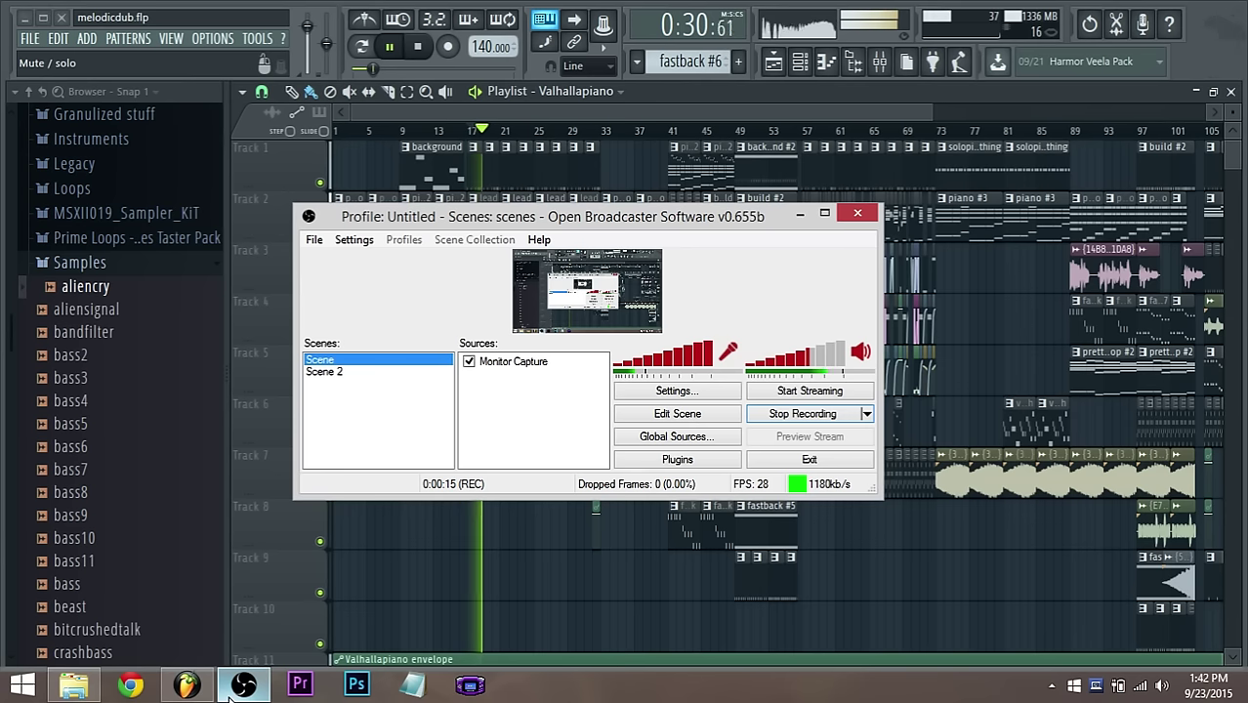
# Hide the screen recorder window and stop the song playback
pyautogui.click(229, 698)
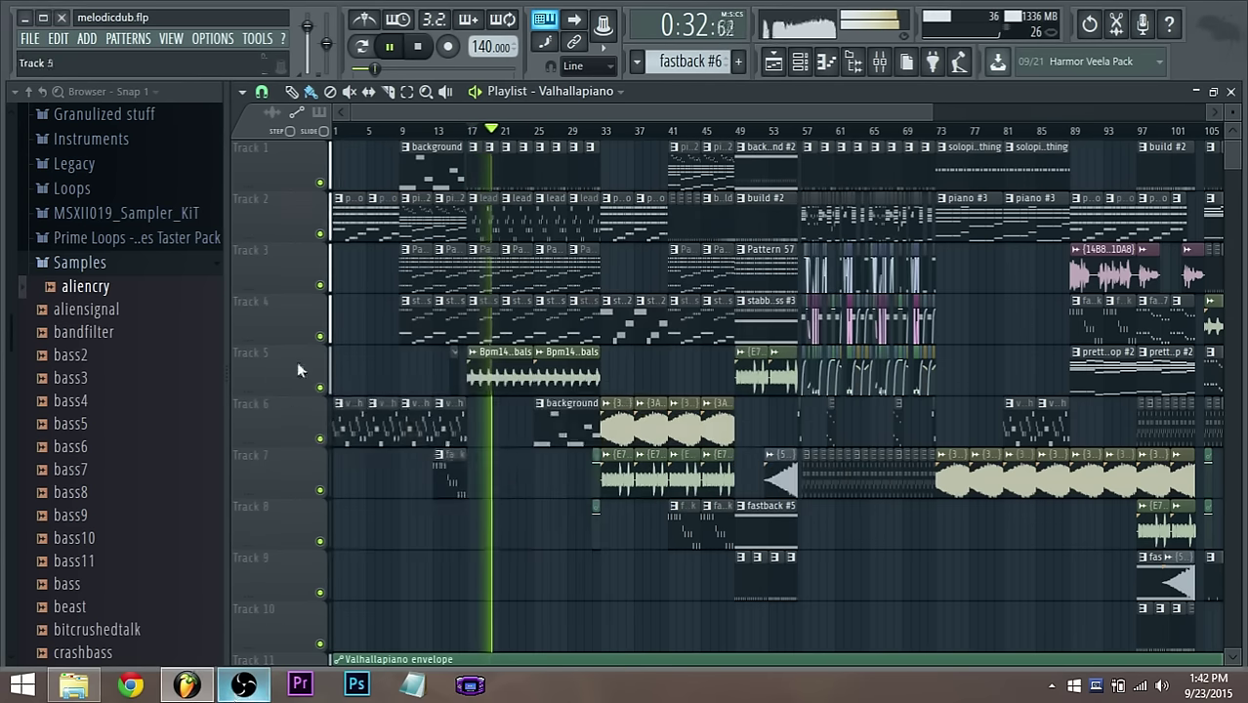
pyautogui.click(419, 49)
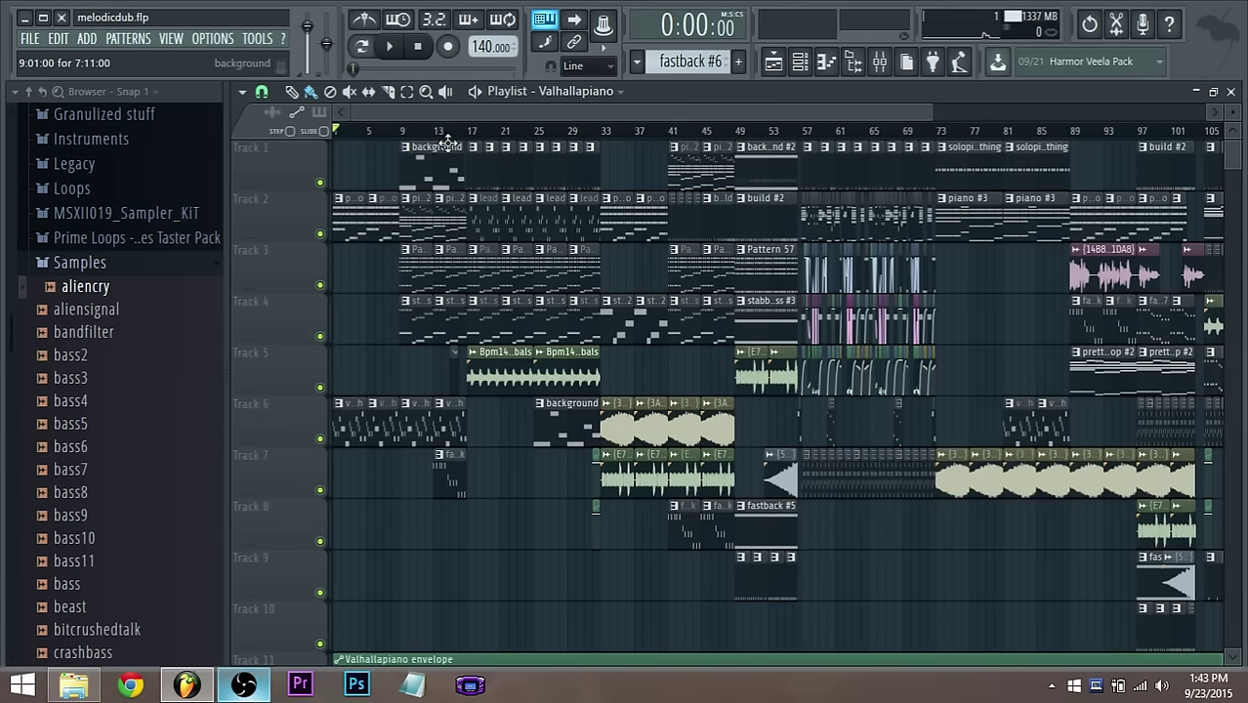
pyautogui.click(245, 686)
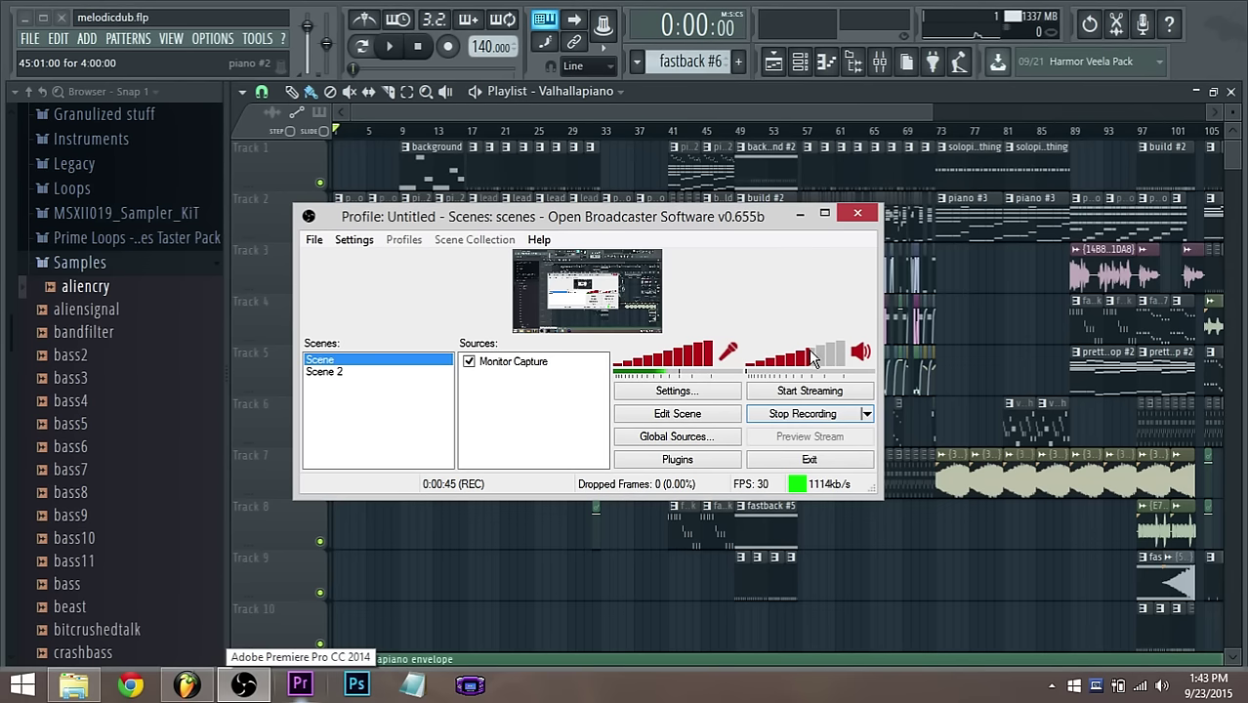
pyautogui.click(801, 214)
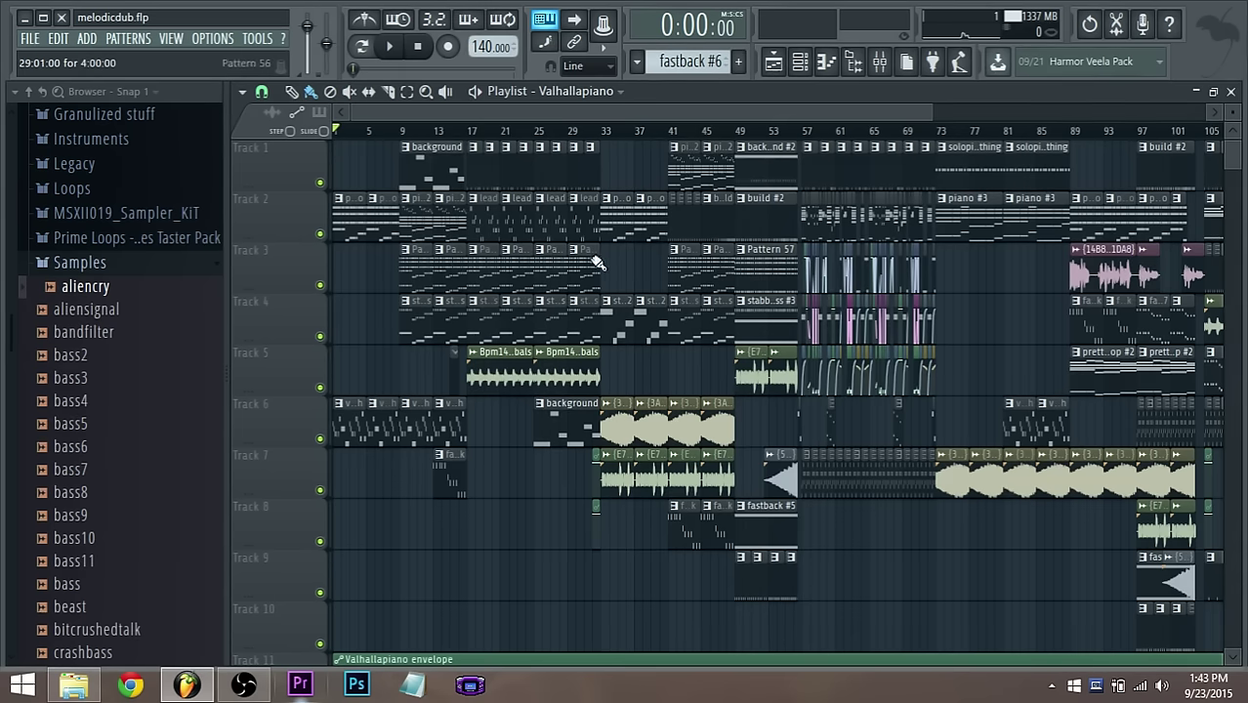
# Narrow the sample browser and zoom the playlist out to show about 125 bars
pyautogui.moveTo(222, 312); pyautogui.dragTo(174, 312)
pyautogui.moveTo(910, 109); pyautogui.dragTo(1051, 149)
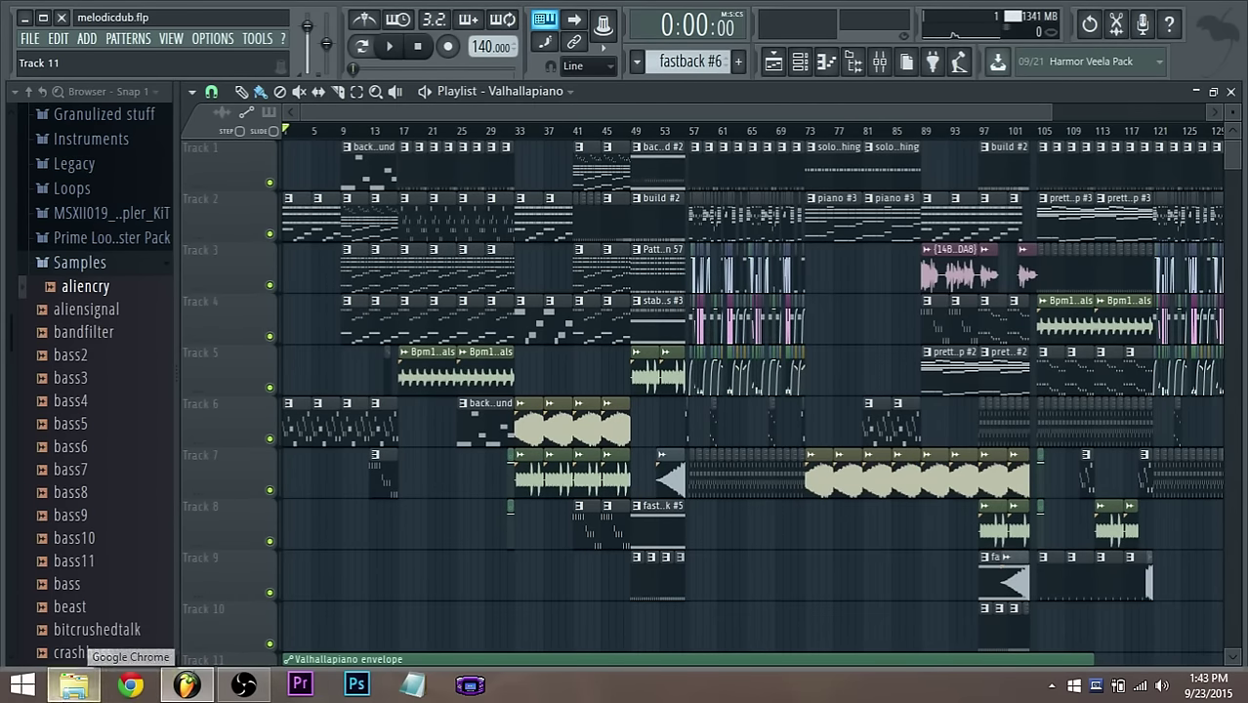
pyautogui.click(67, 692)
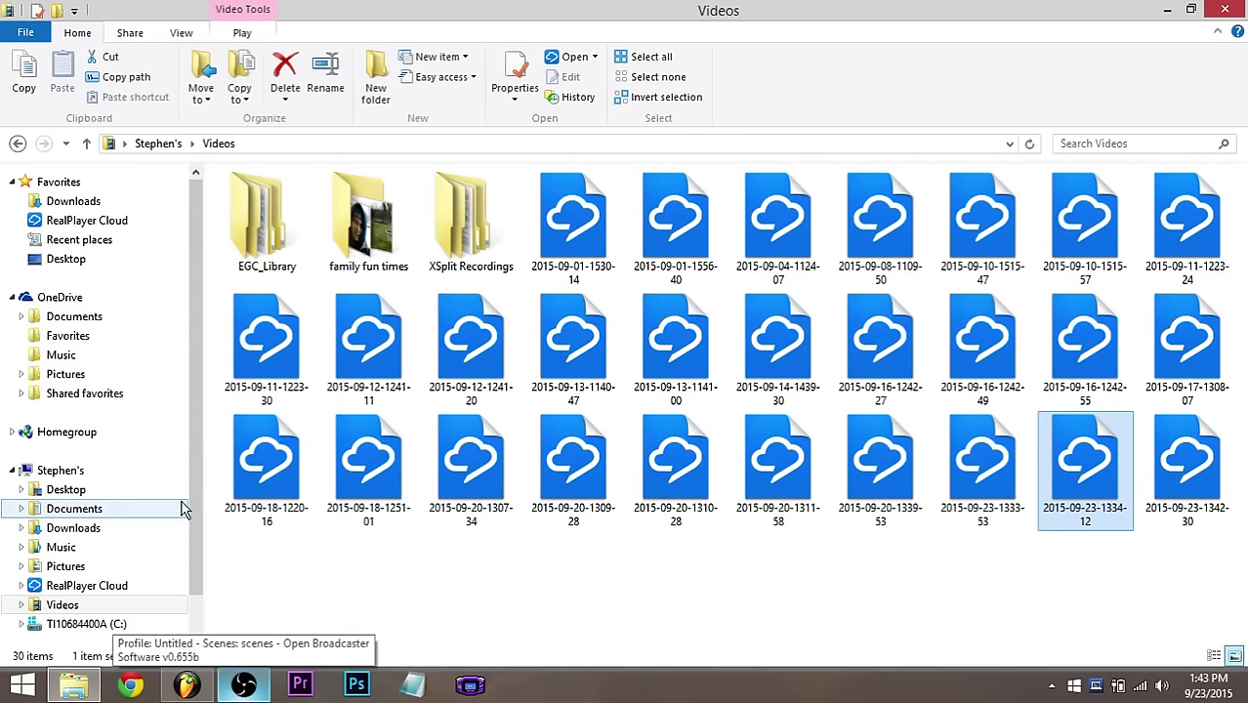
pyautogui.scroll(-1, 193, 518)
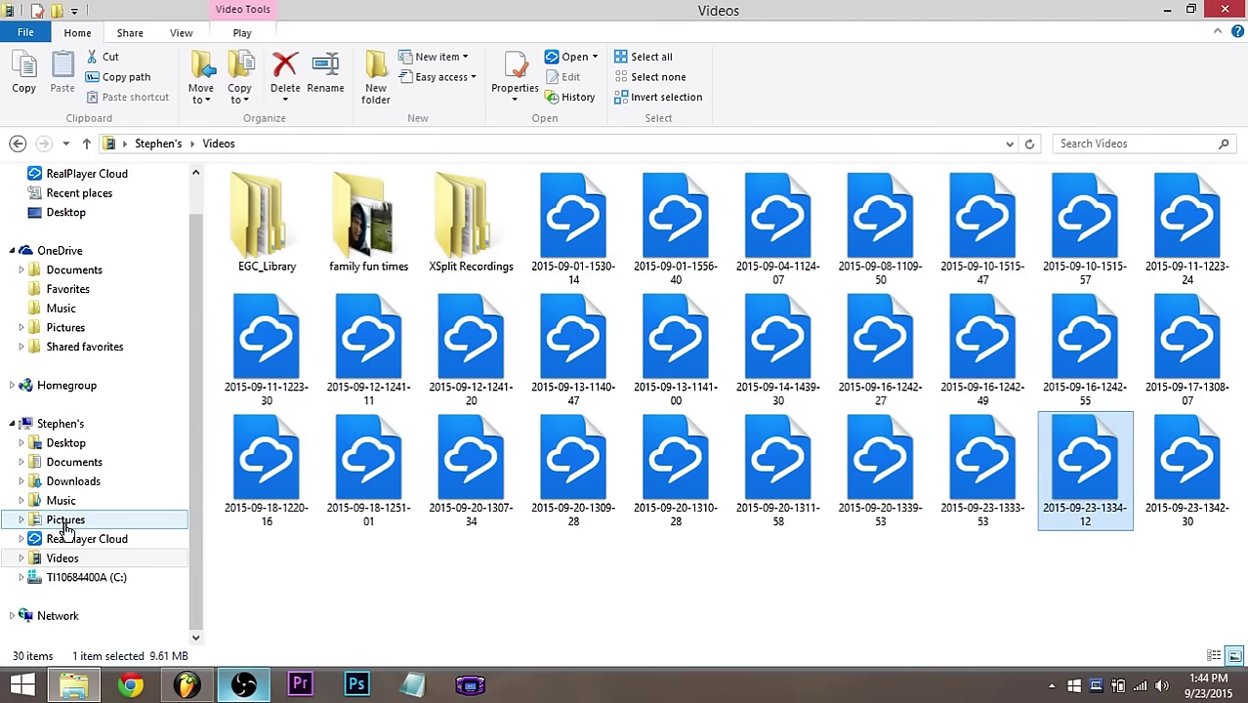
pyautogui.click(1229, 9)
pyautogui.click(244, 686)
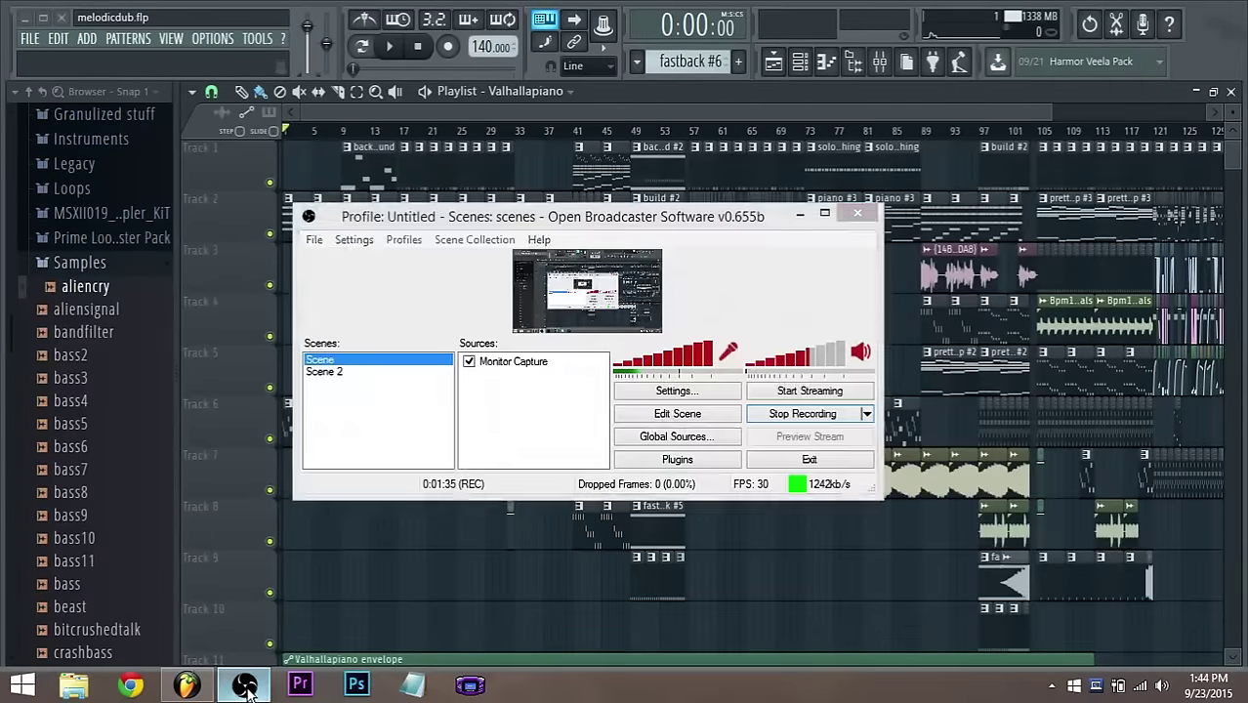
pyautogui.click(244, 685)
# Add the creeksplashing sample from the desktop's recordings > vocals > random stuff folder to Track 9 at about bar 29
pyautogui.click(187, 686)
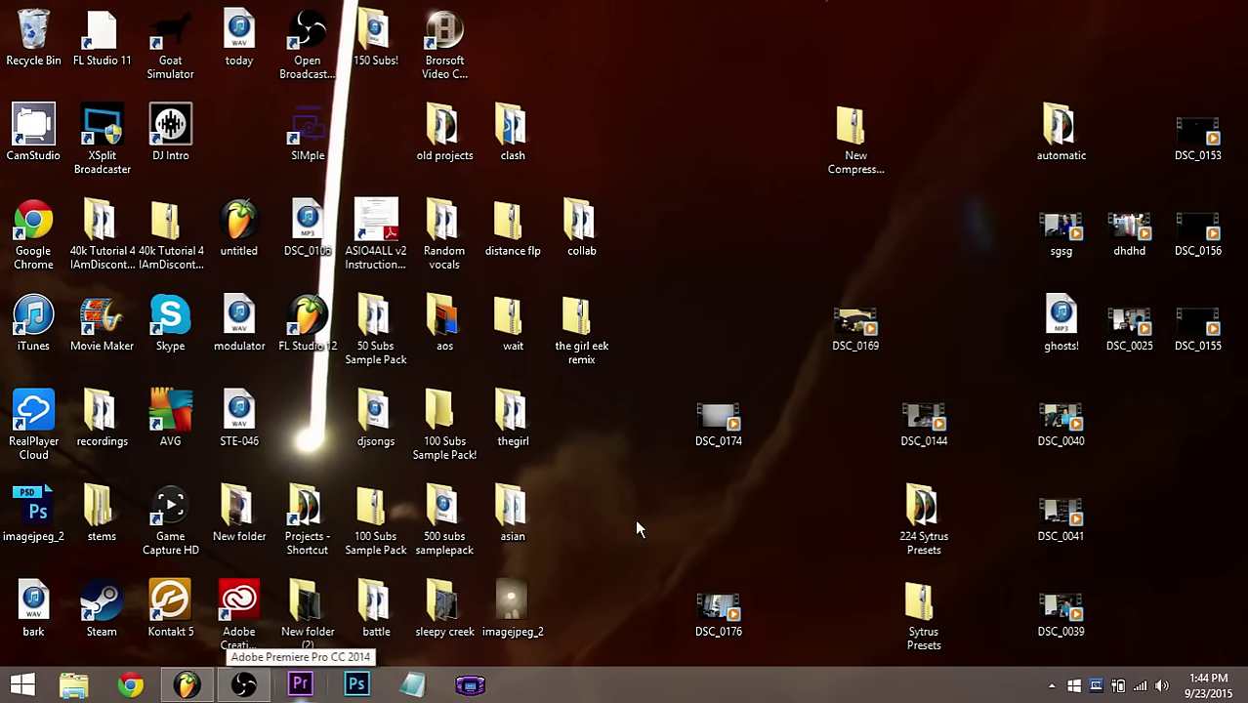
pyautogui.doubleClick(96, 415)
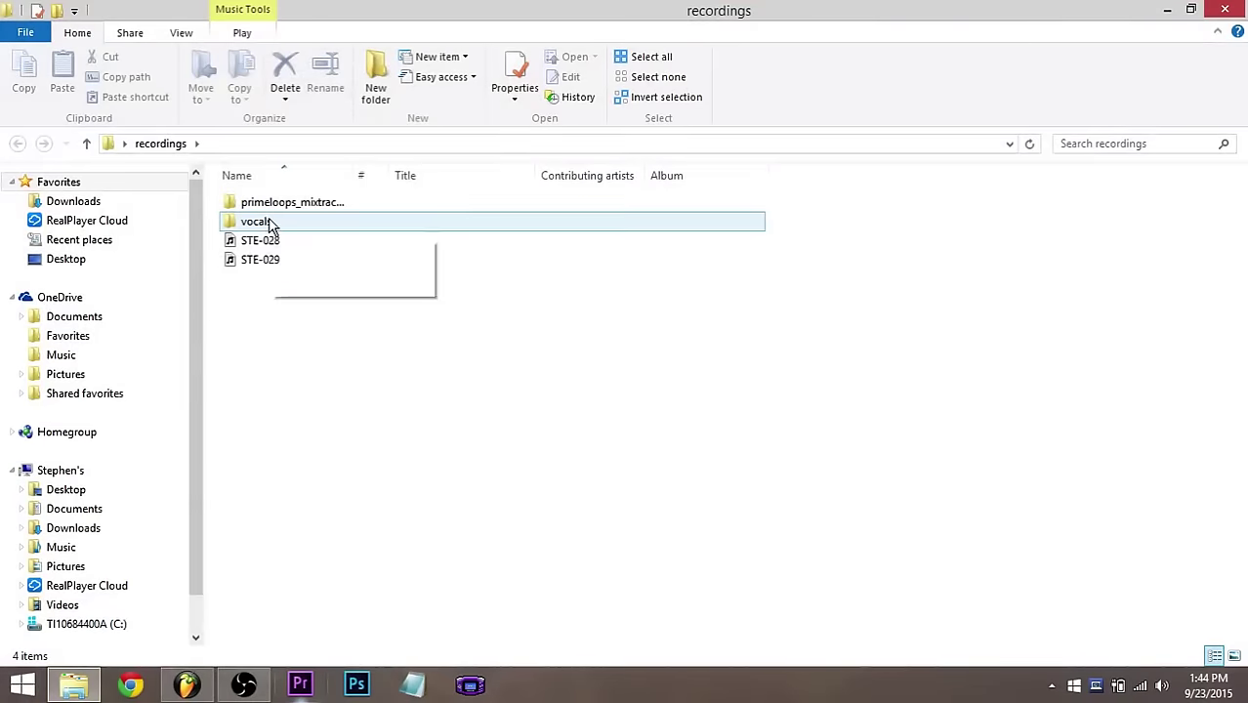
pyautogui.doubleClick(278, 222)
pyautogui.click(286, 212)
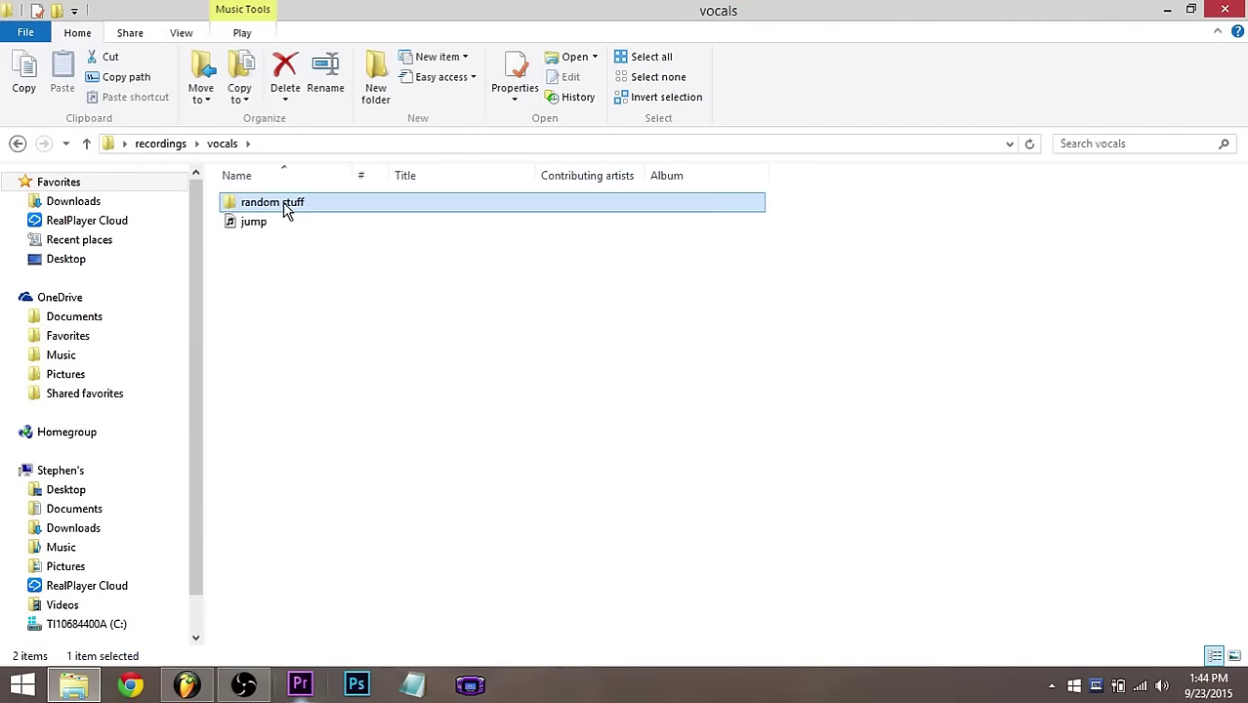
pyautogui.doubleClick(285, 210)
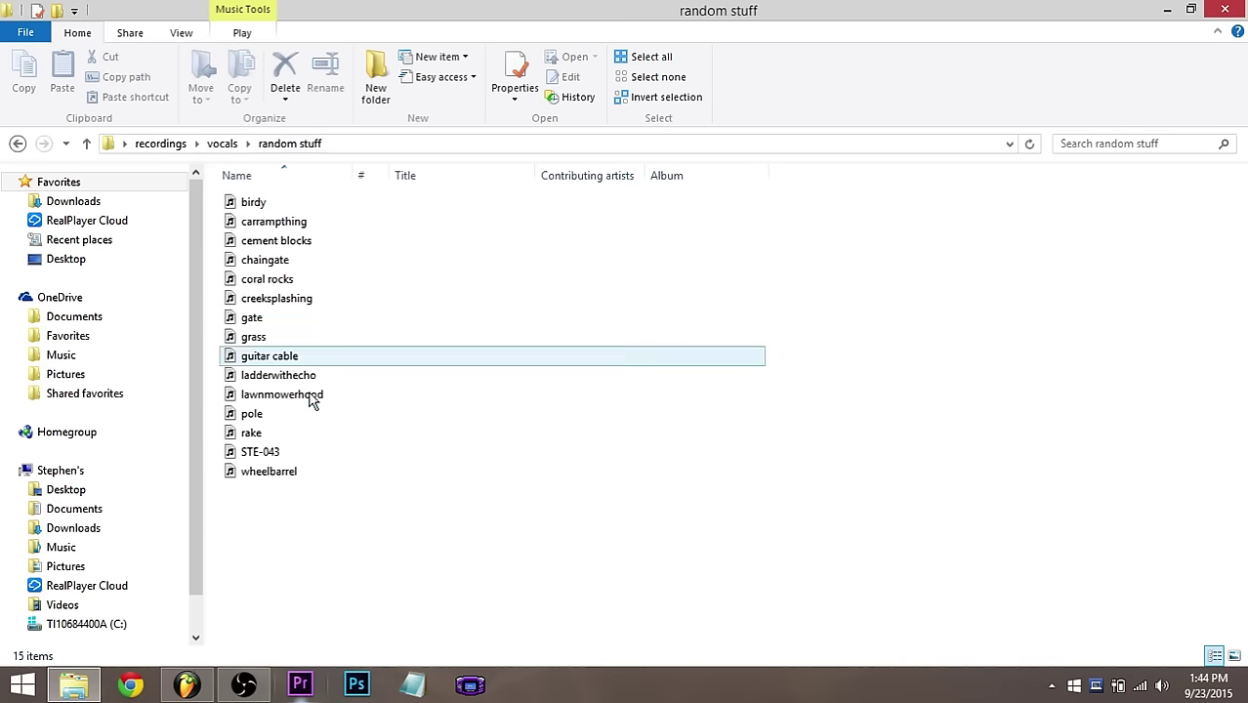
pyautogui.moveTo(261, 305); pyautogui.dragTo(491, 588)
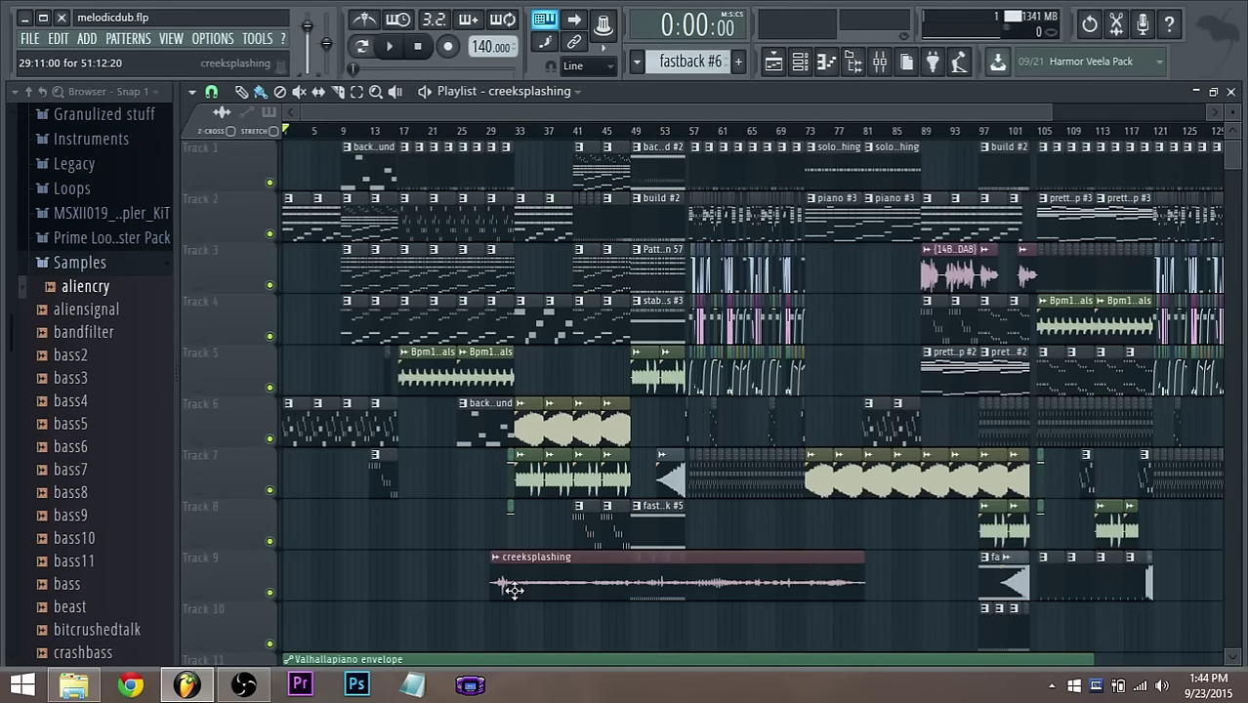
# Inspect the creeksplashing clip's channel settings and play the song from just before bar 33
pyautogui.doubleClick(514, 590)
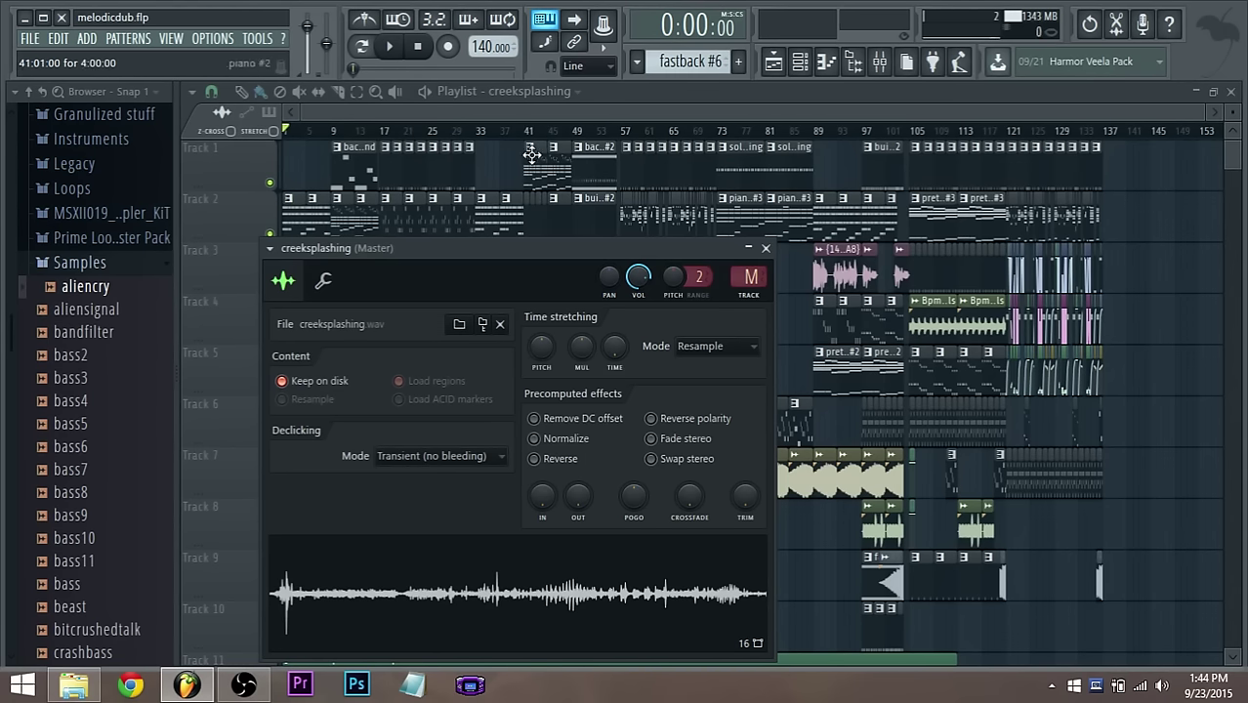
pyautogui.press('Escape')
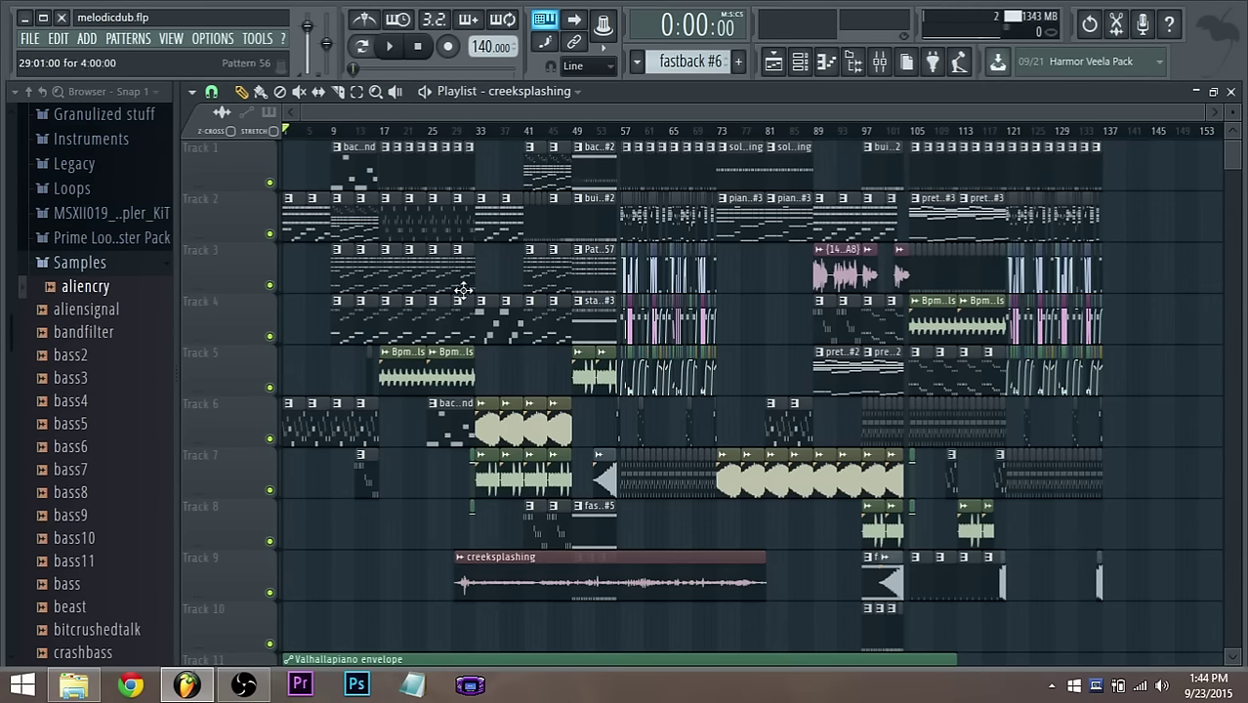
pyautogui.click(478, 136)
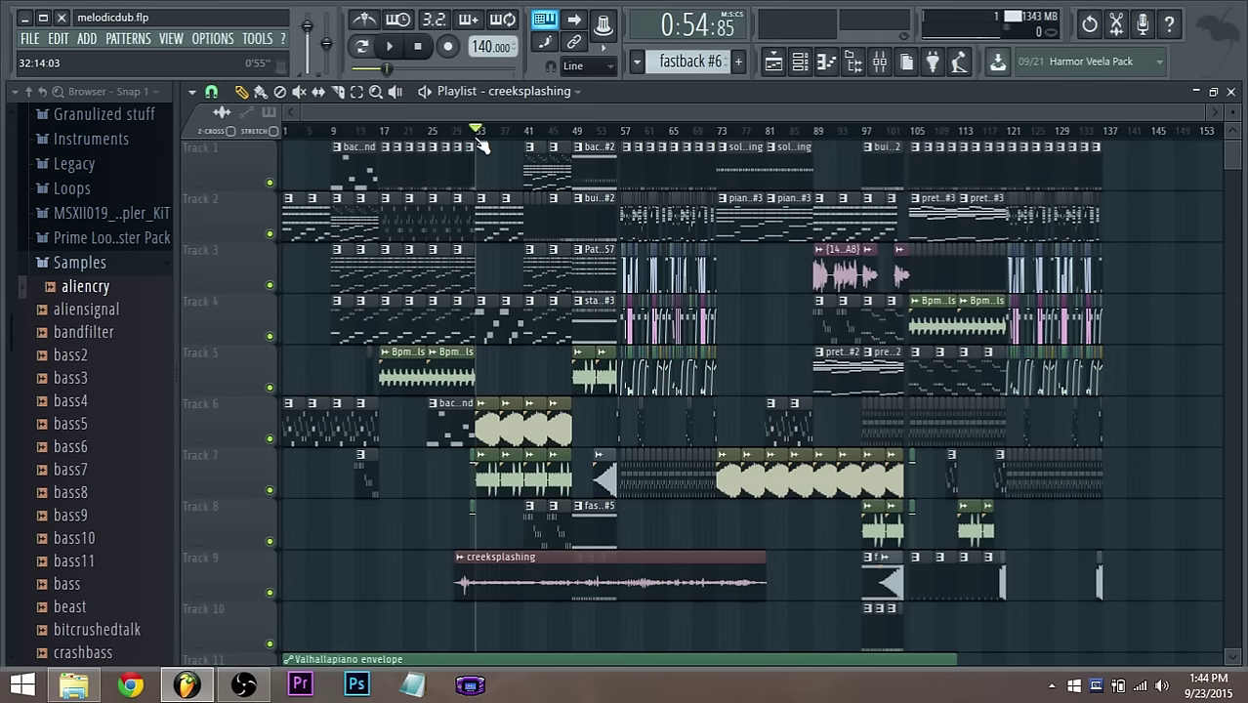
pyautogui.click(390, 49)
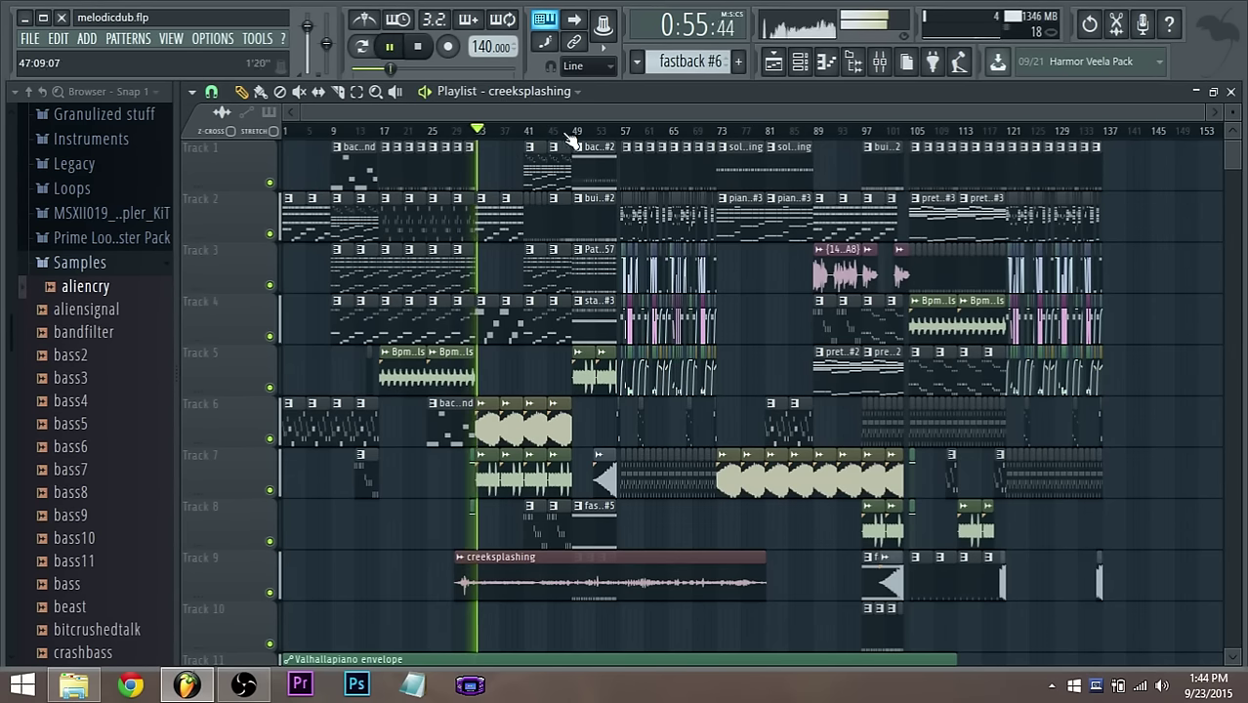
# Delete the creeksplashing clip from Track 9
pyautogui.scroll(1, 601, 301)
pyautogui.scroll(1, 601, 301)
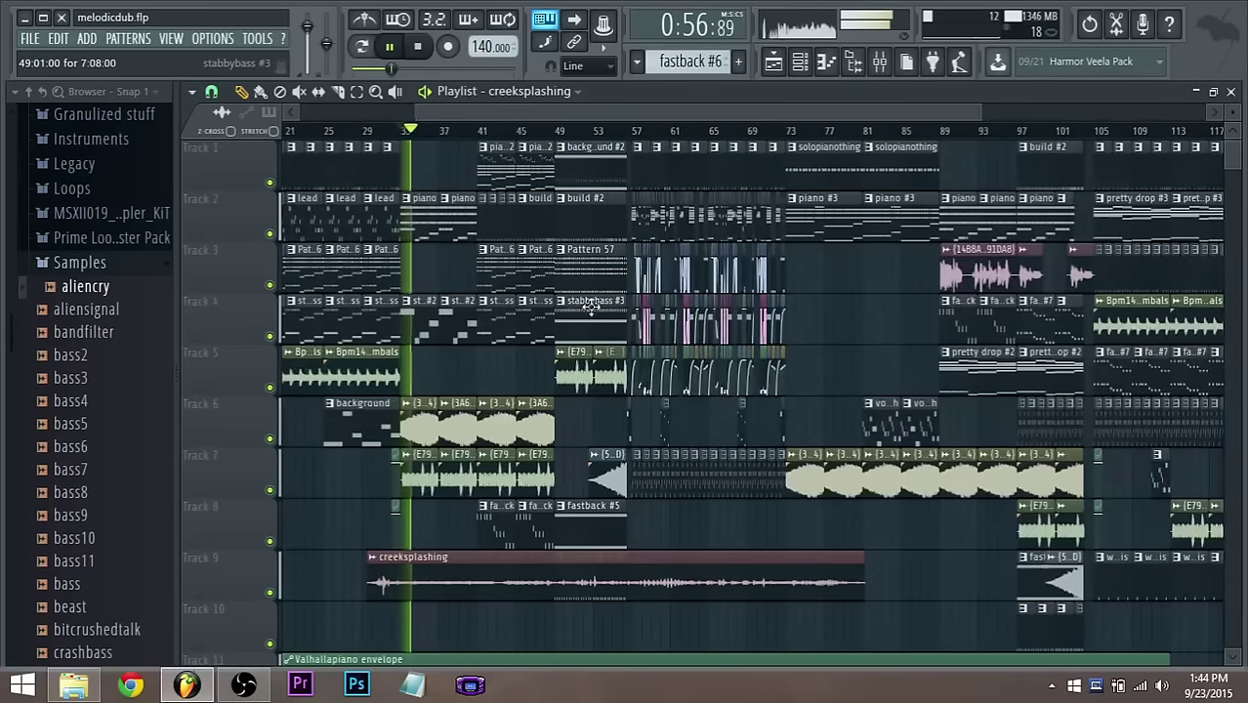
pyautogui.rightClick(446, 591)
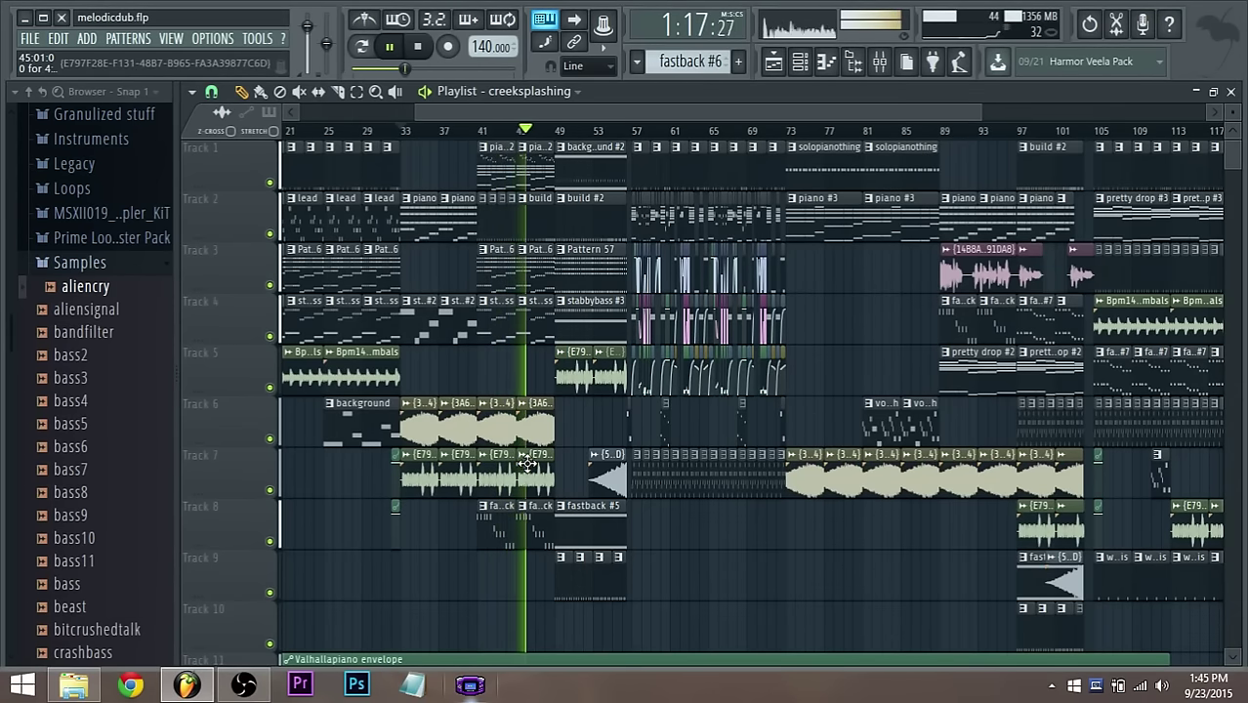
# Delete all the fastback #3 pattern clips on Track 7 between bars 57 and 73
pyautogui.moveTo(493, 114); pyautogui.dragTo(506, 116)
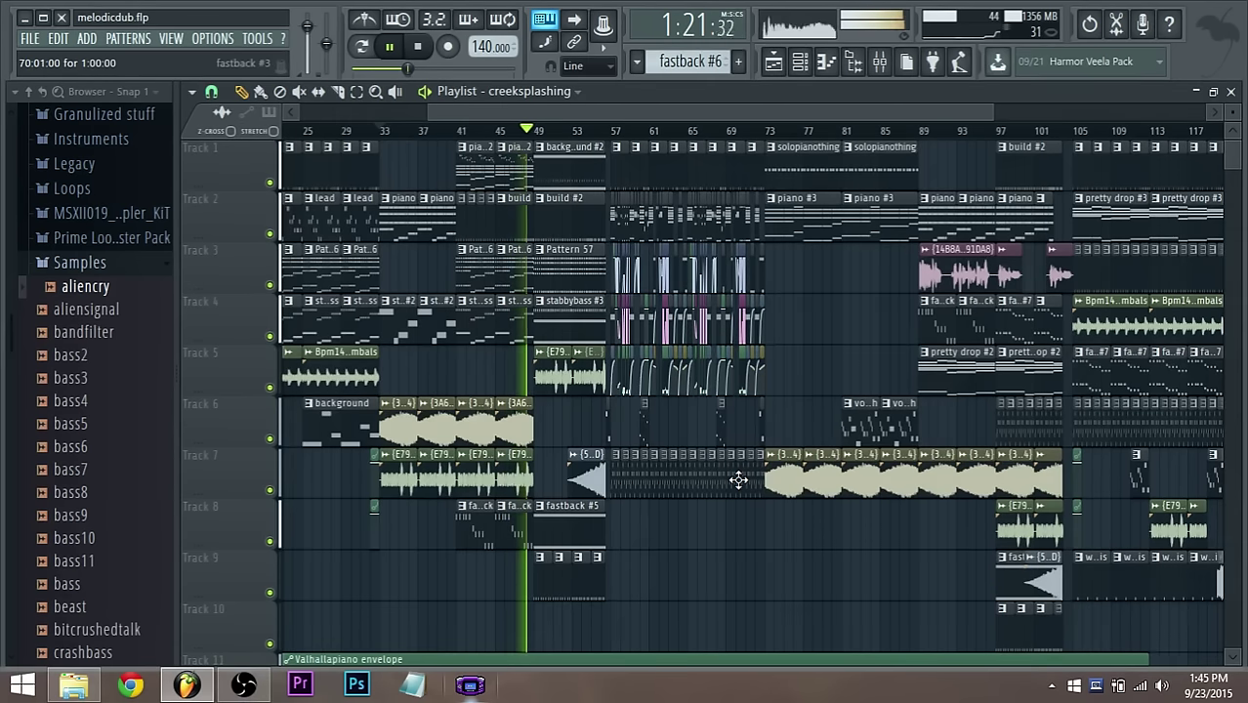
pyautogui.scroll(-2, 650, 575)
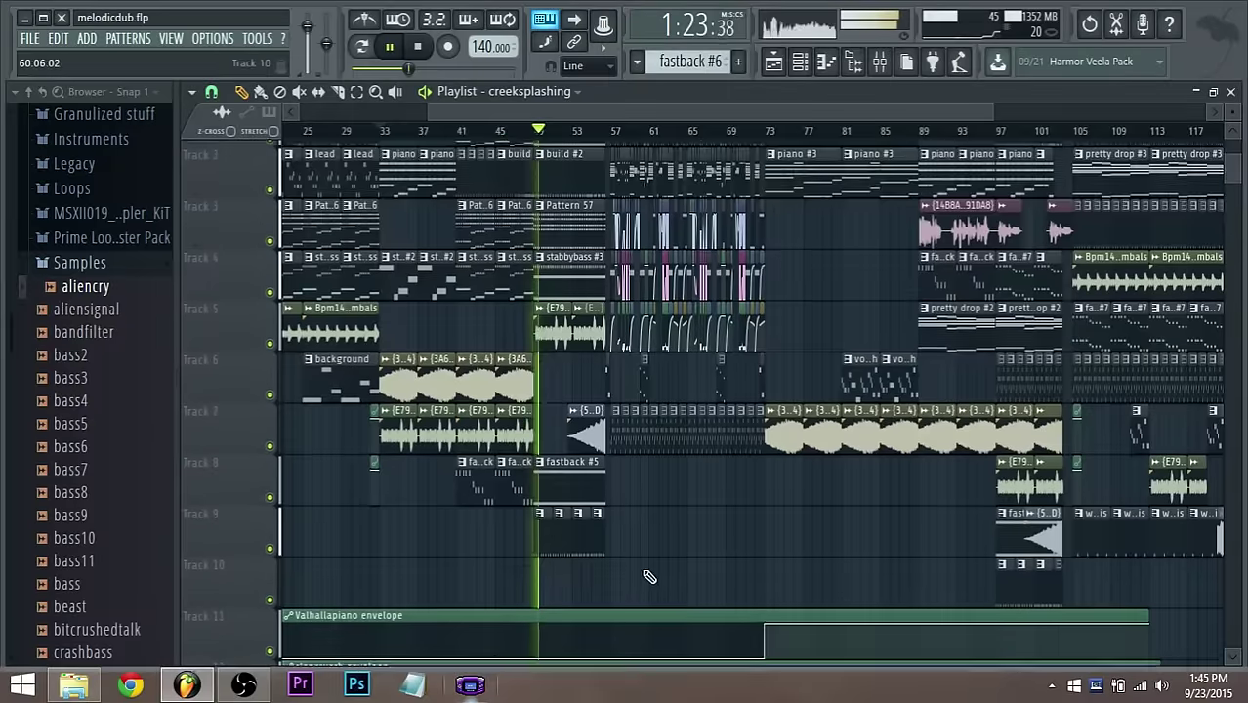
pyautogui.scroll(2, 650, 572)
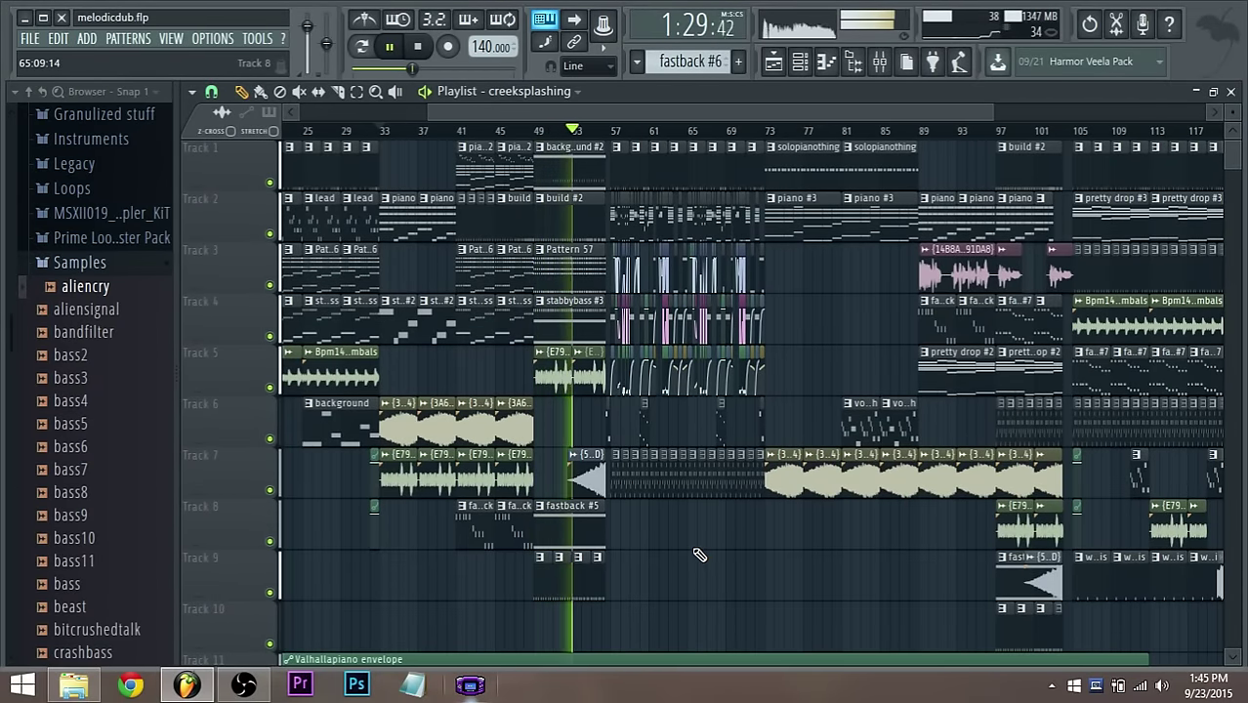
pyautogui.scroll(-1, 700, 555)
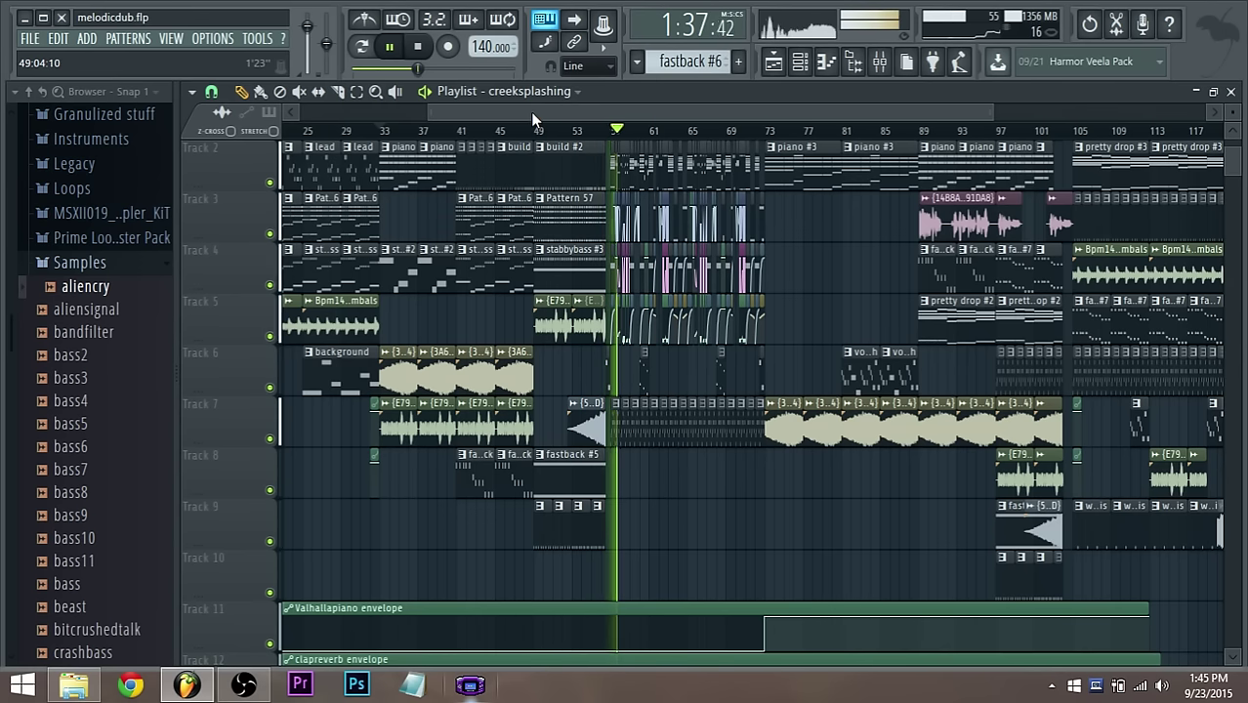
pyautogui.scroll(4, 665, 410)
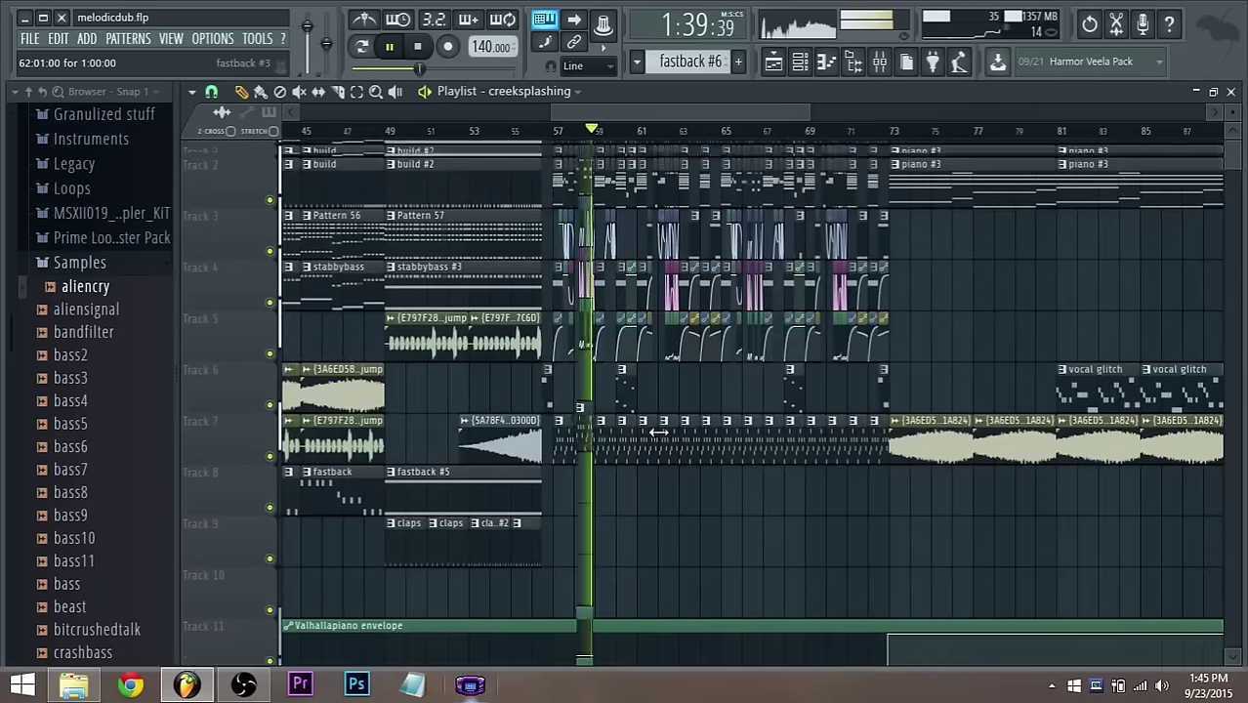
pyautogui.moveTo(568, 493); pyautogui.dragTo(774, 485)
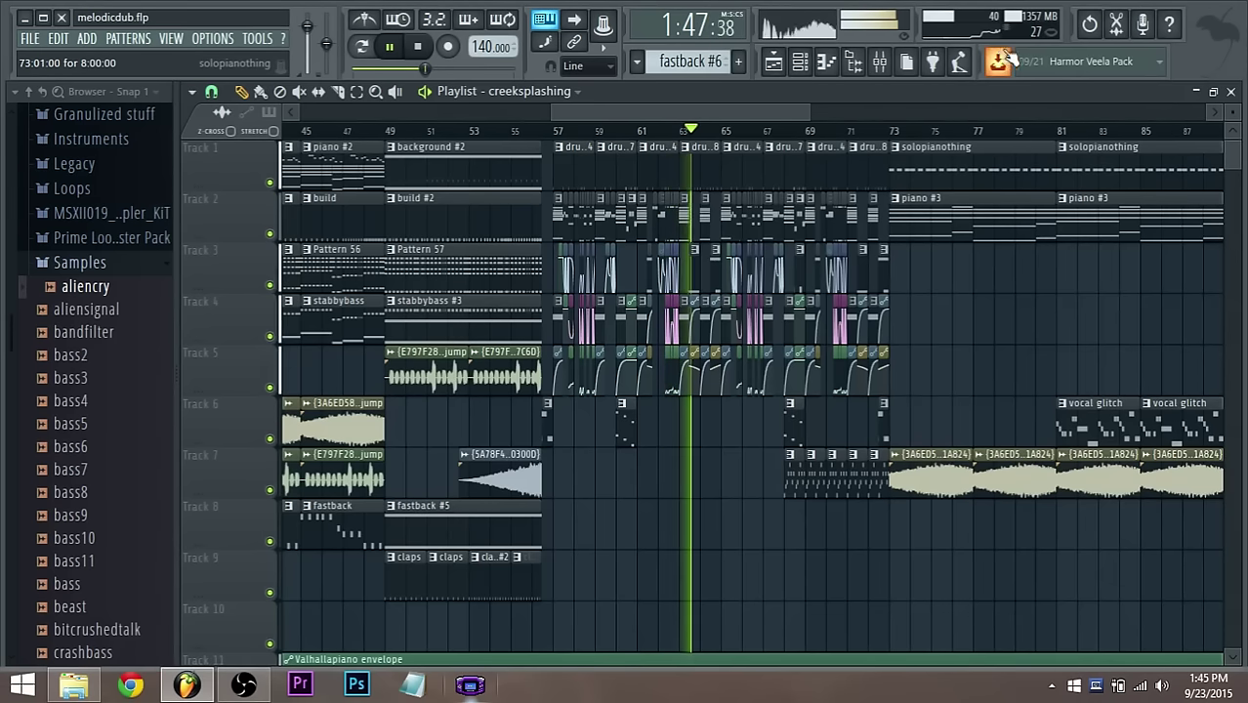
pyautogui.hotkey('ctrl', 'z')
pyautogui.rightClick(692, 486)
pyautogui.rightClick(713, 490)
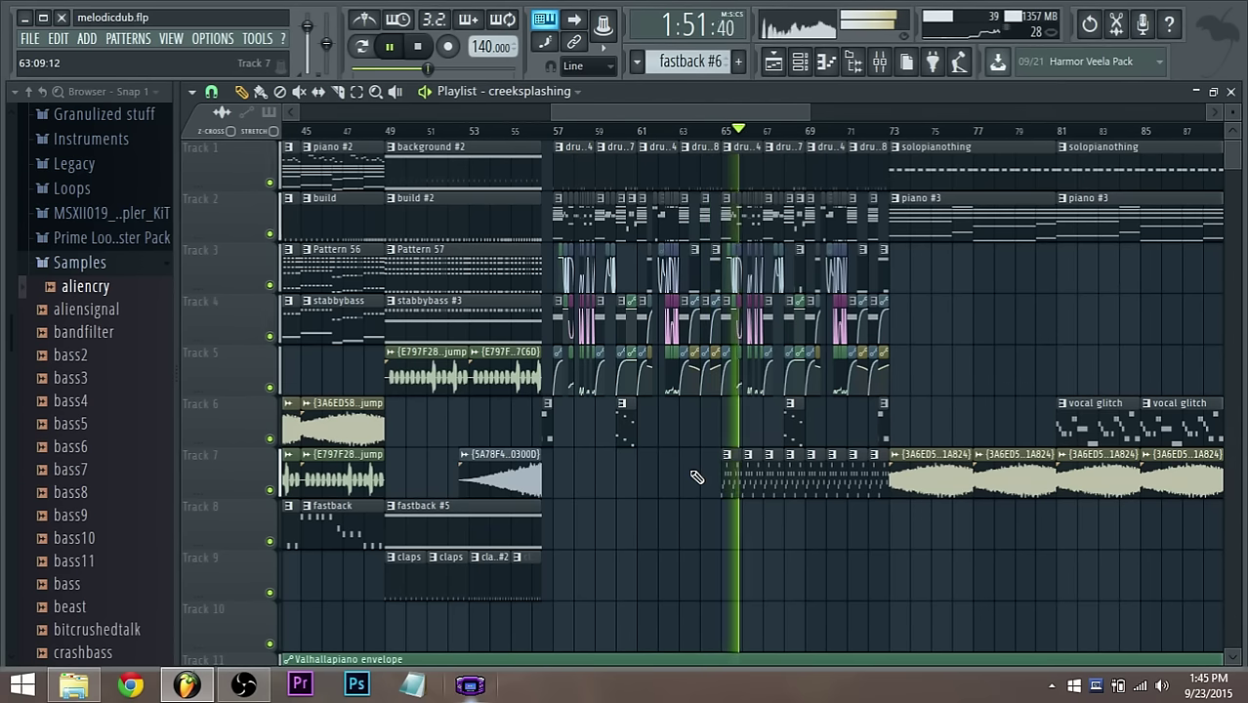
pyautogui.scroll(-2, 772, 498)
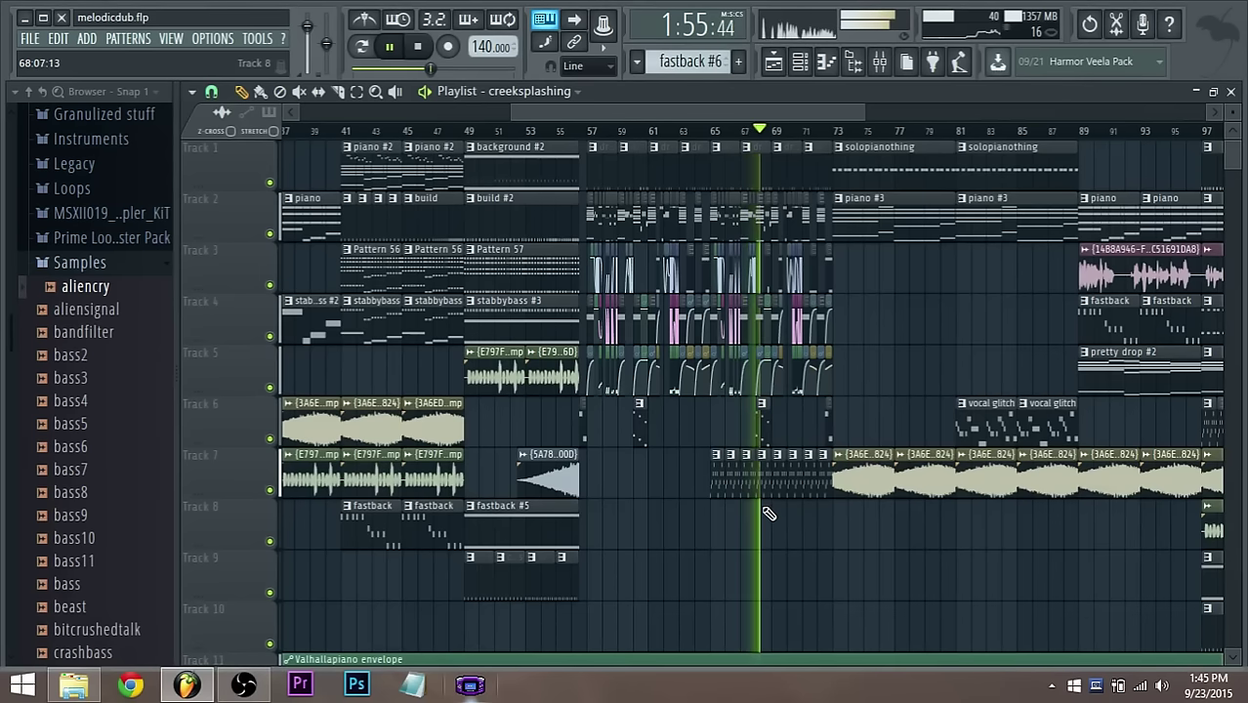
pyautogui.moveTo(716, 486); pyautogui.dragTo(827, 503)
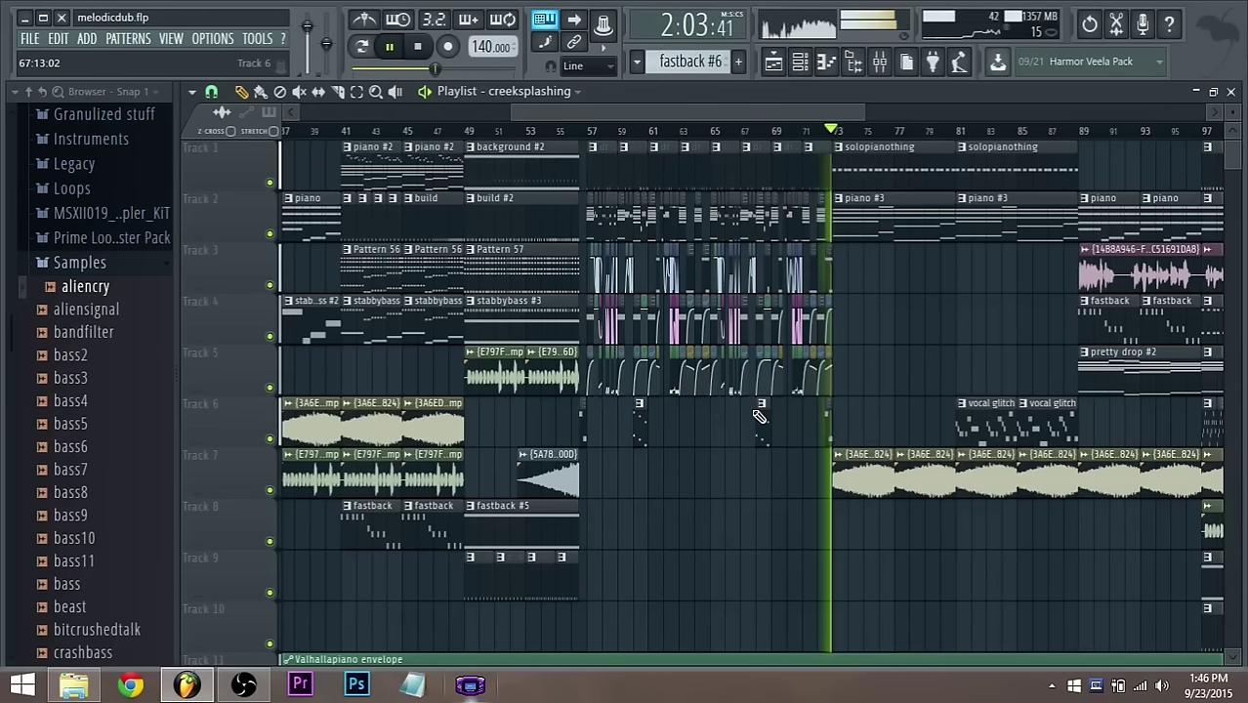
# Place a creeksplashing clip on Track 9 at about bar 72
pyautogui.scroll(3, 840, 425)
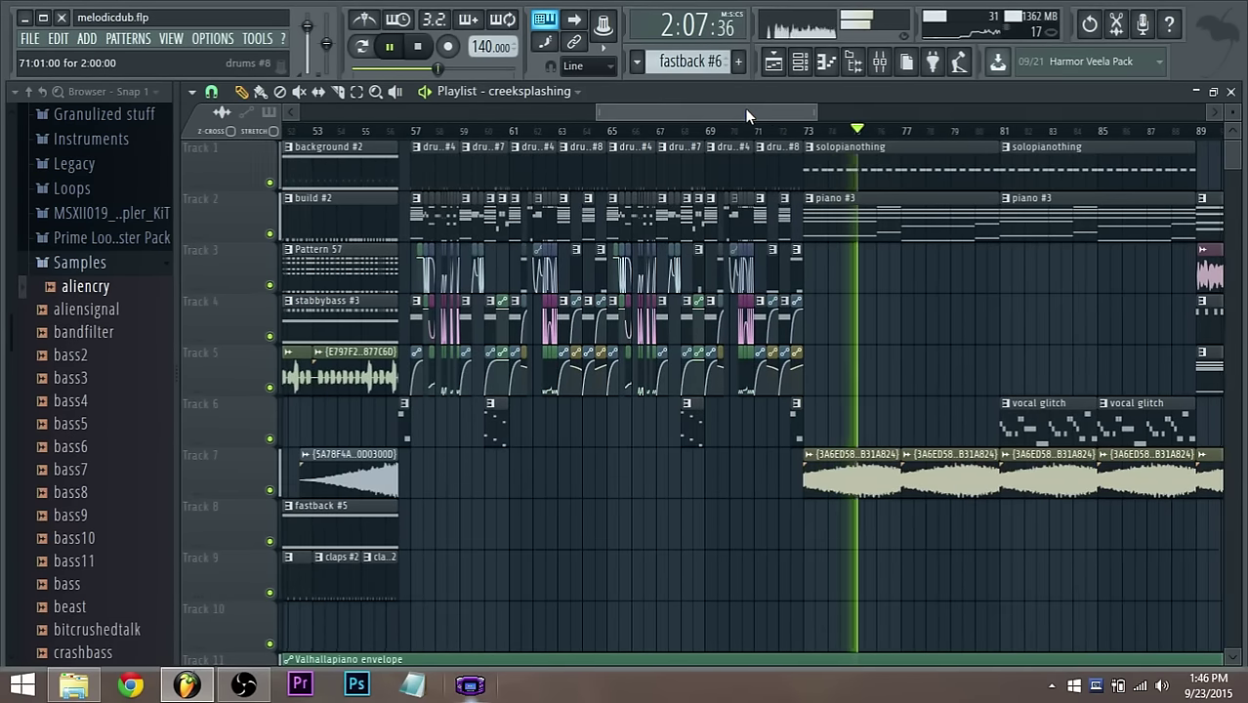
pyautogui.moveTo(745, 109); pyautogui.dragTo(763, 108)
pyautogui.scroll(-3, 809, 314)
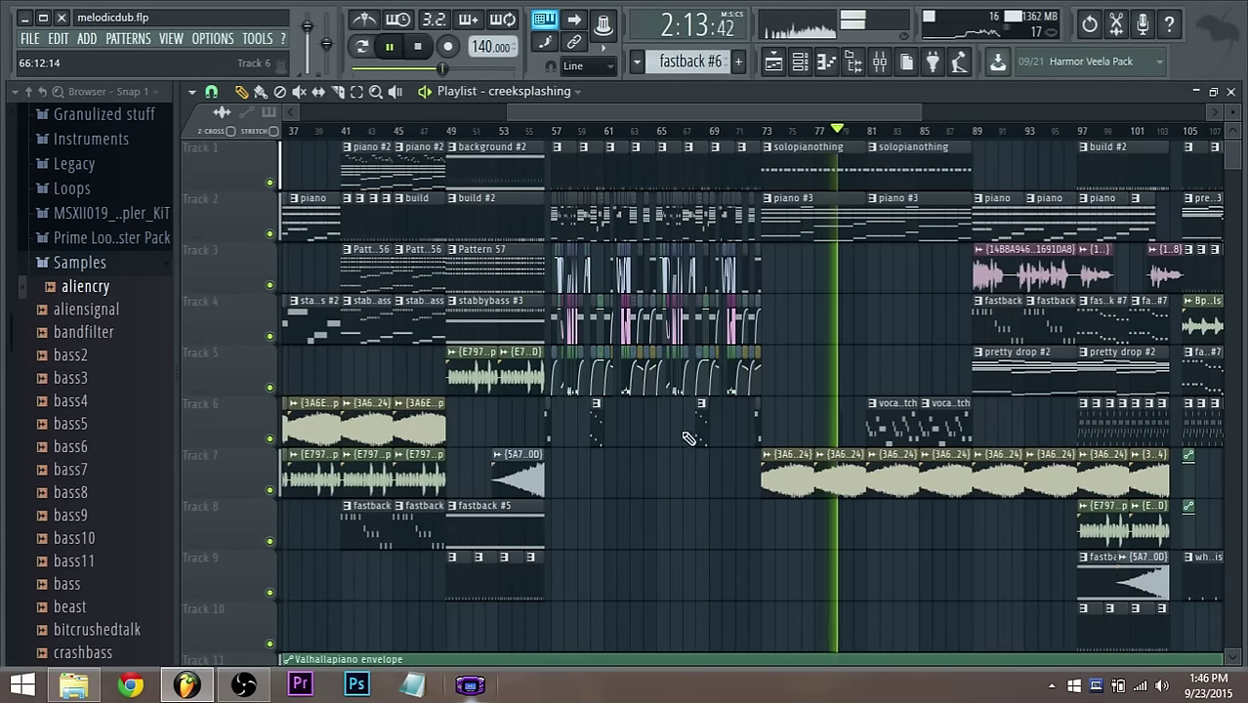
pyautogui.scroll(-3, 689, 438)
pyautogui.scroll(-3, 726, 291)
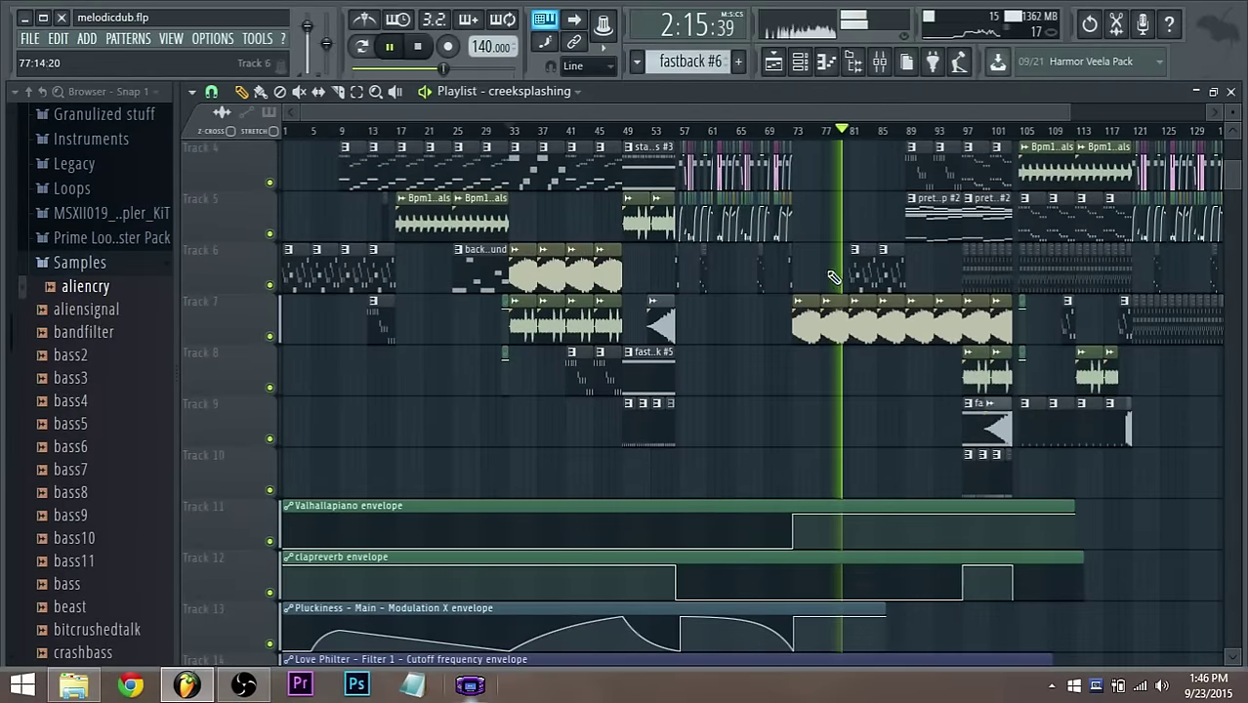
pyautogui.click(791, 422)
# Trim the end of the creeksplashing clip on Track 9 so it lasts about 14 bars
pyautogui.scroll(3, 919, 432)
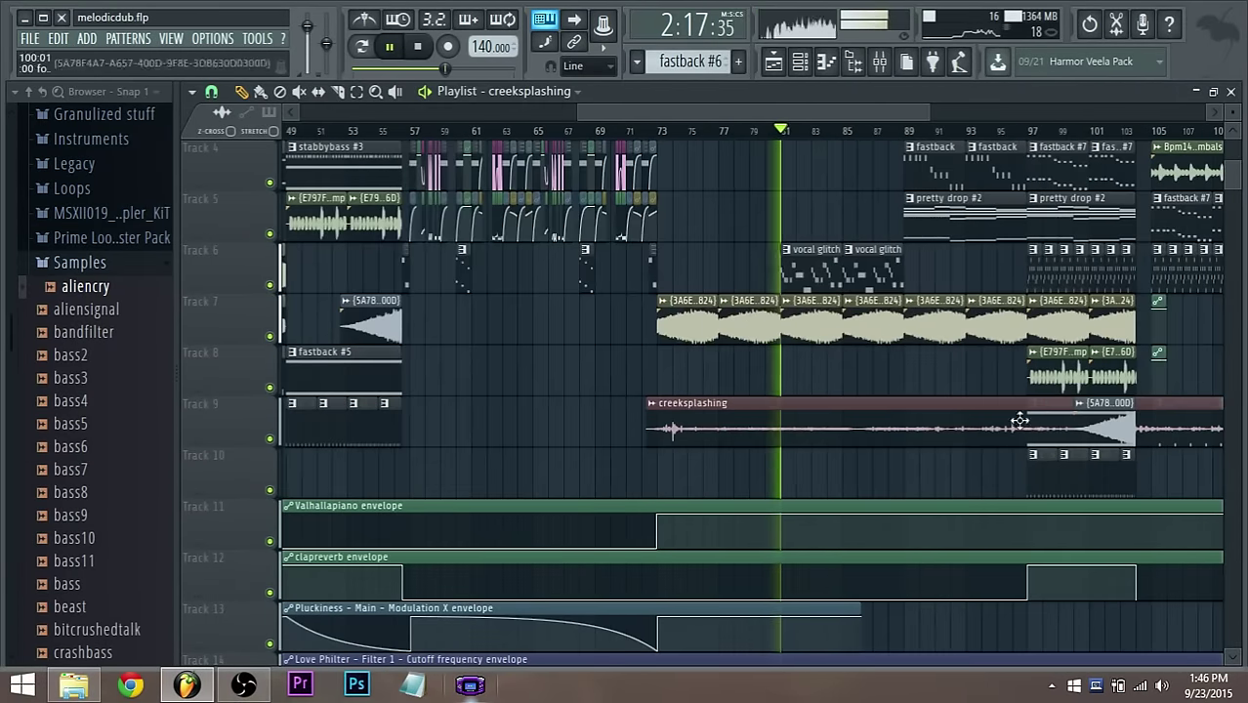
pyautogui.moveTo(731, 113); pyautogui.dragTo(828, 113)
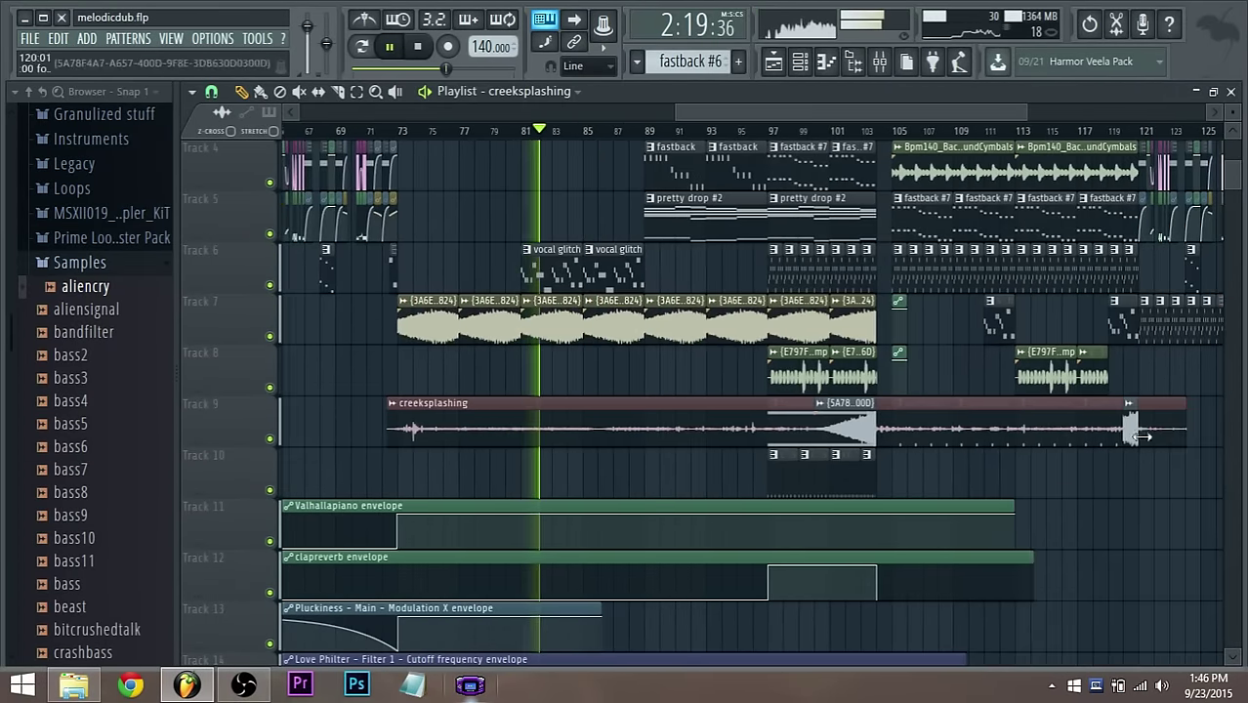
pyautogui.moveTo(1143, 437); pyautogui.dragTo(607, 460)
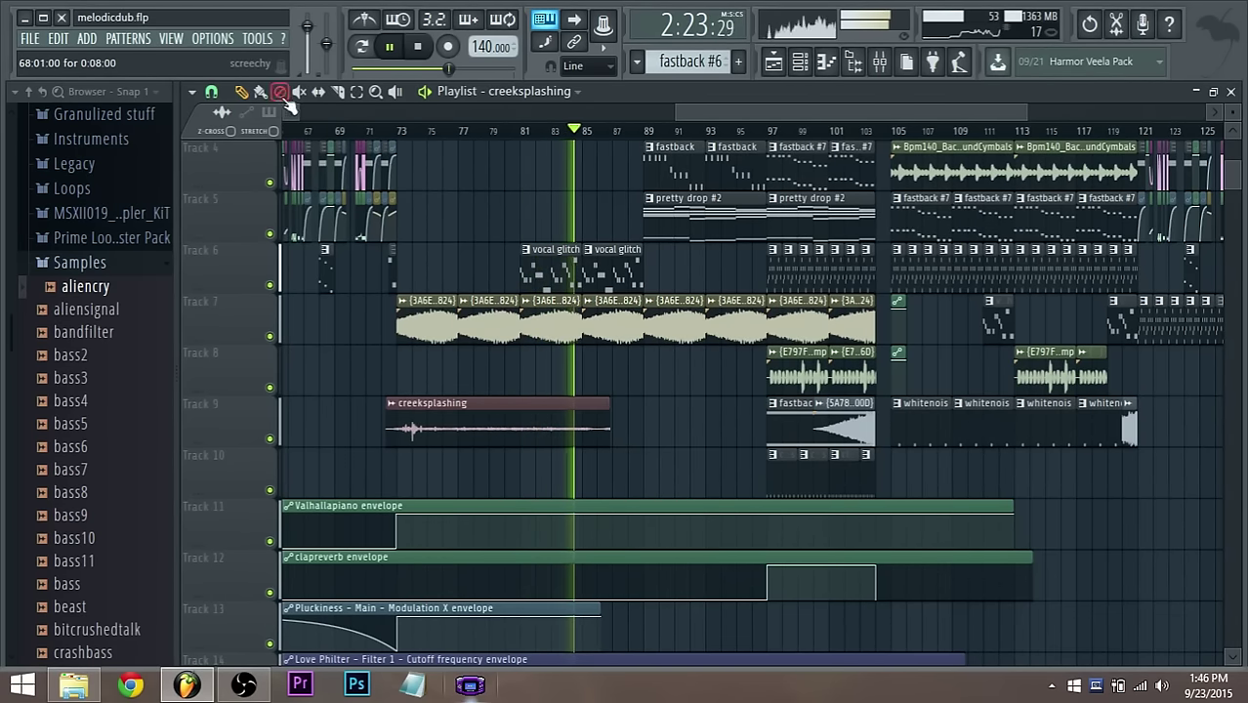
# Move the creeksplashing clip on Track 9 to start at bar 73 and slip its audio so the splash falls near the clip's start
pyautogui.click(318, 91)
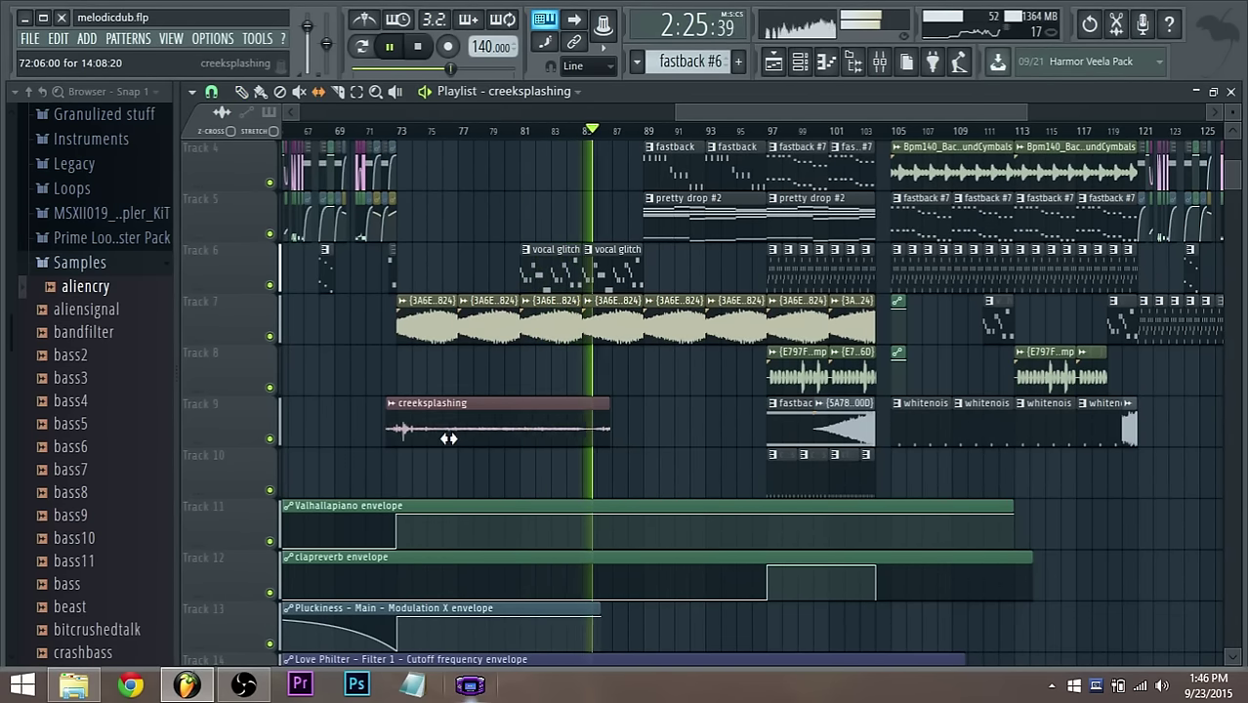
pyautogui.moveTo(448, 438); pyautogui.dragTo(431, 404)
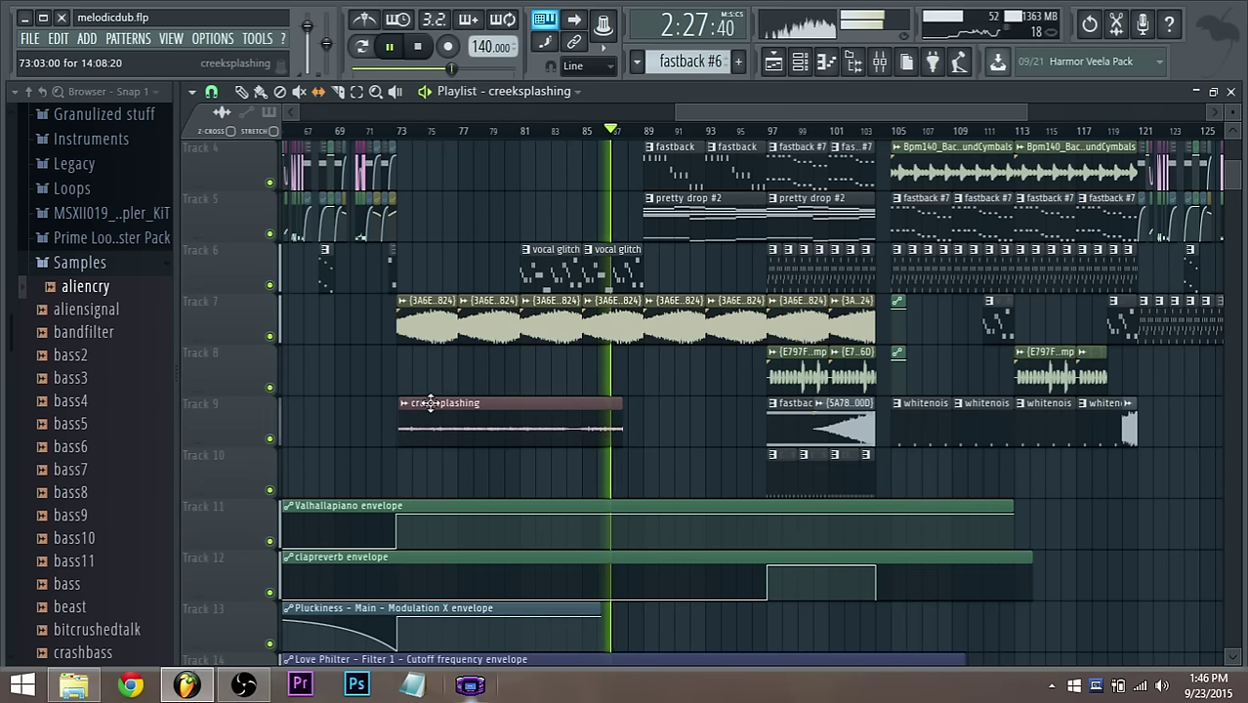
pyautogui.scroll(4, 431, 404)
pyautogui.scroll(-2, 406, 416)
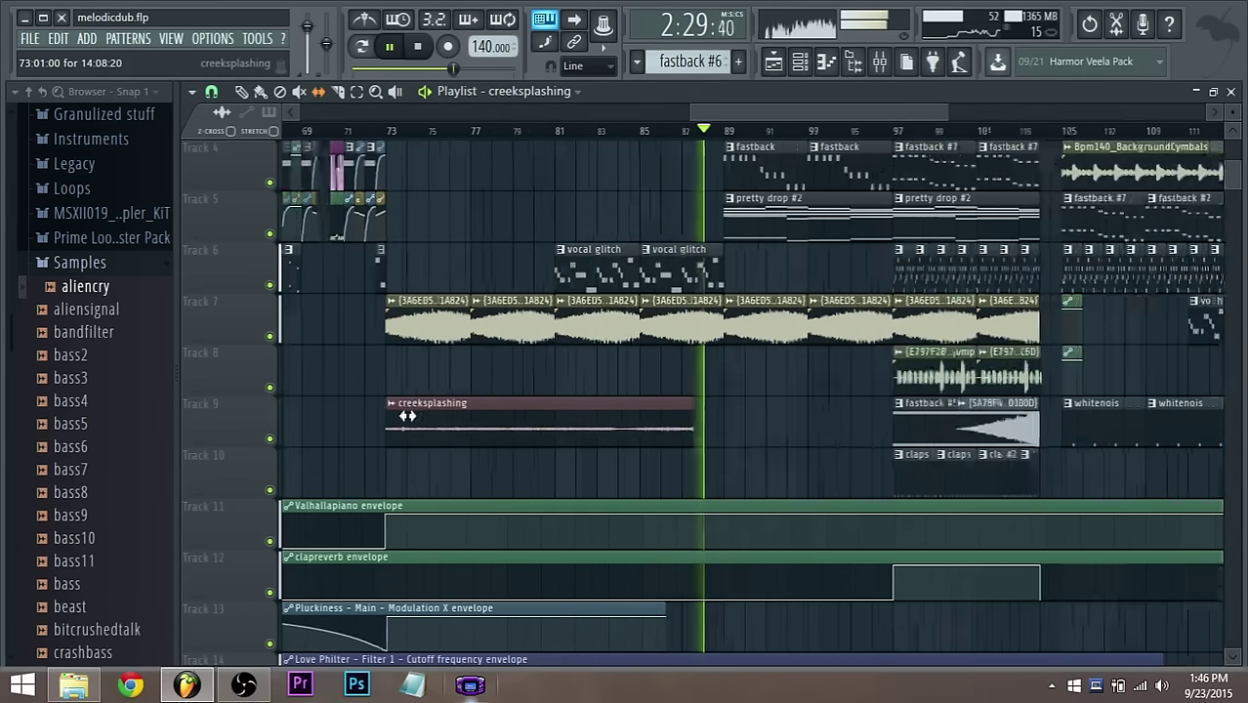
# Extend the end of the creeksplashing clip on Track 9 to about bar 89
pyautogui.scroll(-1, 407, 416)
pyautogui.moveTo(616, 410); pyautogui.dragTo(633, 409)
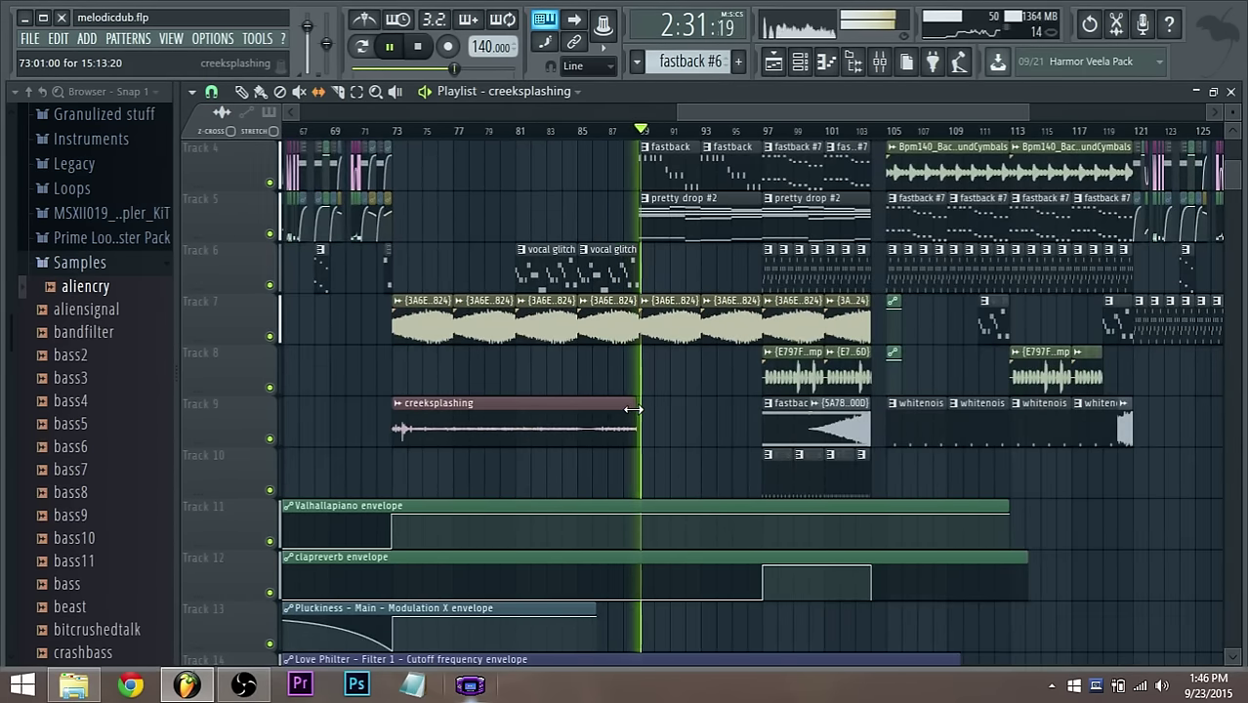
# Open the settings of the audio clip near bar 102 on Track 3 and examine its effects chain on mixer track 33
pyautogui.scroll(-3, 697, 402)
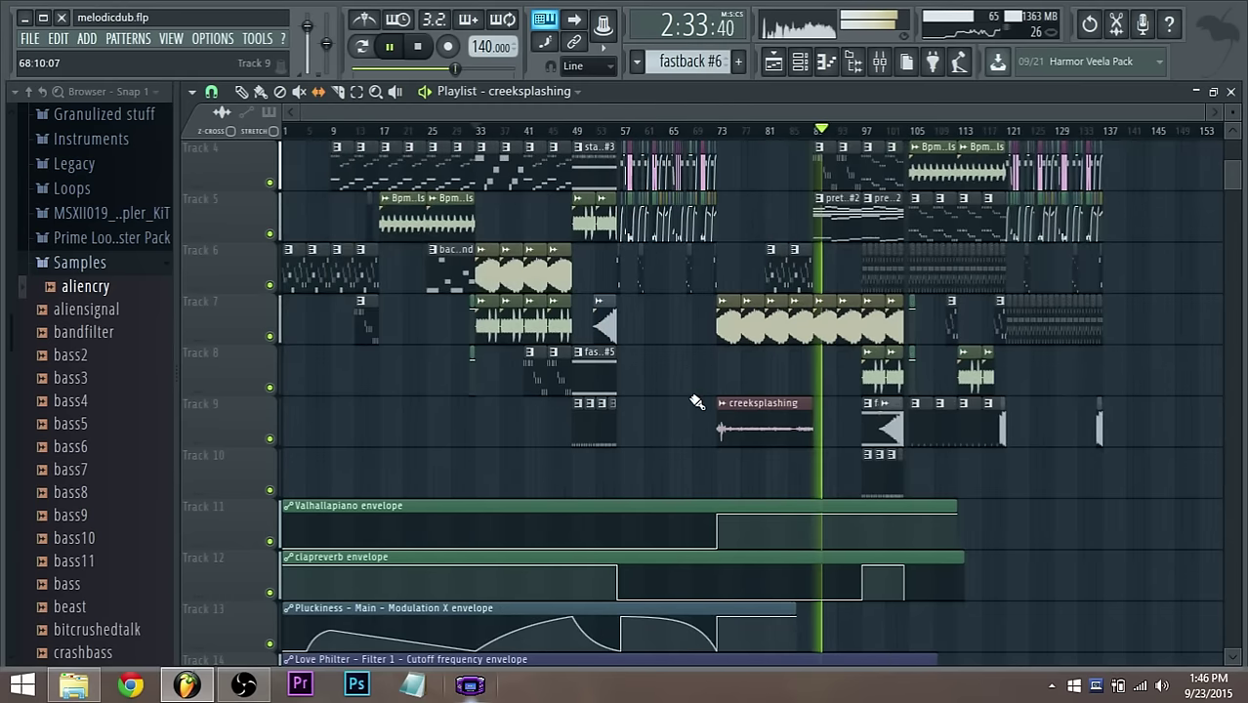
pyautogui.scroll(2, 1048, 354)
pyautogui.scroll(3, 1172, 302)
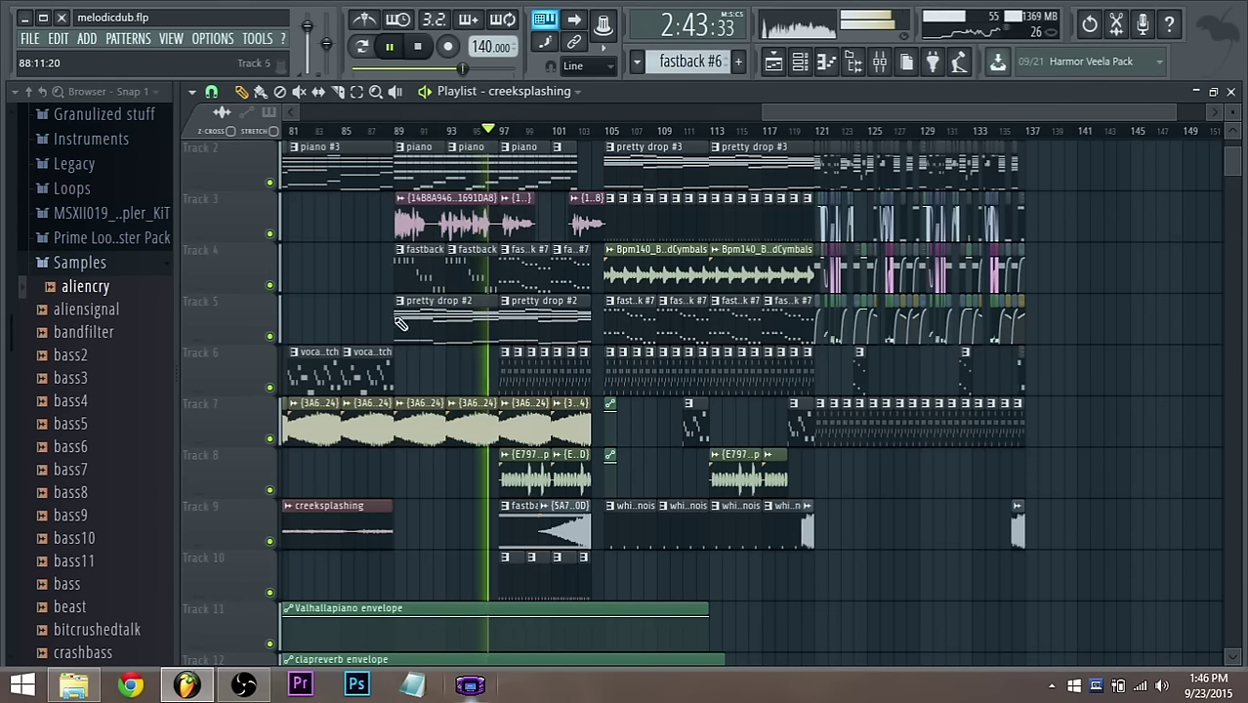
pyautogui.scroll(-1, 397, 342)
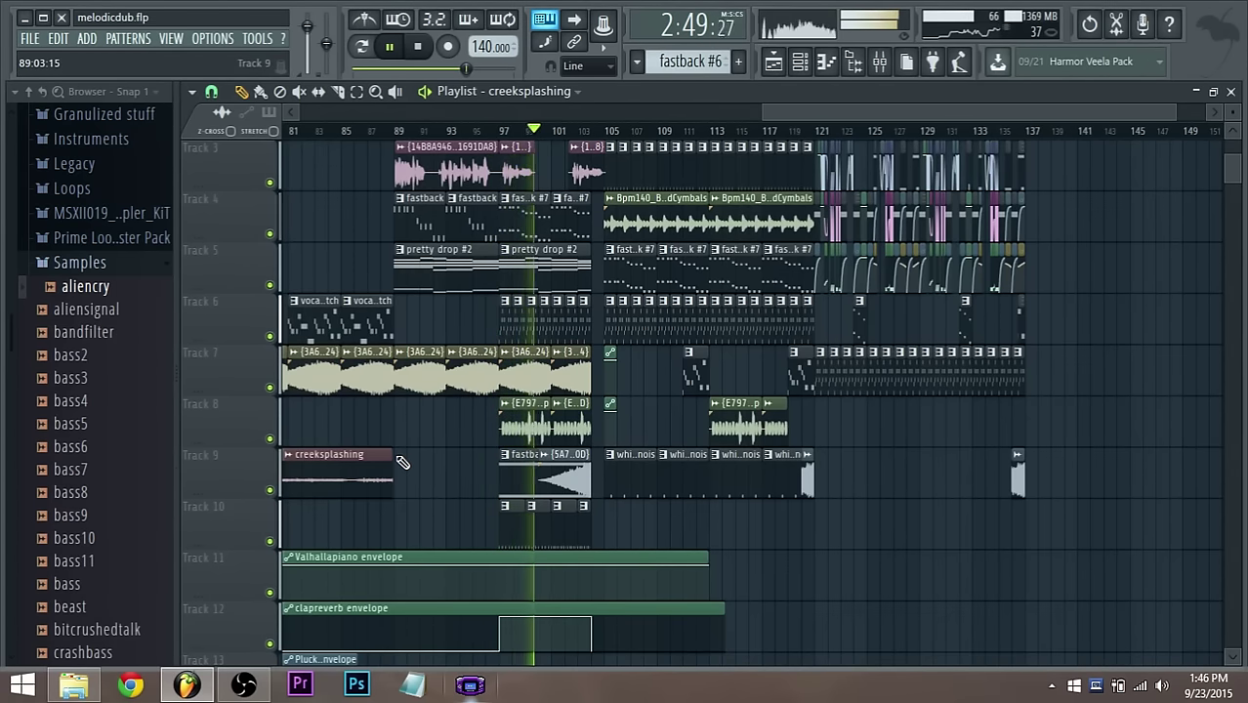
pyautogui.scroll(1, 400, 459)
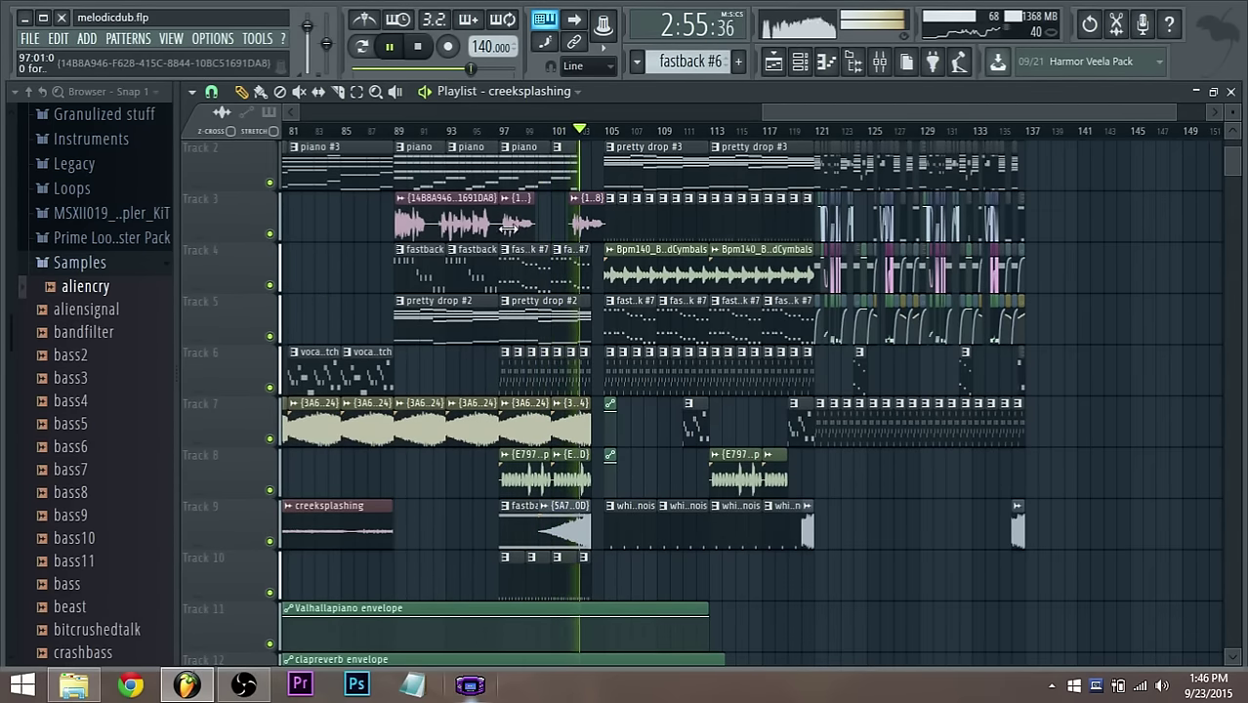
pyautogui.doubleClick(587, 220)
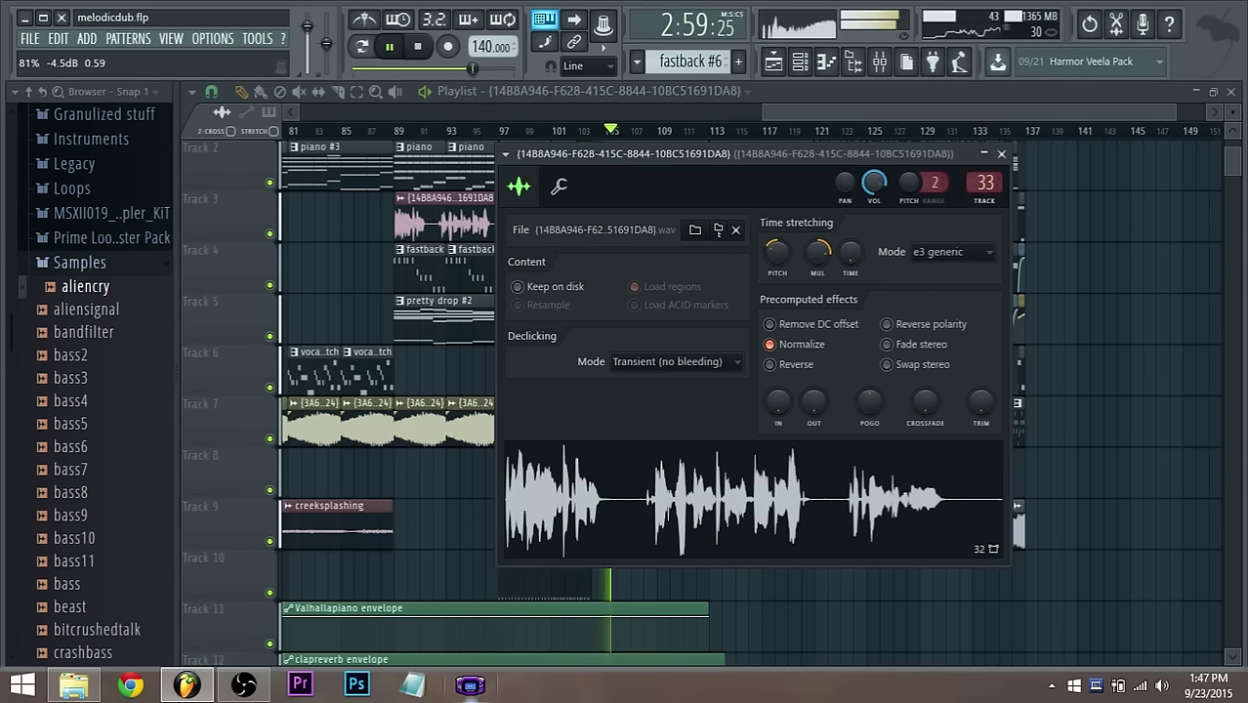
pyautogui.click(879, 62)
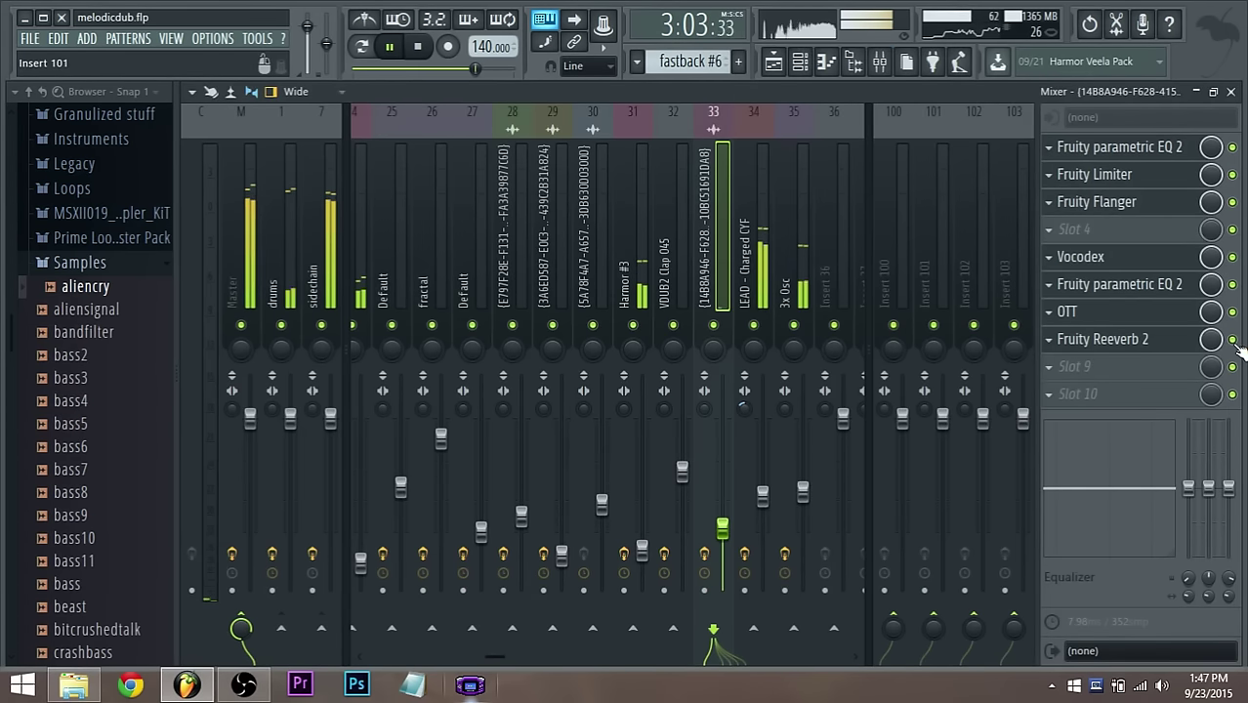
pyautogui.click(799, 62)
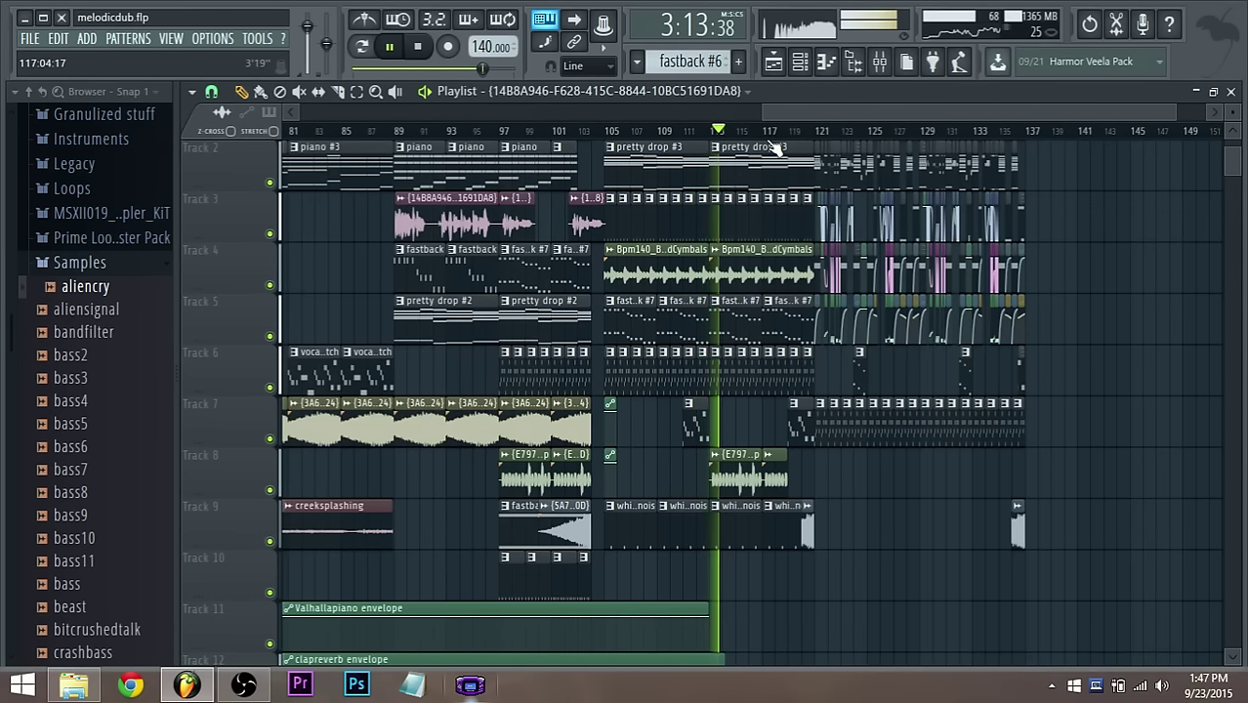
# Duplicate the purple audio clips on Track 3 that begin at bar 89 so the copies begin at about bar 73
pyautogui.moveTo(780, 109); pyautogui.dragTo(734, 119)
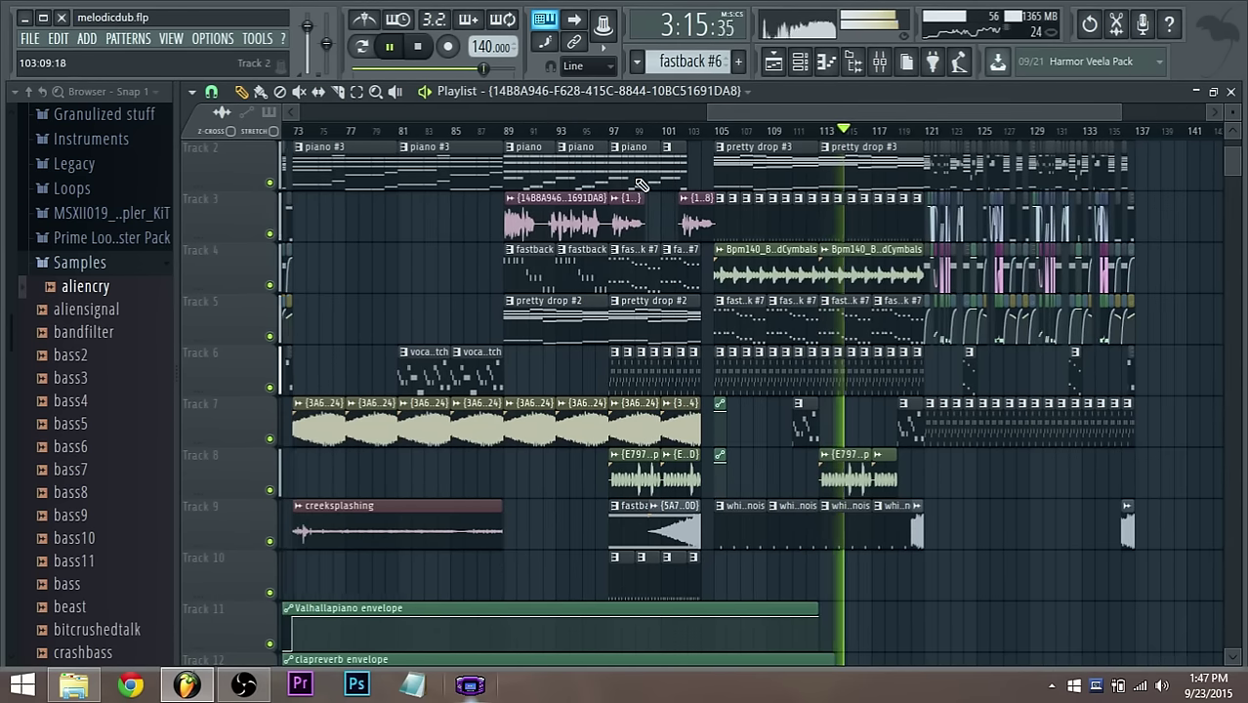
pyautogui.moveTo(499, 229); pyautogui.dragTo(356, 216)
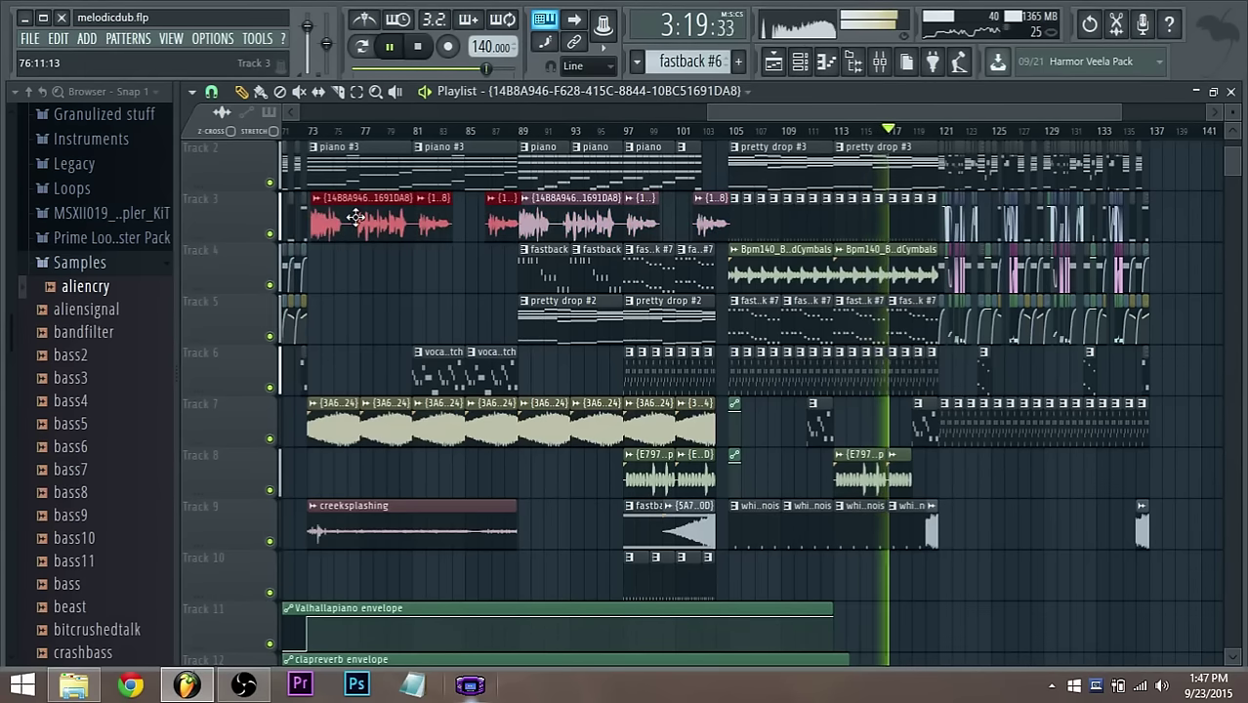
pyautogui.scroll(2, 311, 217)
pyautogui.scroll(-3, 728, 195)
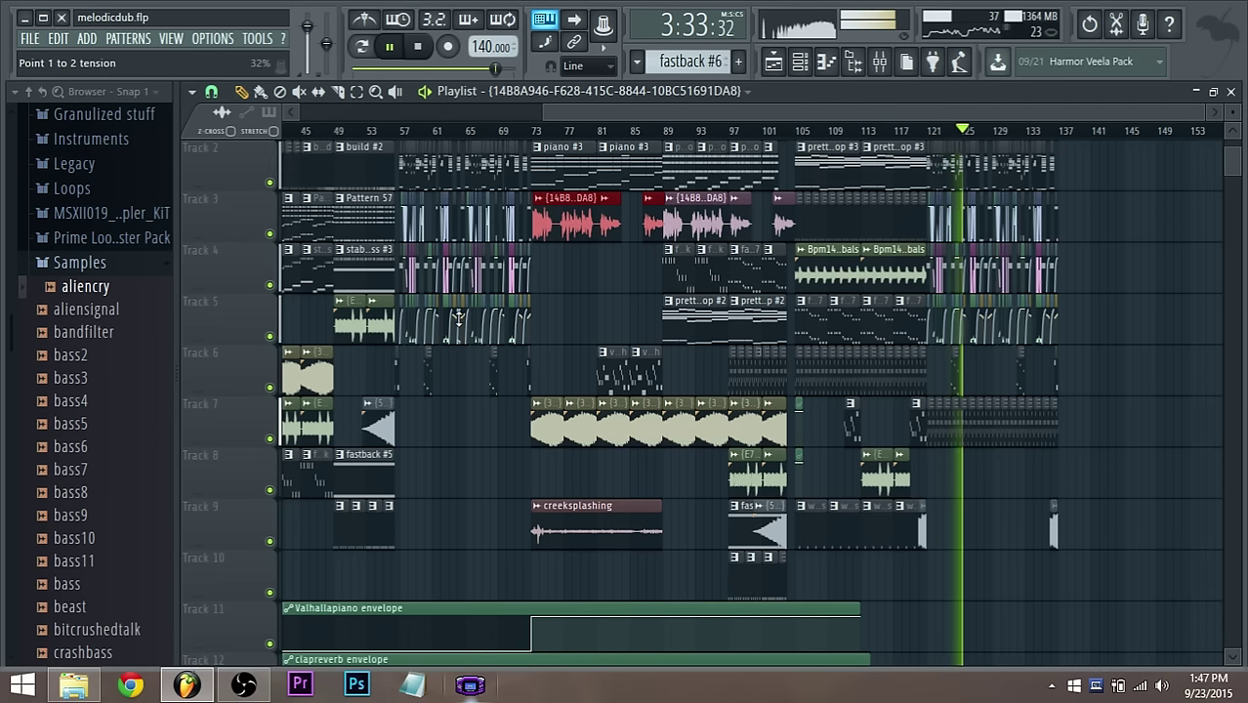
pyautogui.scroll(2, 530, 329)
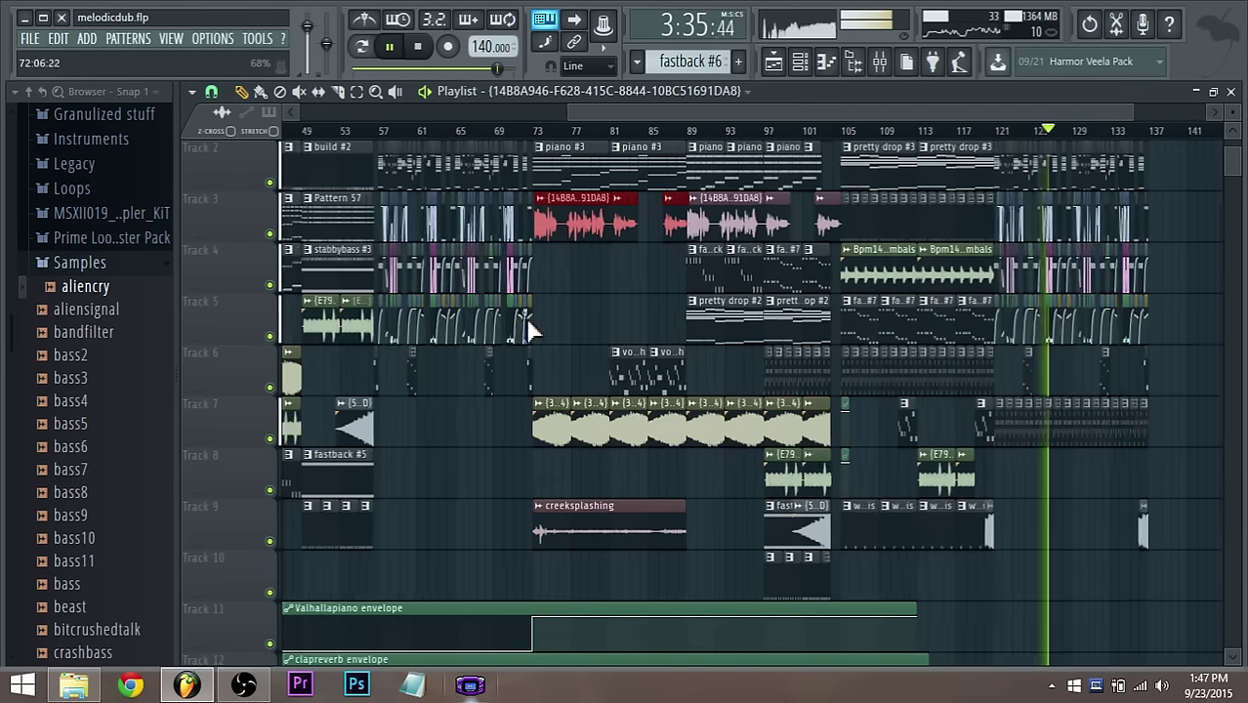
pyautogui.scroll(1, 635, 232)
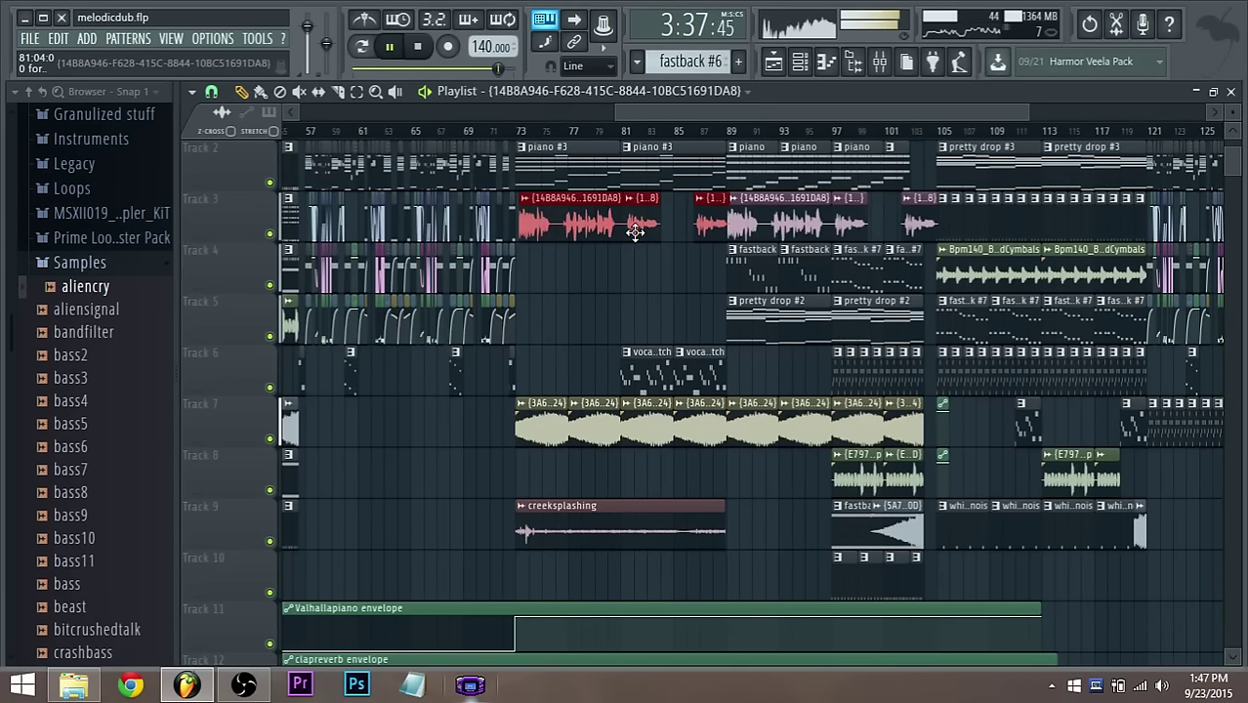
# Play the song again from just before bar 73 to hear the duplicated Track 3 clips with the creeksplashing sound
pyautogui.press('space')
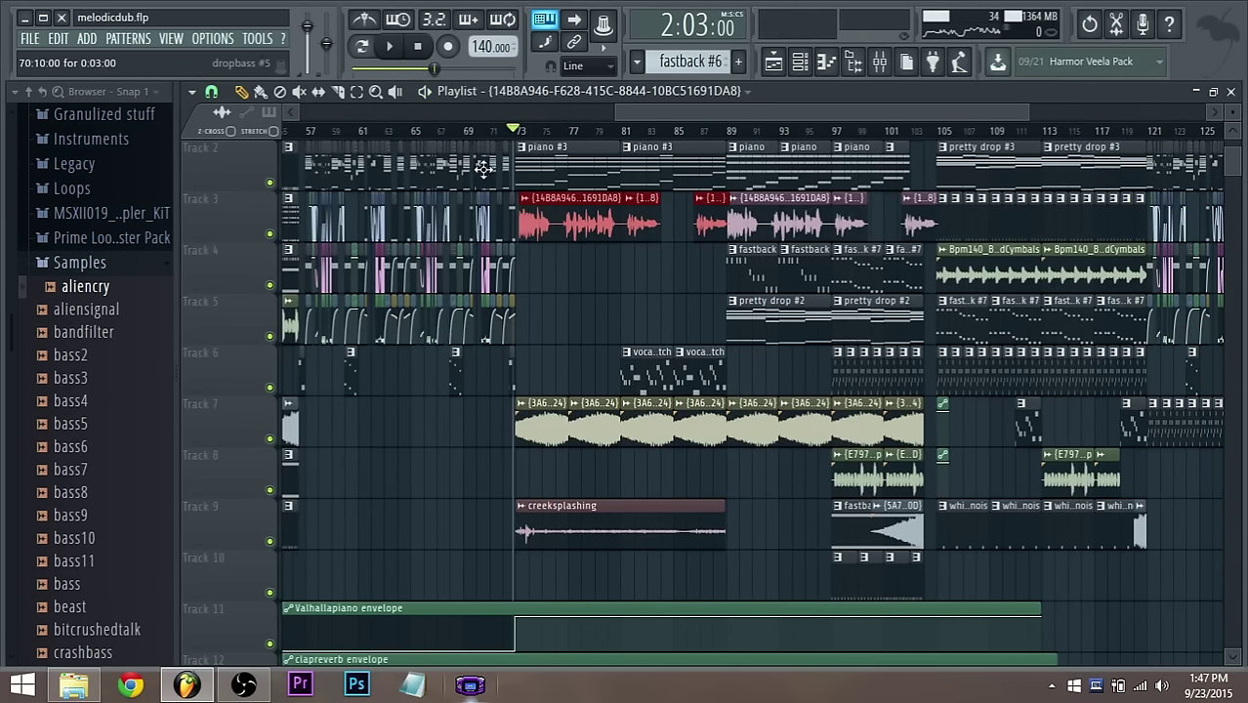
pyautogui.press('space')
pyautogui.scroll(3, 557, 209)
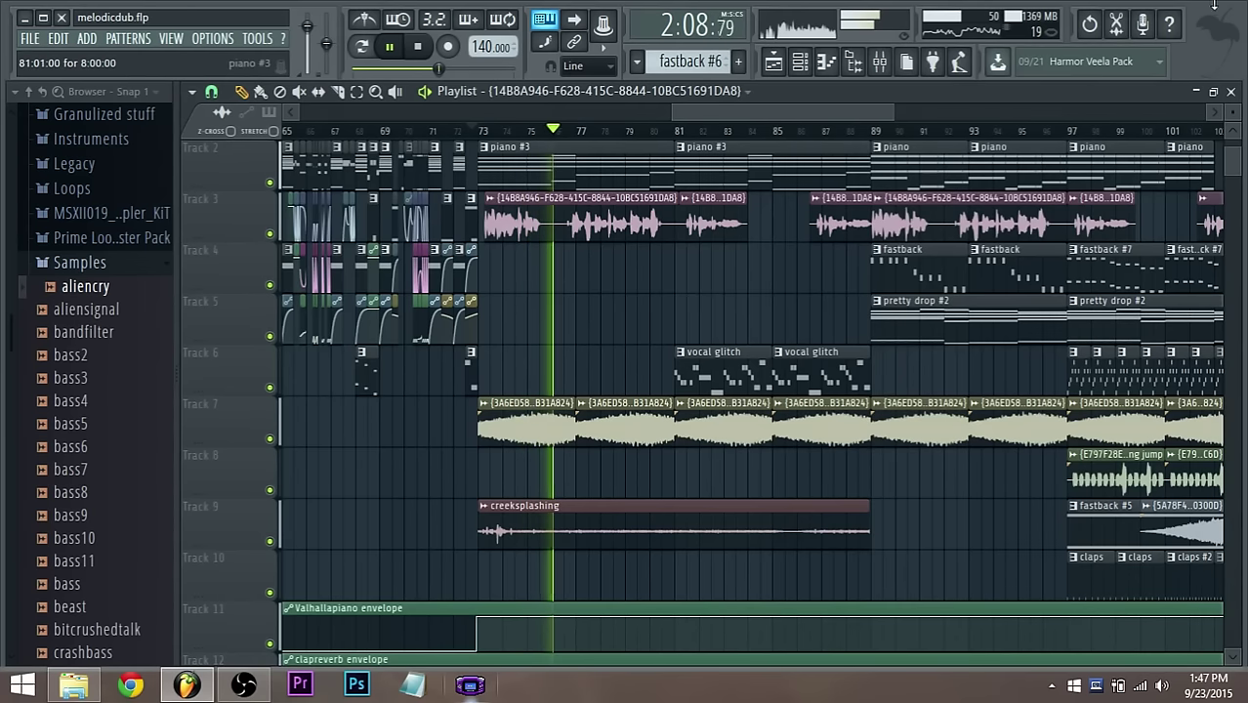
pyautogui.click(254, 39)
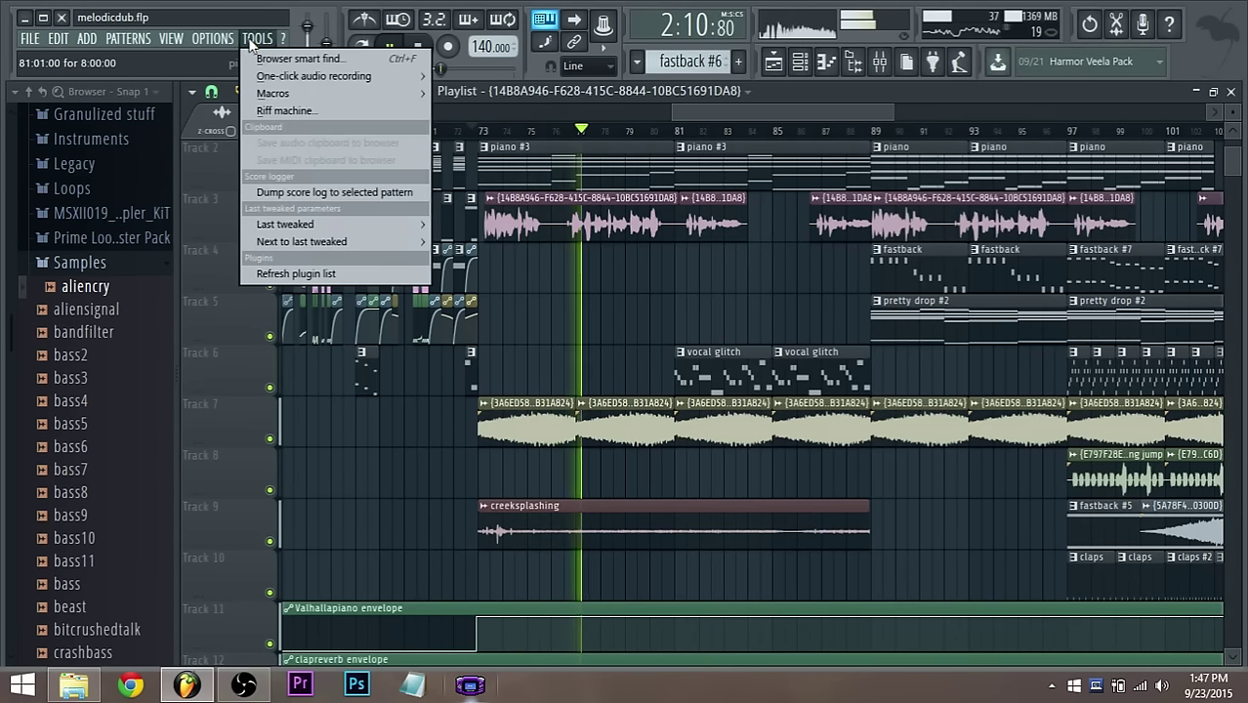
pyautogui.moveTo(293, 93)
pyautogui.click(510, 229)
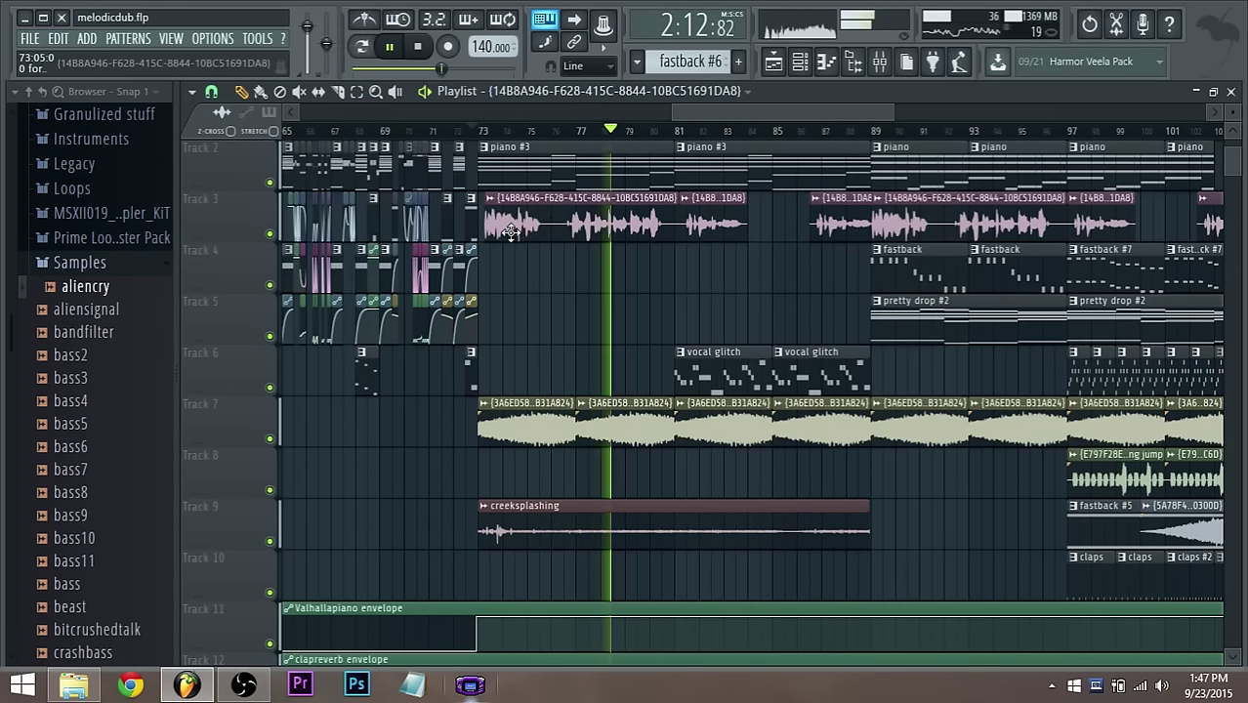
# Delete the audio clips on Track 7 between bars 73 and 89 and stop playback
pyautogui.moveTo(889, 115); pyautogui.dragTo(924, 114)
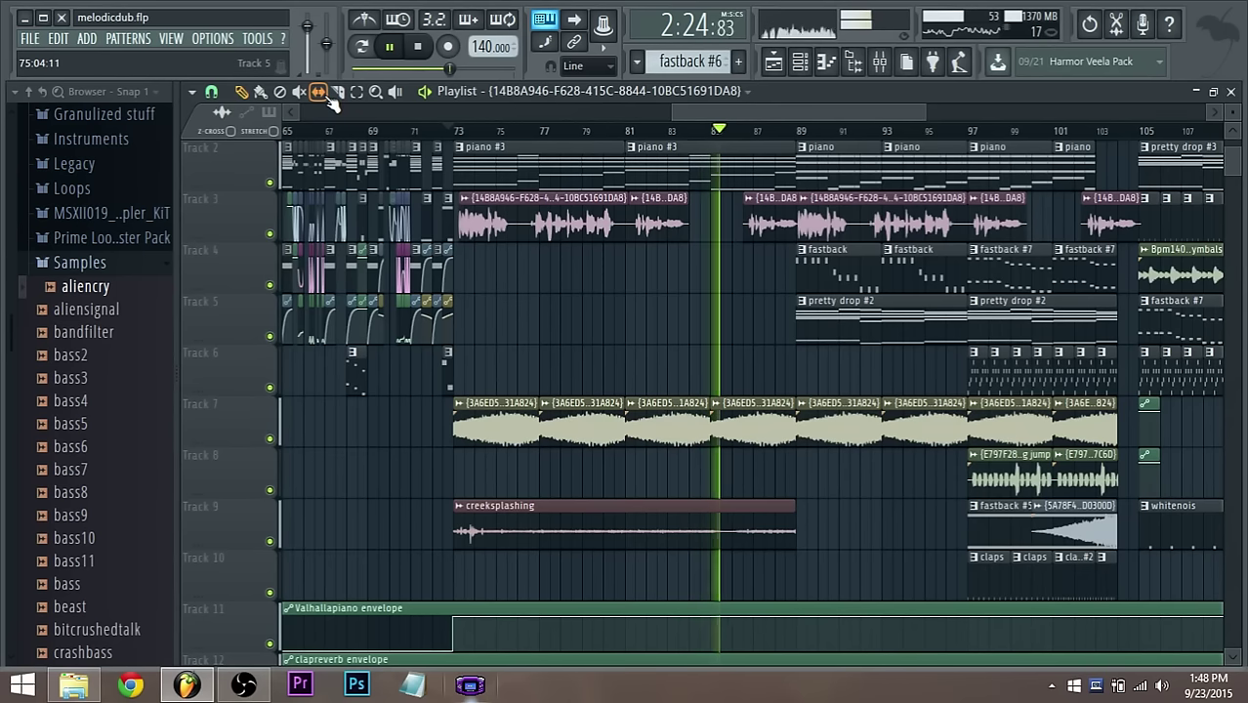
pyautogui.moveTo(560, 422); pyautogui.dragTo(730, 424)
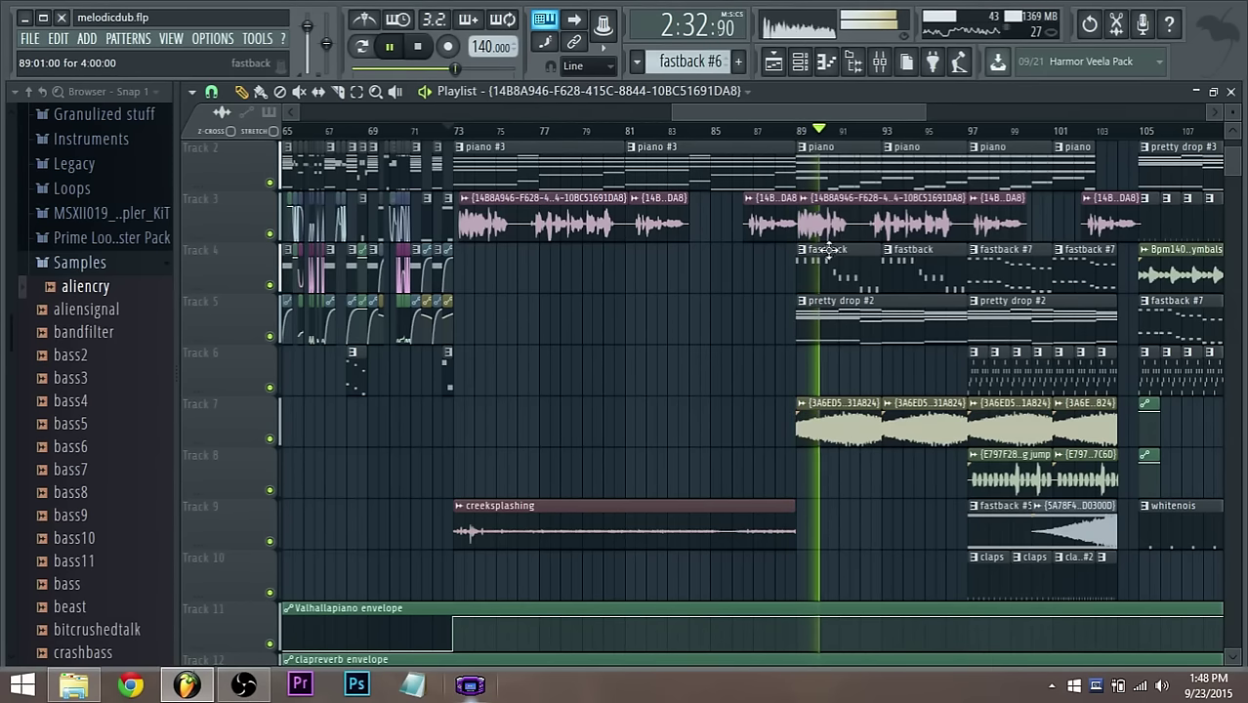
pyautogui.press('space')
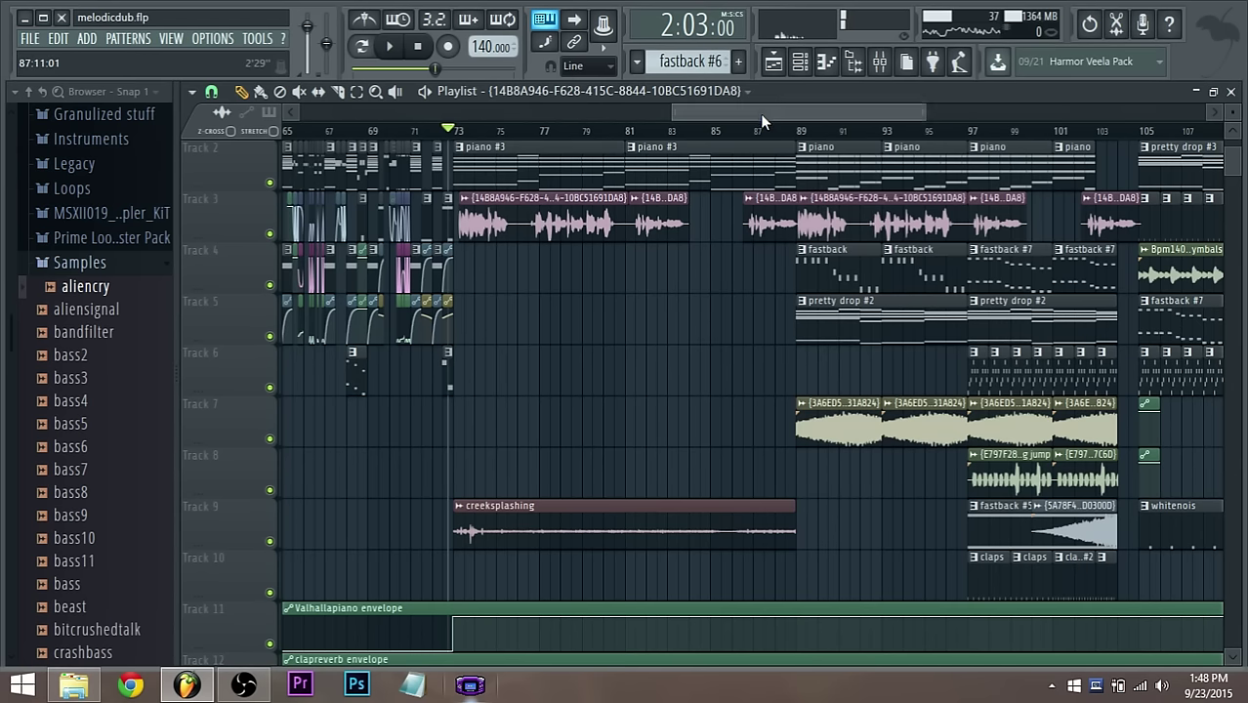
# Lower the dry level of Fruity Reeverb 2 on mixer track 33 to 18%
pyautogui.moveTo(762, 114); pyautogui.dragTo(765, 115)
pyautogui.scroll(-2, 749, 281)
pyautogui.click(880, 63)
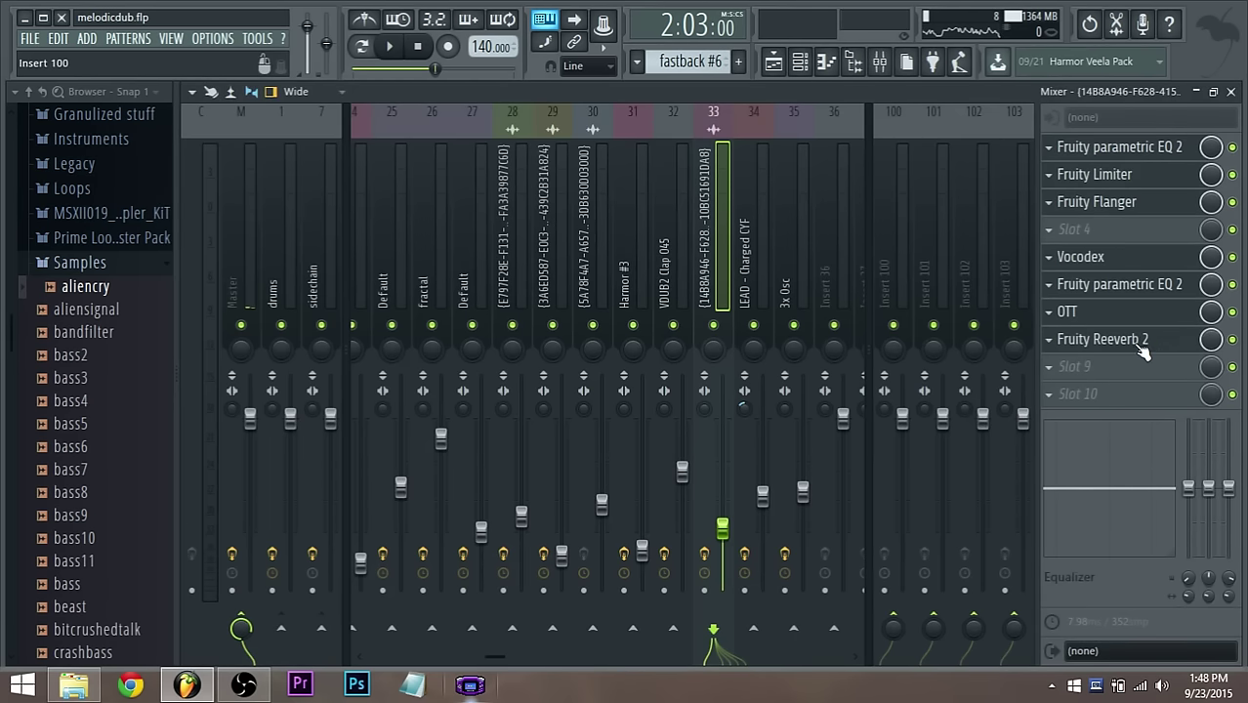
pyautogui.click(1138, 341)
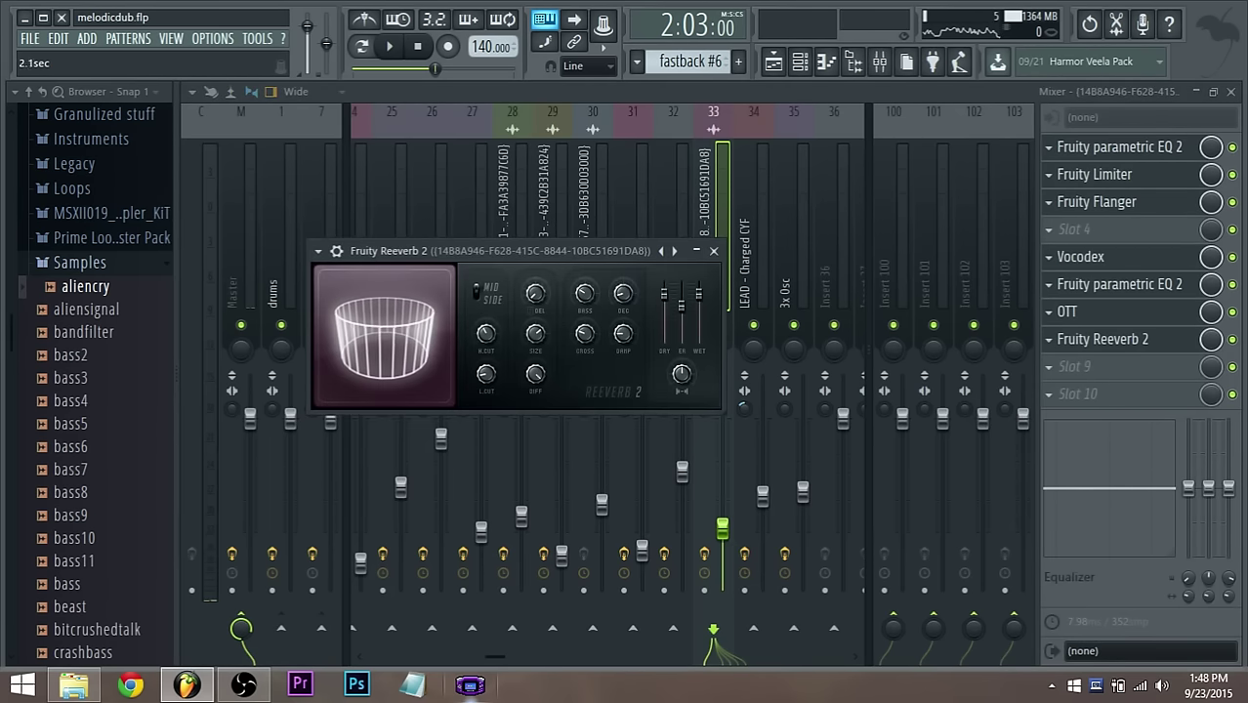
pyautogui.moveTo(668, 307); pyautogui.dragTo(668, 331)
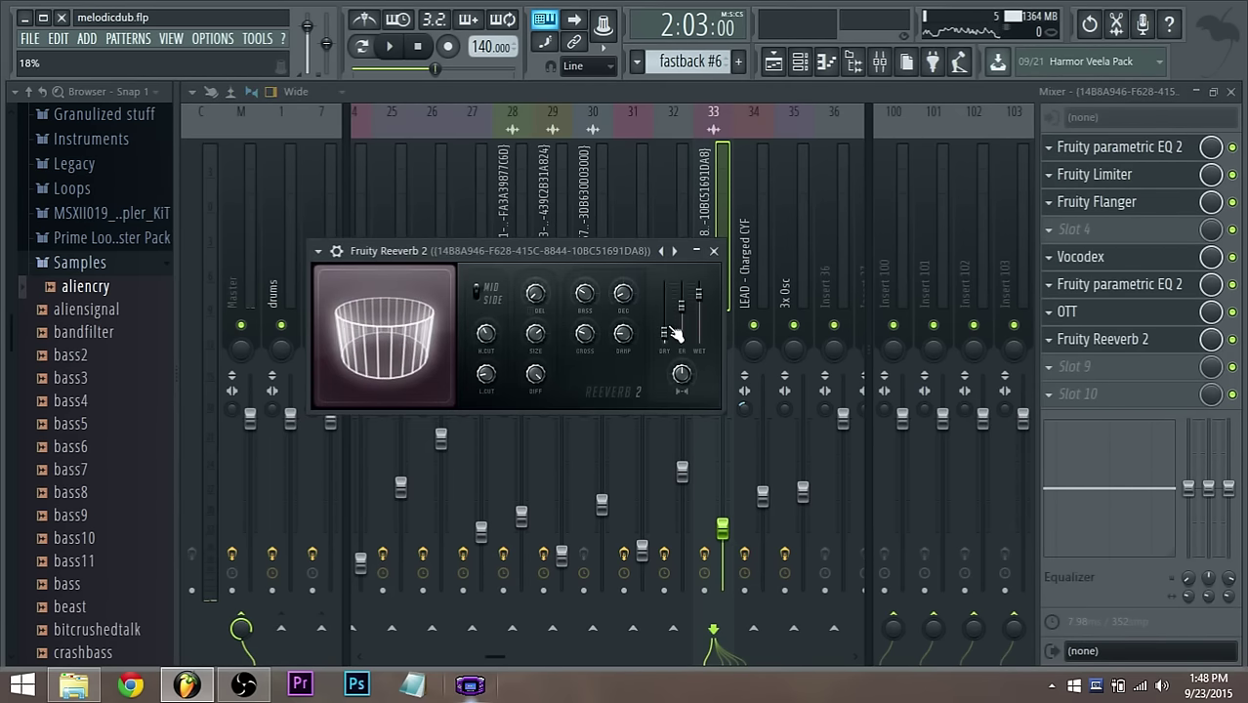
pyautogui.press('F5')
# Play the section from bar 73 and check the mixer levels to judge the drier-free reverb on the Track 3 clips
pyautogui.press('space')
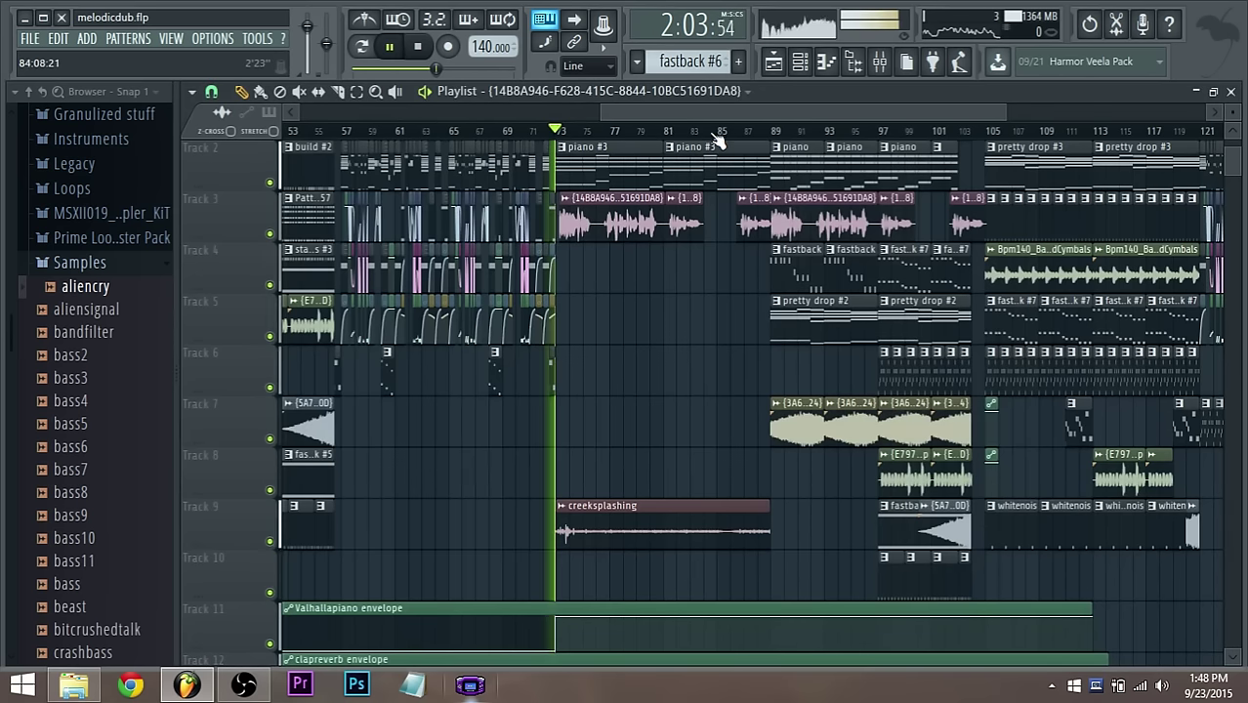
pyautogui.click(880, 64)
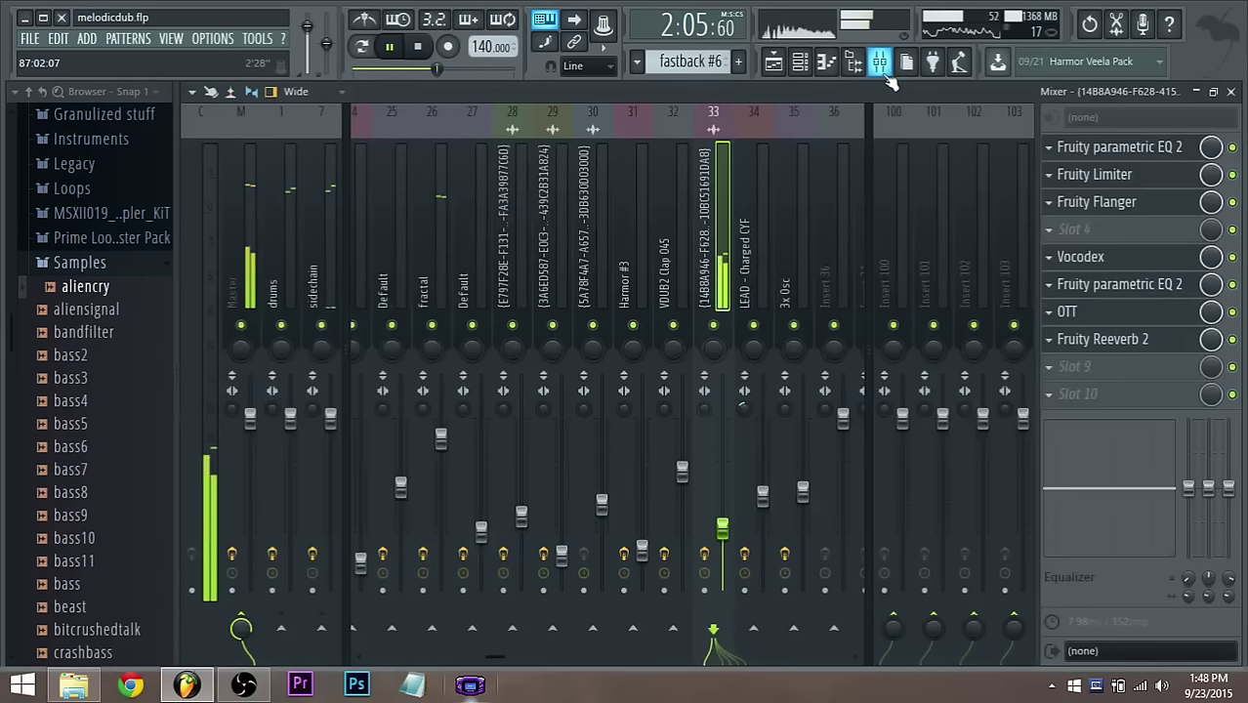
pyautogui.press('F5')
pyautogui.press('space')
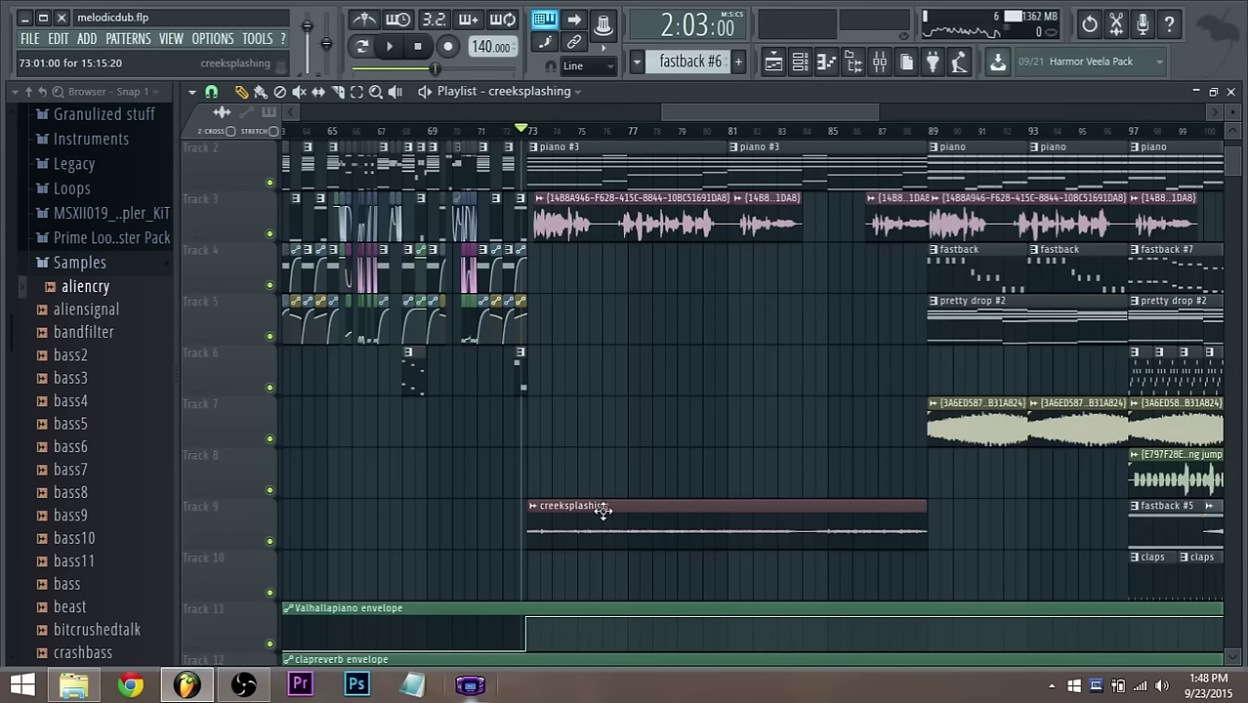
# Open the creeksplashing clip's channel settings and route the channel to mixer track 36
pyautogui.scroll(2, 603, 507)
pyautogui.doubleClick(515, 509)
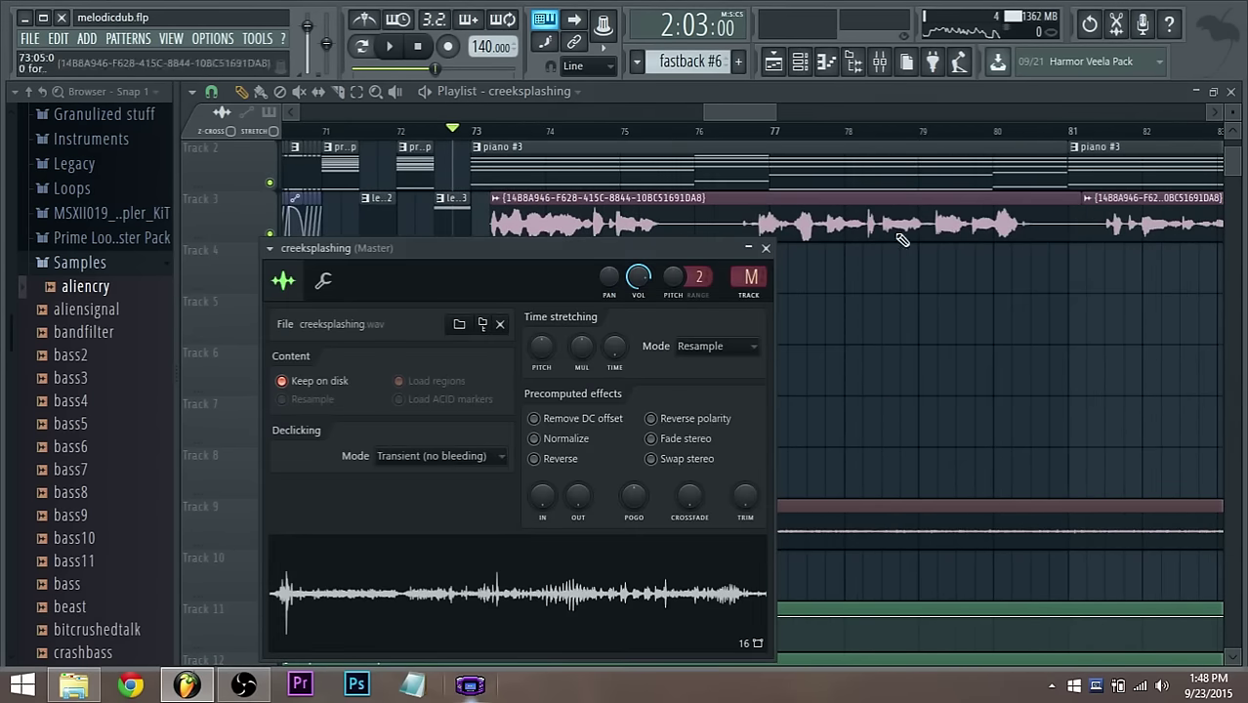
pyautogui.click(880, 66)
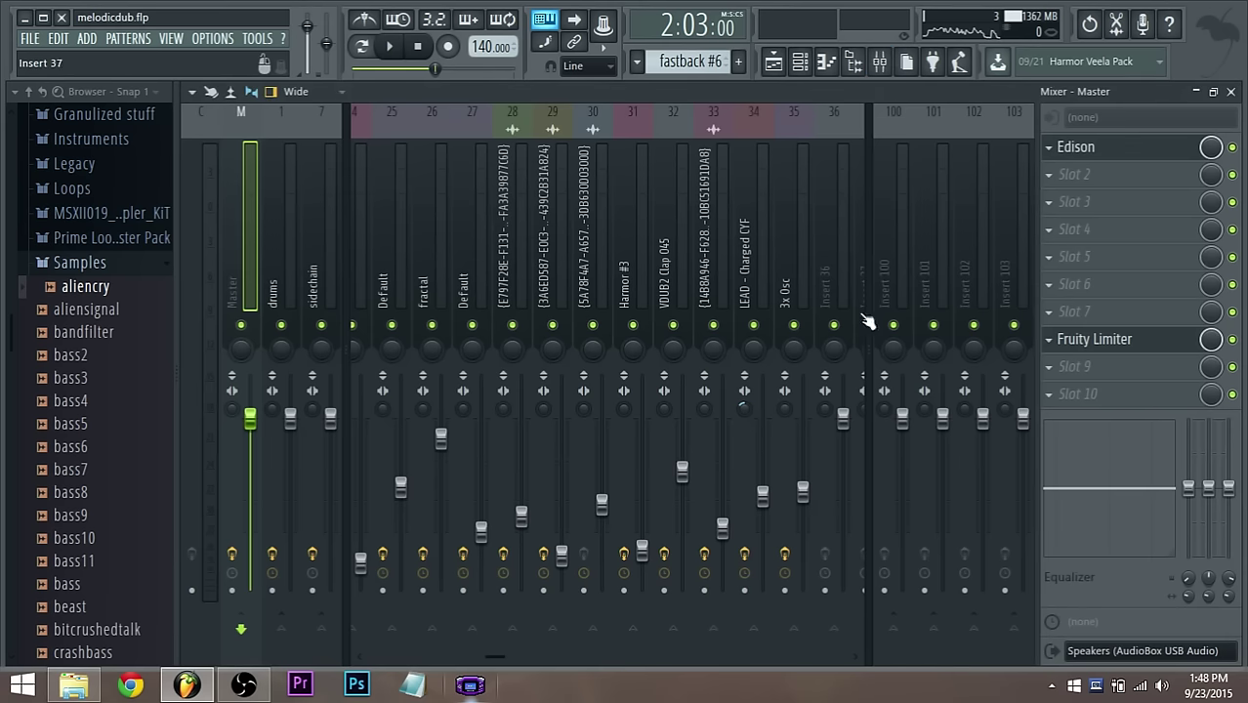
pyautogui.rightClick(468, 298)
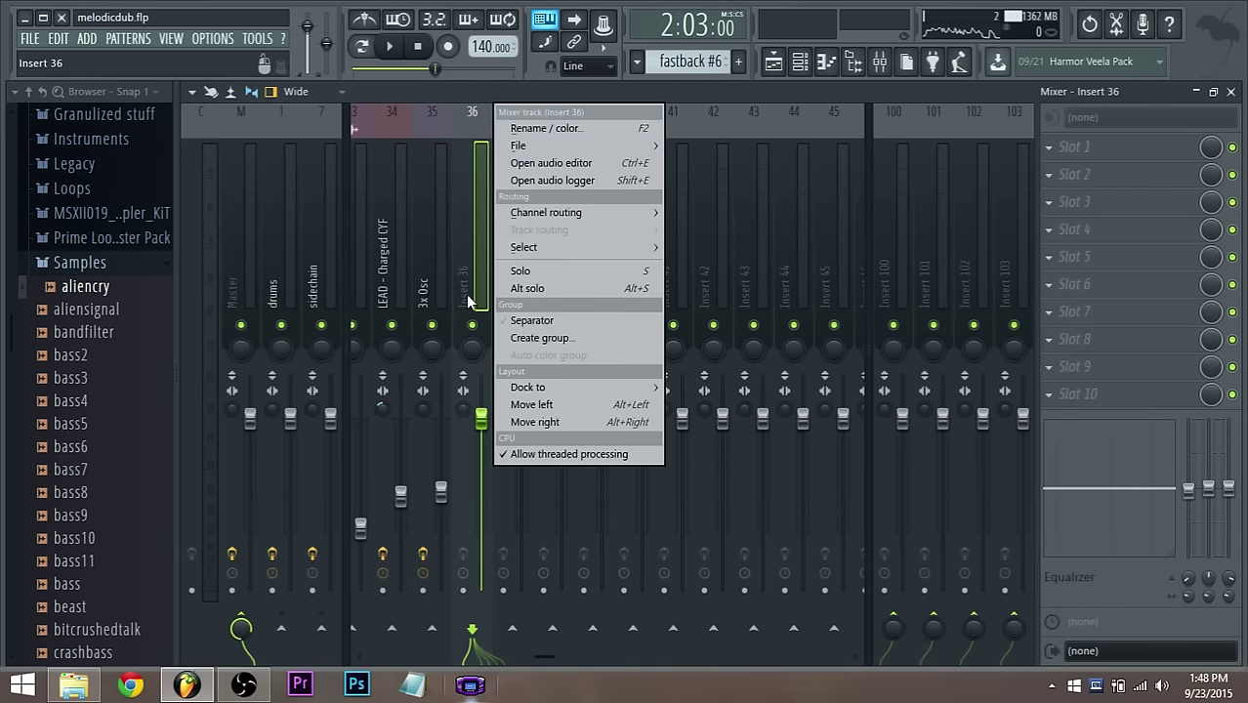
pyautogui.click(732, 207)
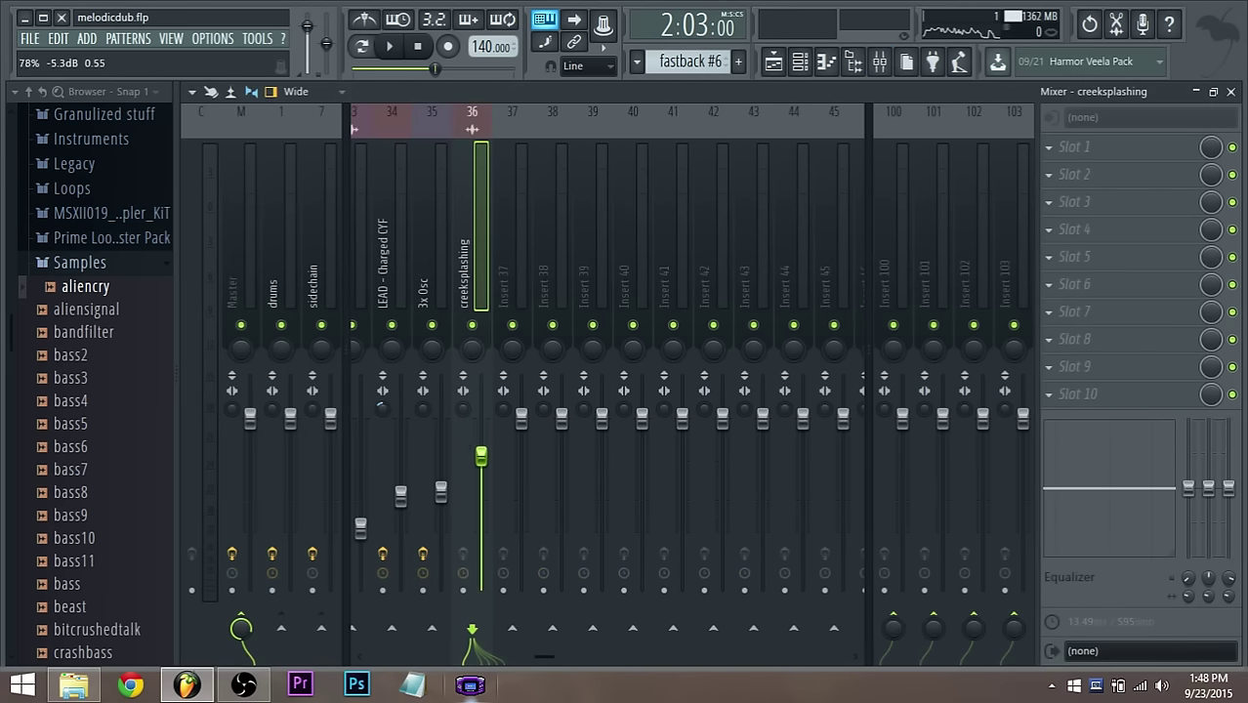
# Lower the creeksplashing mixer track's volume to about -11 dB and load Fruity Reeverb 2 in its first effect slot
pyautogui.press('space')
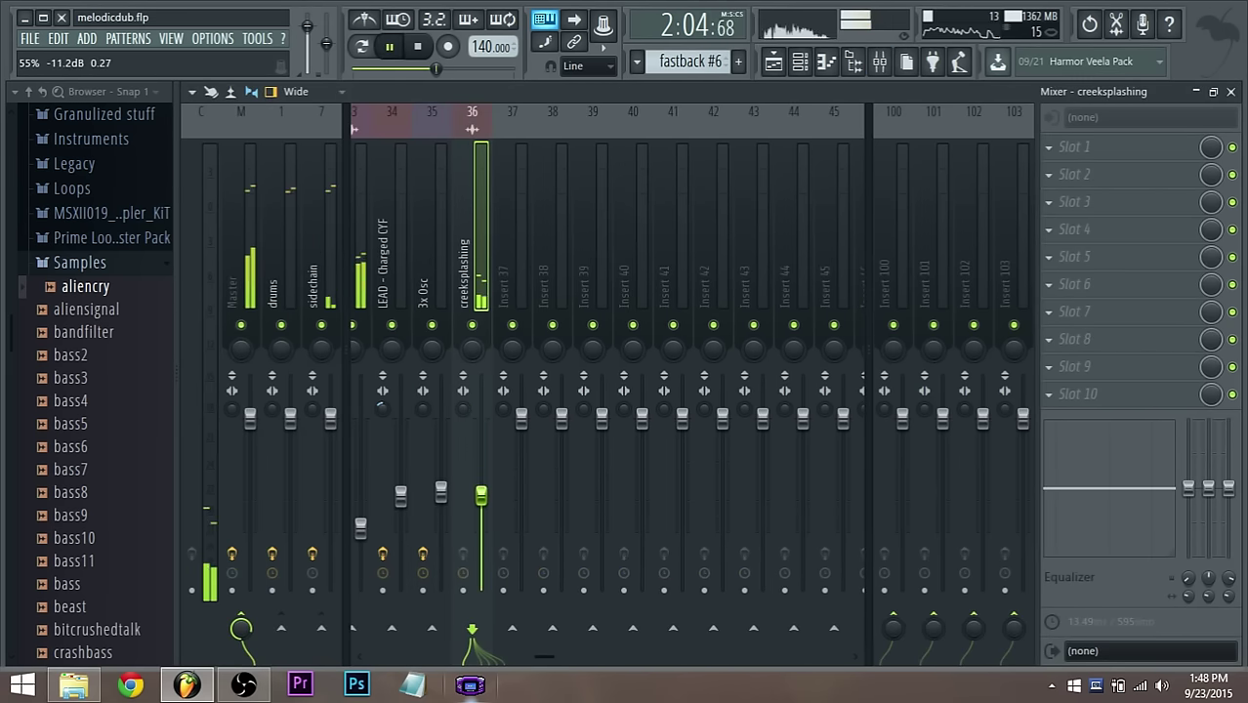
pyautogui.press('space')
pyautogui.click(1123, 147)
pyautogui.click(790, 191)
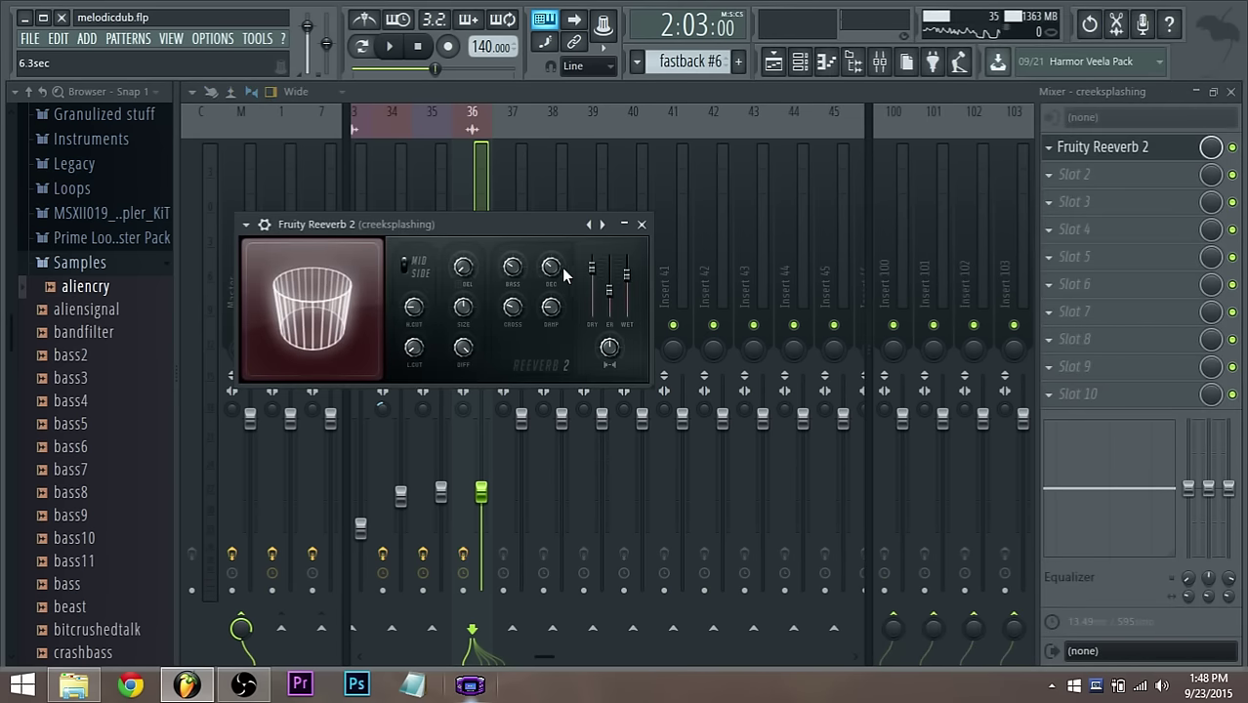
# Solo Track 9, play the creeksplashing clip on its own and increase the room size in its Fruity Reeverb 2
pyautogui.click(800, 62)
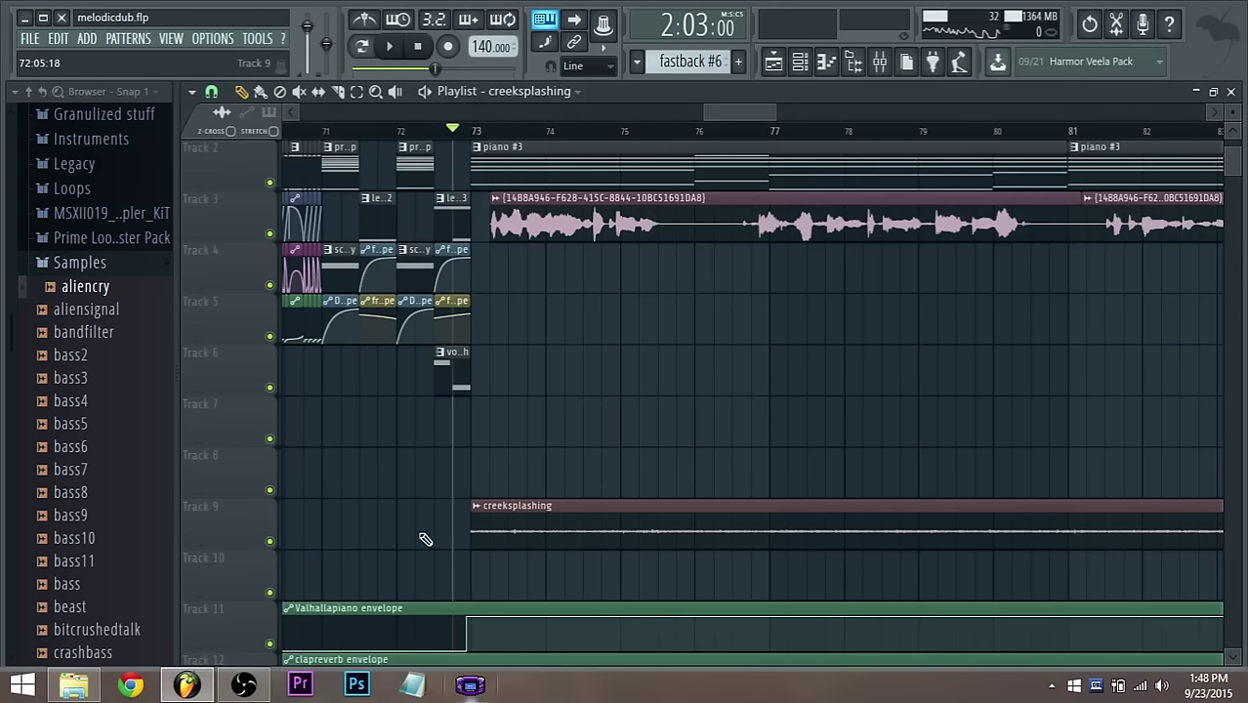
pyautogui.rightClick(270, 540)
pyautogui.press('space')
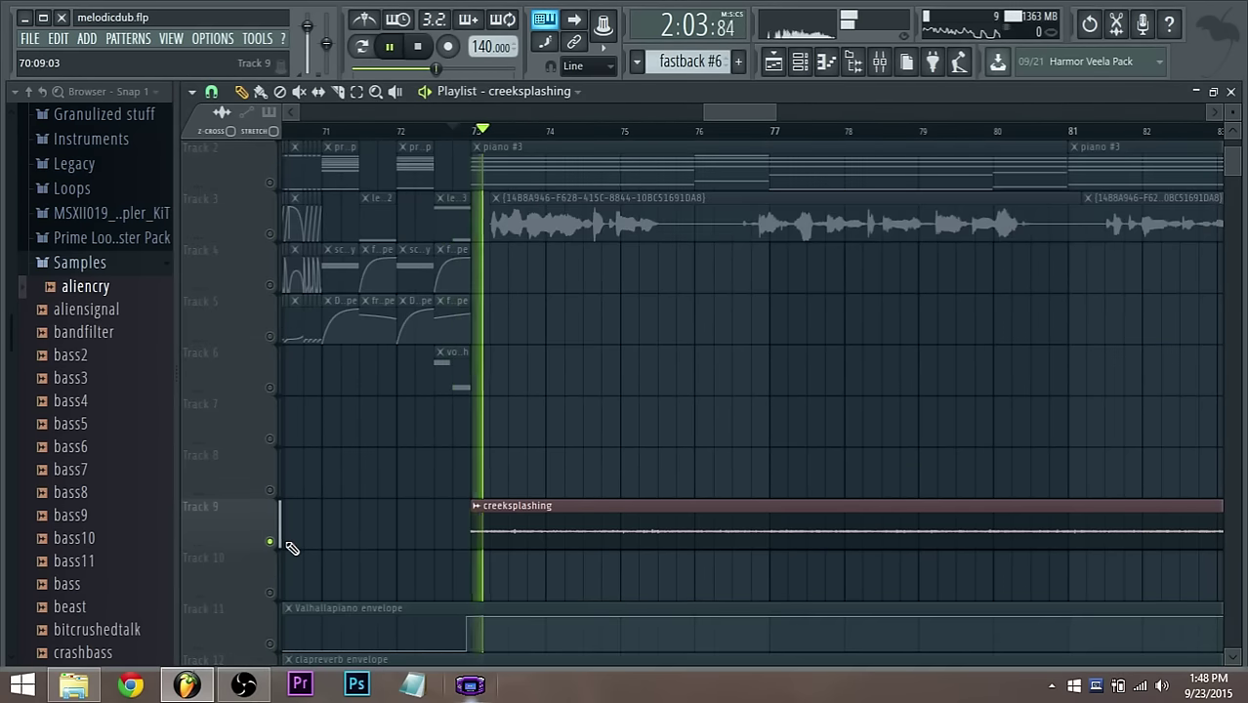
pyautogui.press('F9')
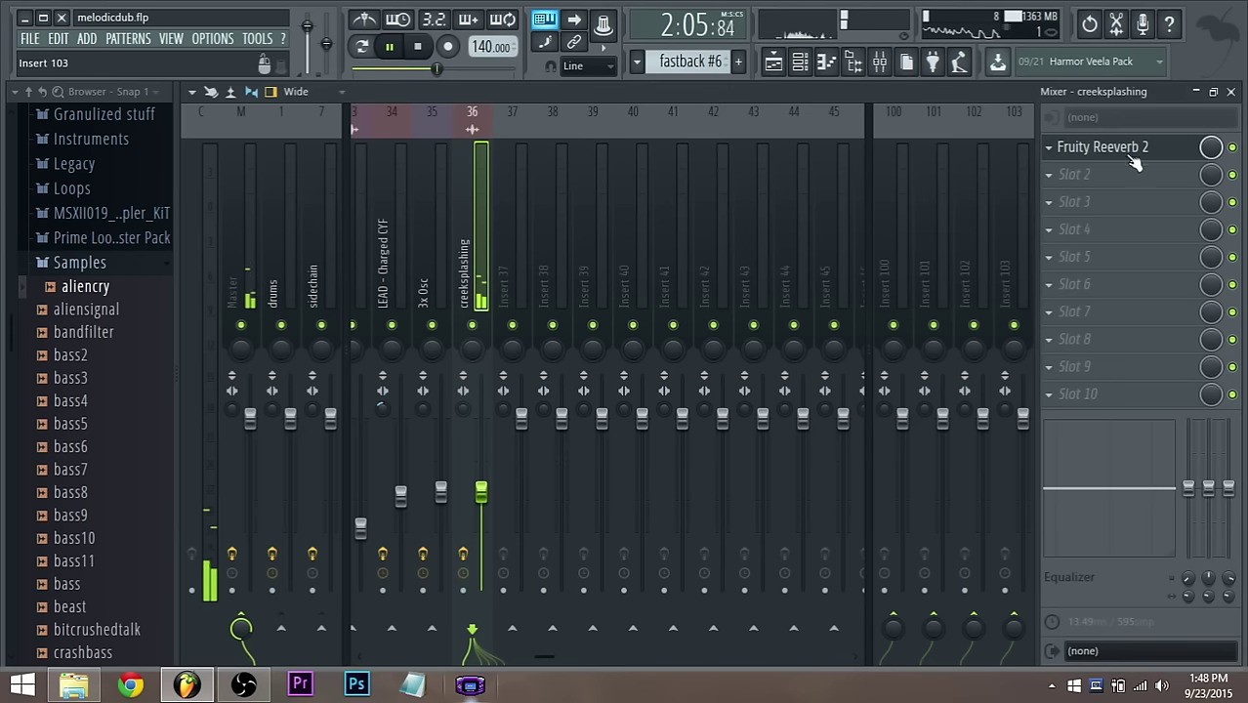
pyautogui.click(1149, 155)
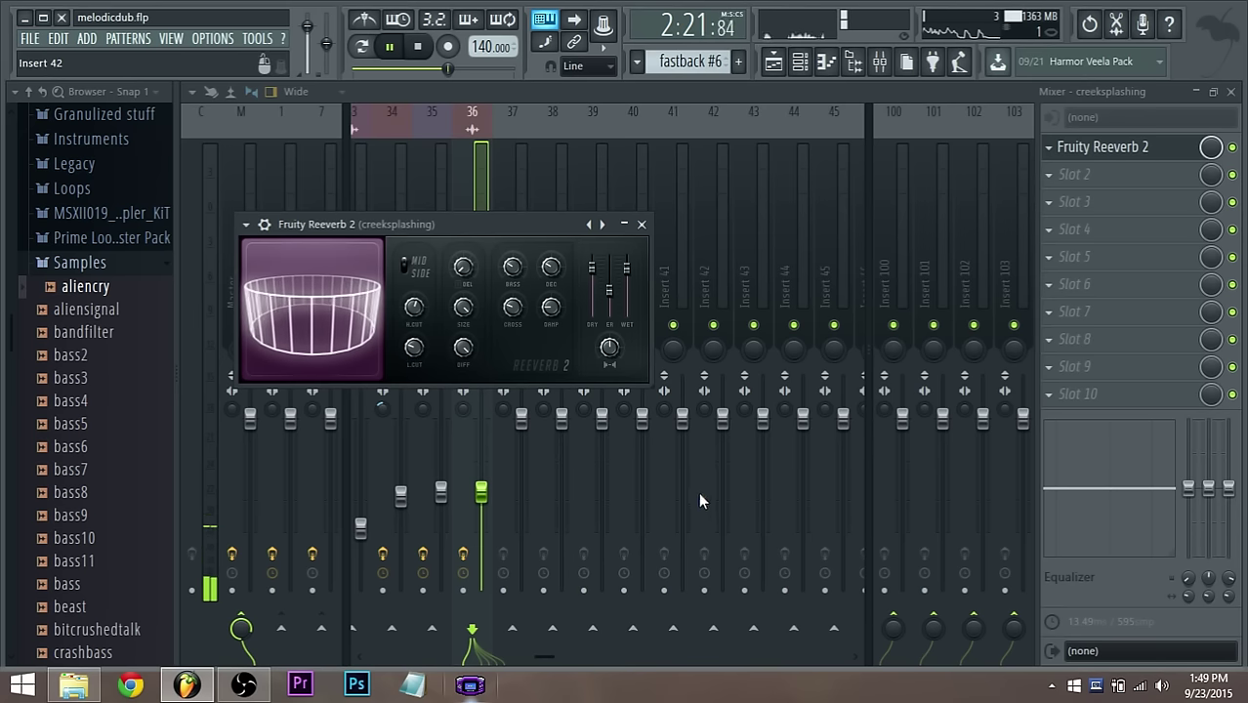
# Turn off the solo on Track 9 and restart playback of the full arrangement from bar 73
pyautogui.click(773, 63)
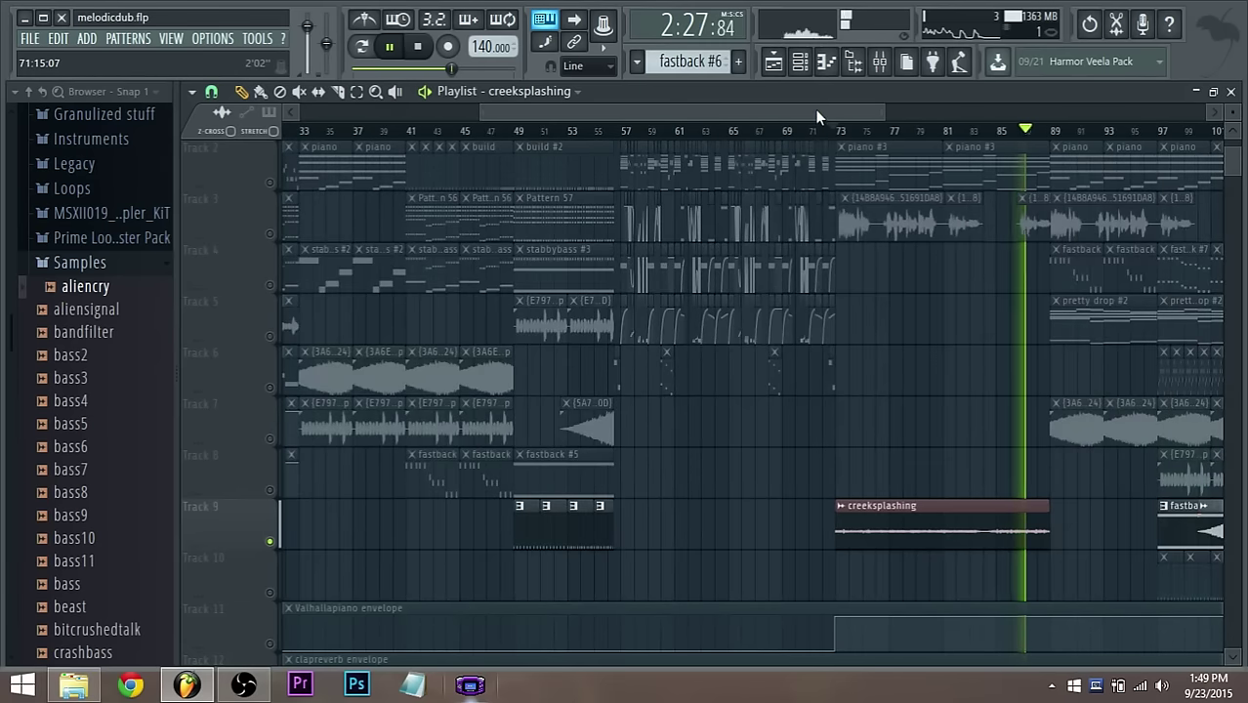
pyautogui.moveTo(815, 109); pyautogui.dragTo(889, 113)
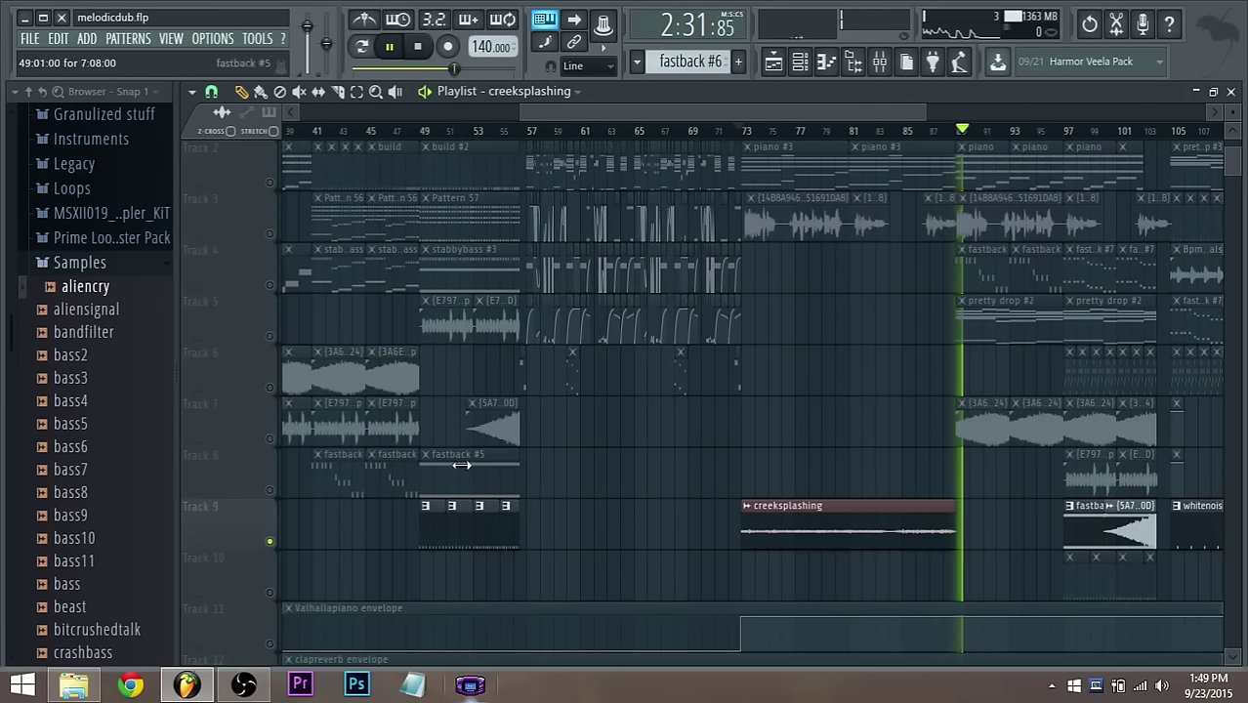
pyautogui.rightClick(270, 543)
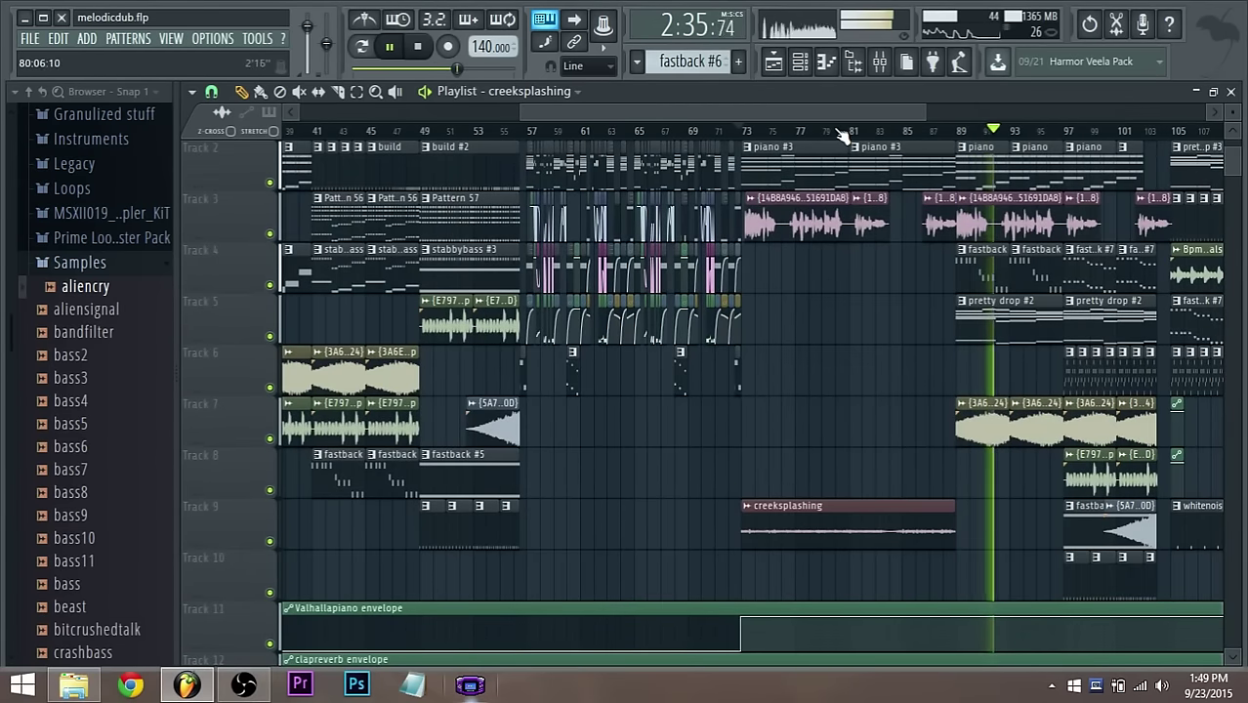
pyautogui.click(736, 130)
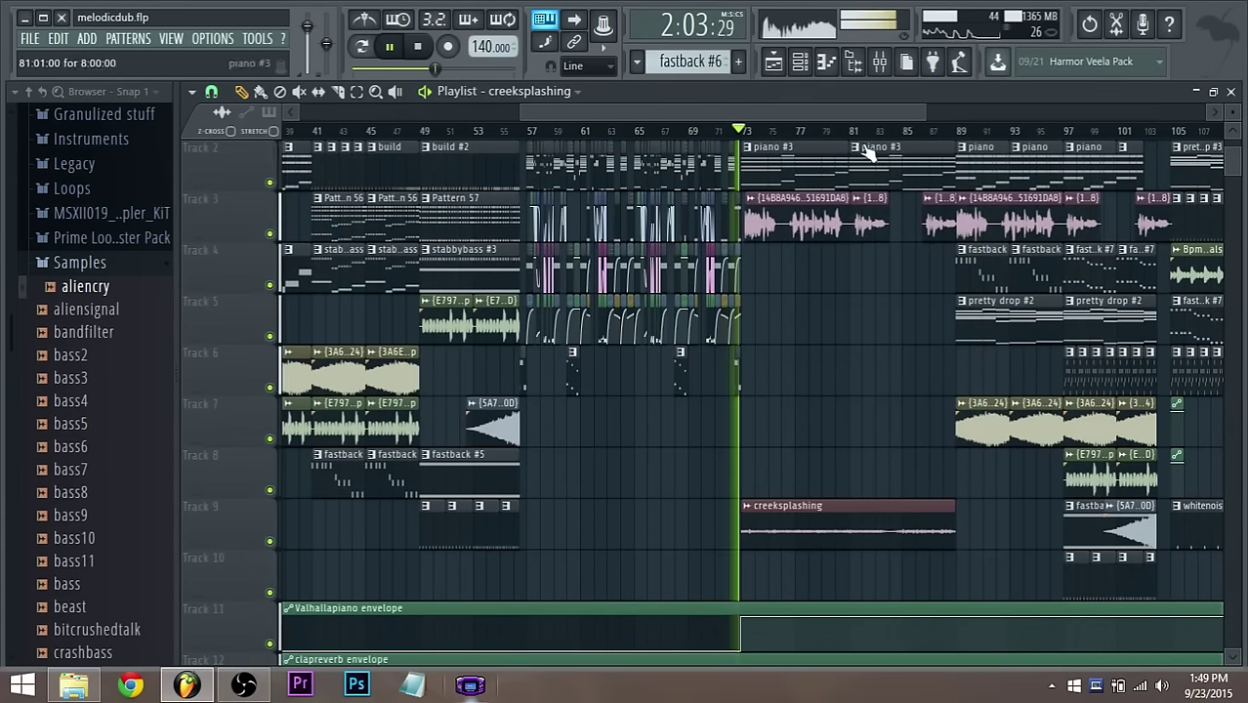
# On mixer track 33, move Fruity Reeverb 2 up to slot 6 and reduce its room size
pyautogui.click(883, 68)
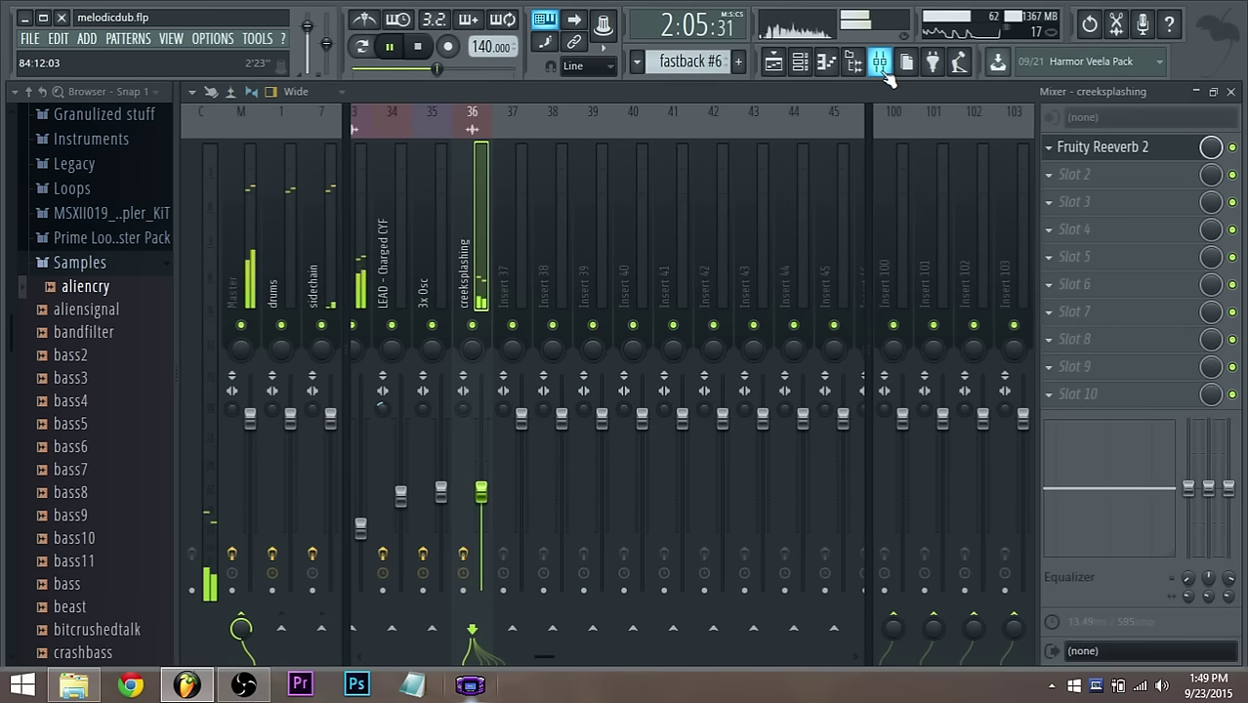
pyautogui.scroll(3, 465, 299)
pyautogui.click(467, 299)
pyautogui.click(1150, 341)
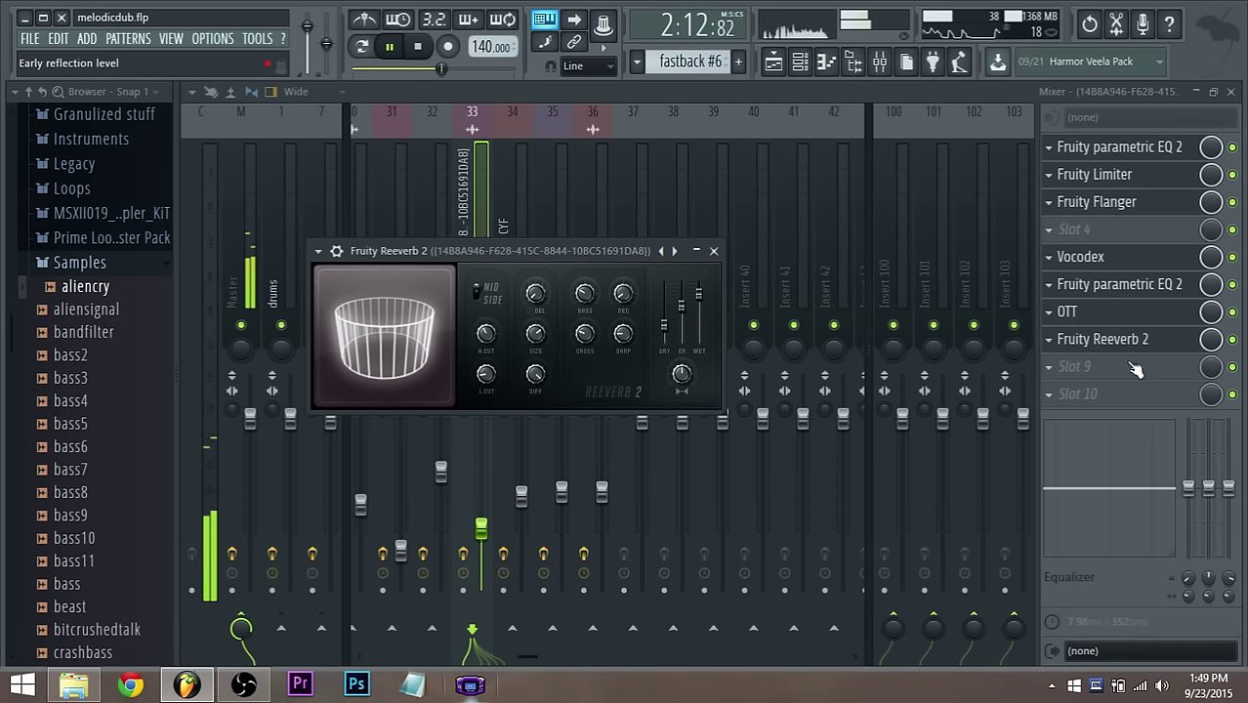
pyautogui.moveTo(1123, 347); pyautogui.dragTo(1123, 293)
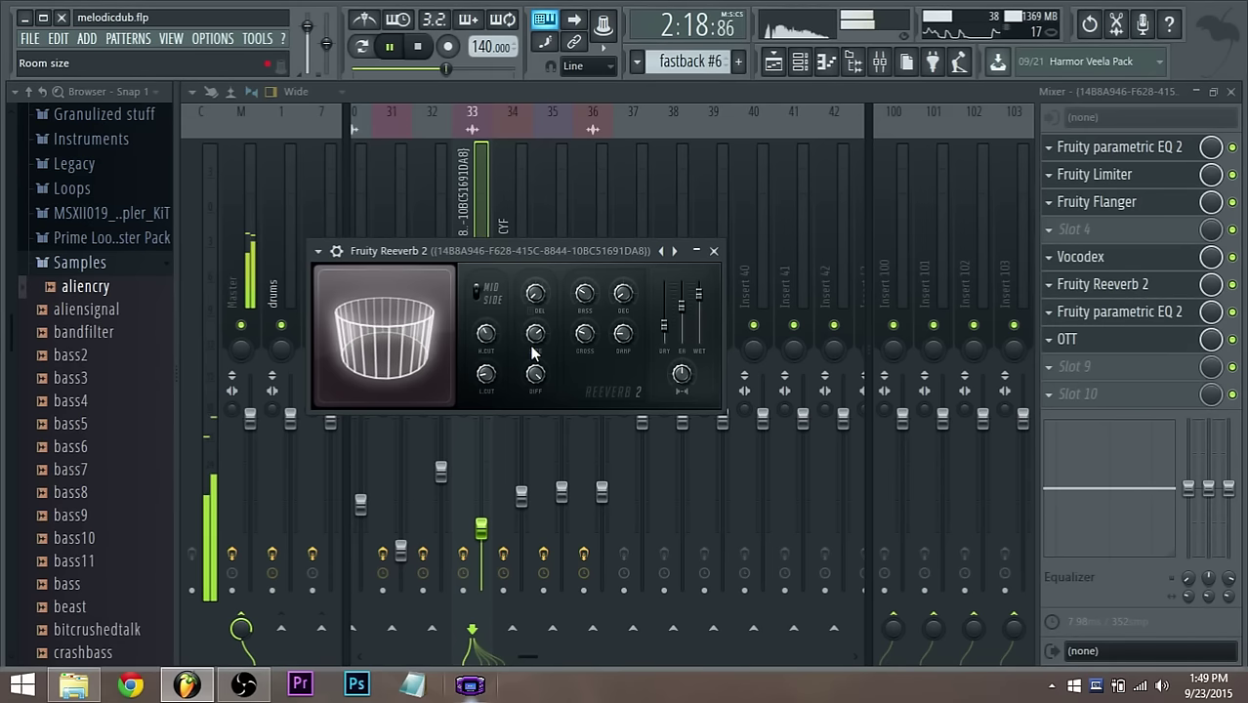
pyautogui.moveTo(535, 334); pyautogui.dragTo(533, 340)
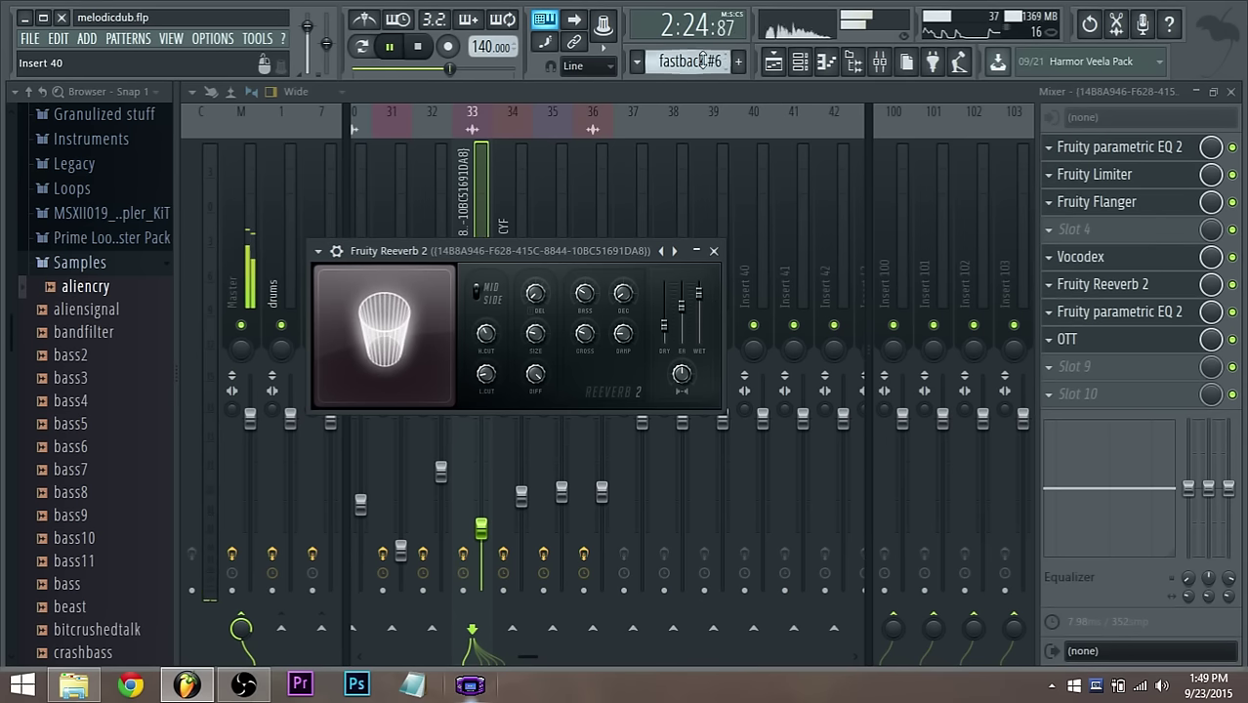
# Delete the vocal-like audio clips on Track 3 between bars 86 and 104
pyautogui.click(773, 62)
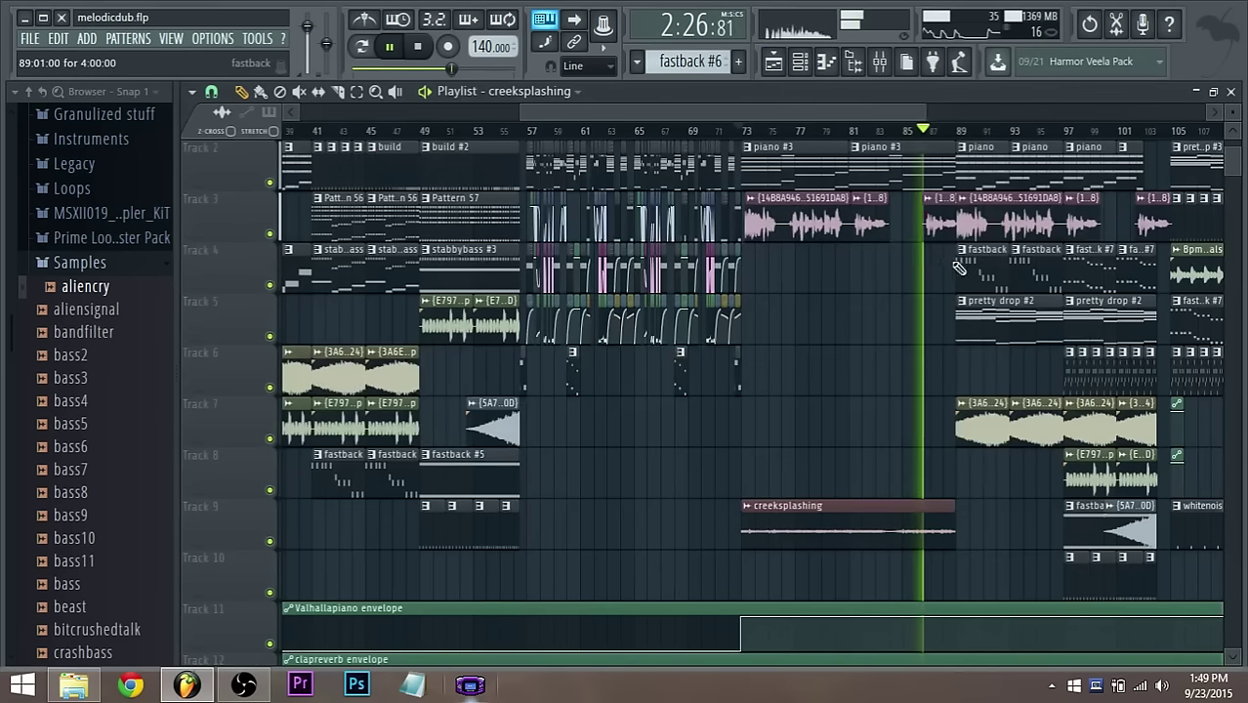
pyautogui.moveTo(793, 109); pyautogui.dragTo(823, 114)
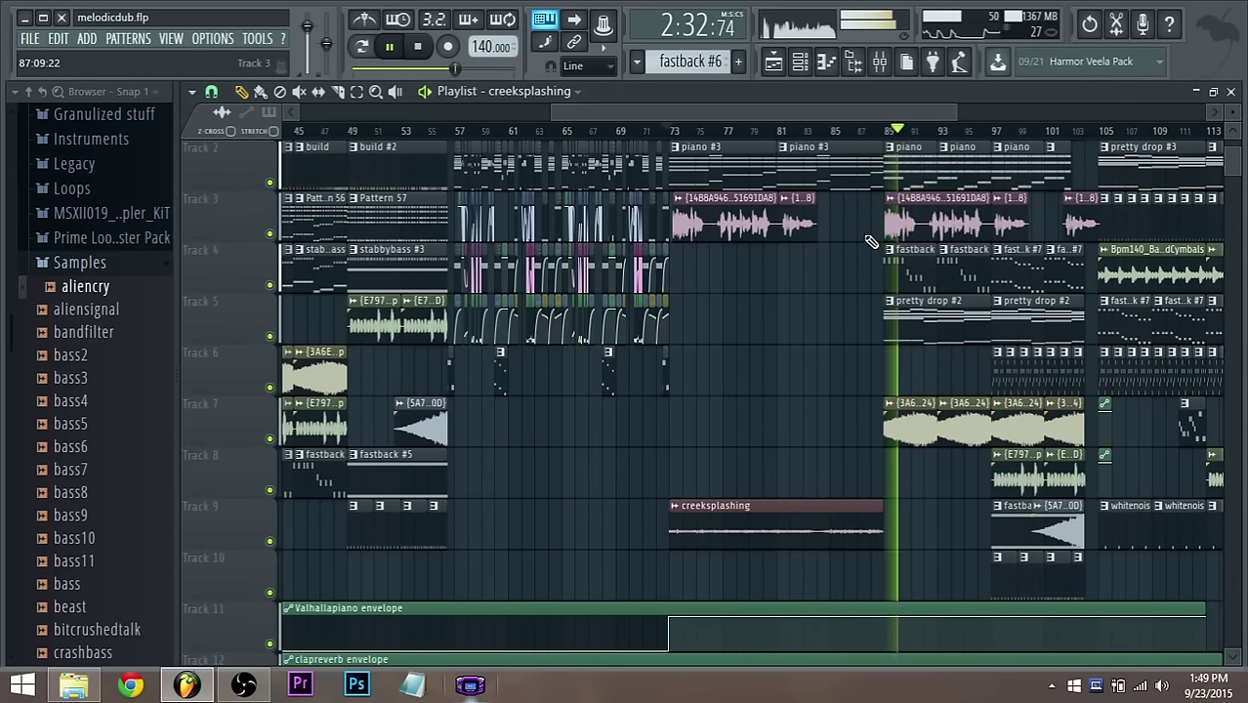
pyautogui.rightClick(919, 200)
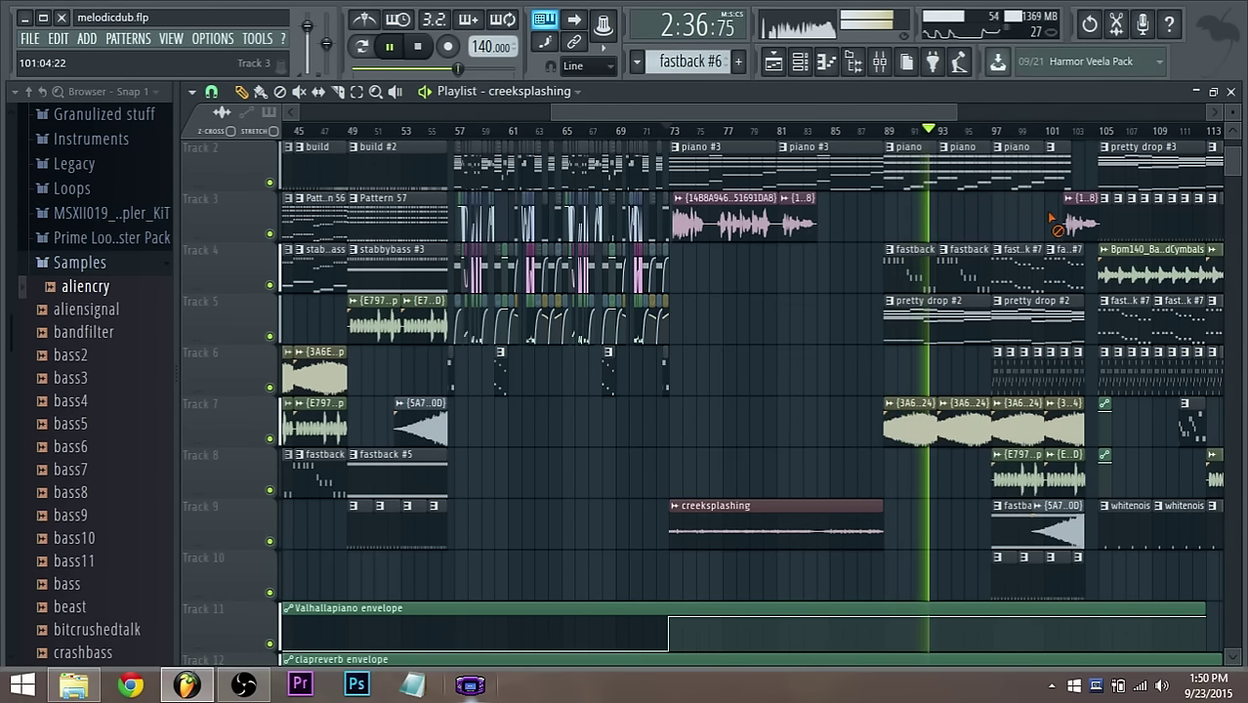
pyautogui.rightClick(1079, 217)
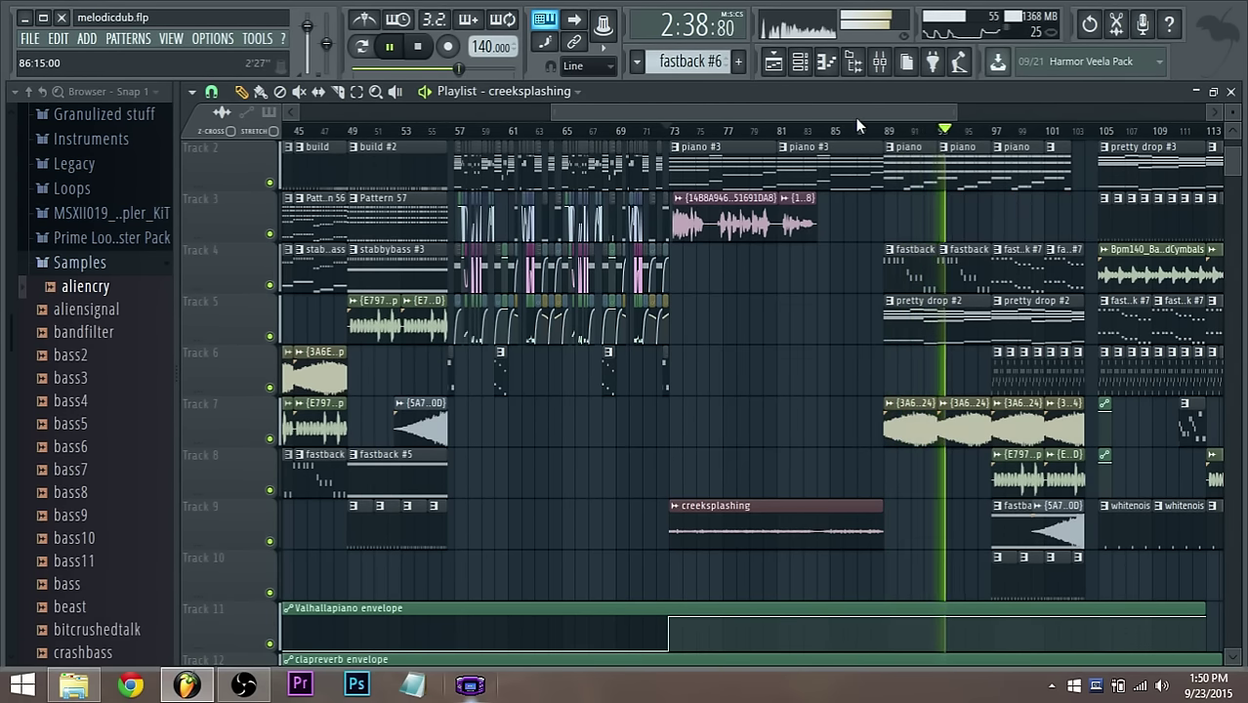
# Stop playback, open the LEAD - Dexter CYF notes of the fastback #7 pattern and remove the upper-octave notes
pyautogui.scroll(1, 811, 227)
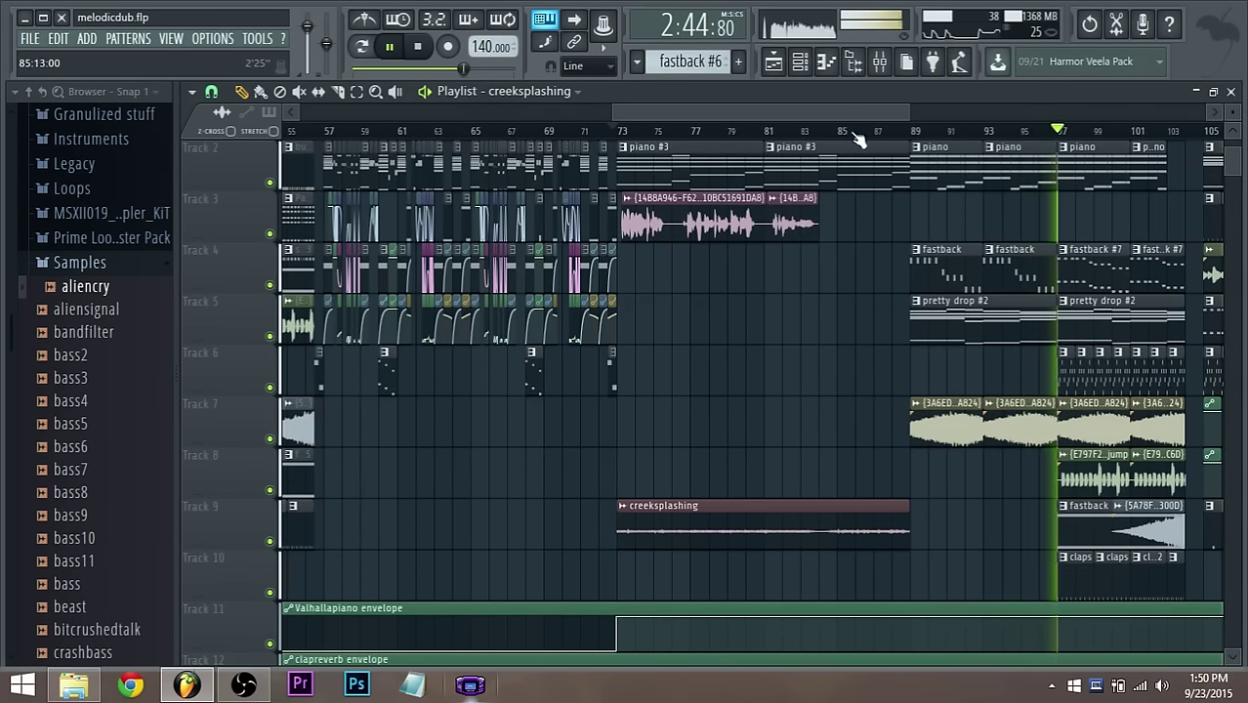
pyautogui.moveTo(830, 115); pyautogui.dragTo(881, 113)
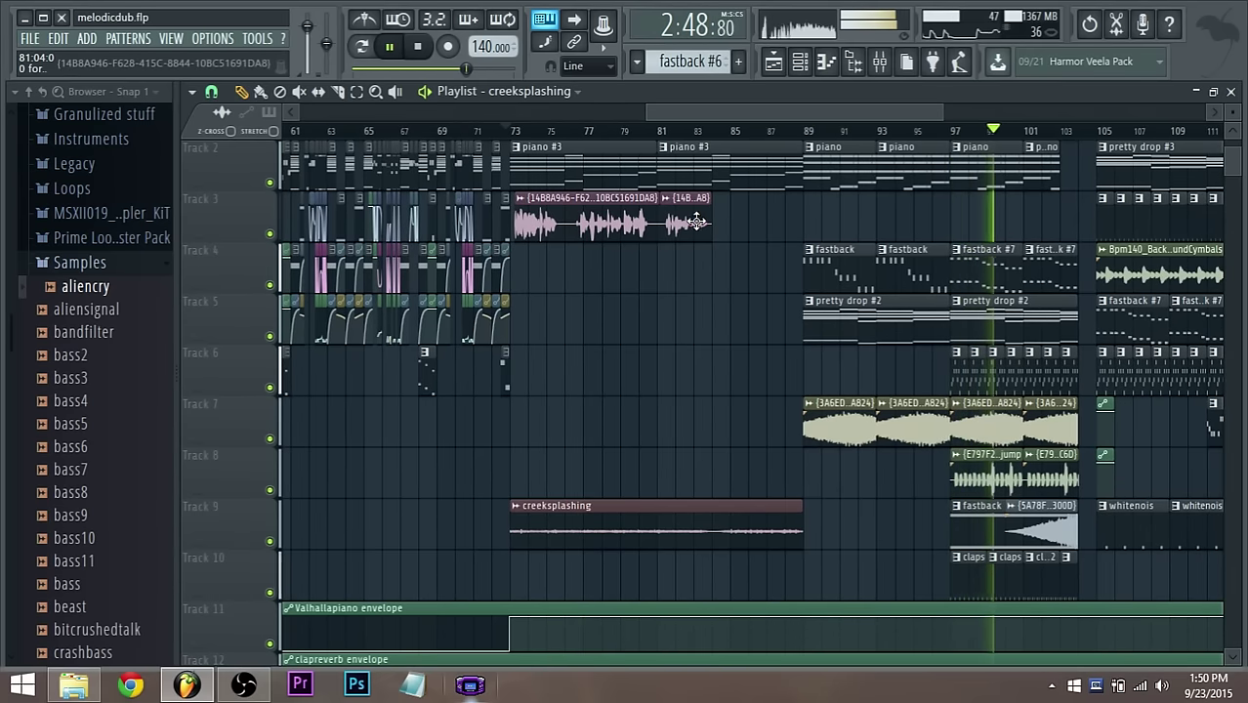
pyautogui.moveTo(812, 110); pyautogui.dragTo(833, 110)
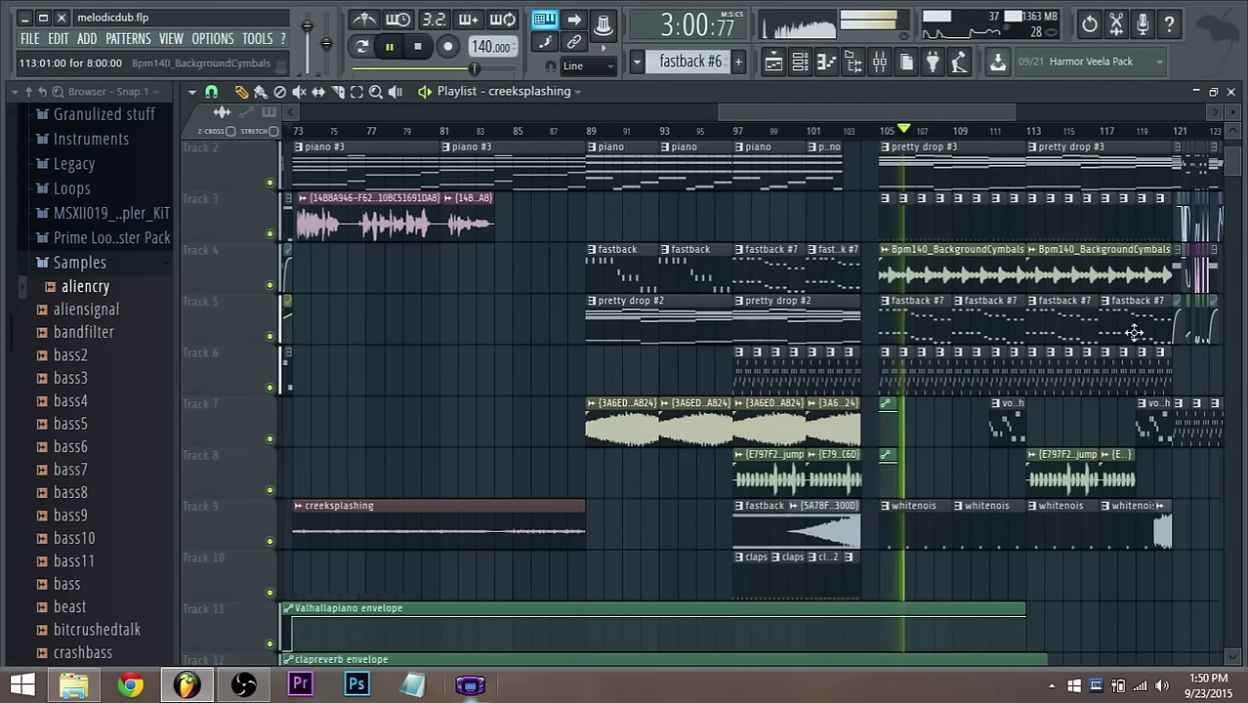
pyautogui.doubleClick(901, 326)
pyautogui.scroll(-3, 435, 381)
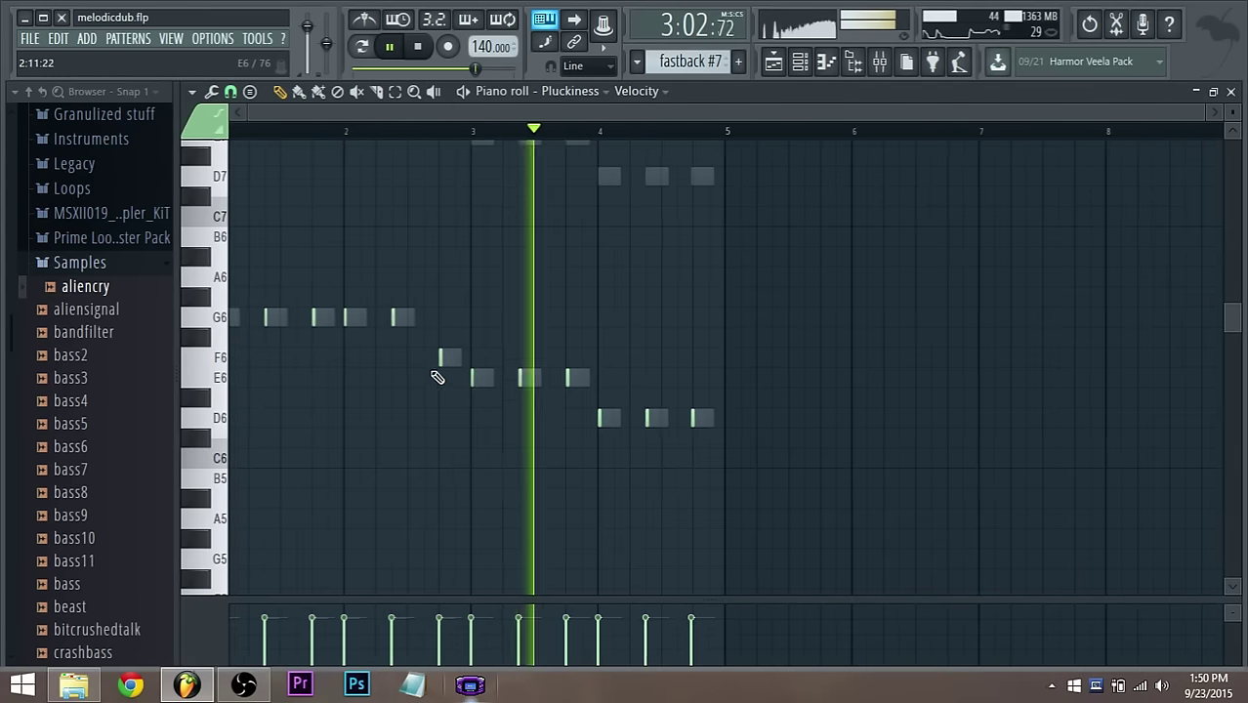
pyautogui.press('space')
pyautogui.scroll(4, 278, 329)
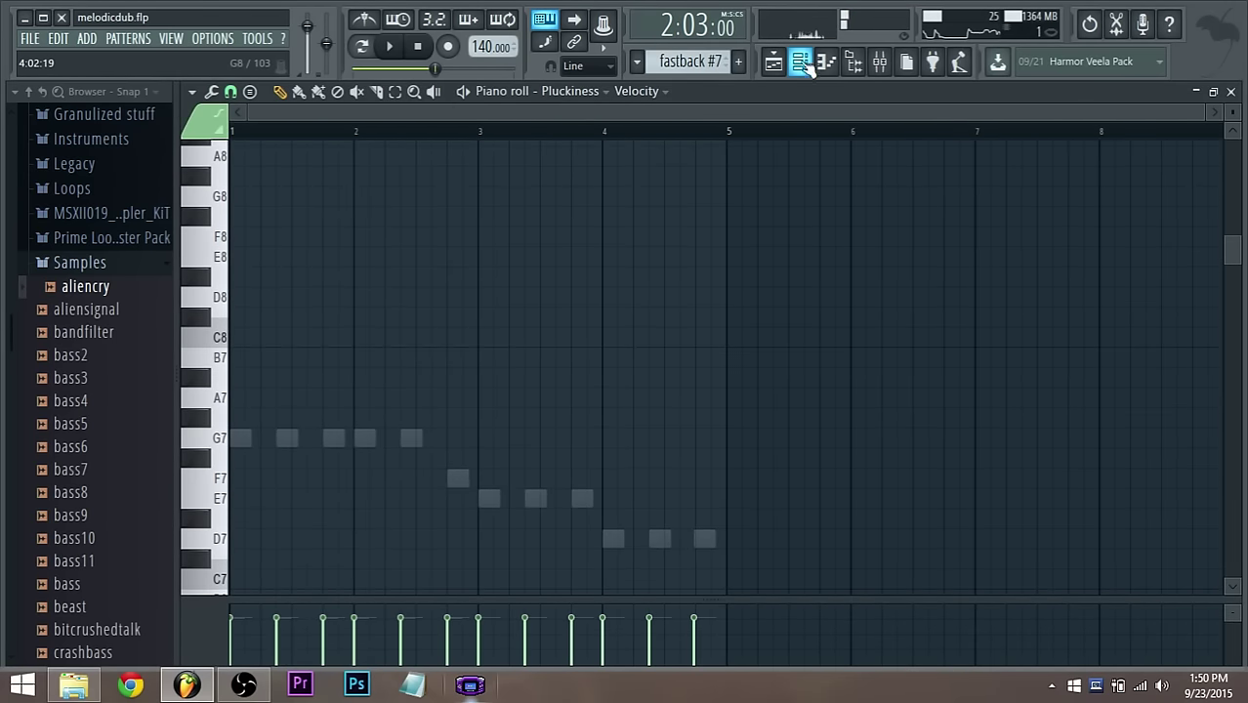
pyautogui.click(802, 62)
pyautogui.scroll(-10, 523, 499)
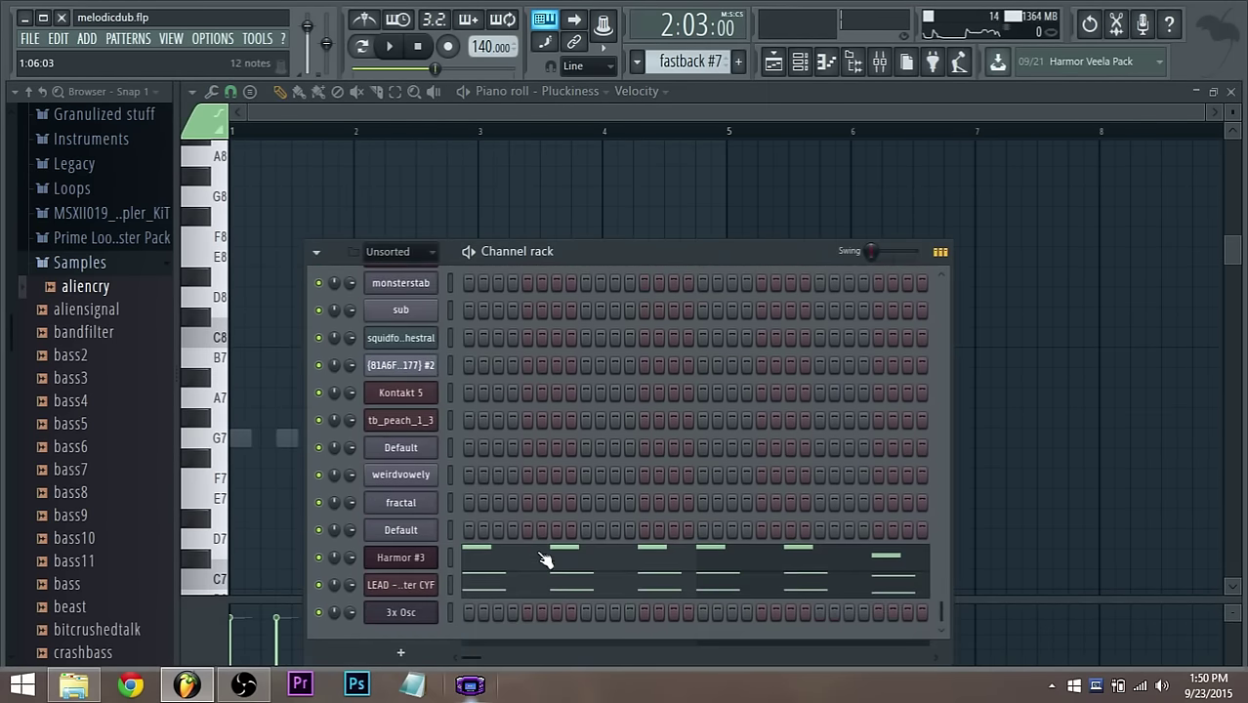
pyautogui.scroll(-1, 537, 564)
pyautogui.click(515, 589)
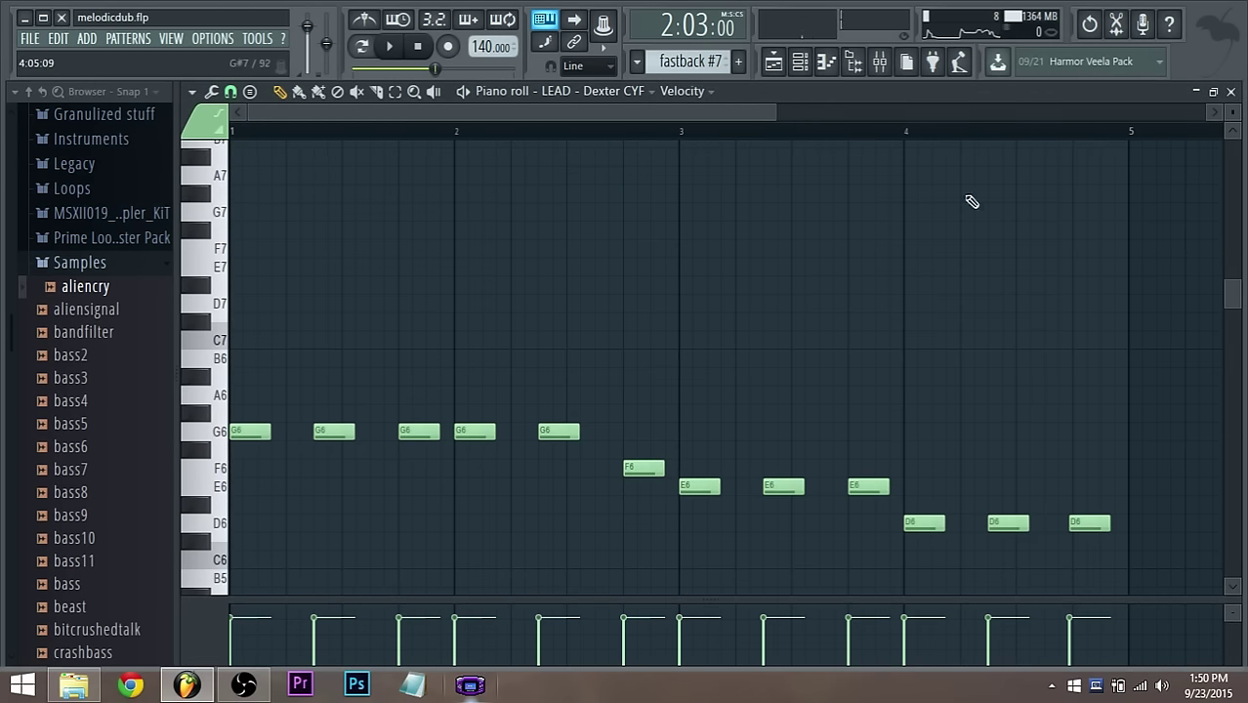
# Play the arrangement from bar 105 to hear the fastback #7 pattern in context
pyautogui.click(774, 61)
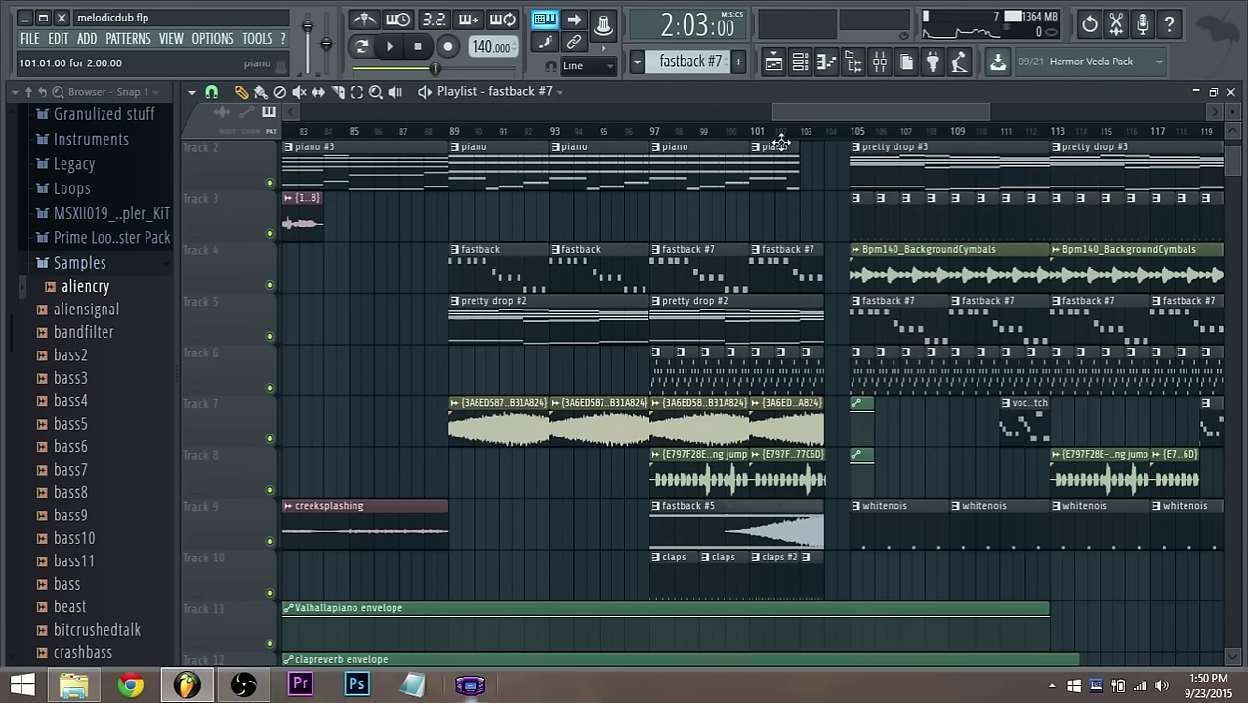
pyautogui.click(848, 134)
pyautogui.press('space')
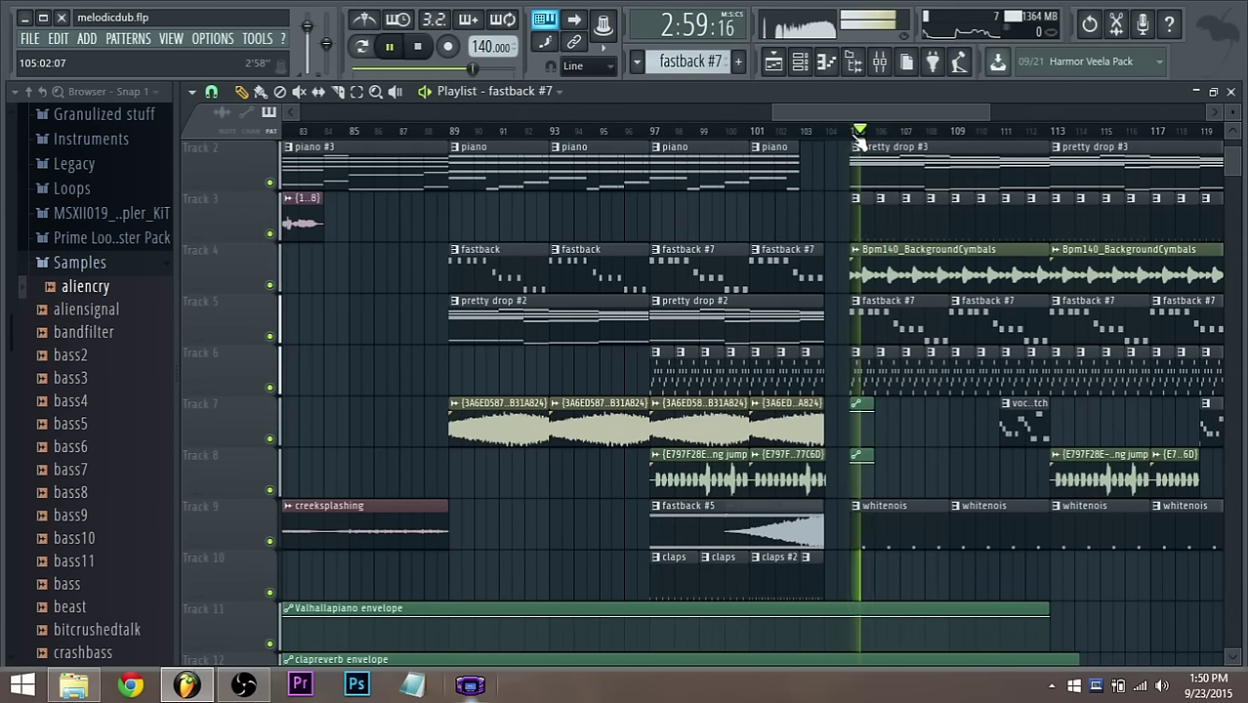
pyautogui.moveTo(874, 108); pyautogui.dragTo(909, 101)
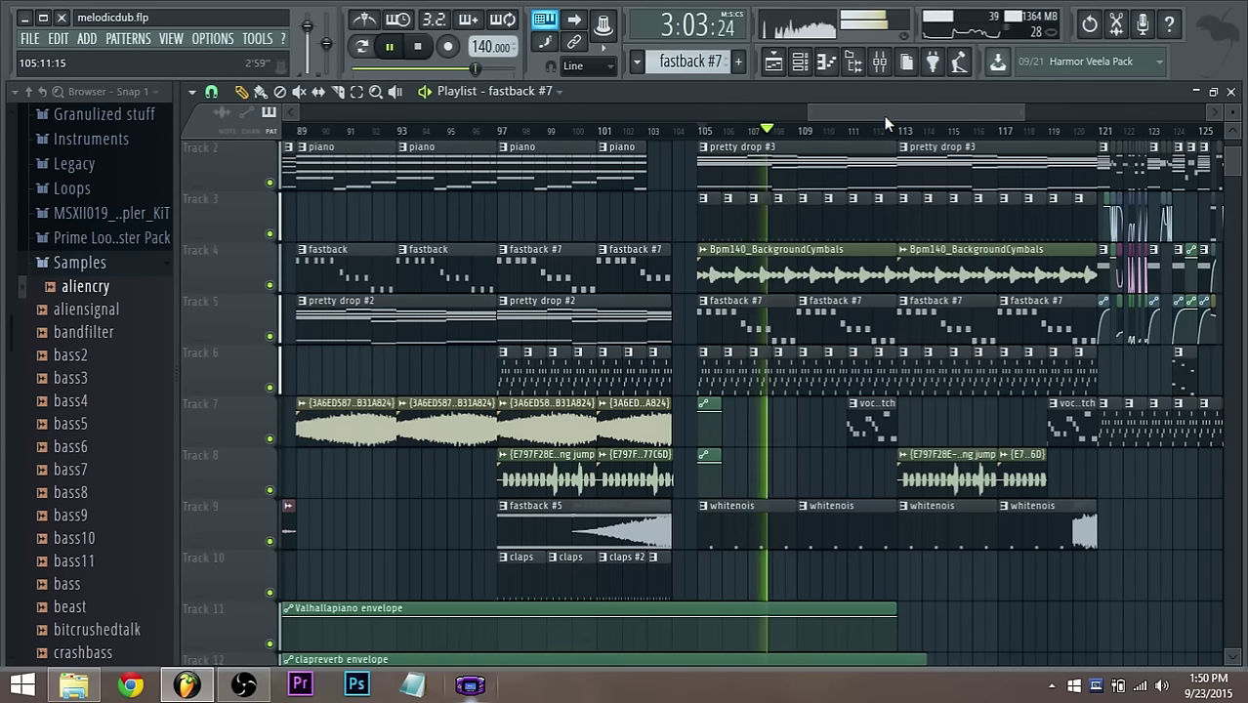
# Route the LEAD - Charged CYF mixer track to the sidechain track instead of the master
pyautogui.click(880, 62)
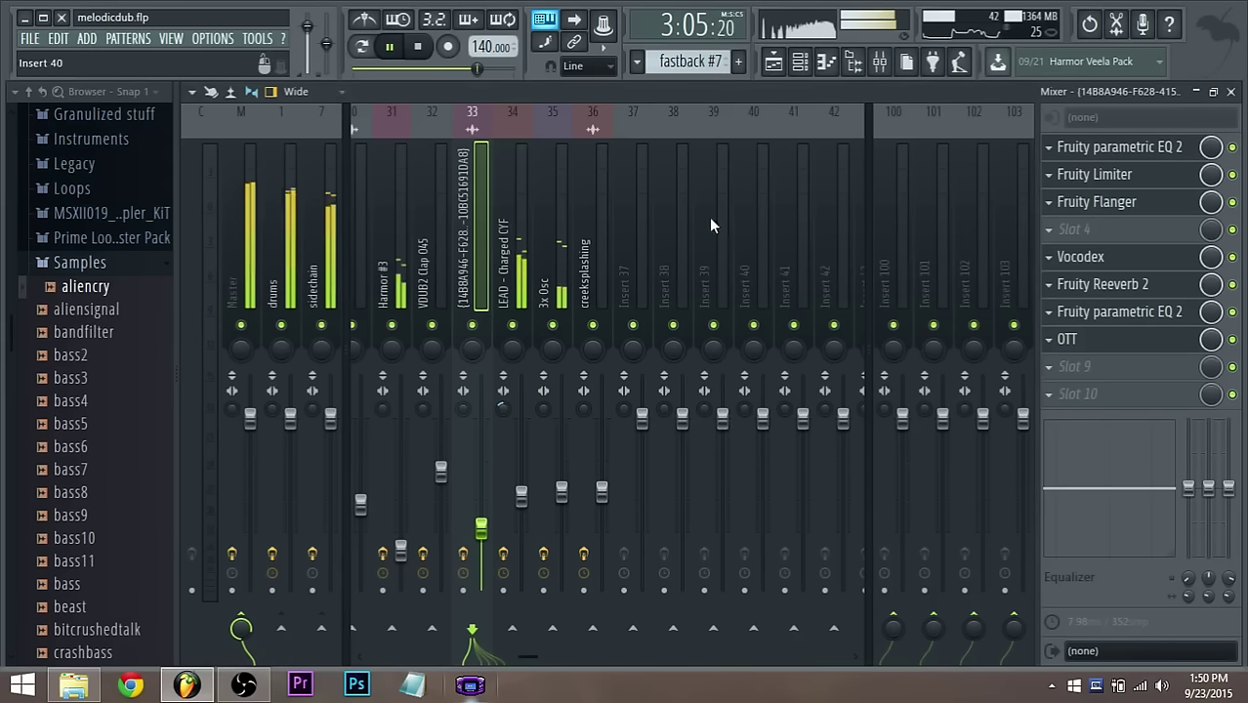
pyautogui.click(521, 293)
pyautogui.click(545, 293)
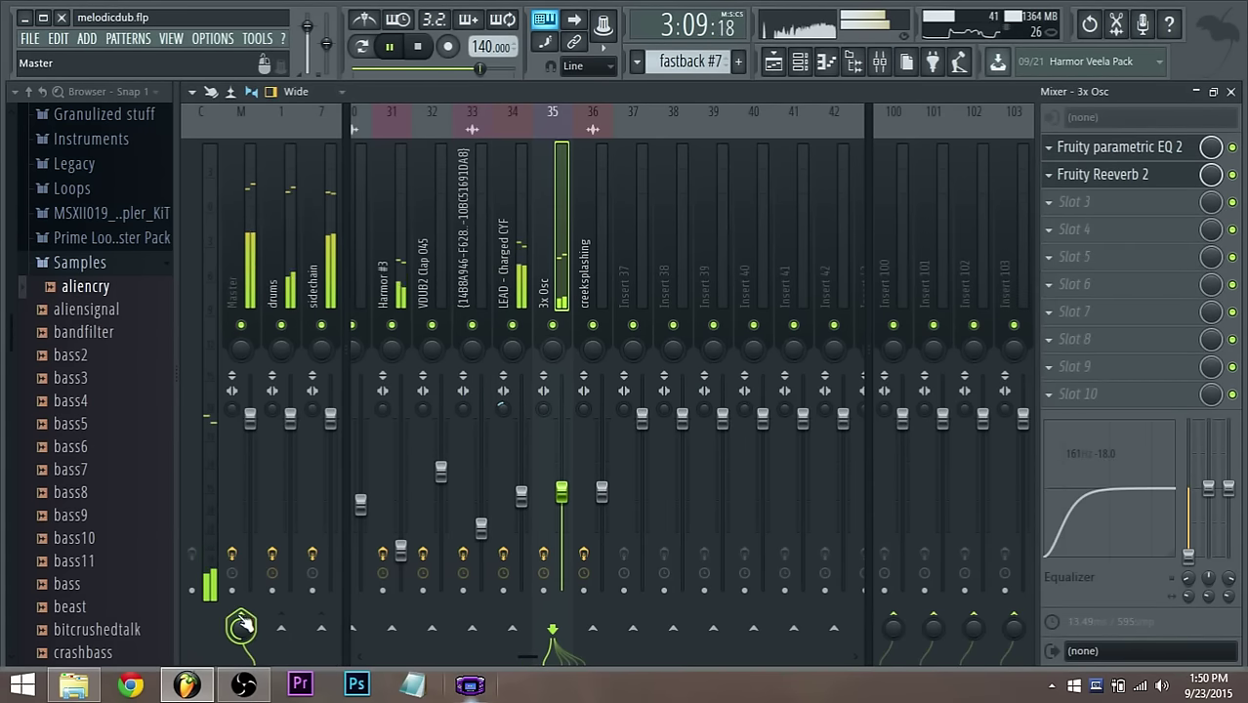
pyautogui.click(521, 284)
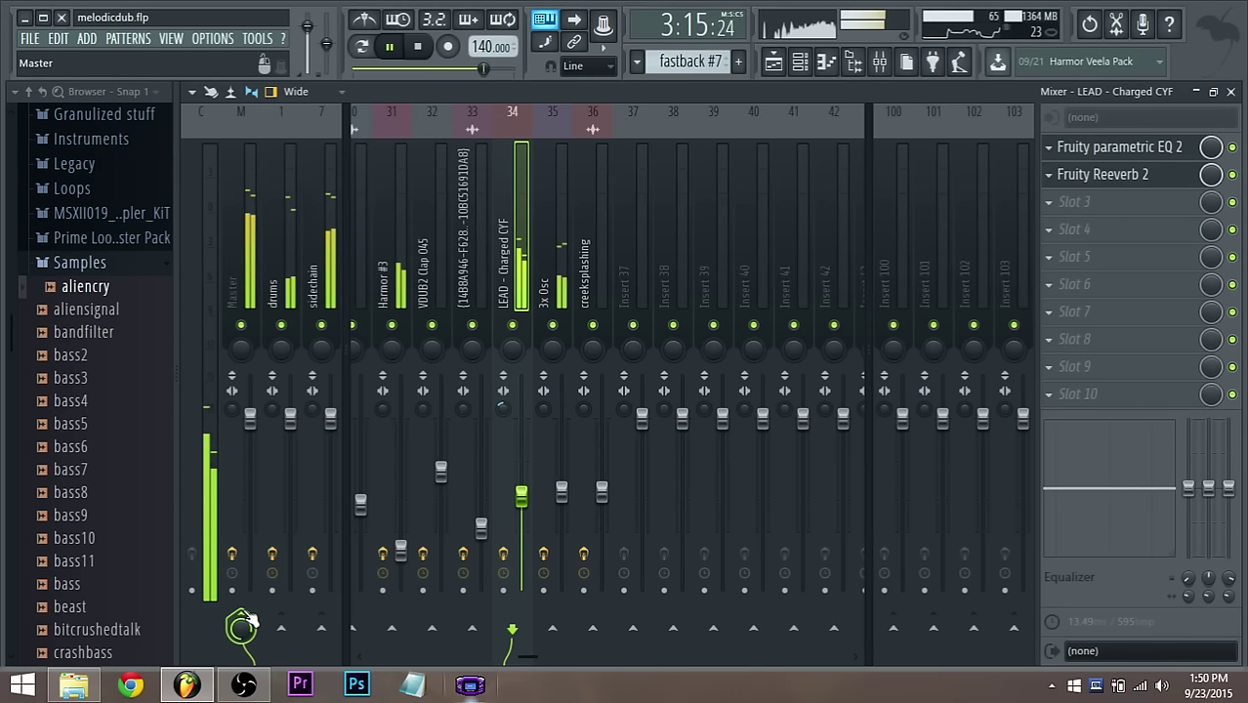
pyautogui.click(315, 631)
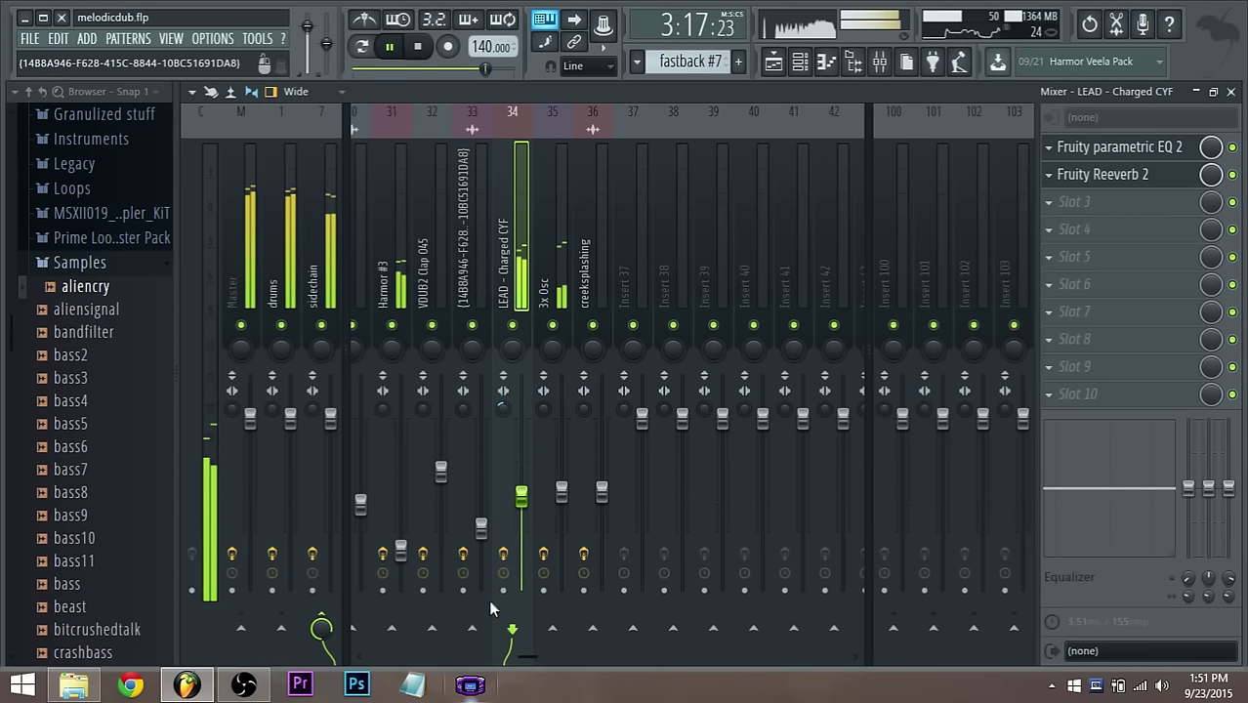
# Centre the panning of the LEAD - Charged CYF mixer track and raise its volume slightly
pyautogui.moveTo(522, 495); pyautogui.dragTo(522, 470)
pyautogui.moveTo(503, 410); pyautogui.dragTo(503, 396)
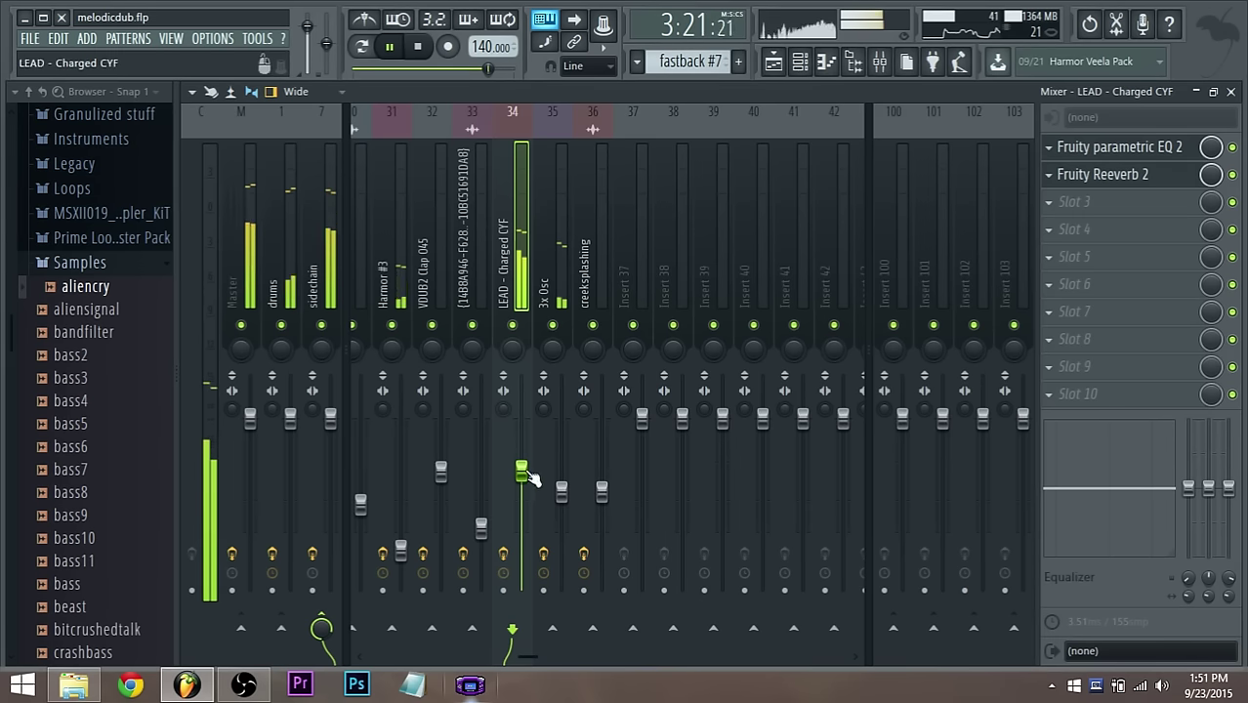
pyautogui.moveTo(524, 474); pyautogui.dragTo(532, 496)
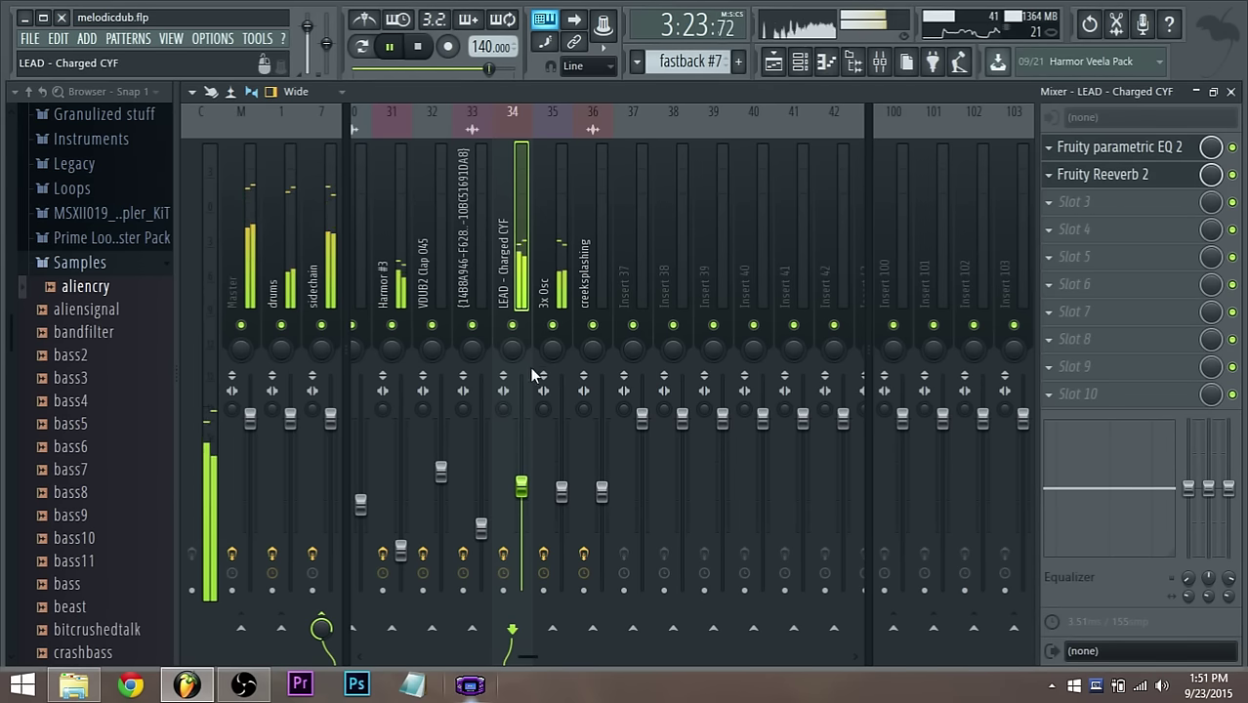
# Stop playback and transpose all LEAD - Dexter CYF notes of the fastback #7 pattern up one octave
pyautogui.click(773, 61)
pyautogui.press('space')
pyautogui.scroll(1, 899, 502)
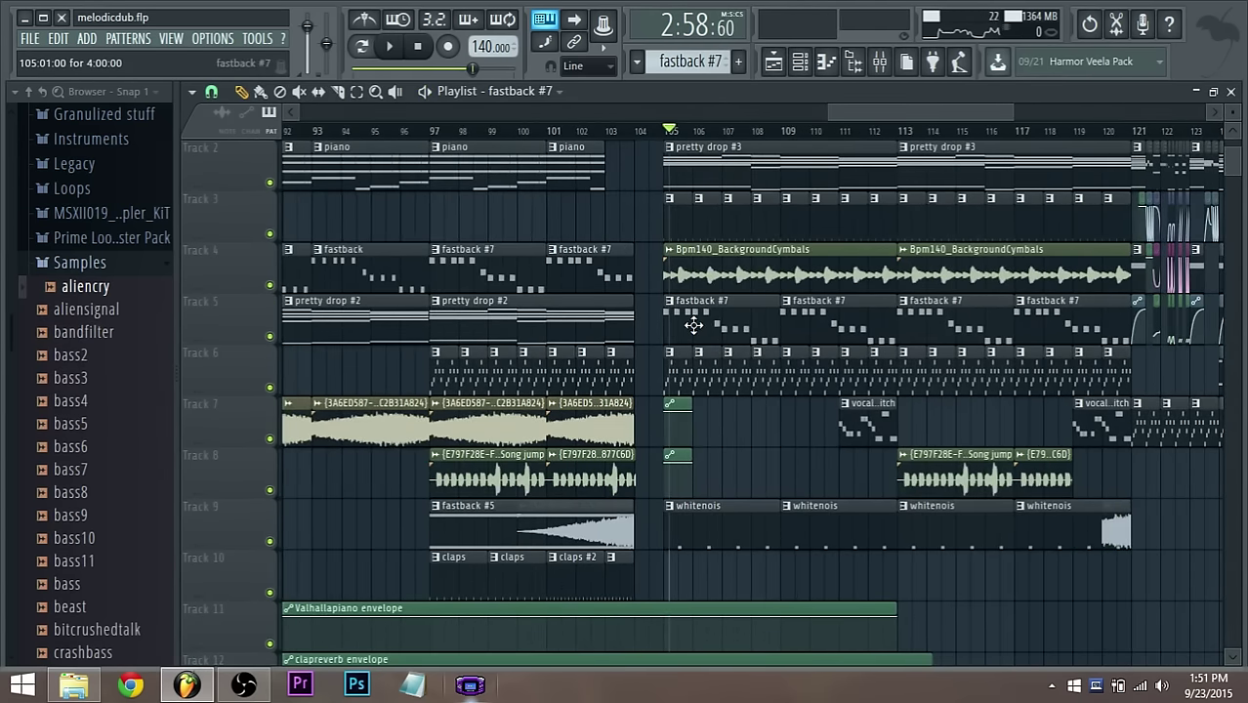
pyautogui.doubleClick(693, 326)
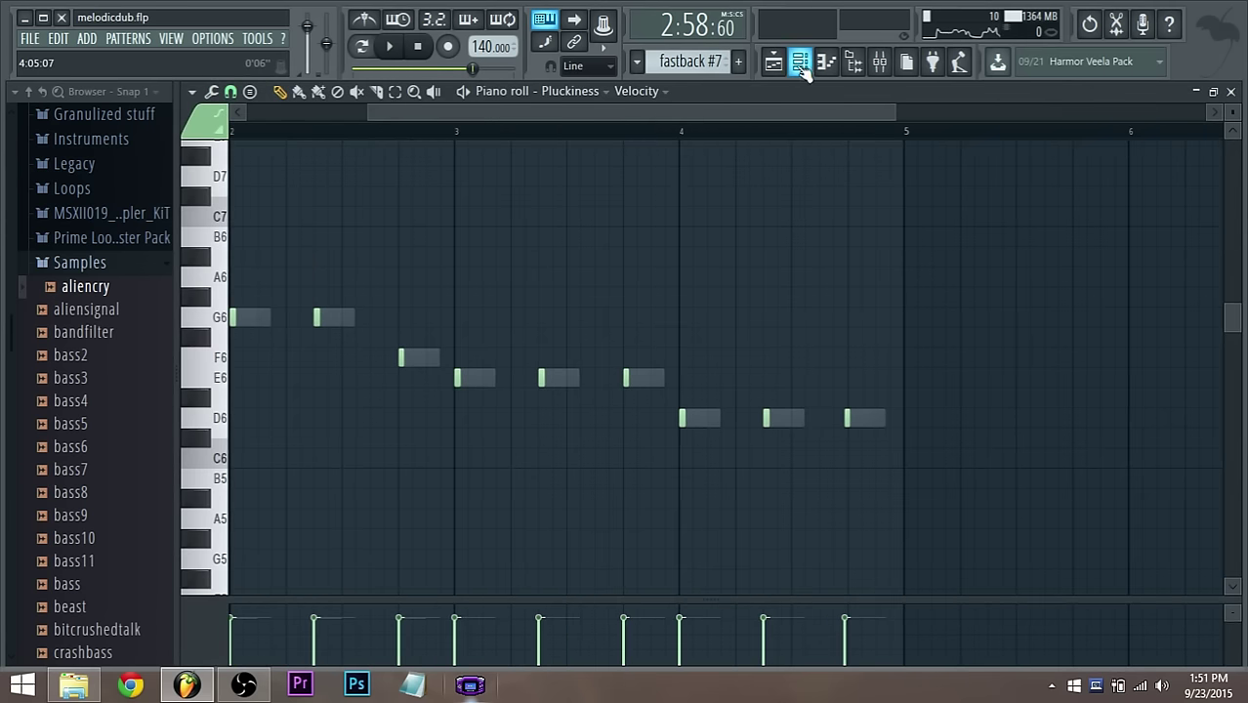
pyautogui.click(799, 62)
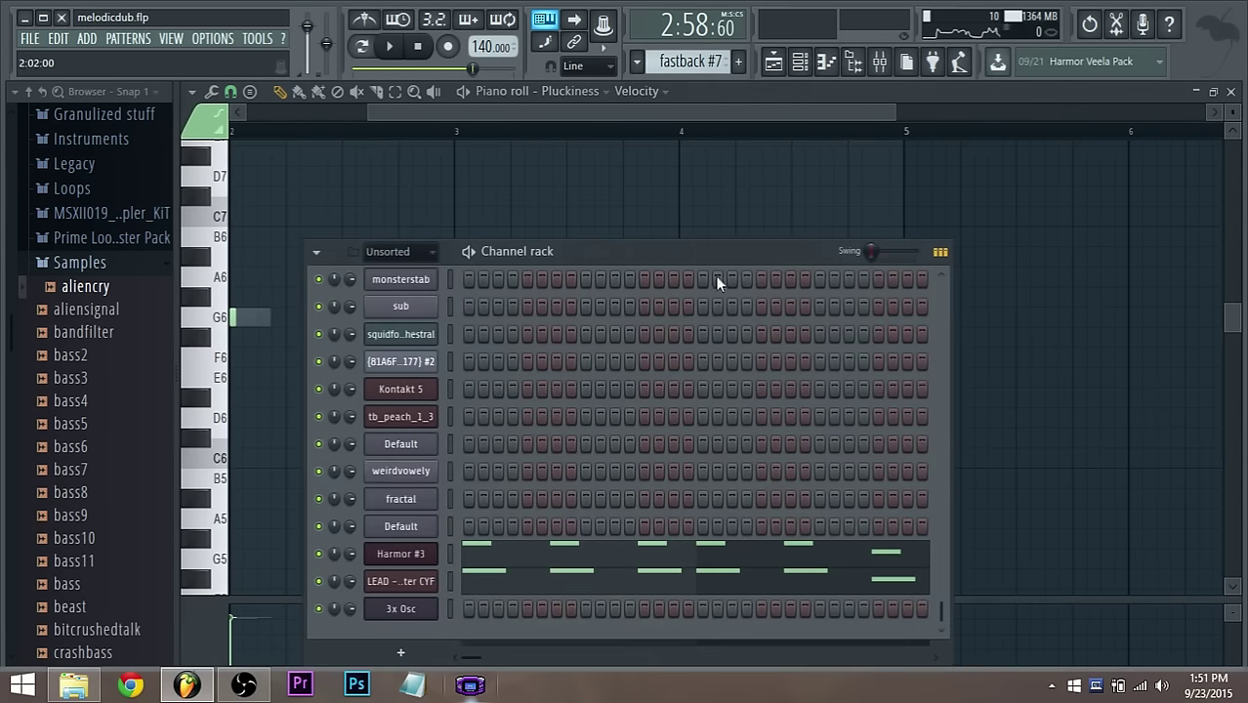
pyautogui.click(469, 584)
pyautogui.hotkey('ctrl', 'a')
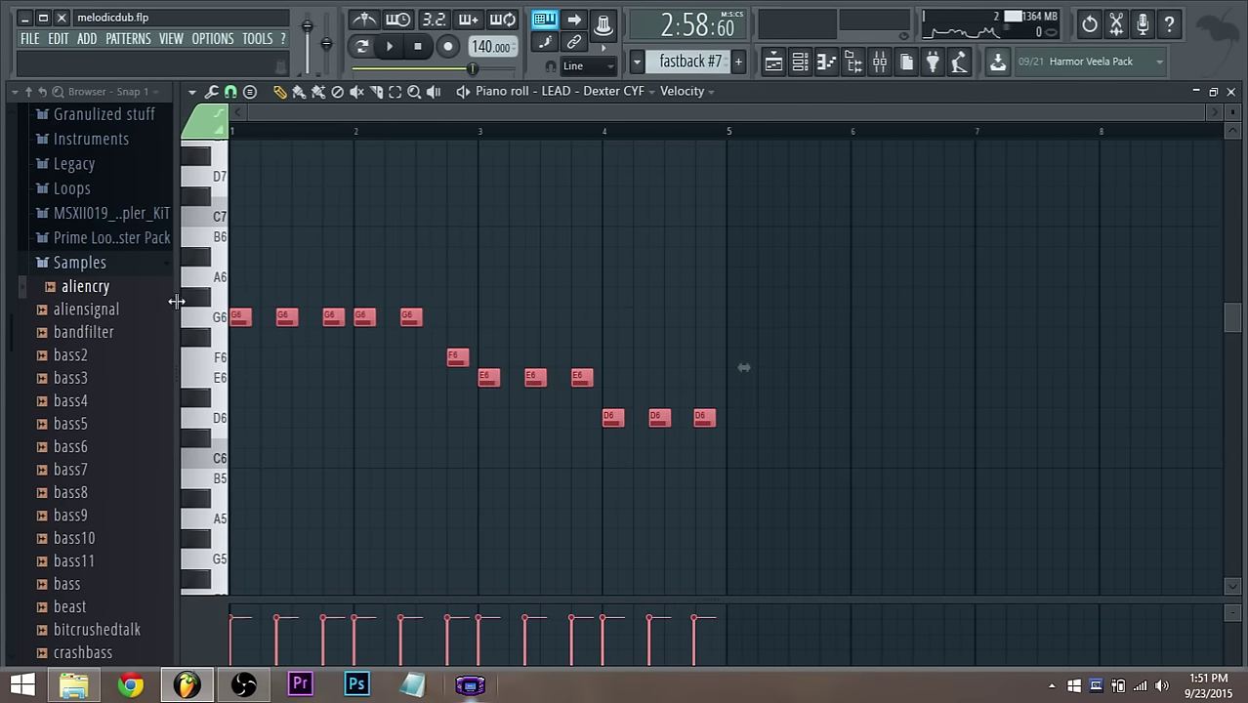
pyautogui.scroll(2, 239, 337)
pyautogui.moveTo(235, 436); pyautogui.dragTo(218, 186)
pyautogui.press('space')
pyautogui.press('space')
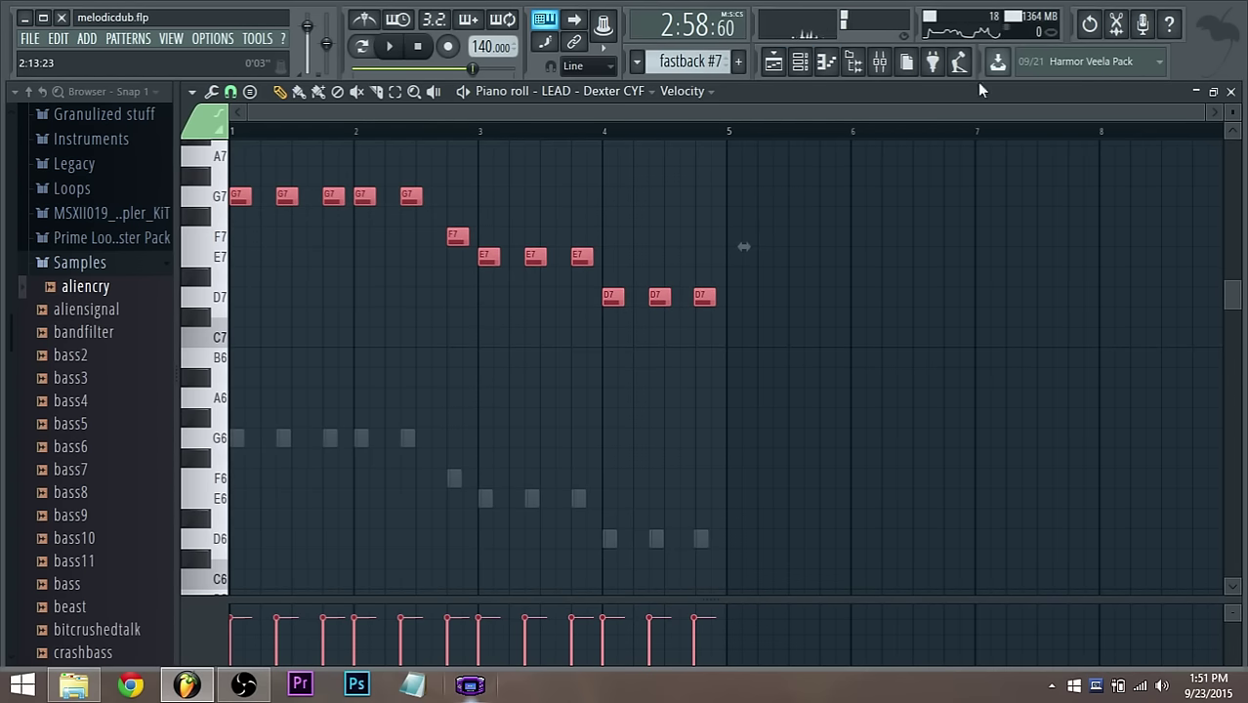
# Play the arrangement from bar 105 and briefly solo the 3x Osc and Harmor #3 mixer tracks in turn
pyautogui.click(773, 62)
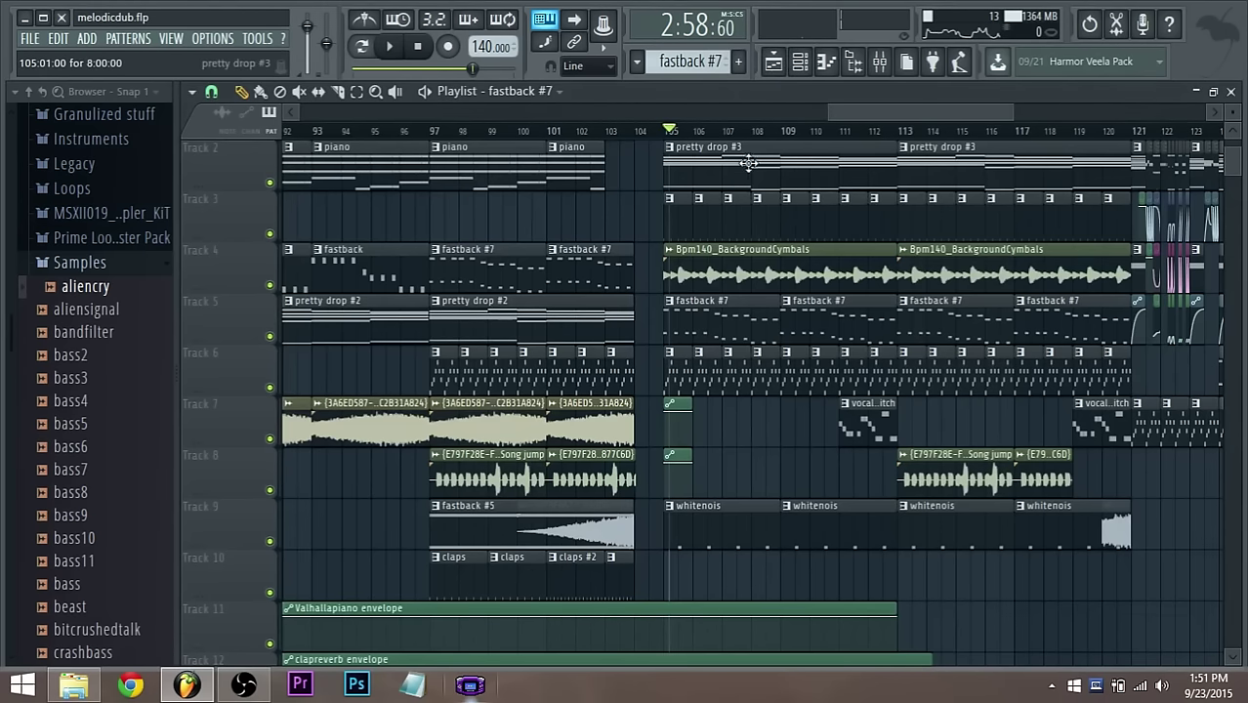
pyautogui.scroll(3, 672, 138)
pyautogui.press('space')
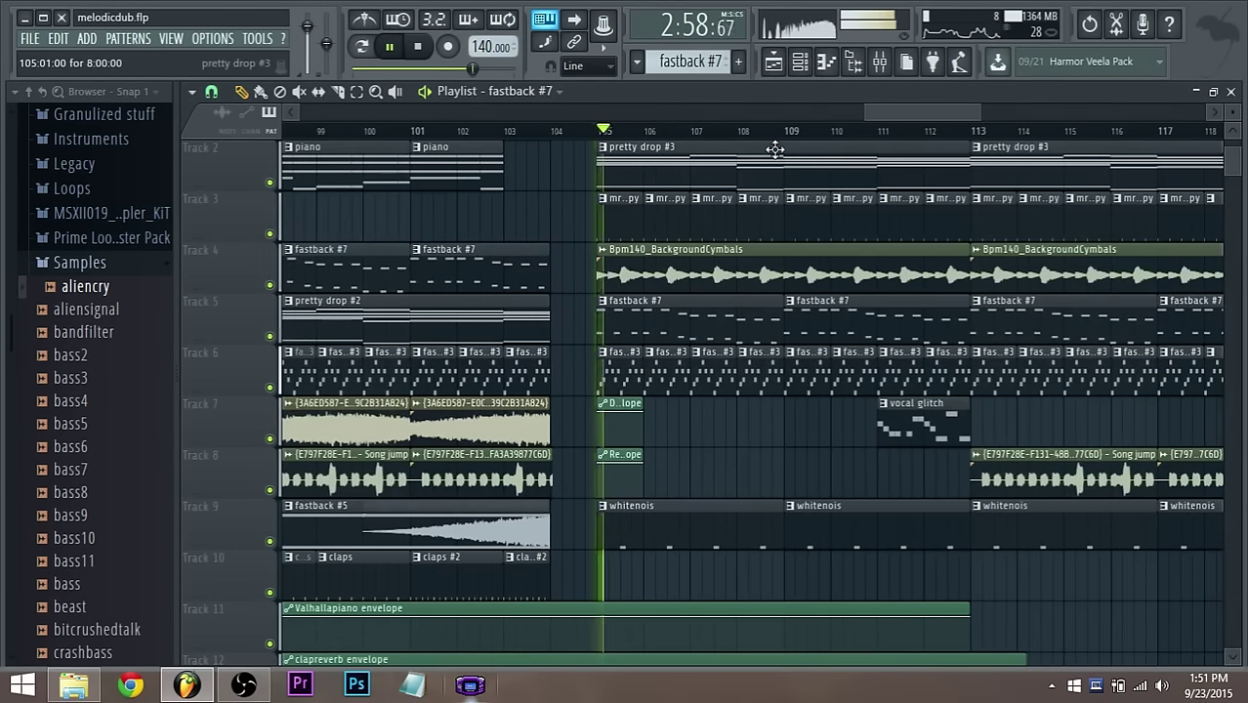
pyautogui.click(882, 66)
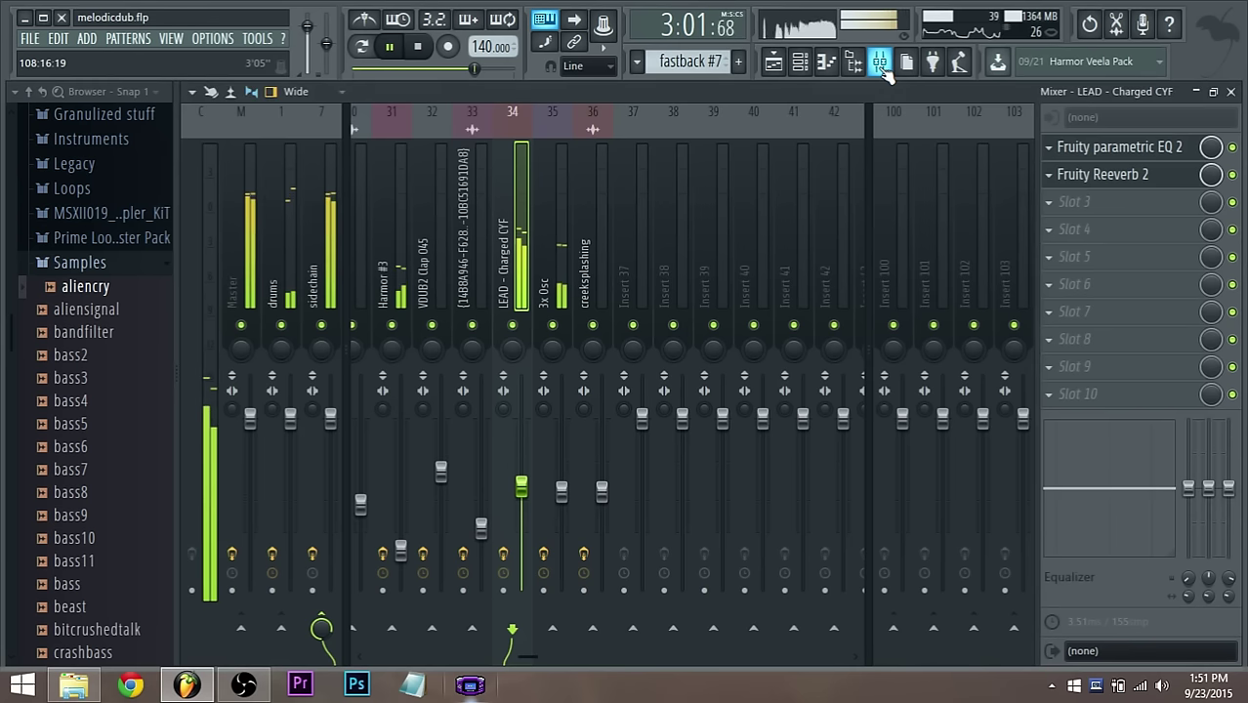
pyautogui.rightClick(561, 330)
pyautogui.rightClick(563, 330)
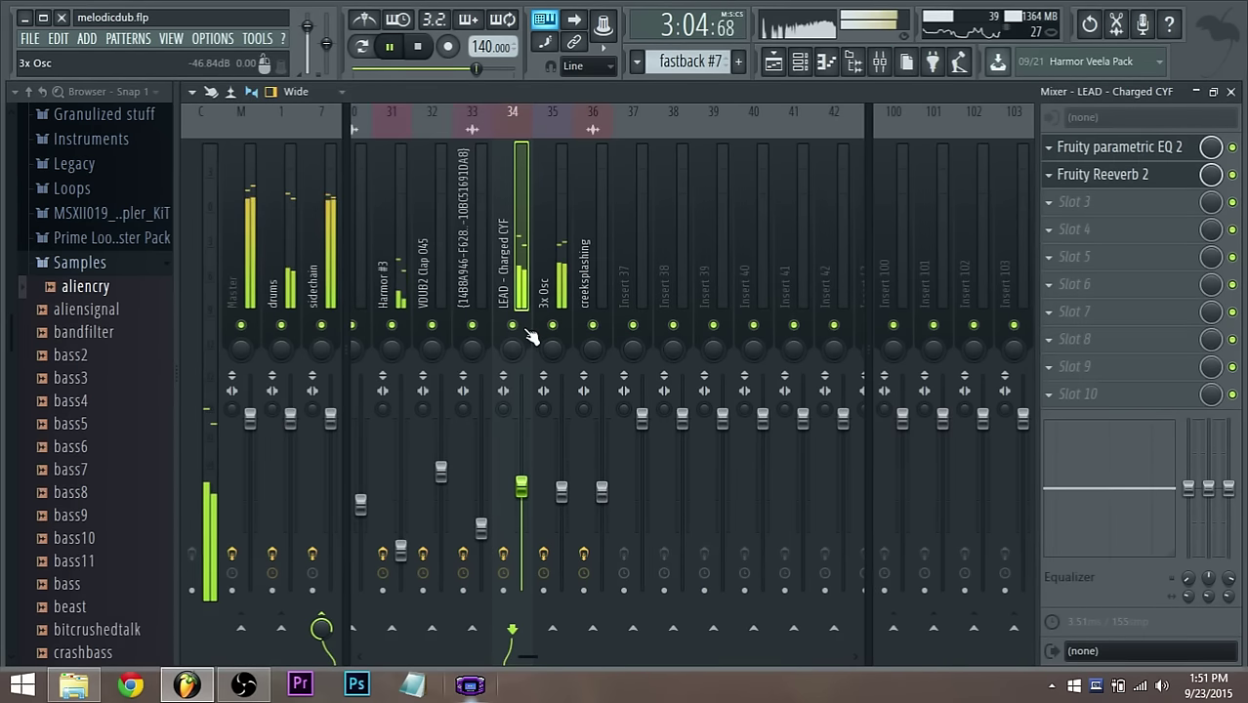
pyautogui.rightClick(405, 335)
pyautogui.rightClick(405, 335)
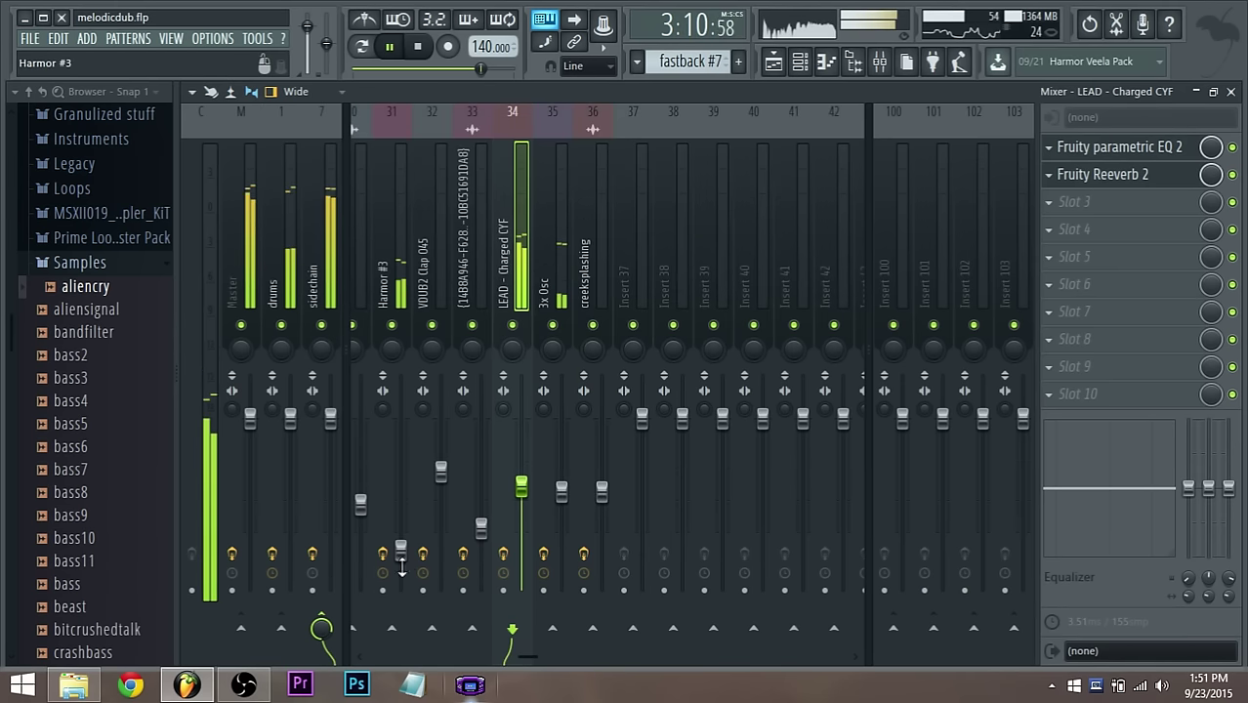
# Raise the Harmor #3 mixer track volume to 26% and lower the LEAD - Charged CYF volume slightly
pyautogui.click(401, 552)
pyautogui.moveTo(400, 538); pyautogui.dragTo(400, 532)
pyautogui.moveTo(522, 487); pyautogui.dragTo(521, 513)
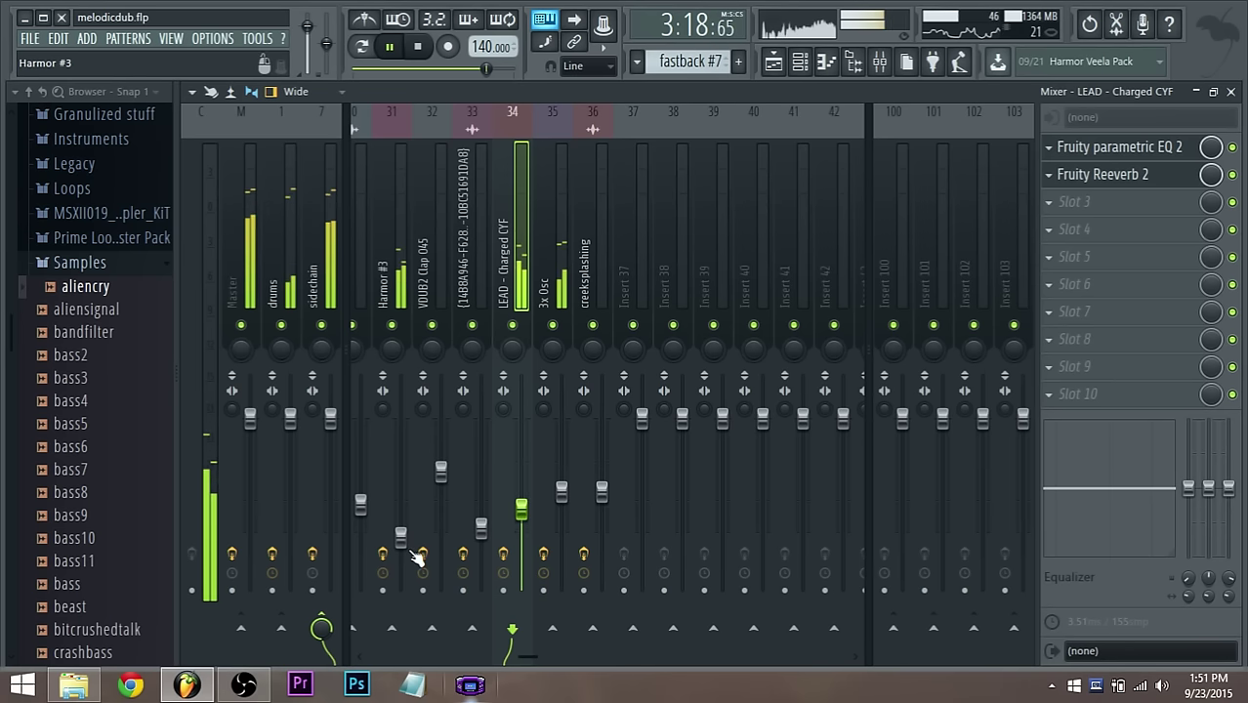
pyautogui.moveTo(400, 536); pyautogui.dragTo(400, 542)
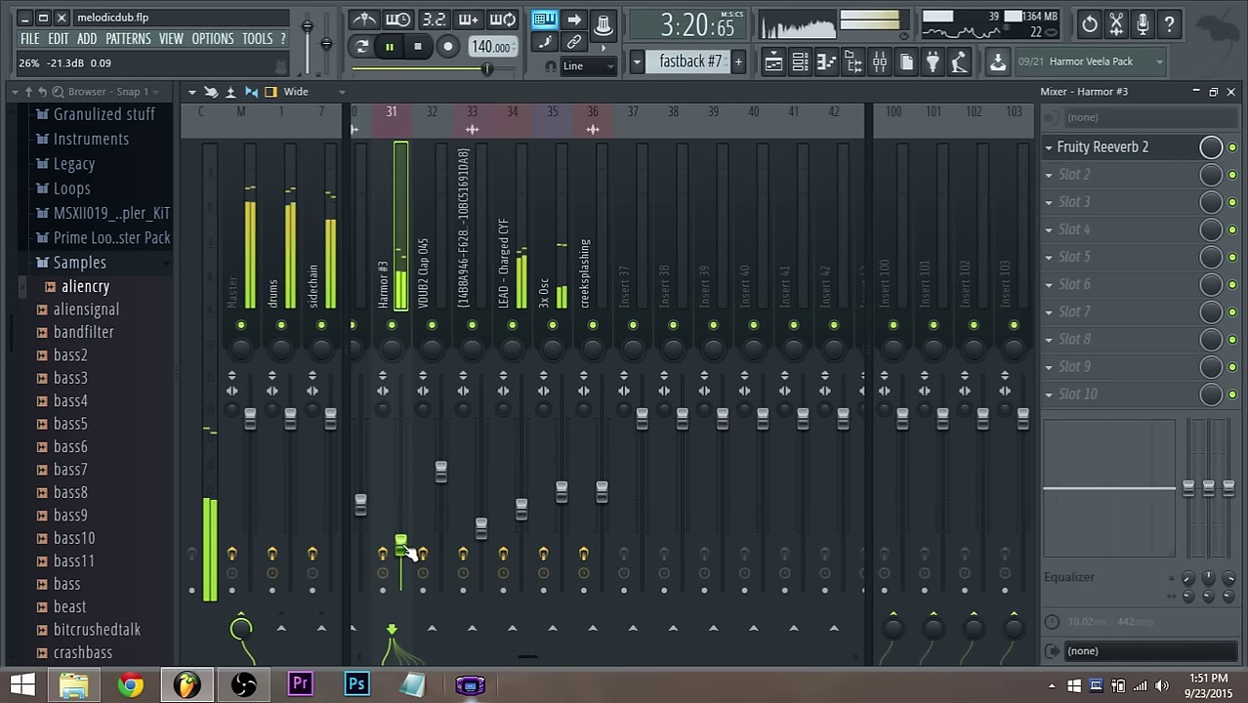
# Nudge the LEAD - Charged CYF volume up slightly and compare its sound with Fruity Reeverb 2 bypassed and enabled
pyautogui.click(528, 285)
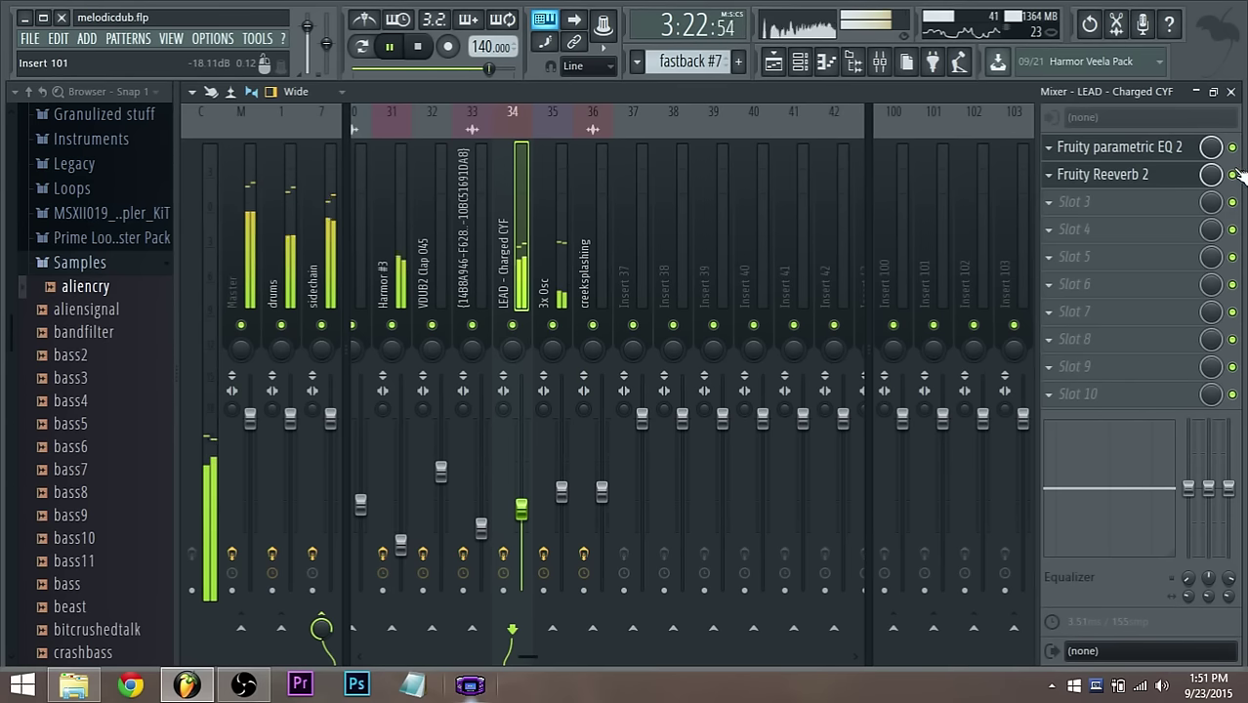
pyautogui.moveTo(533, 506); pyautogui.dragTo(533, 495)
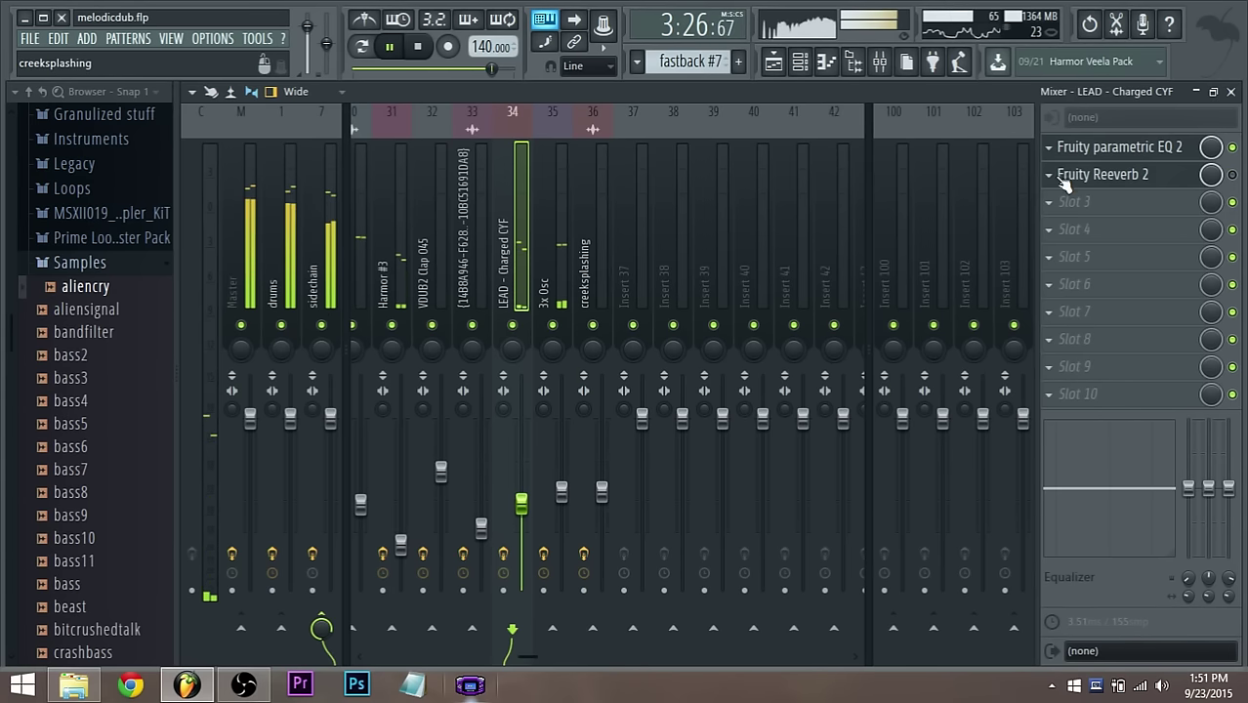
pyautogui.click(1233, 175)
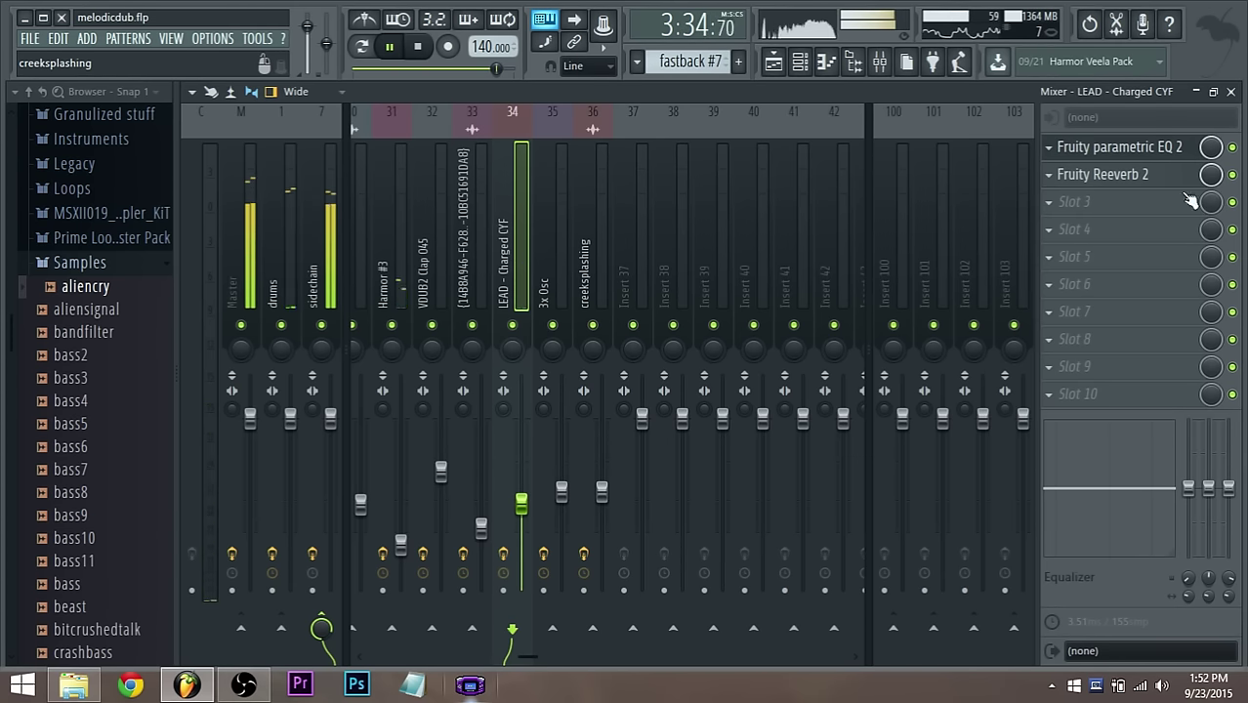
# Solo the Harmor #3 mixer track briefly, then increase the room size in its Fruity Reeverb 2
pyautogui.click(385, 293)
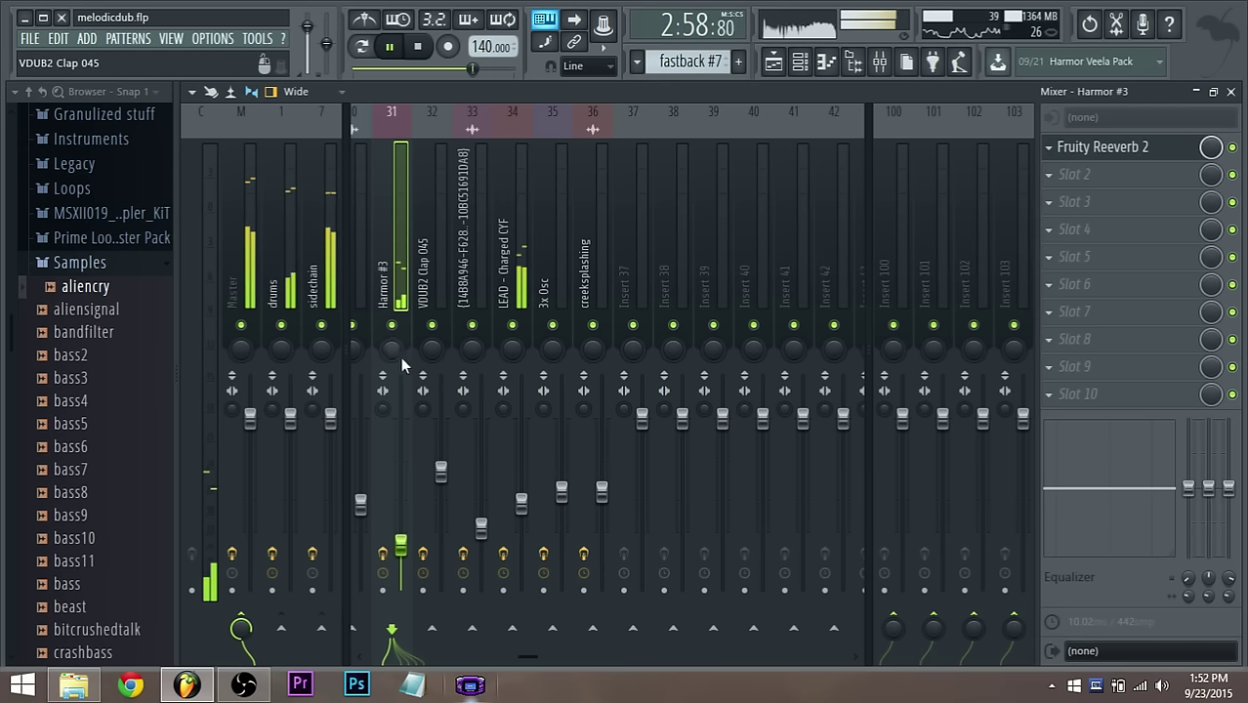
pyautogui.rightClick(391, 325)
pyautogui.rightClick(394, 328)
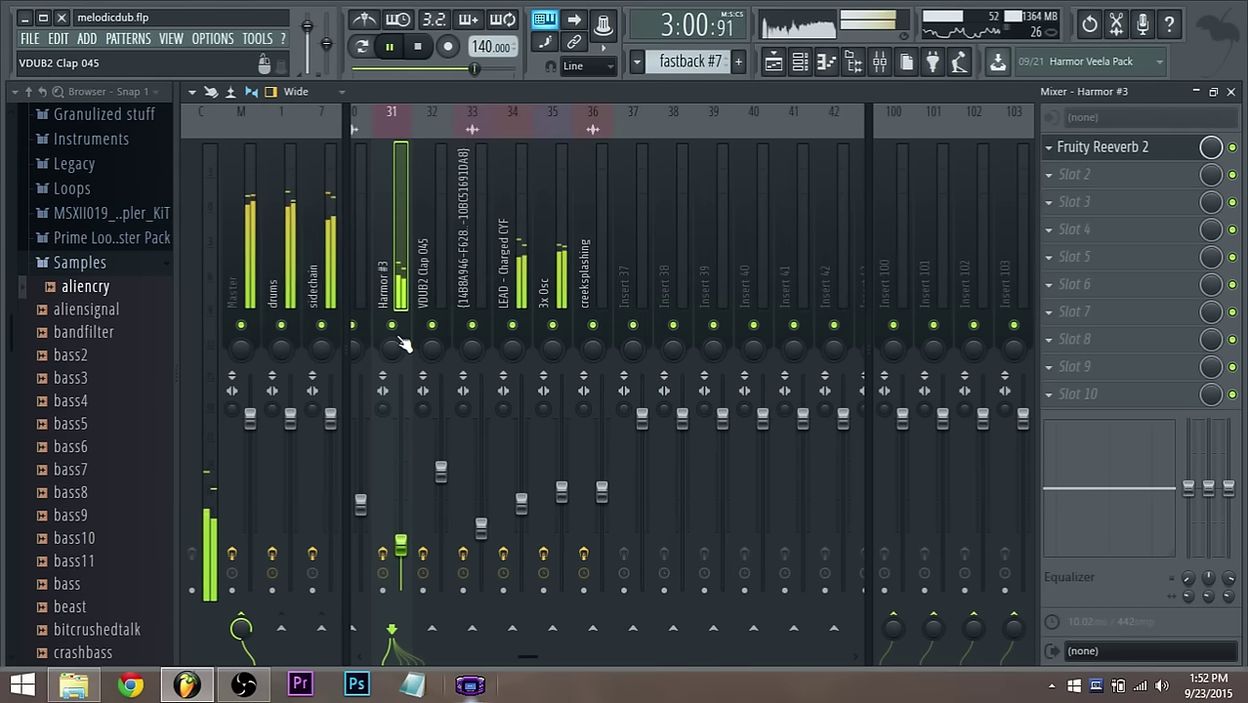
pyautogui.click(1106, 151)
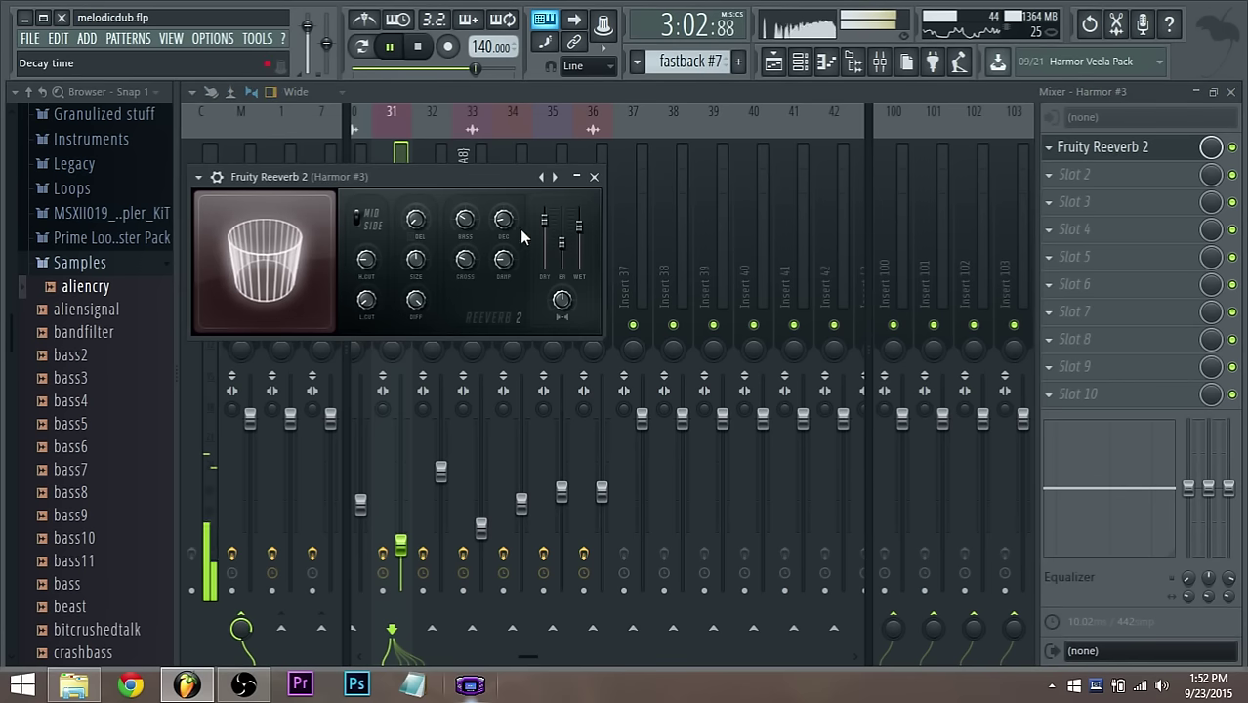
pyautogui.moveTo(418, 263); pyautogui.dragTo(422, 264)
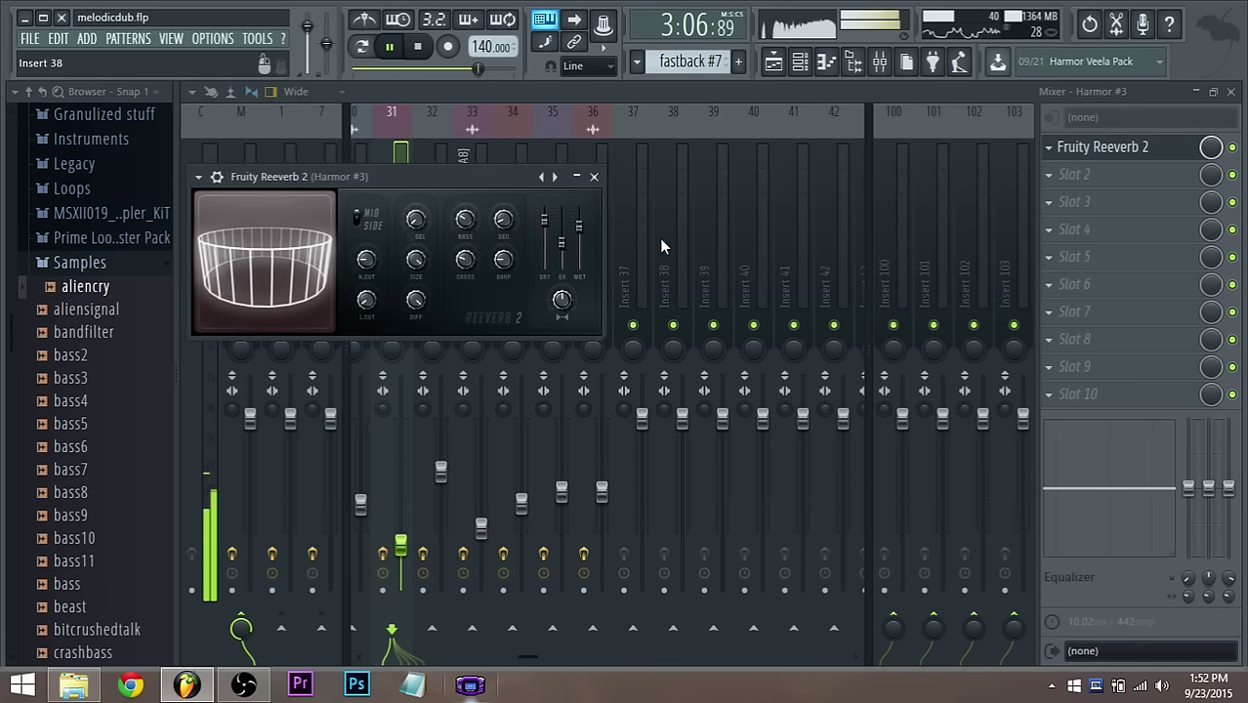
# Return to the playlist and play the arrangement from bar 73 to hear the creeksplashing section
pyautogui.click(772, 61)
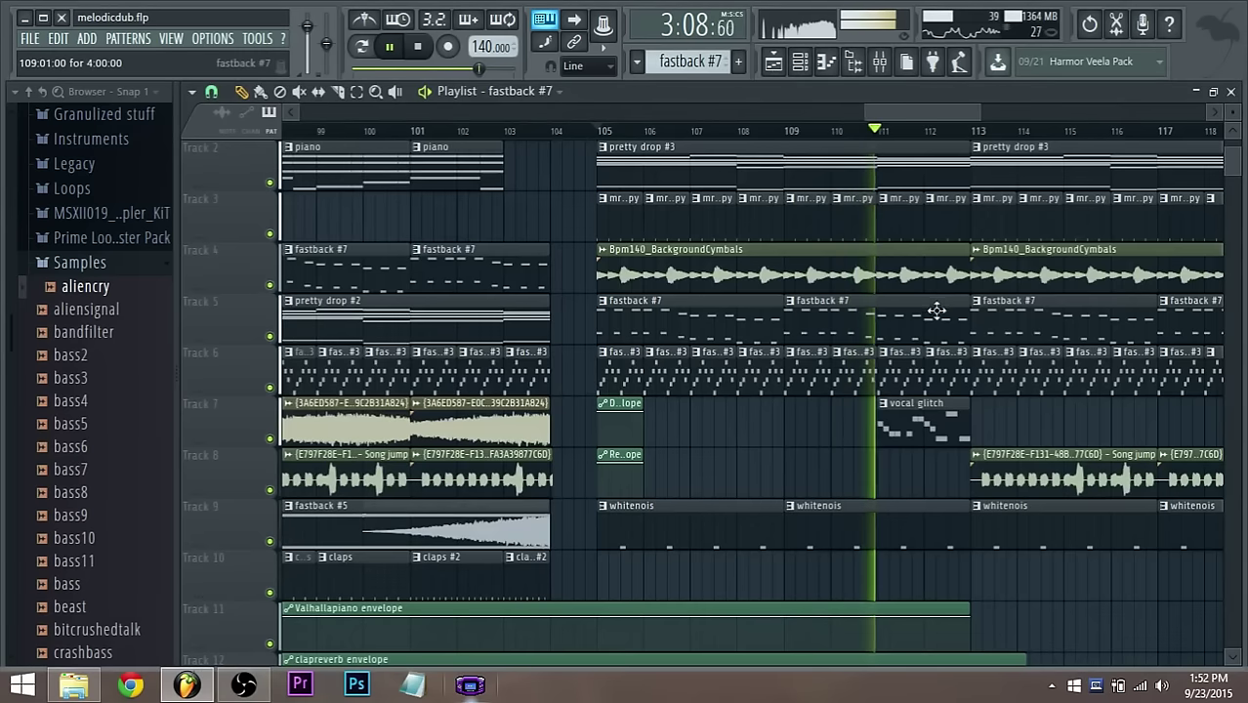
pyautogui.scroll(-2, 922, 282)
pyautogui.scroll(-2, 858, 245)
pyautogui.scroll(-1, 858, 245)
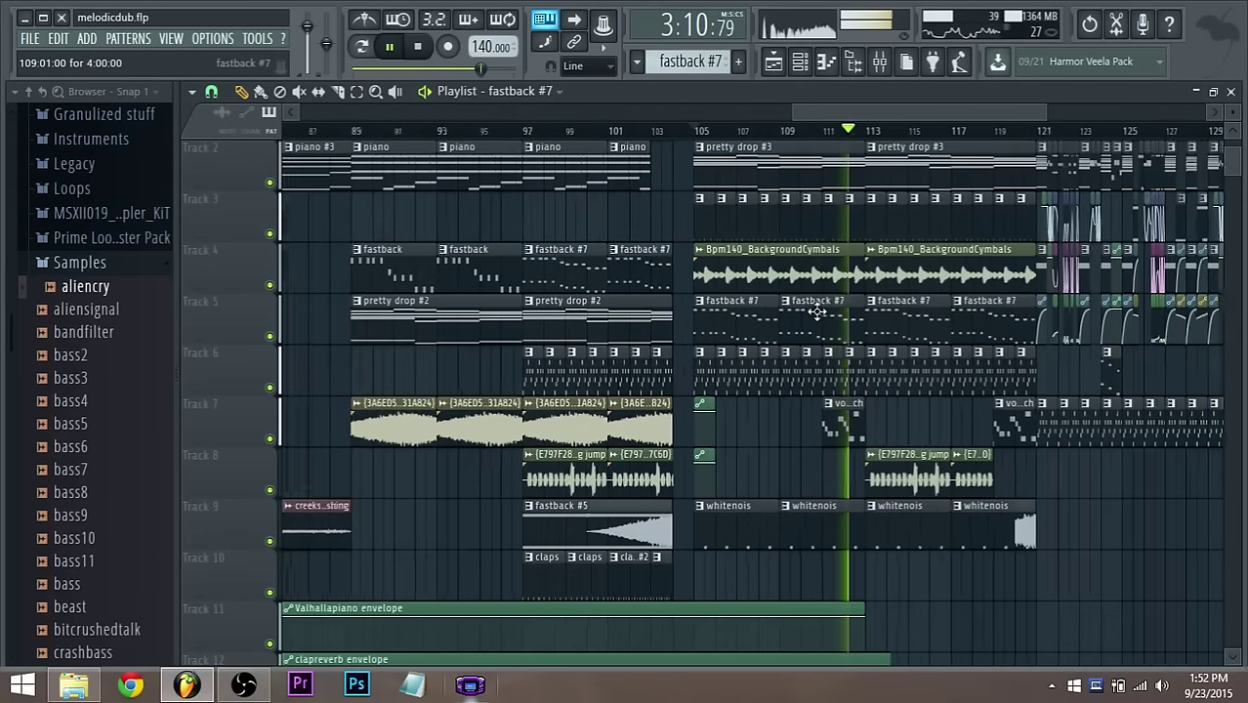
pyautogui.press('space')
pyautogui.scroll(-3, 400, 349)
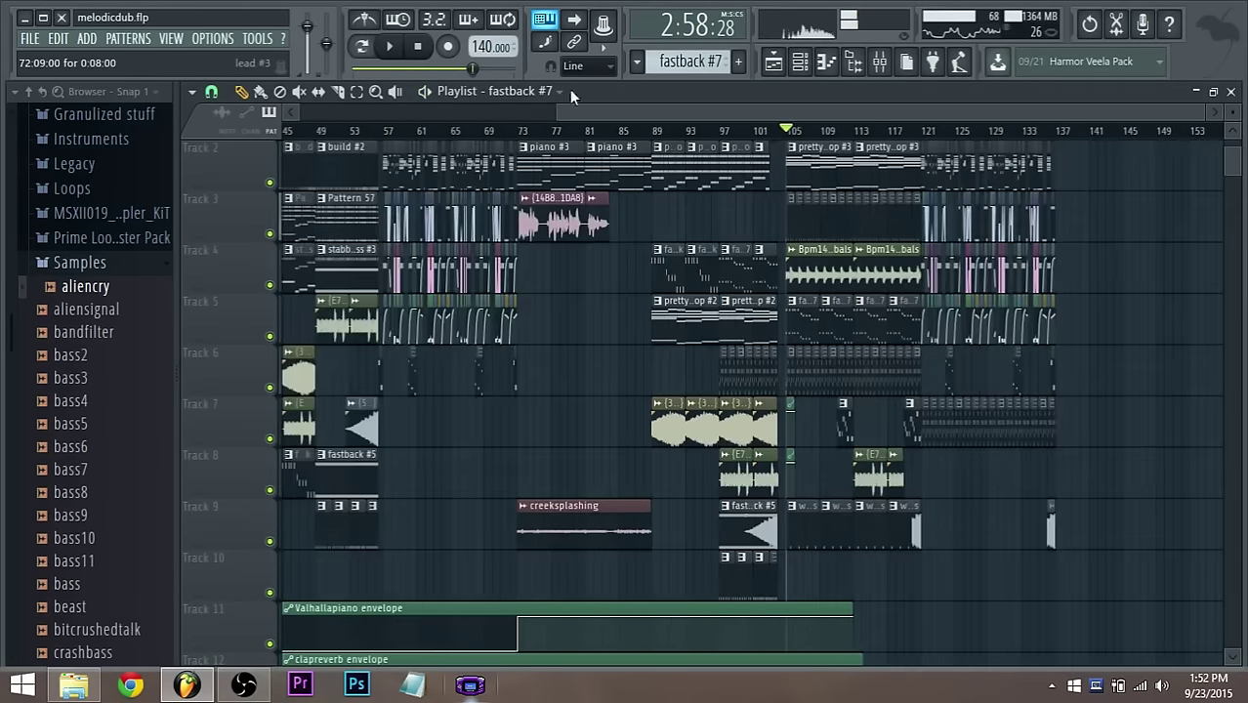
pyautogui.click(523, 137)
pyautogui.press('space')
pyautogui.scroll(3, 487, 274)
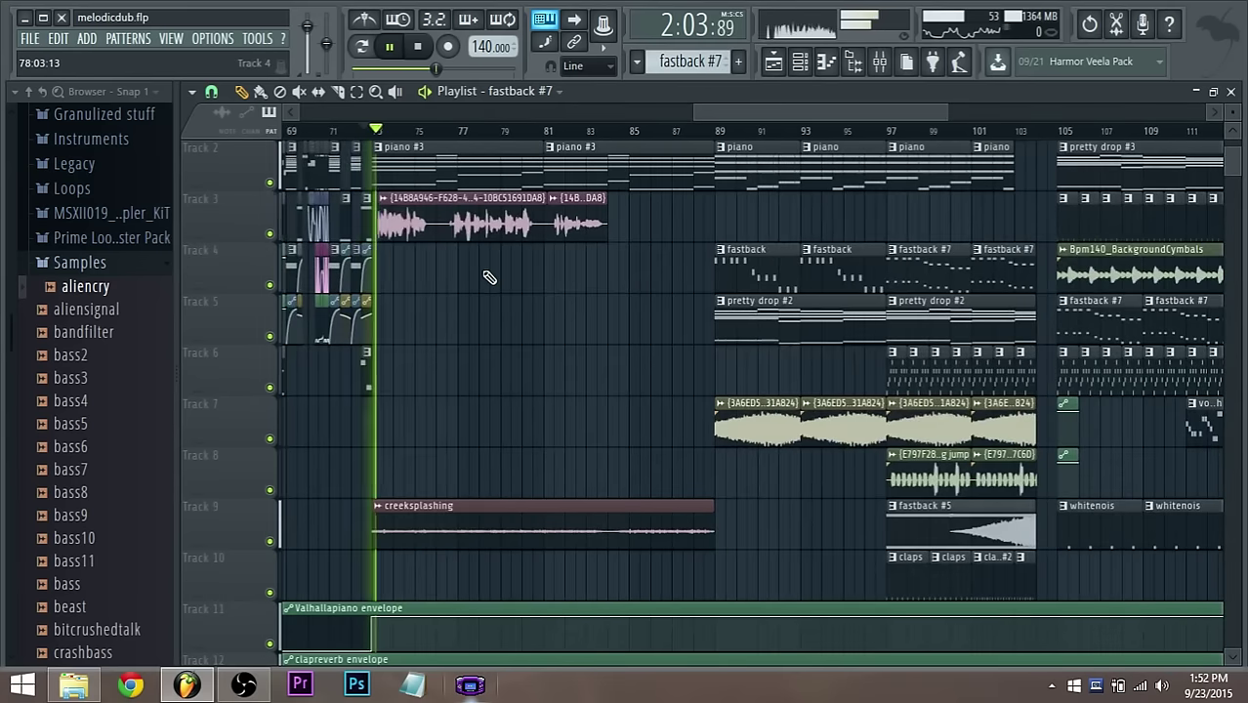
pyautogui.scroll(2, 320, 485)
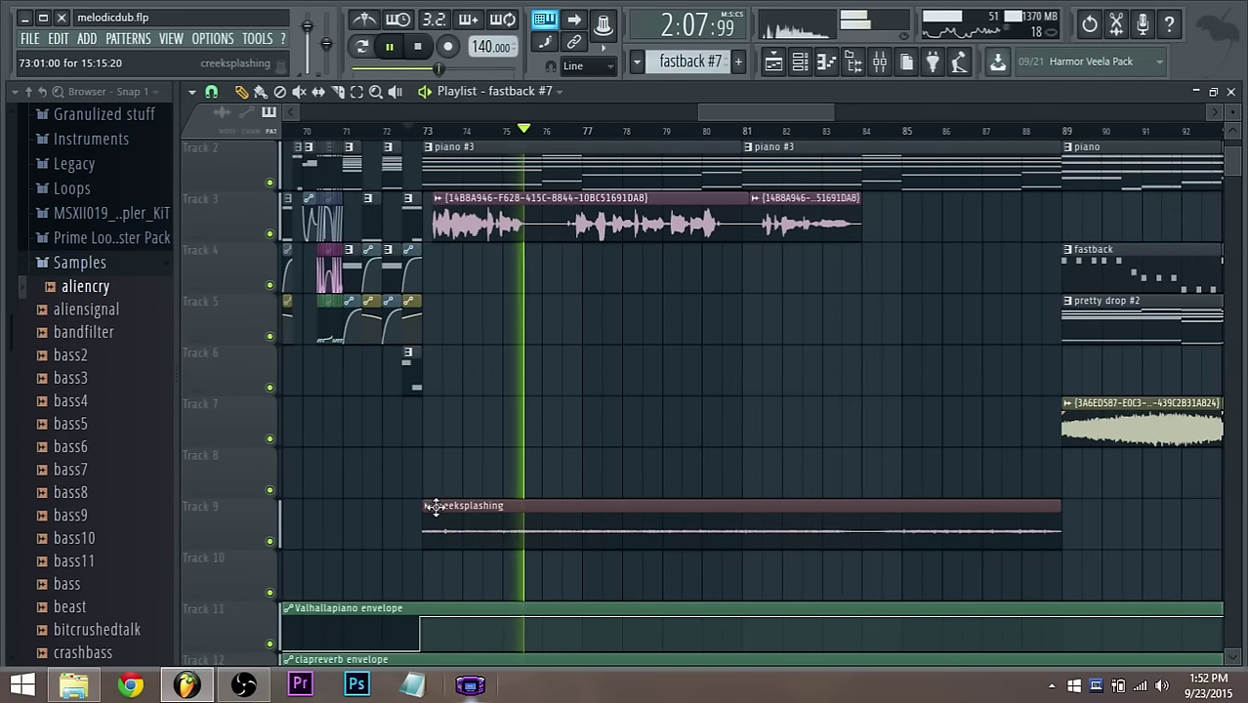
# Open the Fruity Reeverb 2 settings on mixer track 33, which carries the Track 3 audio clips
pyautogui.click(880, 61)
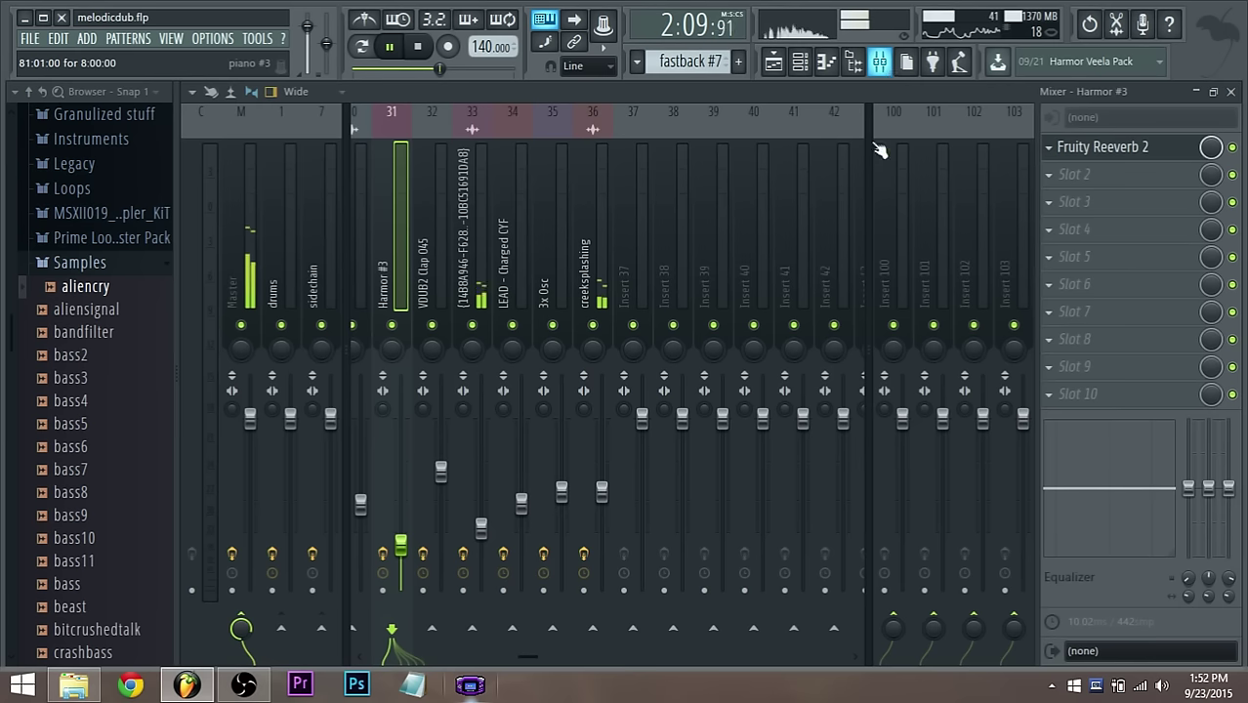
pyautogui.click(481, 285)
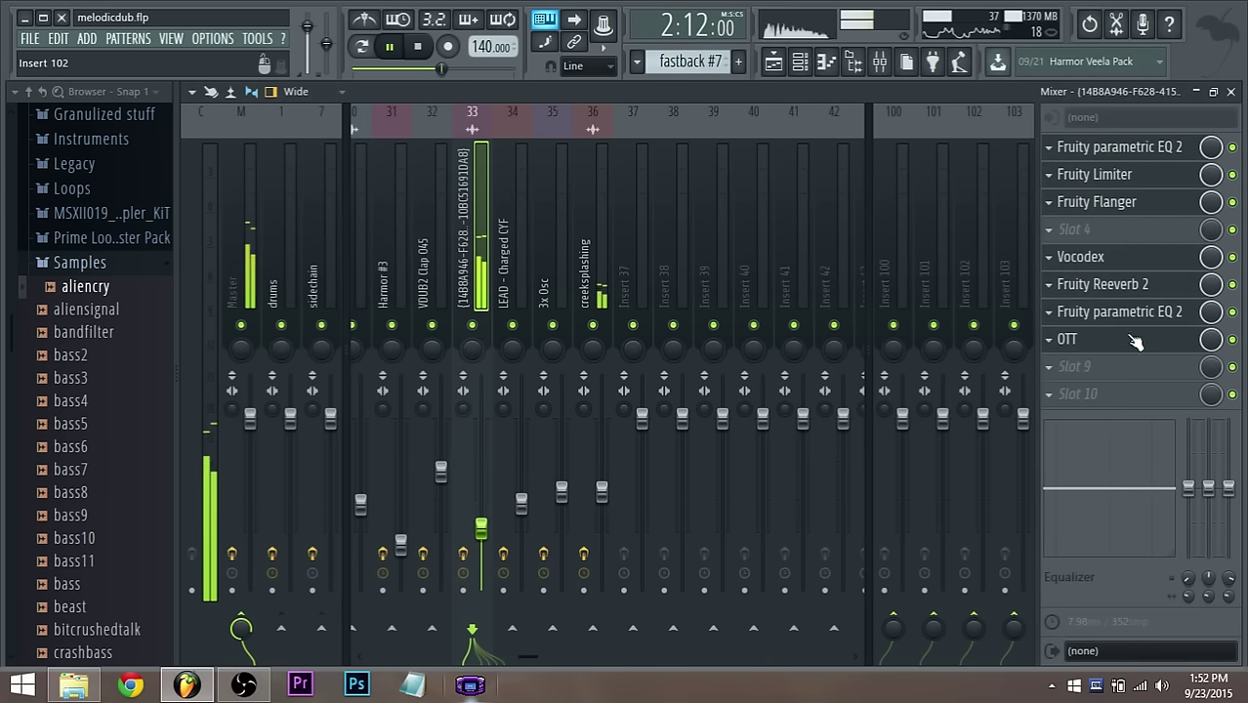
pyautogui.click(1120, 293)
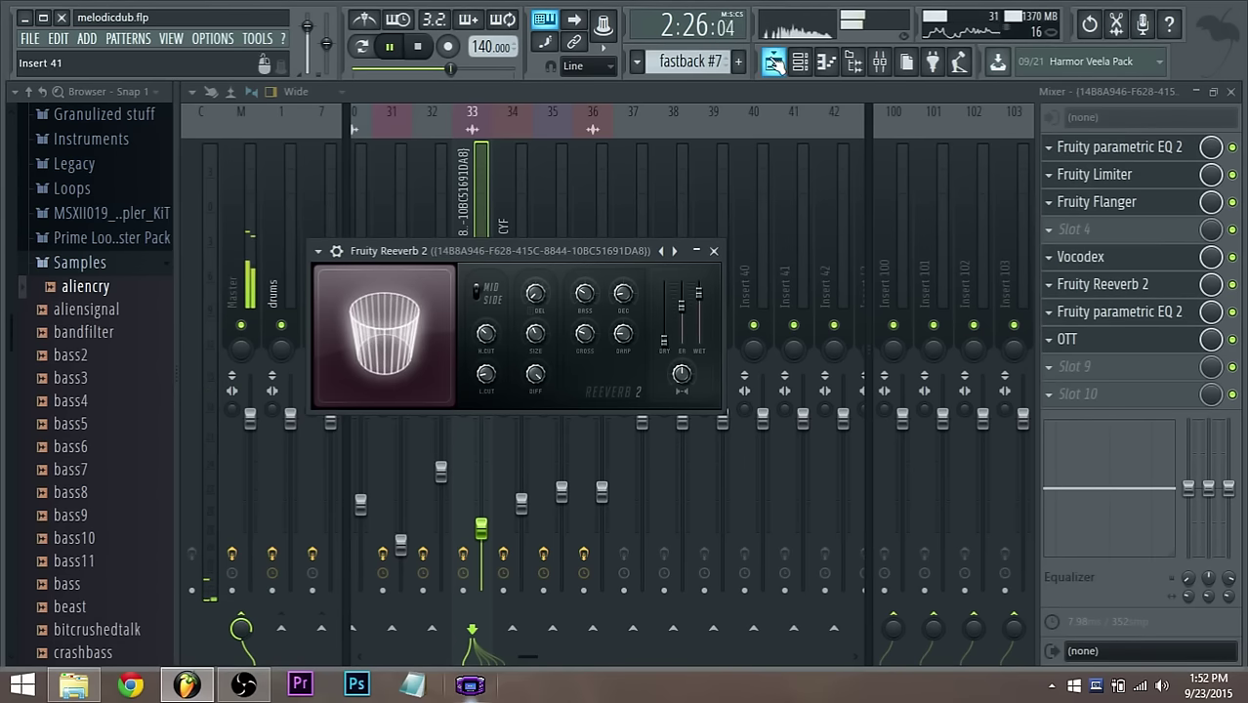
# Move the two audio clips on Track 3 from bar 73 to bar 89 in the playlist
pyautogui.click(773, 60)
pyautogui.scroll(-2, 906, 363)
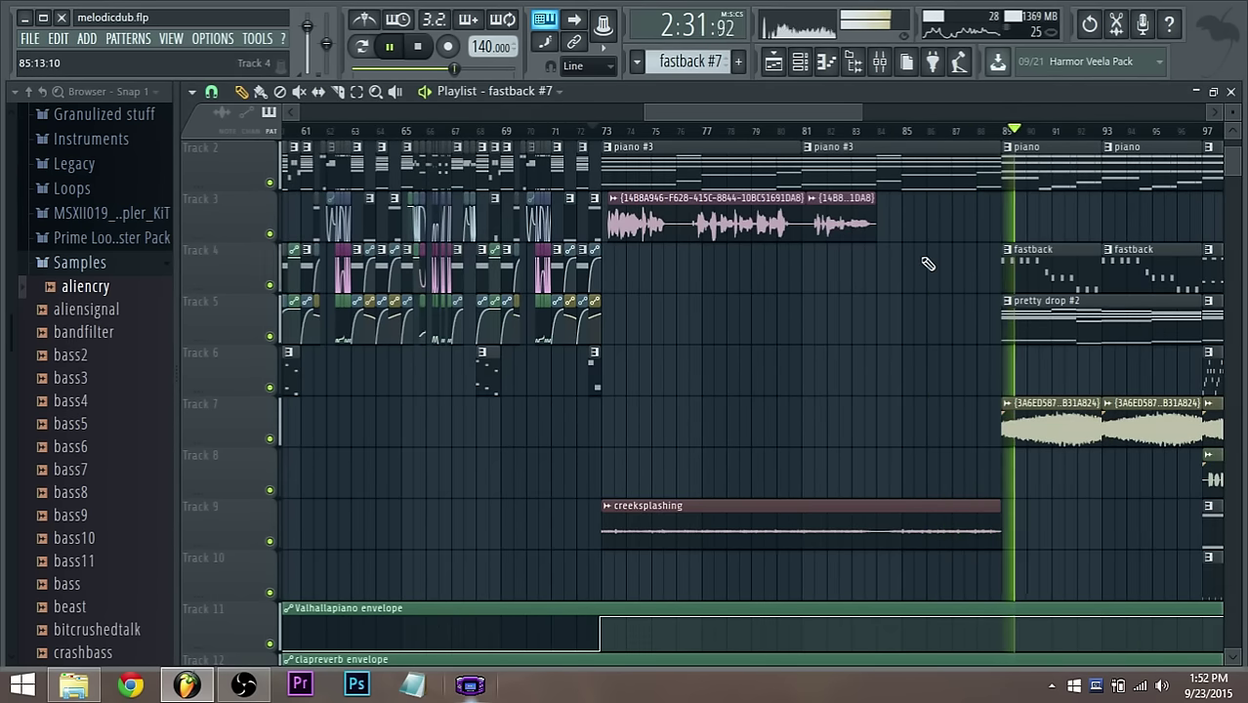
pyautogui.moveTo(920, 291); pyautogui.dragTo(618, 196)
pyautogui.moveTo(712, 114); pyautogui.dragTo(759, 115)
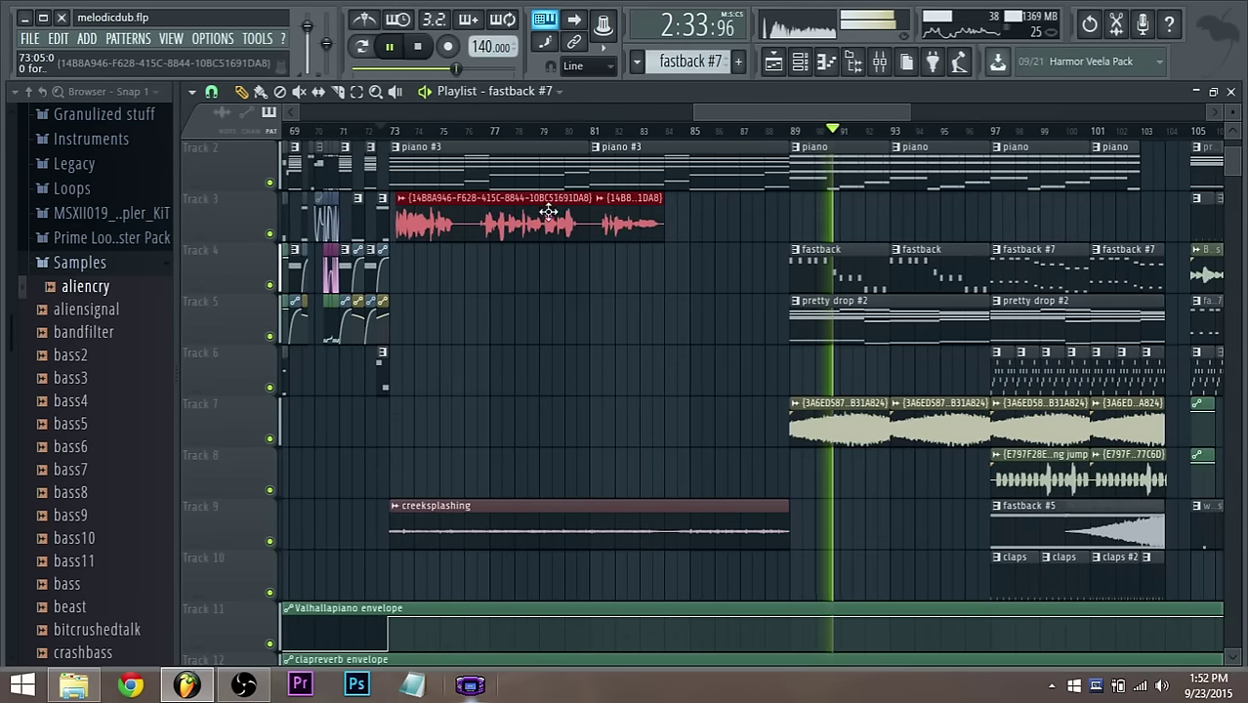
pyautogui.moveTo(549, 213); pyautogui.dragTo(922, 224)
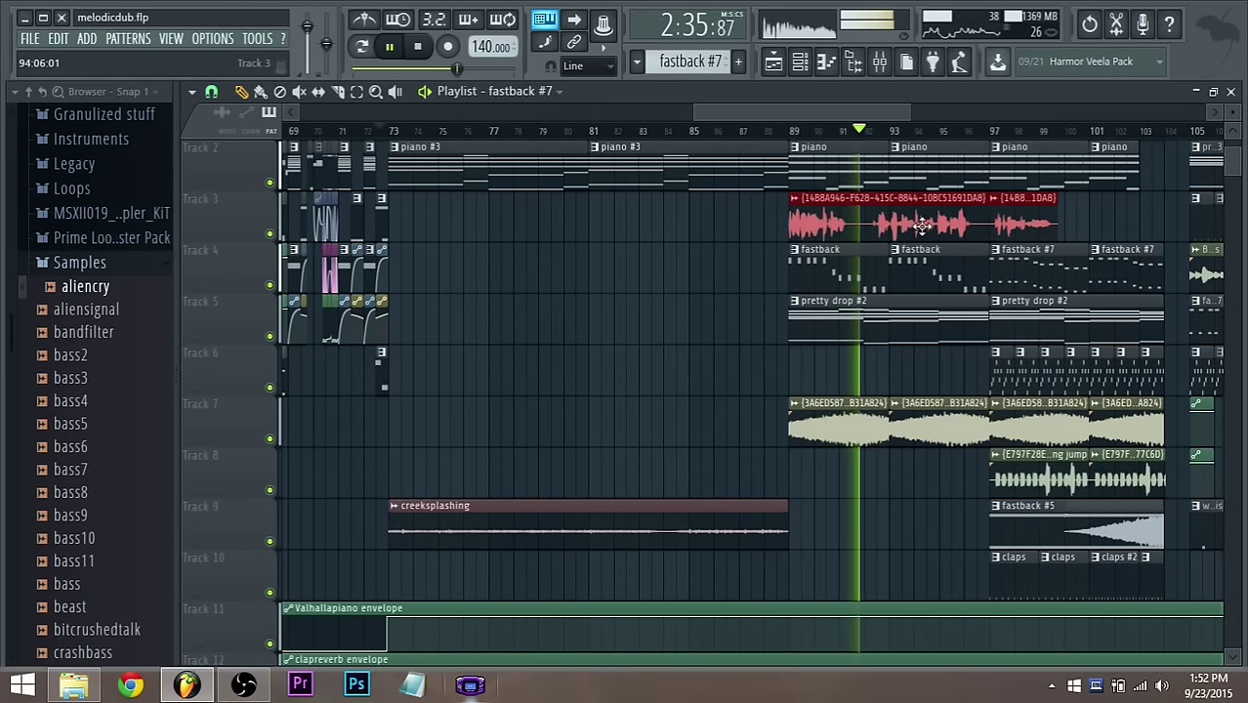
# Play the arrangement from bar 89 to hear the moved Track 3 clips against the fastback patterns
pyautogui.click(791, 130)
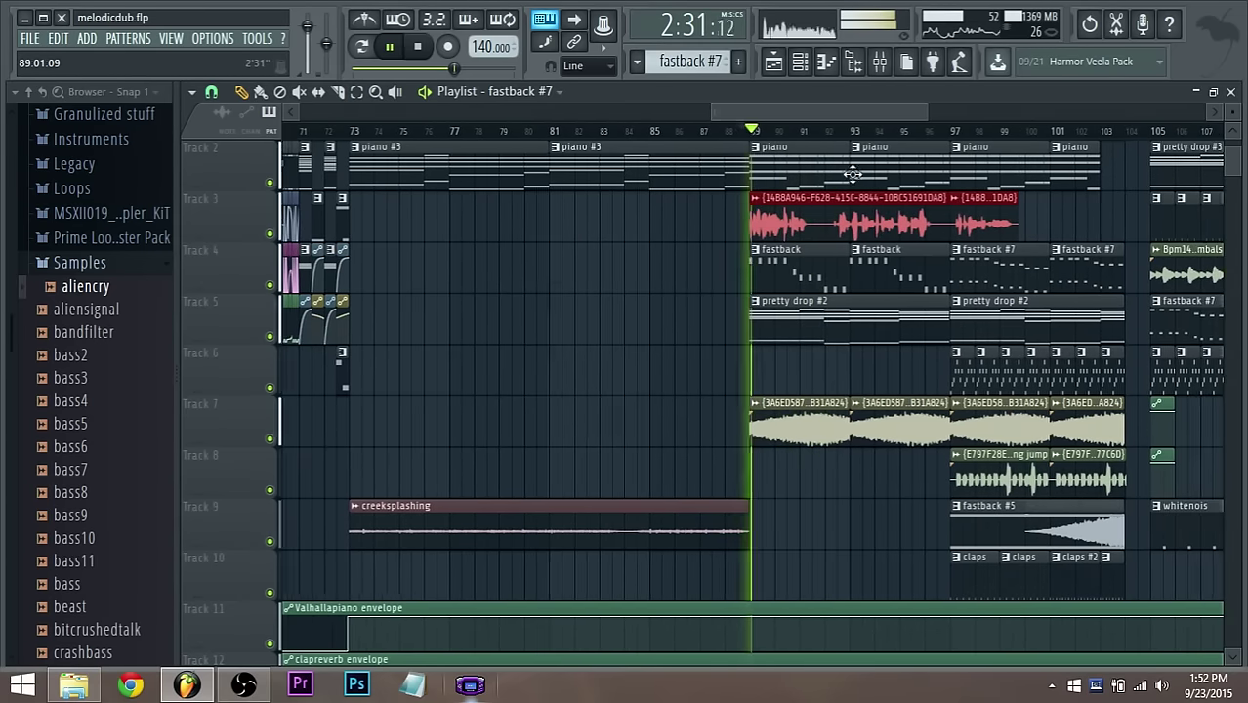
pyautogui.scroll(2, 730, 234)
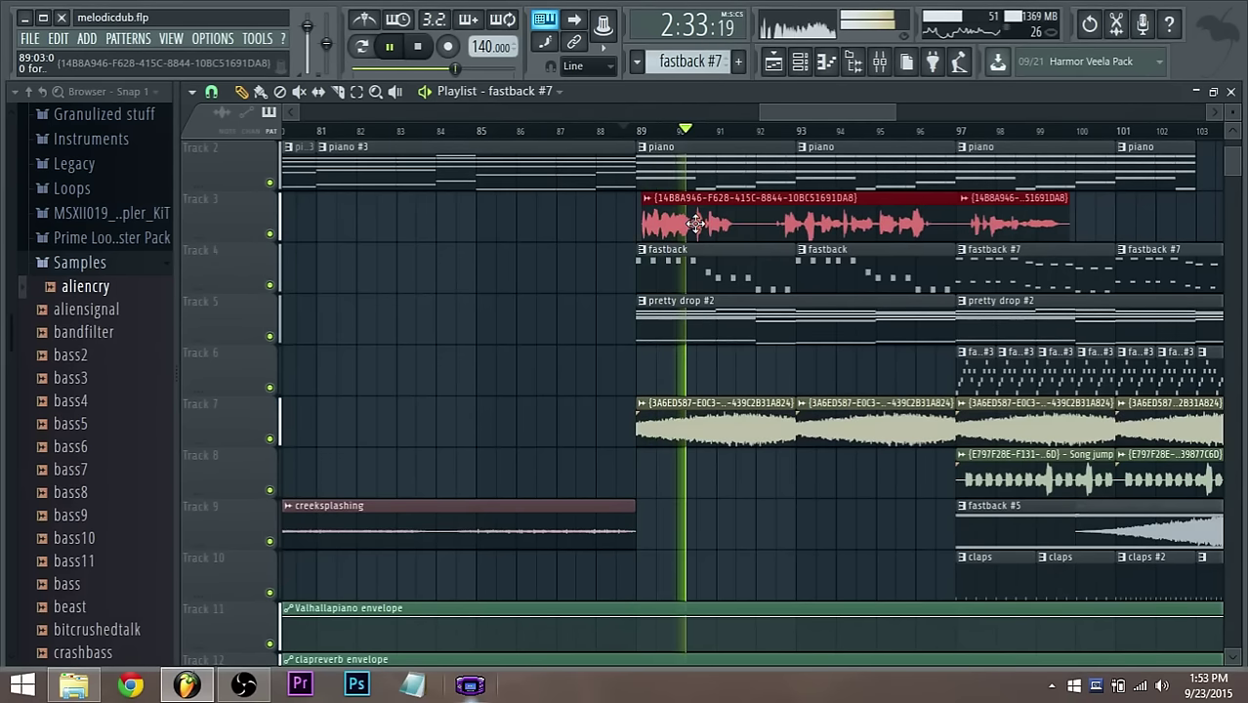
pyautogui.keyDown('ctrl'); pyautogui.click(817, 256); pyautogui.keyUp('ctrl')
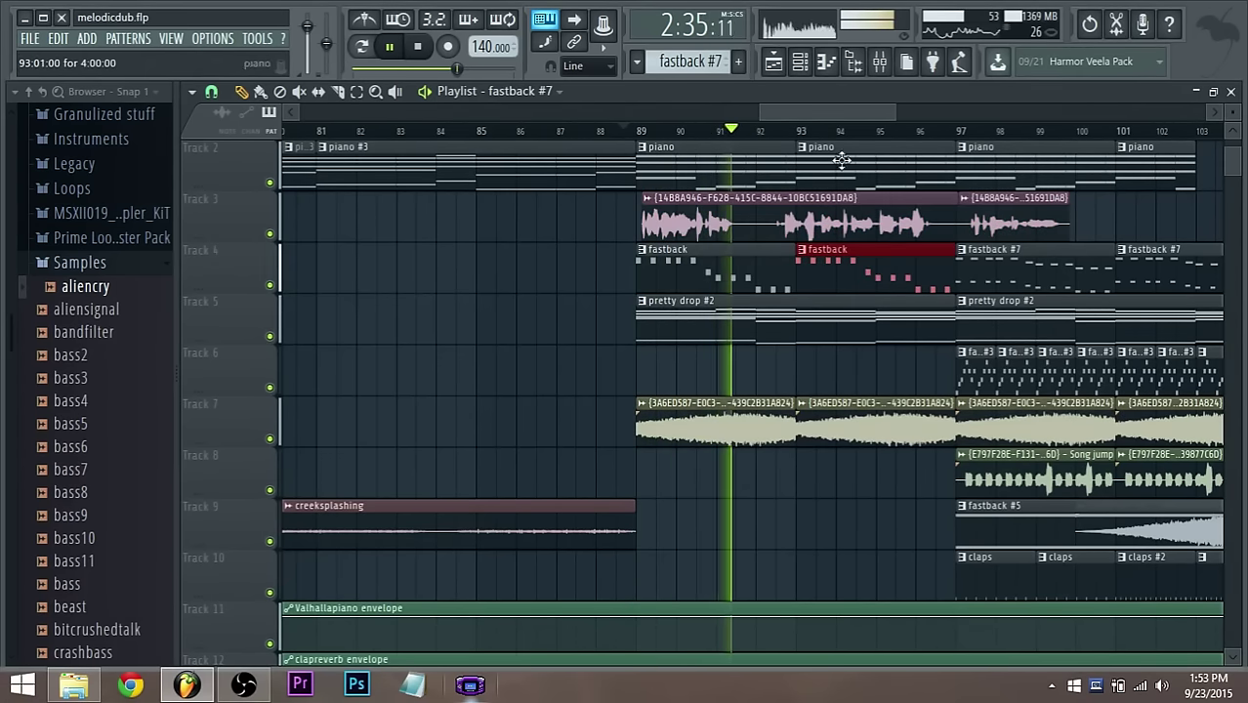
pyautogui.moveTo(834, 115); pyautogui.dragTo(876, 138)
pyautogui.click(838, 255)
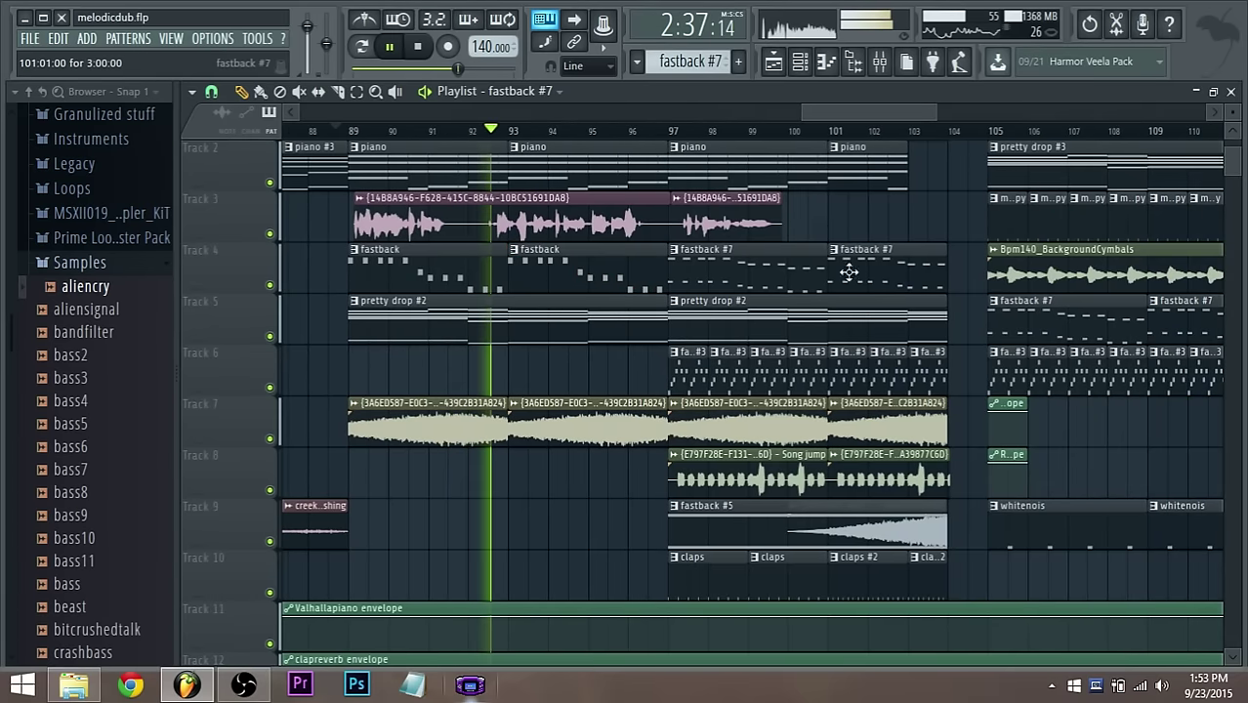
pyautogui.scroll(-1, 841, 255)
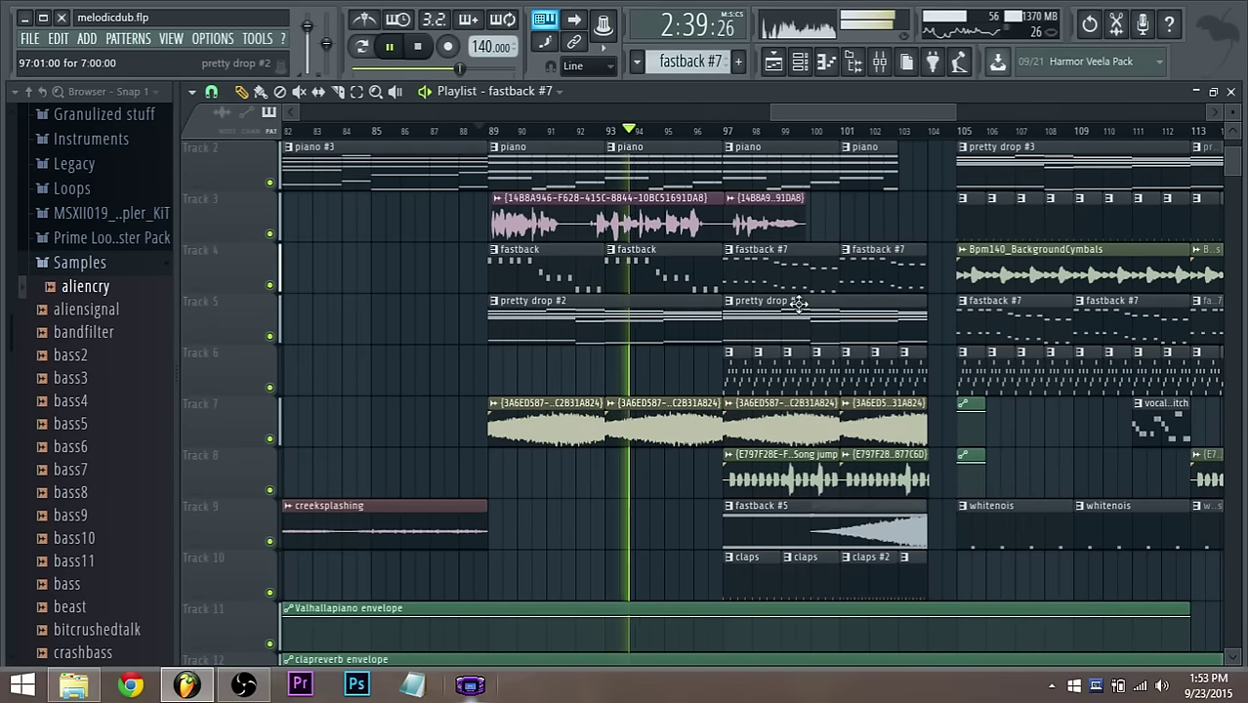
# Raise the level of mixer track 33 to about -8.9 dB, then return to the playlist
pyautogui.click(880, 61)
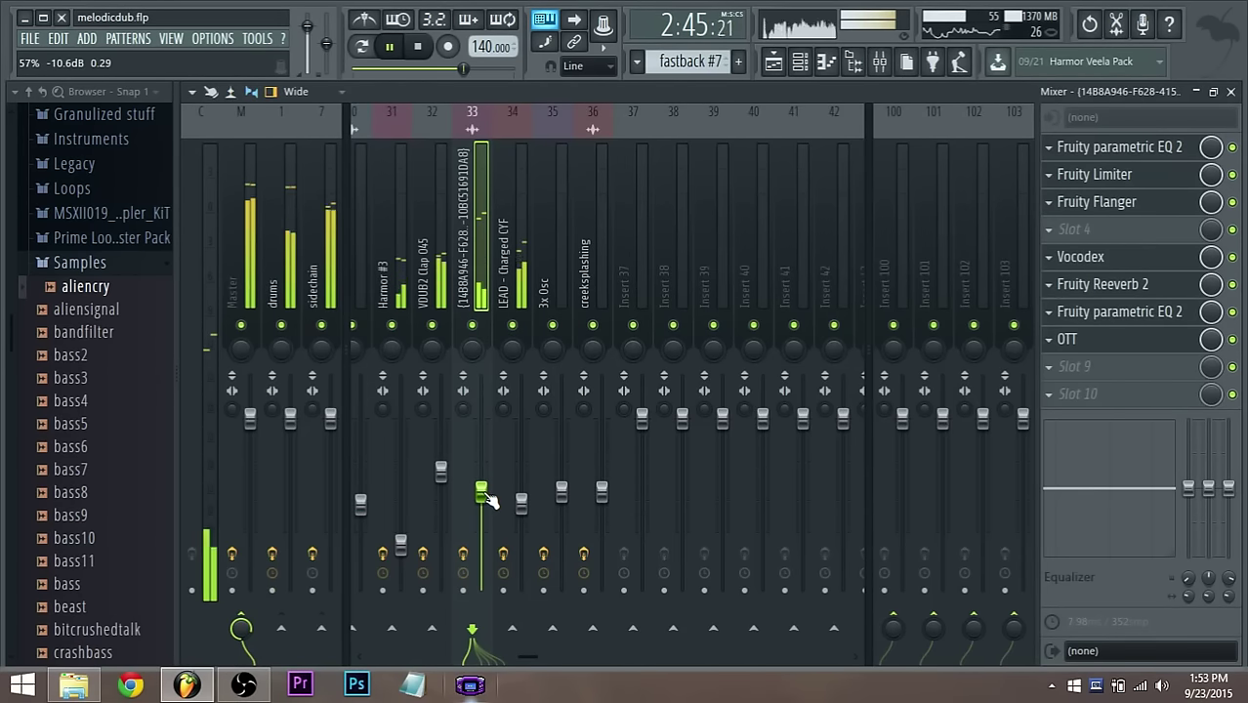
pyautogui.moveTo(481, 491); pyautogui.dragTo(481, 480)
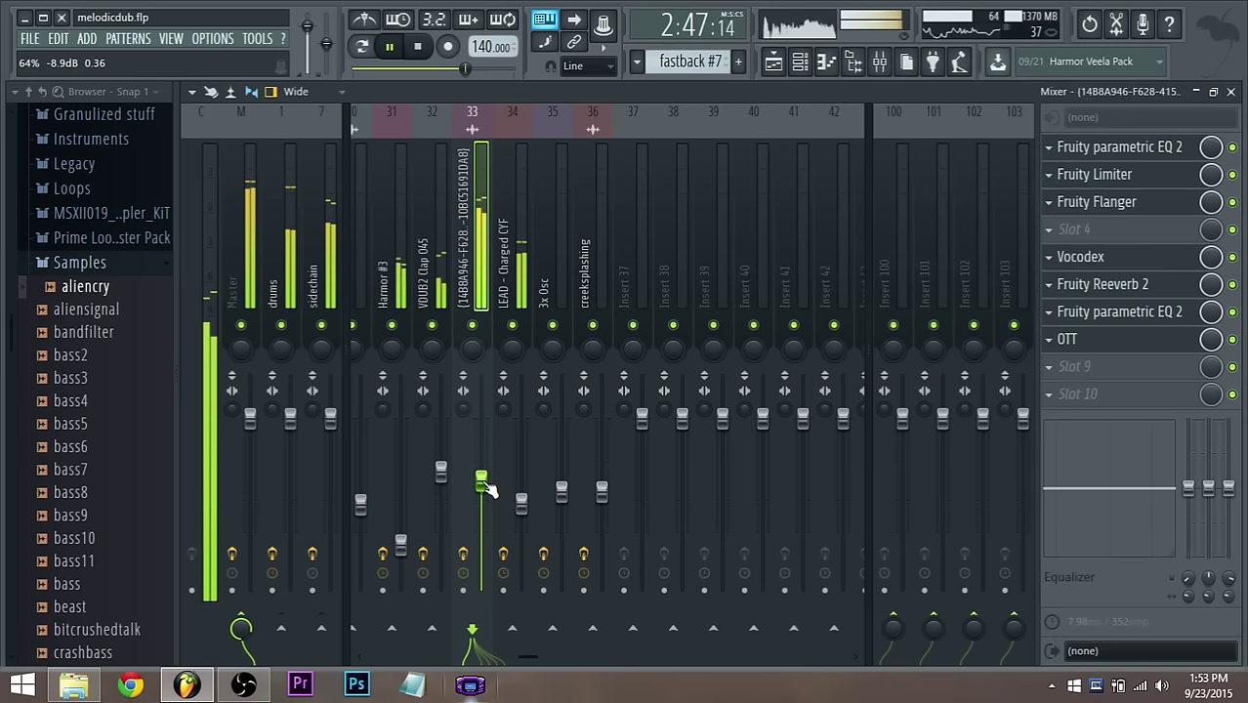
pyautogui.click(772, 62)
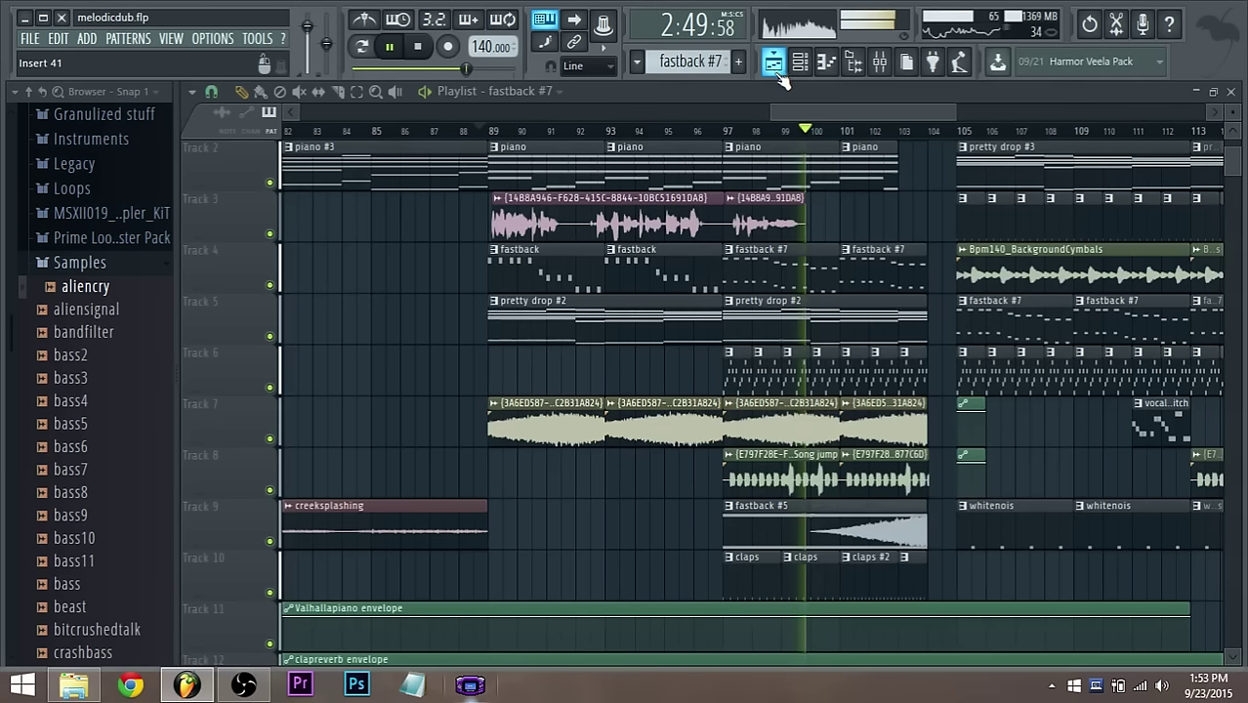
# Place a copy of the long Track 3 audio clip on Track 4, trim its start to bar 85 and audition it there
pyautogui.click(766, 207)
pyautogui.press('space')
pyautogui.click(337, 267)
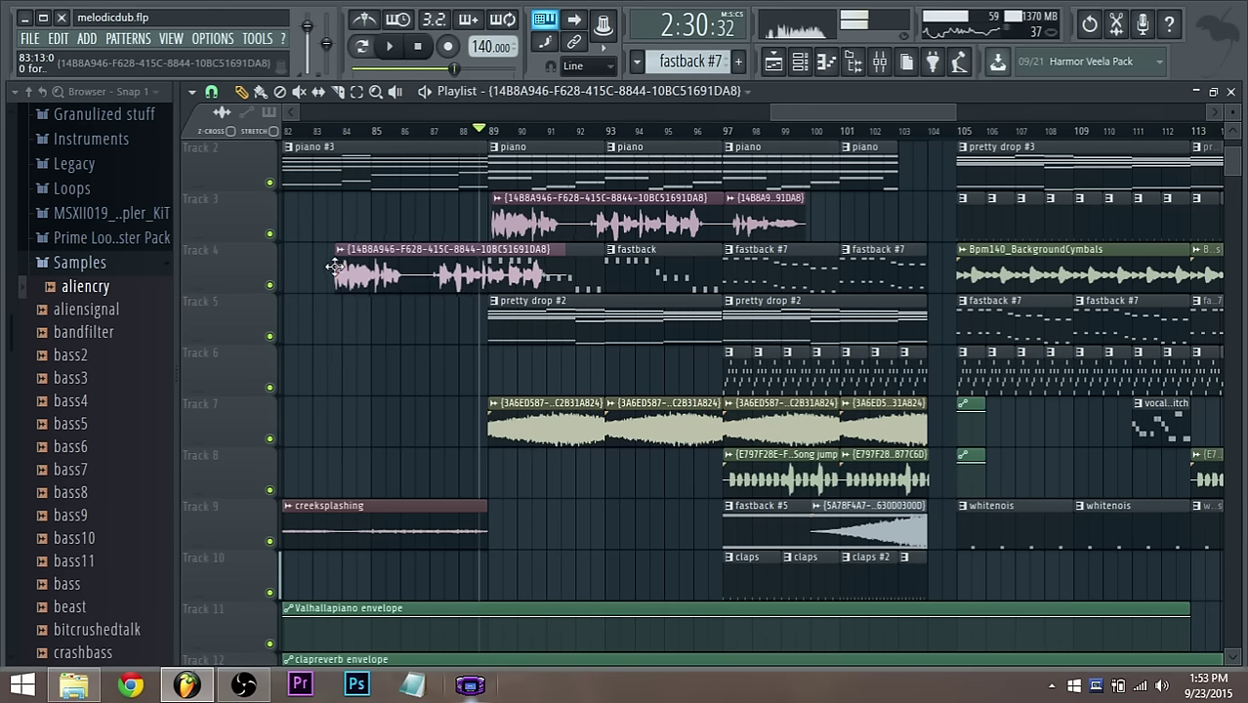
pyautogui.moveTo(335, 267); pyautogui.dragTo(344, 276)
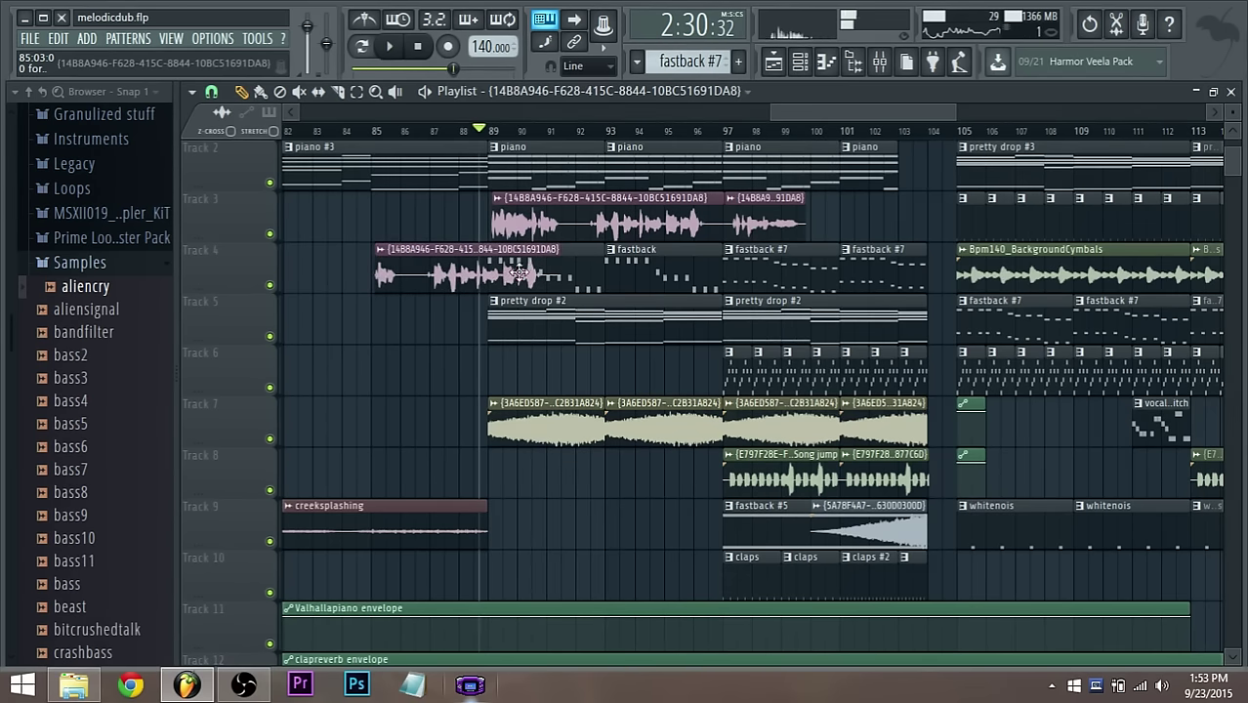
pyautogui.click(369, 127)
pyautogui.press('space')
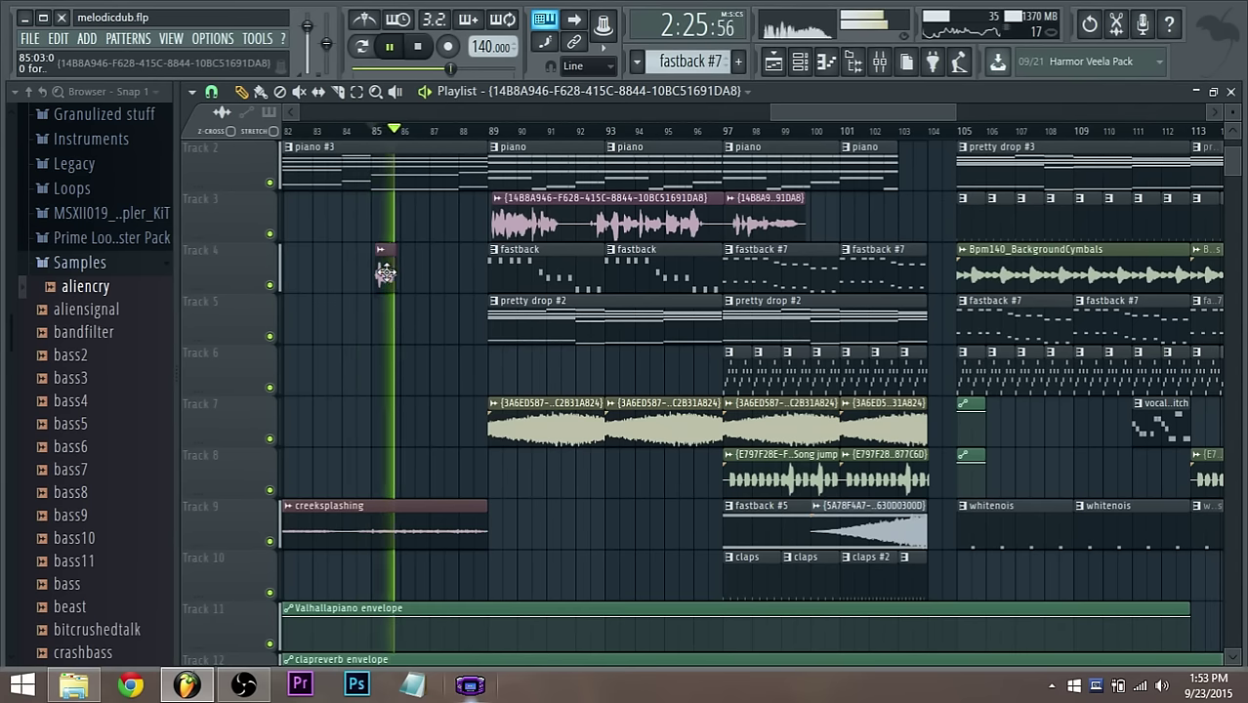
# Move the short audio fragment from Track 4 to Track 3 at bar 104 and play the arrangement from bar 97 to hear it
pyautogui.moveTo(385, 275); pyautogui.dragTo(951, 226)
pyautogui.press('space')
pyautogui.press('space')
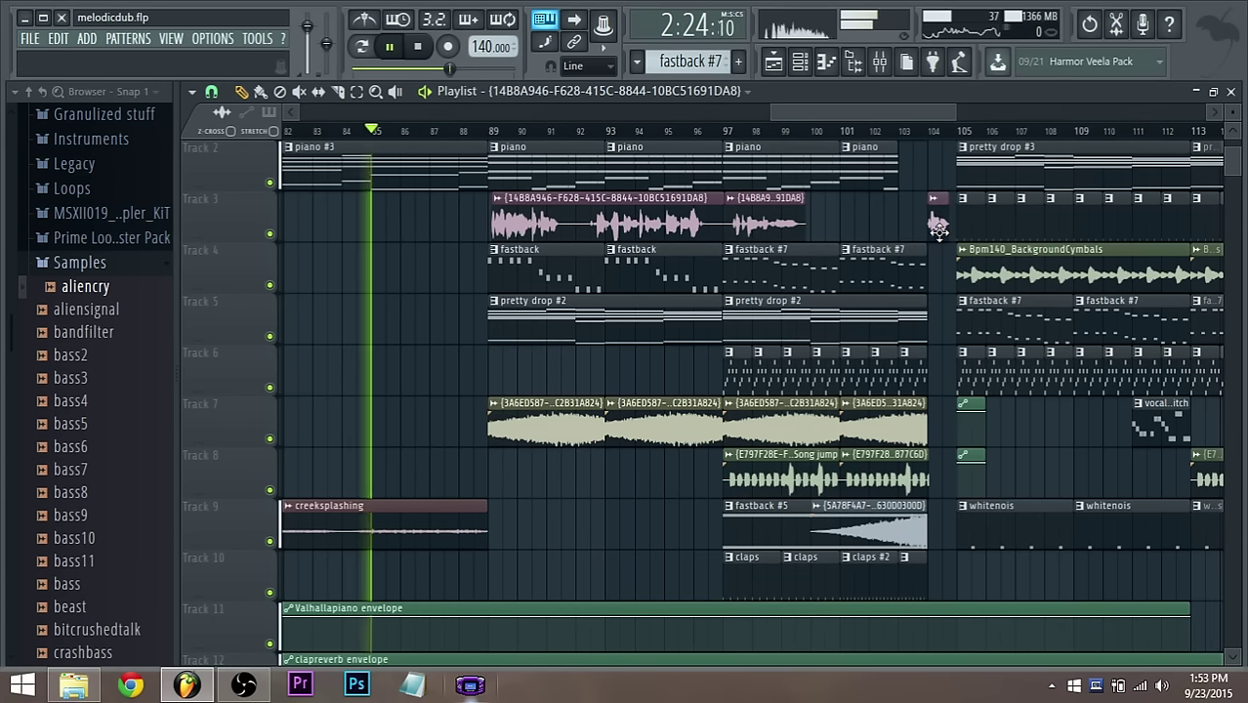
pyautogui.click(729, 131)
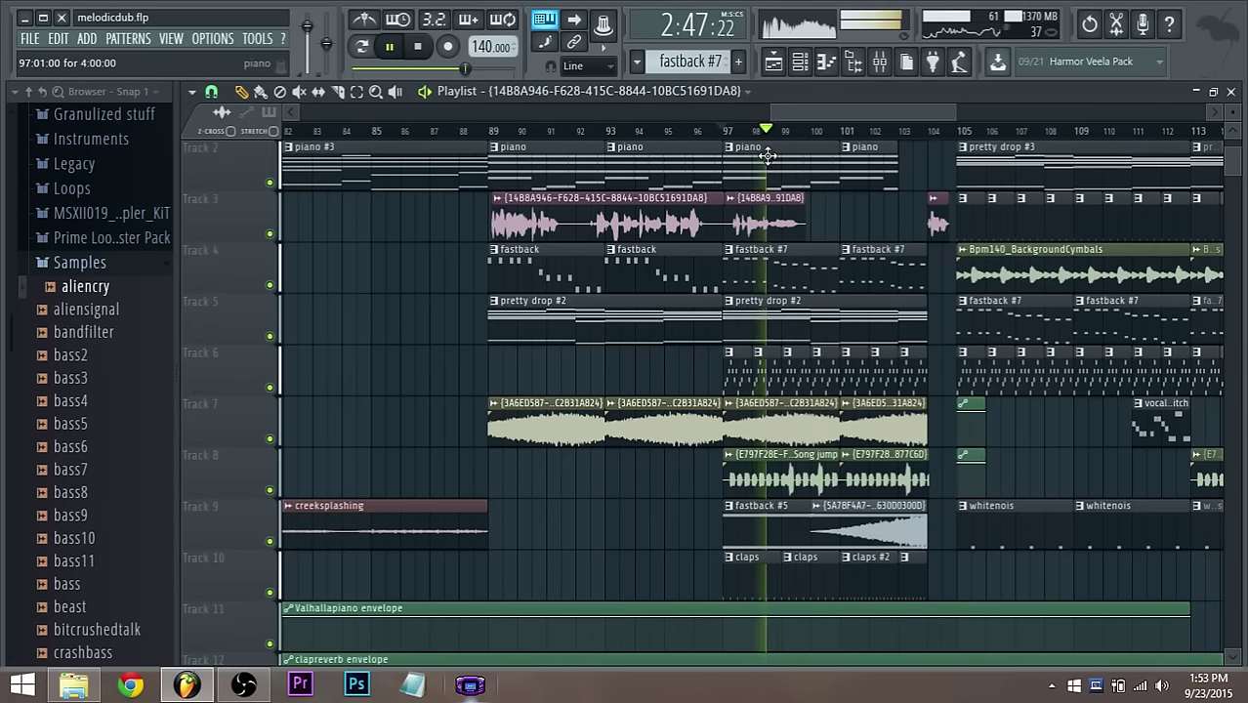
pyautogui.moveTo(852, 112); pyautogui.dragTo(866, 111)
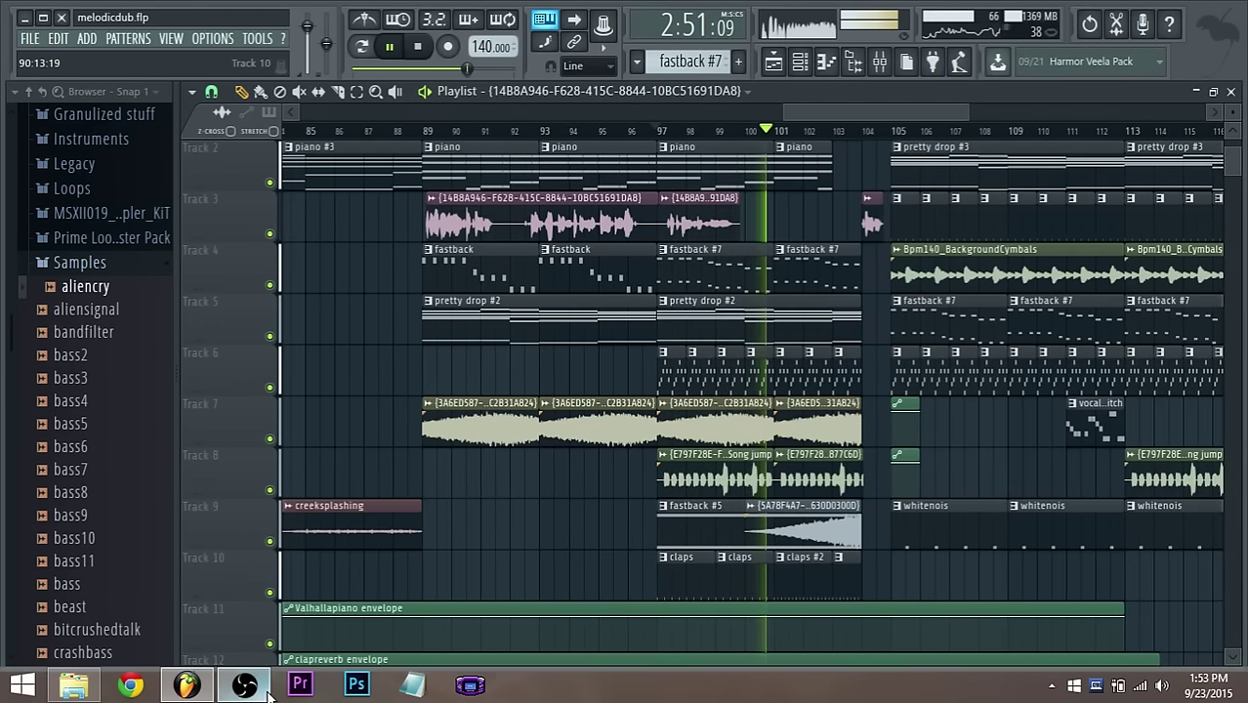
pyautogui.click(266, 691)
pyautogui.click(259, 693)
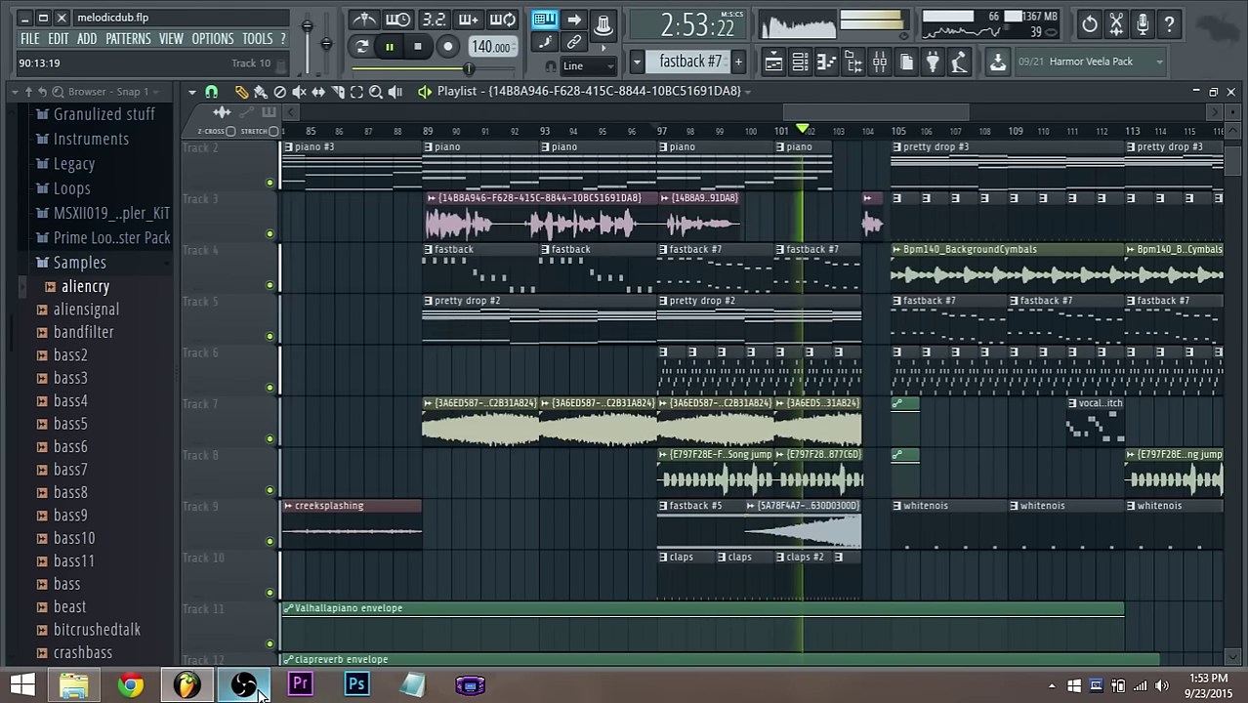
pyautogui.scroll(1, 1079, 501)
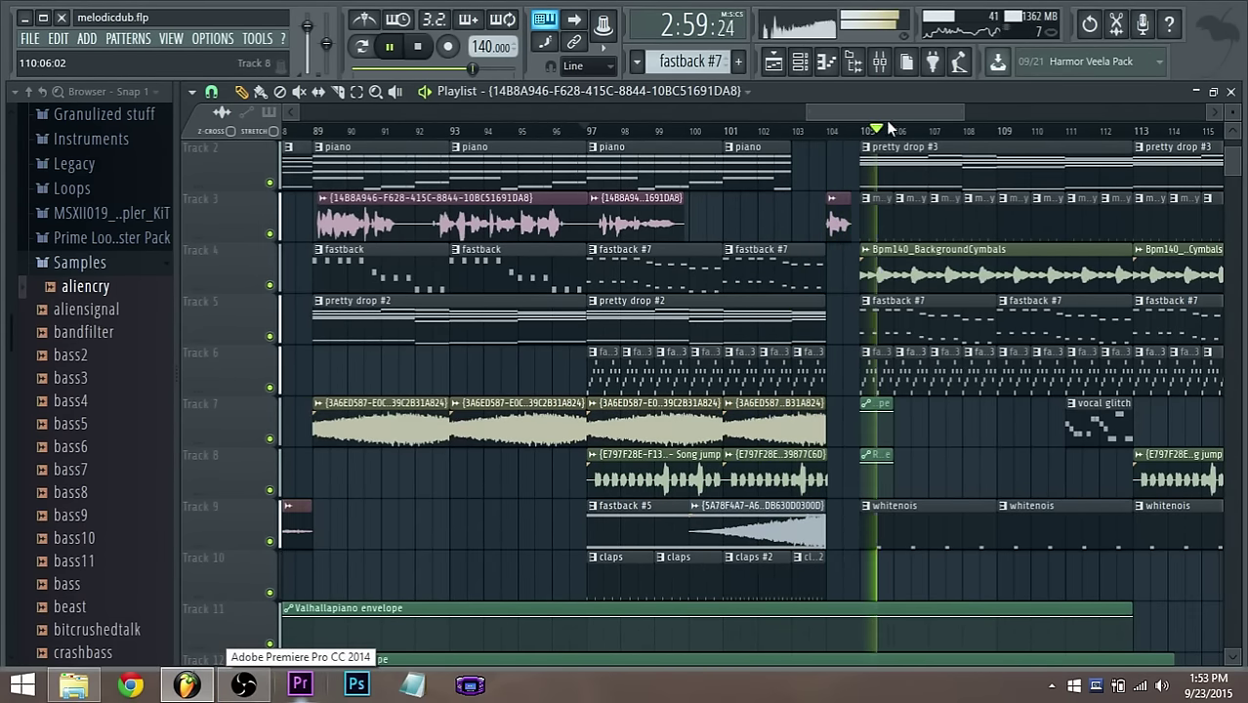
# Increase the room size in Fruity Reeverb 2 on mixer track 33 and lower that track's fader slightly
pyautogui.click(882, 60)
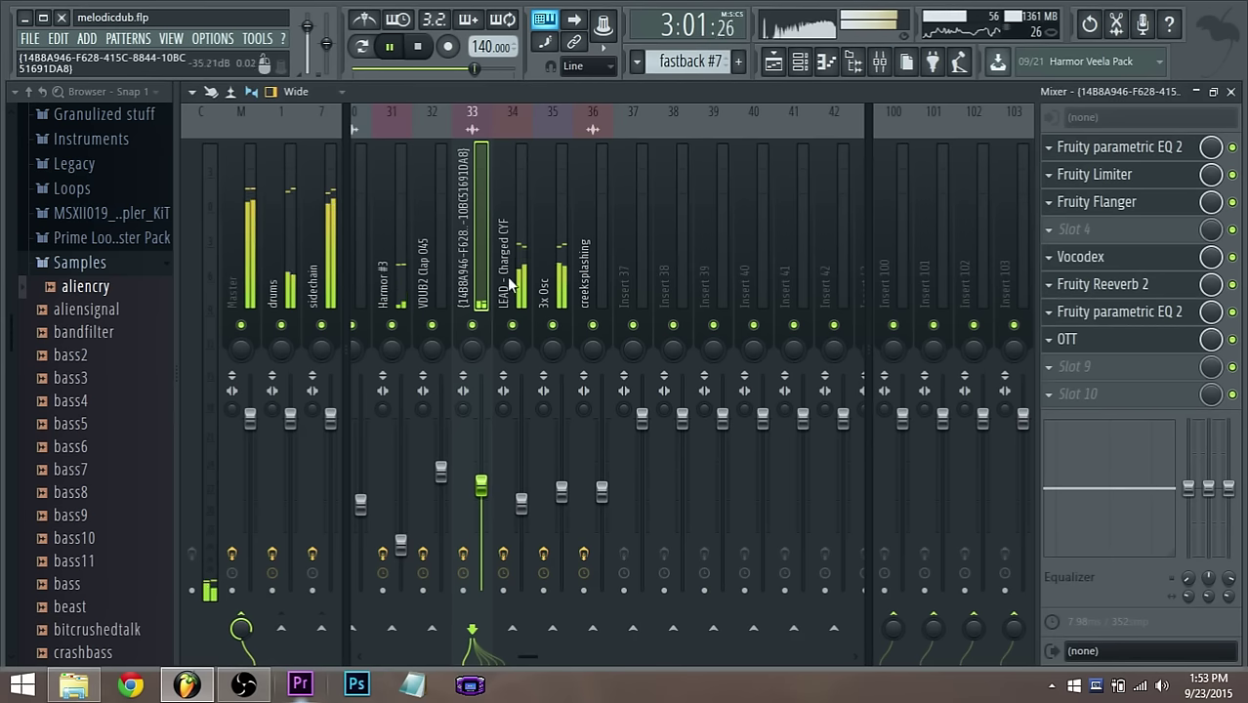
pyautogui.click(1108, 283)
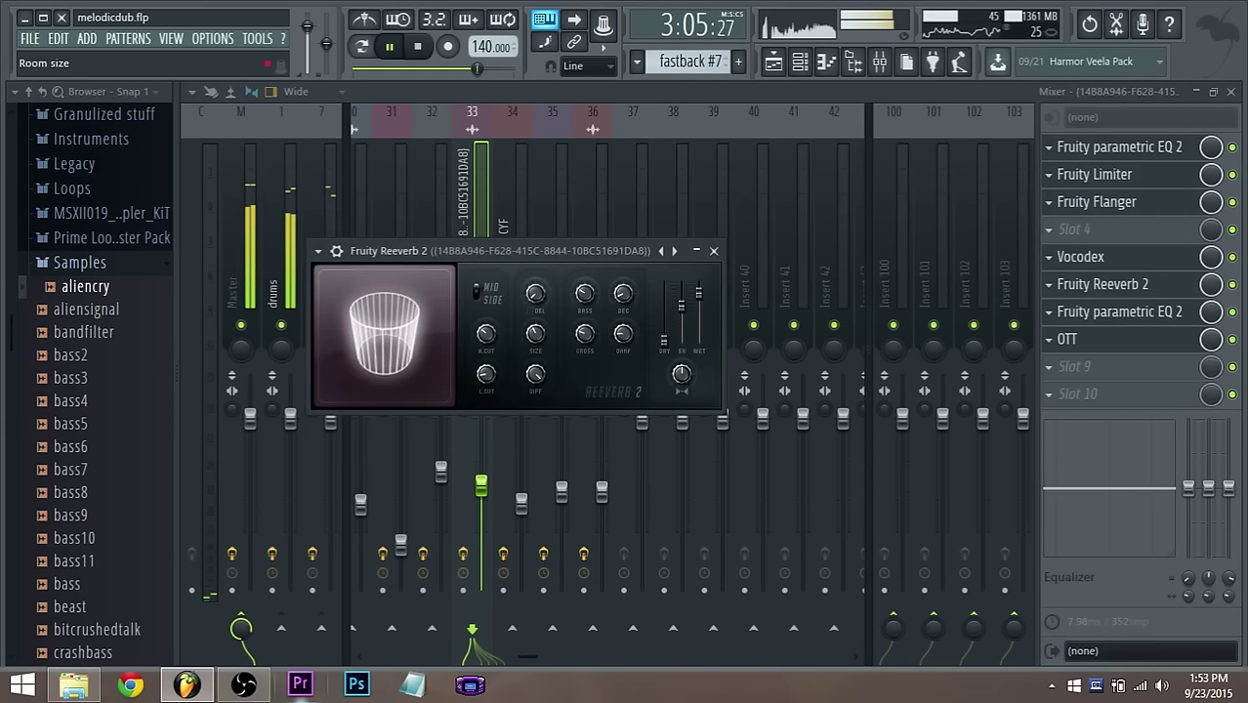
pyautogui.moveTo(535, 334); pyautogui.dragTo(537, 308)
pyautogui.click(489, 220)
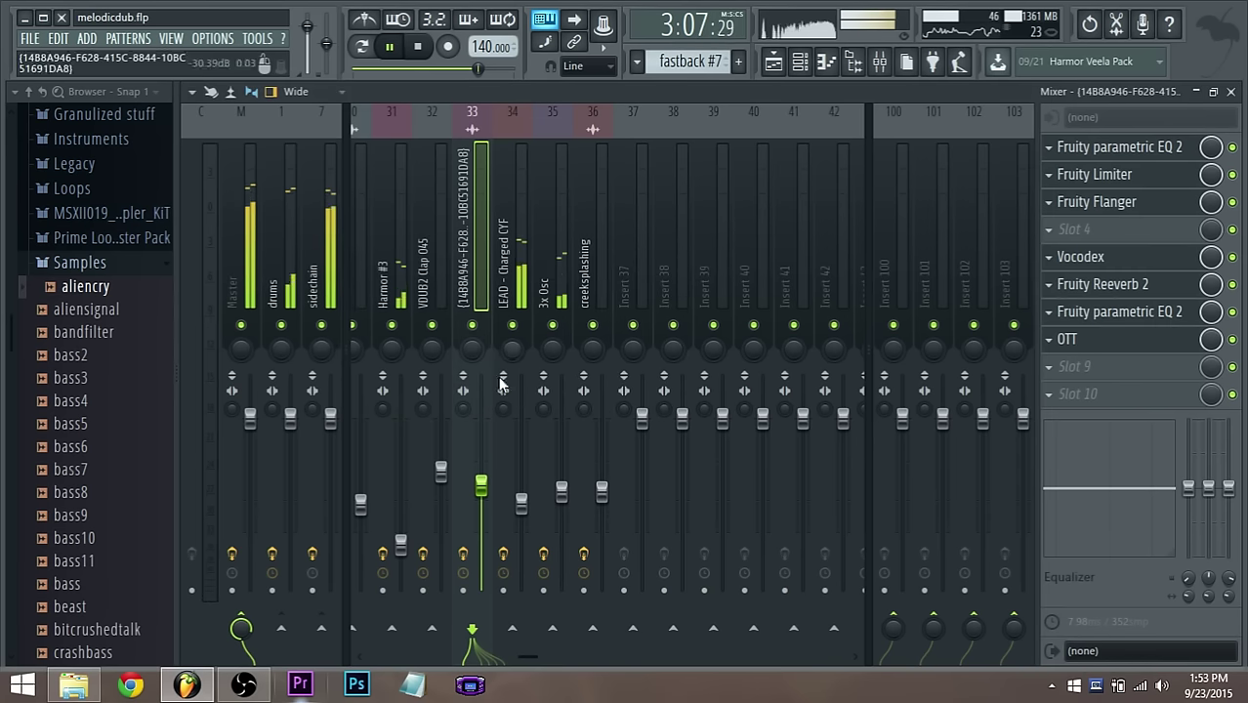
pyautogui.moveTo(480, 486); pyautogui.dragTo(485, 508)
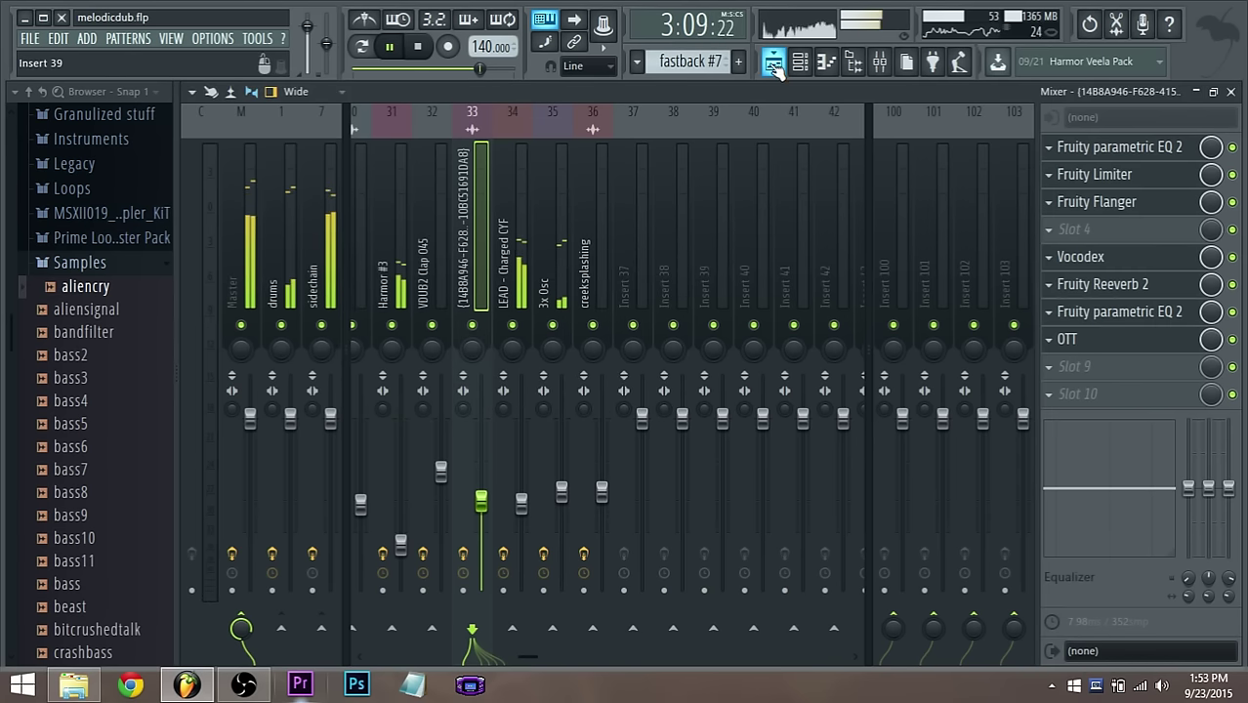
# Return to the playlist and replay the arrangement from bar 97 to check the Track 3 fragment leading into bar 105
pyautogui.click(773, 62)
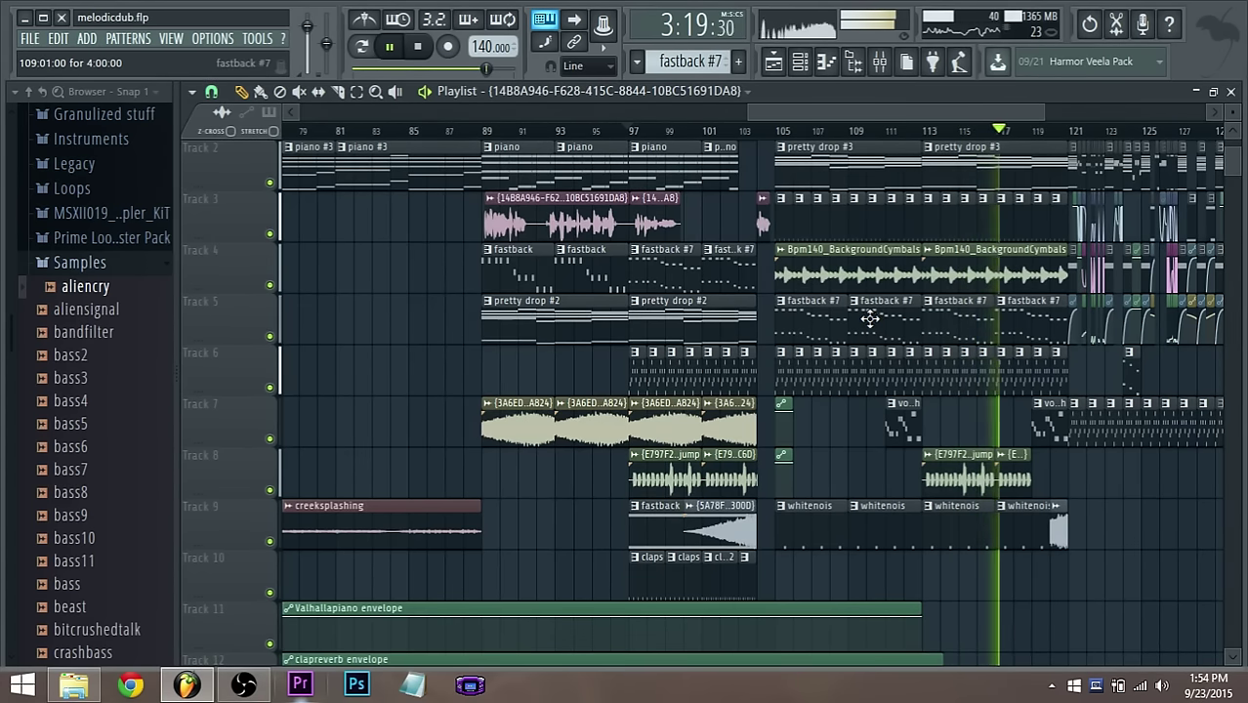
pyautogui.click(625, 131)
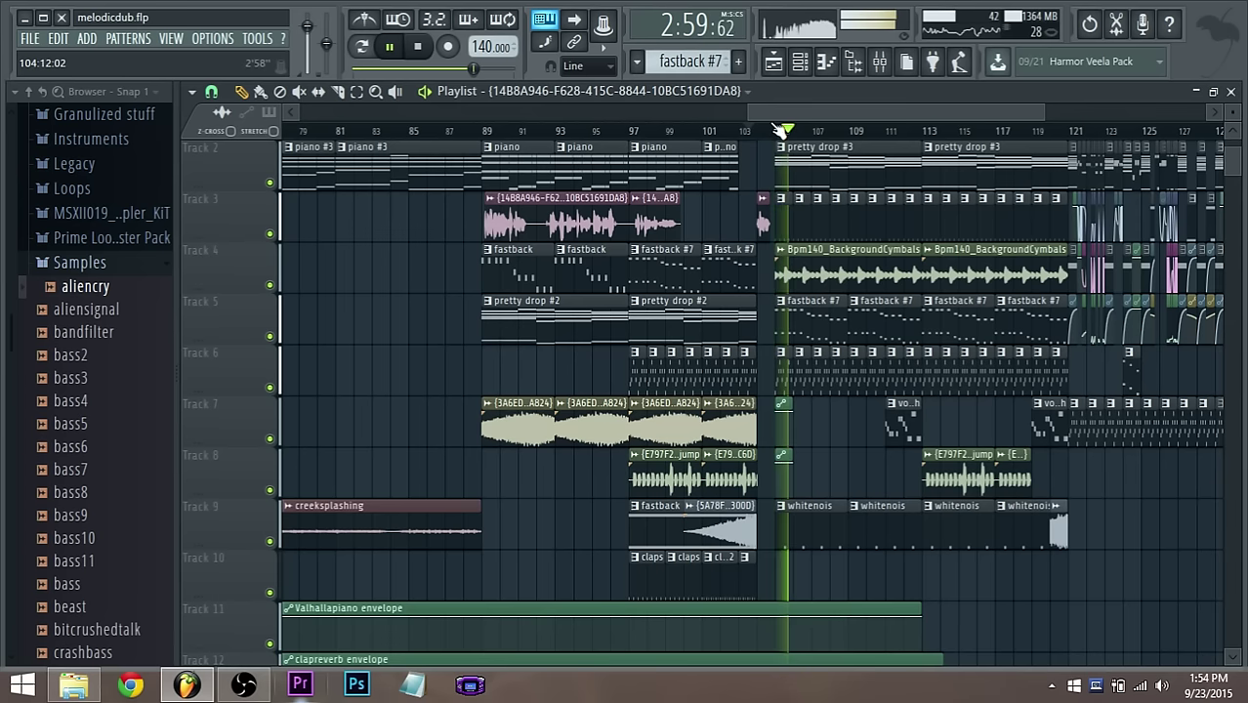
pyautogui.moveTo(777, 115); pyautogui.dragTo(790, 117)
pyautogui.scroll(2, 786, 501)
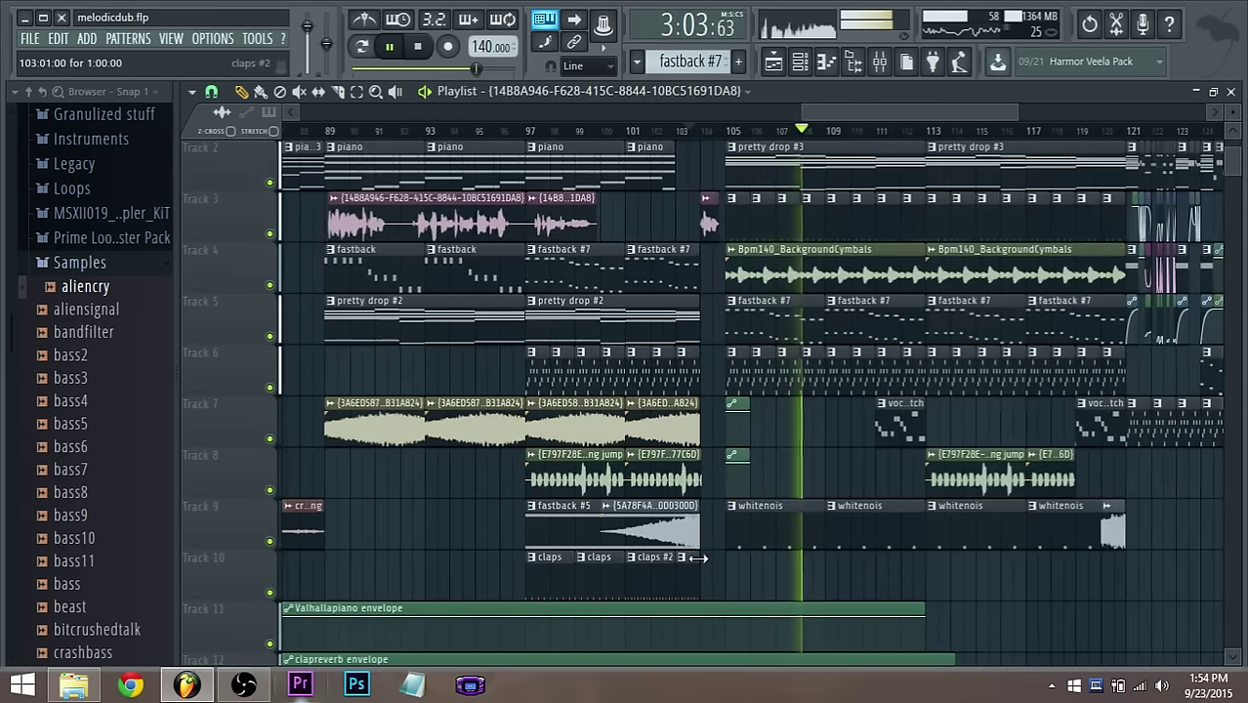
# Try a short slice of the Track 9 riser audio on Track 10 just before bar 105, audition it, and remove it
pyautogui.press('space')
pyautogui.scroll(3, 748, 570)
pyautogui.click(640, 584)
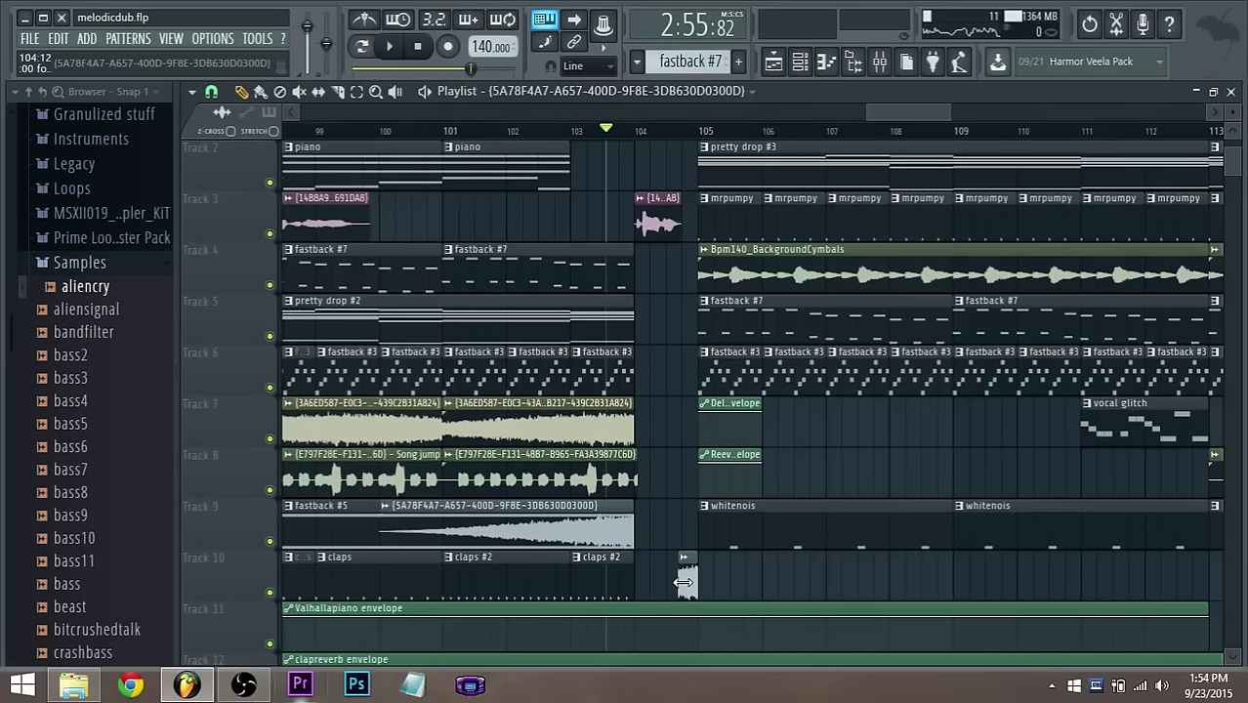
pyautogui.press('space')
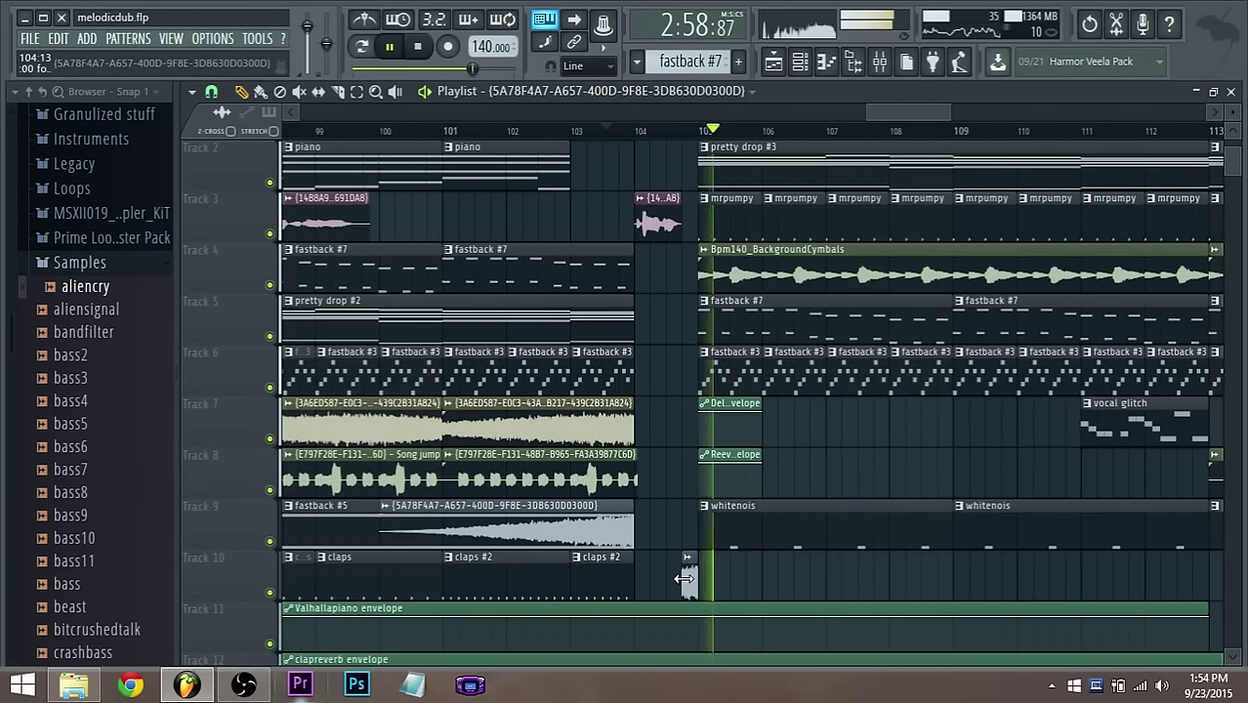
pyautogui.rightClick(687, 580)
pyautogui.press('space')
pyautogui.keyDown('ctrl'); pyautogui.scroll(-3, 696, 582); pyautogui.keyUp('ctrl')
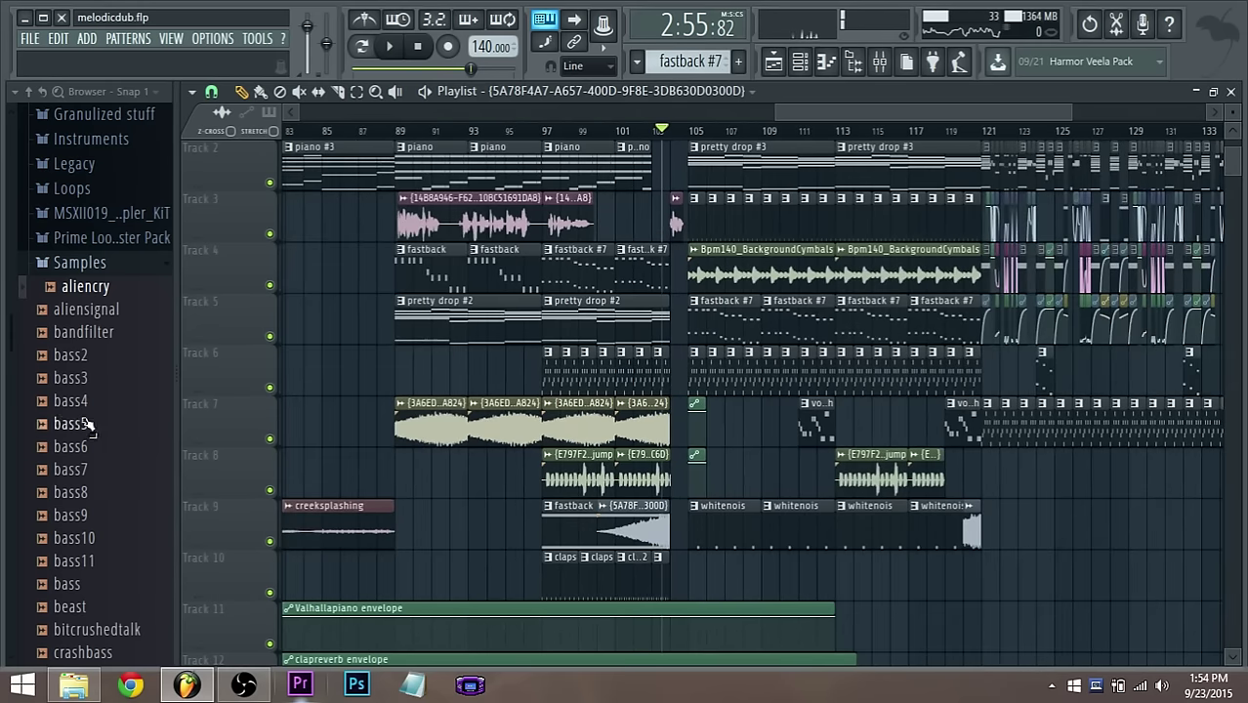
# Collapse the Samples folder in the browser and briefly replay the transition around bar 103
pyautogui.click(80, 263)
pyautogui.click(80, 263)
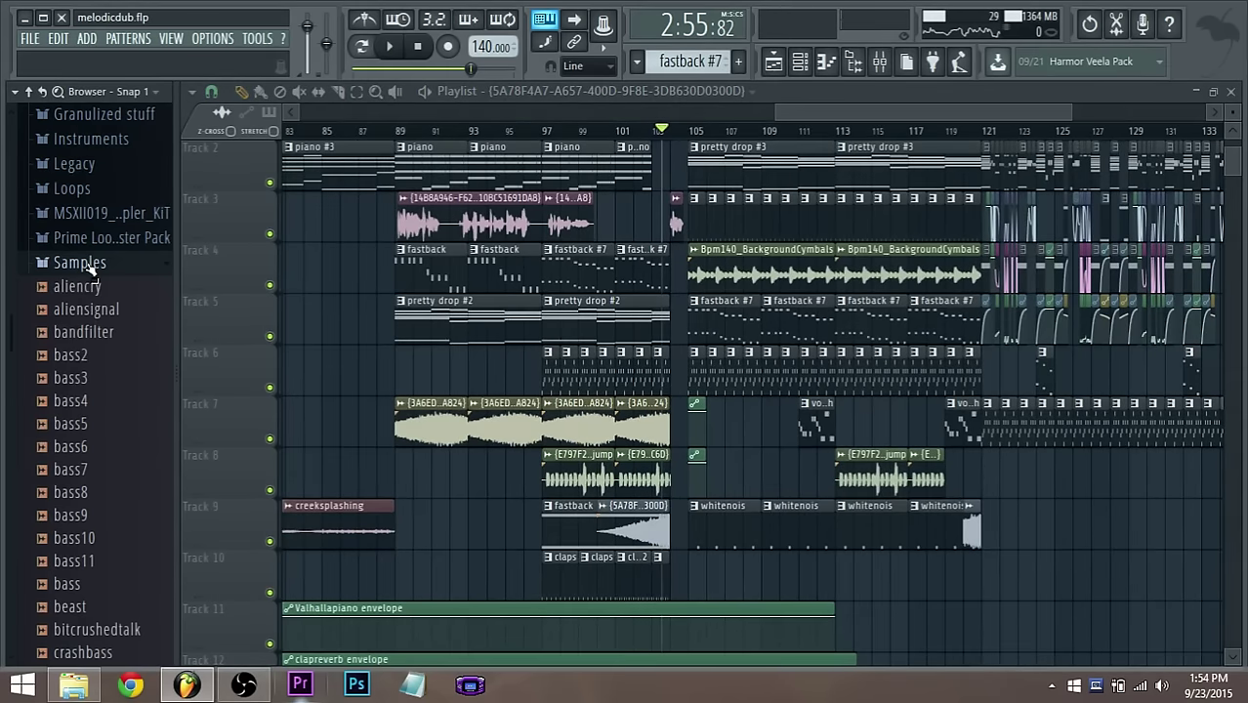
pyautogui.click(80, 263)
pyautogui.scroll(3, 93, 278)
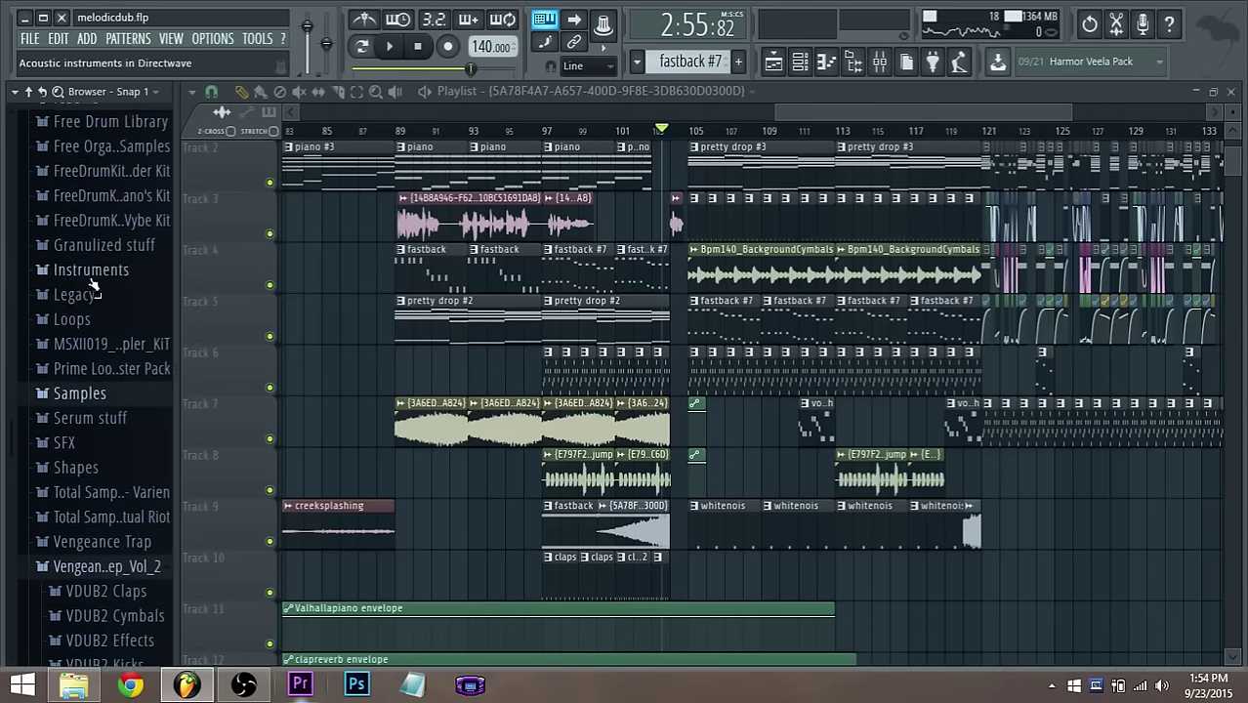
pyautogui.press('space')
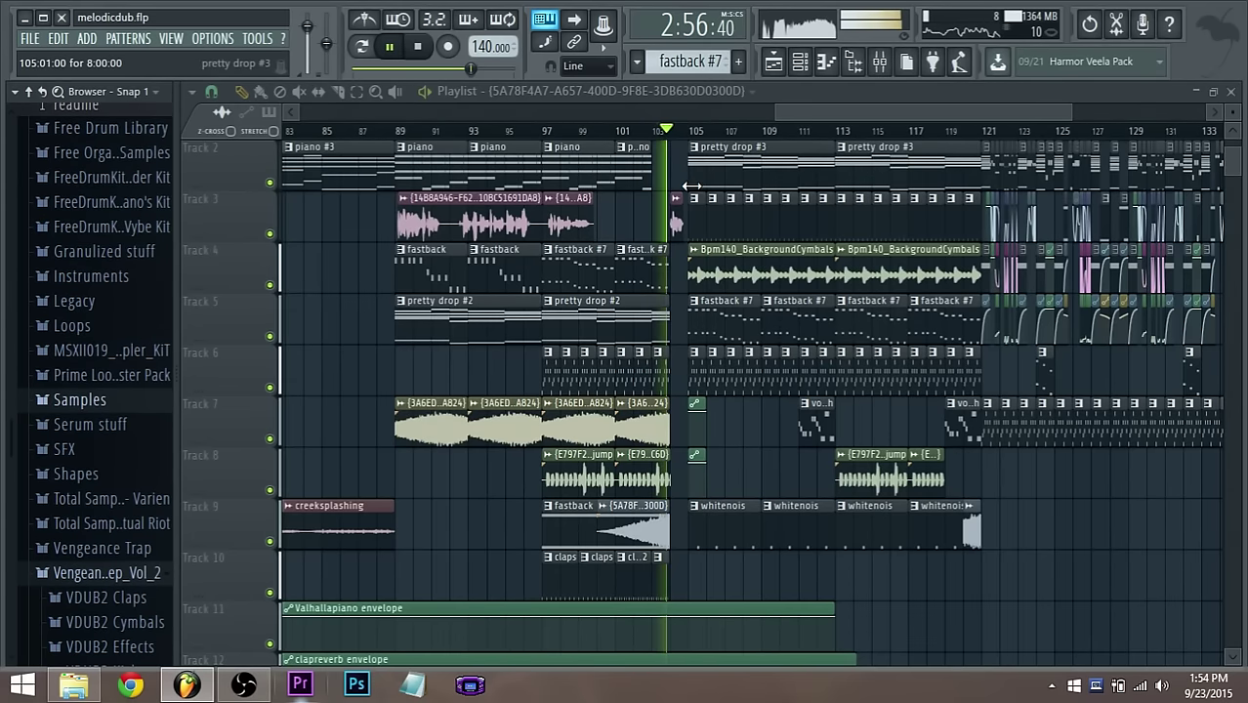
pyautogui.press('space')
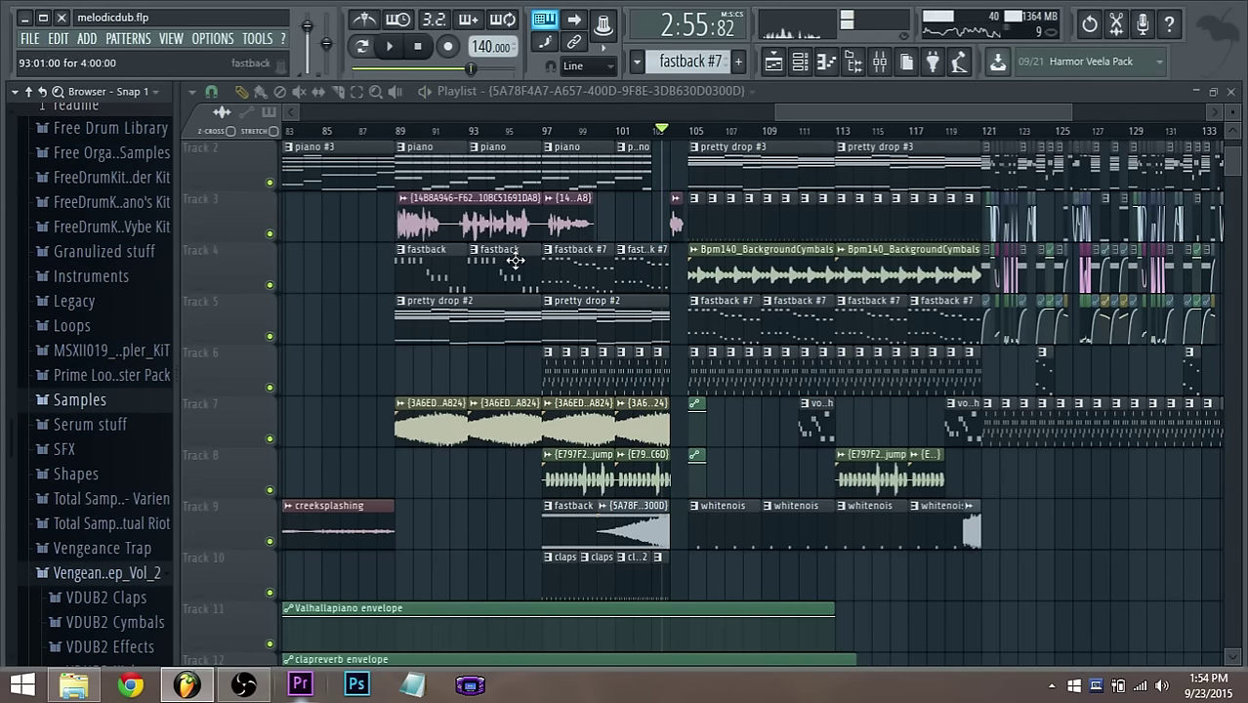
# Pick the drums #6 pattern from Track 1 and place a copy of it on Track 10 at bar 105
pyautogui.scroll(1, 607, 566)
pyautogui.scroll(3, 752, 488)
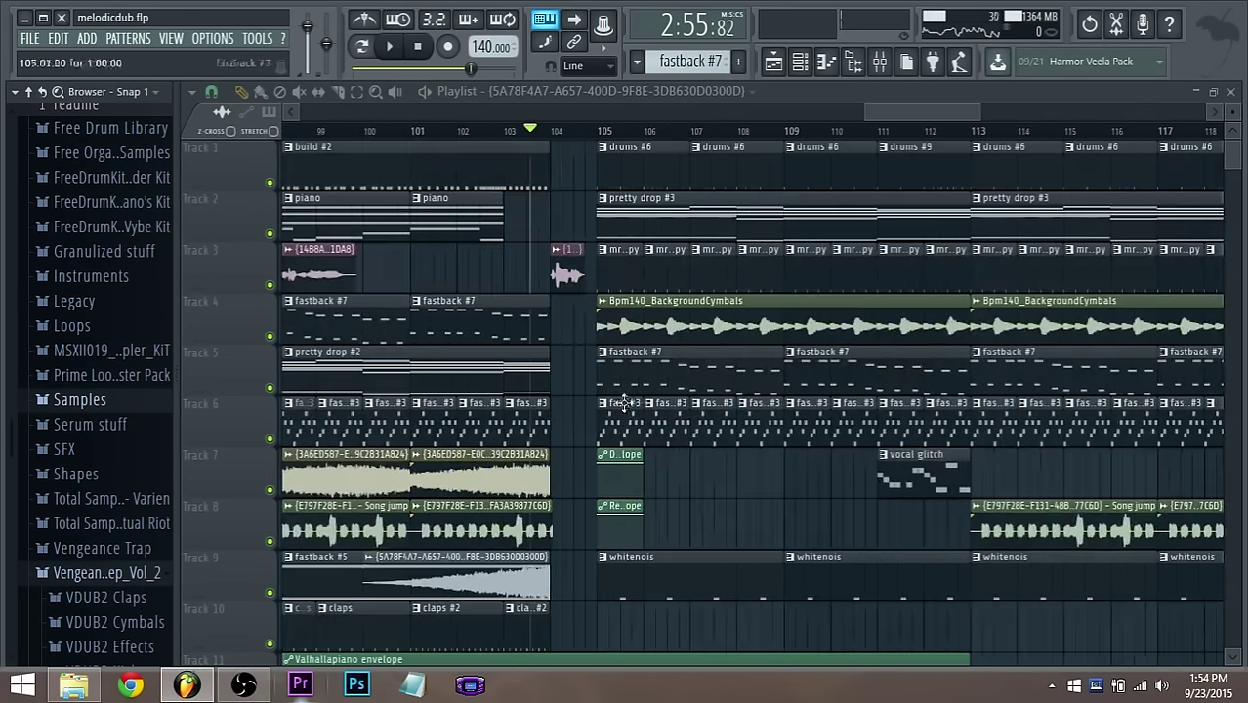
pyautogui.click(630, 148)
pyautogui.scroll(-1, 465, 294)
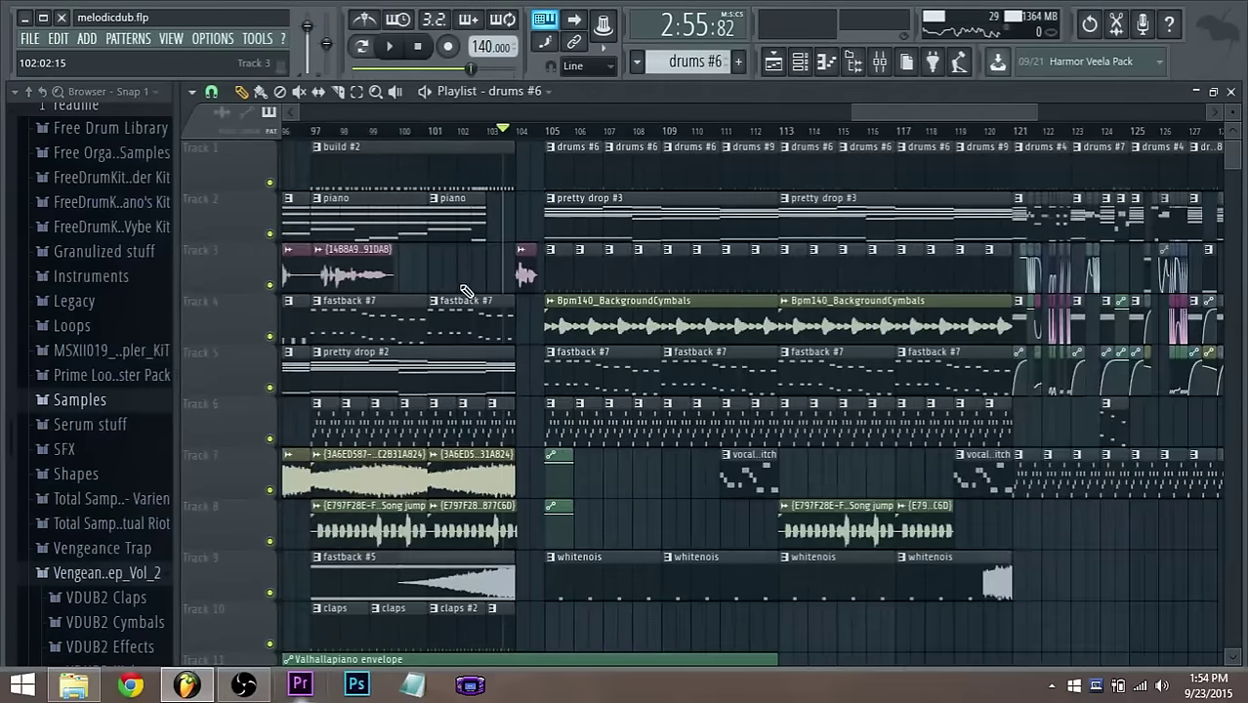
pyautogui.scroll(-3, 466, 293)
pyautogui.click(552, 487)
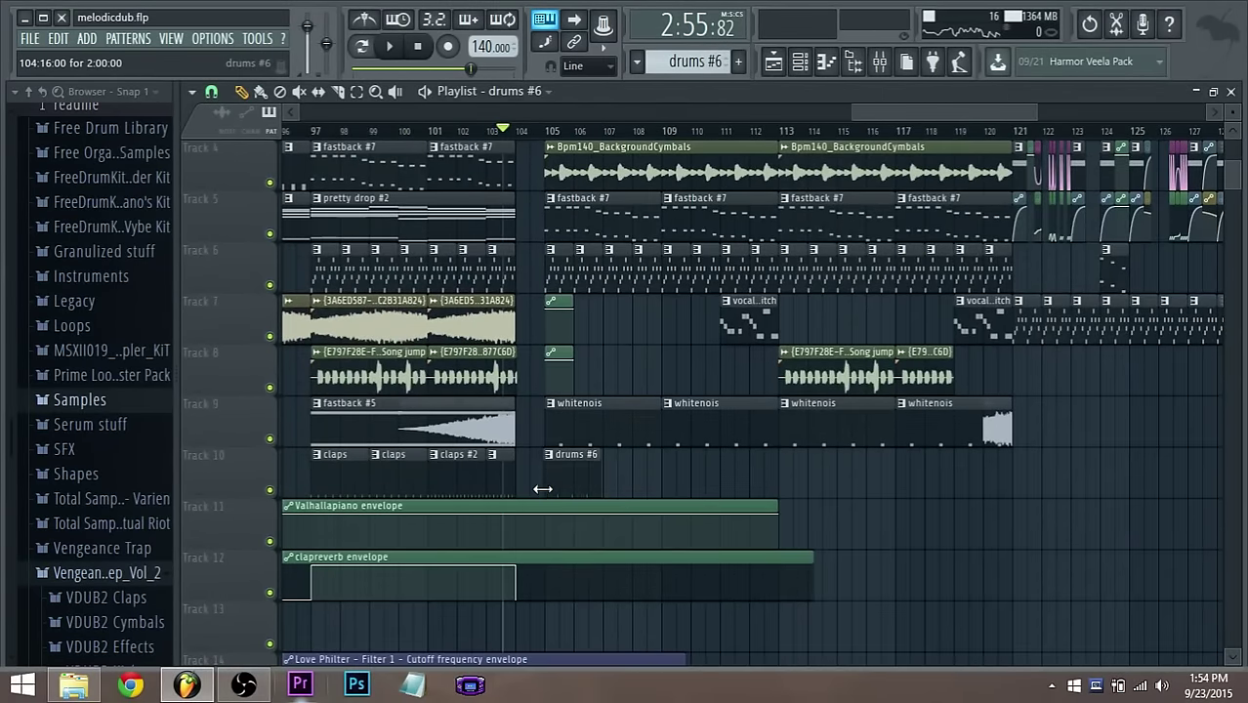
# Make the drums #6 clip on Track 10 at bar 105 a unique pattern
pyautogui.scroll(2, 545, 485)
pyautogui.click(536, 456)
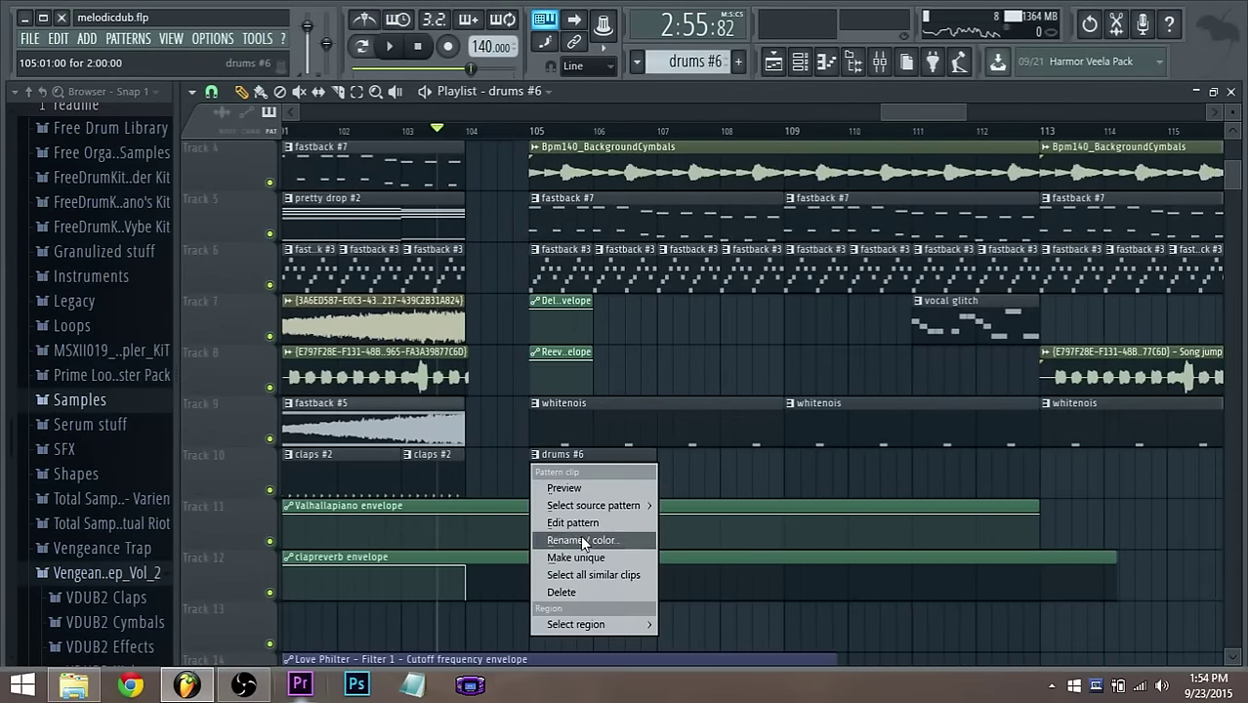
pyautogui.click(577, 561)
# Reduce the new drum pattern to Kick_Dubstep02 hits on steps 1 and 2 and one snare hit on step 3
pyautogui.doubleClick(567, 467)
pyautogui.scroll(-2, 506, 470)
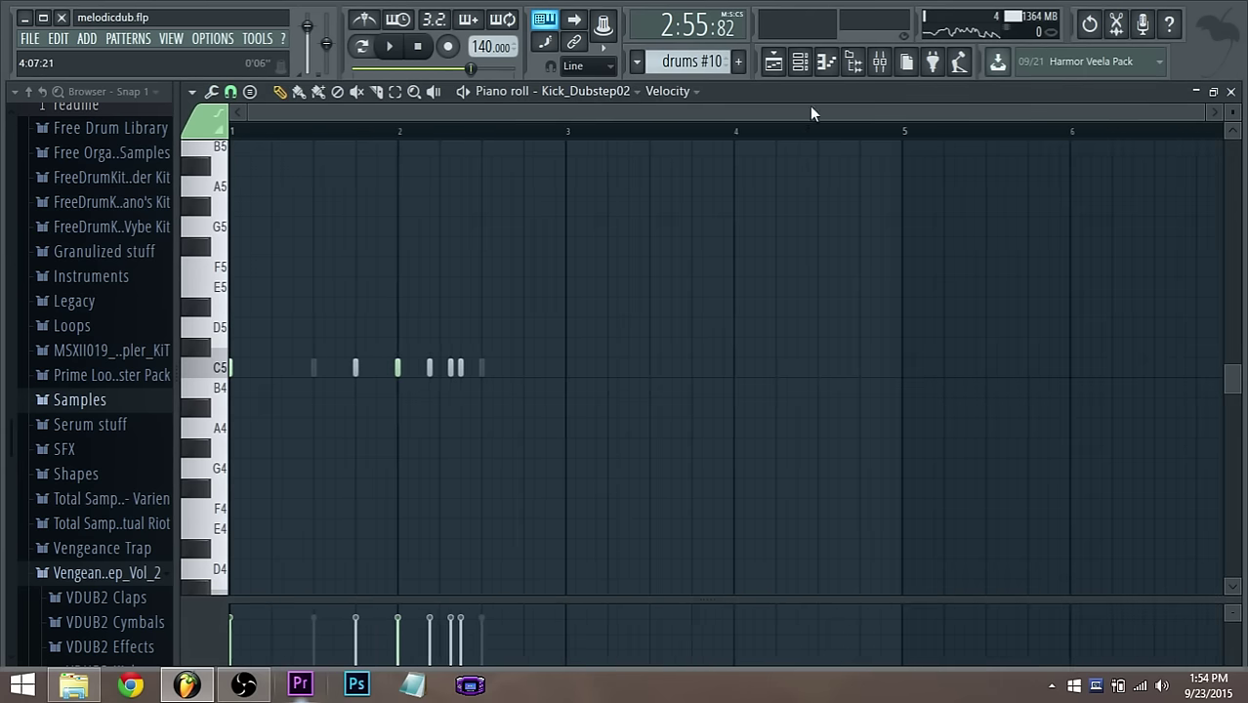
pyautogui.click(800, 63)
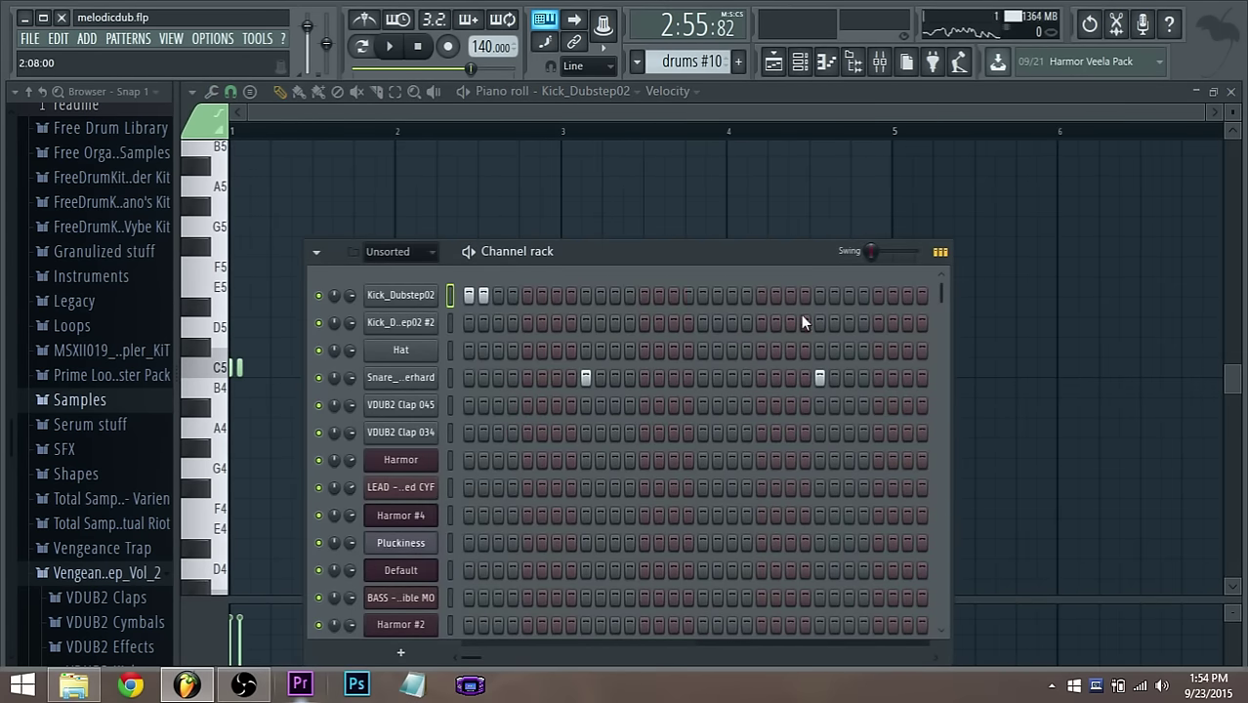
pyautogui.click(820, 378)
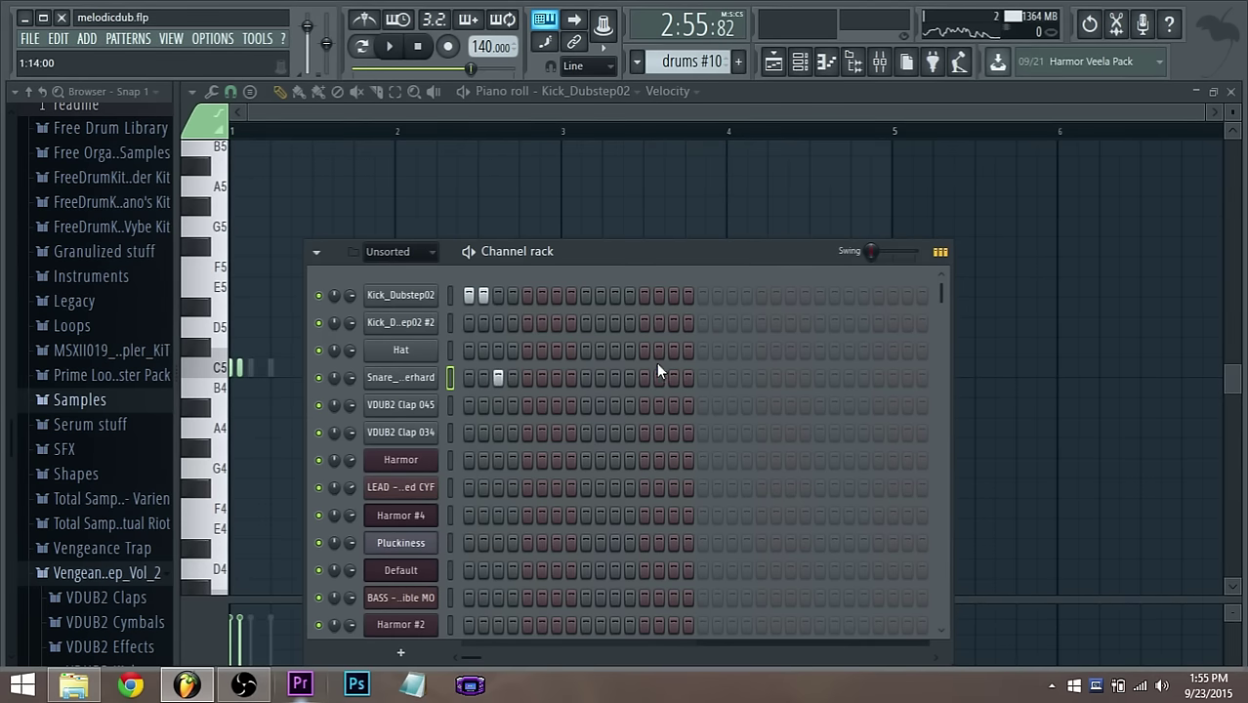
# Examine the drums #10 clip at bar 105 and check which channels and steps the pattern uses
pyautogui.click(772, 60)
pyautogui.scroll(2, 501, 438)
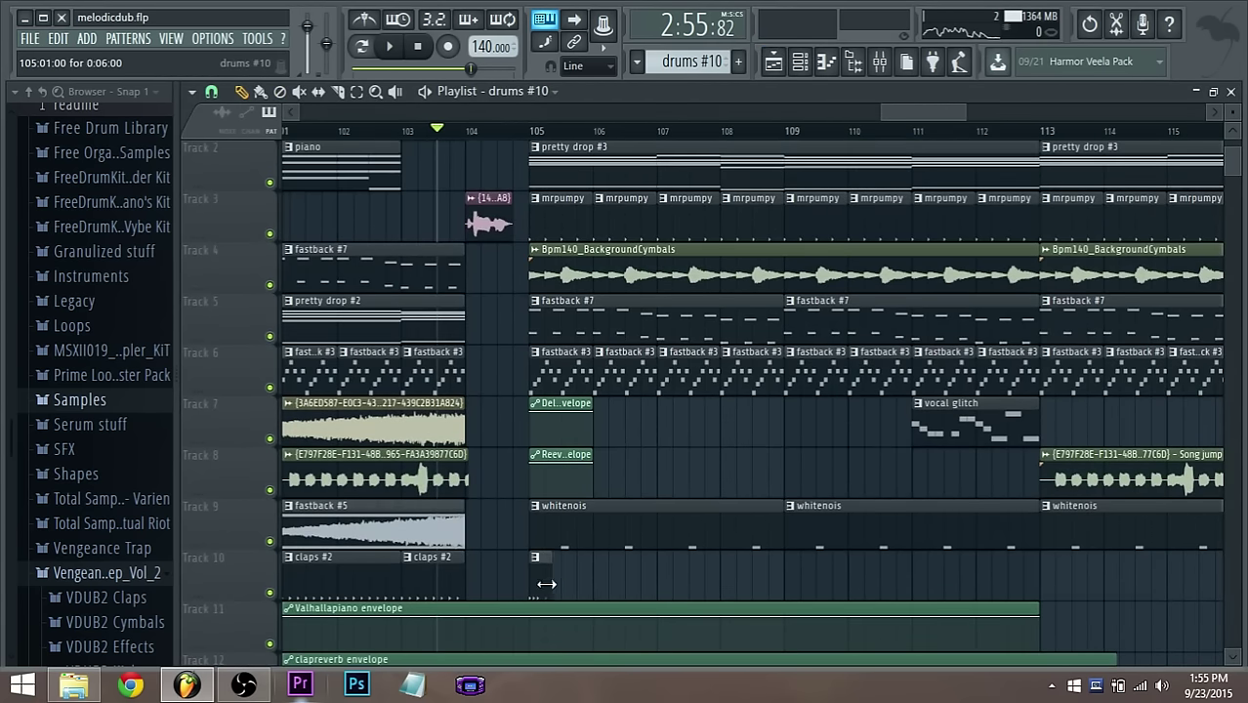
pyautogui.doubleClick(536, 587)
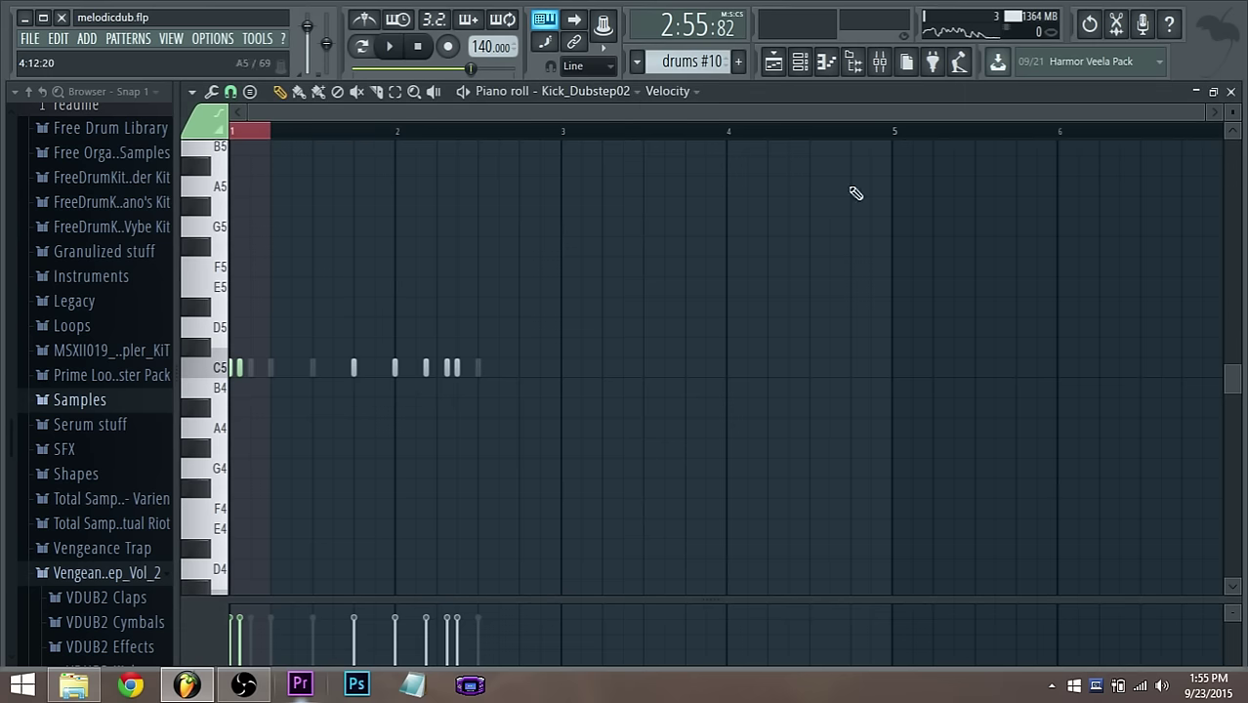
pyautogui.click(801, 62)
pyautogui.scroll(-8, 577, 405)
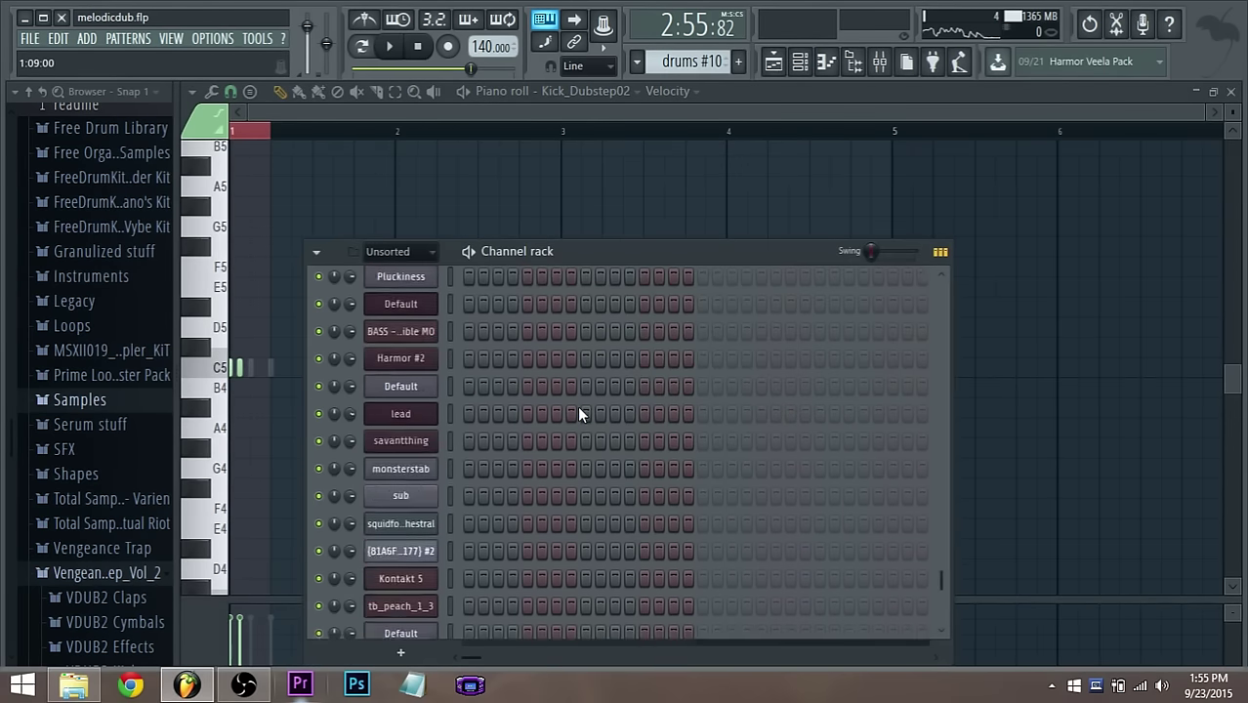
pyautogui.scroll(8, 572, 401)
pyautogui.scroll(1, 570, 398)
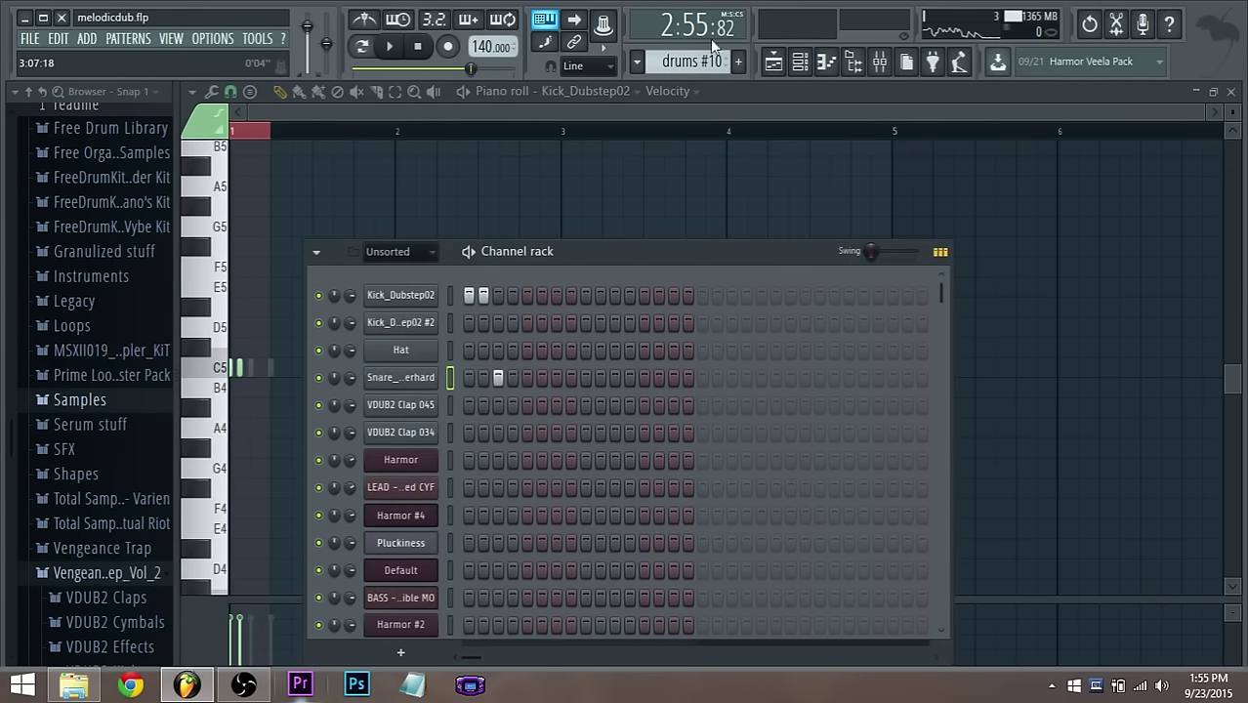
# Shorten the drums #10 clip on Track 10 to four steps, place it at 104:13:00, and play the transition
pyautogui.click(773, 62)
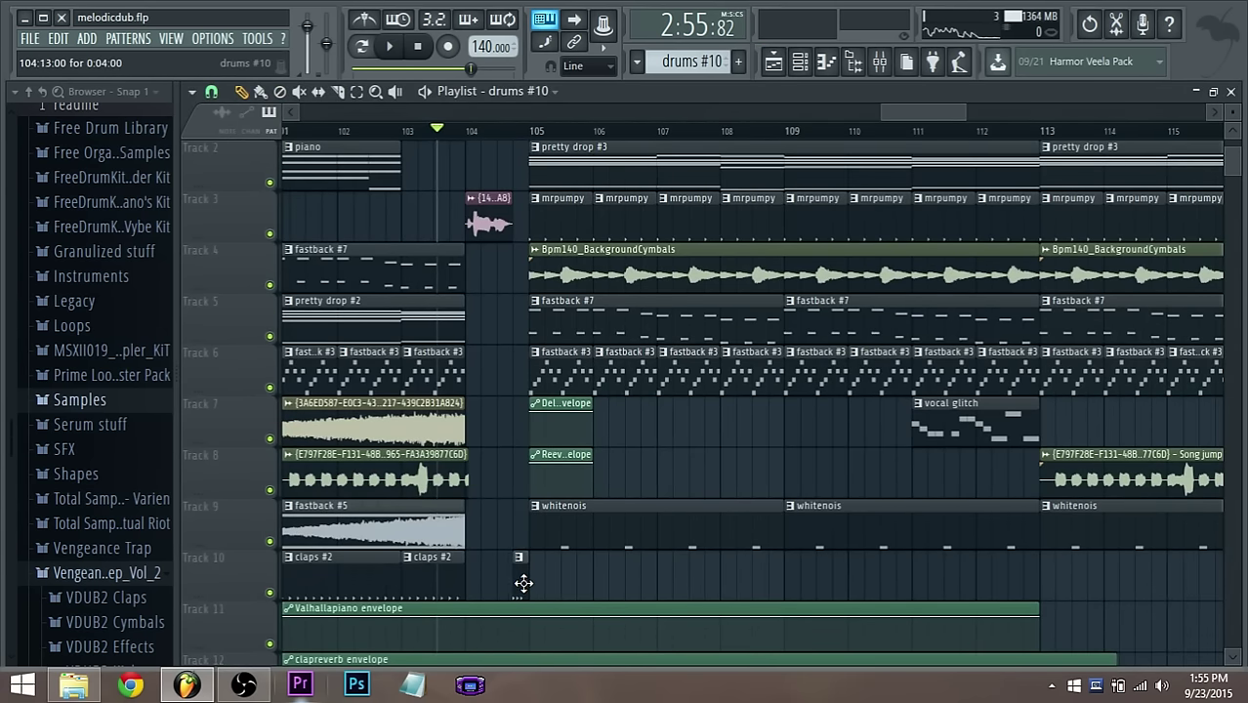
pyautogui.press('space')
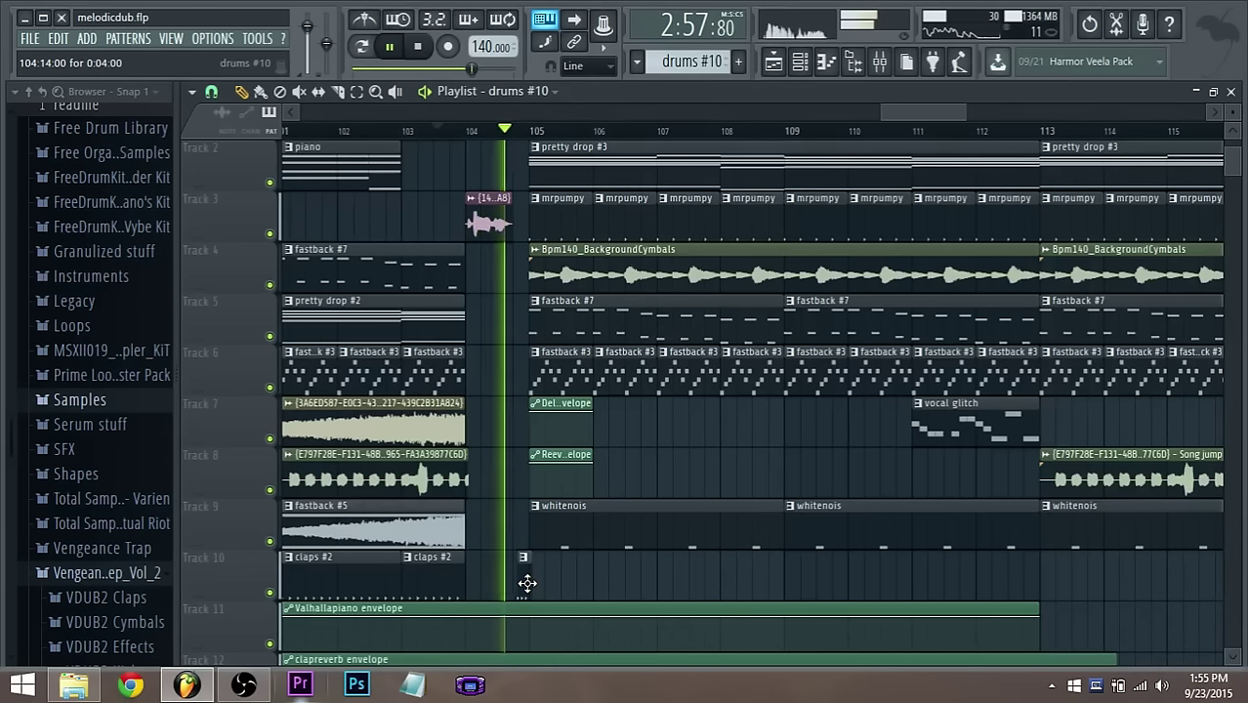
pyautogui.moveTo(528, 583); pyautogui.dragTo(521, 586)
pyautogui.press('space')
pyautogui.press('space')
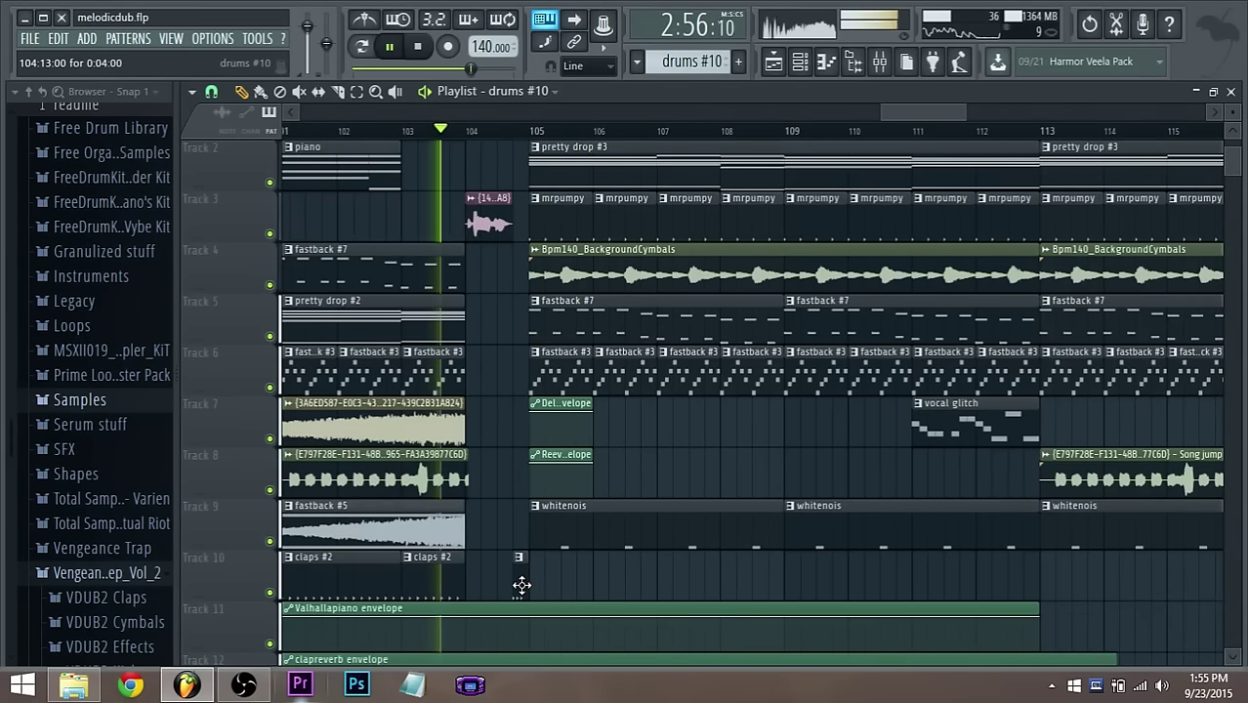
# Try Kick_Dubstep02 hits on steps 3 and 4 and the snare on step 5 in drums #10, and play the transition
pyautogui.doubleClick(522, 585)
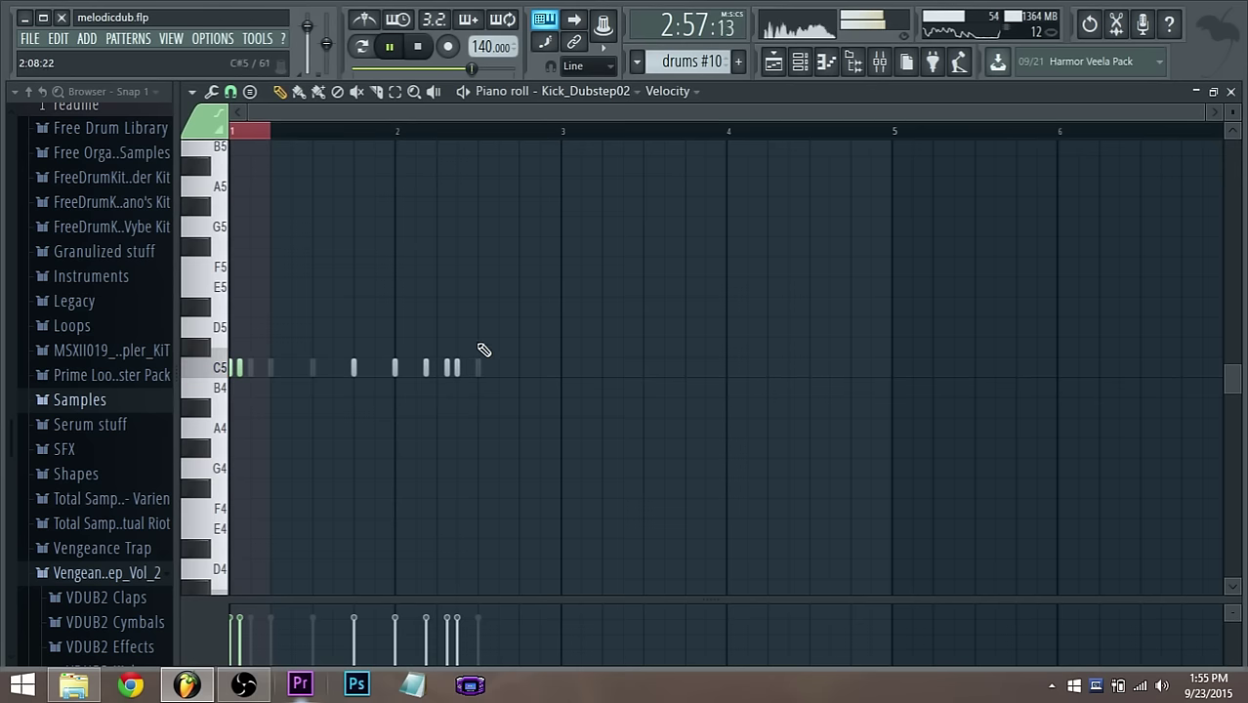
pyautogui.click(807, 63)
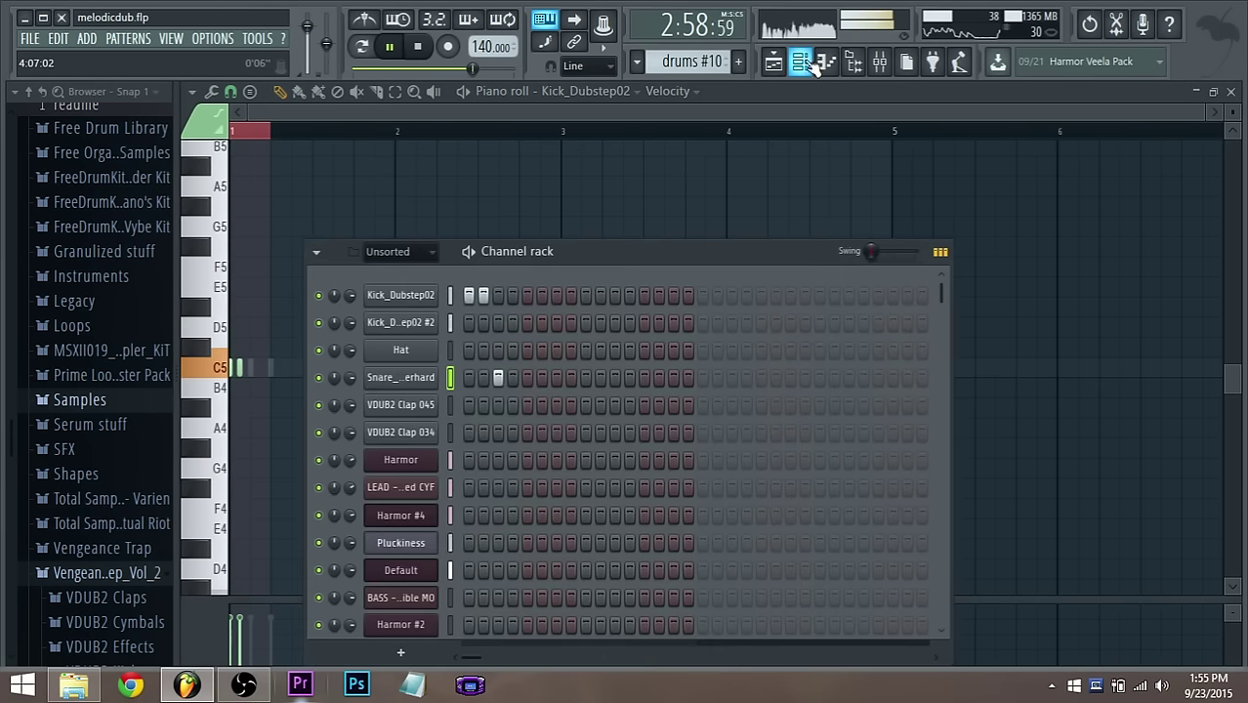
pyautogui.click(499, 295)
pyautogui.click(512, 295)
pyautogui.click(499, 377)
pyautogui.click(528, 377)
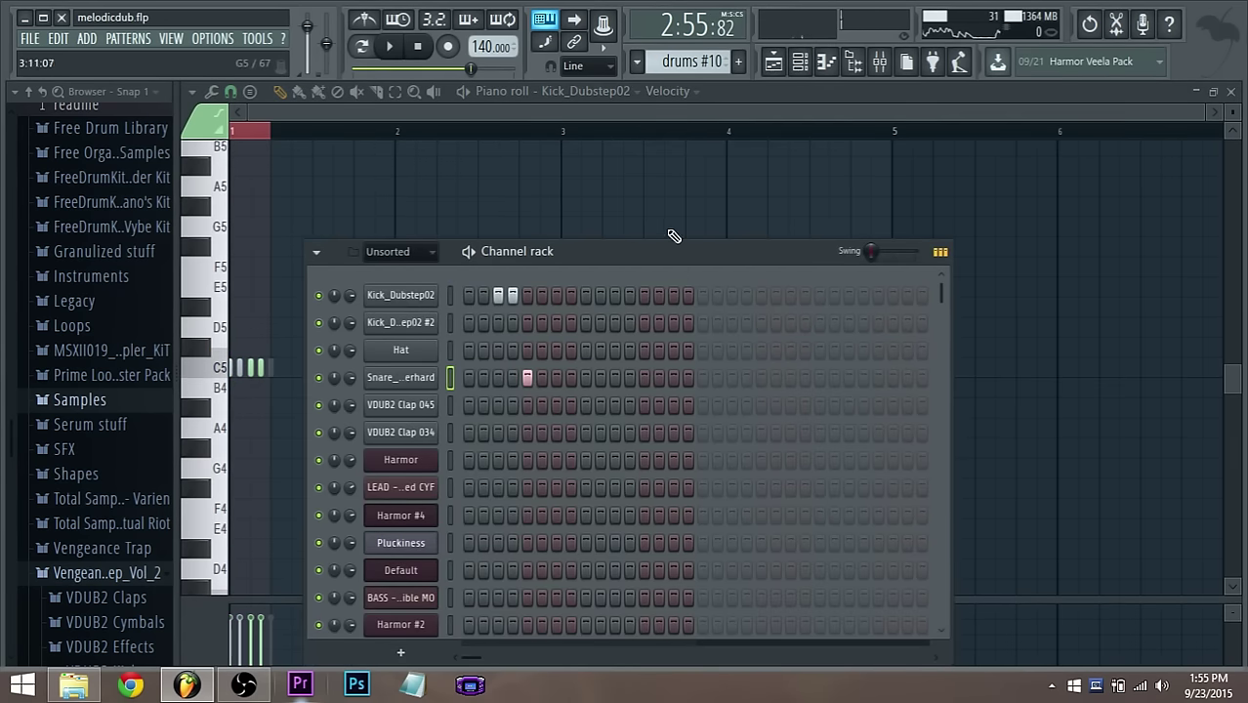
pyautogui.press('space')
# Edit the Kick_Dubstep02 notes with 1/2 step snapping, leaving only two hits half a step apart at the pattern's start
pyautogui.rightClick(434, 305)
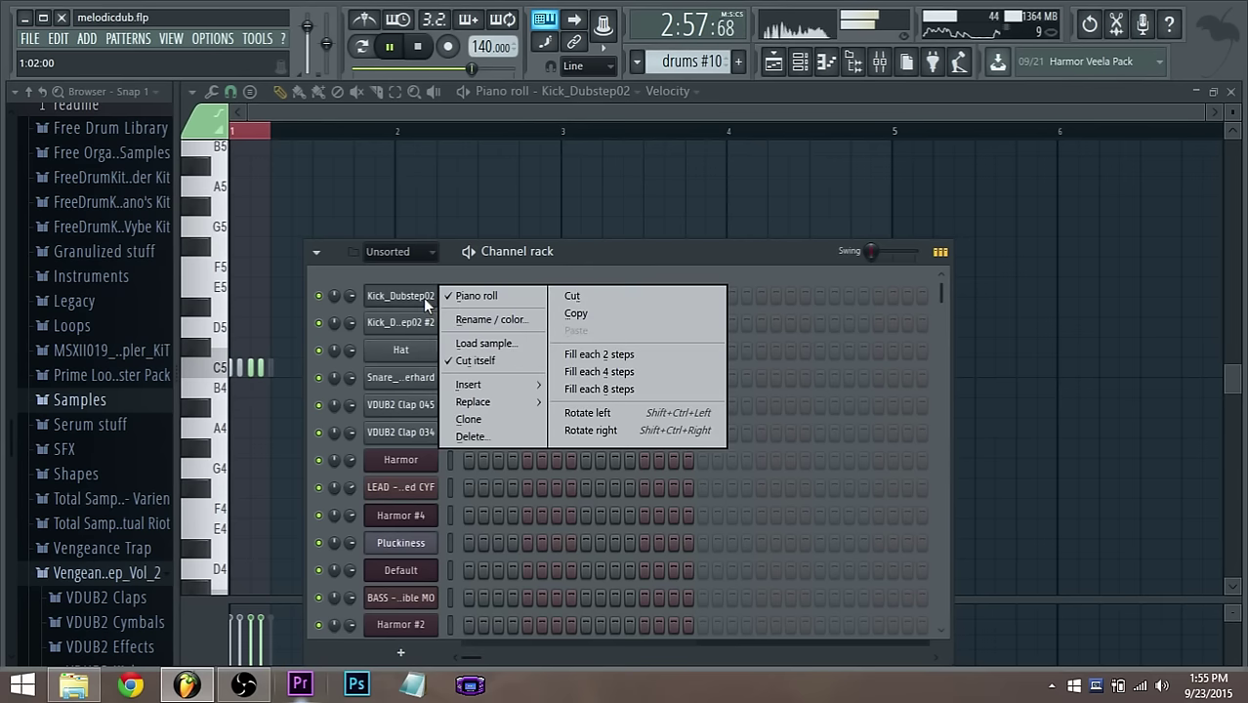
pyautogui.click(427, 306)
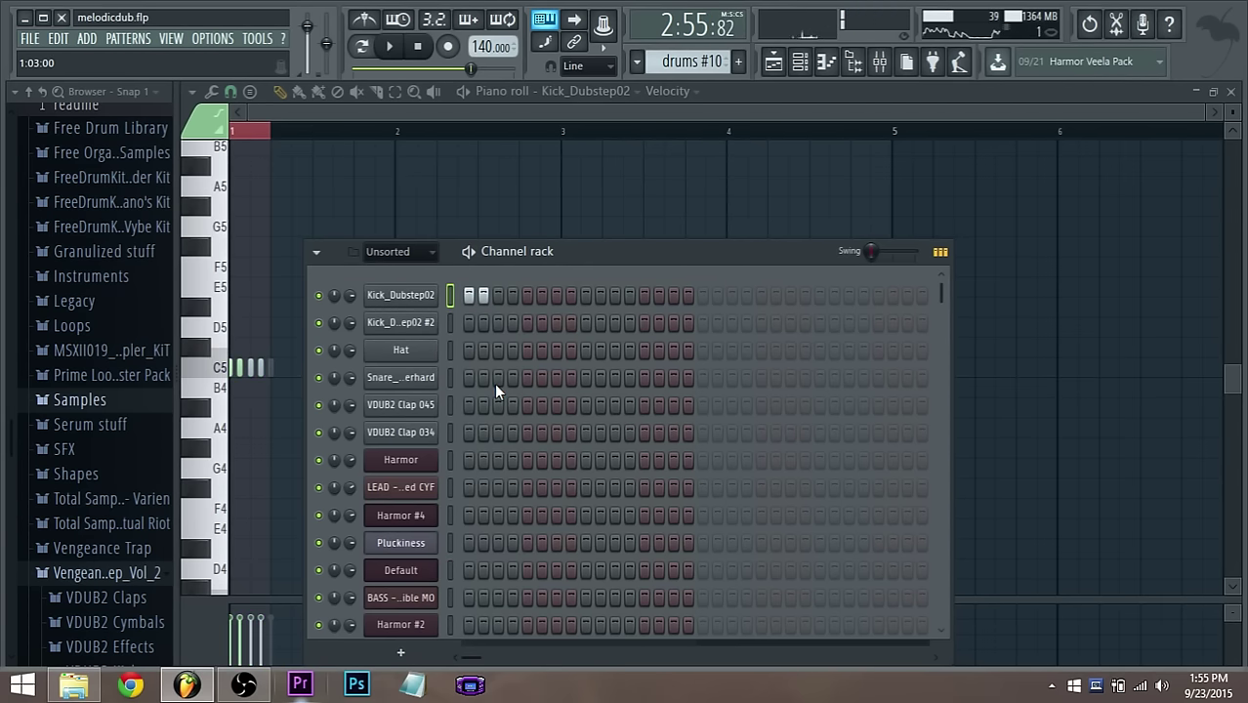
pyautogui.rightClick(431, 309)
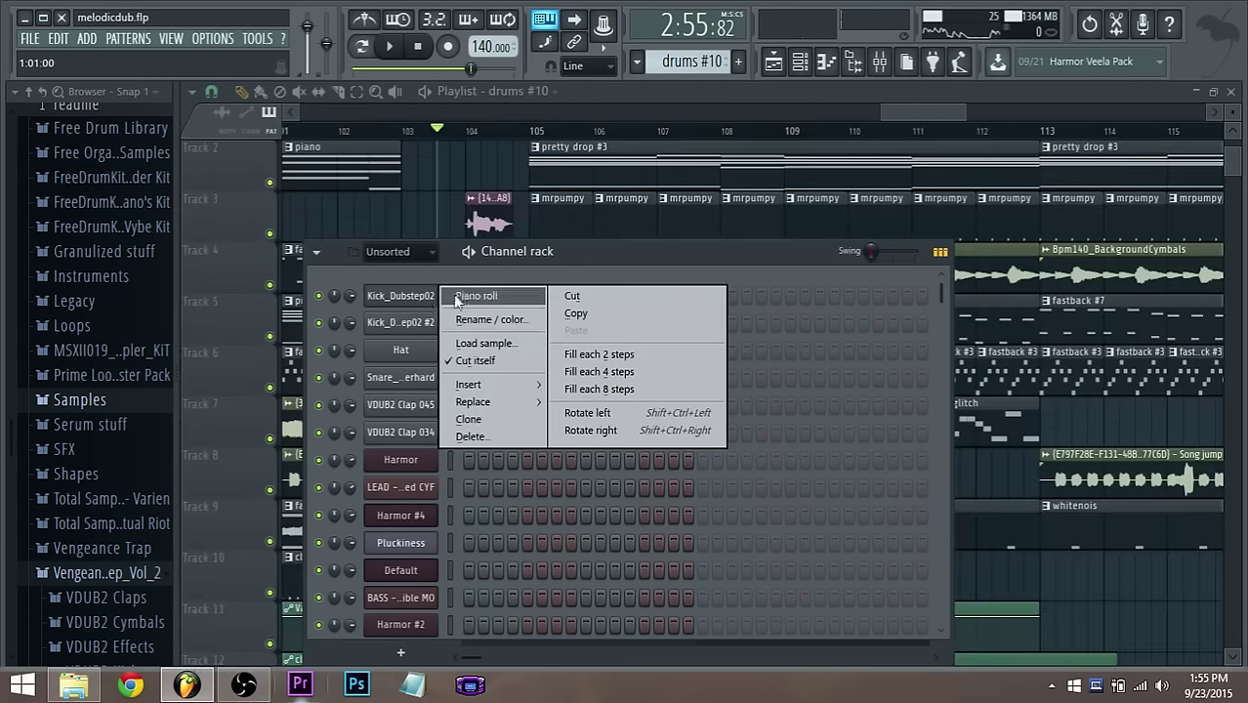
pyautogui.click(476, 297)
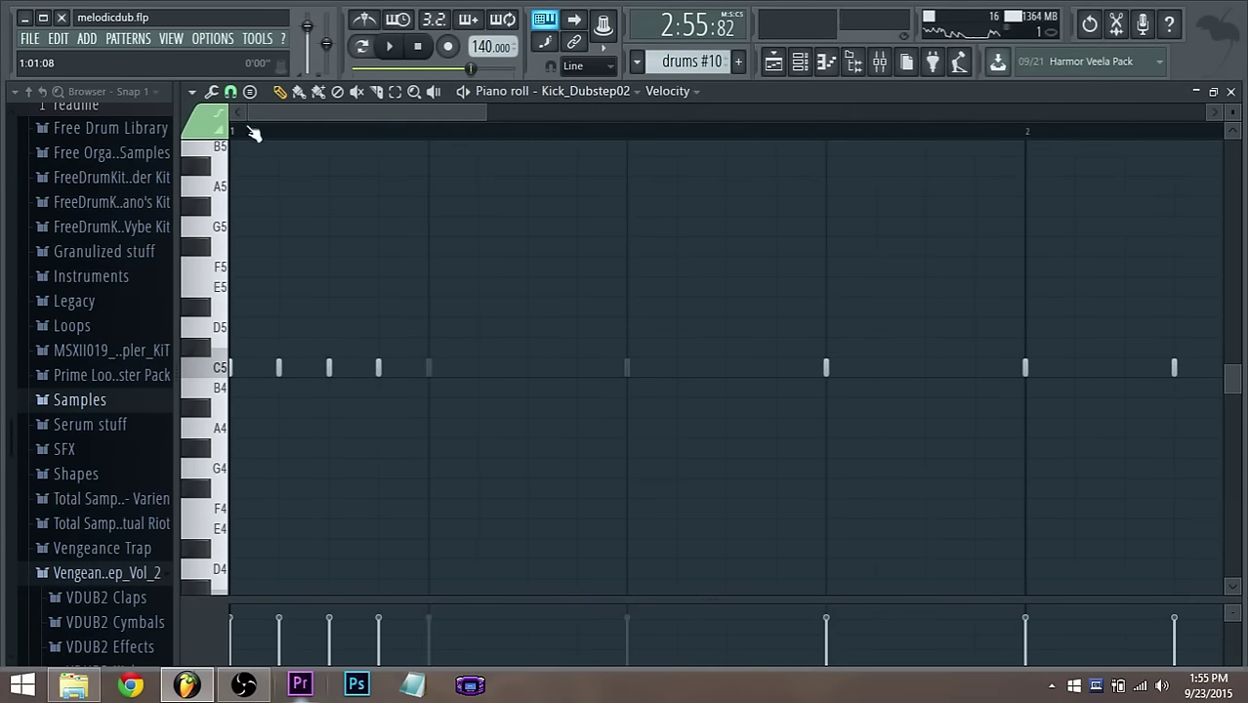
pyautogui.click(230, 93)
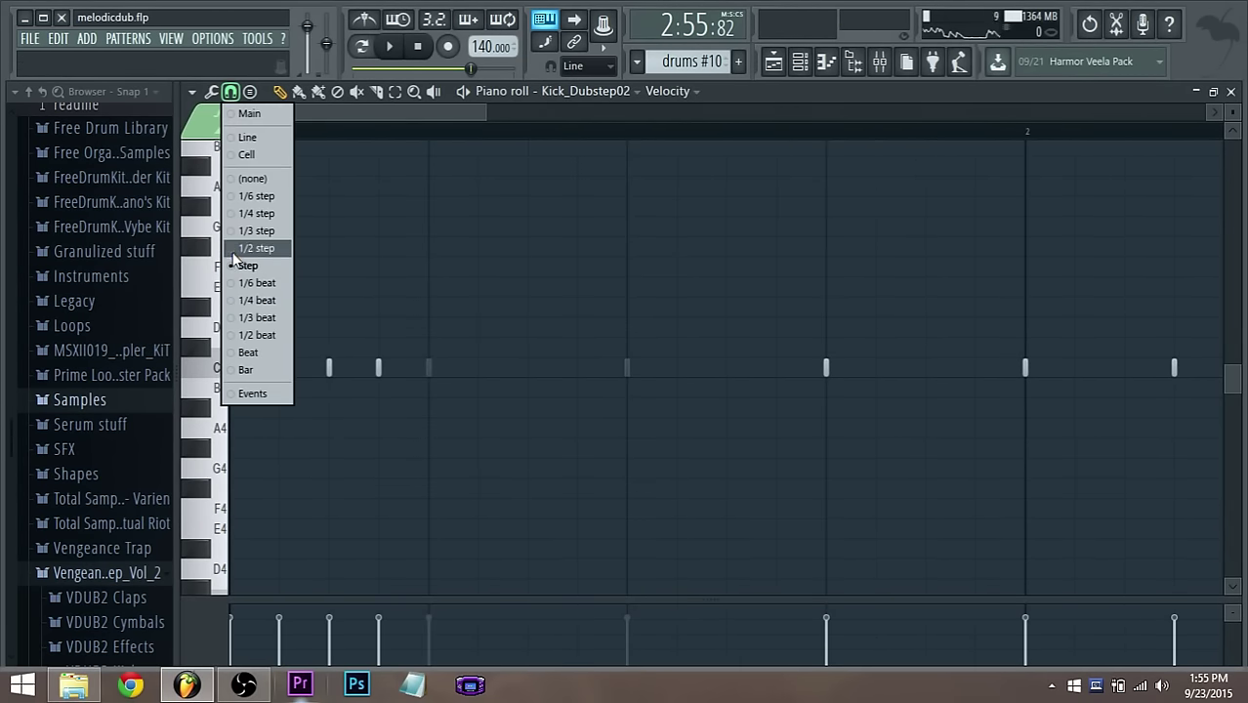
pyautogui.click(234, 252)
pyautogui.click(244, 365)
pyautogui.scroll(-6, 290, 370)
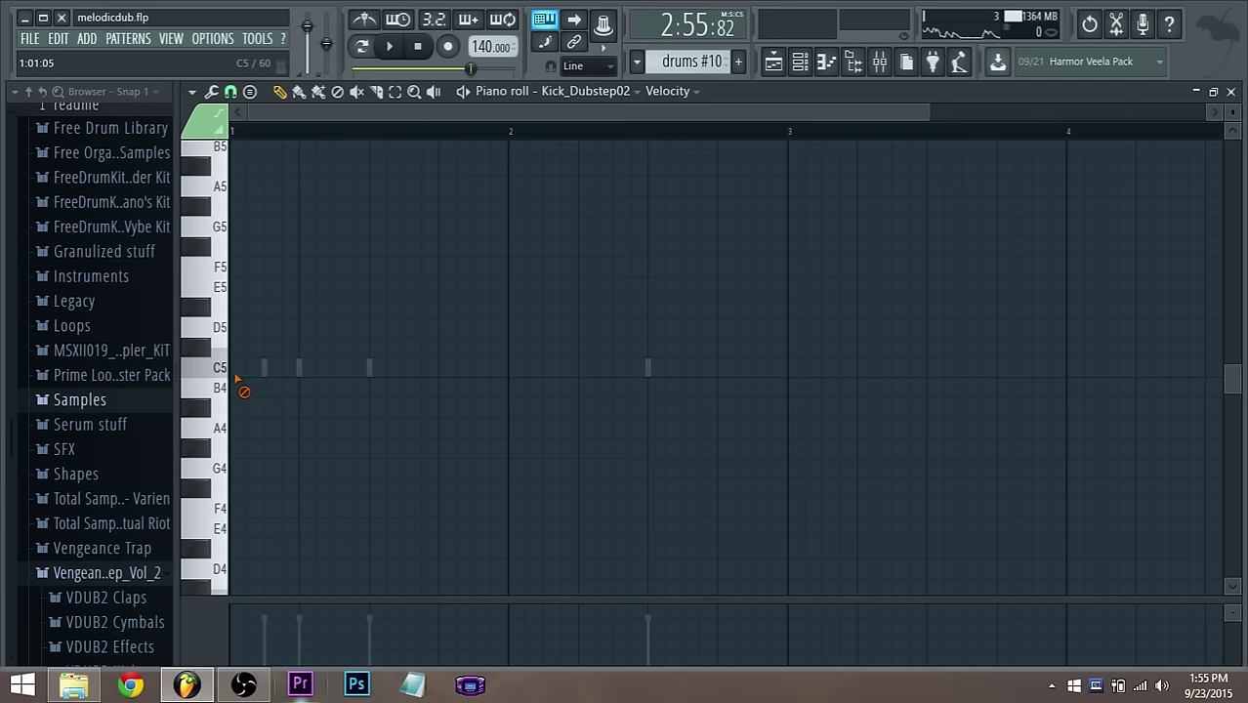
pyautogui.click(238, 368)
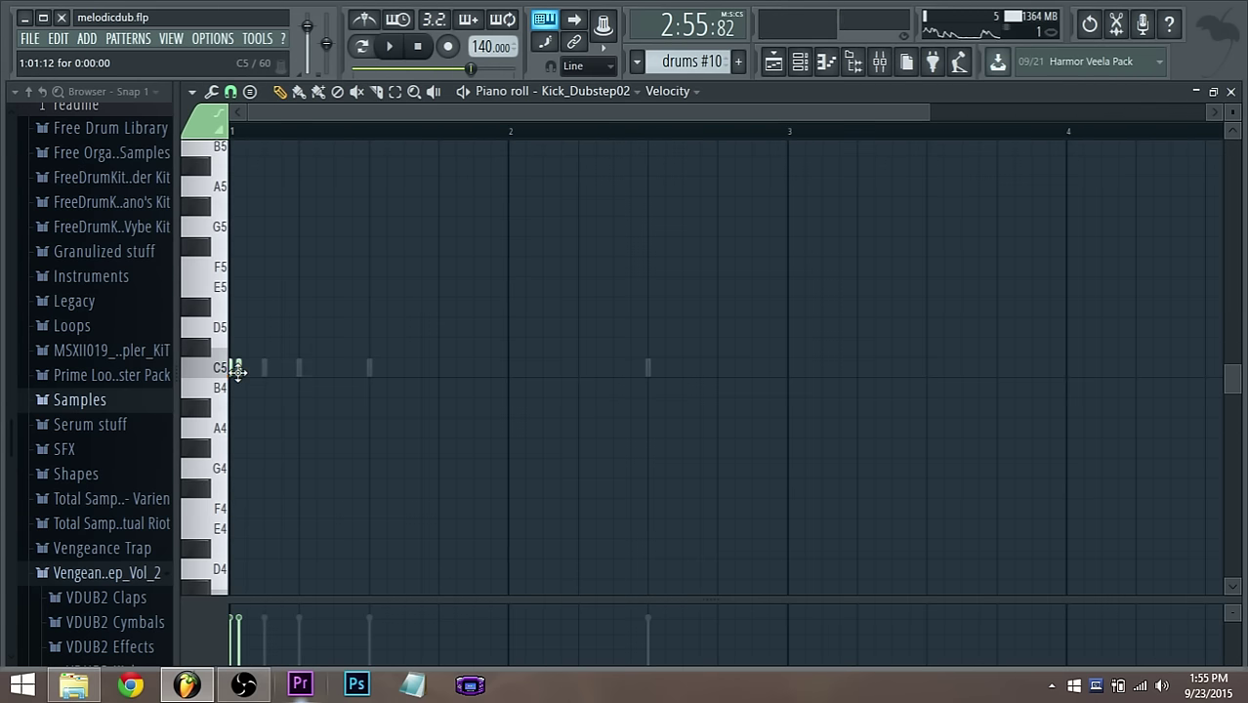
# Audition drums #10 in pattern mode and add a snare hit on step 2
pyautogui.click(364, 47)
pyautogui.press('space')
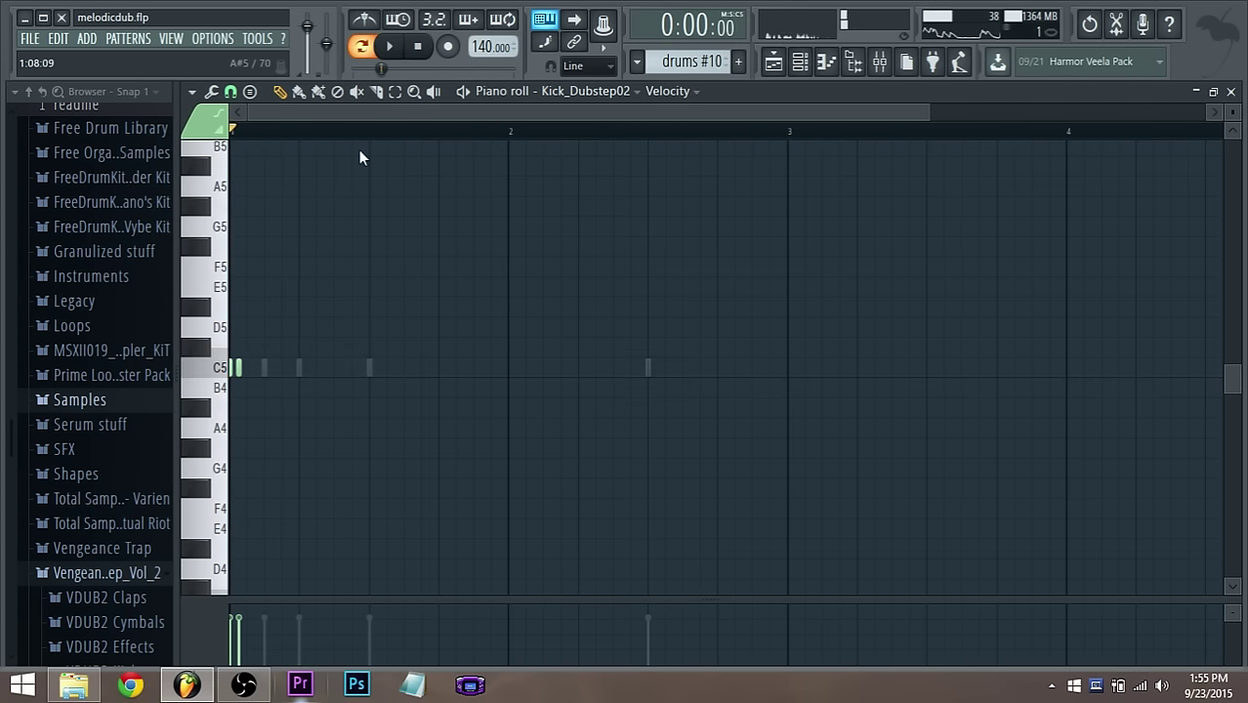
pyautogui.press('space')
pyautogui.press('space')
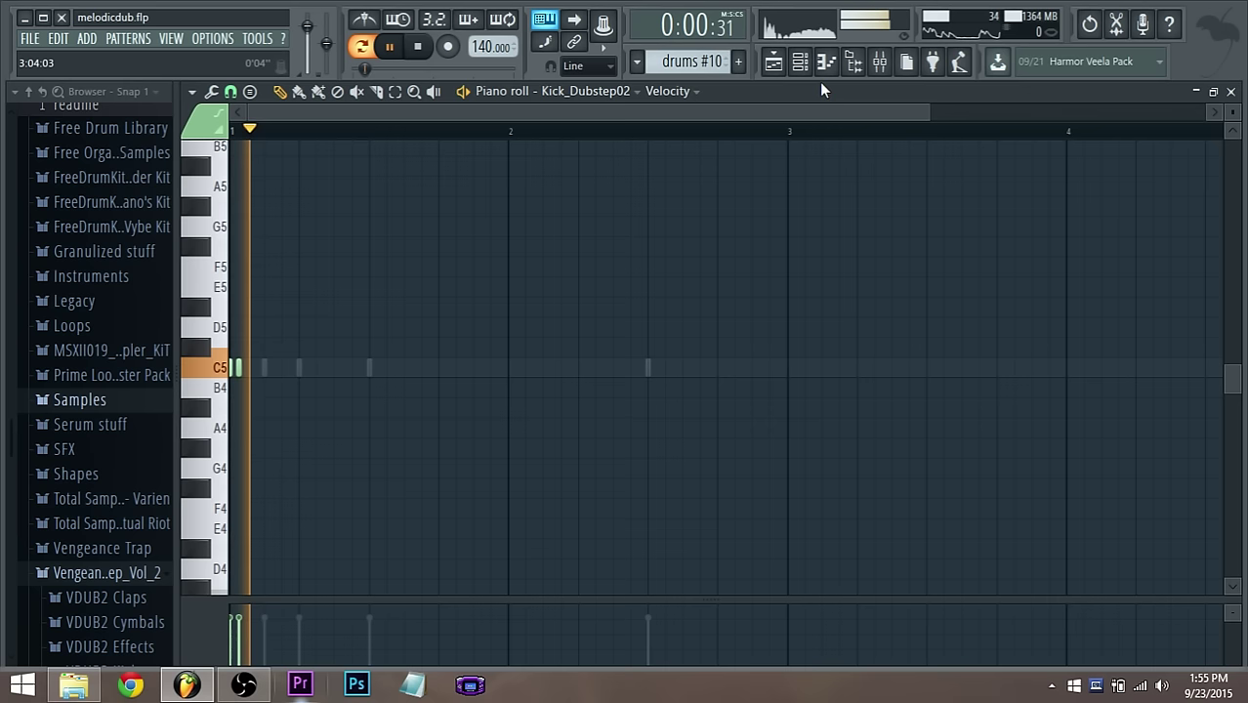
pyautogui.click(799, 60)
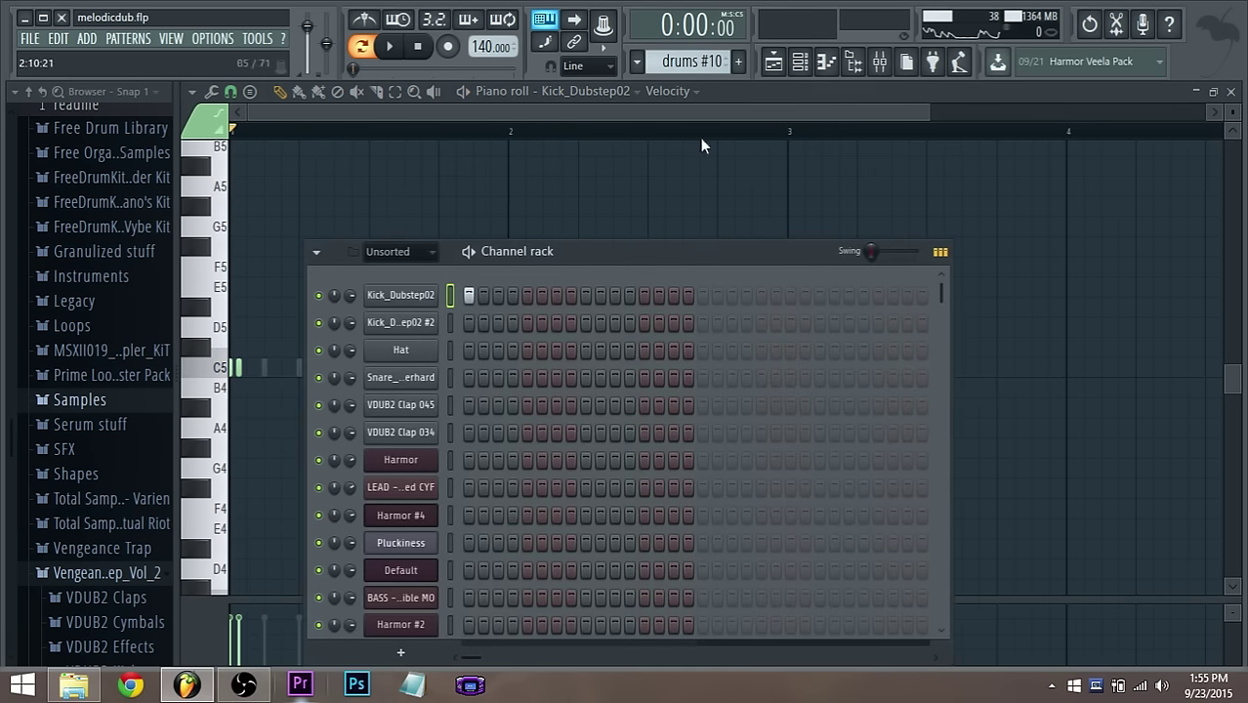
pyautogui.click(483, 377)
pyautogui.press('space')
pyautogui.press('space')
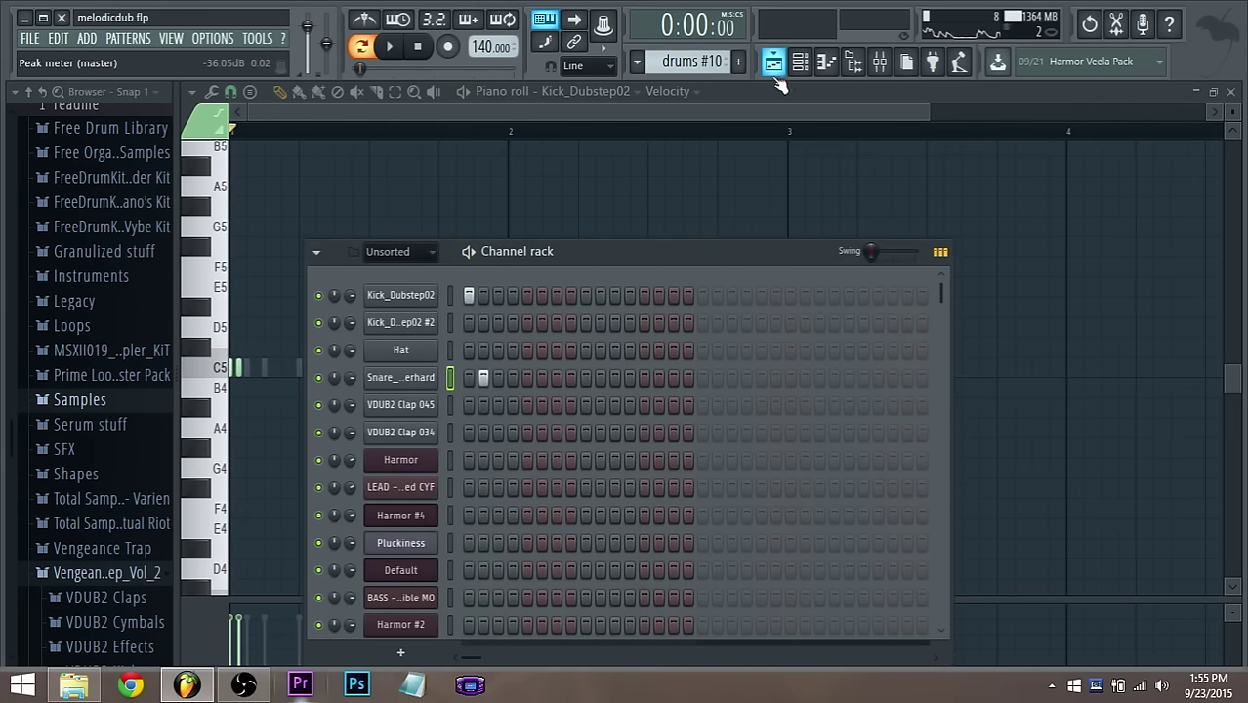
pyautogui.press('space')
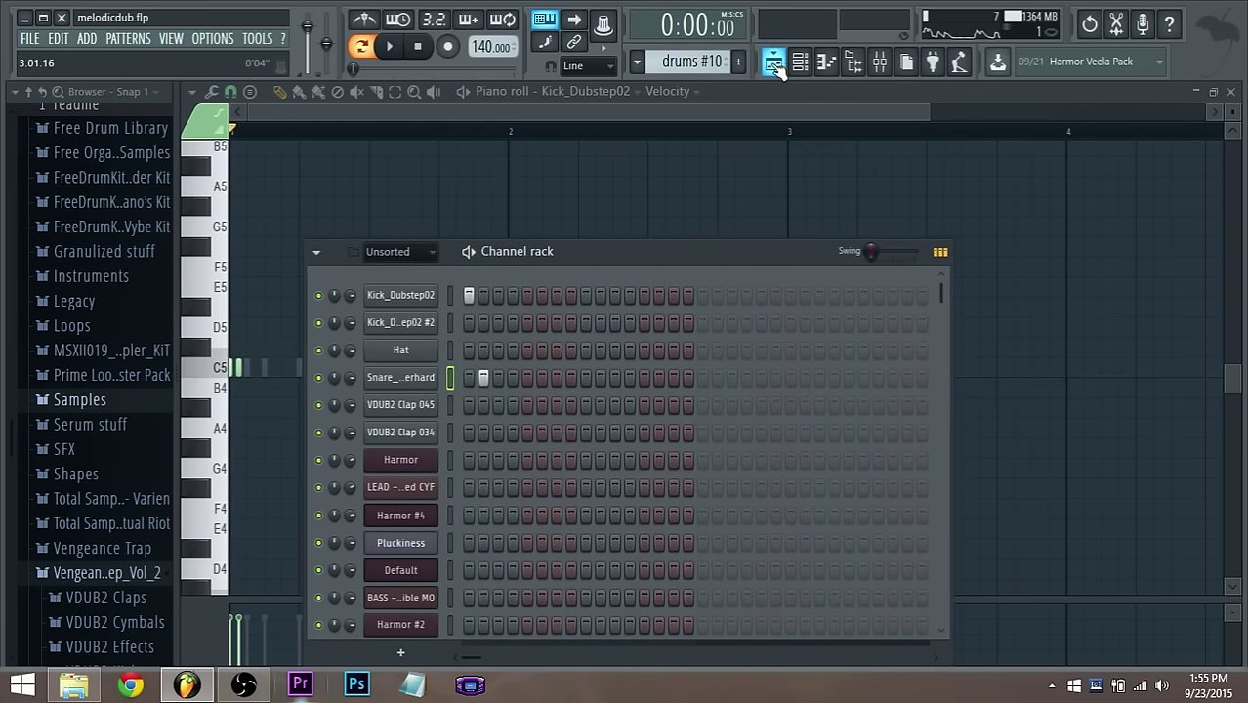
# Switch back to song mode in the playlist and play the fill leading into bar 105
pyautogui.click(774, 64)
pyautogui.press('space')
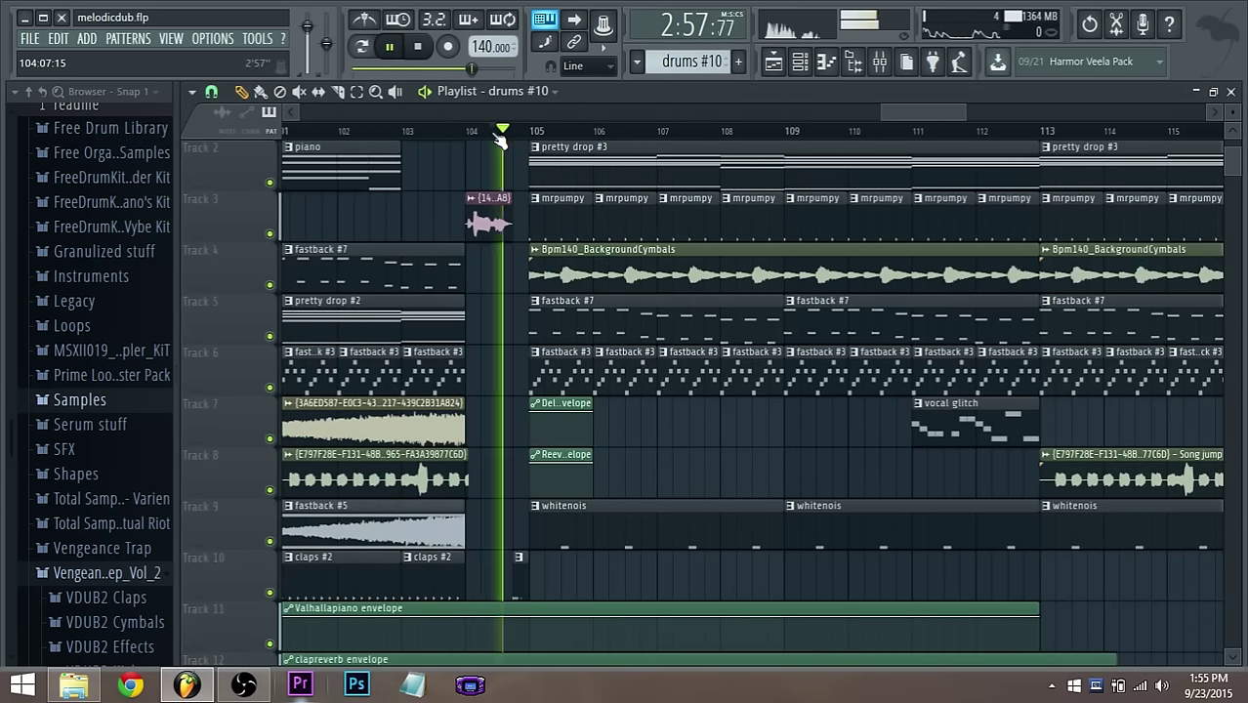
pyautogui.press('space')
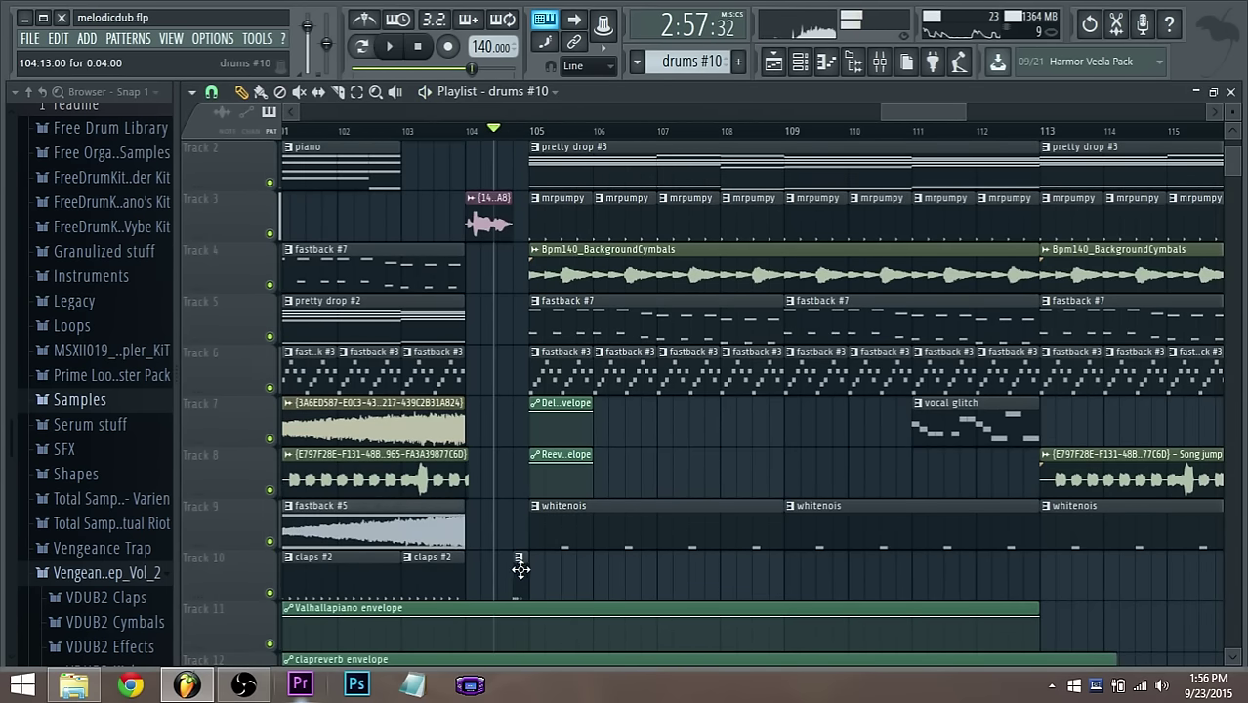
pyautogui.press('space')
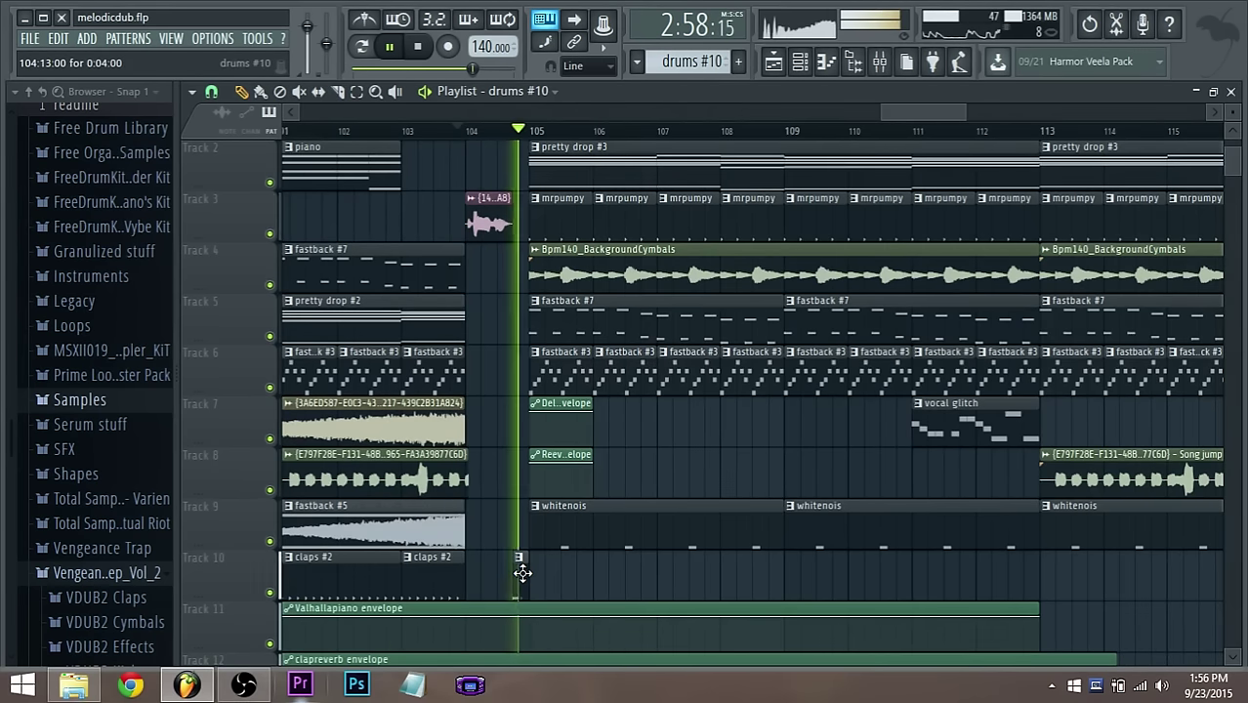
pyautogui.press('space')
# Move both Kick_Dubstep02 notes one step later and put the snare hit on step 3 in drums #10
pyautogui.doubleClick(518, 591)
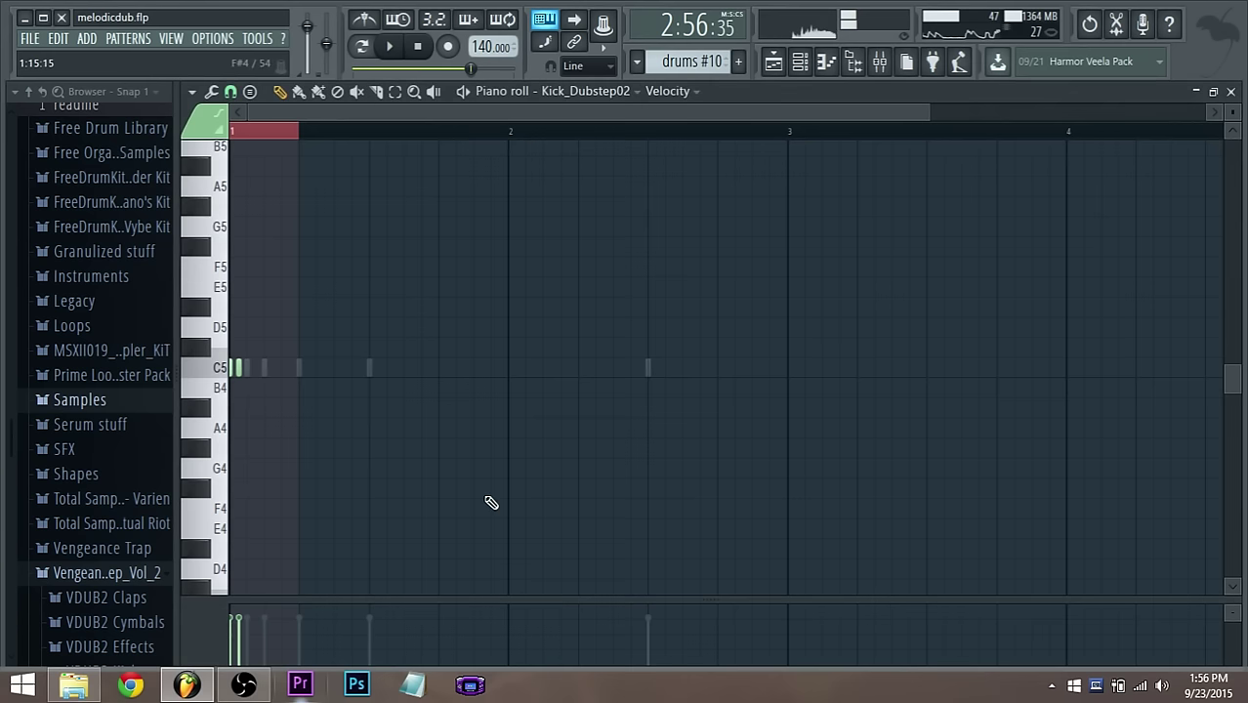
pyautogui.moveTo(320, 411); pyautogui.dragTo(231, 371)
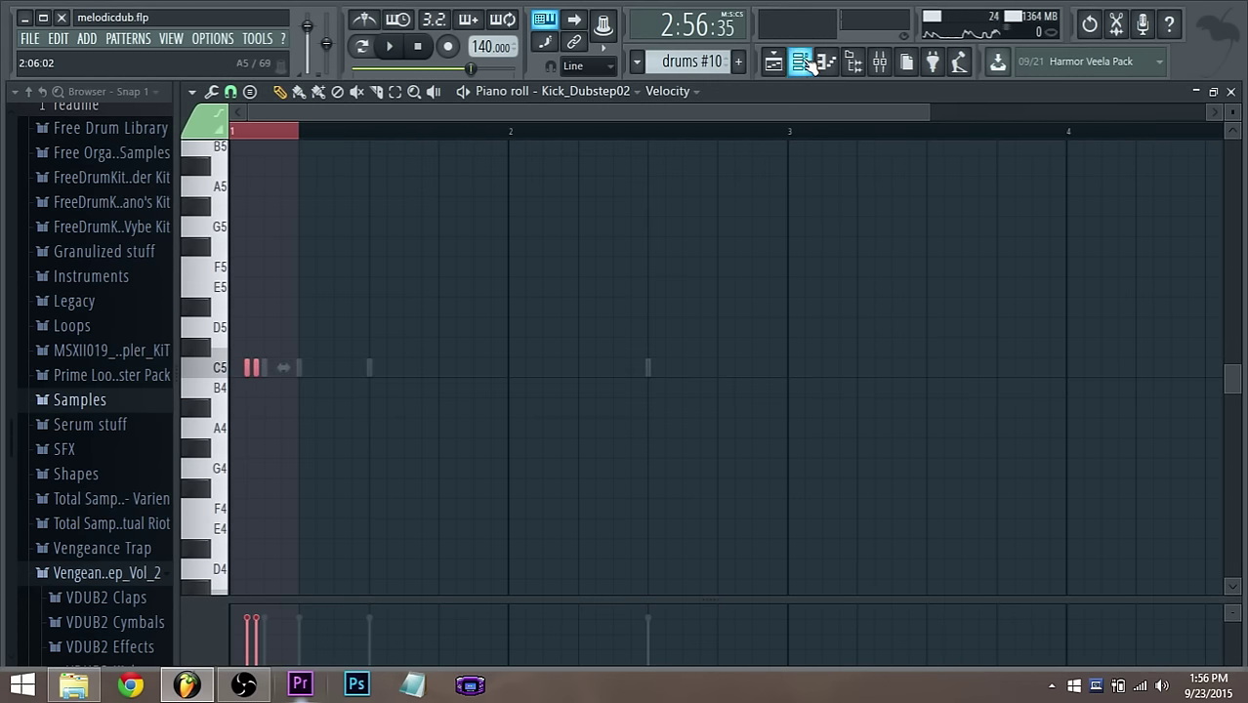
pyautogui.click(800, 63)
pyautogui.click(496, 379)
# Play the revised fill into the drop at bar 105 and view the wider arrangement
pyautogui.press('space')
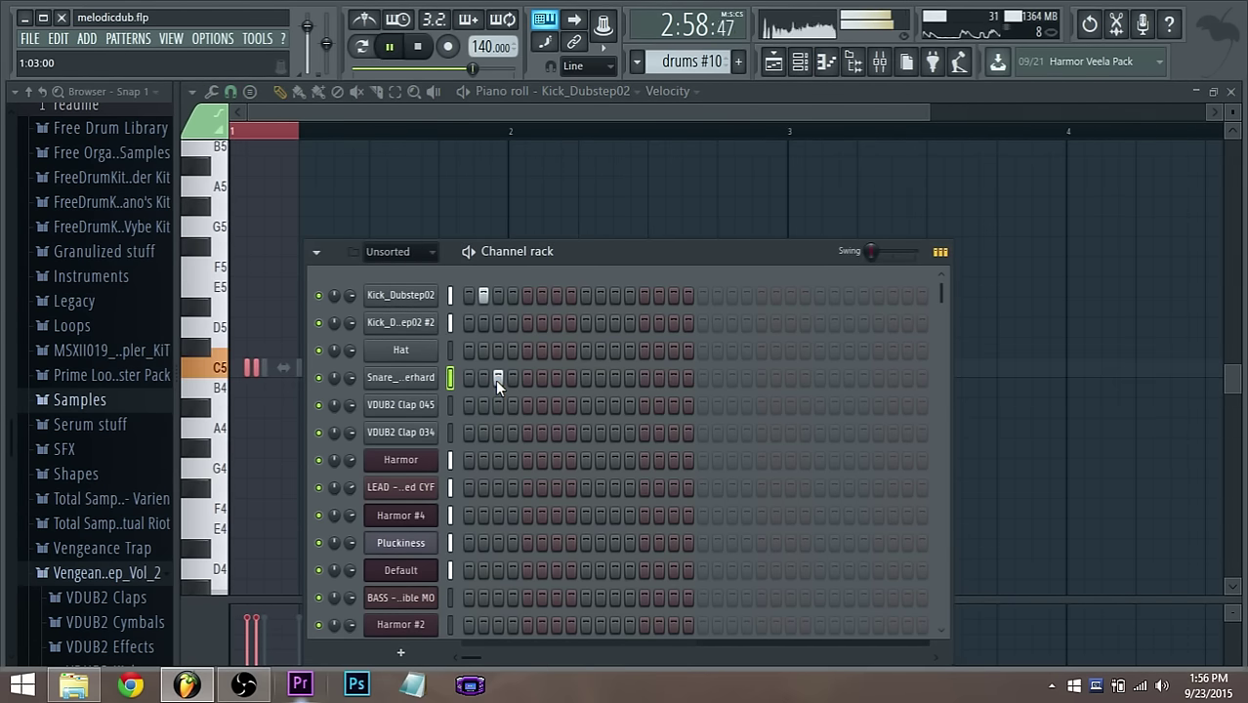
pyautogui.click(772, 62)
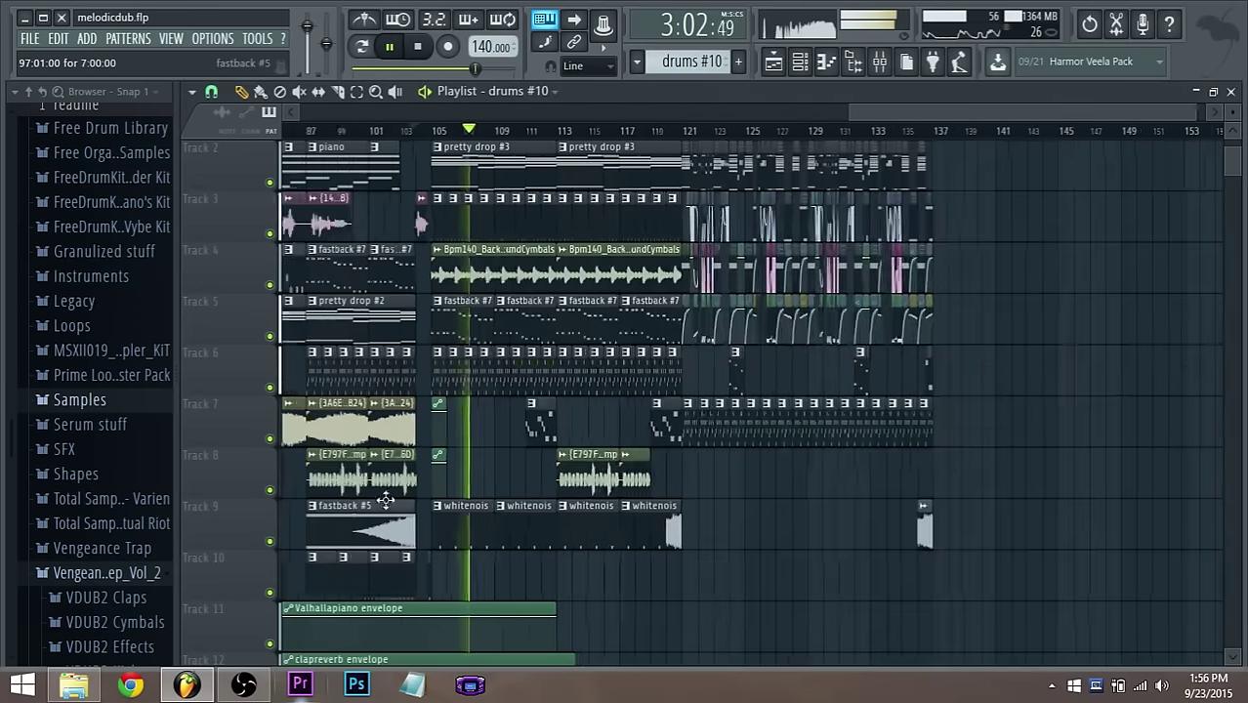
pyautogui.scroll(-4, 386, 500)
pyautogui.scroll(4, 762, 471)
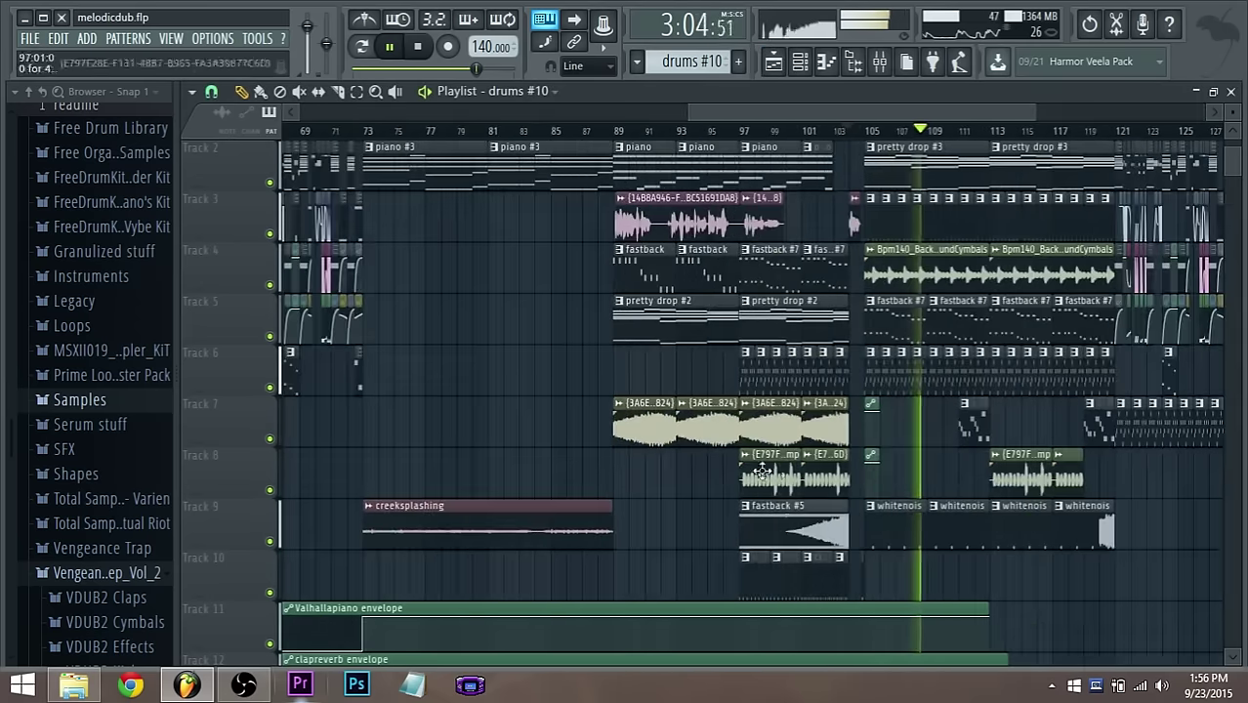
pyautogui.press('space')
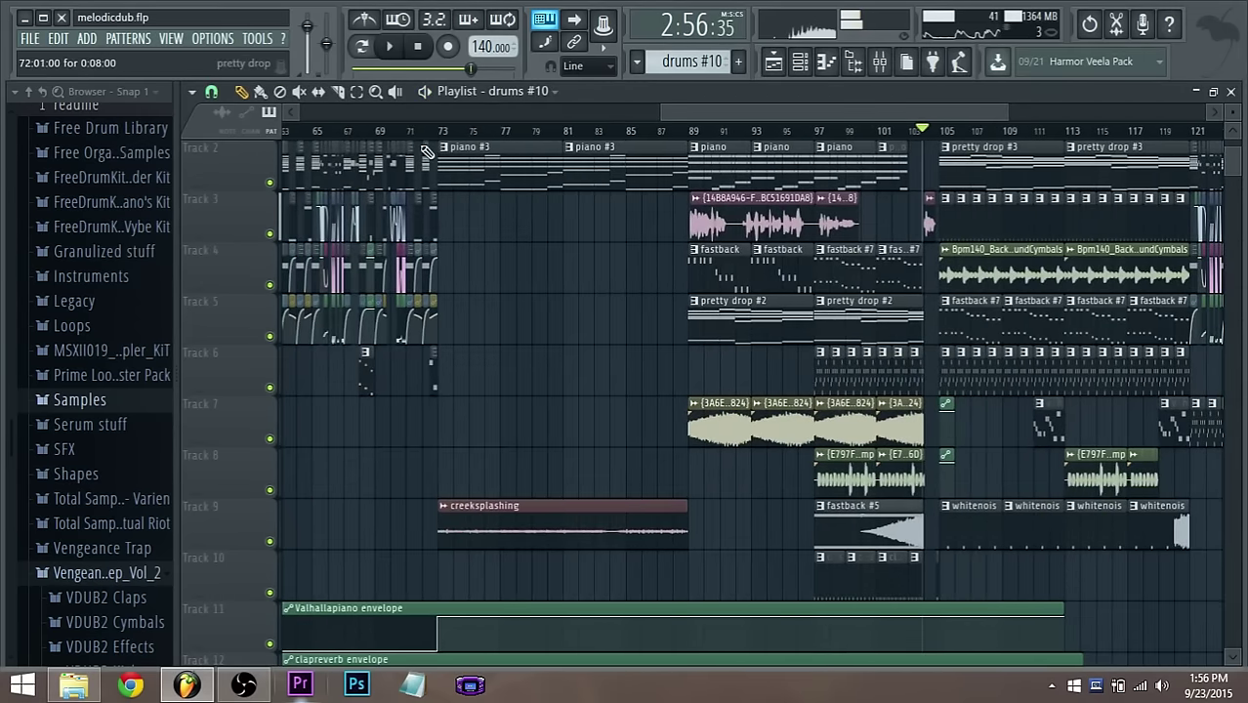
# Copy the selected lead #3, envelope and vocal clips from before bar 70 into the last beat before bar 105 on Tracks 6 to 9
pyautogui.click(424, 130)
pyautogui.scroll(3, 430, 381)
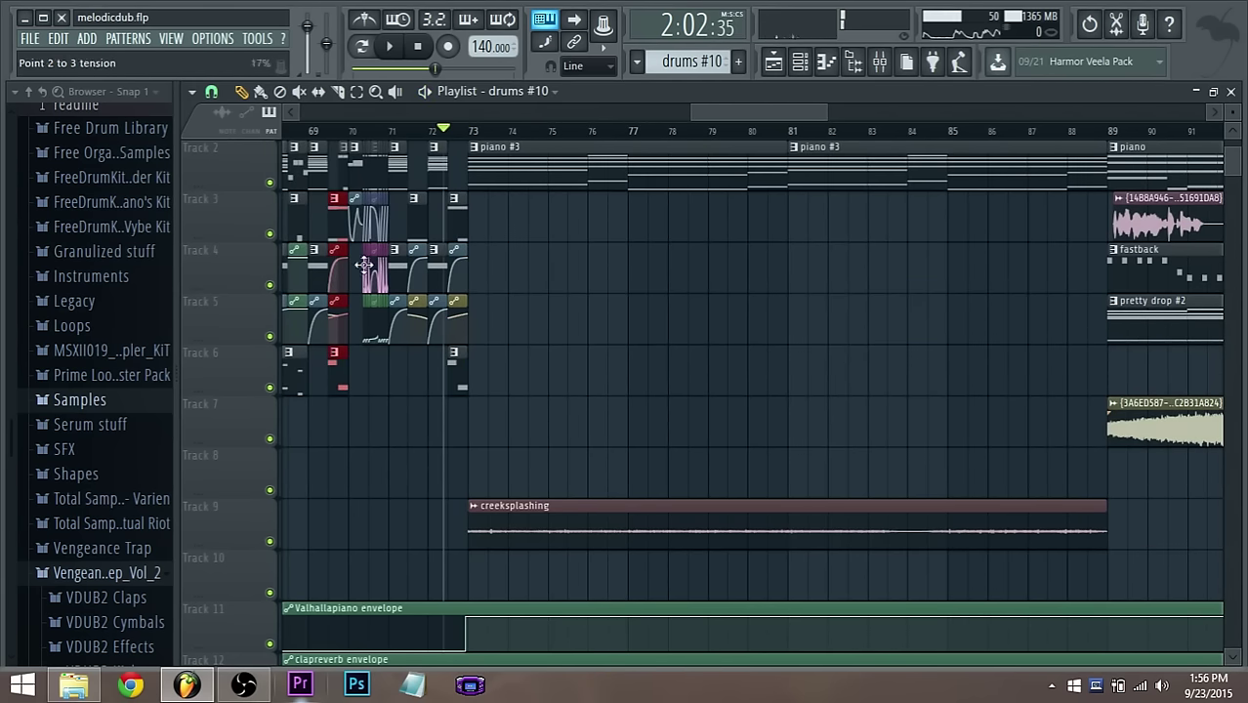
pyautogui.scroll(3, 340, 277)
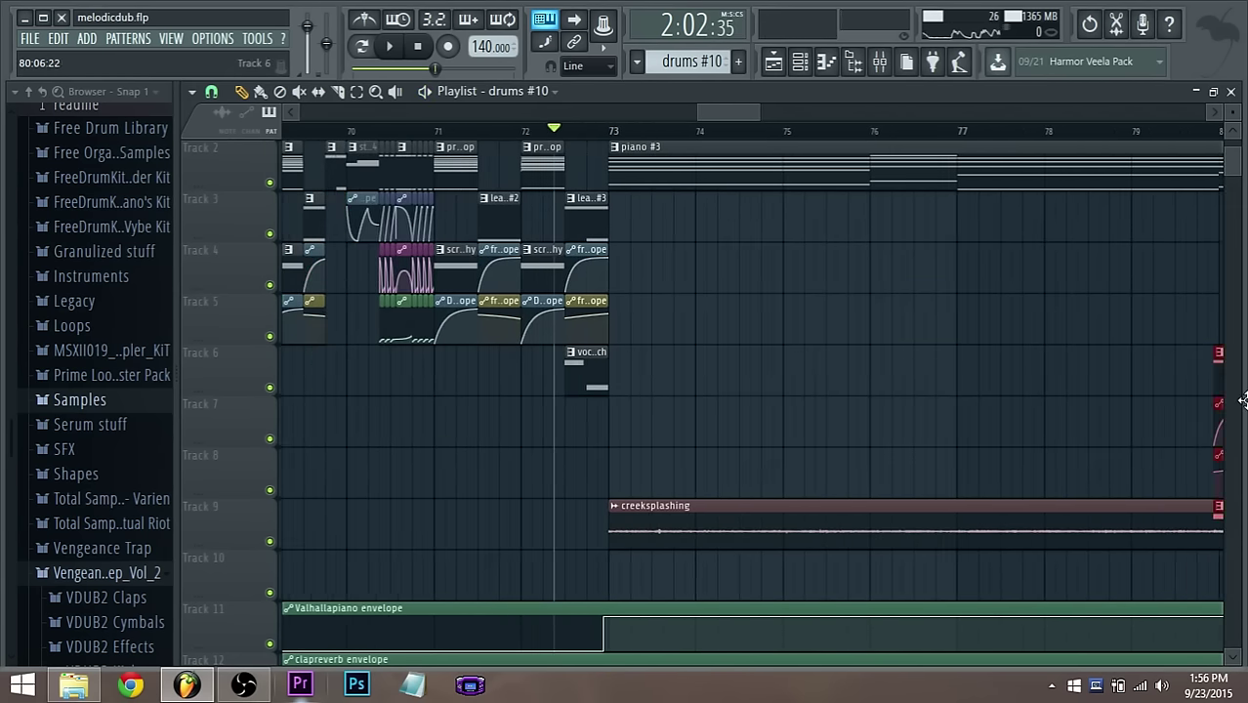
pyautogui.hscroll(2, 1243, 354)
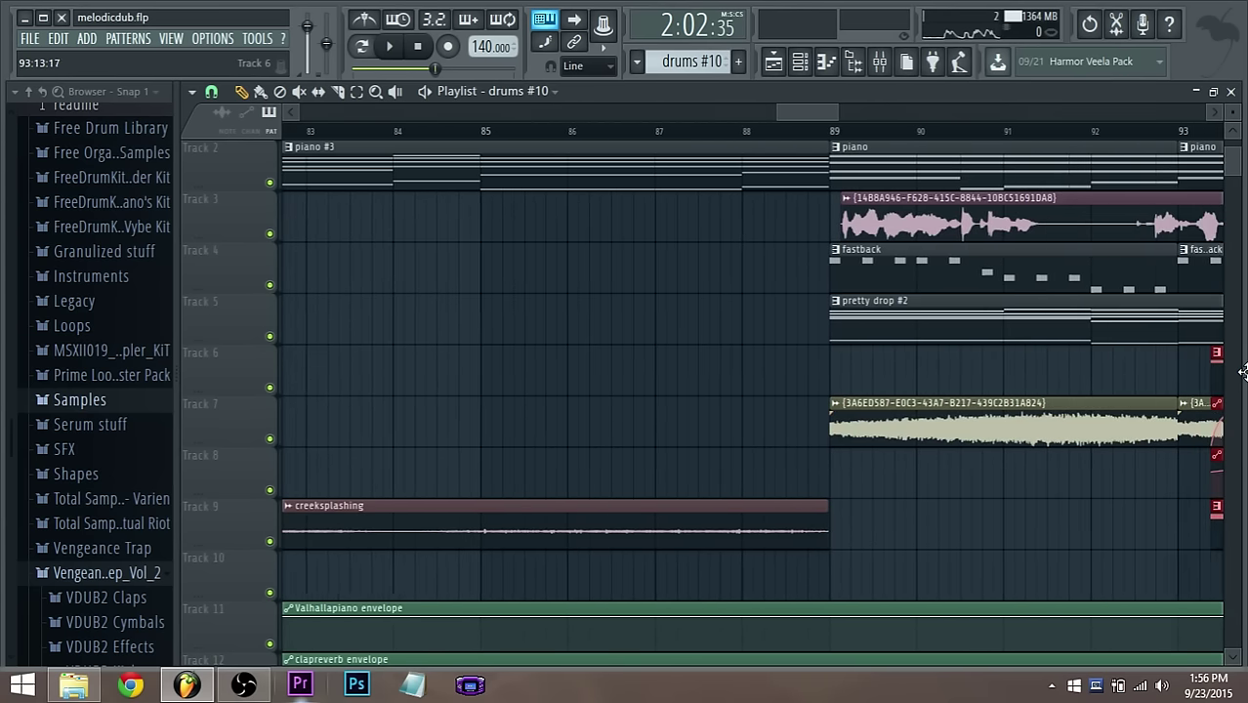
pyautogui.hscroll(4, 1243, 371)
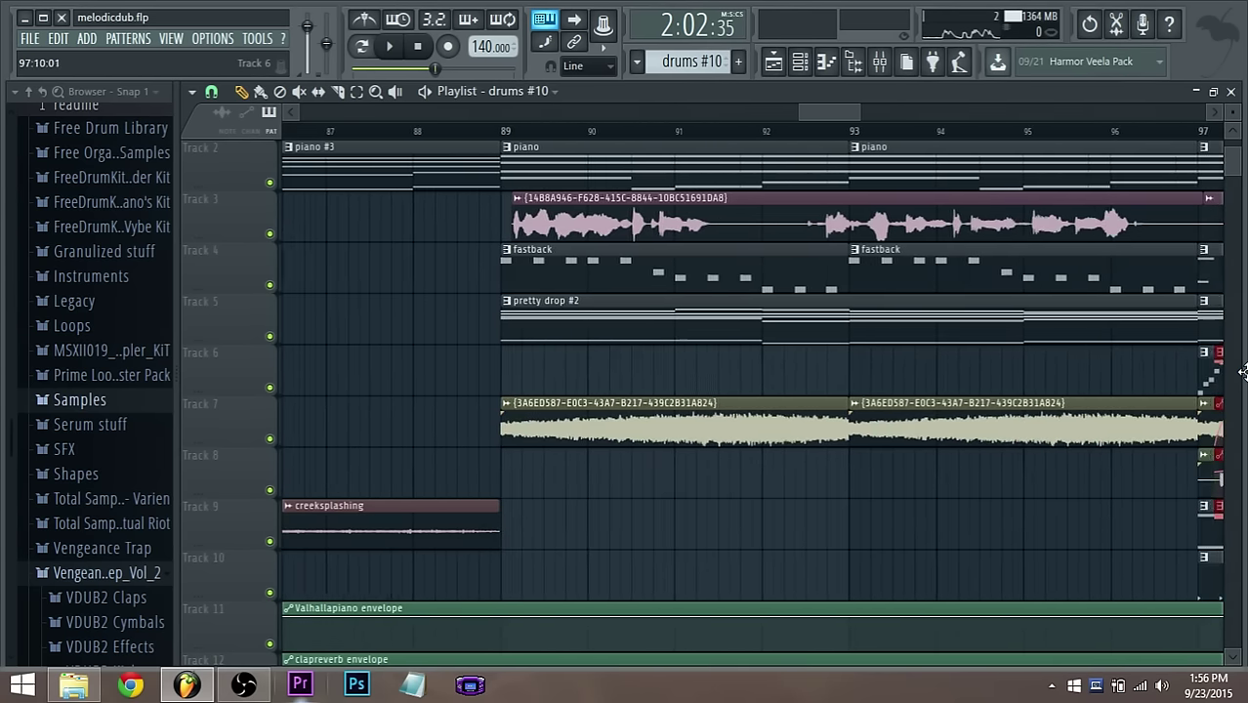
pyautogui.hscroll(4, 1242, 371)
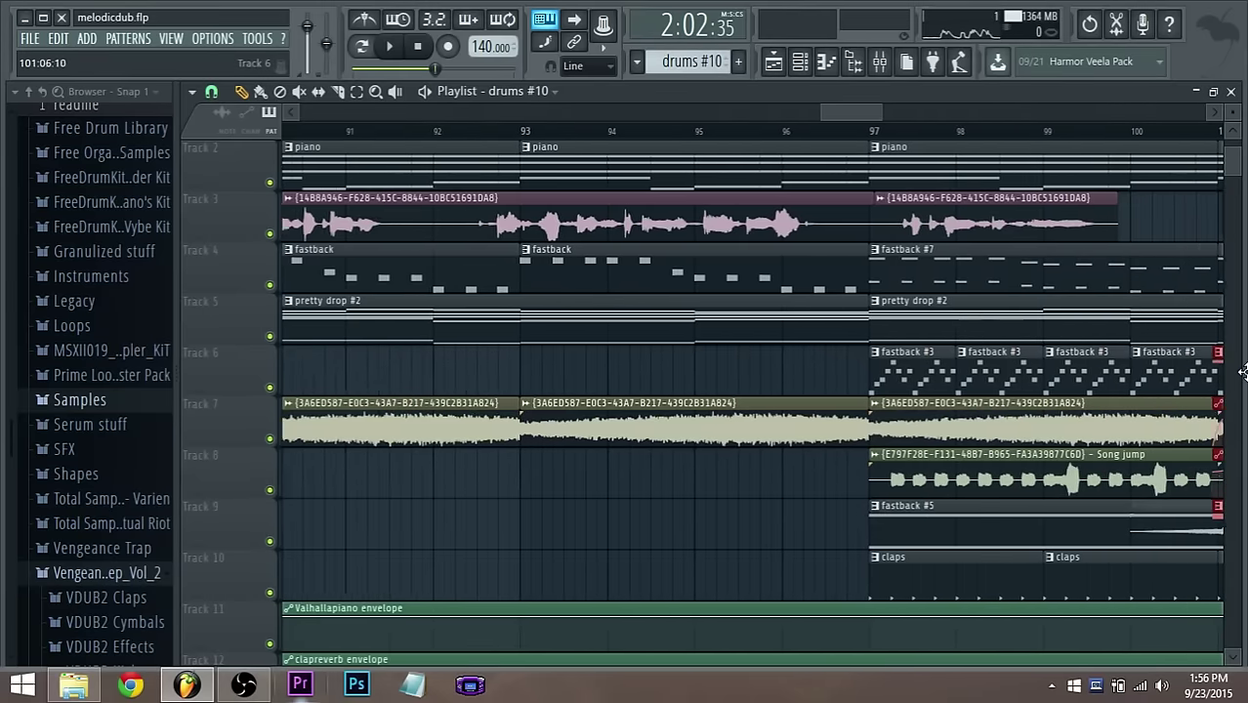
pyautogui.hscroll(3, 1243, 371)
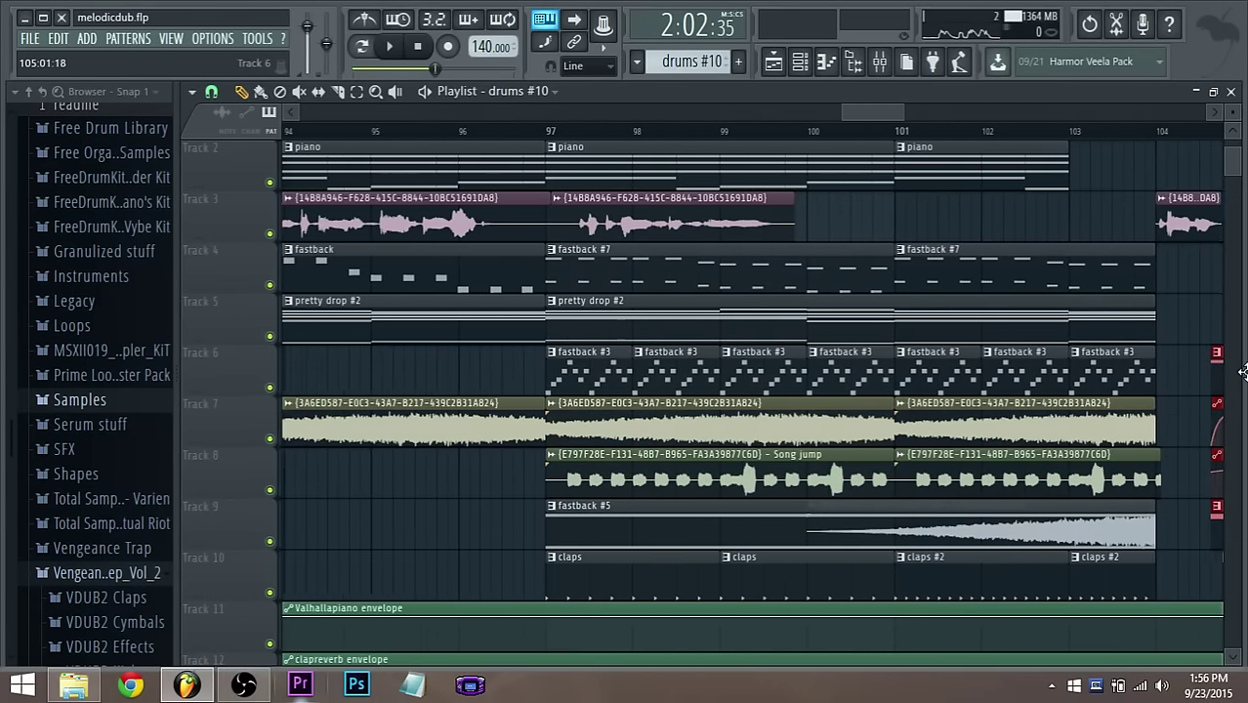
pyautogui.moveTo(1242, 371); pyautogui.dragTo(930, 381)
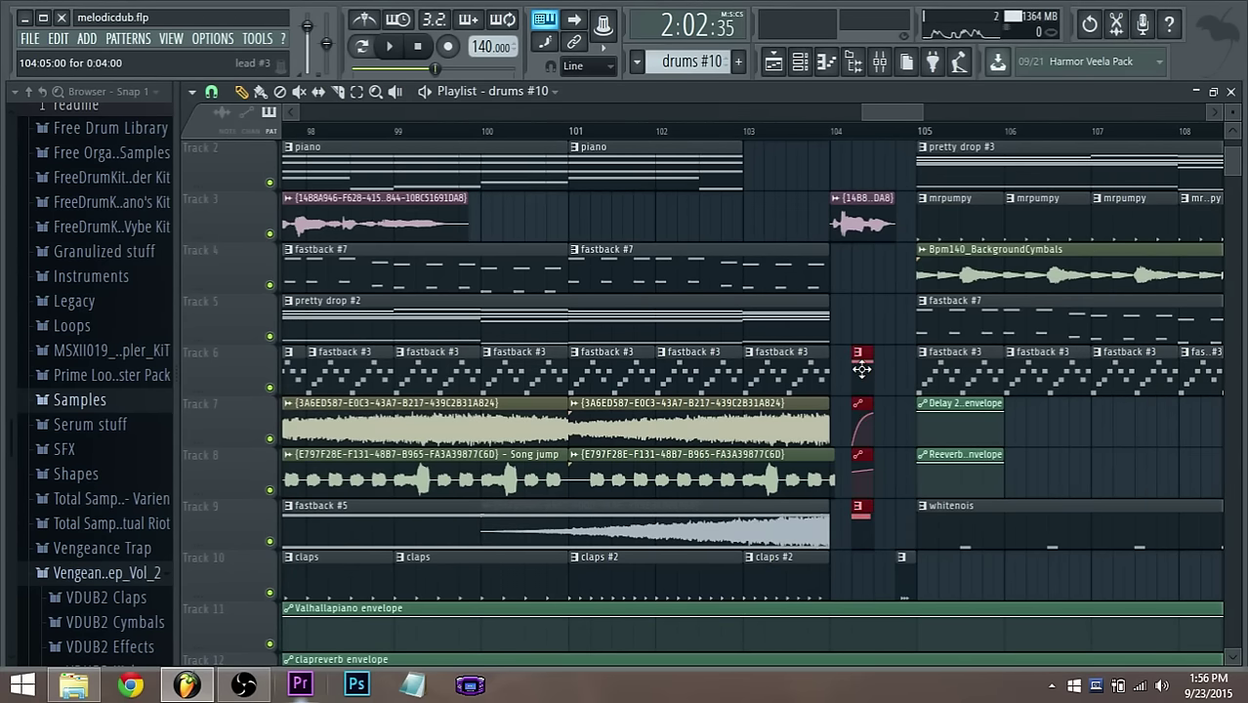
pyautogui.moveTo(867, 374); pyautogui.dragTo(899, 361)
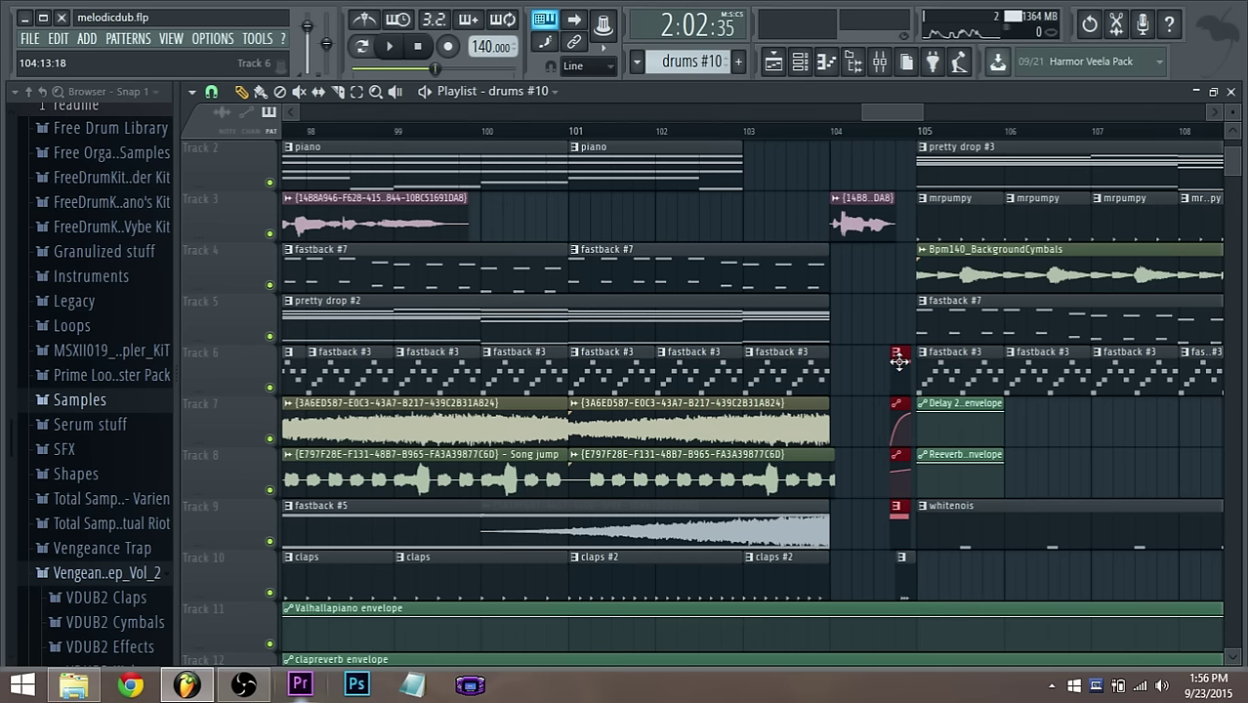
# Play the transition from bar 104, and again from the added clips just before bar 105
pyautogui.moveTo(881, 115); pyautogui.dragTo(897, 115)
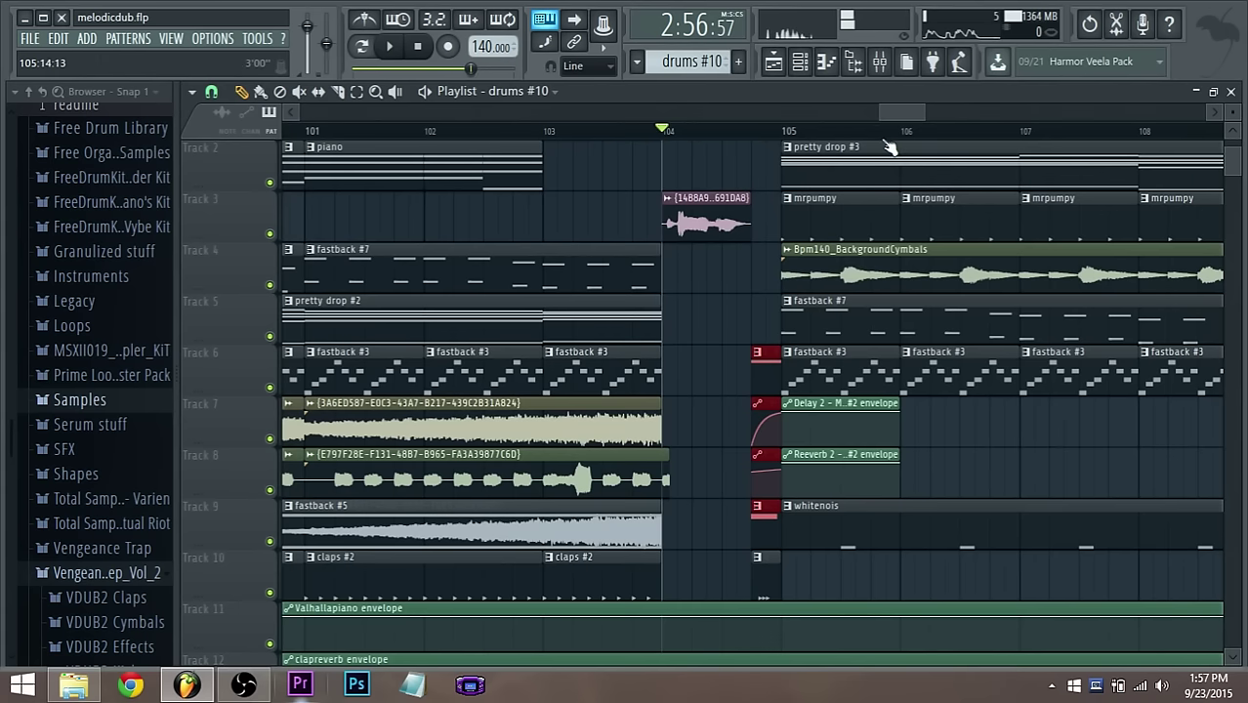
pyautogui.press('space')
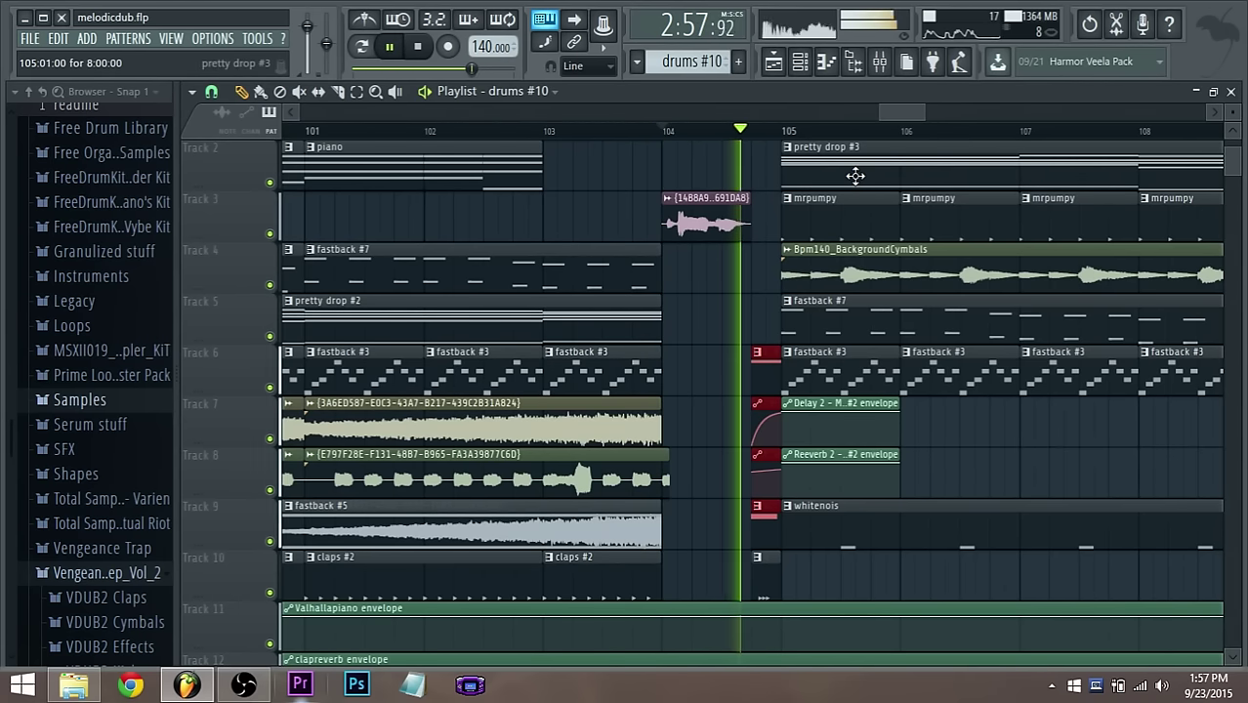
pyautogui.press('space')
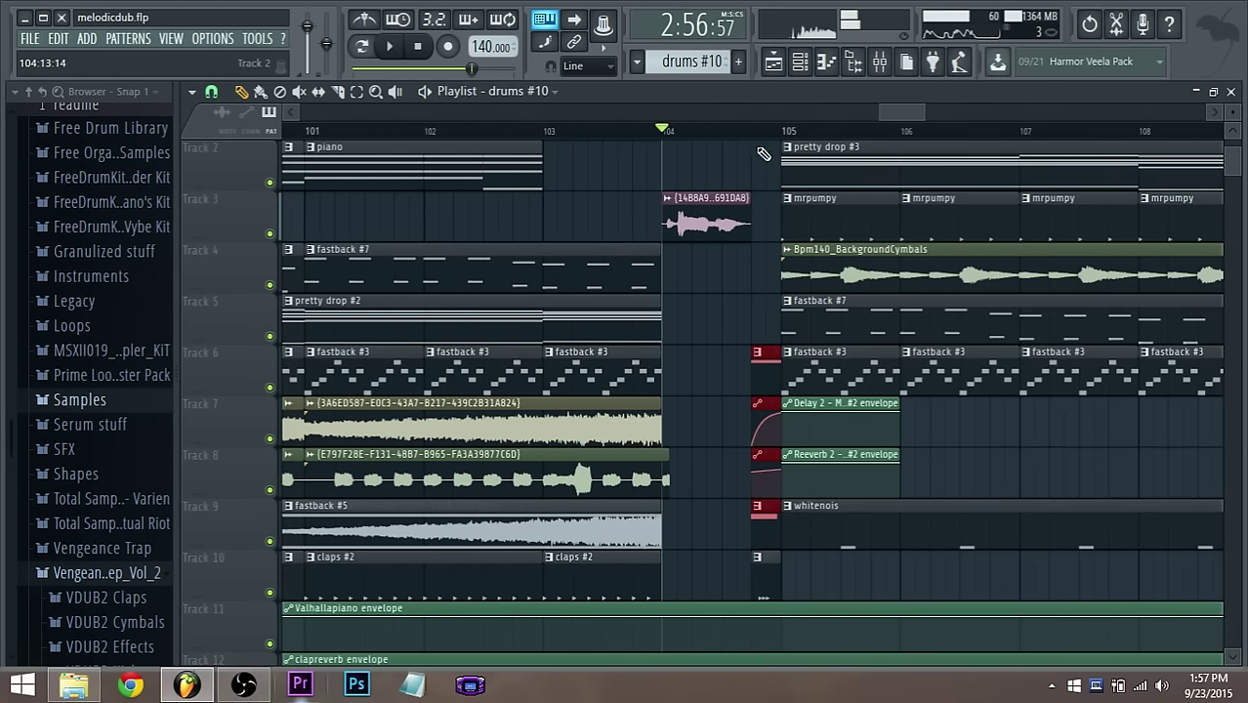
pyautogui.click(752, 134)
pyautogui.press('space')
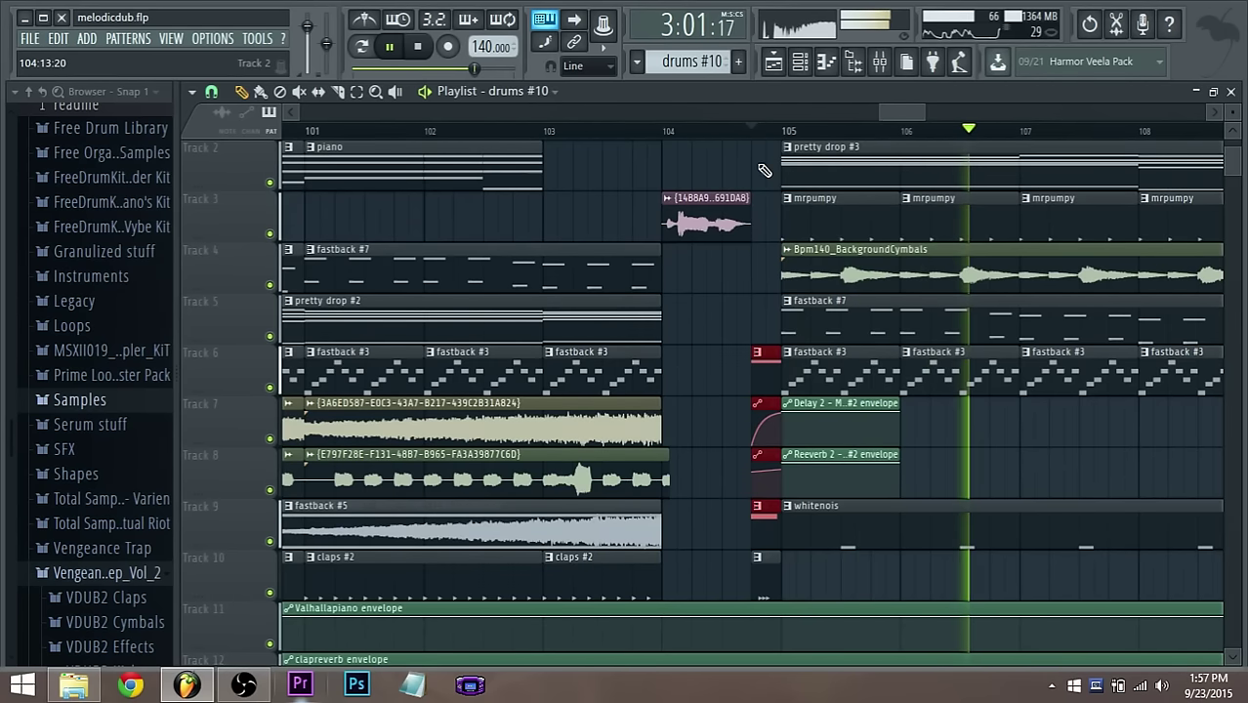
pyautogui.press('space')
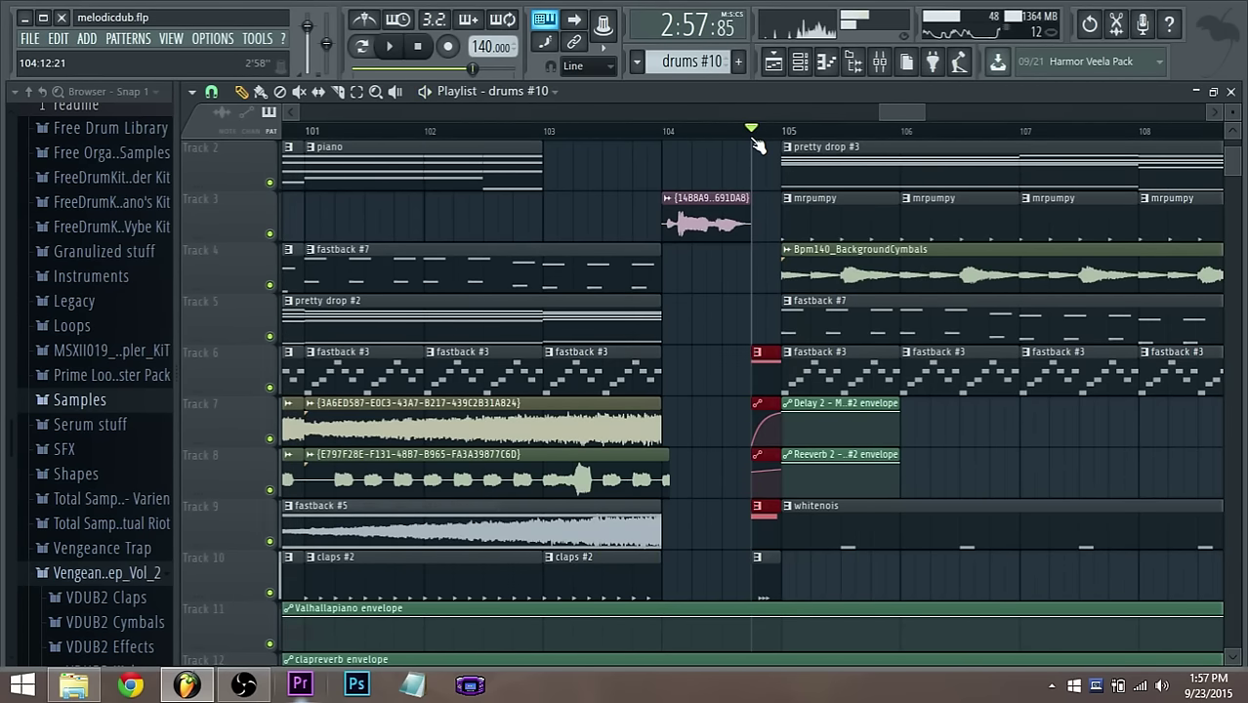
# Loop the last beat before bar 105 and remove the added Track 9 clip while comparing the sound
pyautogui.moveTo(758, 145); pyautogui.dragTo(781, 156)
pyautogui.press('space')
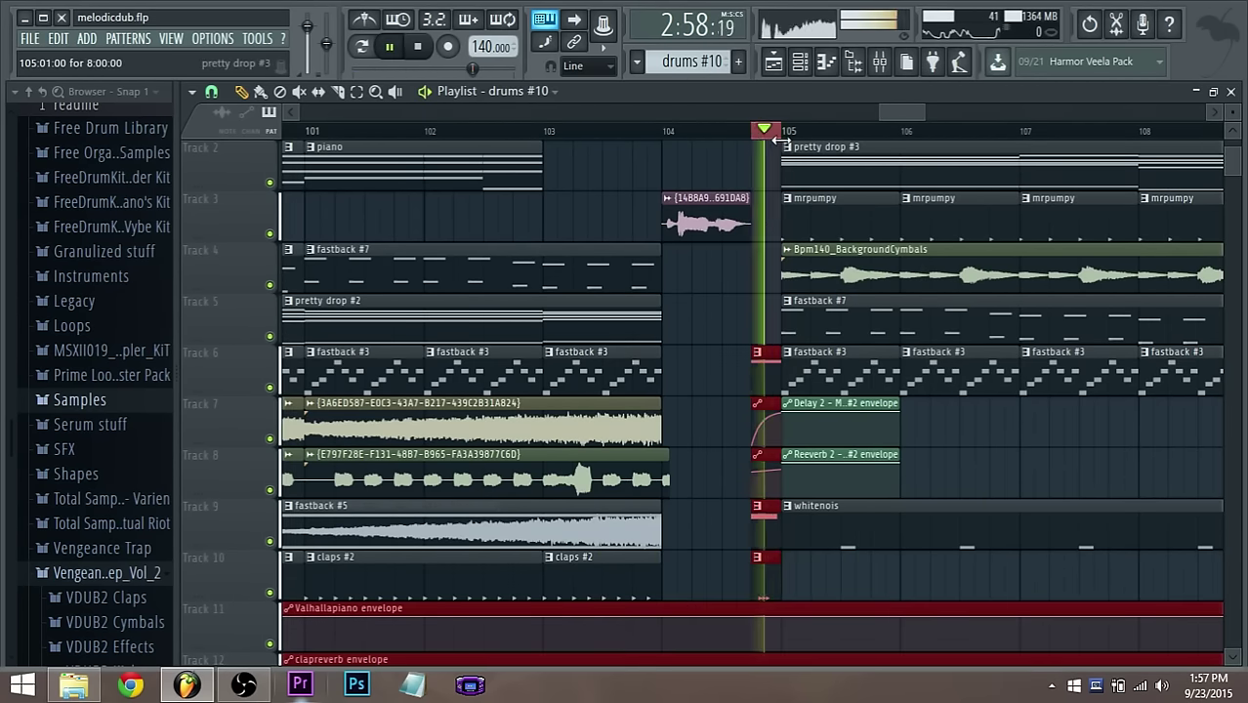
pyautogui.scroll(-2, 721, 391)
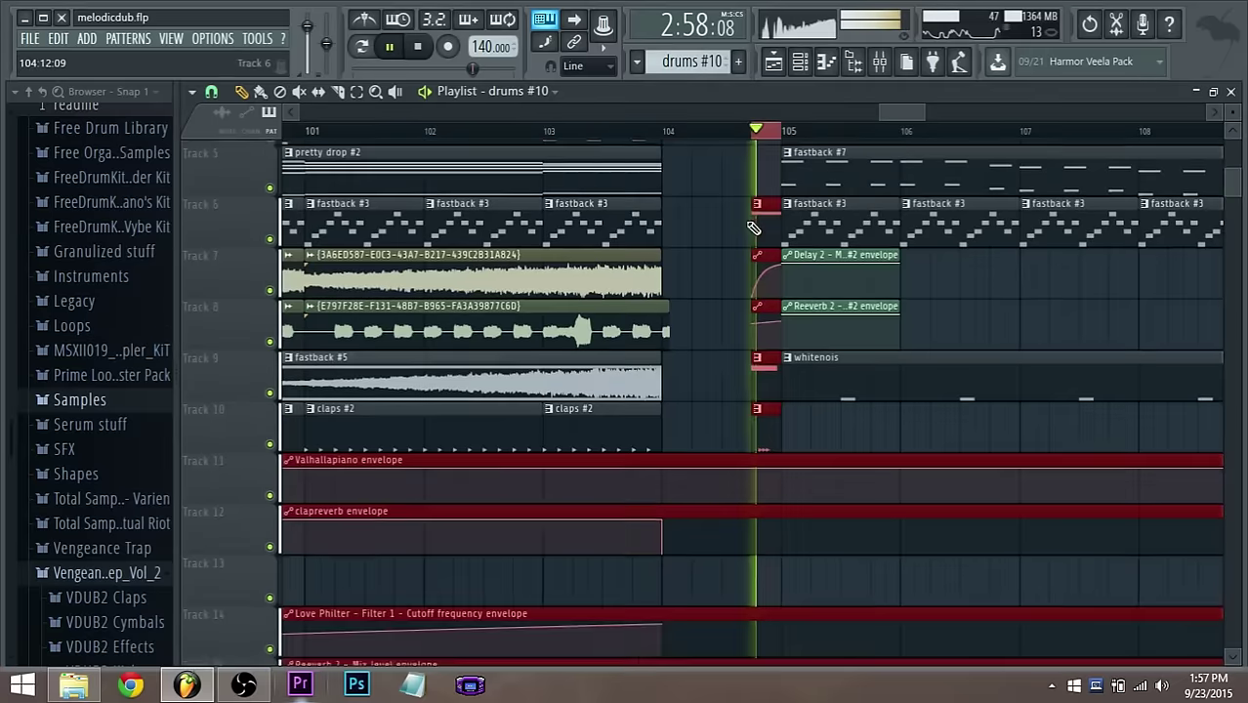
pyautogui.press('space')
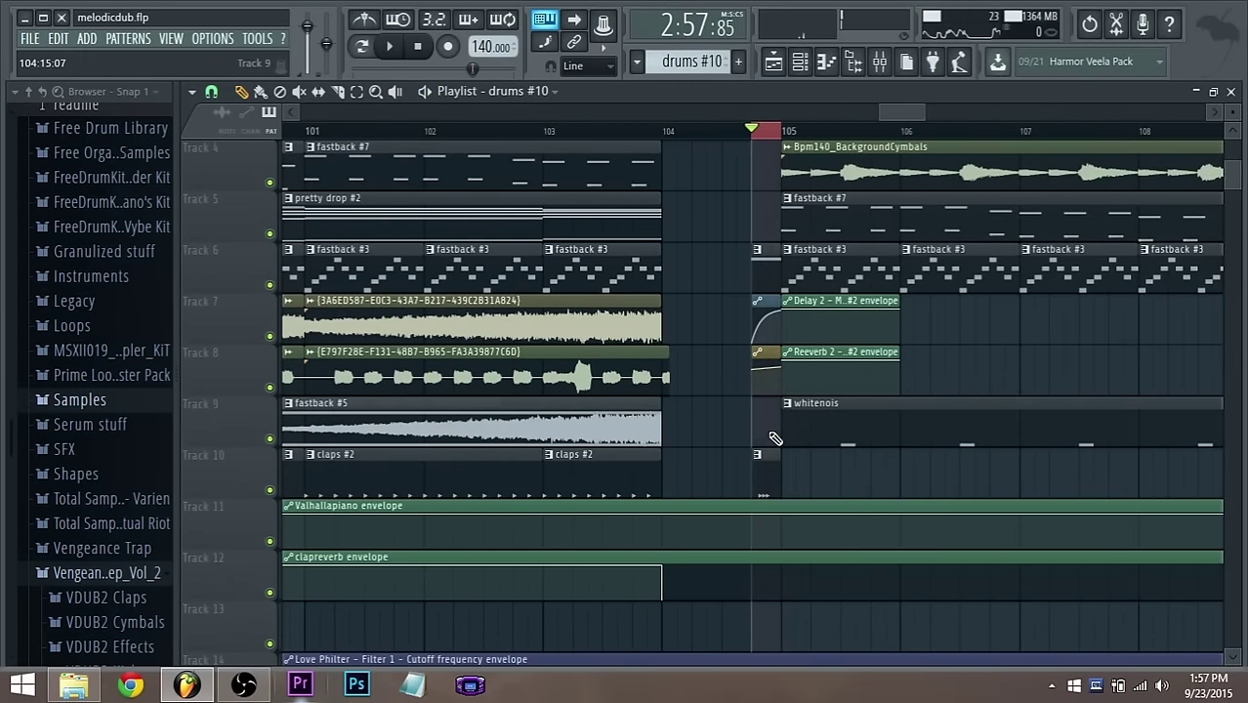
pyautogui.press('space')
pyautogui.scroll(3, 763, 219)
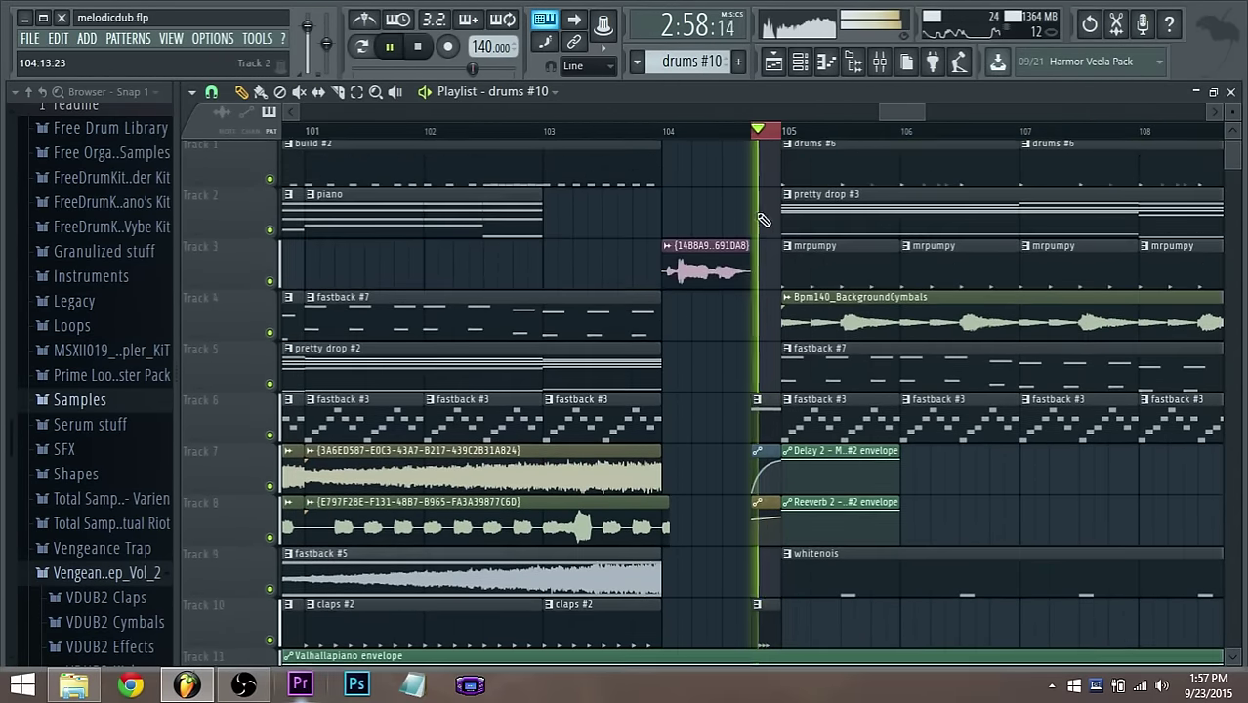
# Clear the loop selection, replay bar 104, and delete the short clips just before bar 105 on Tracks 6, 7, 8 and 10
pyautogui.doubleClick(765, 132)
pyautogui.click(667, 132)
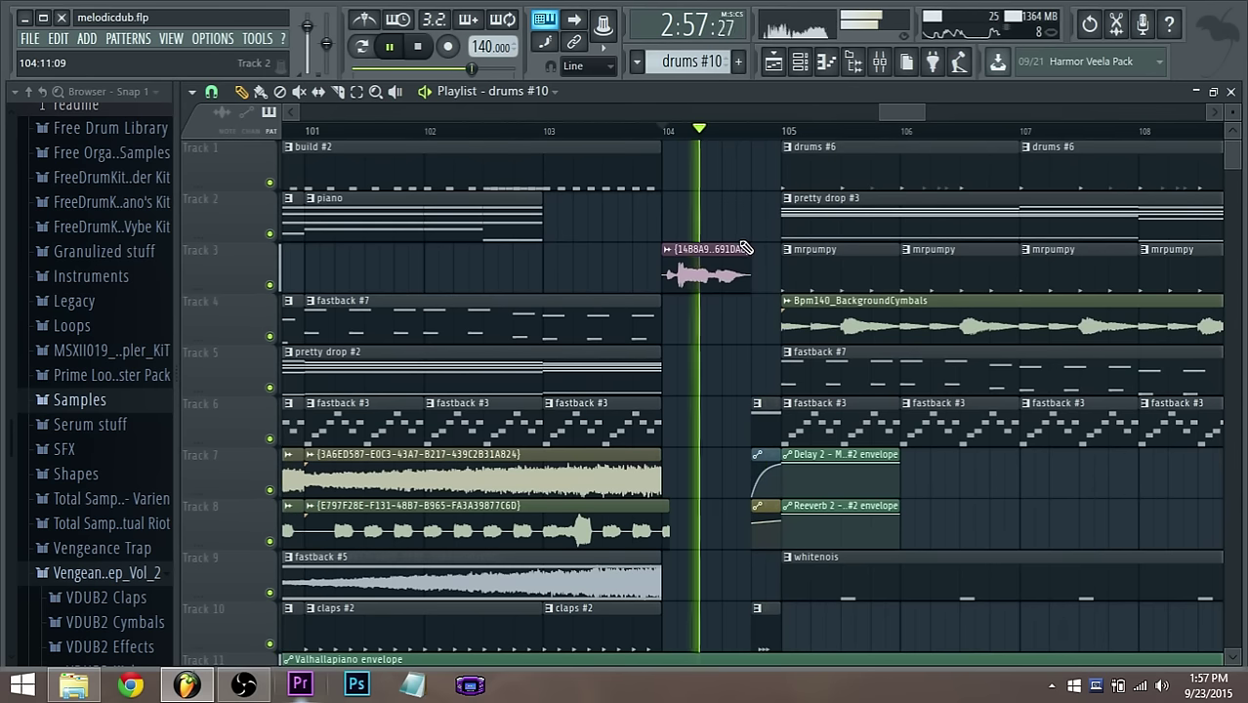
pyautogui.press('space')
pyautogui.scroll(-4, 736, 440)
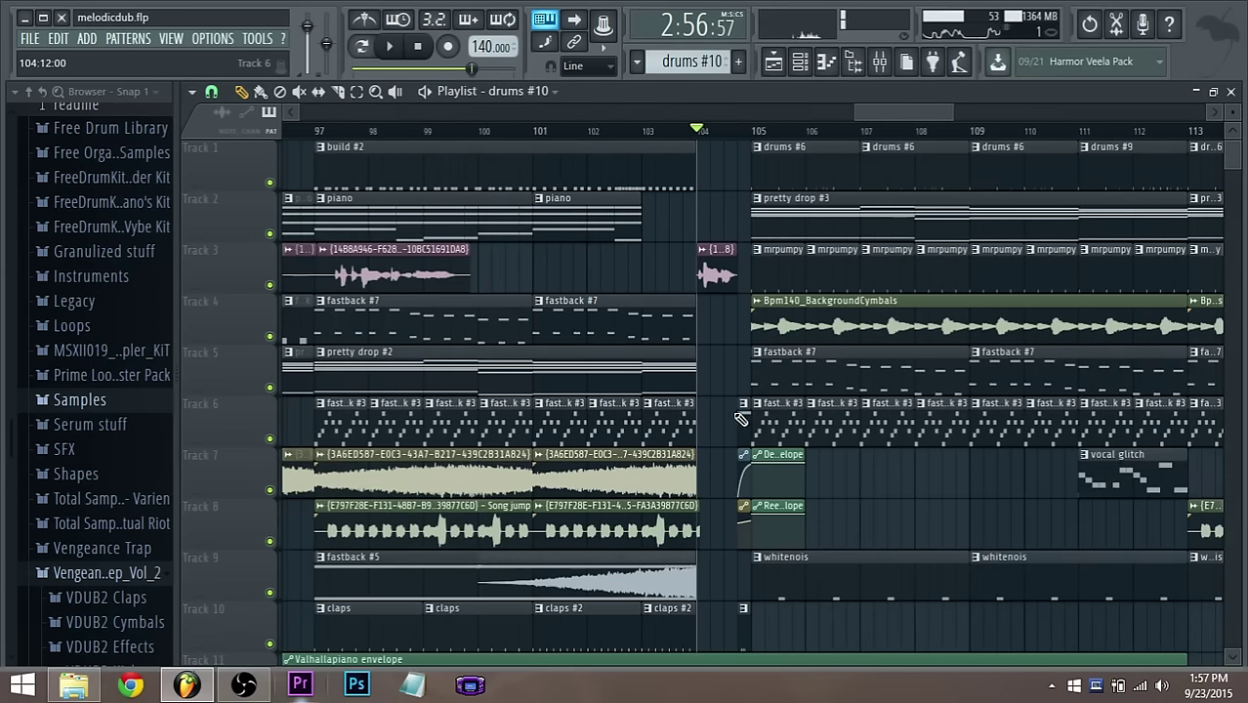
pyautogui.scroll(-2, 743, 391)
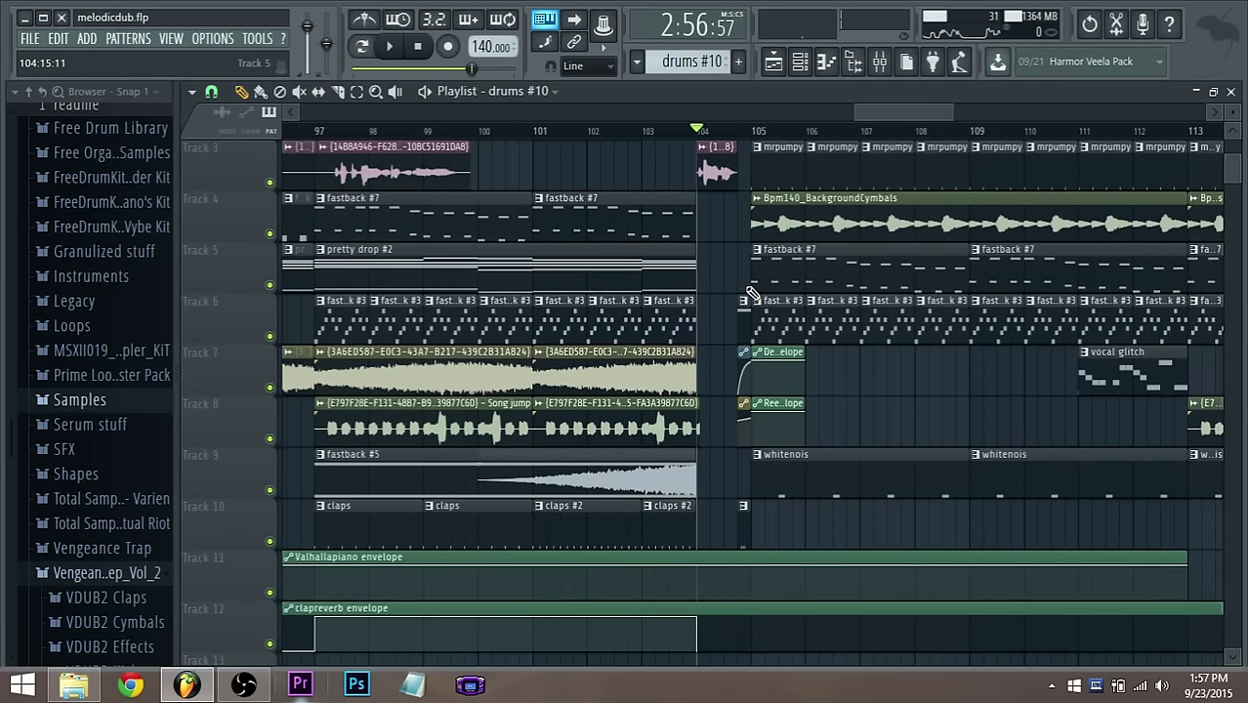
pyautogui.scroll(-2, 717, 458)
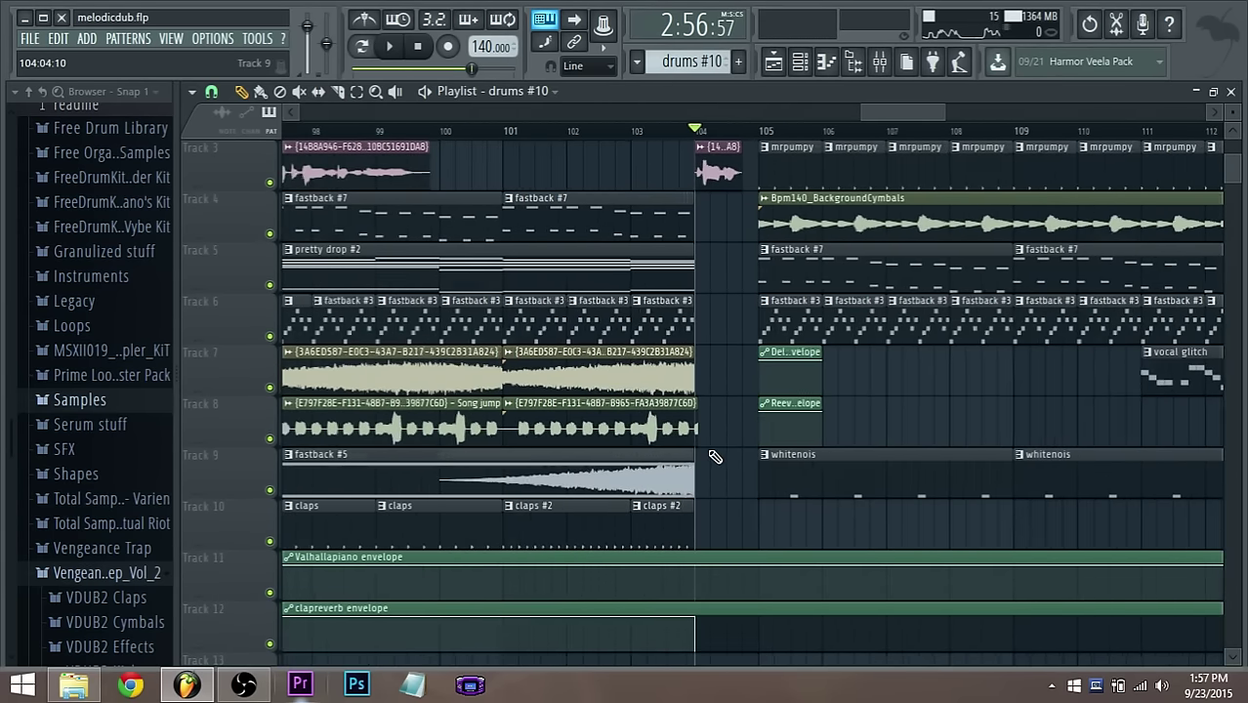
# Play from bar 104 and try moving the Track 9 riser to end at bar 105, with fastback #5 shifted earlier
pyautogui.press('space')
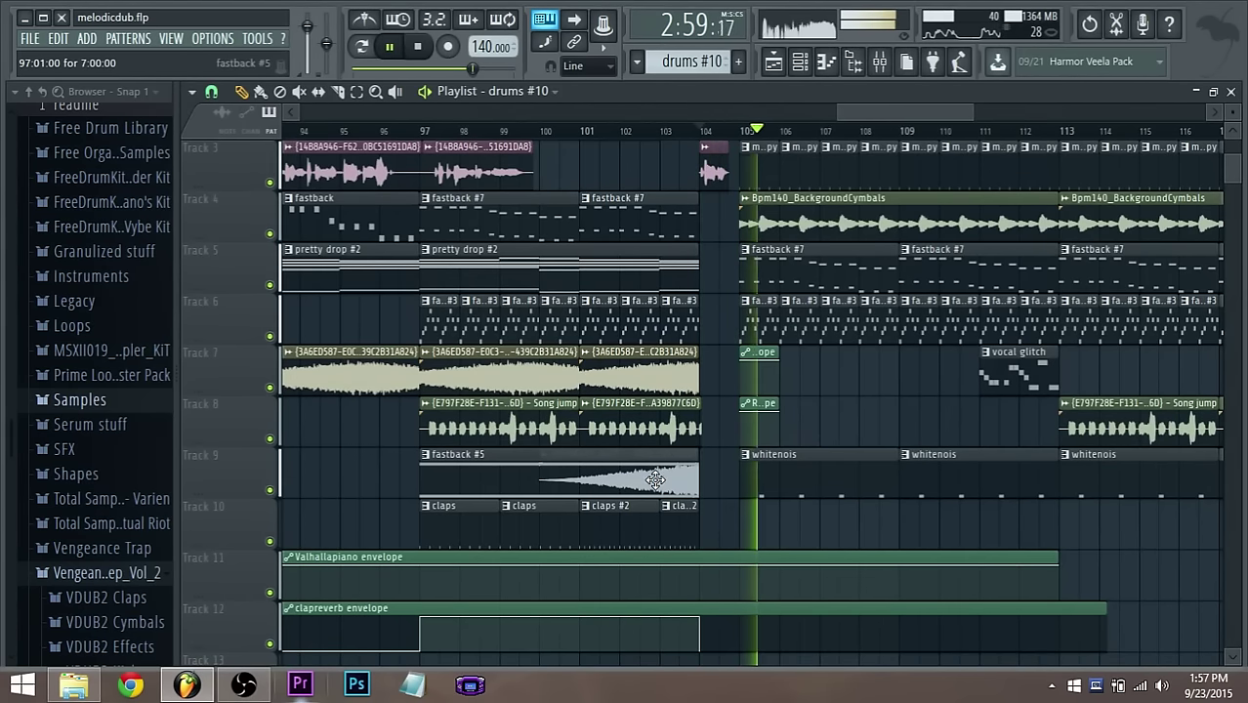
pyautogui.scroll(-1, 650, 473)
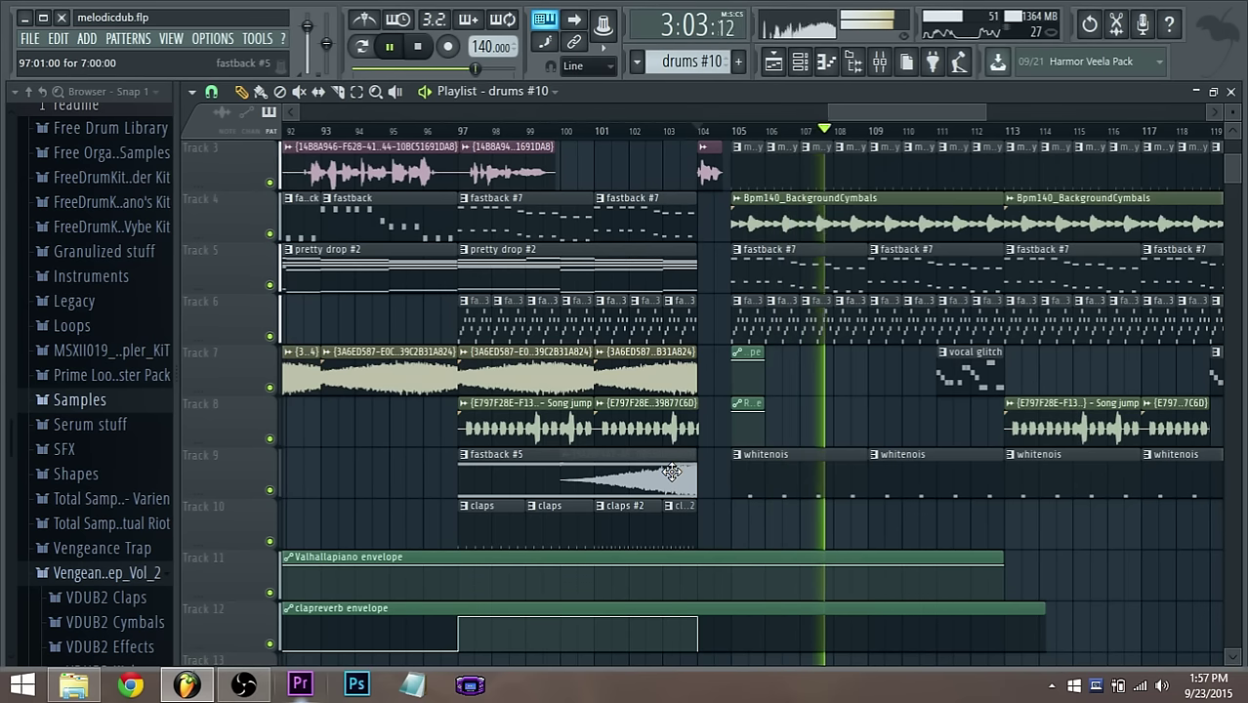
pyautogui.moveTo(575, 480); pyautogui.dragTo(460, 482)
pyautogui.moveTo(661, 483); pyautogui.dragTo(694, 486)
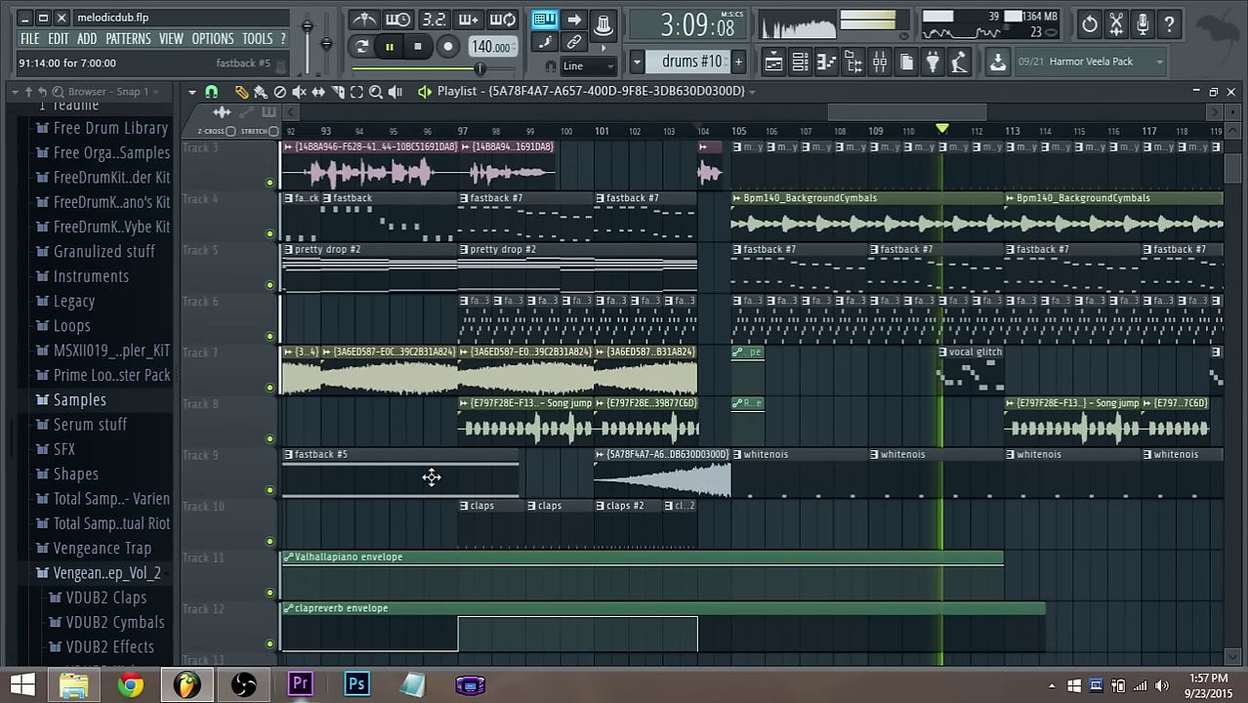
# Return the riser's end to bar 104 and fastback #5 to bar 97, with a riser copy on Track 10 at bar 105
pyautogui.moveTo(605, 486); pyautogui.dragTo(574, 485)
pyautogui.moveTo(758, 516); pyautogui.dragTo(732, 517)
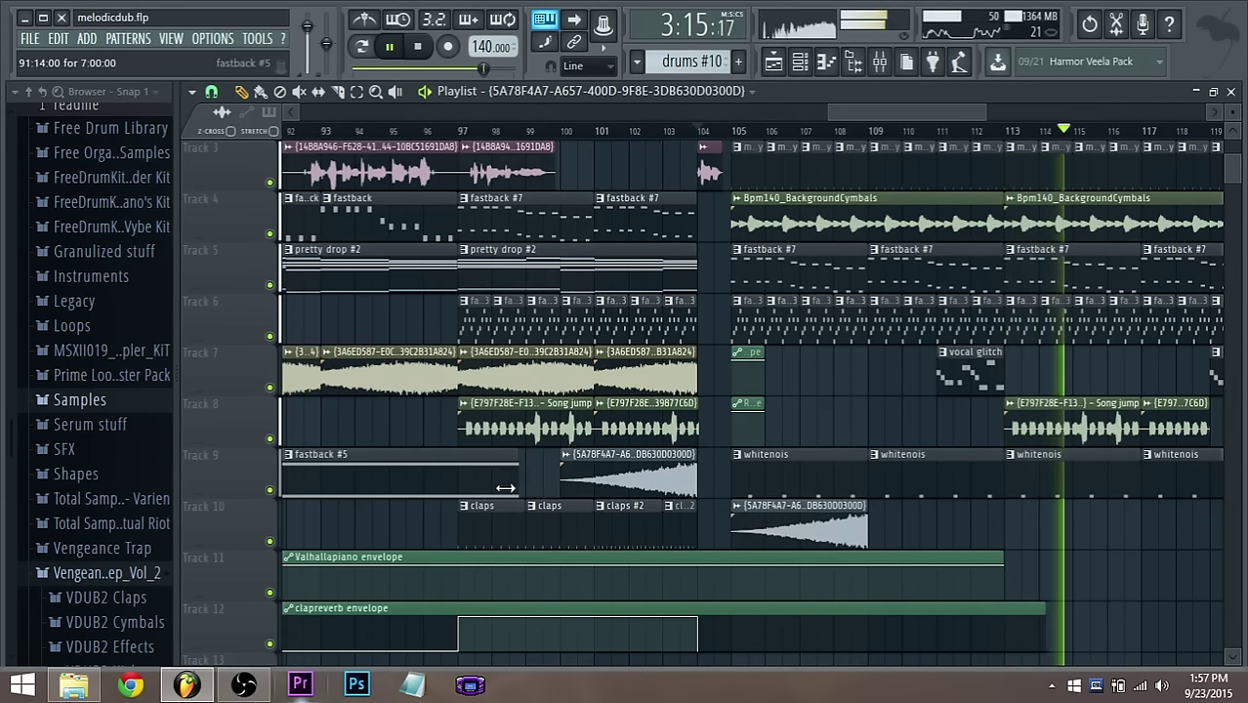
pyautogui.moveTo(473, 488); pyautogui.dragTo(650, 488)
# Trim the riser copy to one bar and move it to bar 104 on Track 9
pyautogui.moveTo(732, 534)
pyautogui.mouseDown()
pyautogui.moveTo(844, 533)
pyautogui.moveTo(721, 539)
pyautogui.mouseUp()
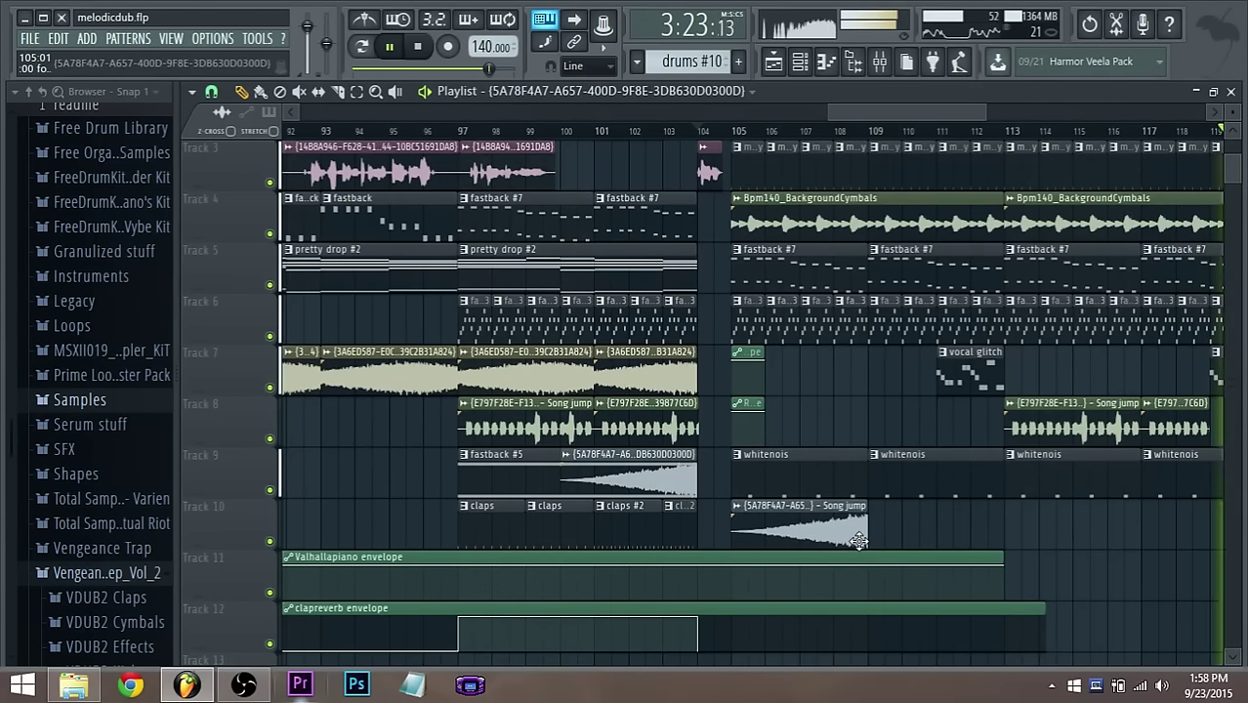
pyautogui.moveTo(866, 541); pyautogui.dragTo(767, 551)
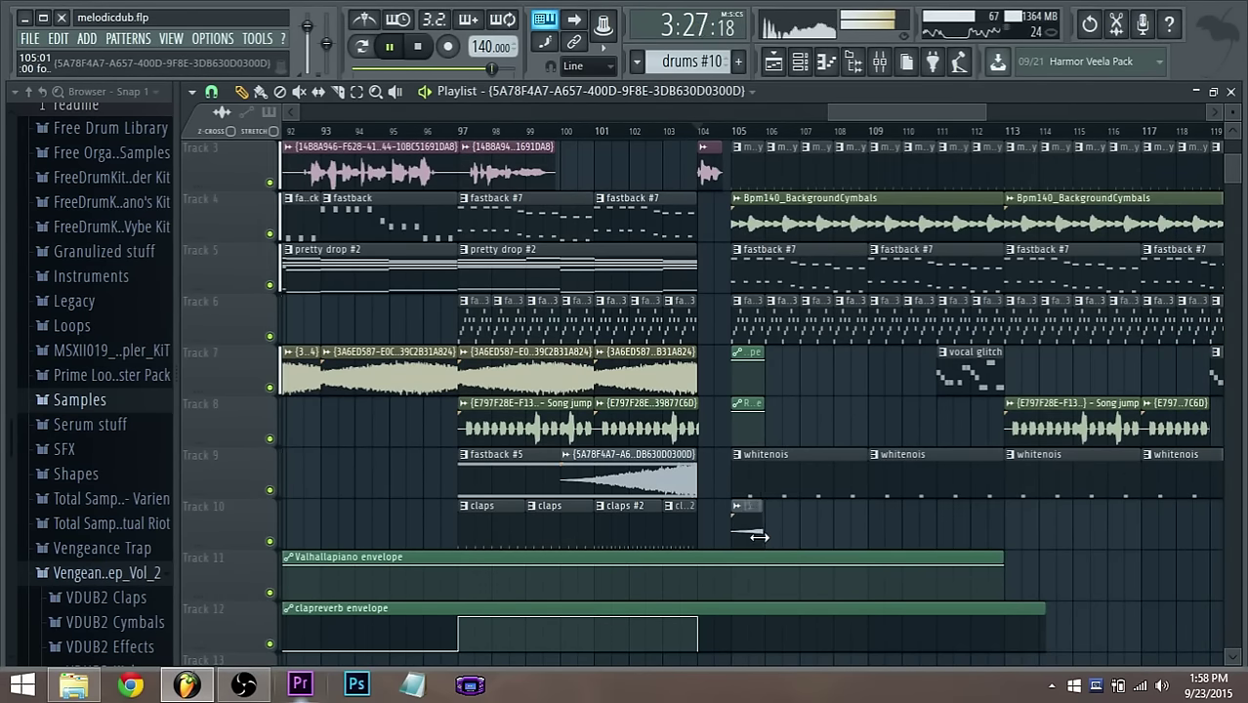
pyautogui.moveTo(736, 527); pyautogui.dragTo(718, 465)
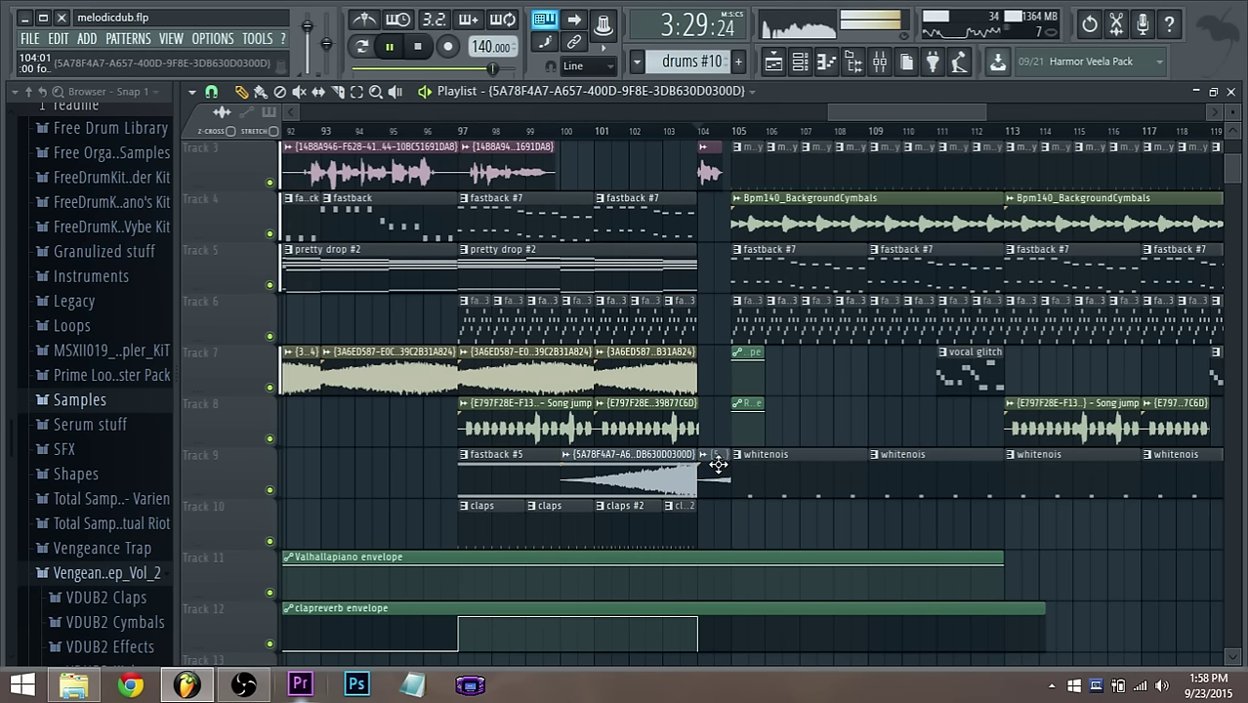
# Slip the short riser clip's audio to its loud end, play the transition, and remove the clip from bar 104
pyautogui.press('space')
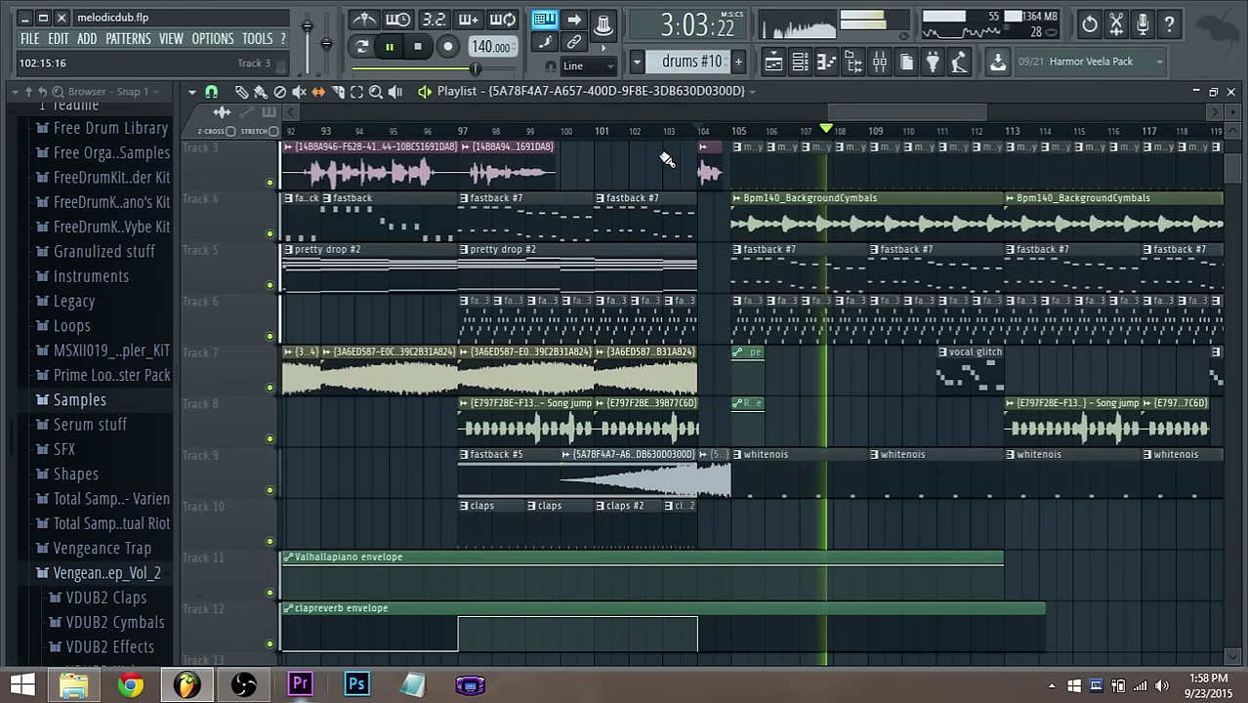
pyautogui.press('space')
pyautogui.press('space')
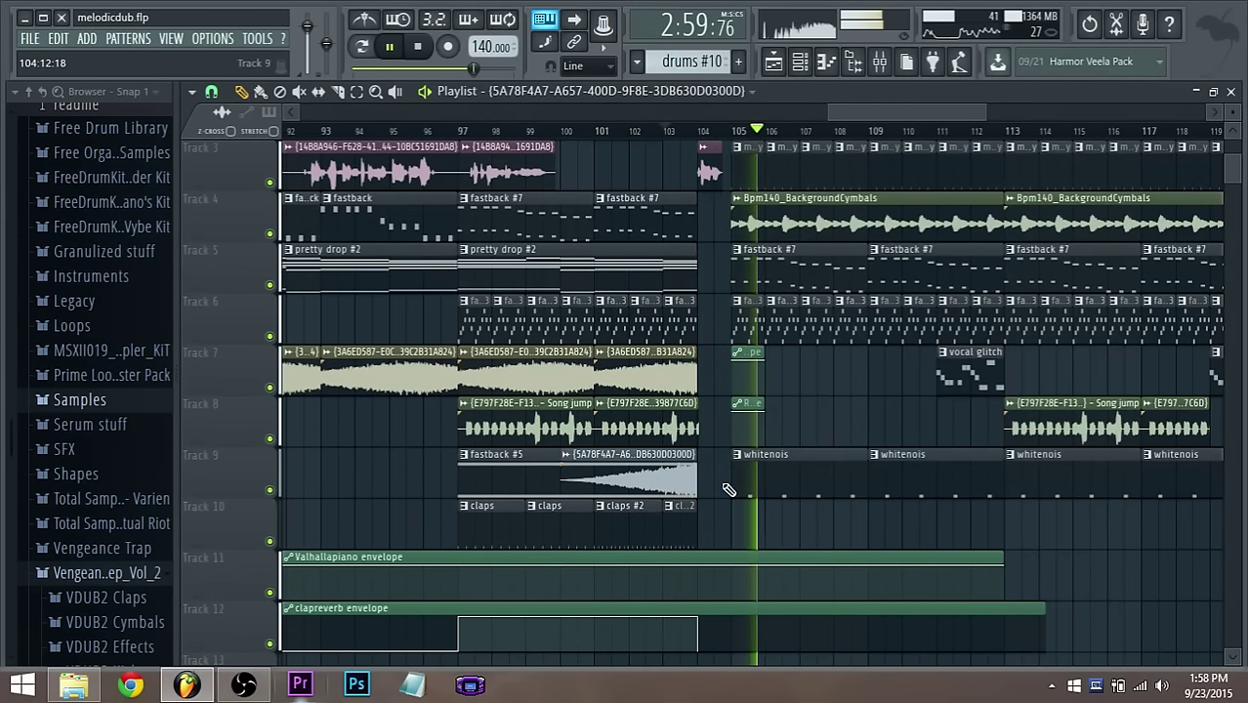
pyautogui.press('space')
pyautogui.scroll(-3, 718, 476)
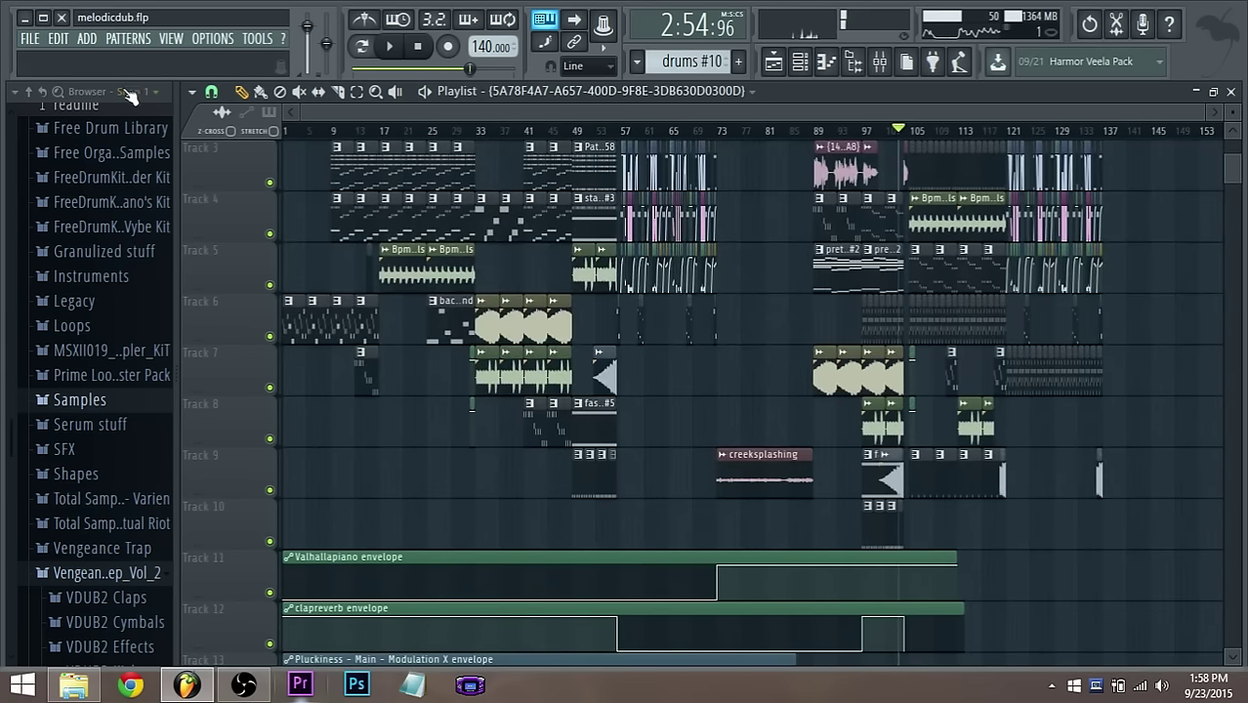
pyautogui.click(30, 39)
pyautogui.click(435, 203)
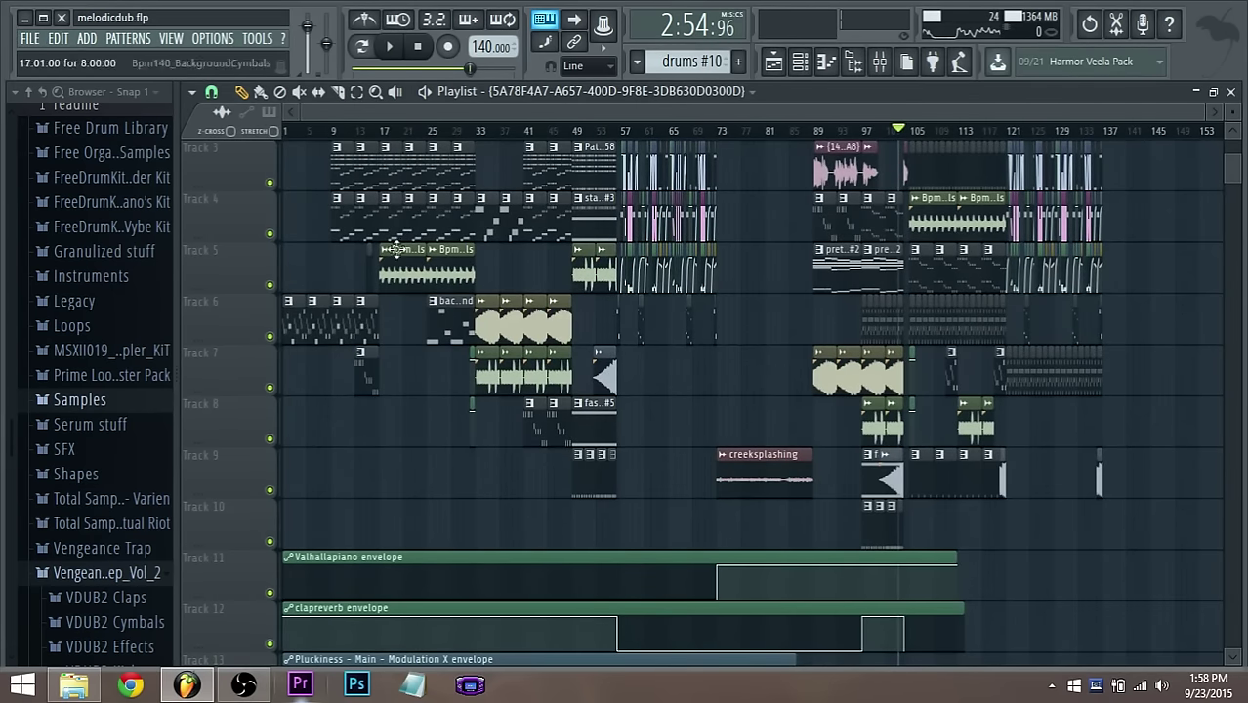
# Copy the creeksplashing clip from bar 73 to bar 1 on Track 8 and start playback
pyautogui.scroll(2, 979, 376)
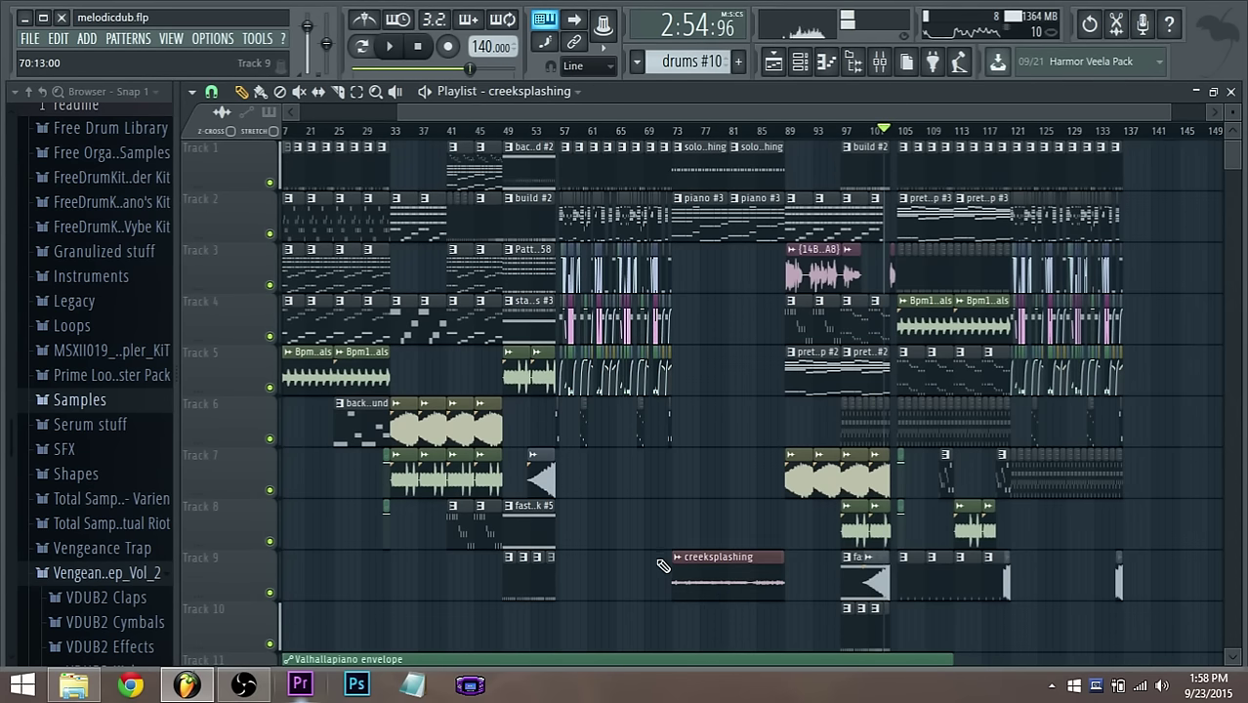
pyautogui.scroll(-1, 663, 566)
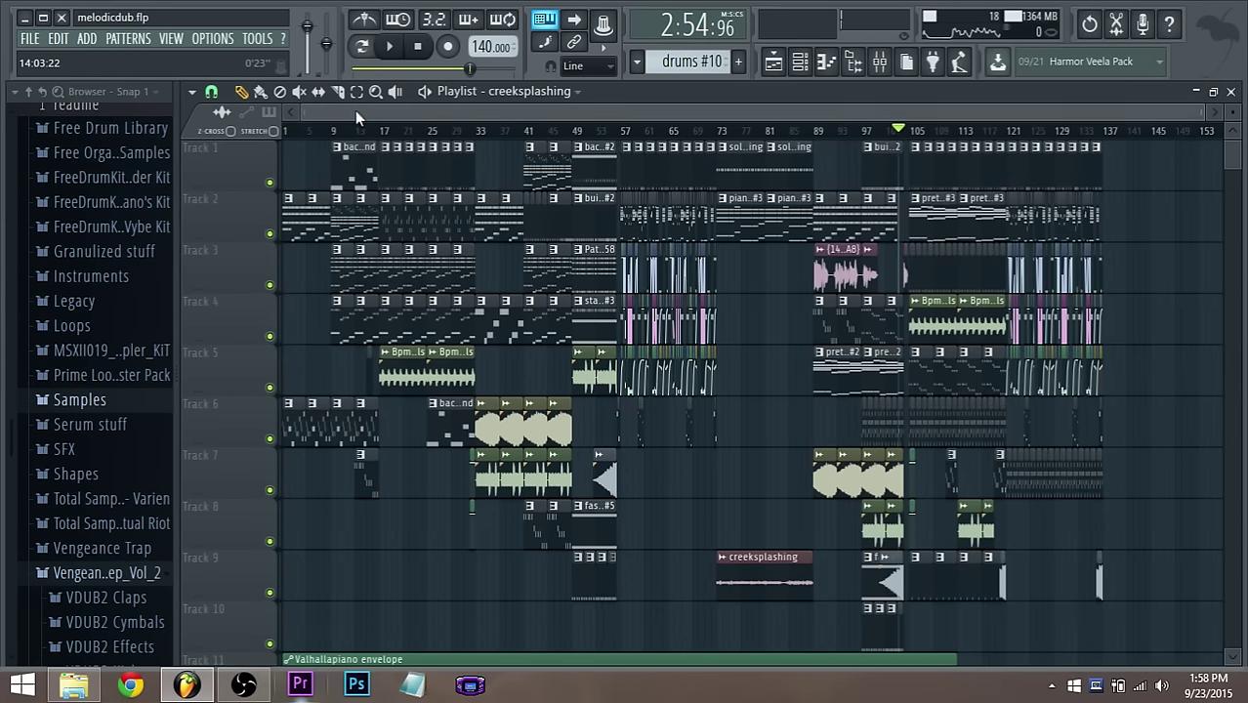
pyautogui.moveTo(318, 513); pyautogui.dragTo(198, 526)
pyautogui.press('space')
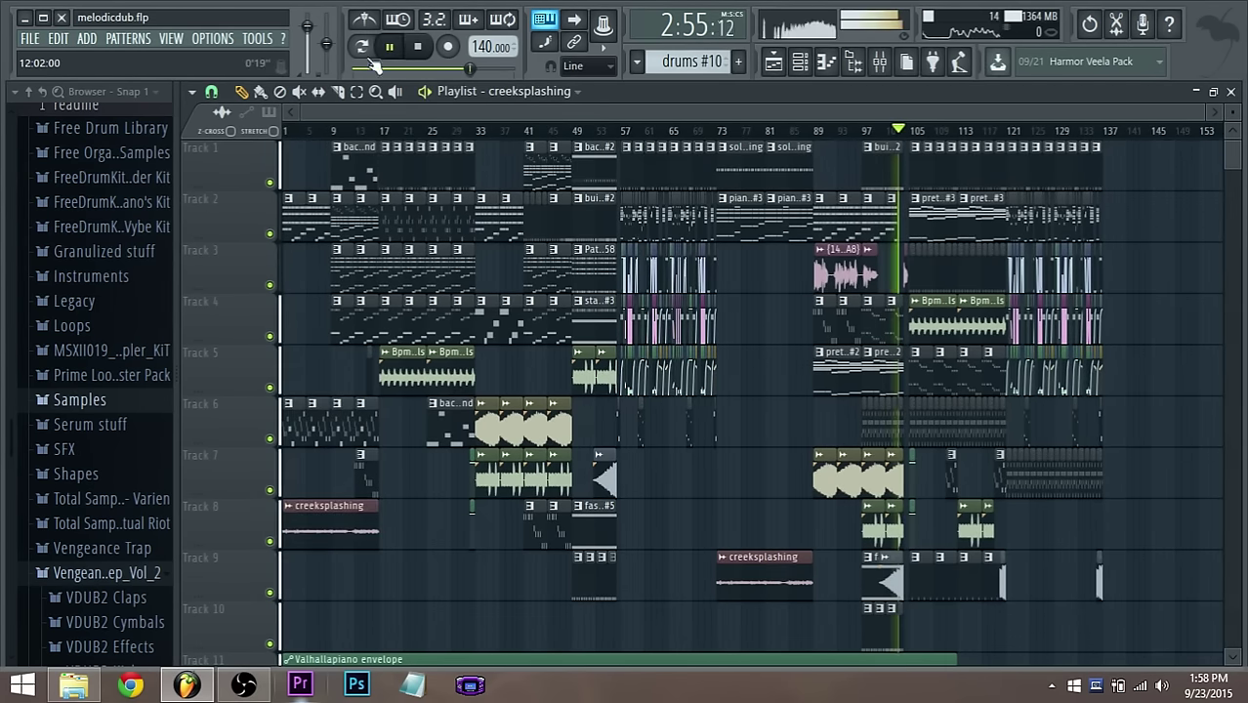
# Play the intro from bar 1 with the creeksplashing ambience, stop it, and look over the automation tracks
pyautogui.click(417, 47)
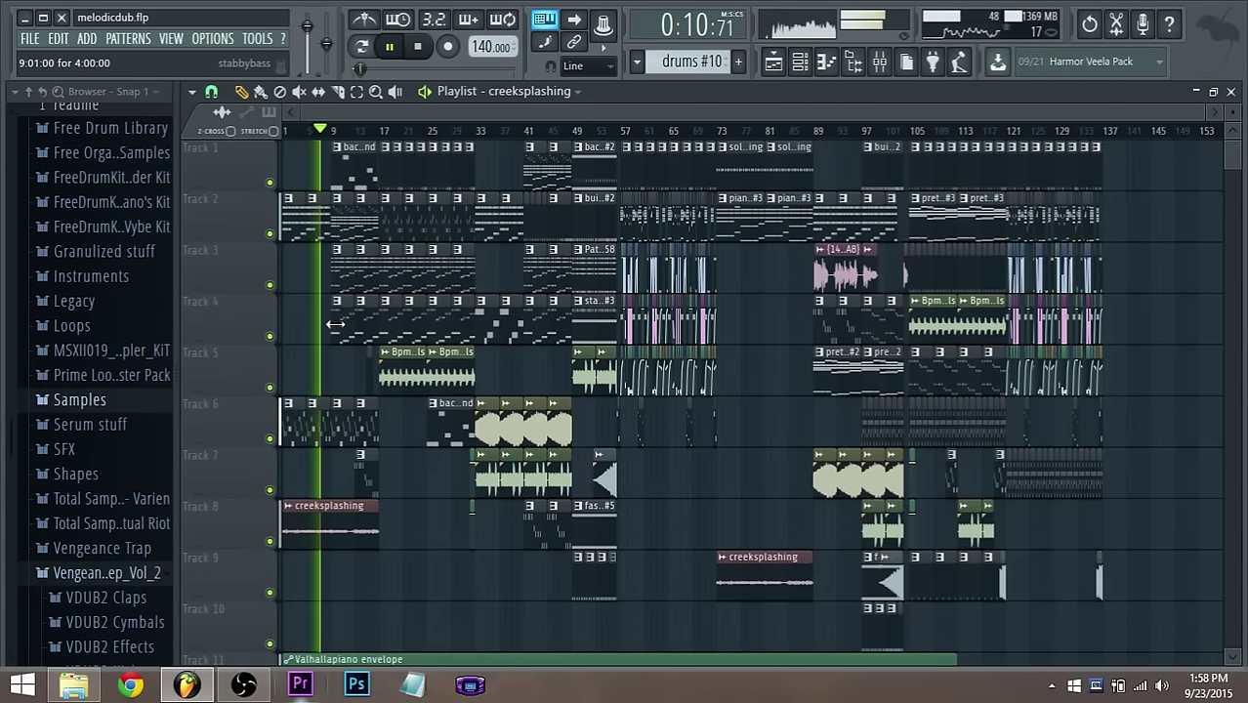
pyautogui.press('space')
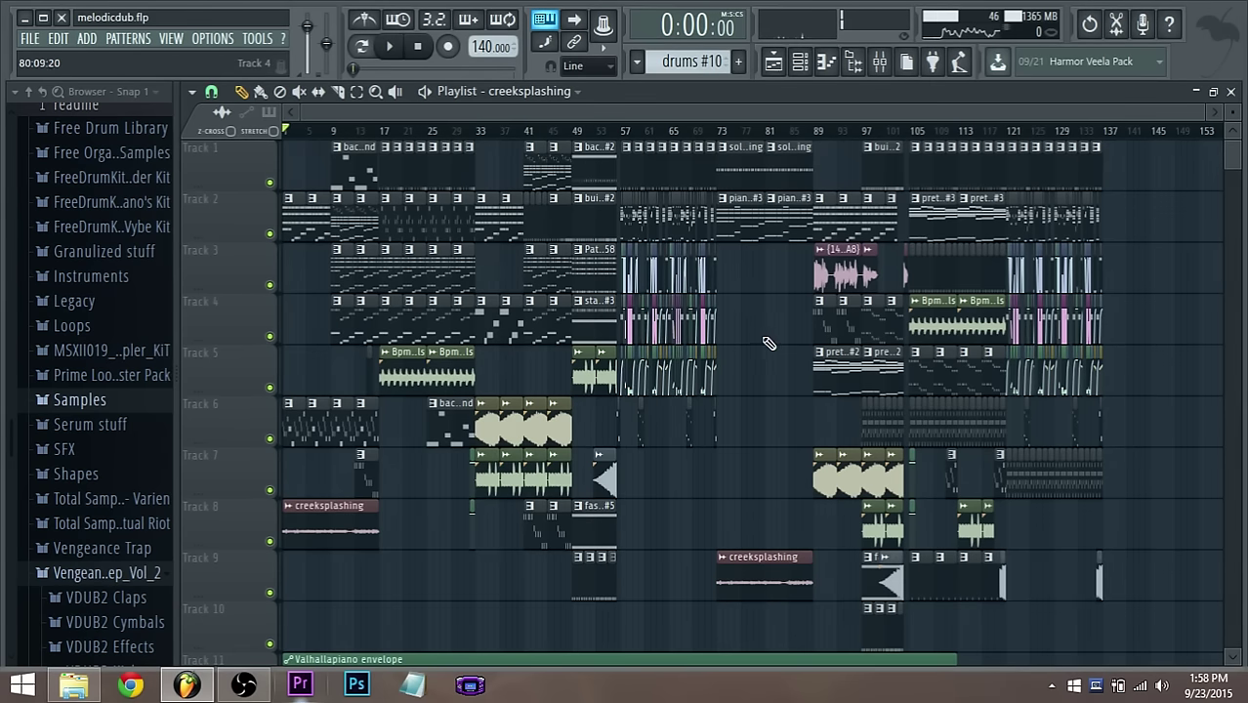
pyautogui.scroll(-1, 926, 418)
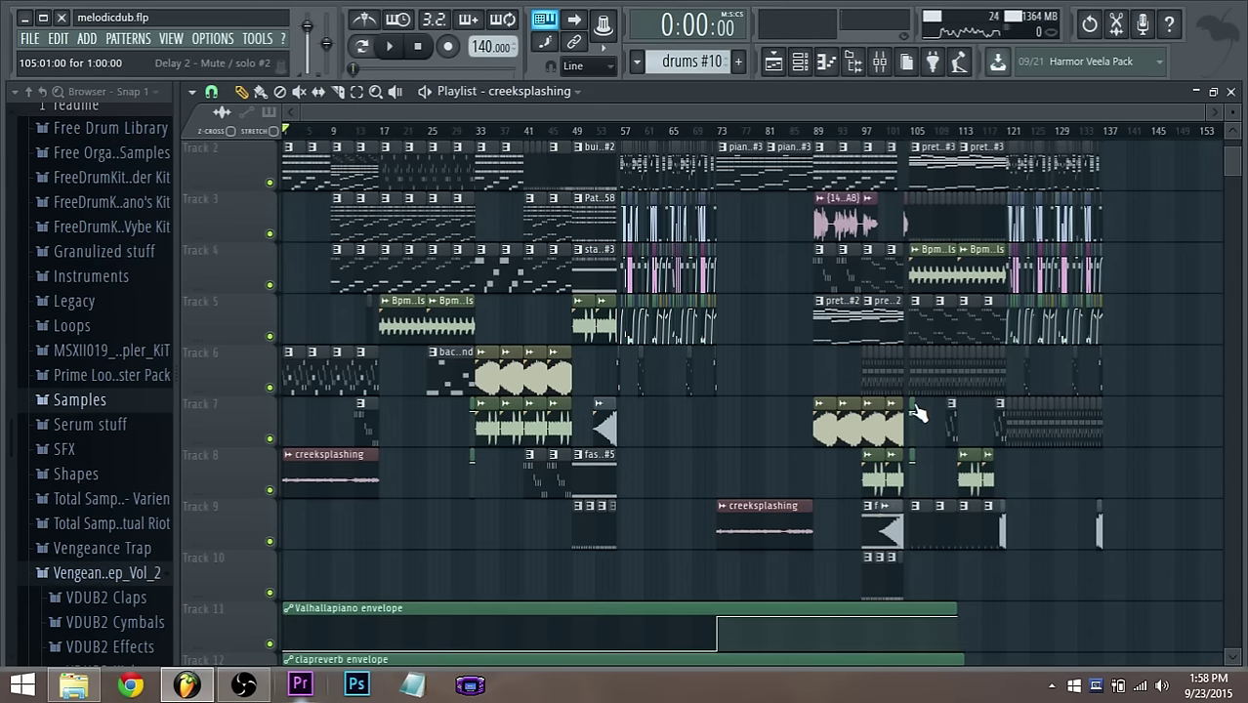
pyautogui.scroll(-7, 914, 410)
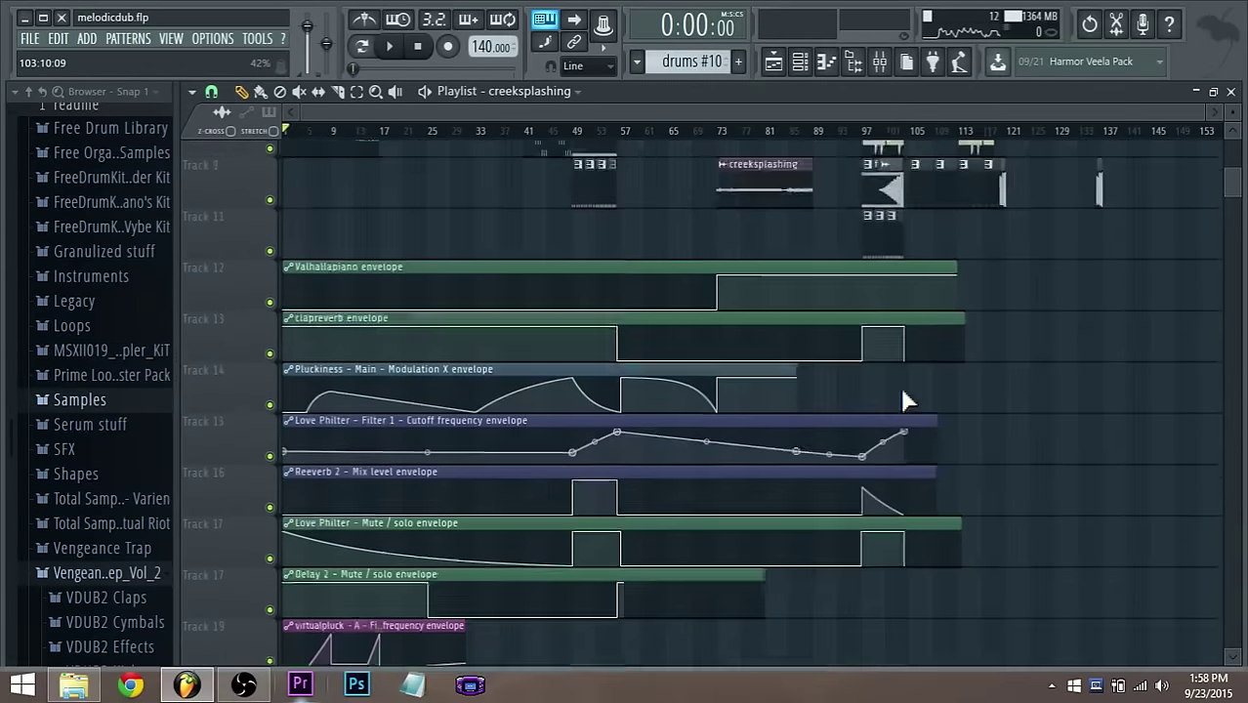
pyautogui.scroll(8, 902, 398)
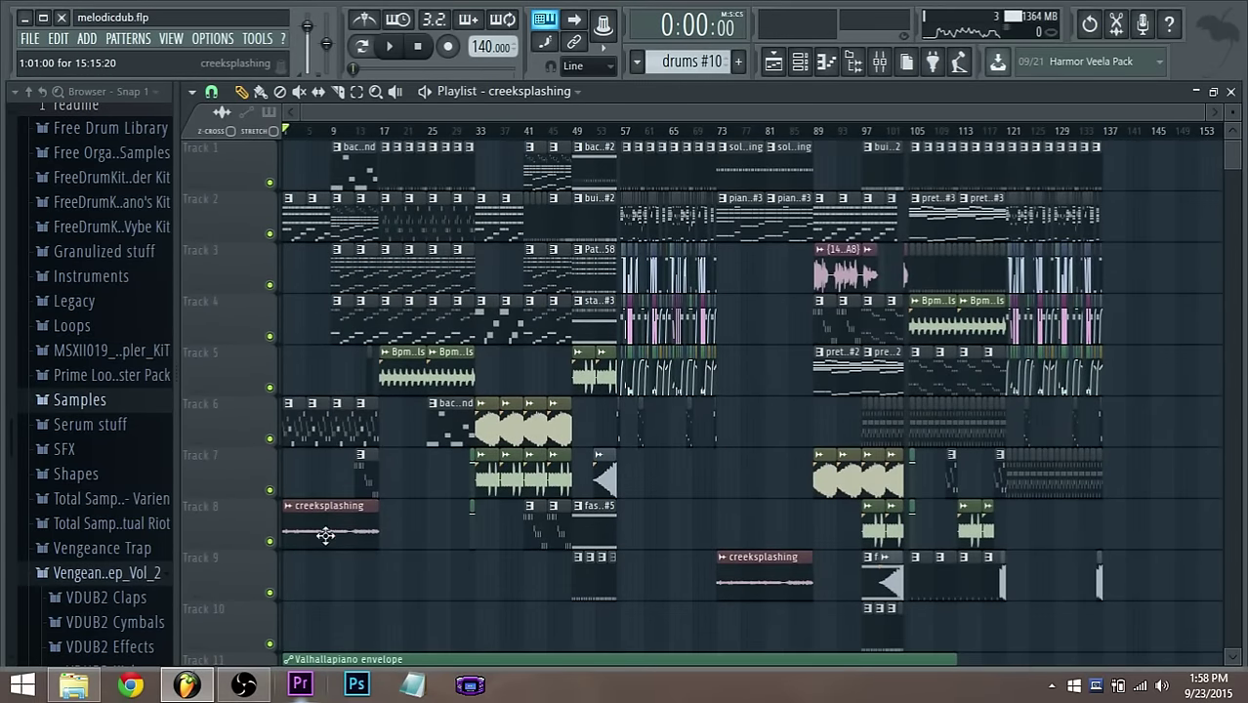
# Delete the creeksplashing clip from bar 1 on Track 8
pyautogui.moveTo(326, 534); pyautogui.dragTo(222, 529)
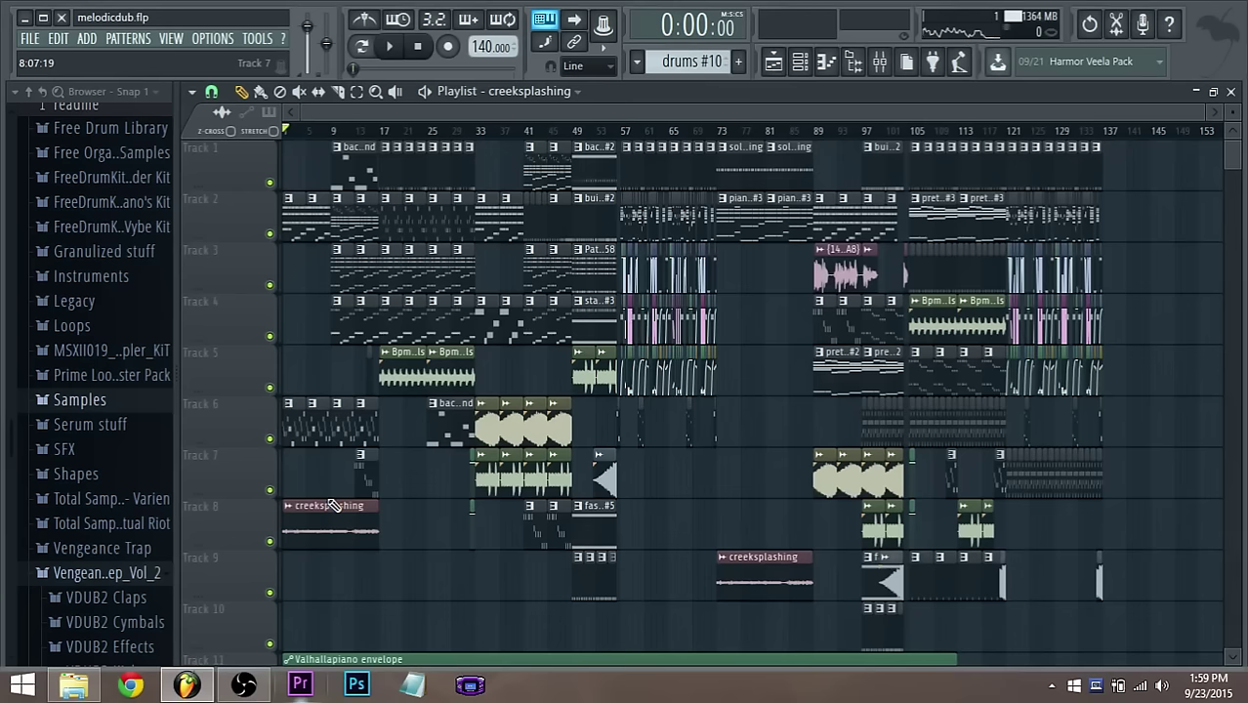
pyautogui.scroll(-12, 368, 592)
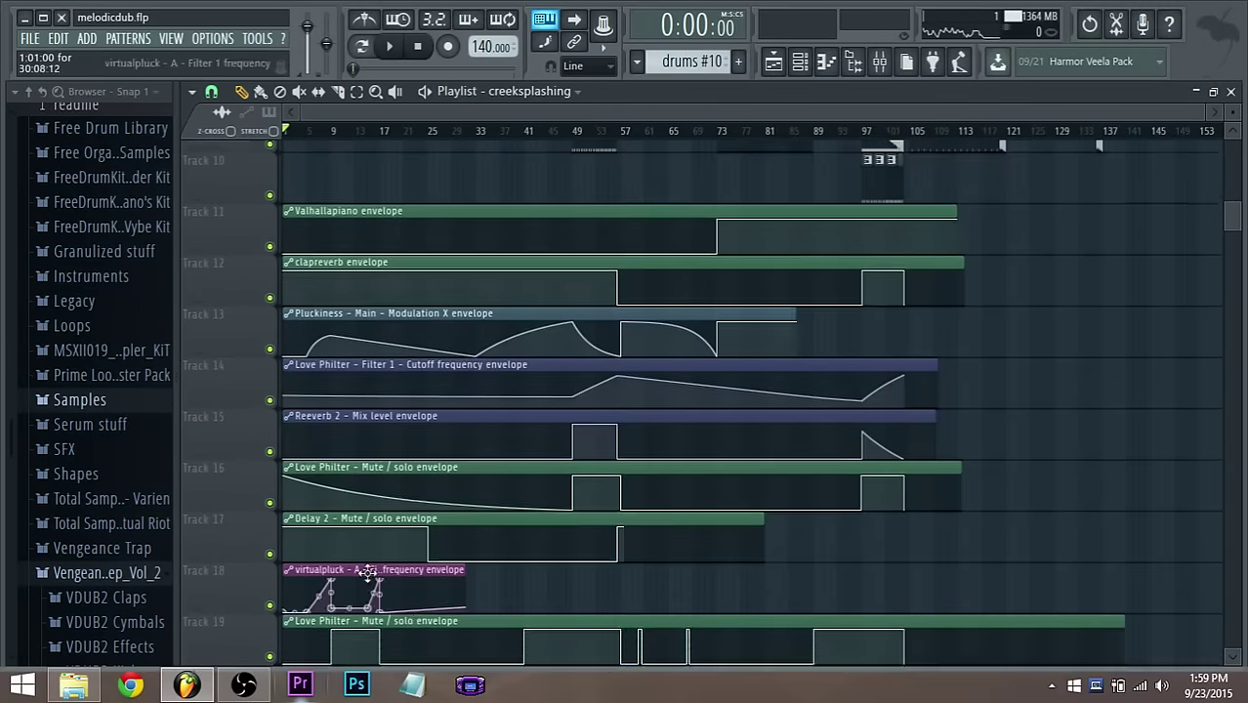
pyautogui.scroll(3, 430, 635)
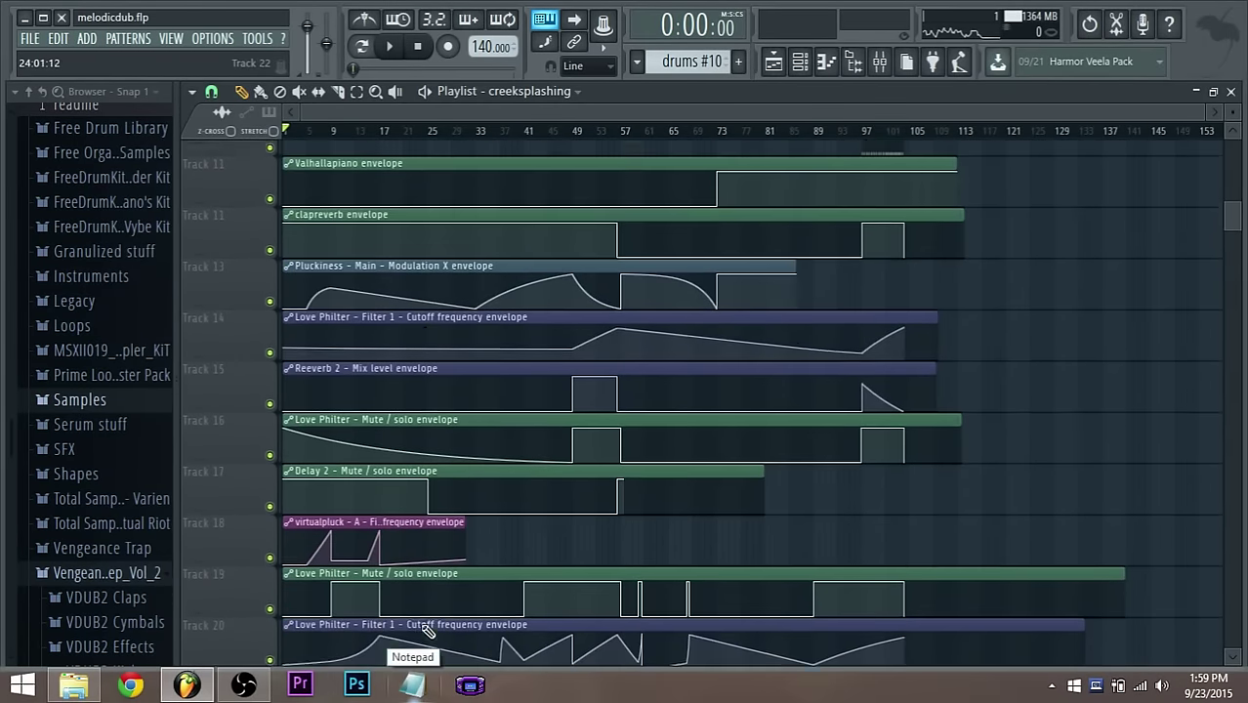
pyautogui.scroll(4, 859, 382)
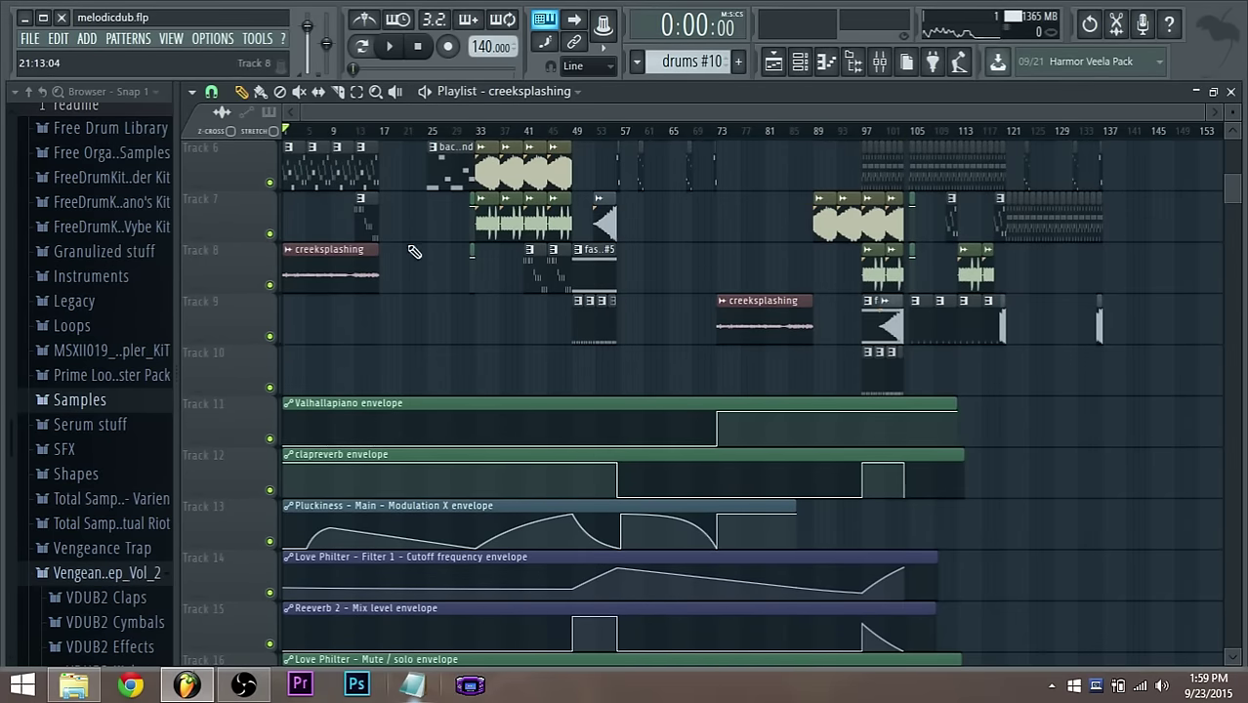
pyautogui.scroll(3, 415, 255)
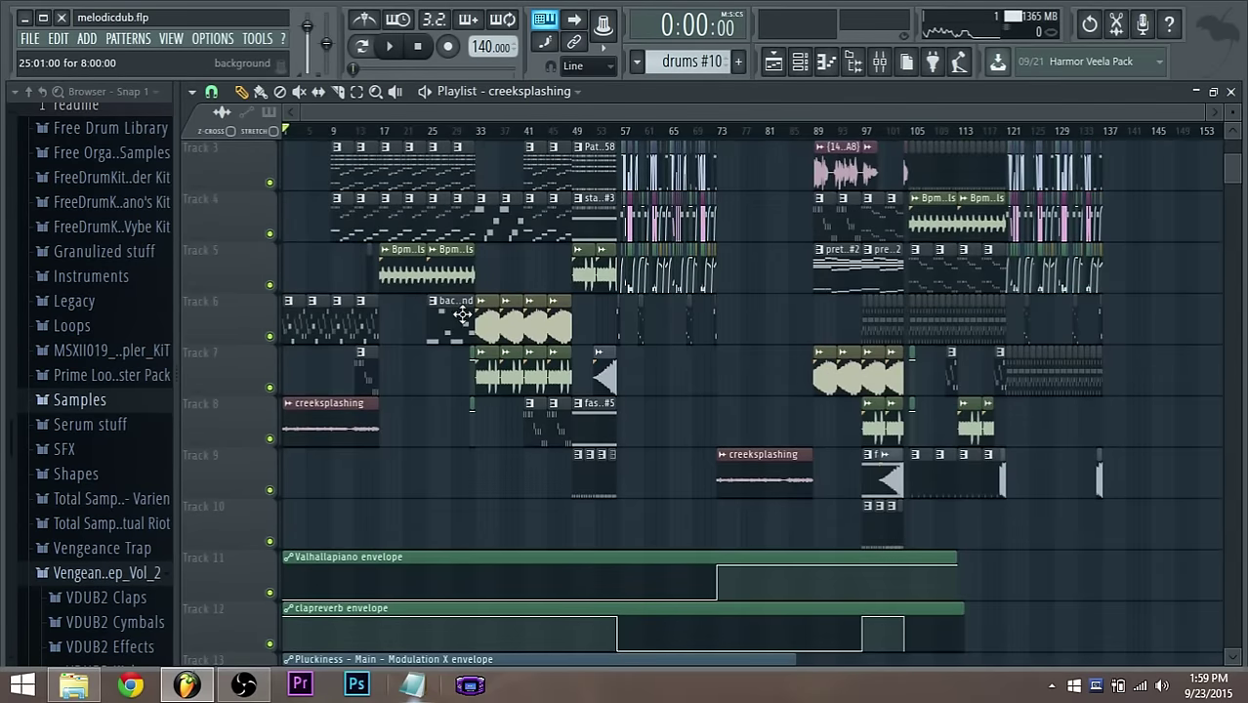
pyautogui.scroll(-3, 489, 352)
pyautogui.scroll(2, 479, 363)
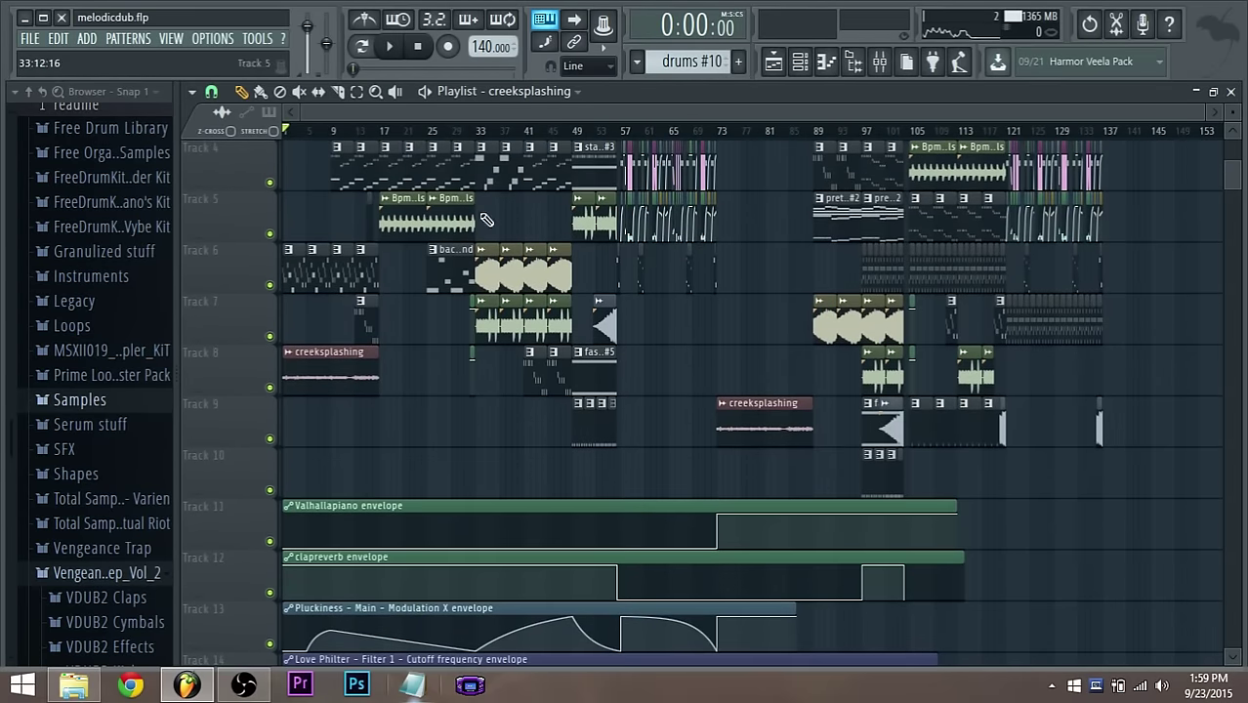
pyautogui.rightClick(372, 380)
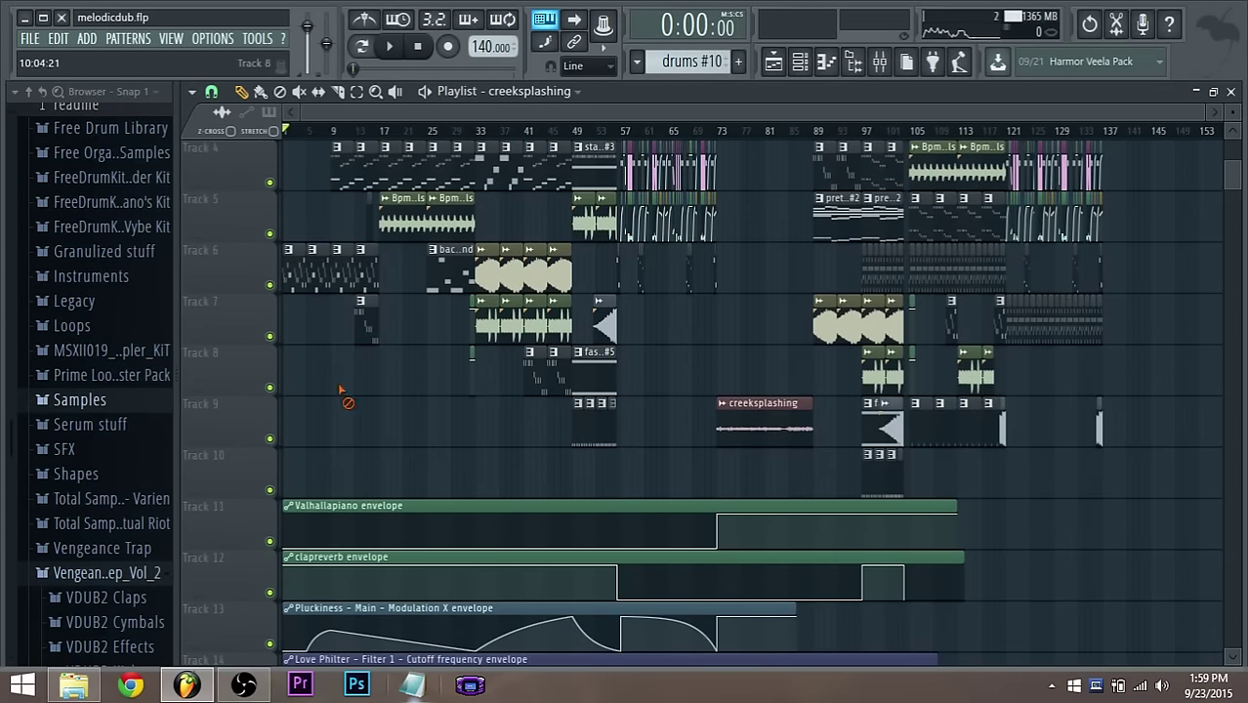
# Play the arrangement from about bar 41 through the build-up toward the drop at bar 57
pyautogui.scroll(3, 694, 215)
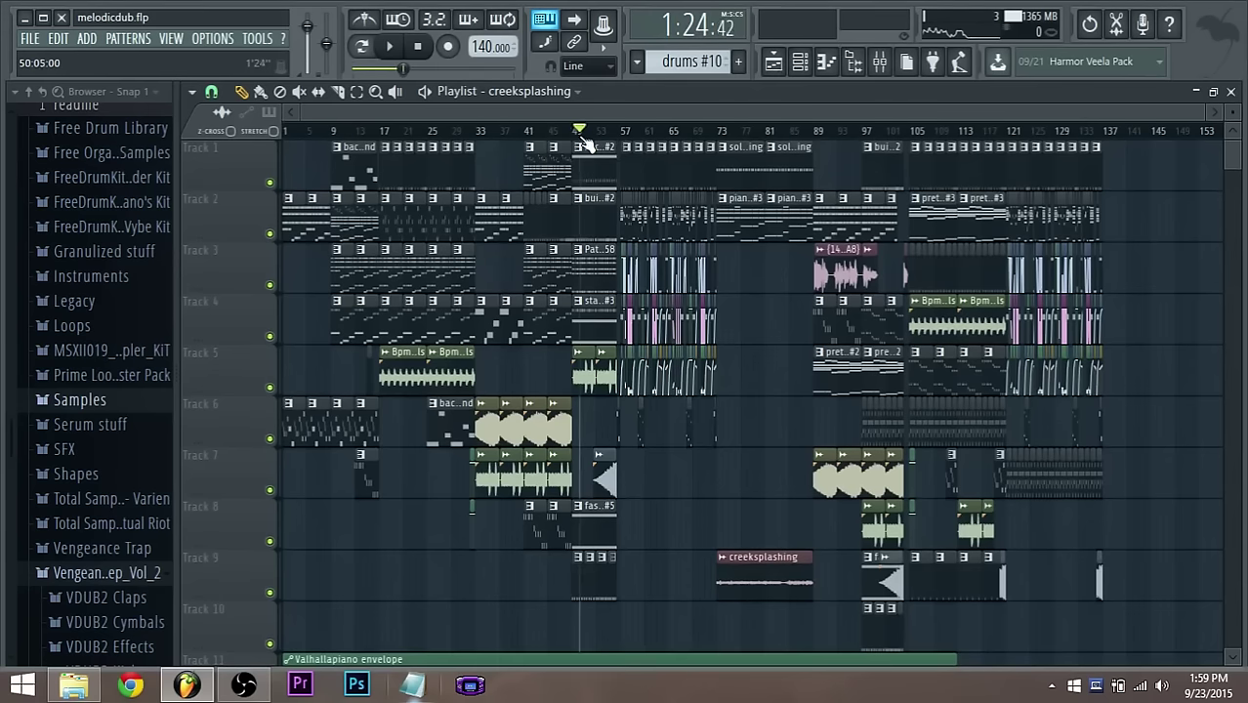
pyautogui.click(526, 134)
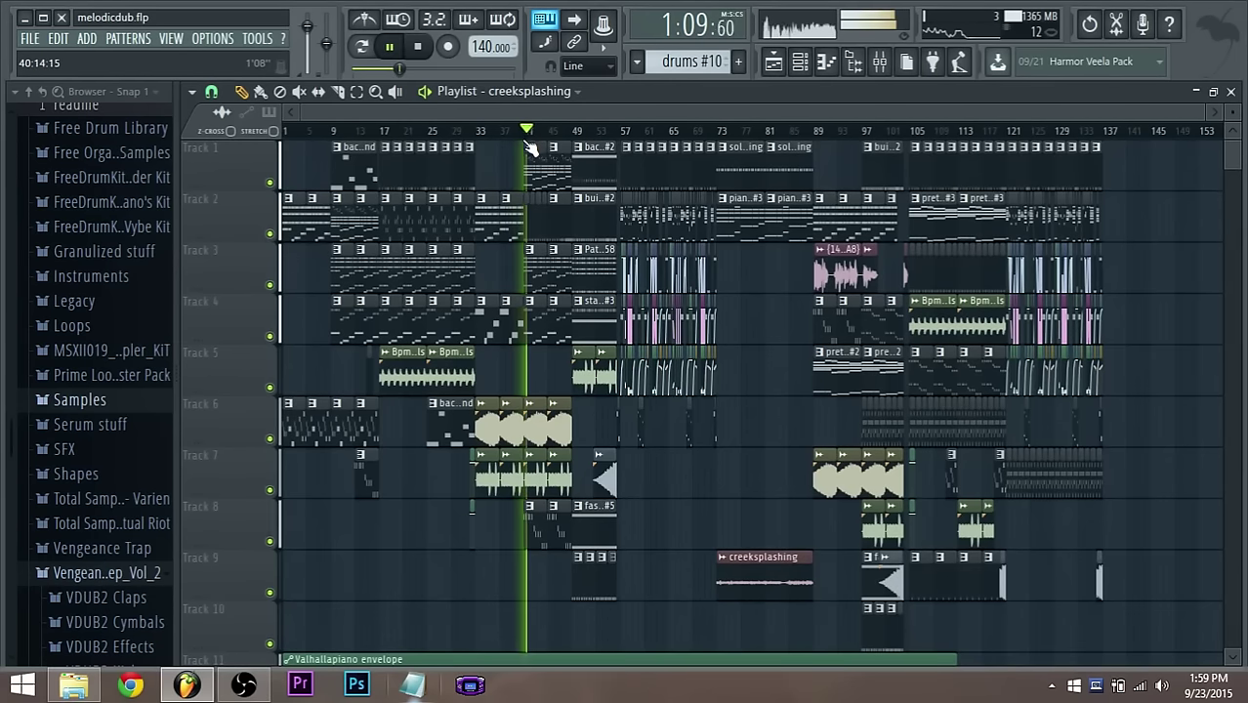
pyautogui.scroll(-2, 524, 147)
pyautogui.scroll(2, 535, 176)
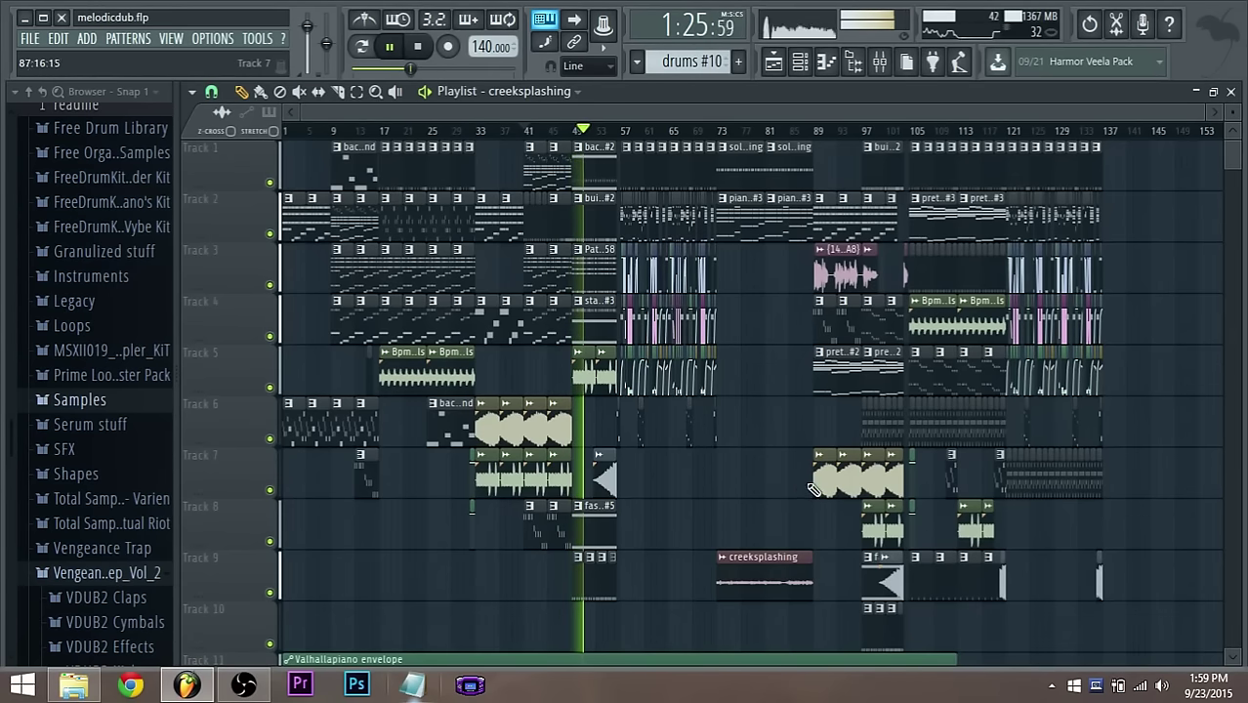
pyautogui.keyDown('ctrl'); pyautogui.scroll(1, 776, 538); pyautogui.keyUp('ctrl')
pyautogui.scroll(-1, 776, 538)
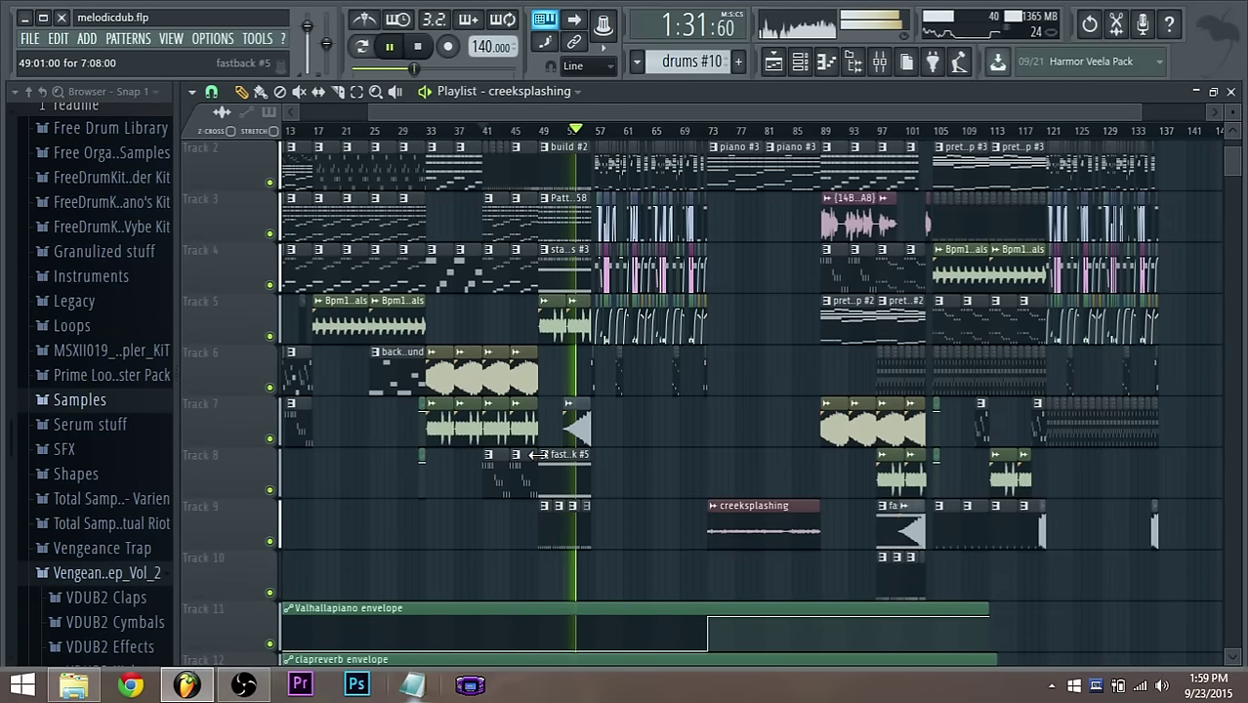
pyautogui.scroll(1, 765, 502)
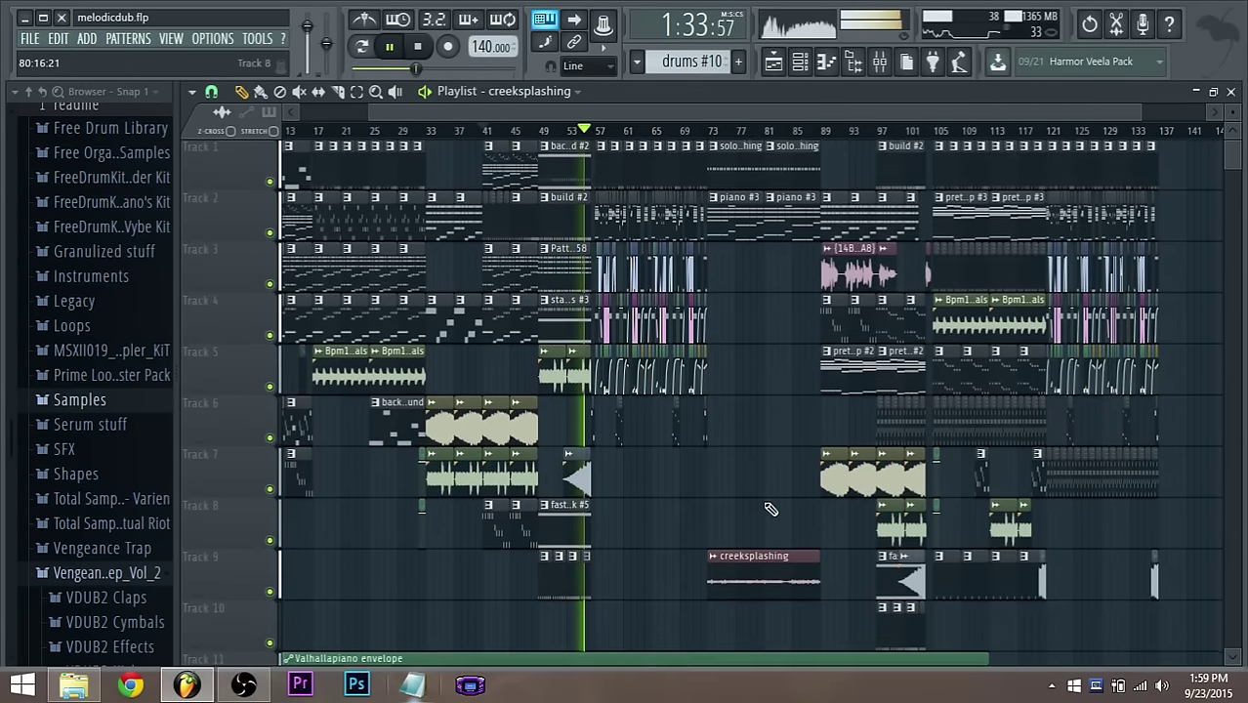
# Stop playback and open the options of the Love Philter mute/solo envelope point at 60:09:00 on Track 19
pyautogui.keyDown('ctrl'); pyautogui.scroll(2, 643, 503); pyautogui.keyUp('ctrl')
pyautogui.keyDown('ctrl'); pyautogui.scroll(2, 643, 503); pyautogui.keyUp('ctrl')
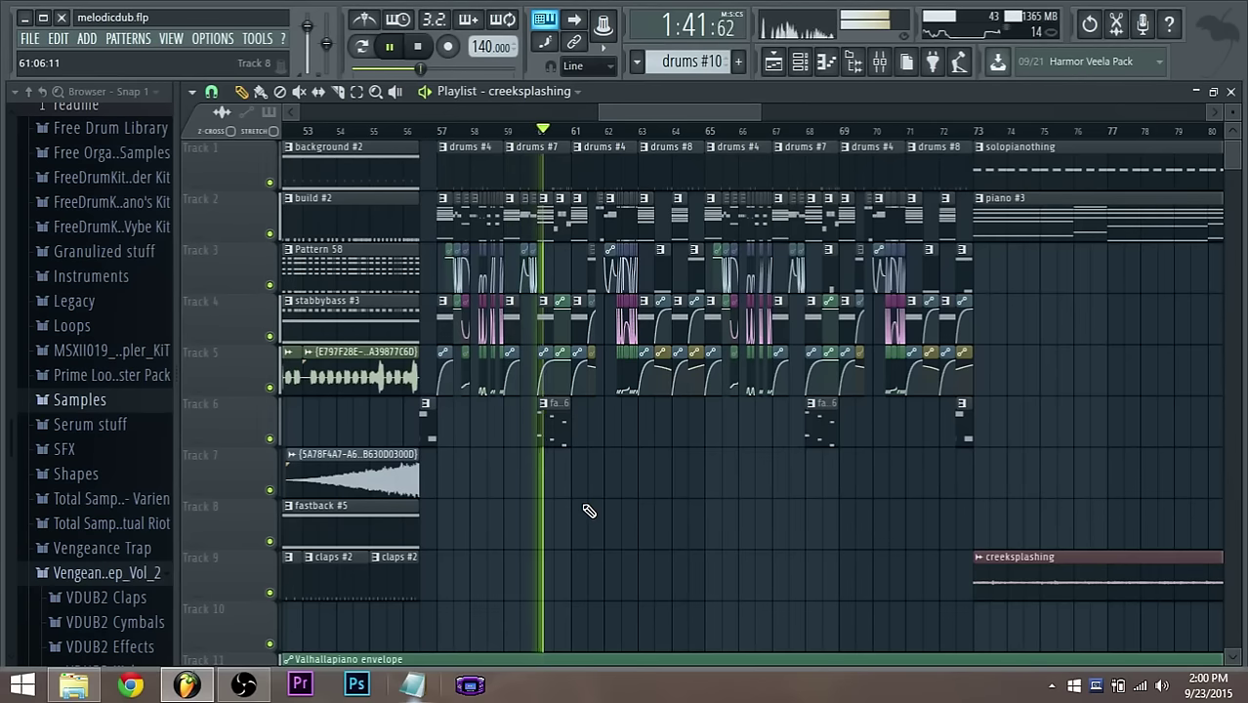
pyautogui.scroll(-9, 591, 511)
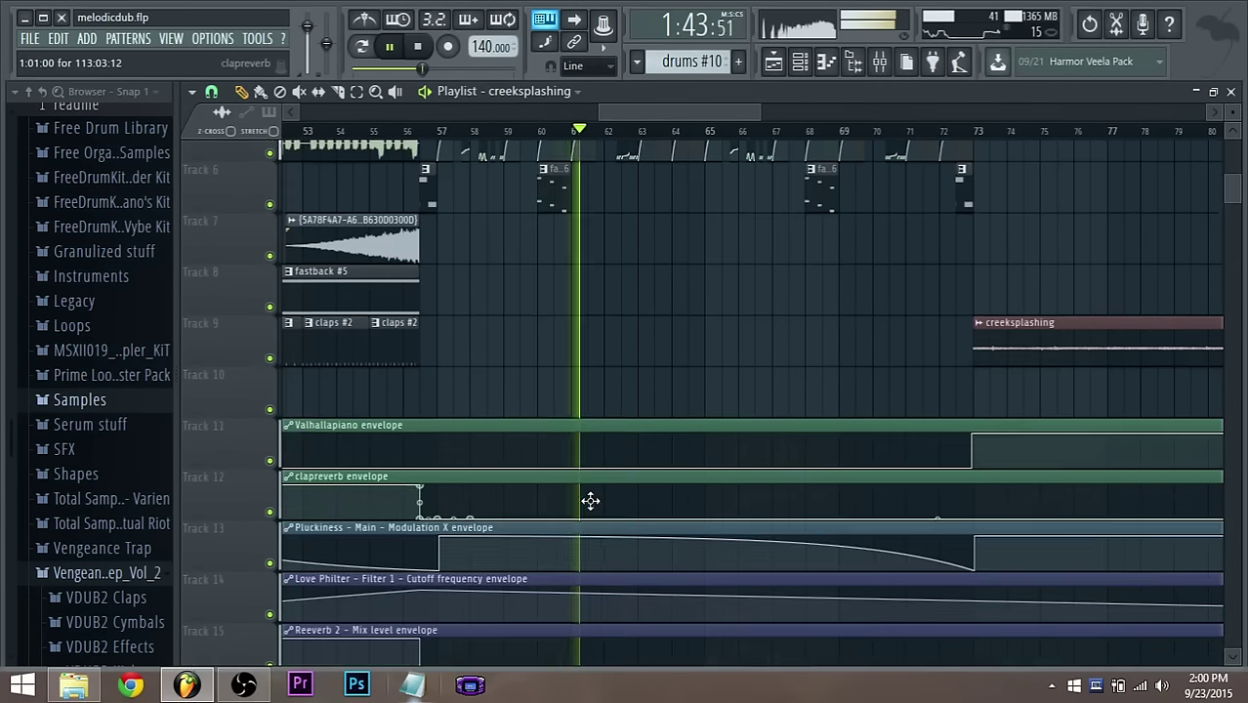
pyautogui.scroll(-1, 594, 510)
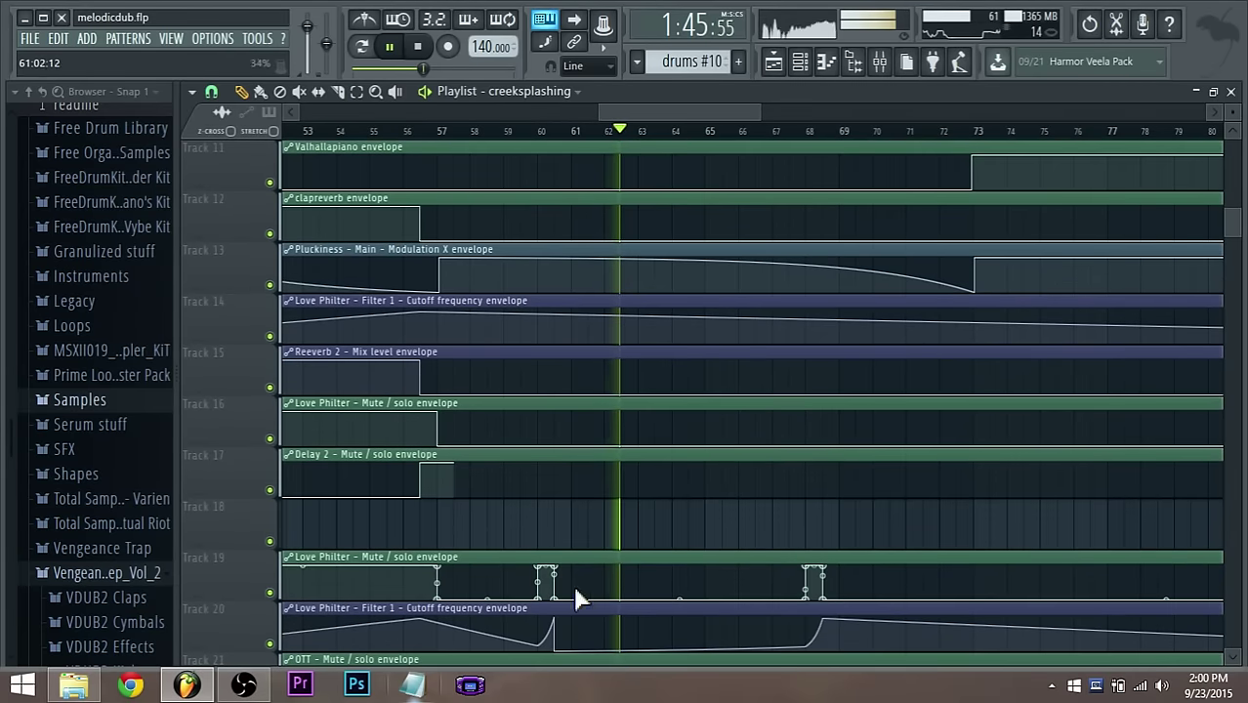
pyautogui.press('space')
pyautogui.rightClick(554, 571)
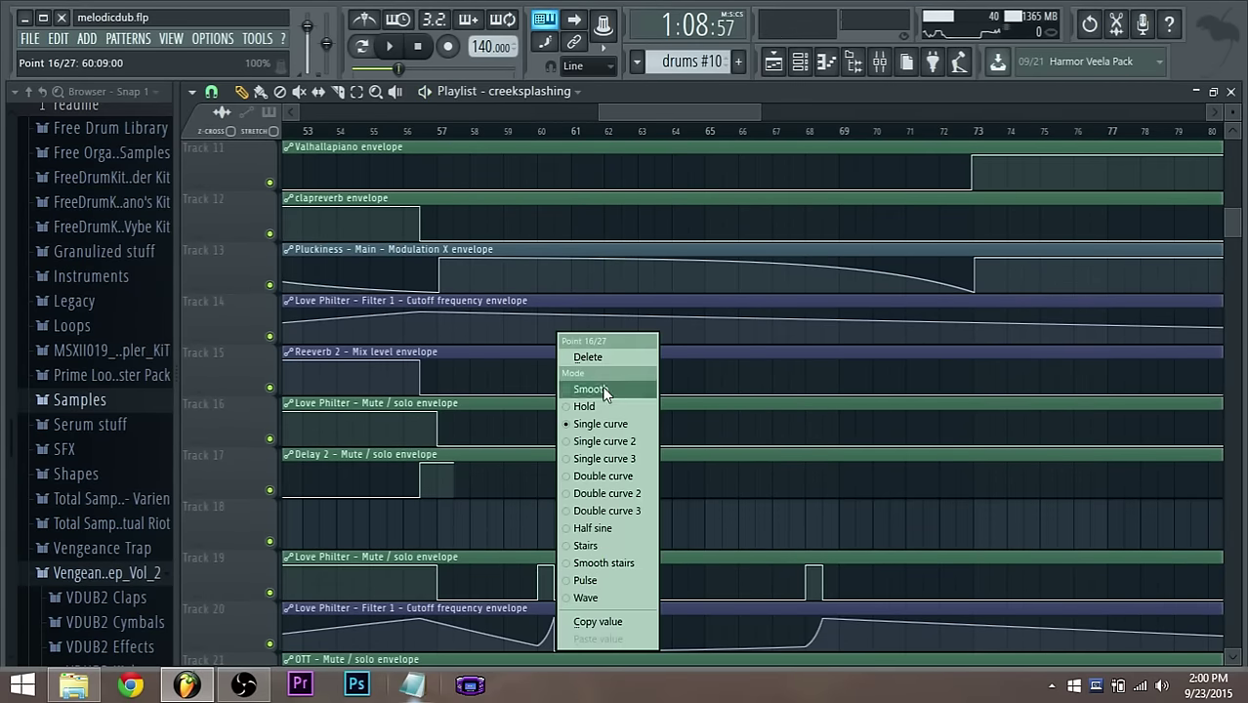
# Delete the raised points at 60:09:00 and 60:01:00 in the Track 19 Love Philter mute/solo envelope and play from bar 60
pyautogui.click(590, 358)
pyautogui.rightClick(540, 569)
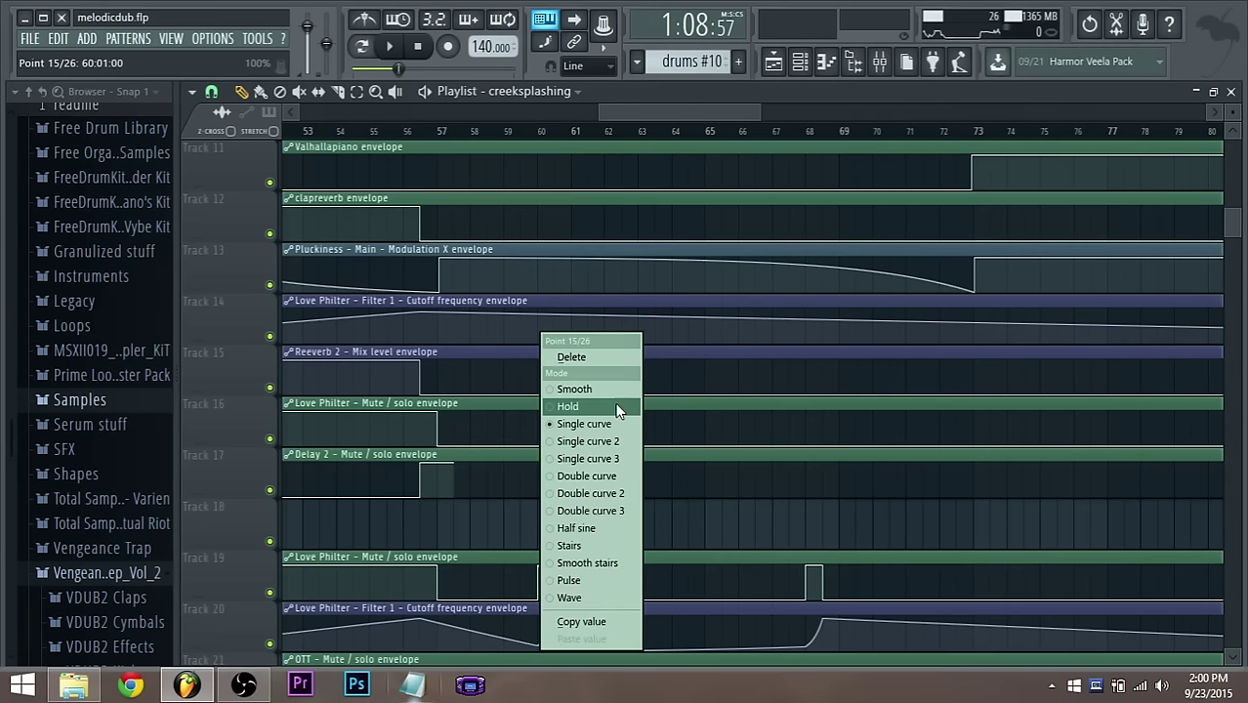
pyautogui.click(573, 358)
pyautogui.click(537, 131)
pyautogui.press('space')
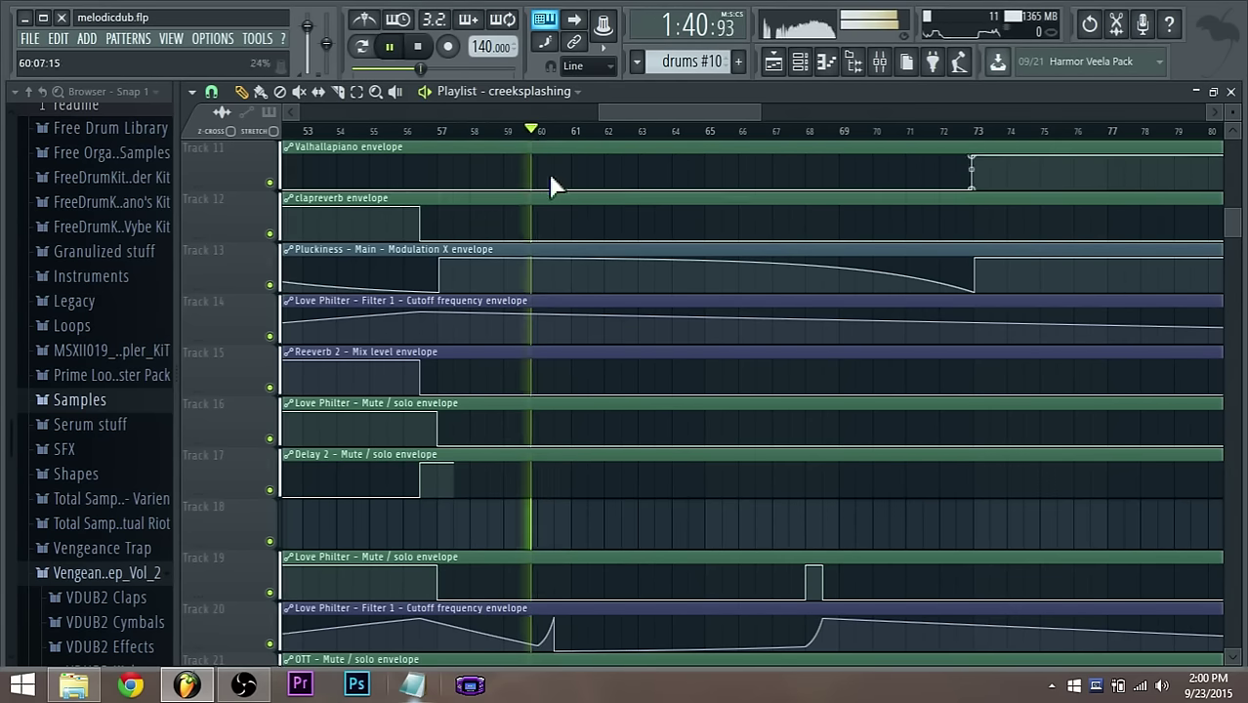
# Stop playback and delete the raised points at 68:01:00 and 68:09:00 in the Track 19 Love Philter mute/solo envelope
pyautogui.scroll(8, 572, 293)
pyautogui.scroll(1, 640, 357)
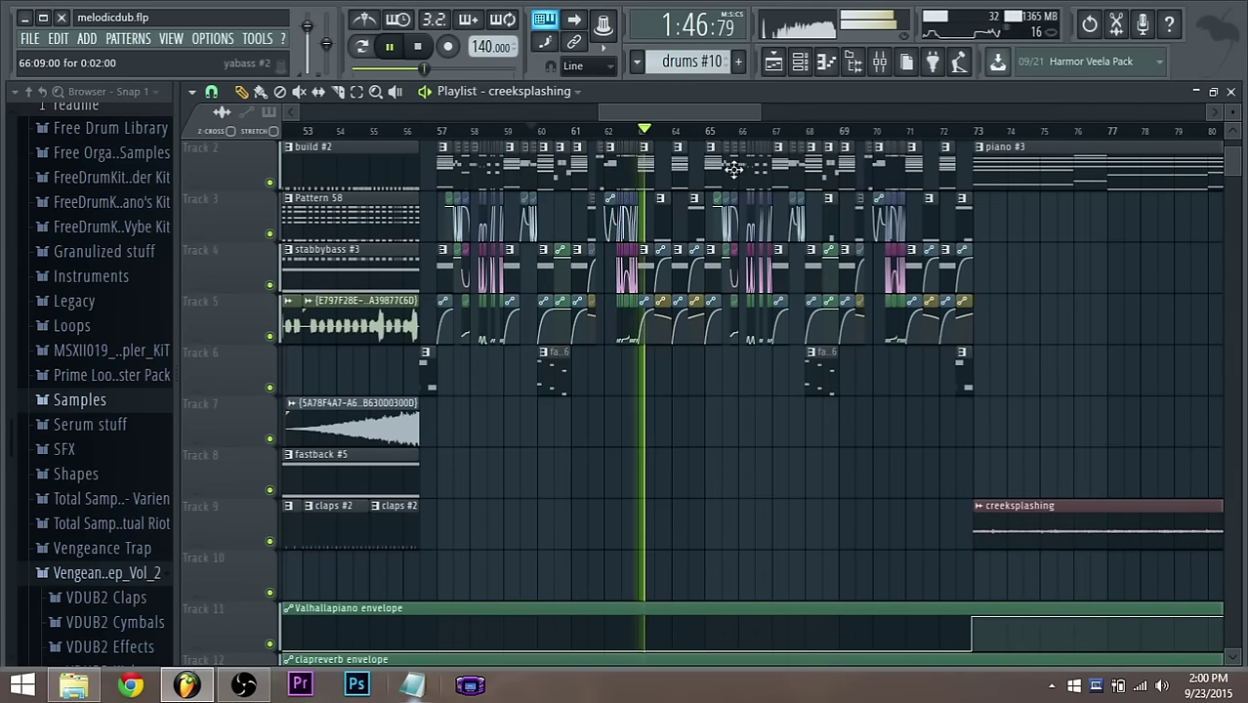
pyautogui.moveTo(703, 113); pyautogui.dragTo(740, 111)
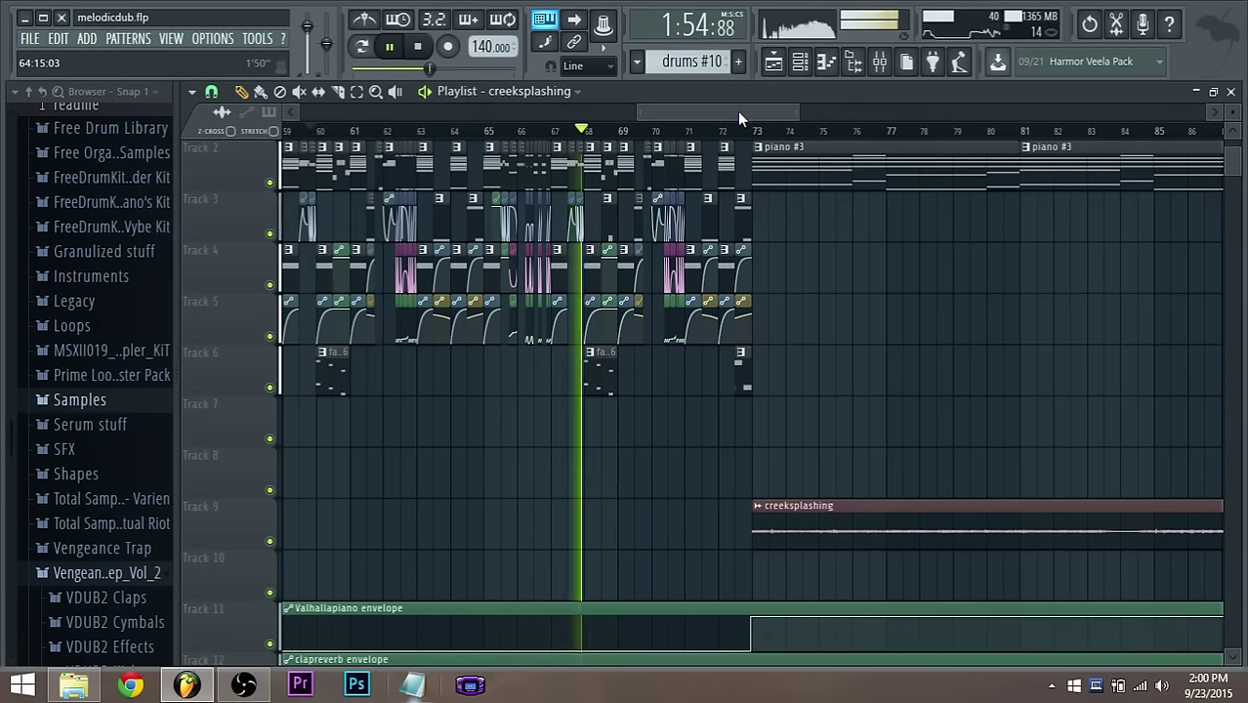
pyautogui.scroll(-1, 689, 291)
pyautogui.scroll(-9, 690, 291)
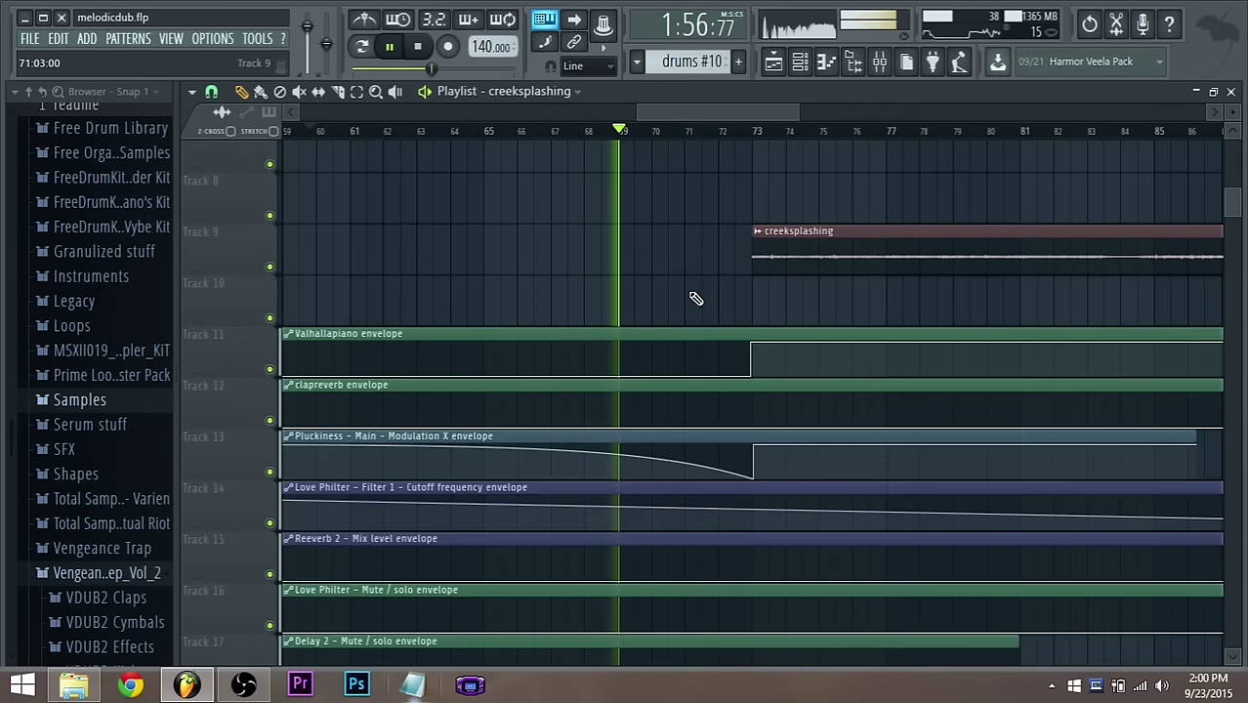
pyautogui.press('space')
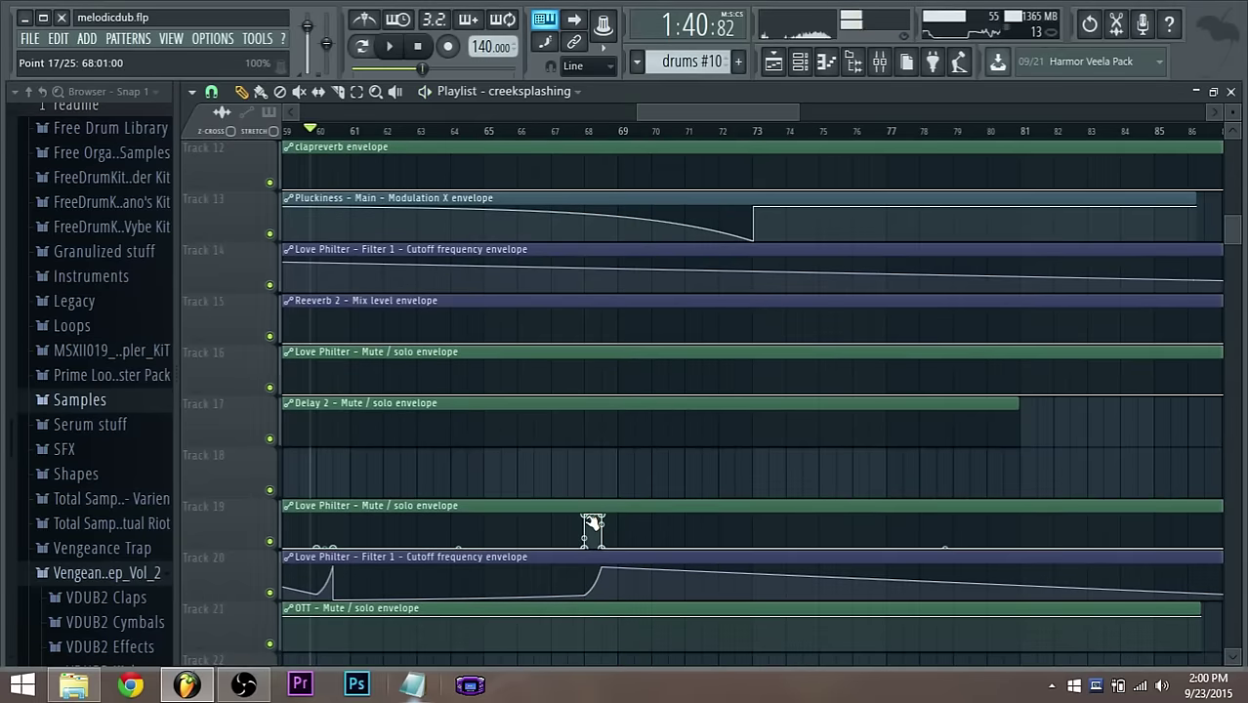
pyautogui.rightClick(586, 518)
pyautogui.click(632, 358)
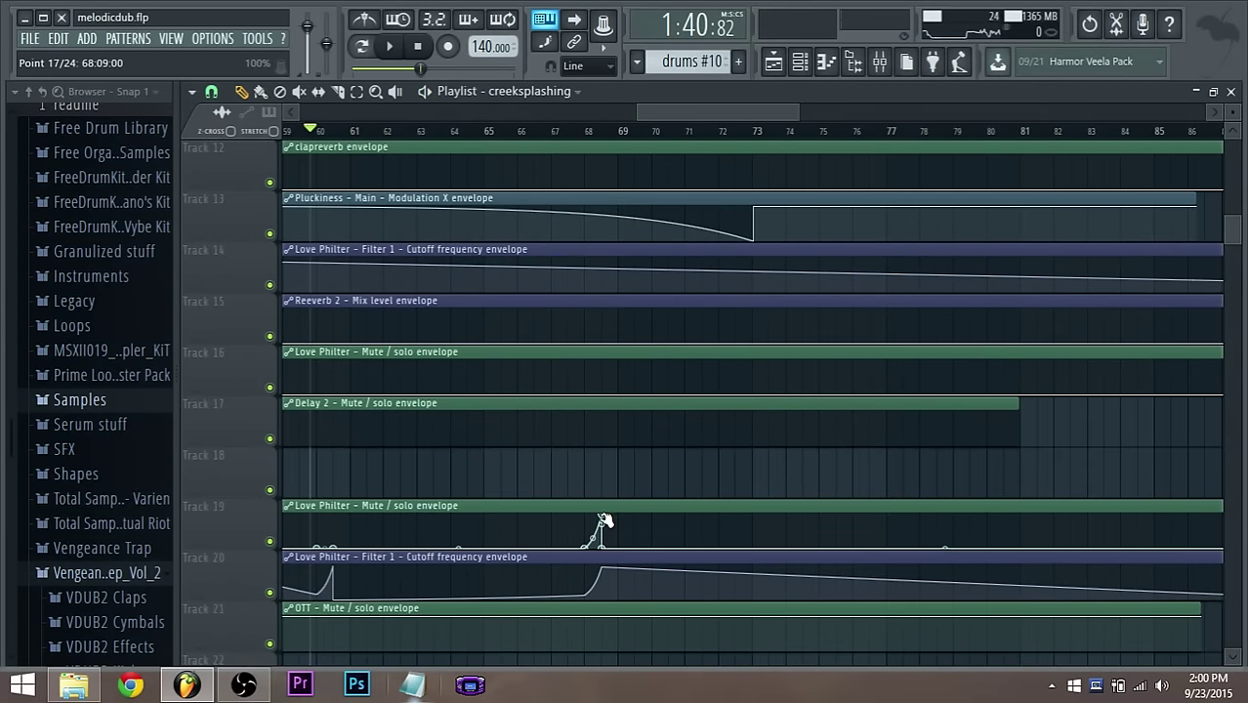
pyautogui.rightClick(603, 523)
pyautogui.click(656, 362)
# Play the arrangement from bar 68 to hear the transition into the piano section
pyautogui.scroll(6, 591, 429)
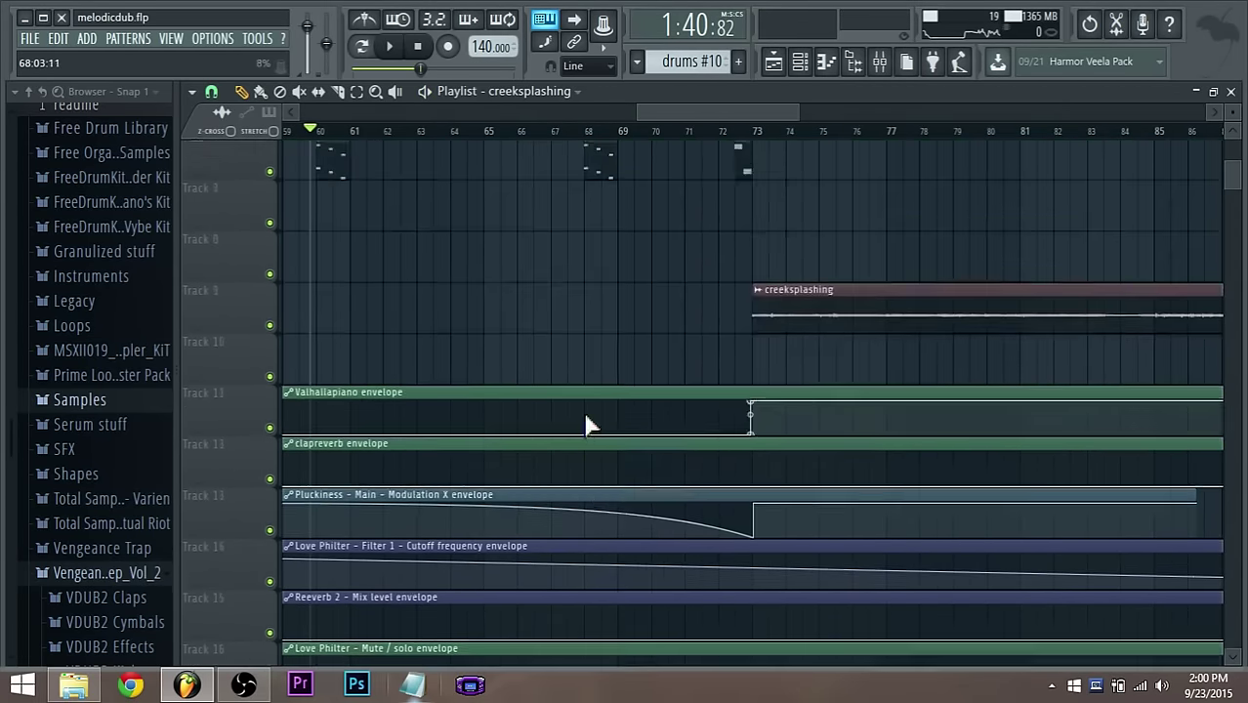
pyautogui.scroll(5, 587, 425)
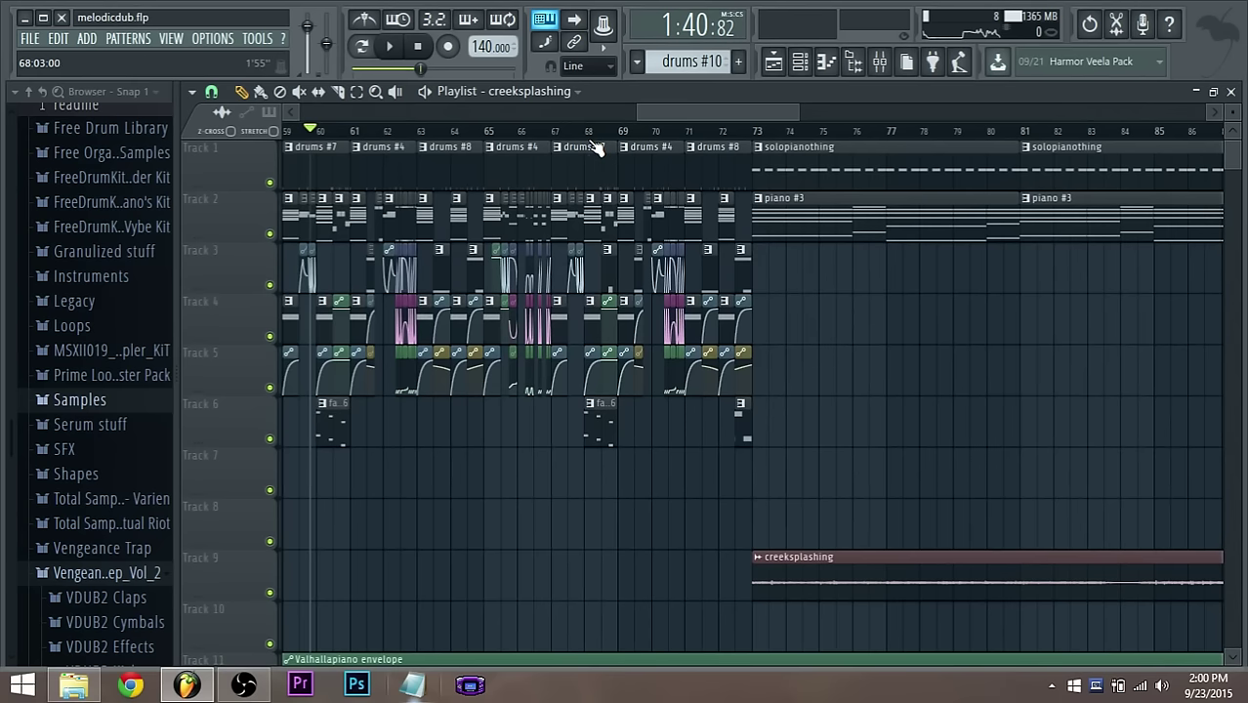
pyautogui.click(591, 140)
pyautogui.press('space')
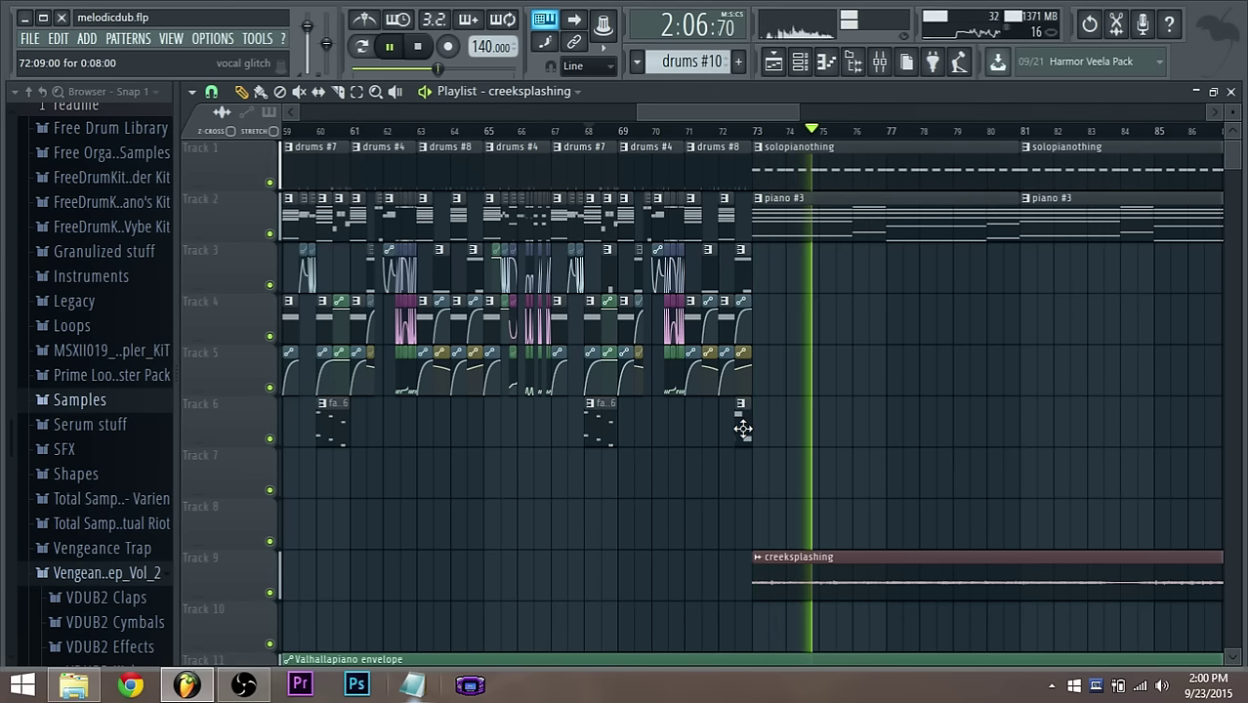
# Shorten the vocal glitch clip on Track 6 to 0:04:00, starting at 72:09:00, and replay the end of bar 72
pyautogui.moveTo(749, 431); pyautogui.dragTo(758, 430)
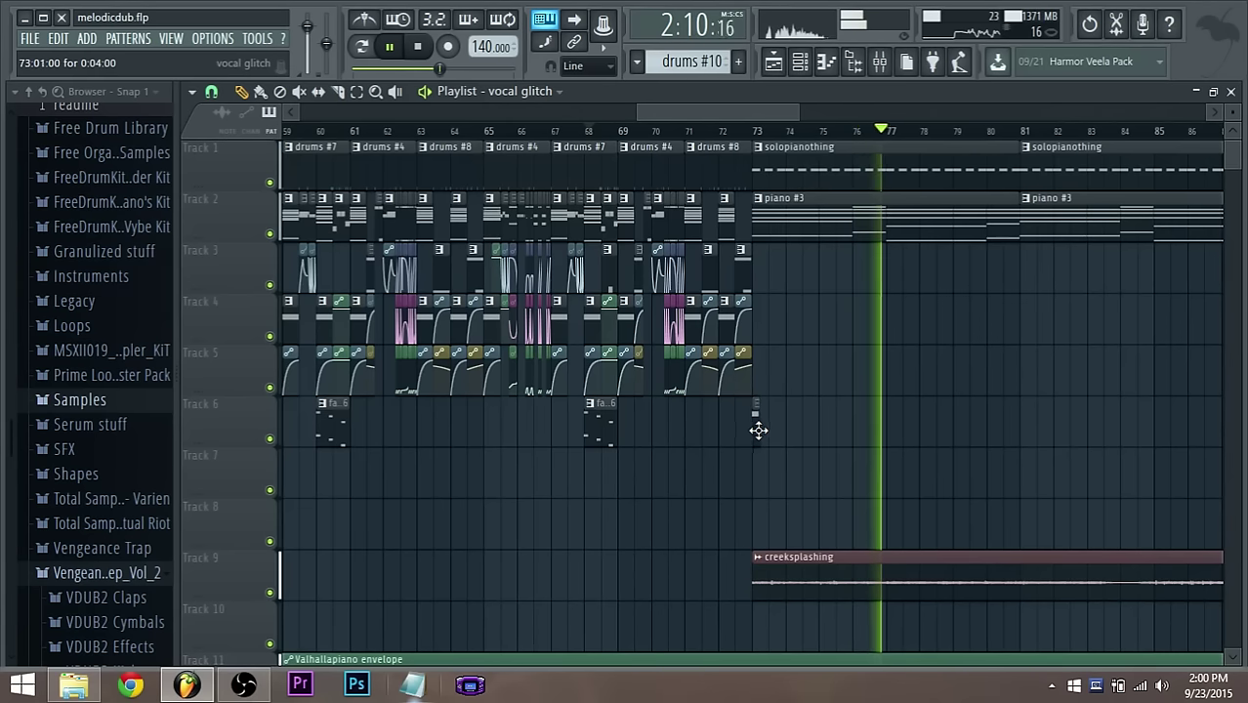
pyautogui.click(735, 133)
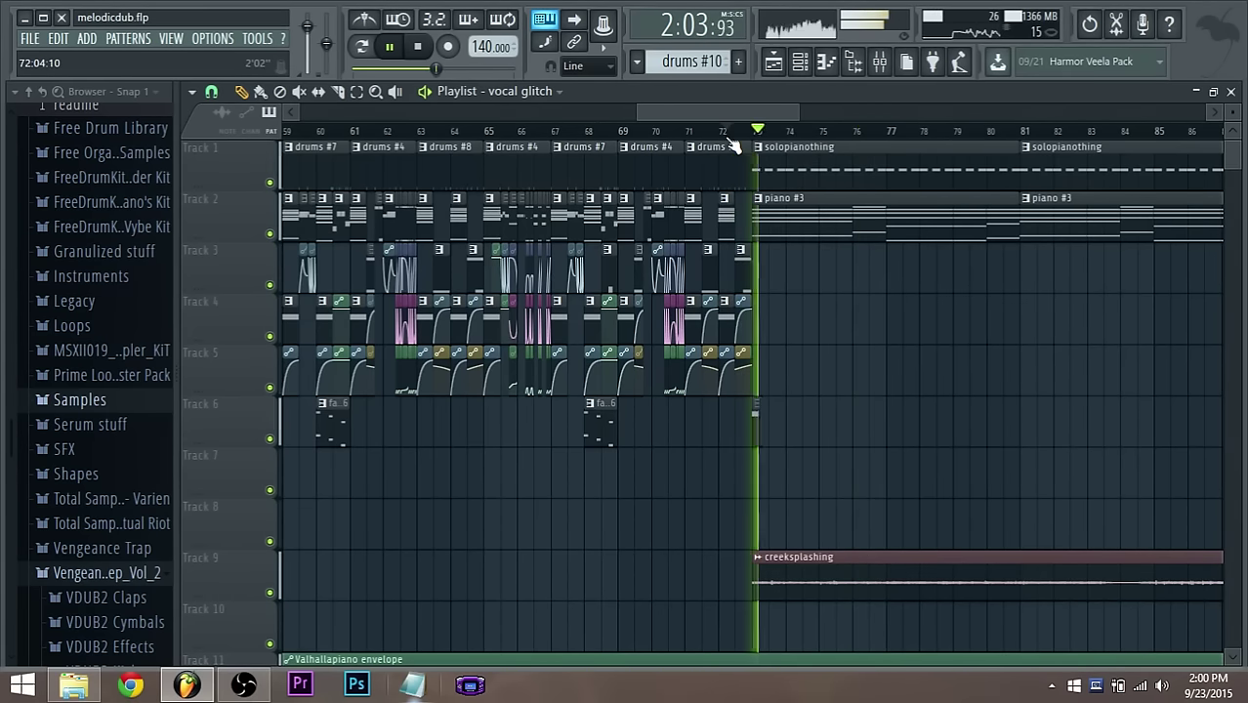
pyautogui.moveTo(755, 418); pyautogui.dragTo(742, 426)
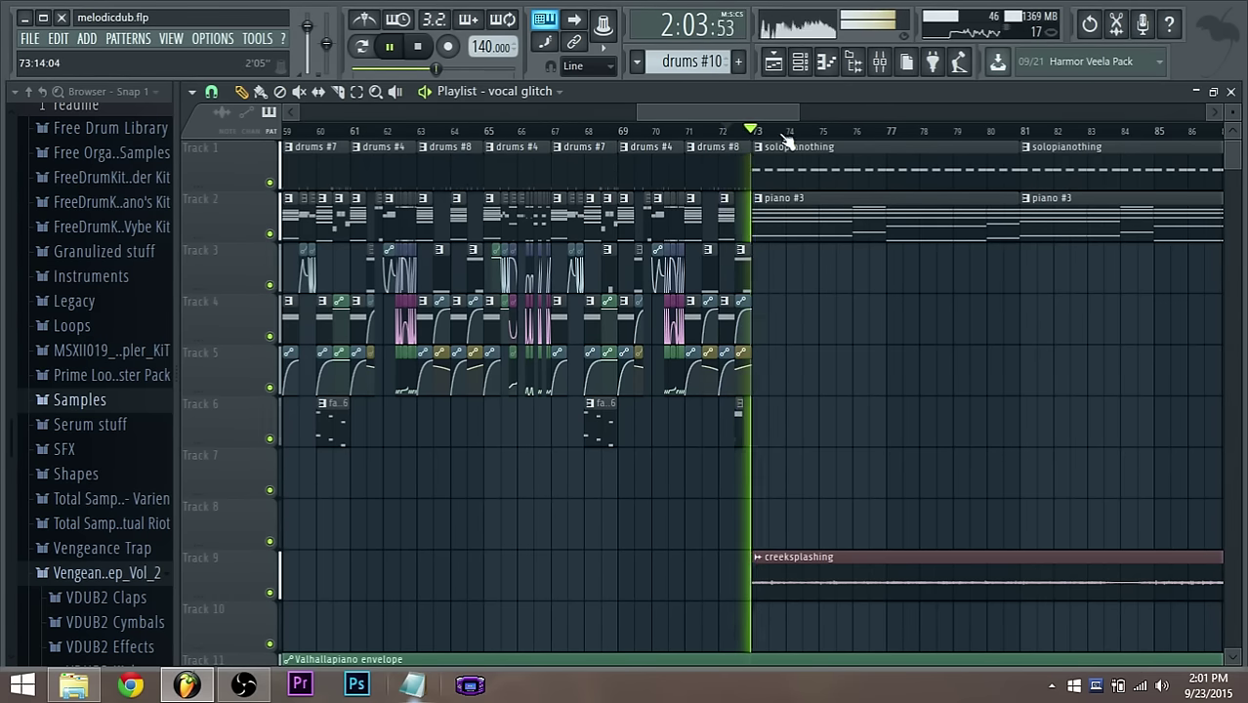
# Open the solopianothing pattern at bar 73 in the piano roll and stop playback
pyautogui.moveTo(780, 112); pyautogui.dragTo(820, 124)
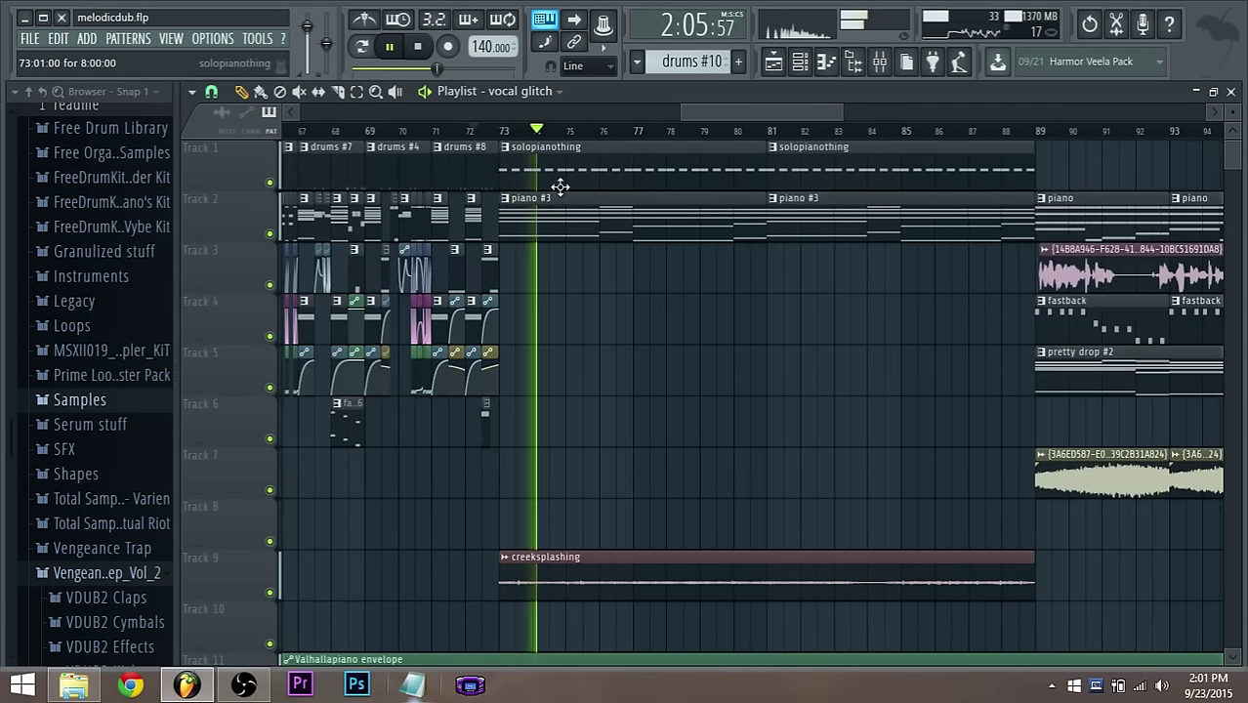
pyautogui.doubleClick(560, 187)
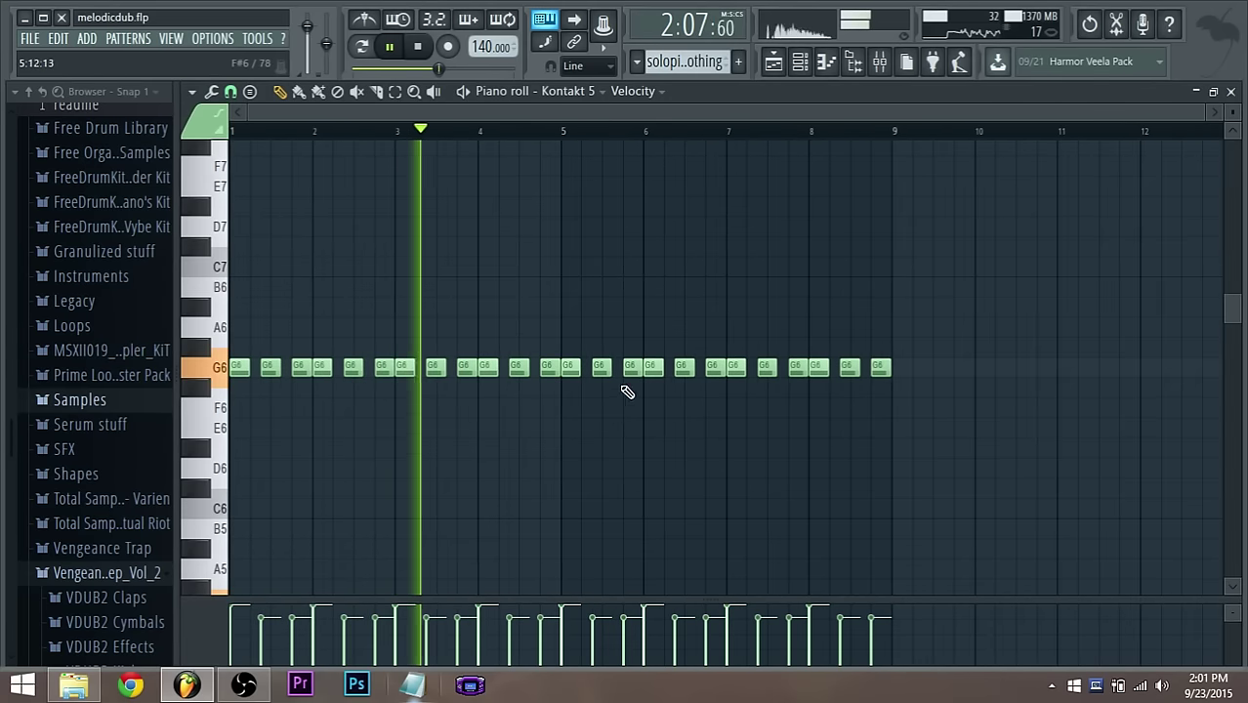
pyautogui.press('space')
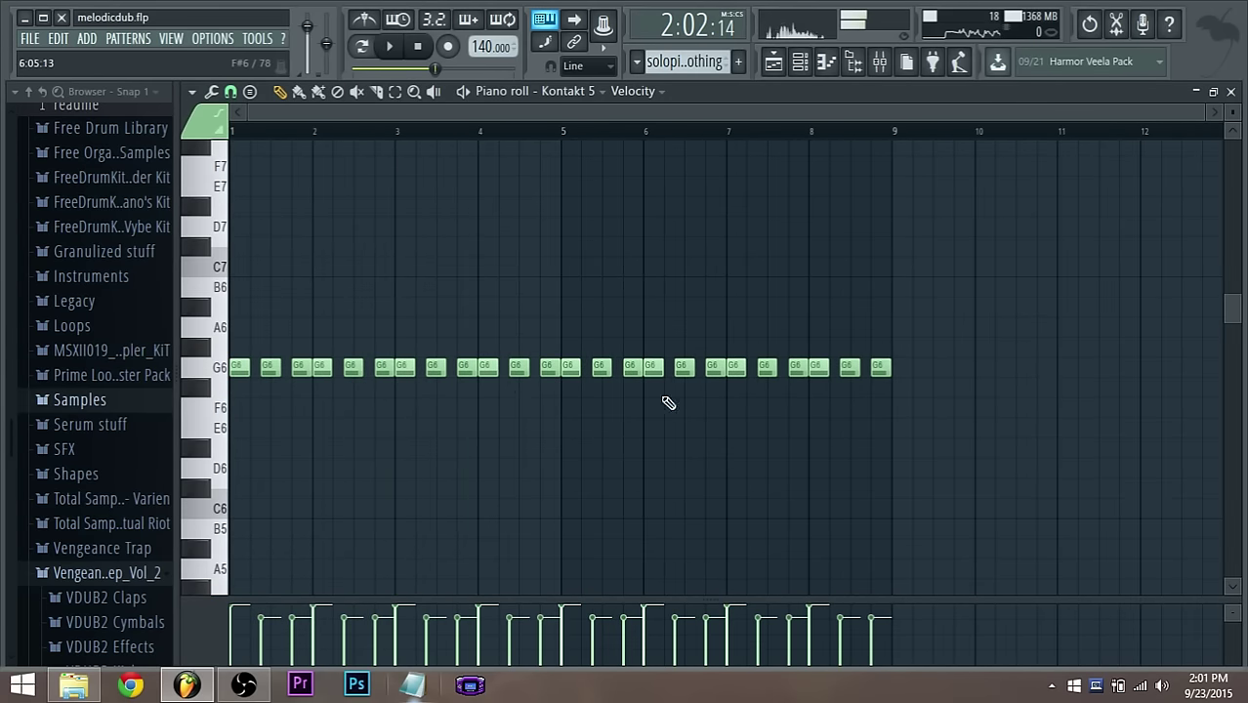
# Lower the G6 notes in bar 4 to C6 and those in bar 5 to D6, and play back the melody
pyautogui.moveTo(477, 379); pyautogui.dragTo(560, 452)
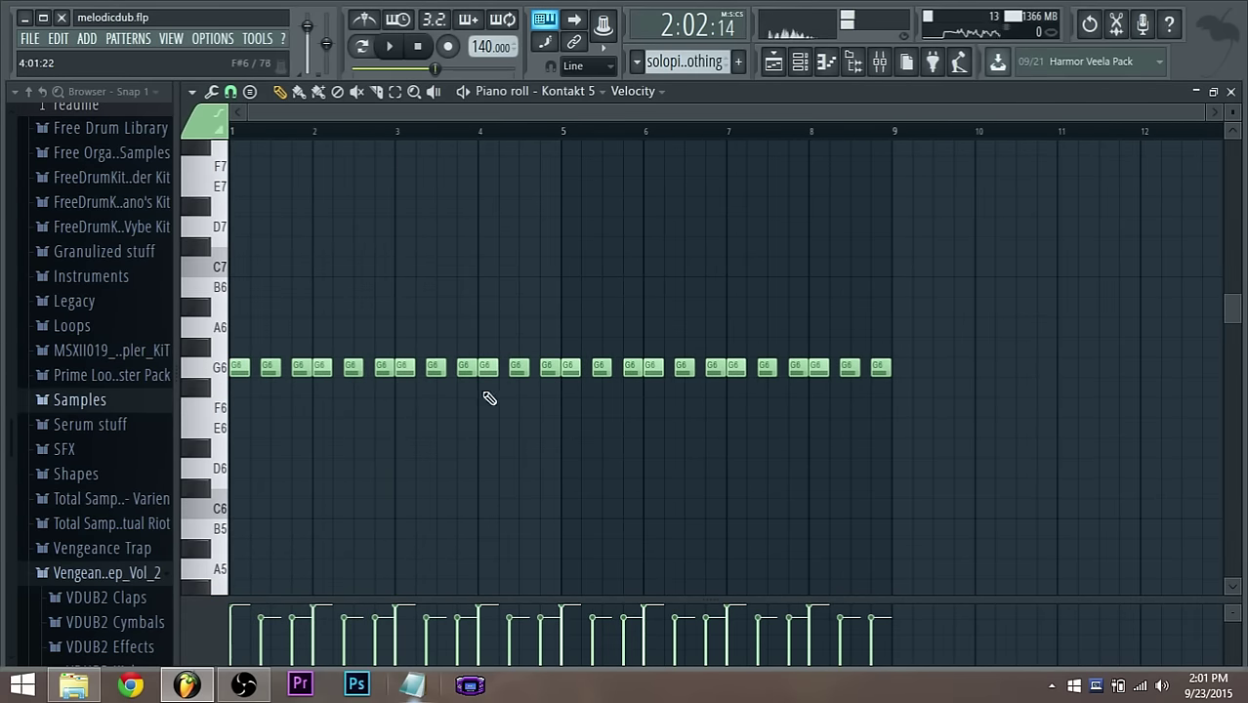
pyautogui.moveTo(544, 365); pyautogui.dragTo(635, 376)
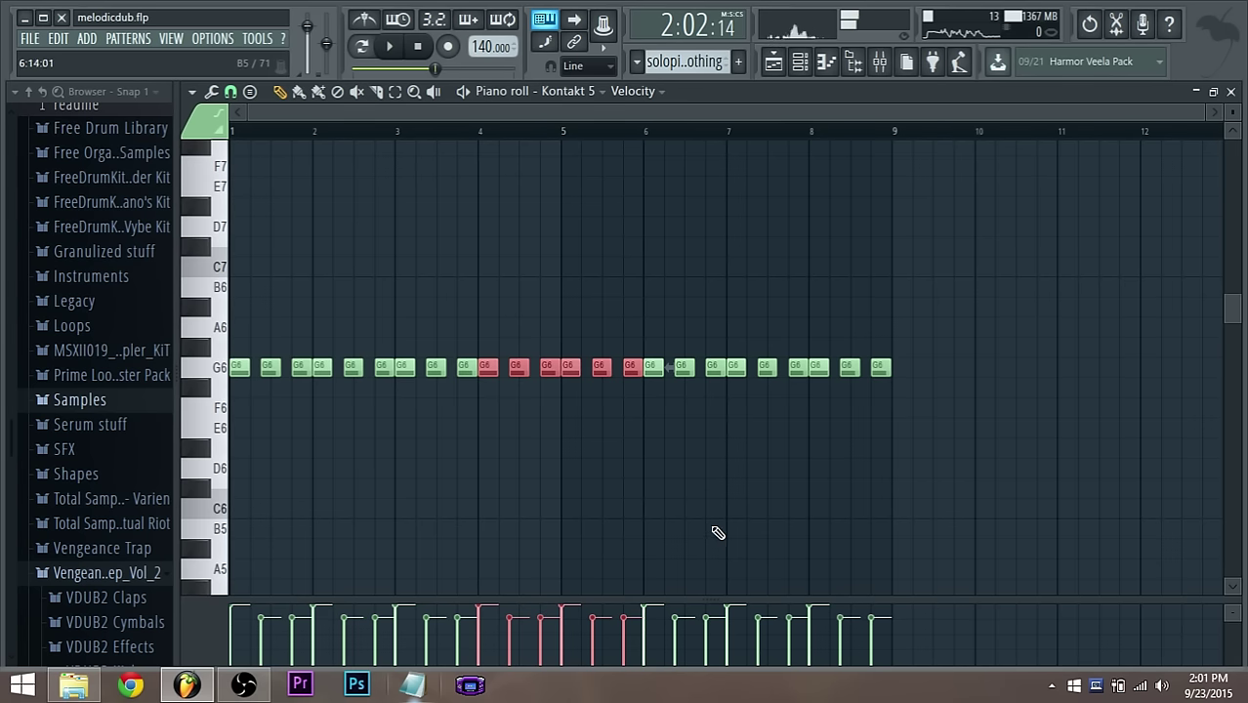
pyautogui.moveTo(487, 370); pyautogui.dragTo(486, 410)
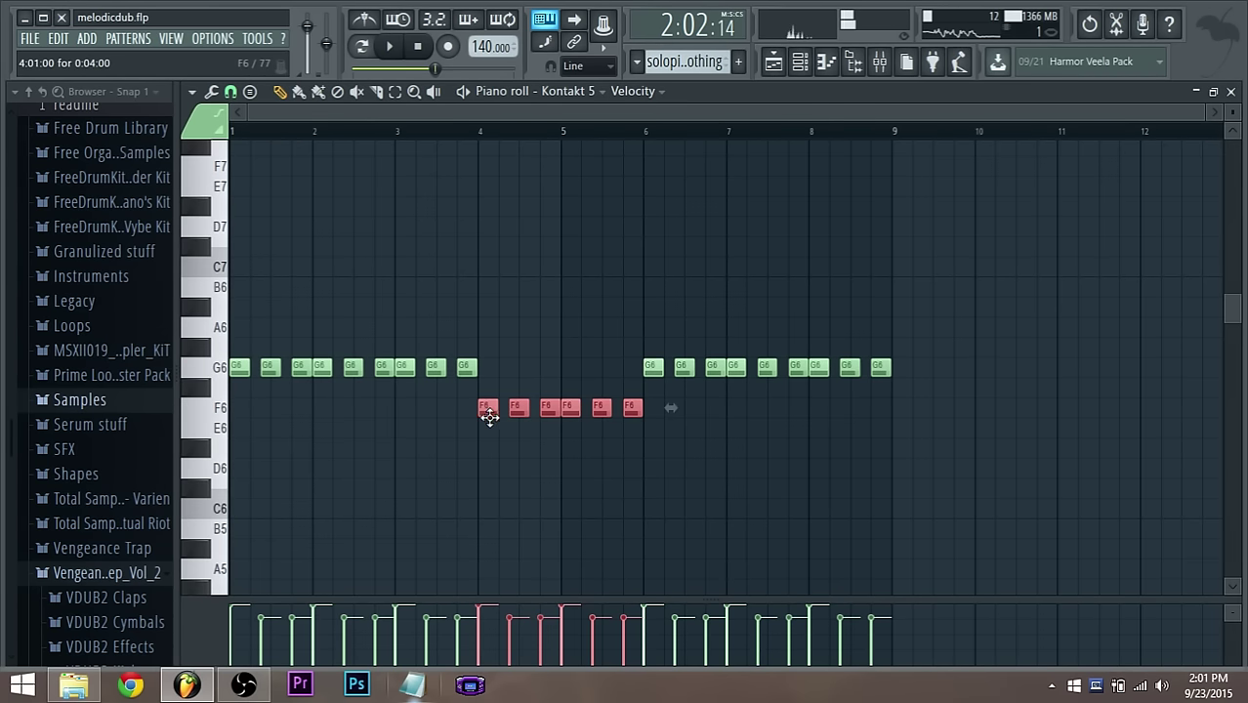
pyautogui.moveTo(489, 415); pyautogui.dragTo(489, 468)
pyautogui.moveTo(683, 518); pyautogui.dragTo(595, 509)
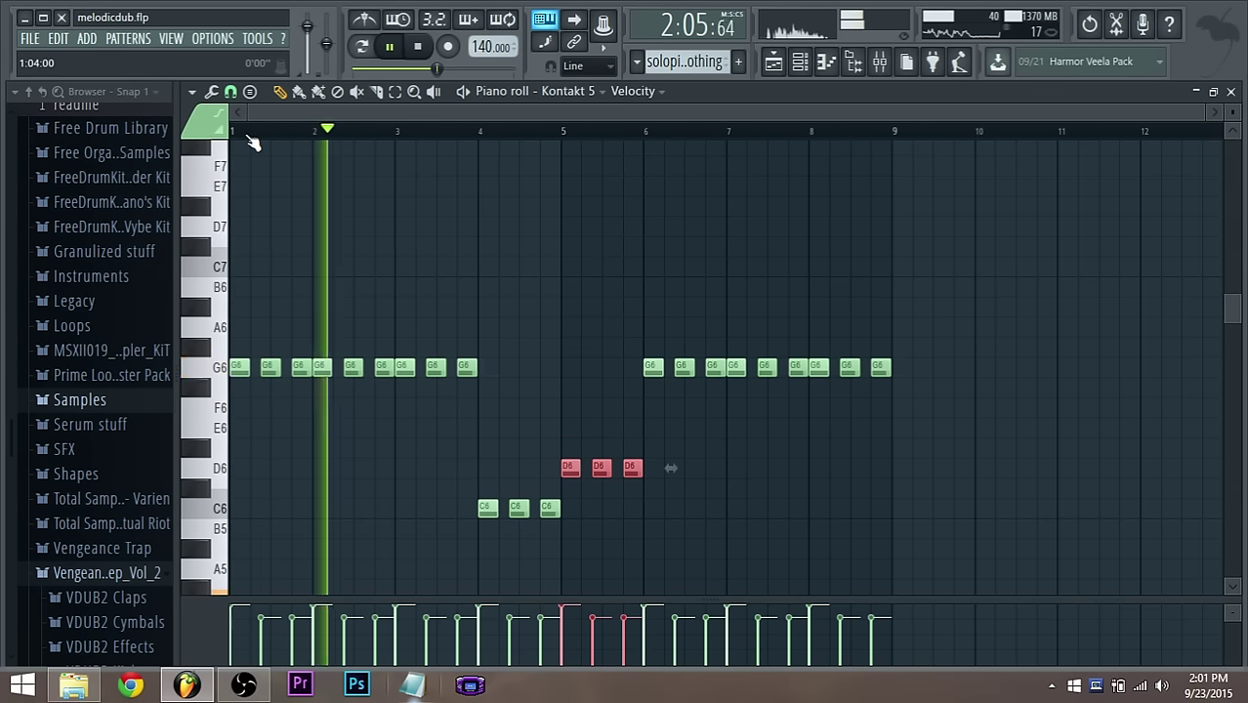
pyautogui.click(533, 357)
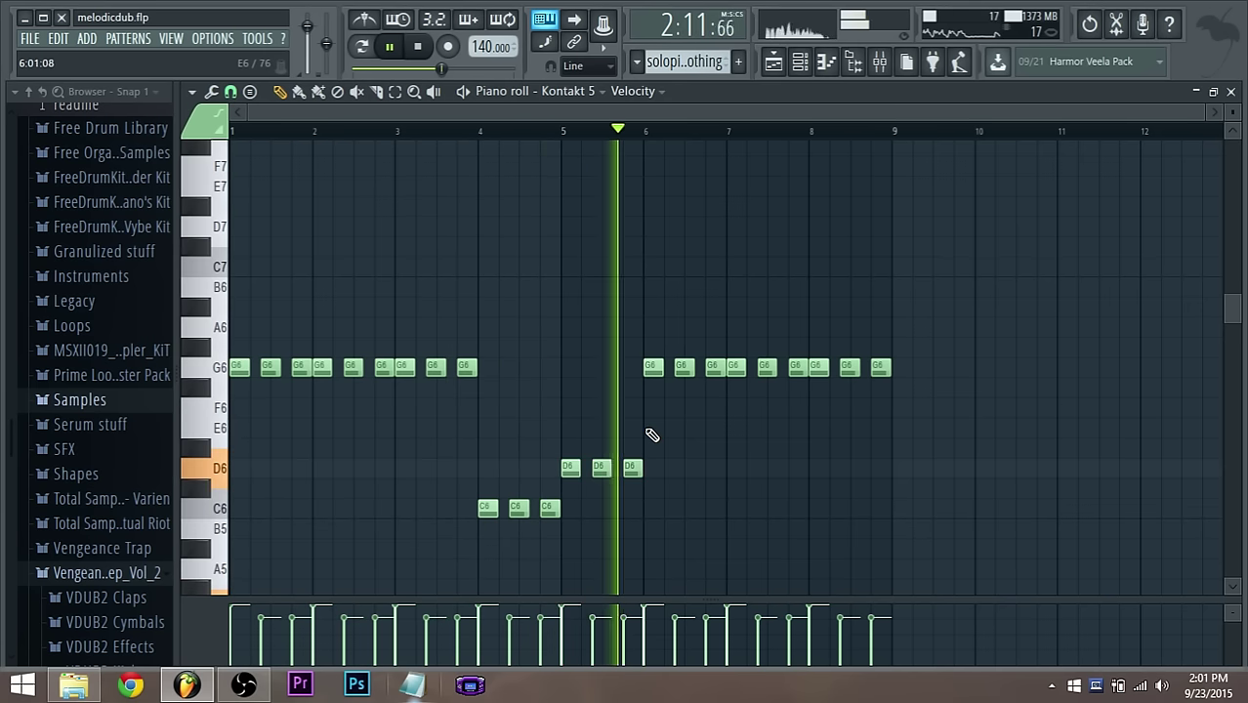
pyautogui.press('space')
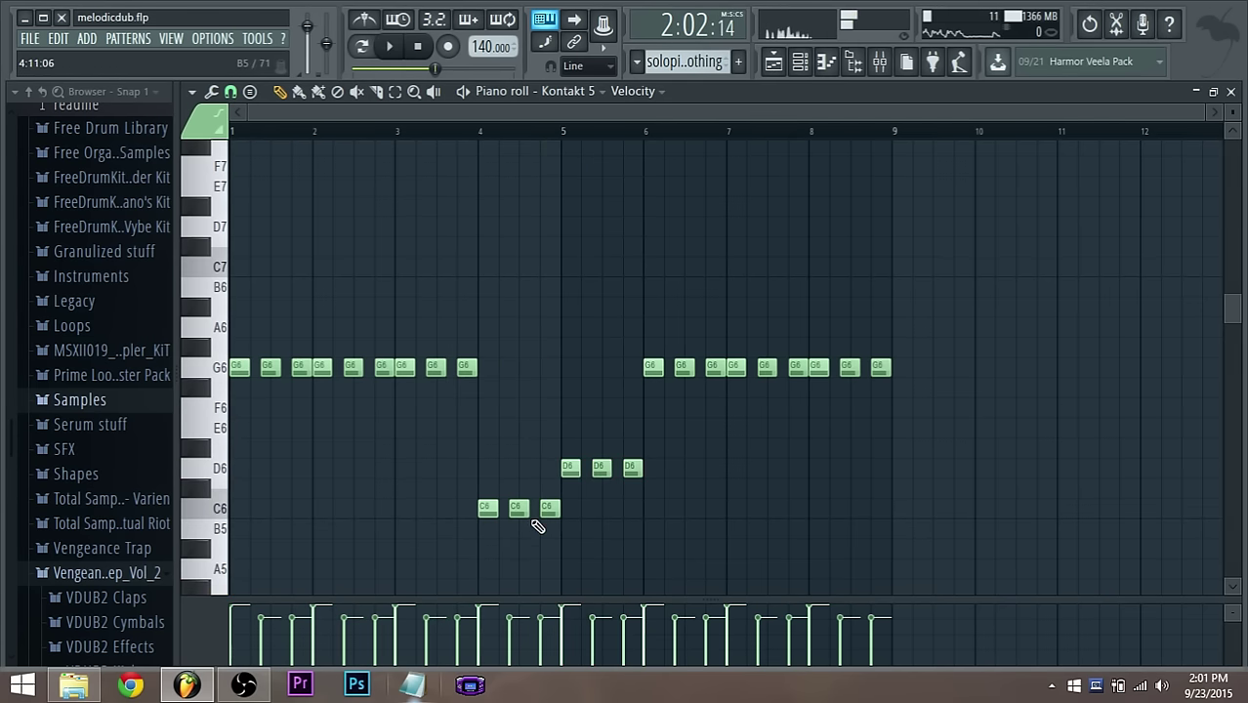
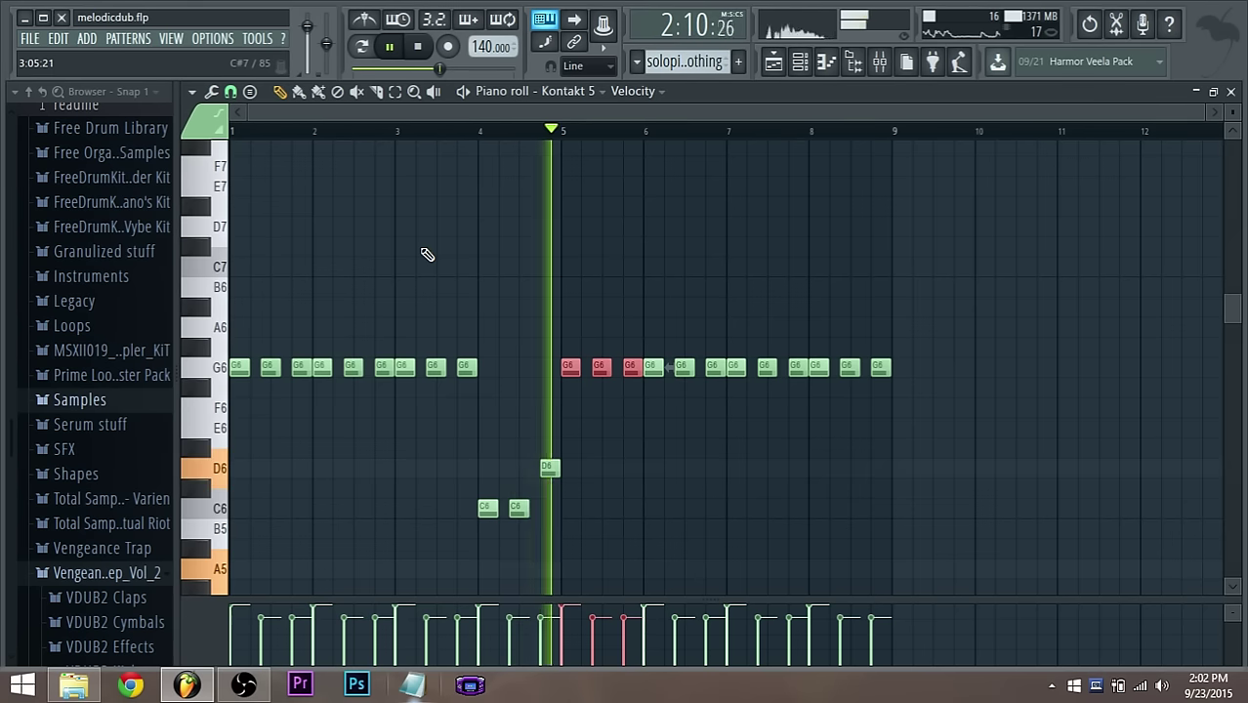
# Lower the three G6 notes in bar 8 to E6, D6 and C6 and play back the ending of the melody
pyautogui.moveTo(923, 412); pyautogui.dragTo(823, 361)
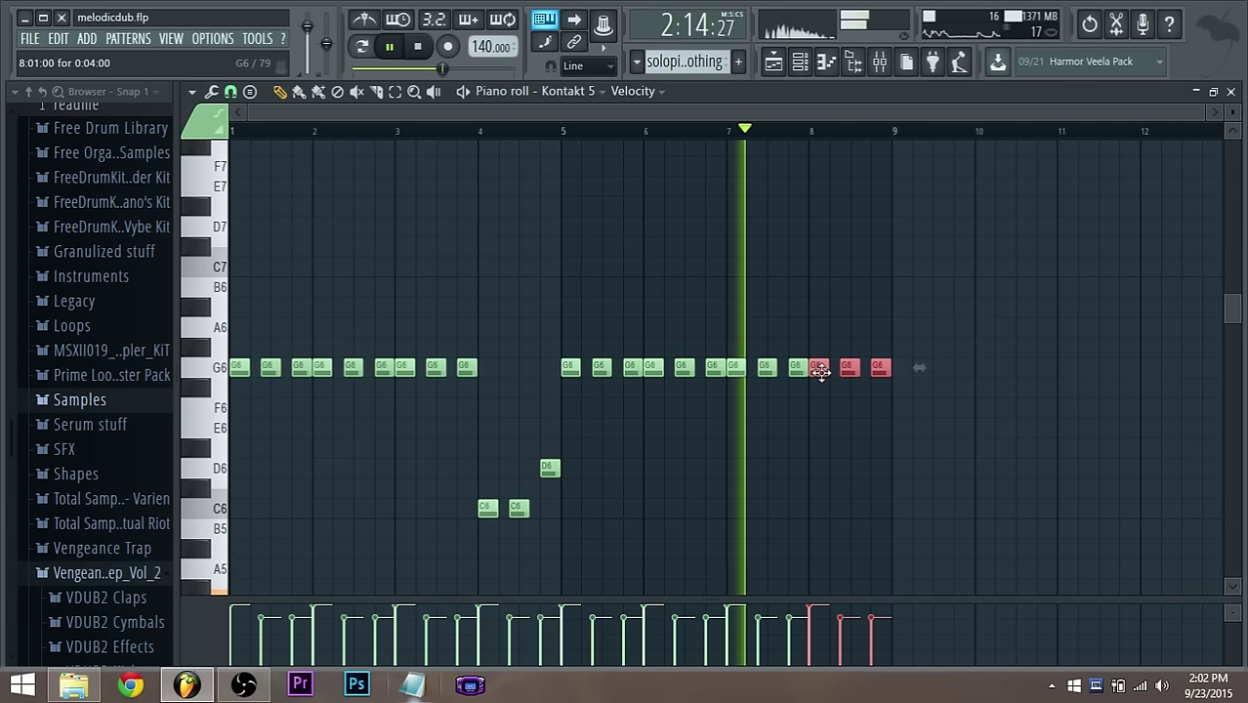
pyautogui.press('space')
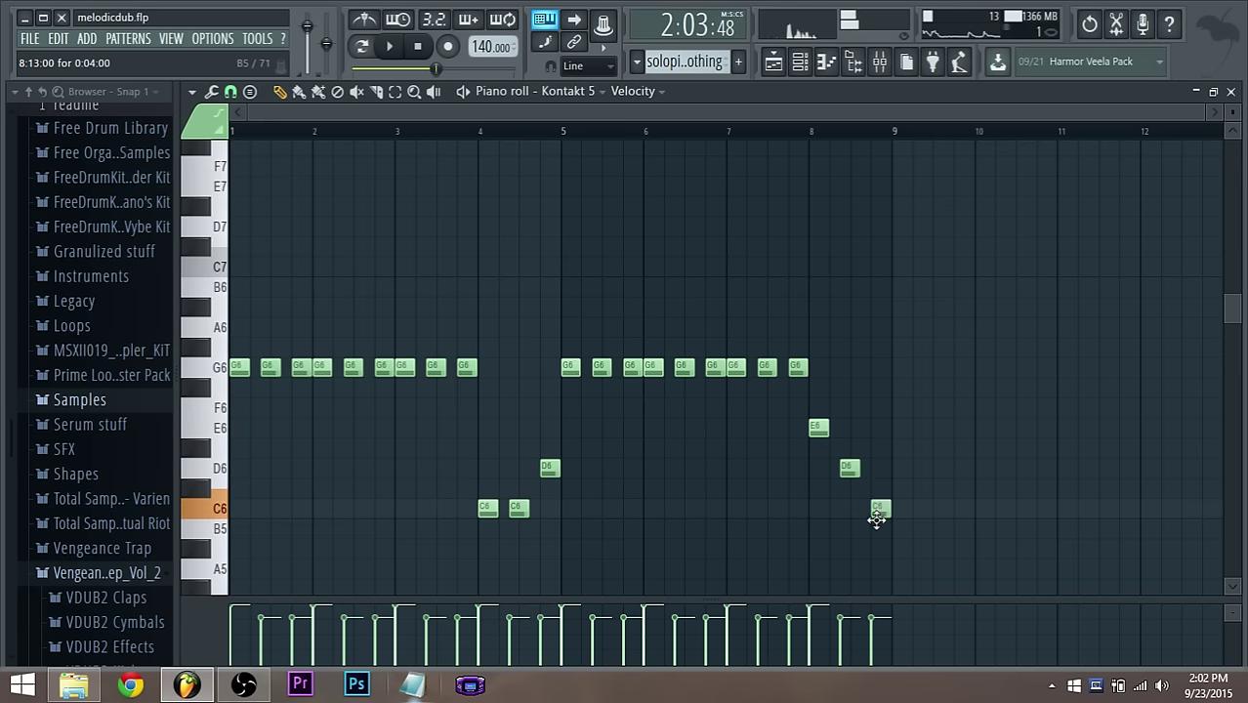
pyautogui.scroll(3, 895, 503)
pyautogui.click(773, 133)
pyautogui.press('space')
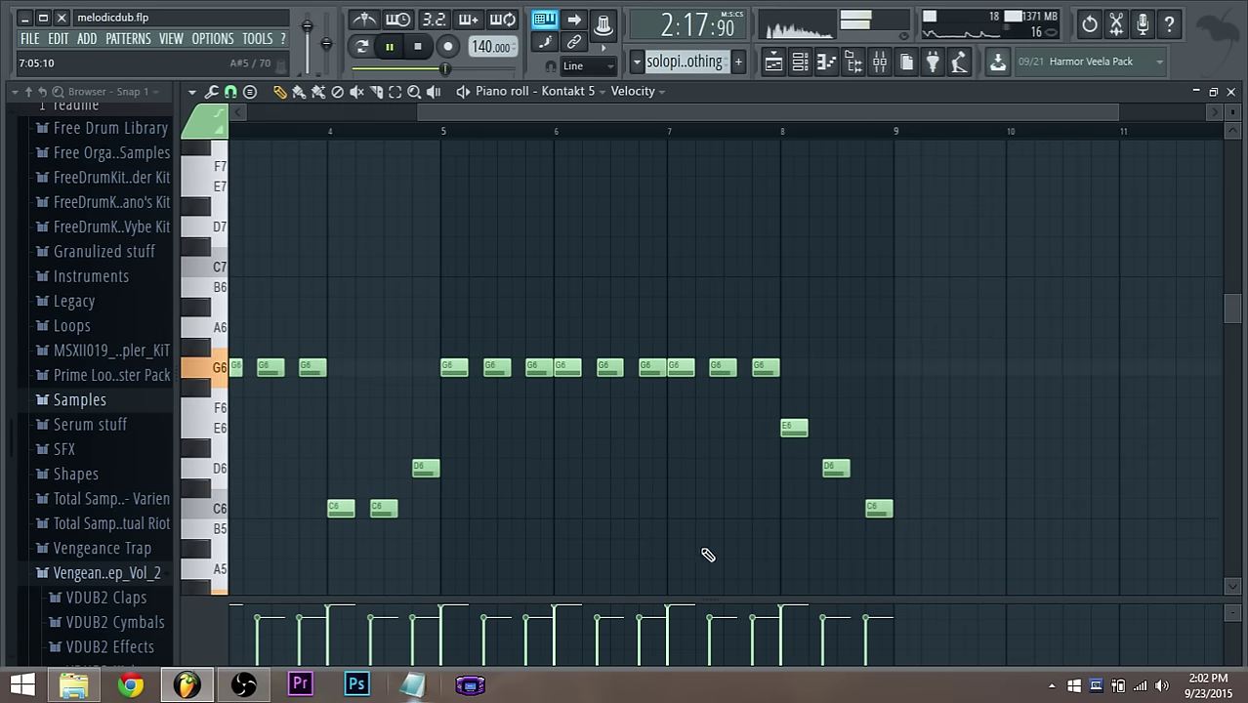
pyautogui.scroll(-2, 740, 544)
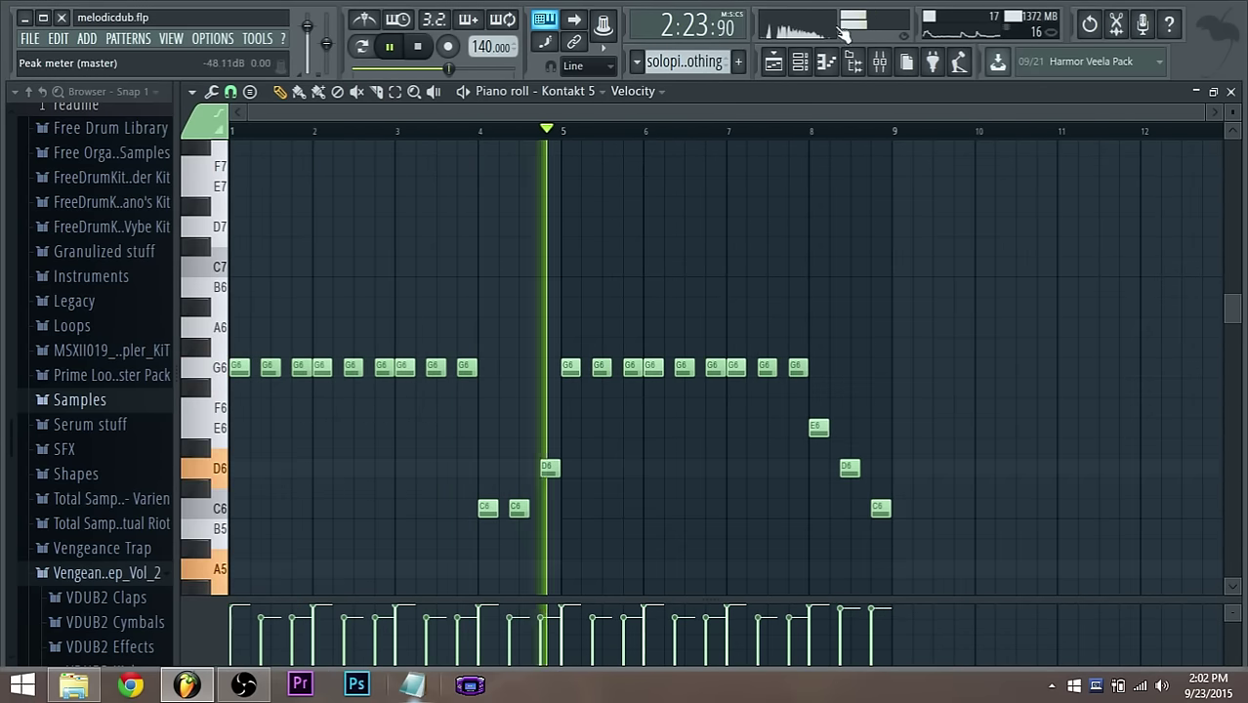
# Return to the playlist, stop playback and trim the creeksplashing clip on Track 9 to 10:08:20
pyautogui.click(773, 61)
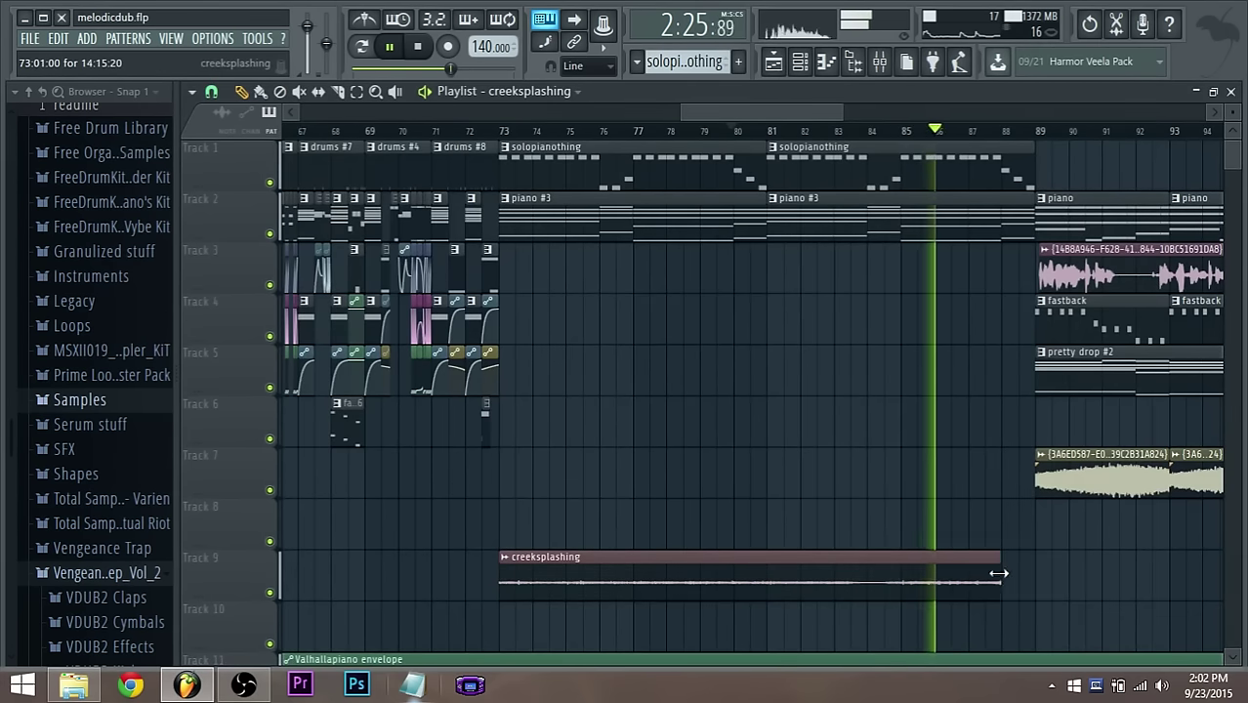
pyautogui.moveTo(998, 574)
pyautogui.mouseDown()
pyautogui.moveTo(868, 579)
pyautogui.moveTo(1021, 563)
pyautogui.mouseUp()
pyautogui.press('space')
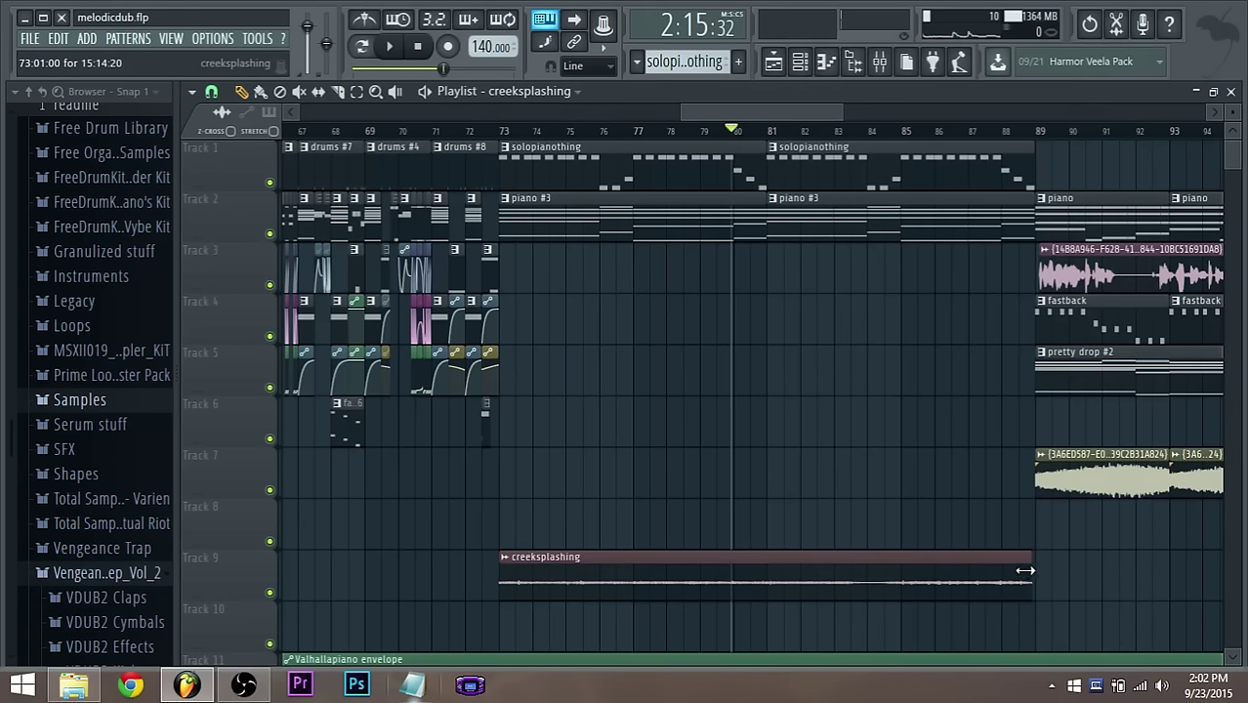
pyautogui.moveTo(1025, 572); pyautogui.dragTo(911, 581)
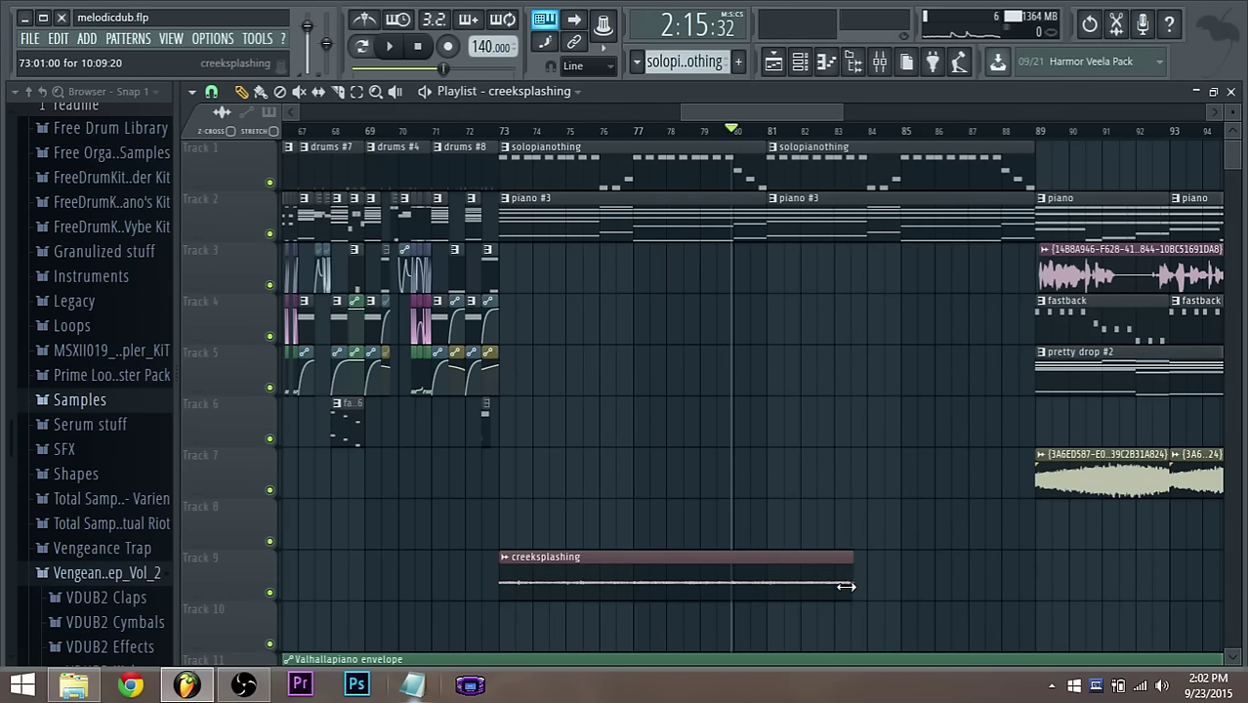
pyautogui.moveTo(879, 579); pyautogui.dragTo(855, 579)
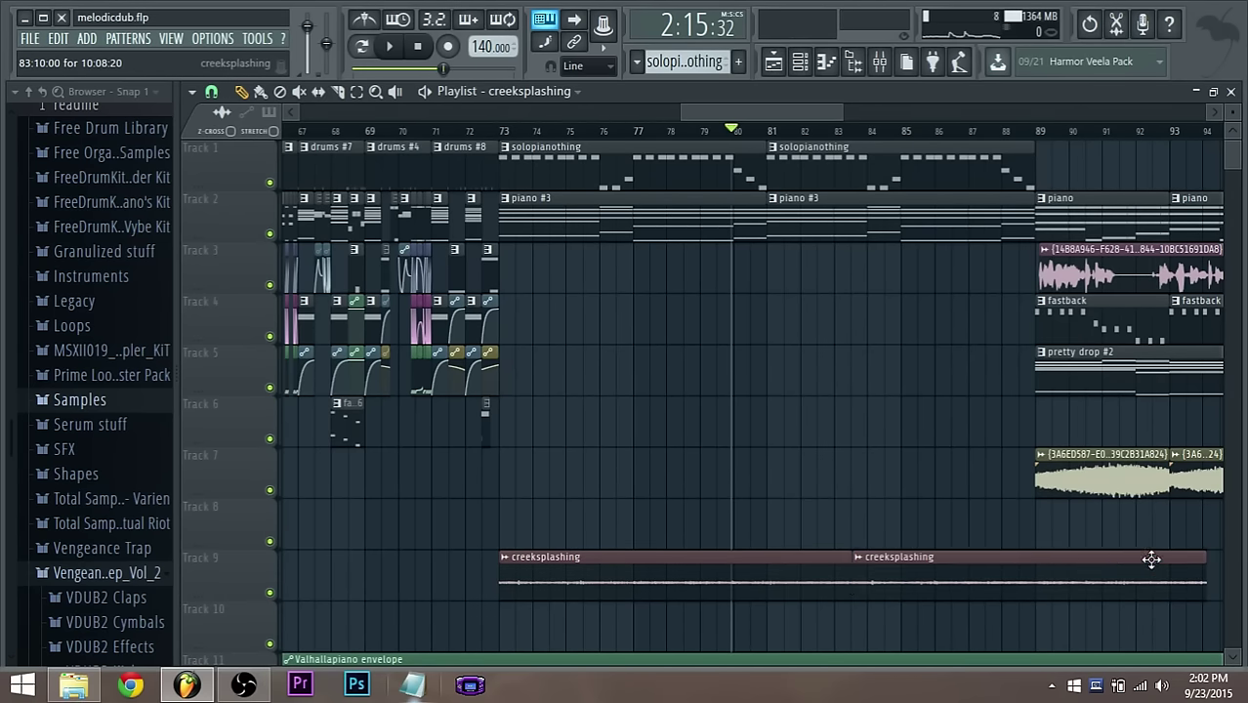
# Place copies of the trimmed creeksplashing clip on Track 9 at 83:10:00 and 94:02:00
pyautogui.moveTo(1217, 567); pyautogui.dragTo(1224, 564)
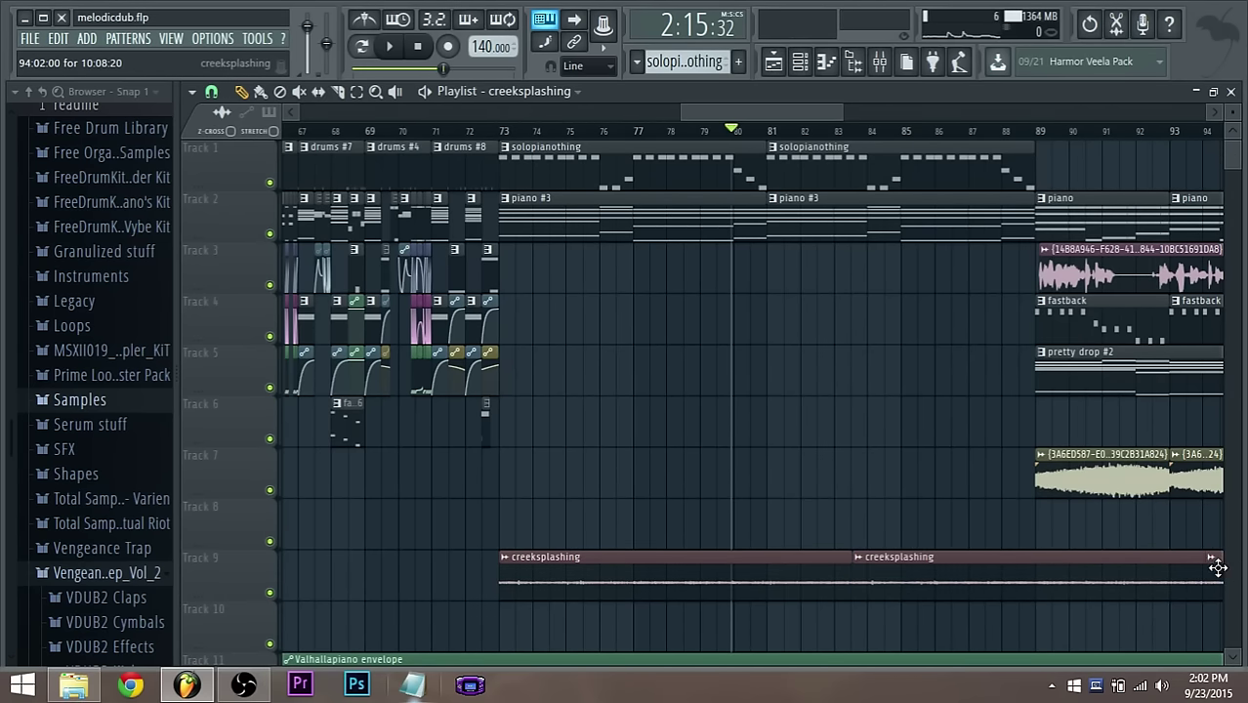
pyautogui.scroll(-2, 1221, 571)
pyautogui.moveTo(763, 114); pyautogui.dragTo(791, 113)
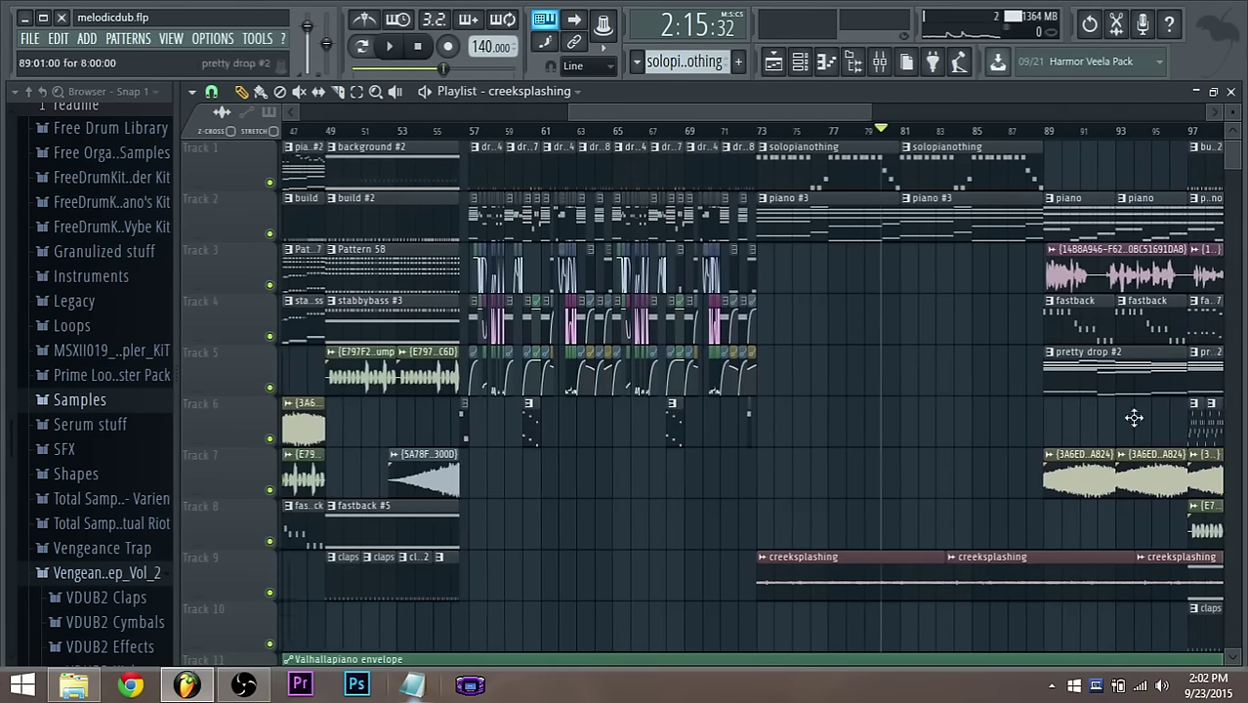
# Delete the third creeksplashing clip and trim the second to 5:06:20 so it ends at bar 89
pyautogui.rightClick(1163, 571)
pyautogui.moveTo(1121, 553); pyautogui.dragTo(1028, 560)
pyautogui.scroll(2, 1063, 568)
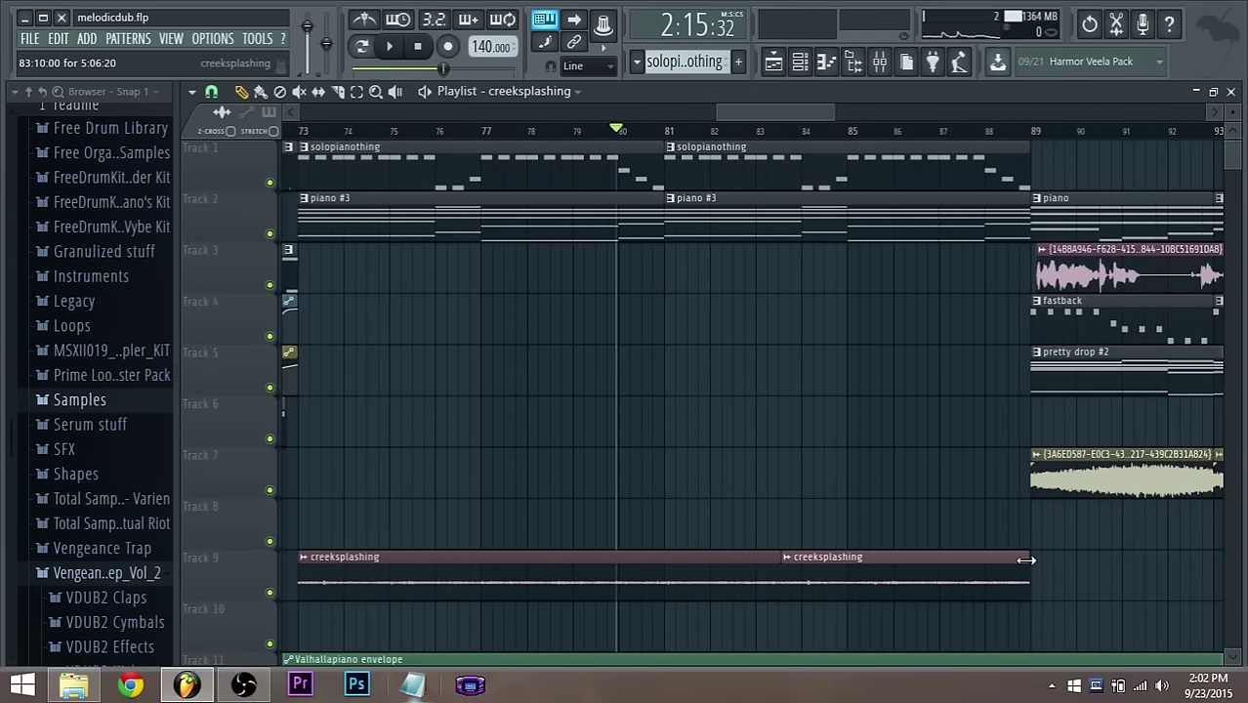
pyautogui.scroll(1, 1041, 576)
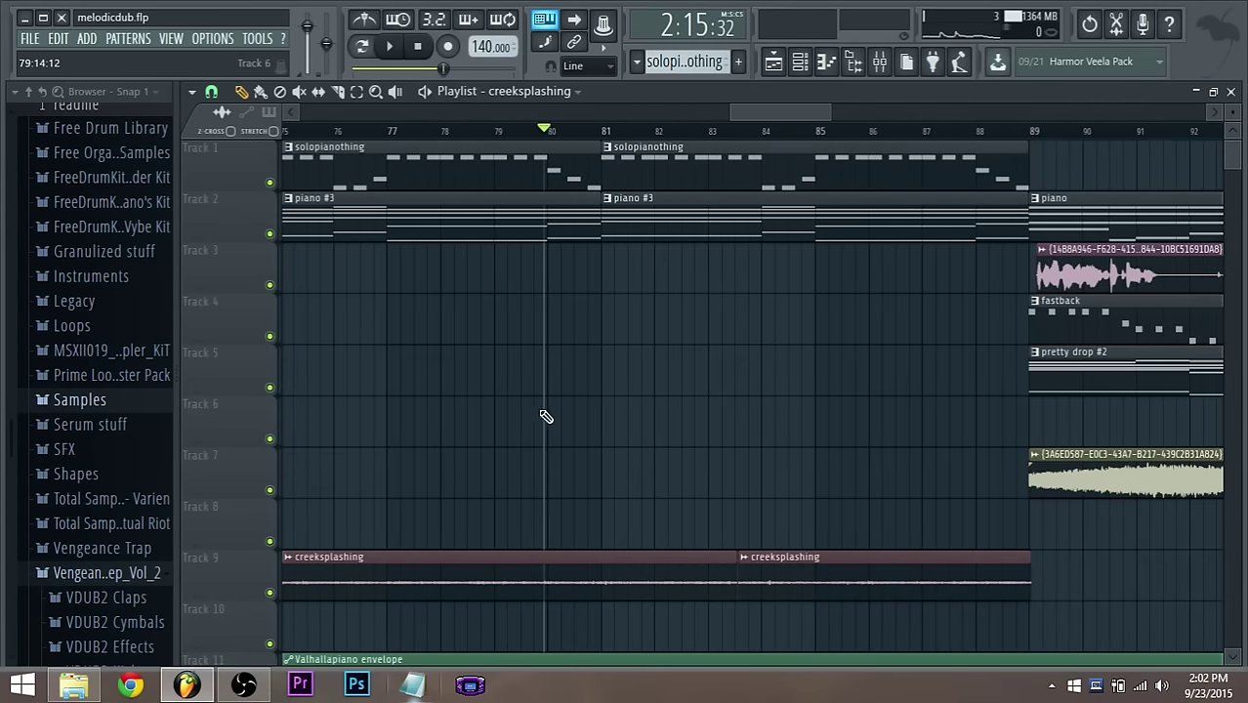
# Play back the breakdown from bar 73 to check the creeksplashing ambience under the solo piano
pyautogui.scroll(-3, 543, 420)
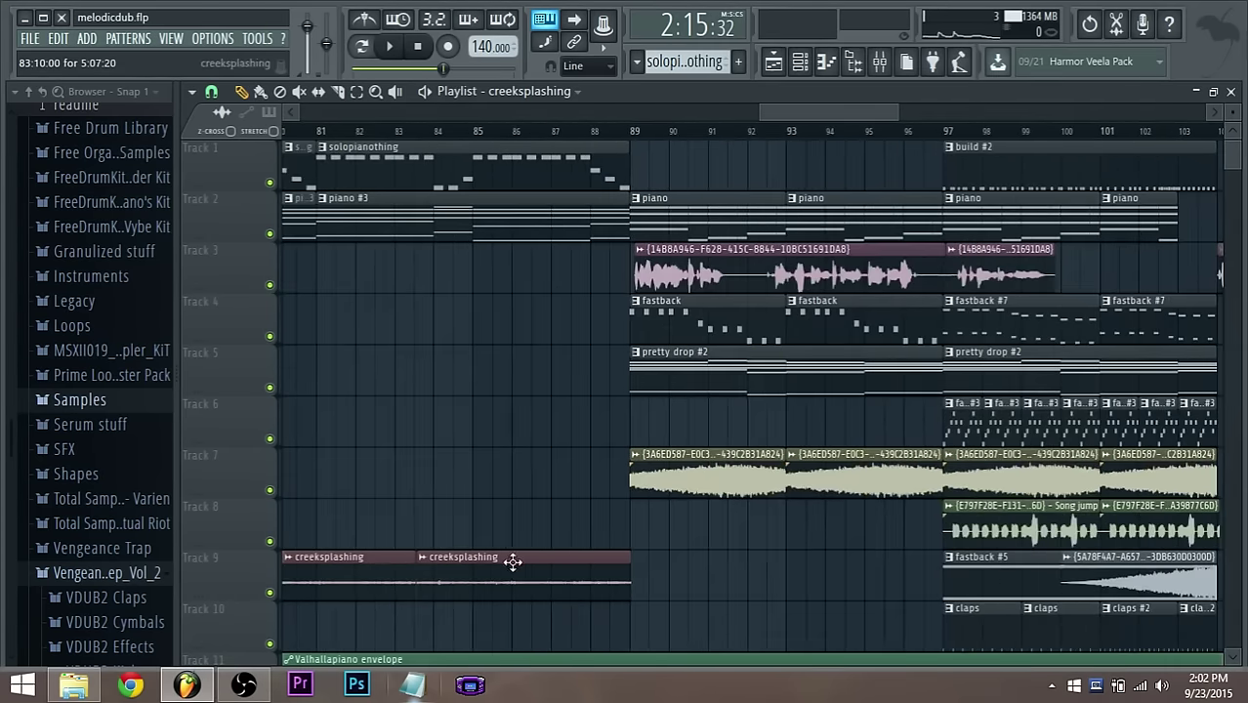
pyautogui.scroll(3, 442, 572)
pyautogui.moveTo(404, 572); pyautogui.dragTo(399, 574)
pyautogui.scroll(-5, 420, 556)
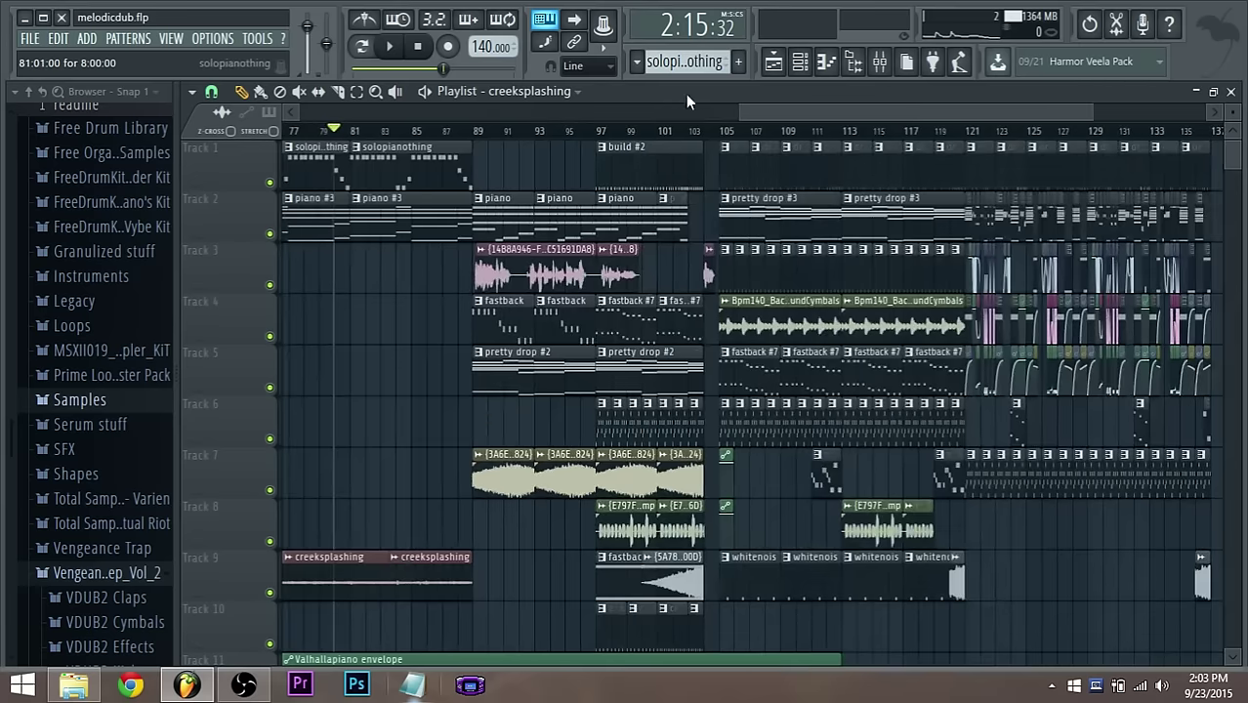
pyautogui.moveTo(749, 115); pyautogui.dragTo(698, 117)
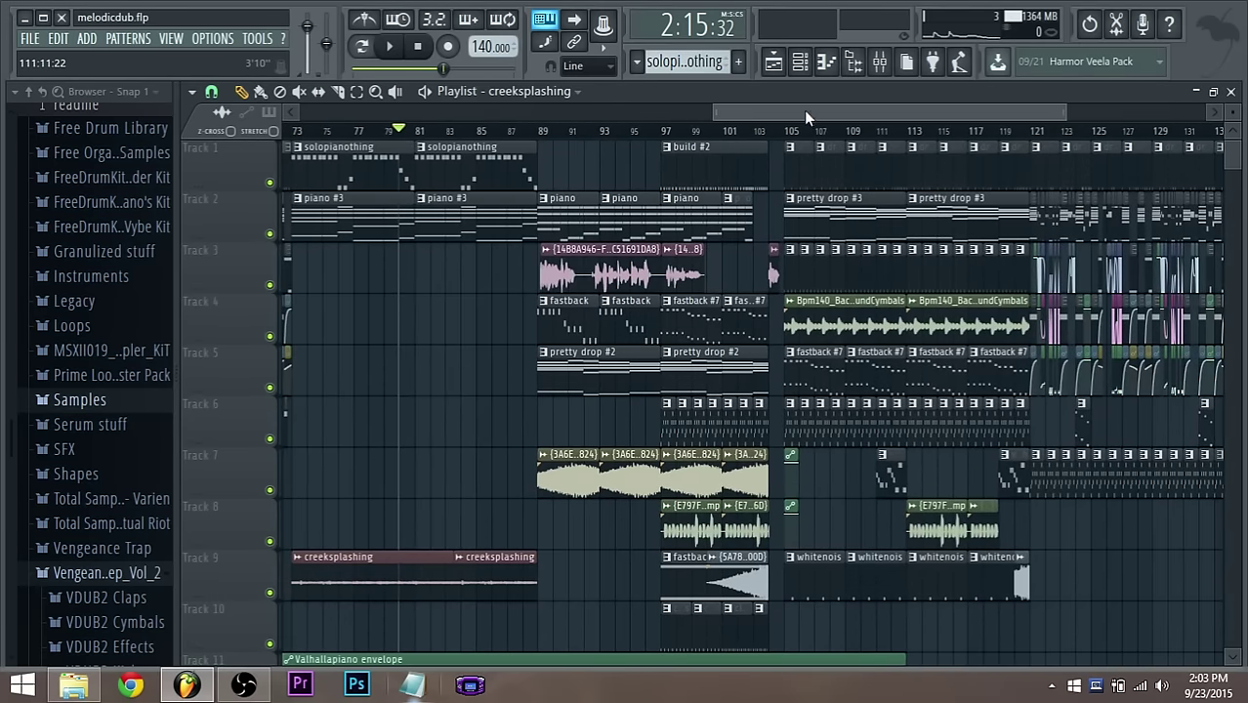
pyautogui.moveTo(789, 115); pyautogui.dragTo(776, 137)
pyautogui.click(373, 134)
pyautogui.press('space')
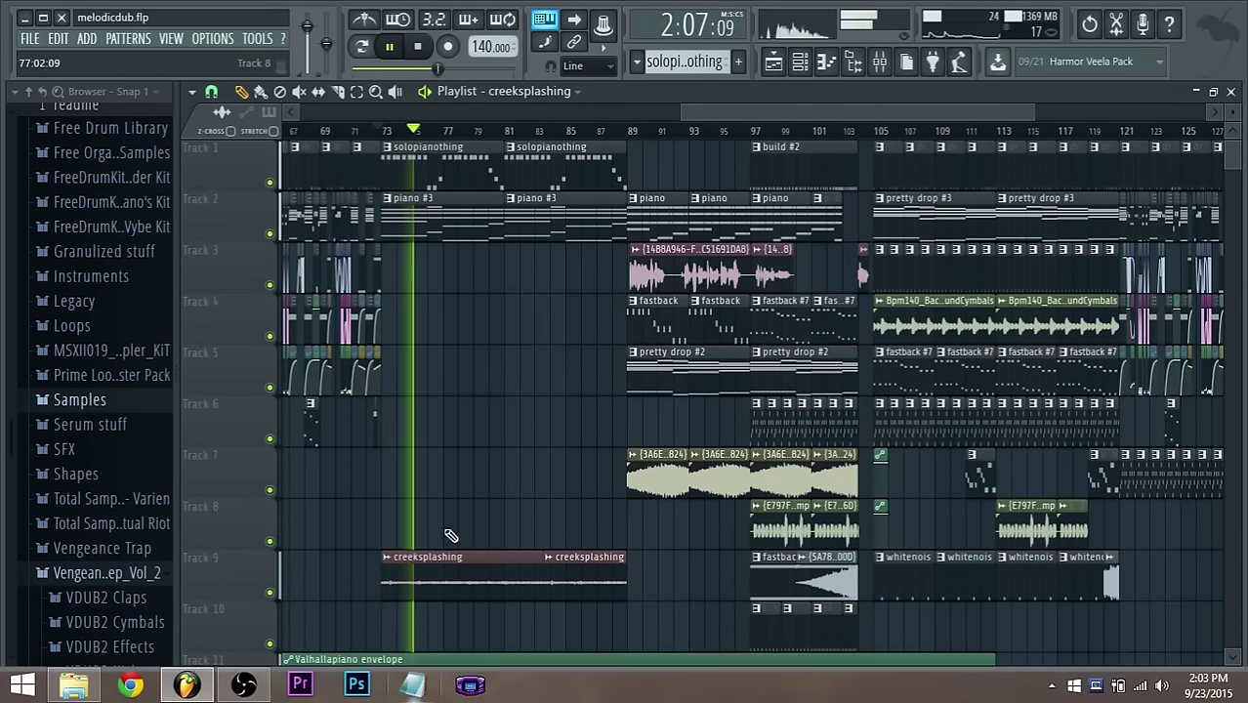
pyautogui.press('space')
# Browse the sample library to the impacts folder inside VDUB2 Effects of the Vengeance Vol 2 pack
pyautogui.scroll(-3, 439, 518)
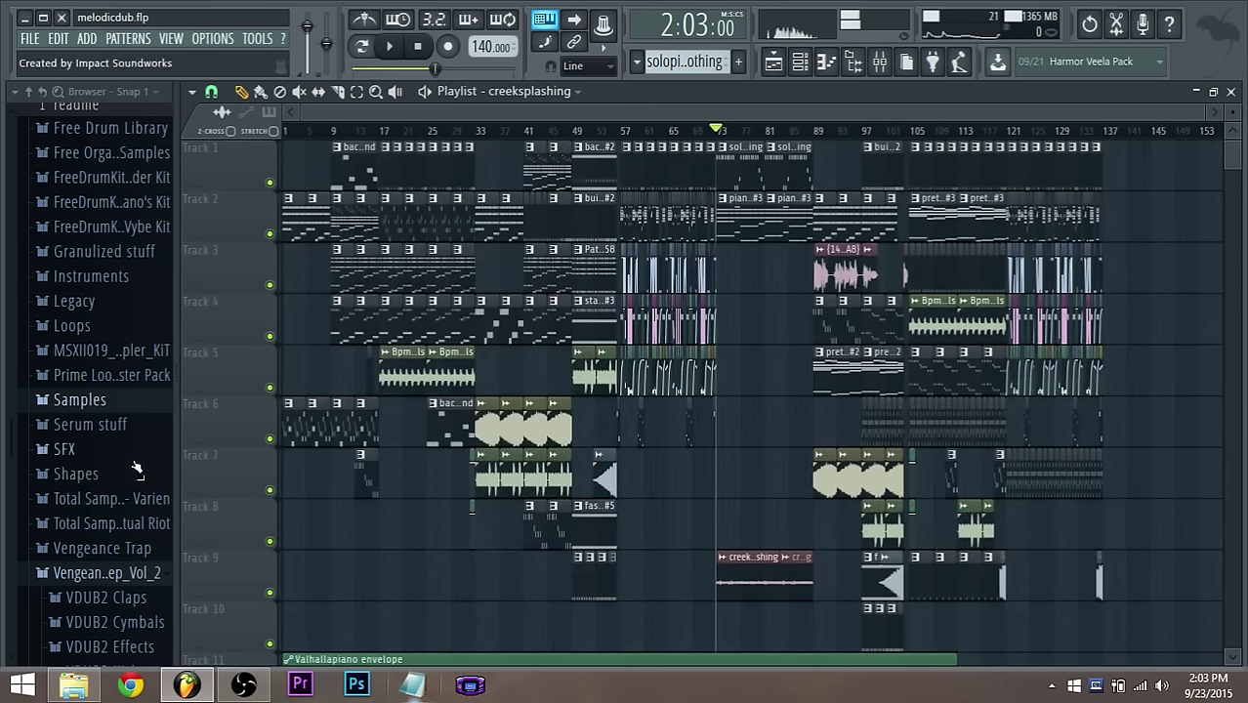
pyautogui.click(78, 401)
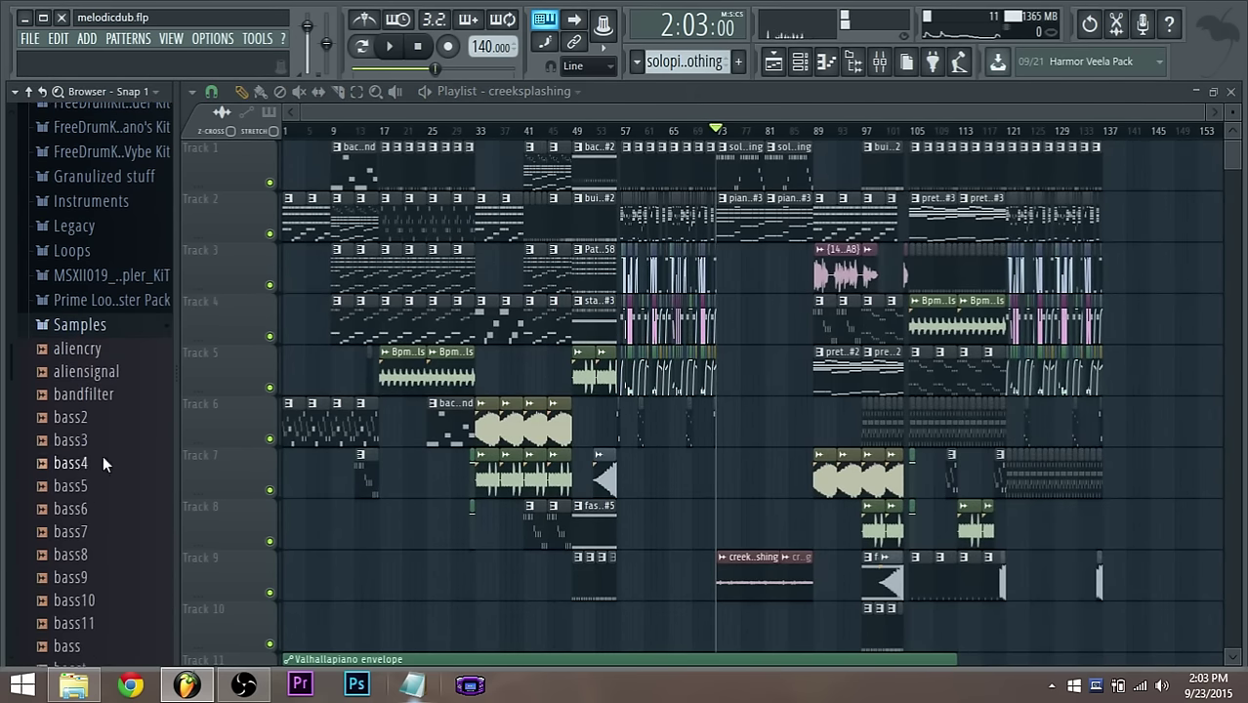
pyautogui.click(95, 129)
pyautogui.scroll(3, 113, 390)
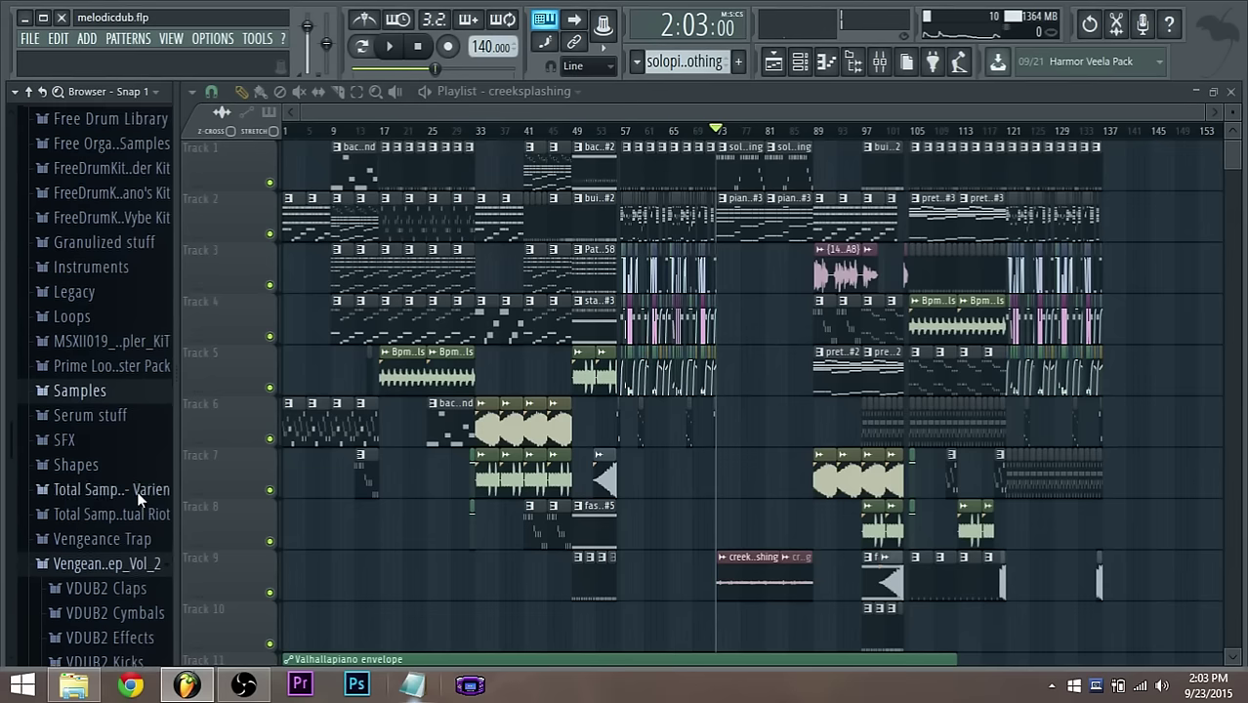
pyautogui.click(93, 576)
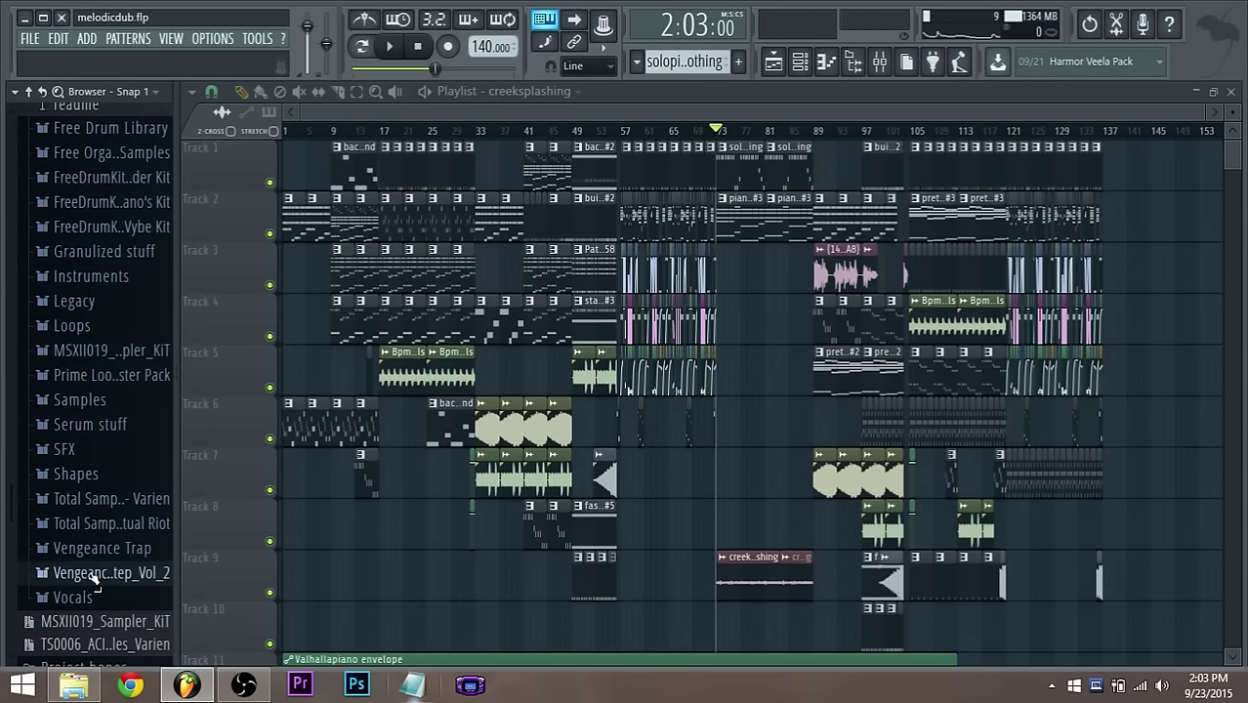
pyautogui.scroll(3, 90, 572)
pyautogui.scroll(-5, 91, 571)
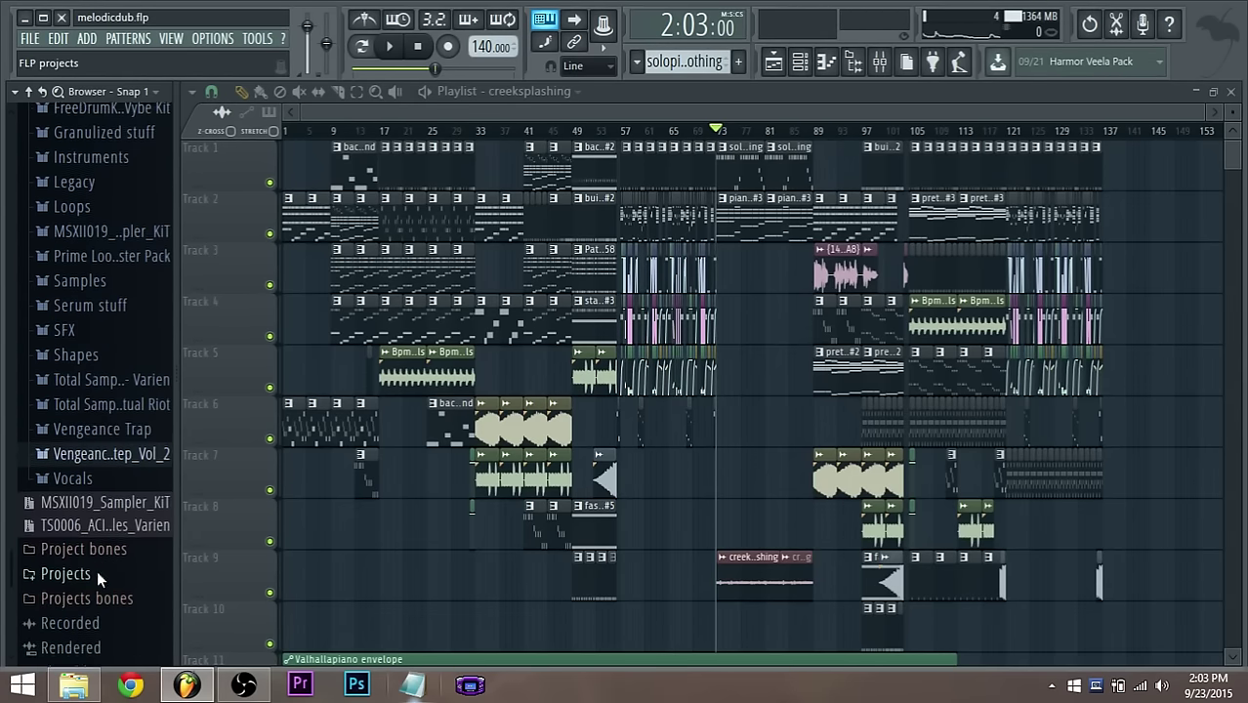
pyautogui.scroll(-1, 96, 579)
pyautogui.click(117, 435)
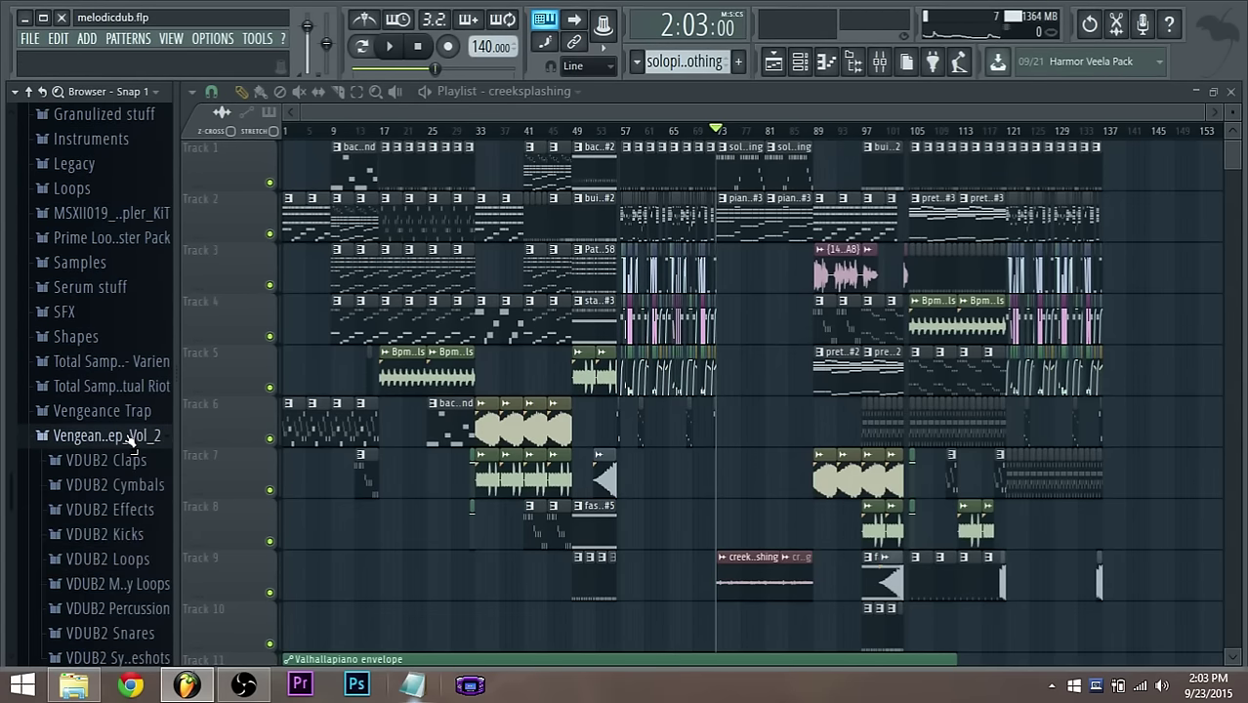
pyautogui.scroll(-5, 152, 488)
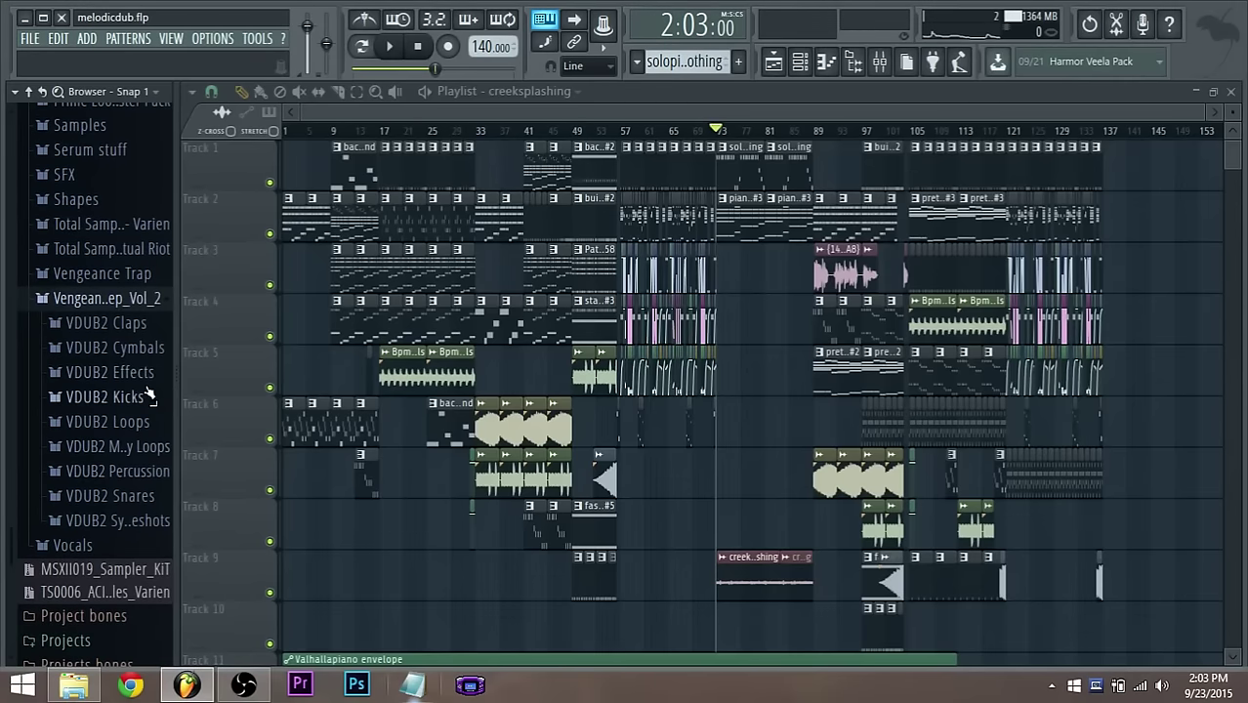
pyautogui.click(145, 374)
pyautogui.click(156, 427)
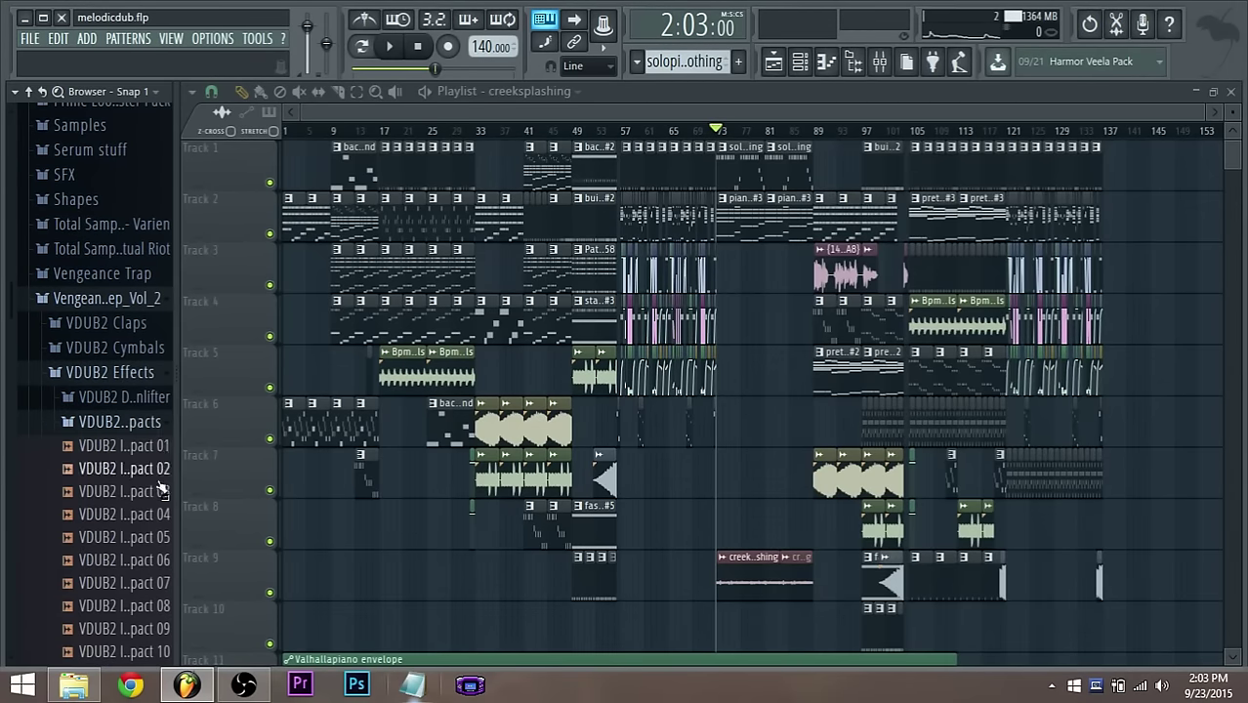
pyautogui.scroll(-6, 139, 495)
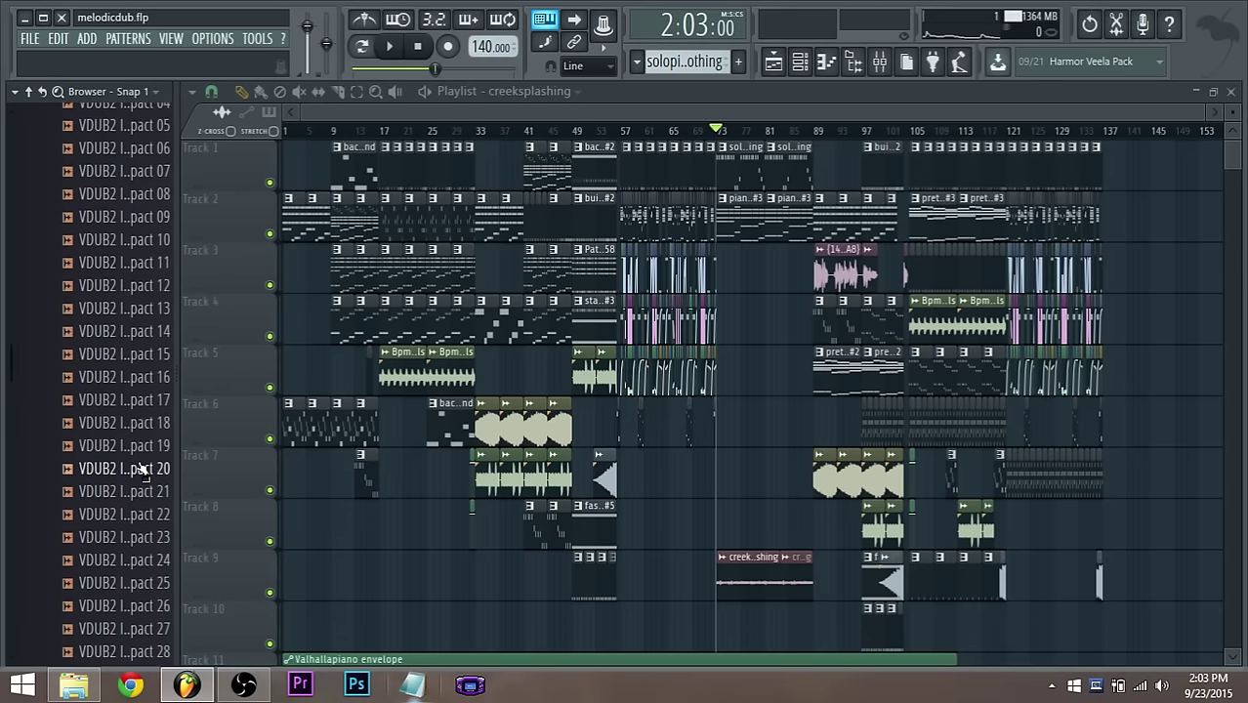
# Audition several VDUB2 impact samples between Impact 20 and Impact 31
pyautogui.click(142, 470)
pyautogui.click(142, 492)
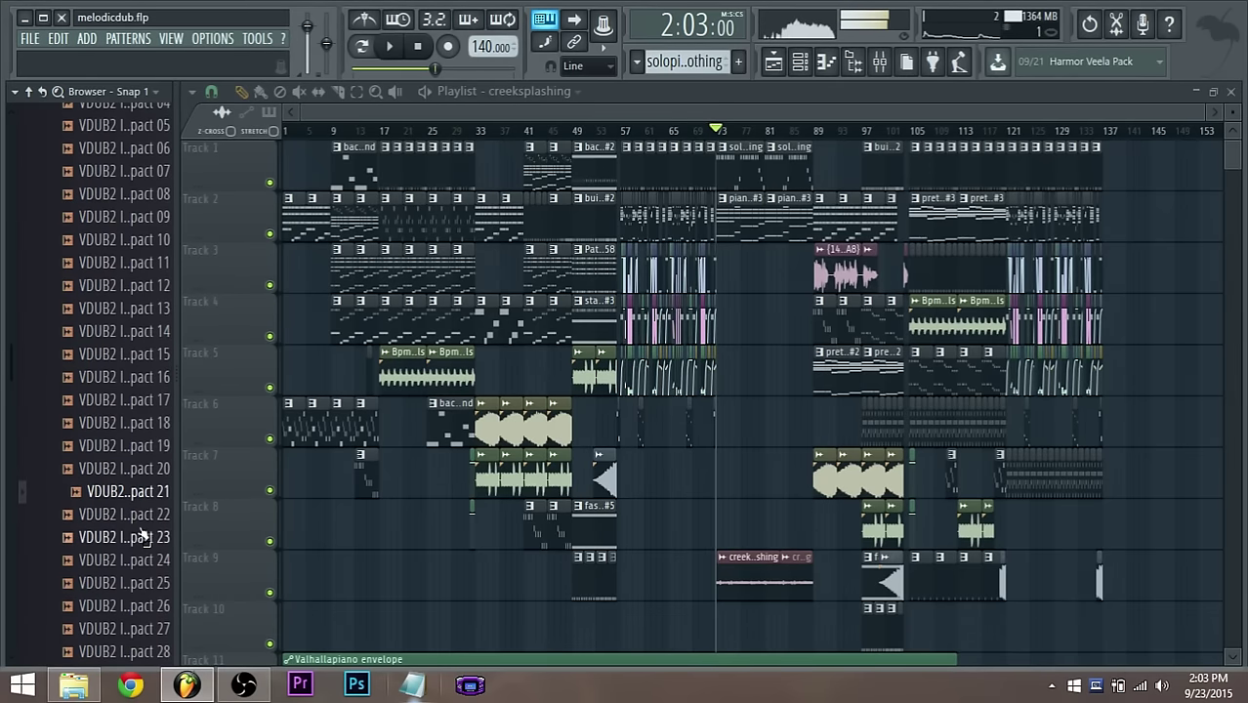
pyautogui.click(147, 537)
pyautogui.click(151, 583)
pyautogui.scroll(-4, 151, 600)
pyautogui.click(148, 599)
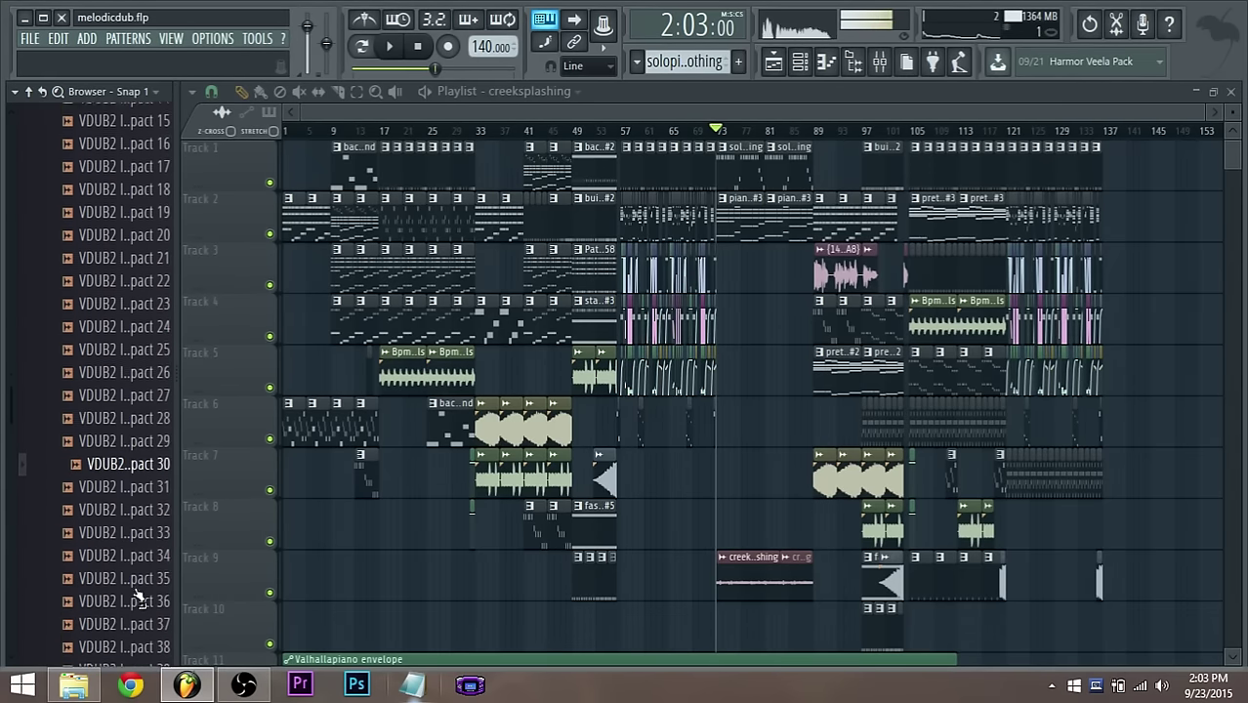
pyautogui.click(151, 448)
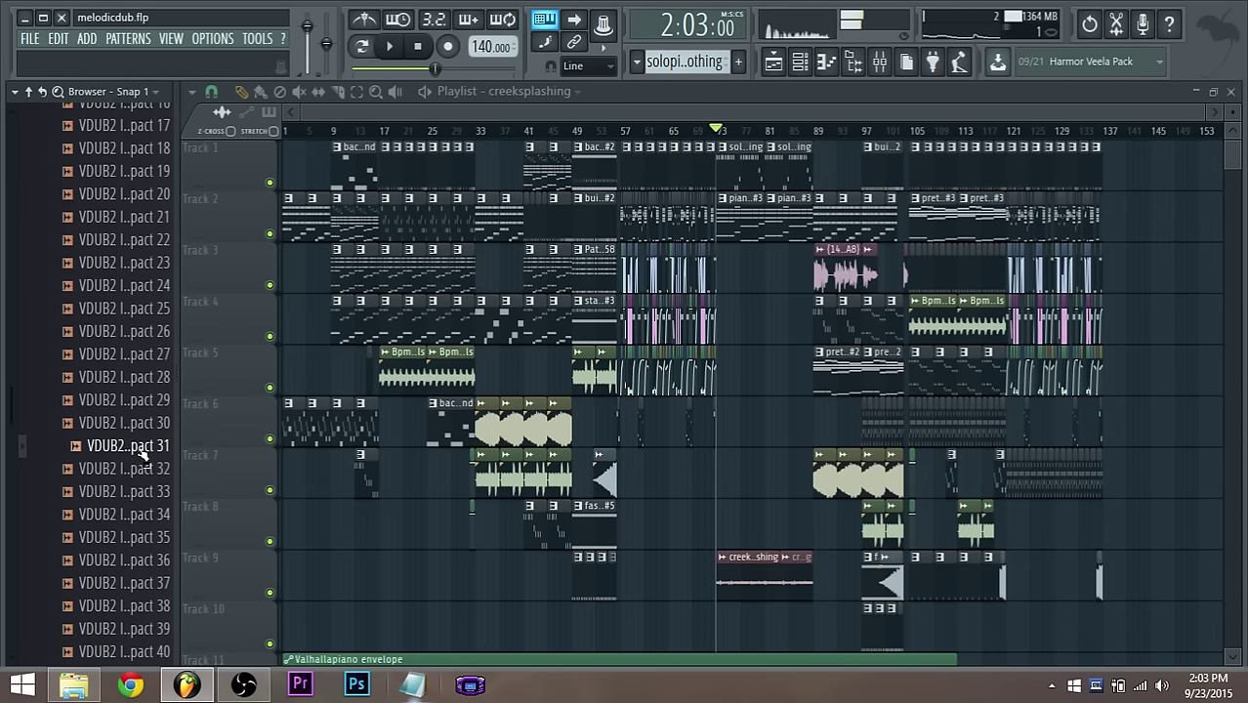
# Place VDUB2 Impact 31 on Track 7 of the playlist, just before bar 73
pyautogui.moveTo(141, 452); pyautogui.dragTo(541, 512)
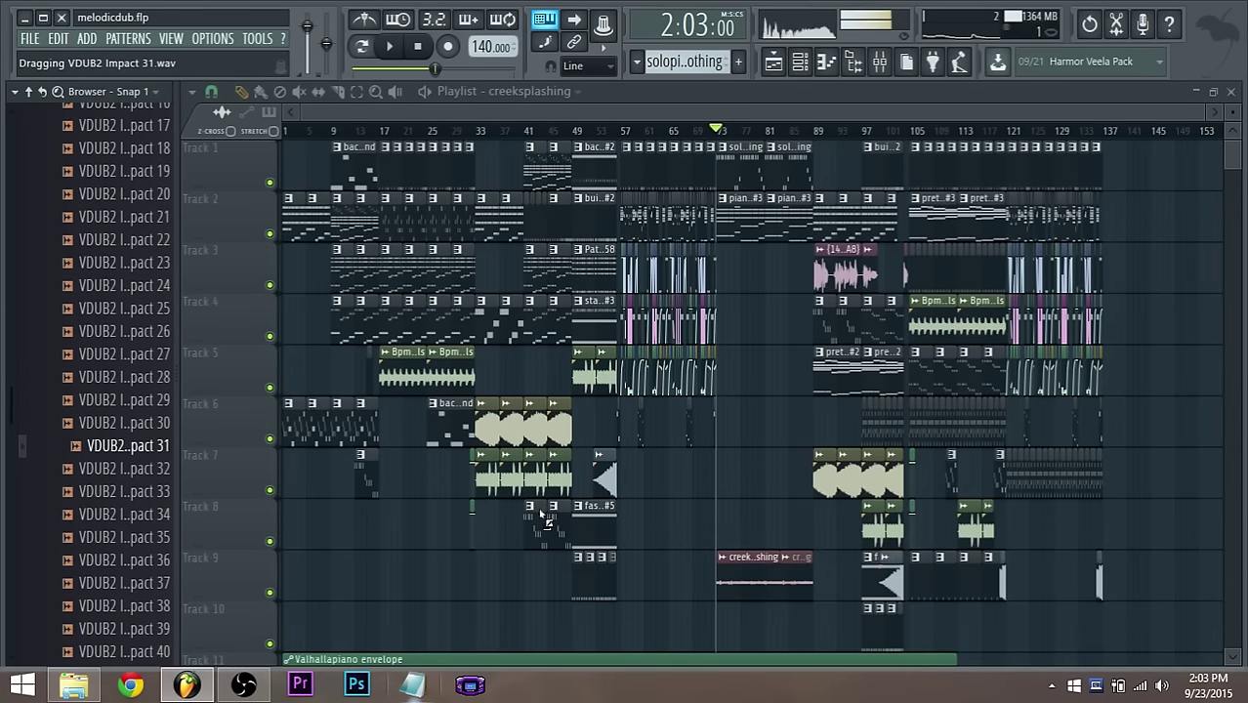
pyautogui.moveTo(711, 488); pyautogui.dragTo(710, 490)
pyautogui.scroll(3, 772, 552)
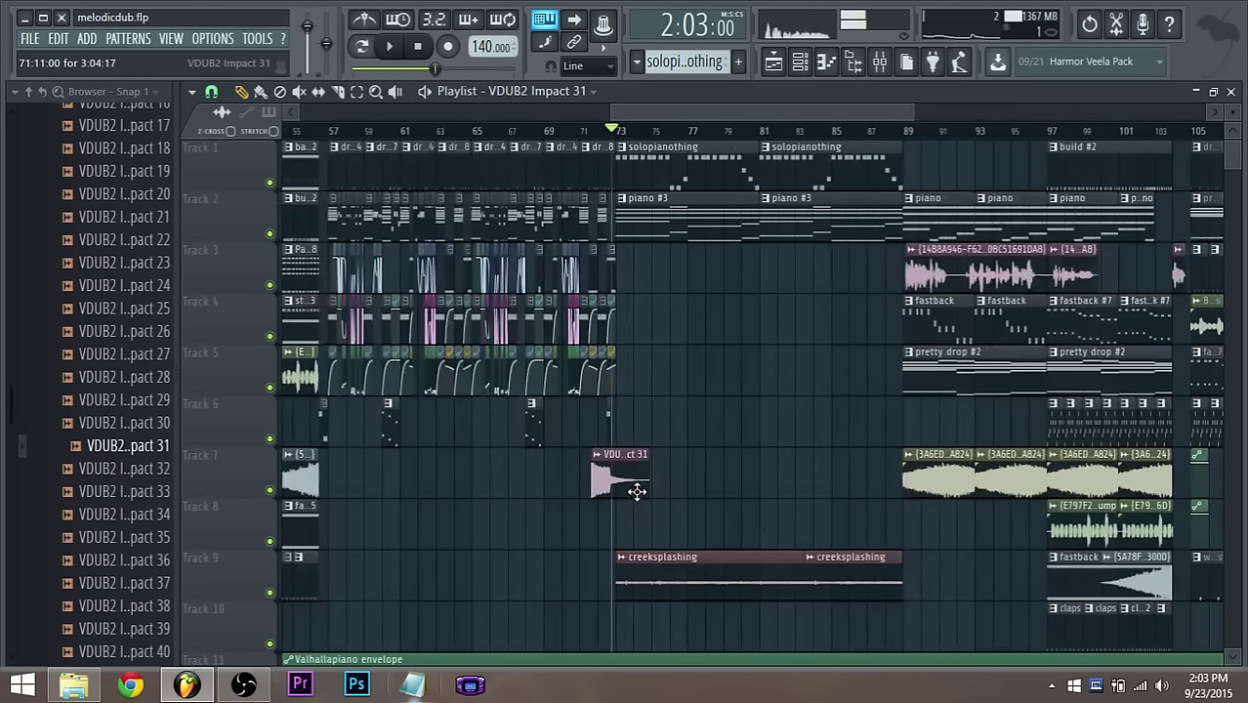
pyautogui.moveTo(633, 491); pyautogui.dragTo(646, 485)
pyautogui.scroll(2, 653, 494)
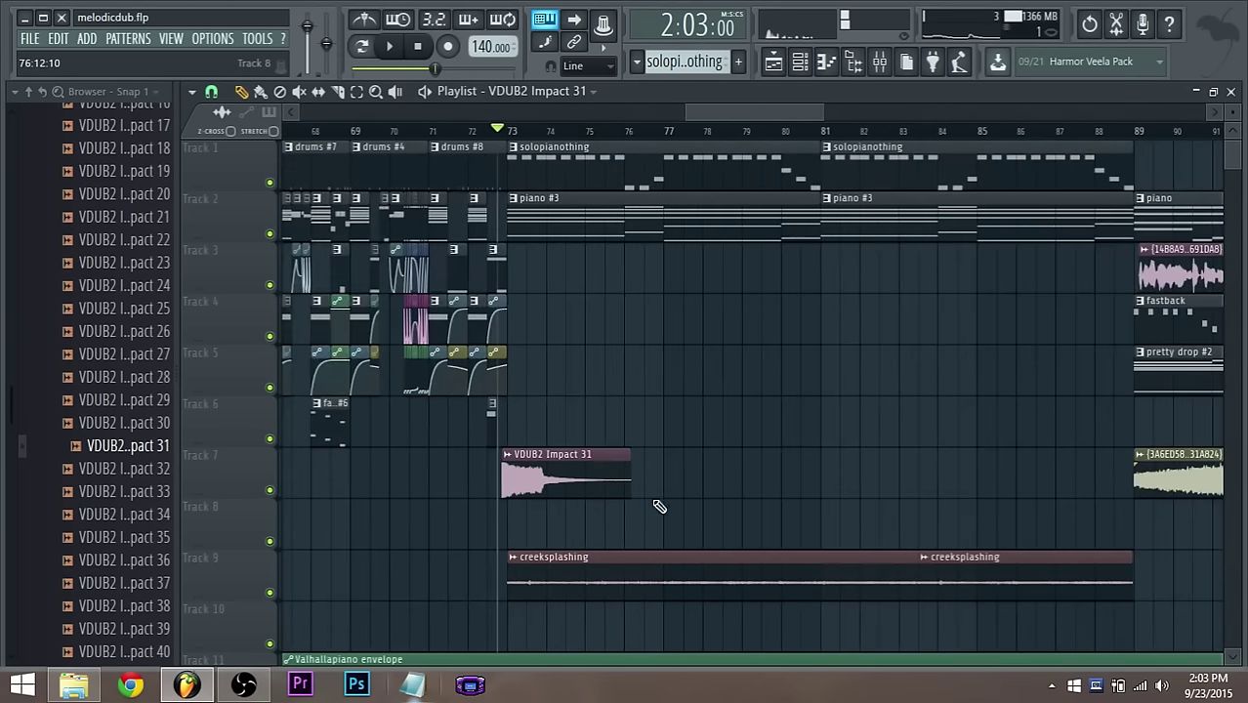
# Route the VDUB2 Impact 31 channel to mixer insert 37 and return to the playlist
pyautogui.doubleClick(602, 487)
pyautogui.click(882, 72)
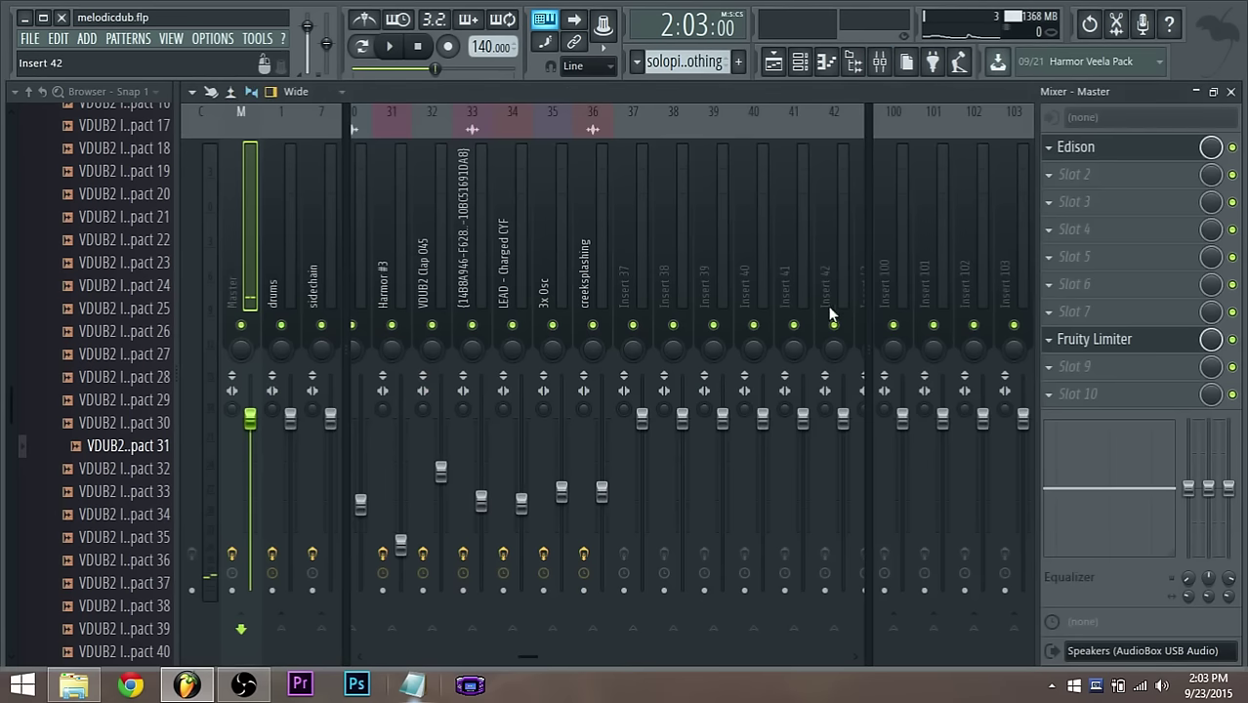
pyautogui.click(641, 286)
pyautogui.rightClick(660, 298)
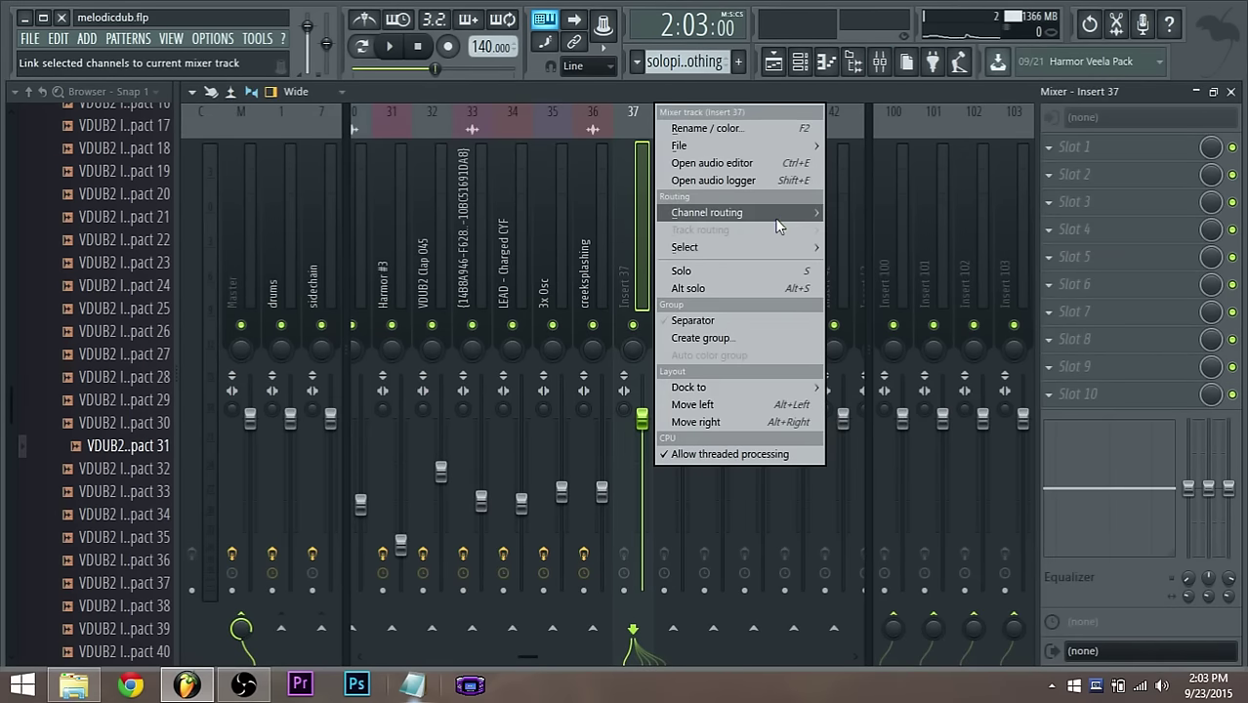
pyautogui.moveTo(783, 224)
pyautogui.click(868, 213)
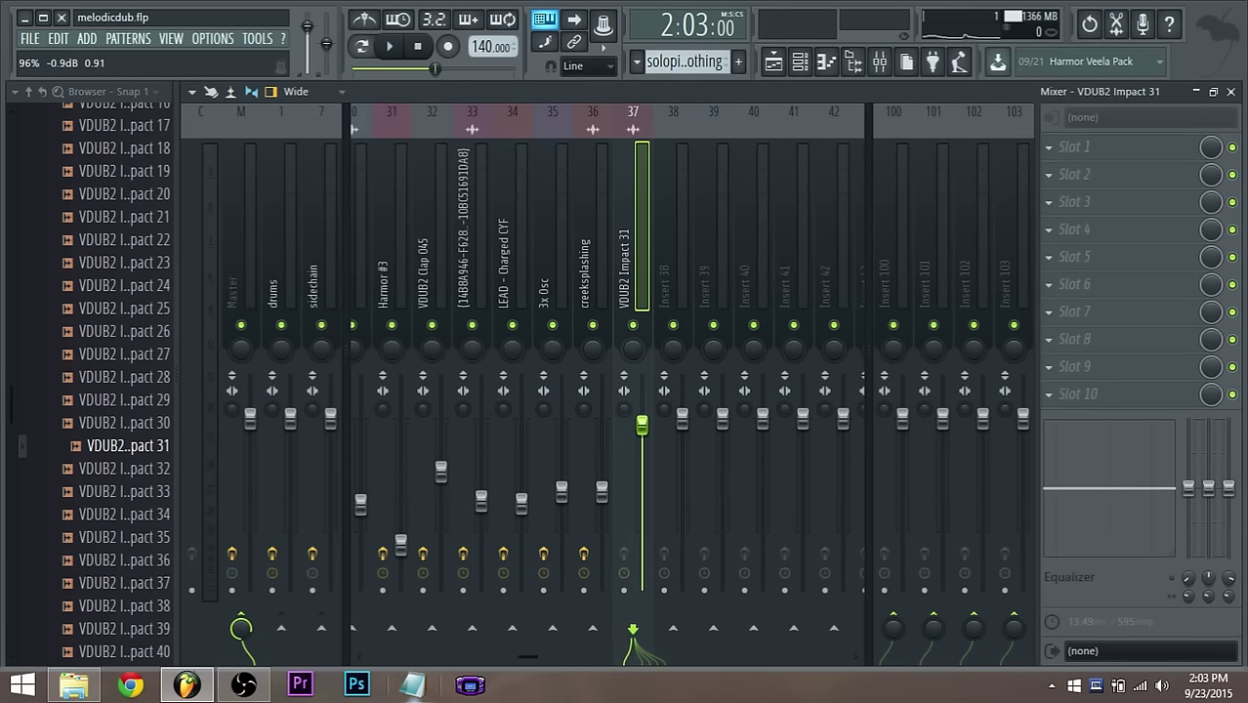
pyautogui.click(773, 60)
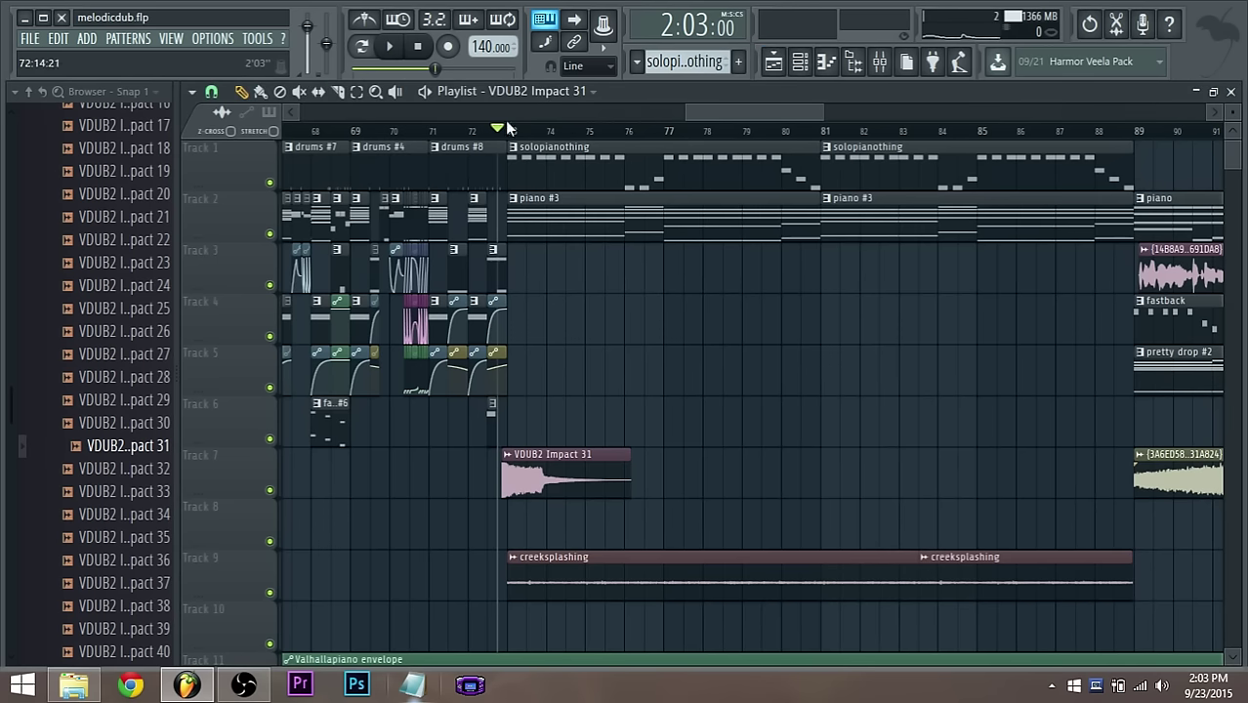
# Move the VDUB2 Impact 31 clip to start exactly at bar 73 and play it back from there
pyautogui.press('space')
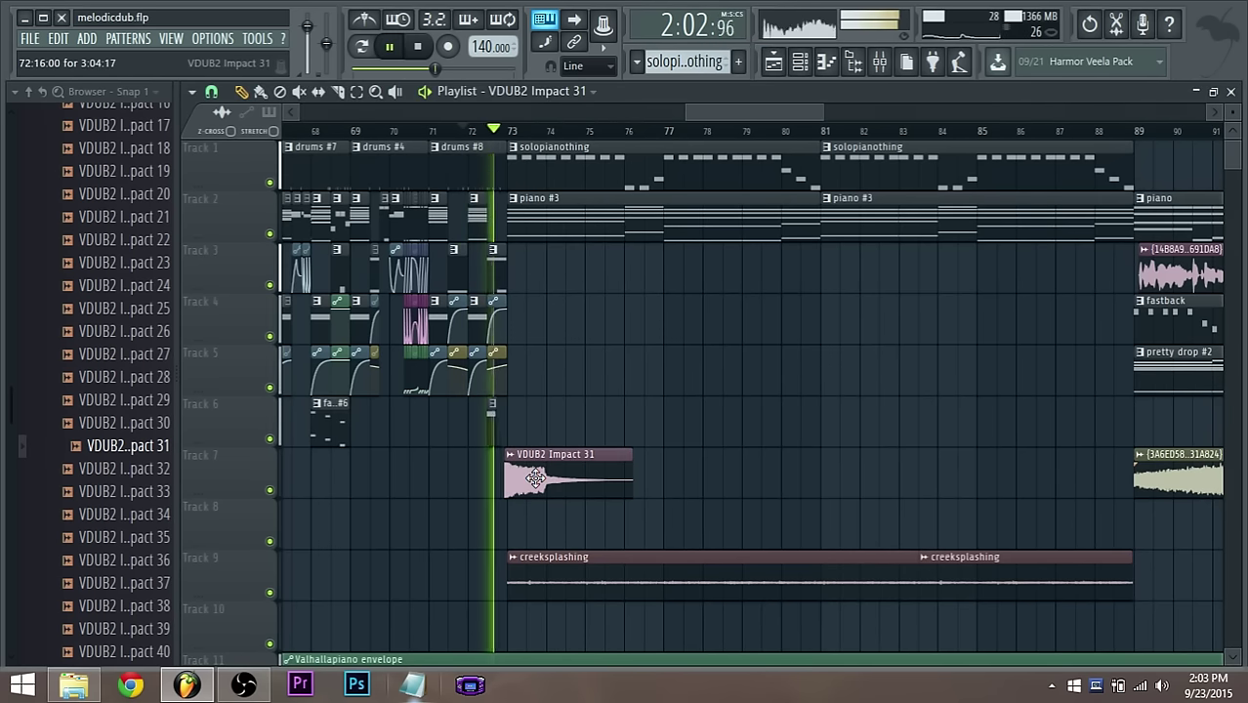
pyautogui.moveTo(527, 475); pyautogui.dragTo(533, 476)
pyautogui.scroll(2, 533, 476)
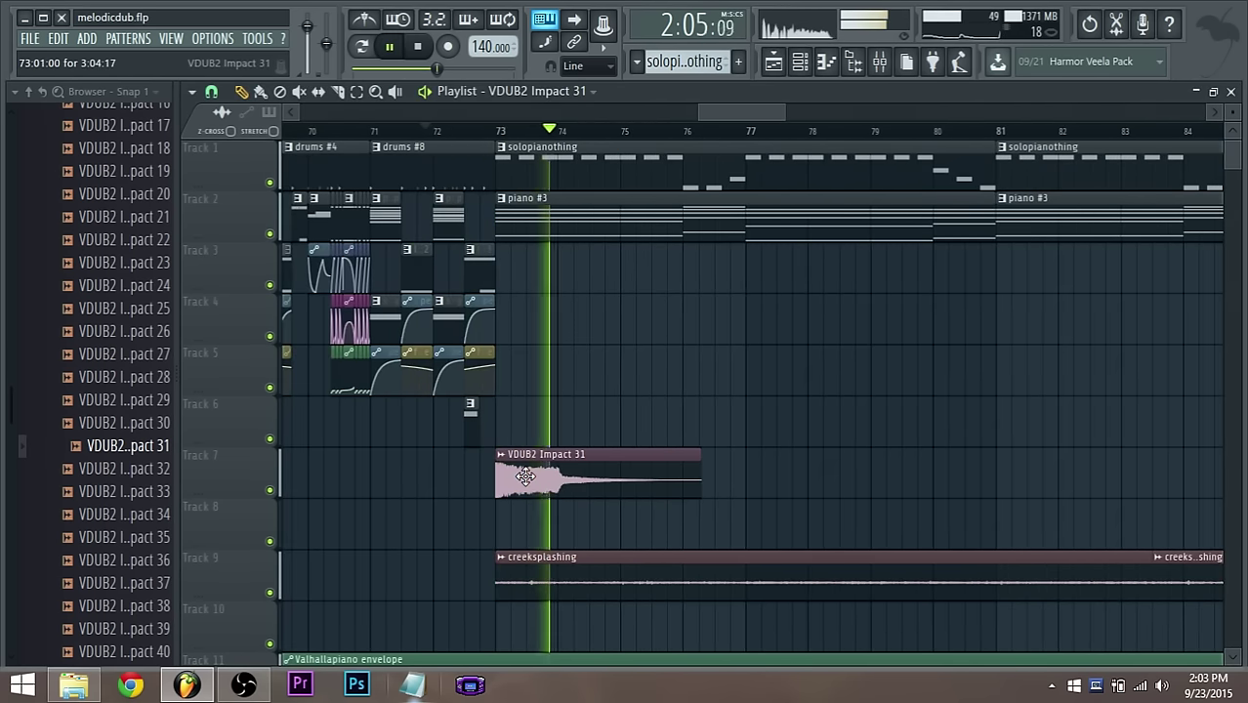
pyautogui.click(495, 131)
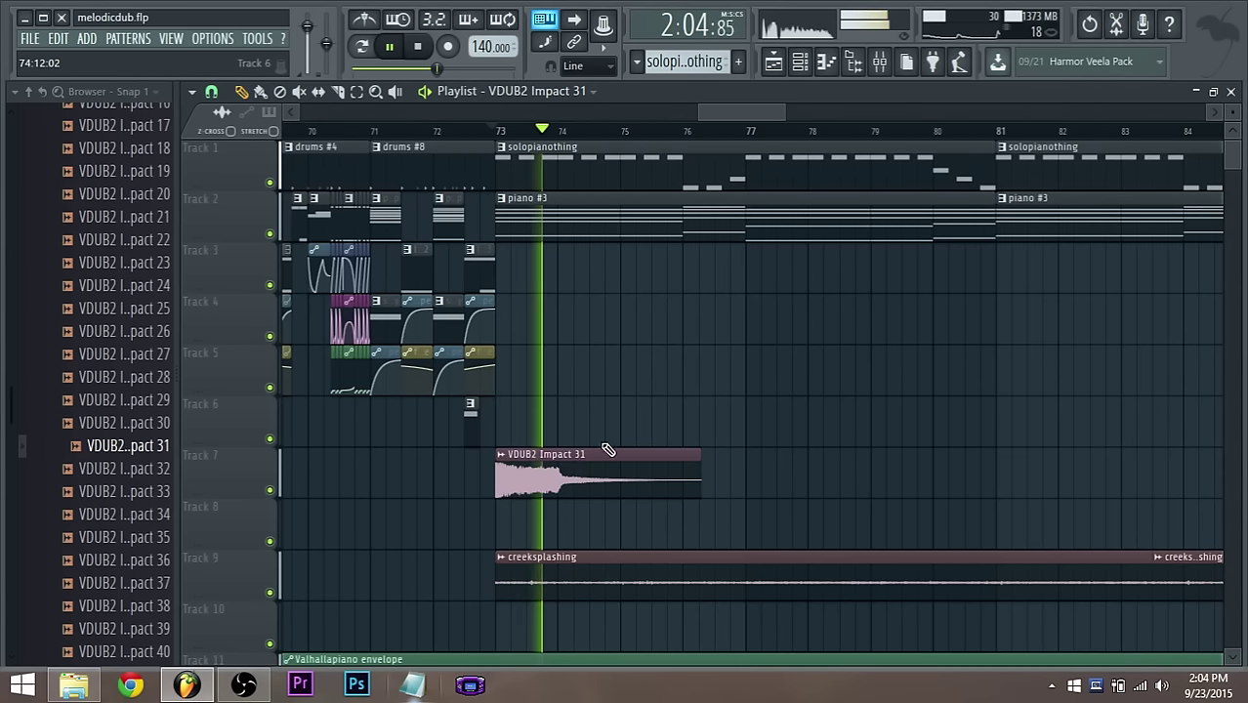
# Lower the VDUB2 Impact 31 mixer level and load Fruity Reeverb 2 in its first effect slot
pyautogui.click(879, 61)
pyautogui.moveTo(642, 479); pyautogui.dragTo(646, 512)
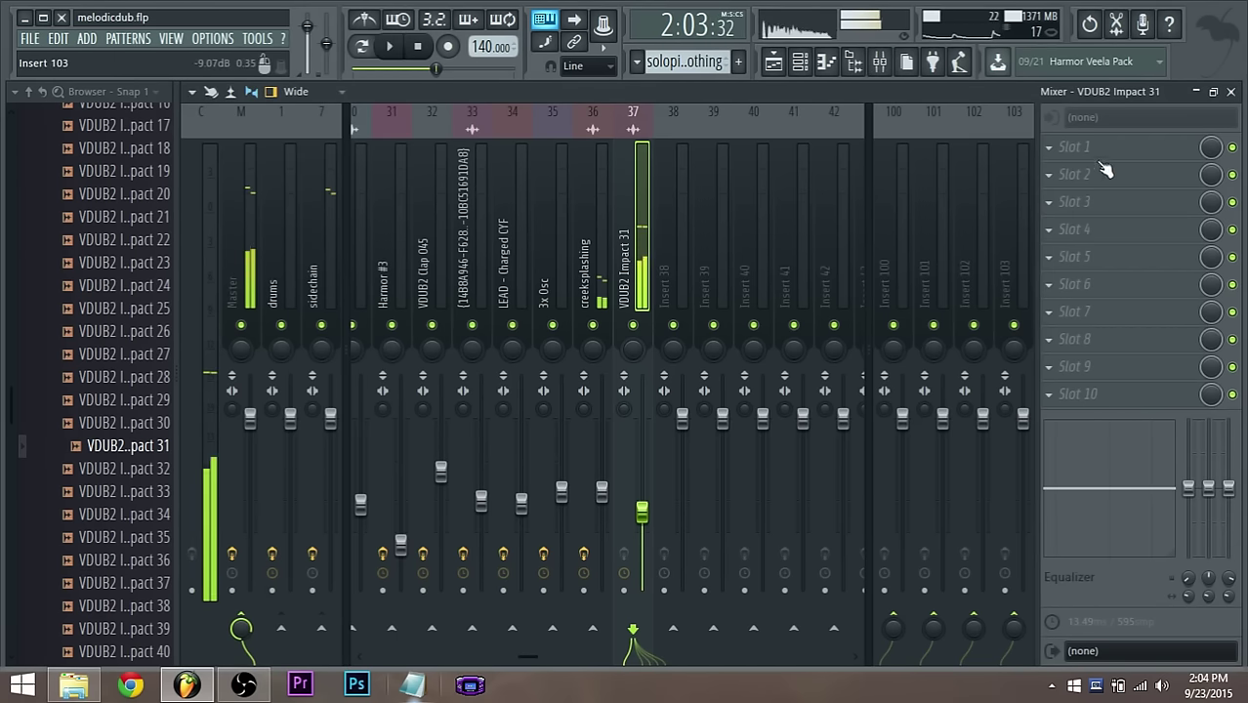
pyautogui.click(1094, 149)
pyautogui.click(860, 190)
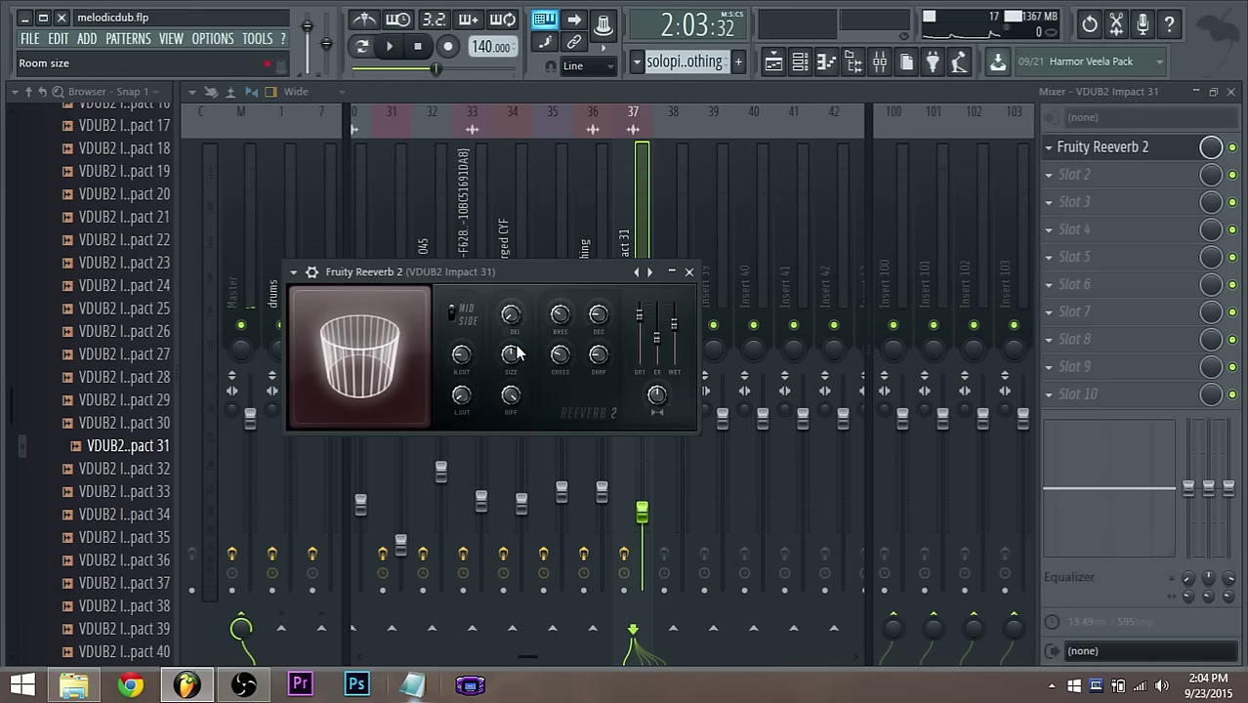
# Increase the reverb's room size, raise its cut filter setting and listen to the impact in the arrangement
pyautogui.moveTo(513, 353); pyautogui.dragTo(513, 314)
pyautogui.moveTo(462, 396); pyautogui.dragTo(462, 366)
pyautogui.press('space')
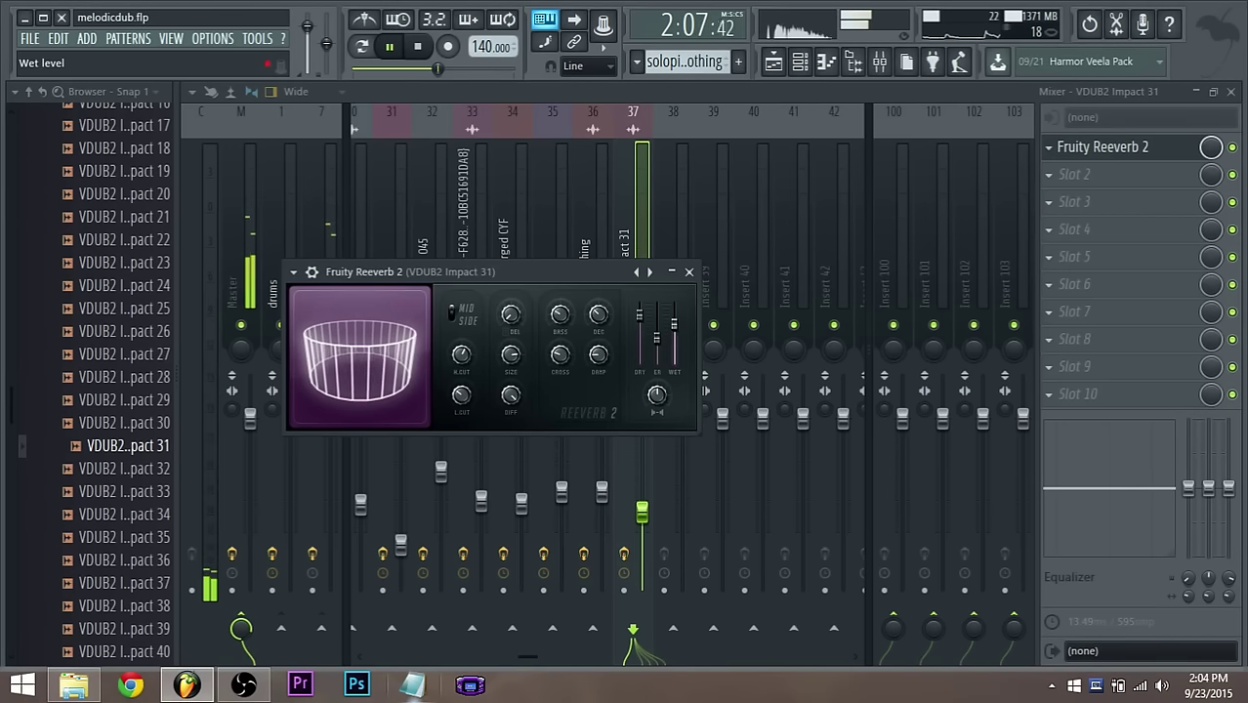
pyautogui.click(773, 61)
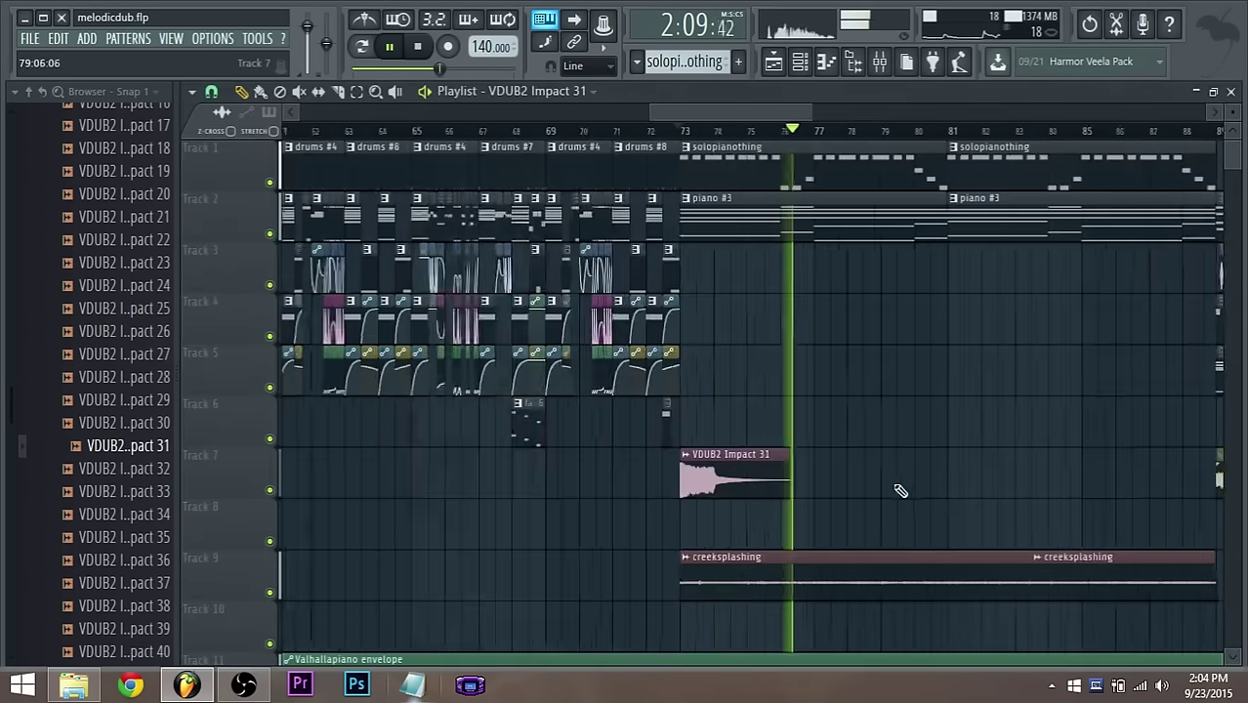
pyautogui.scroll(-4, 898, 493)
pyautogui.press('space')
# Place a copy of the whitenois pattern on Track 8 at 72:10:00, below the impact clip
pyautogui.moveTo(798, 112); pyautogui.dragTo(986, 119)
pyautogui.scroll(2, 941, 484)
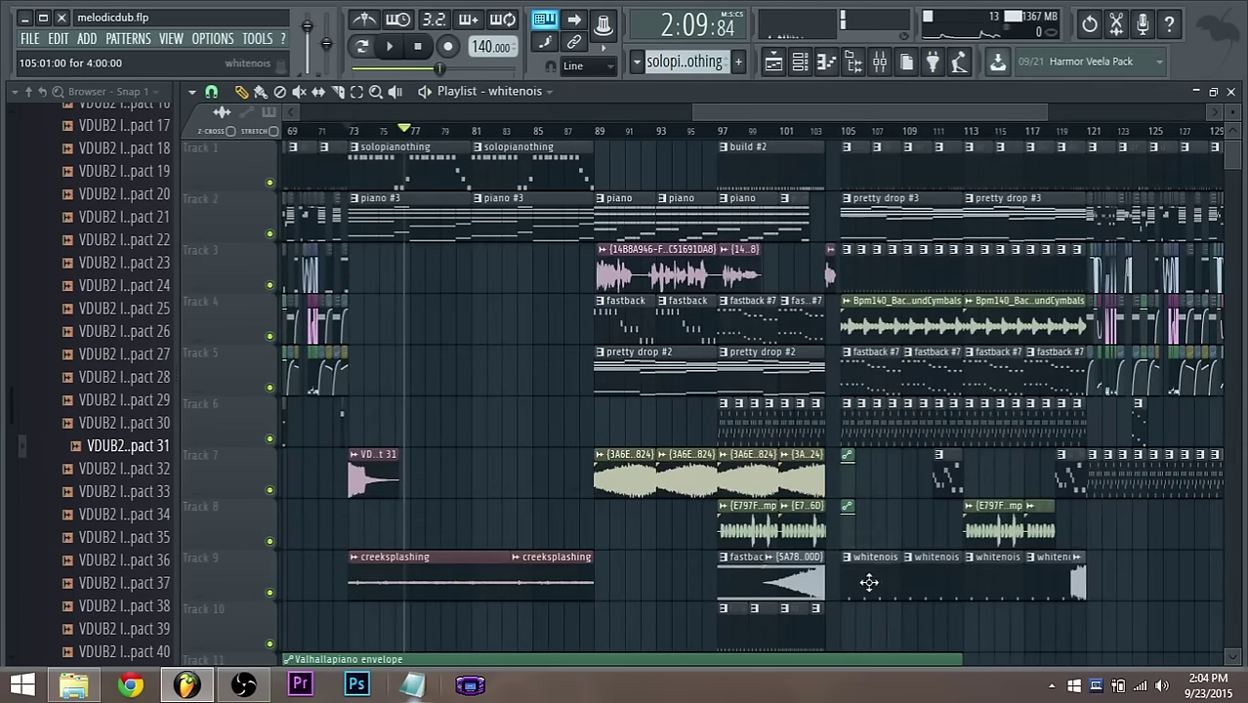
pyautogui.click(870, 583)
pyautogui.click(344, 534)
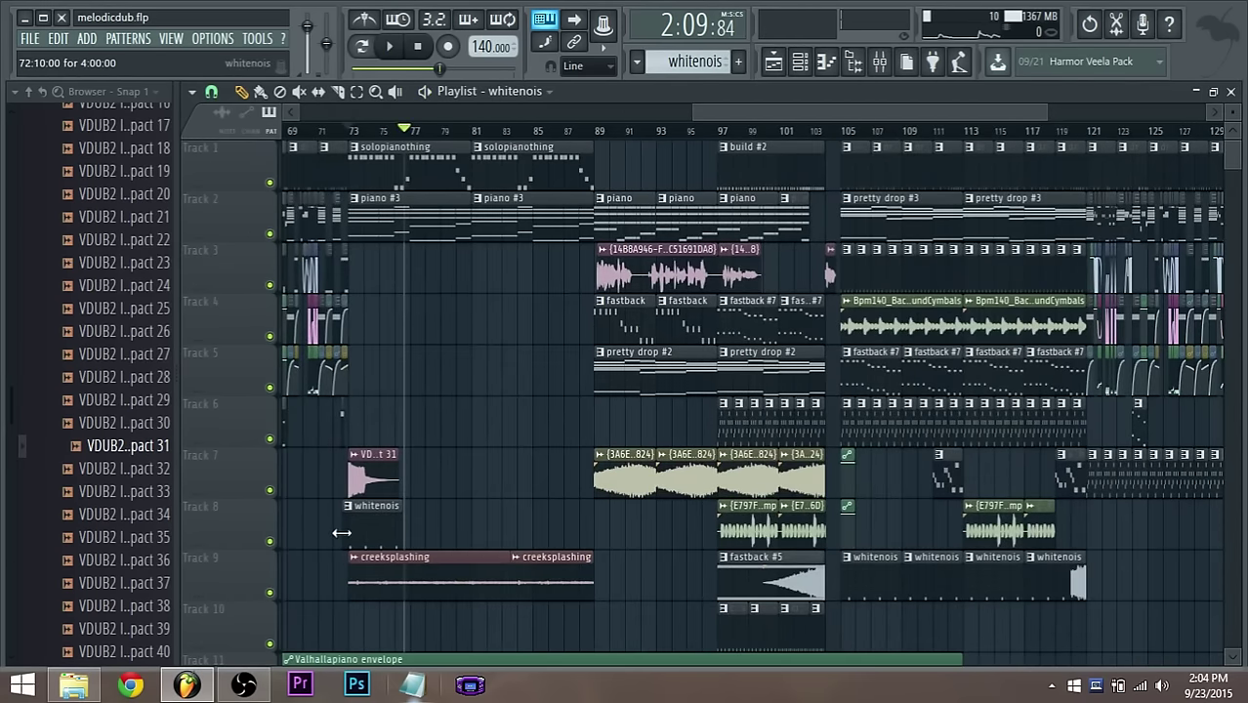
# Shorten the new whitenois clip on Track 8 to one bar and play back the transition into bar 73
pyautogui.scroll(3, 341, 533)
pyautogui.moveTo(470, 520); pyautogui.dragTo(371, 529)
pyautogui.press('space')
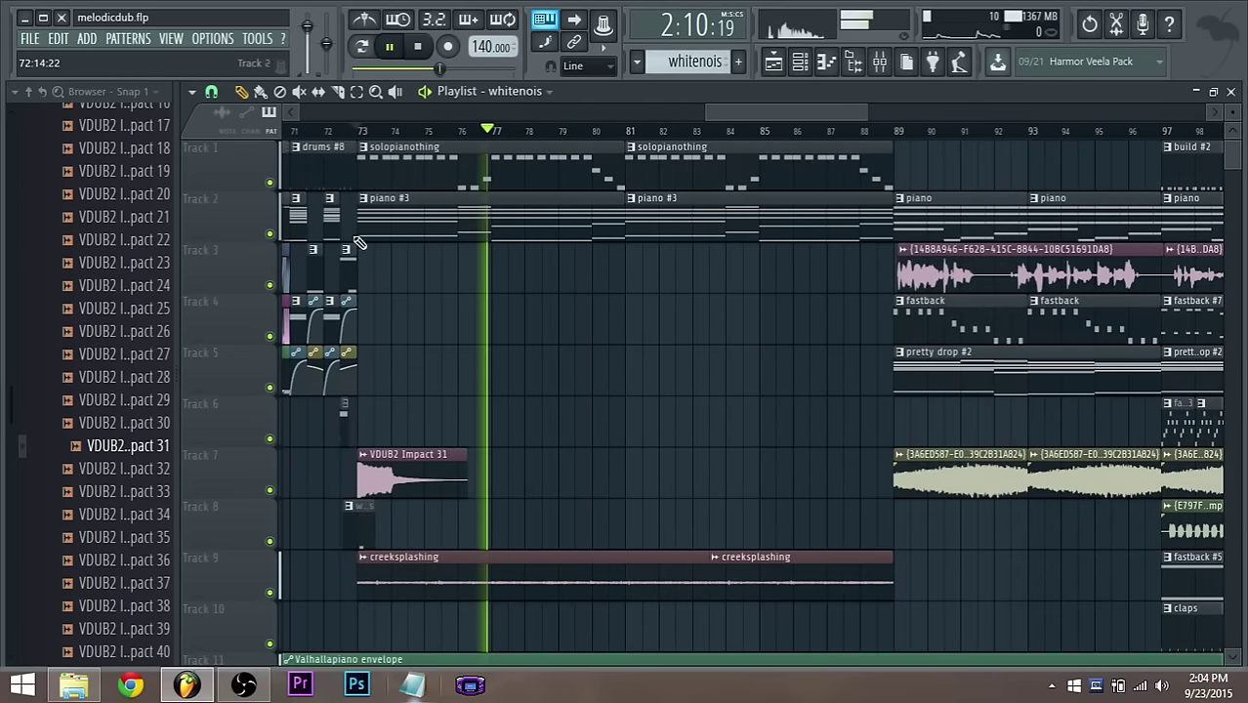
pyautogui.click(354, 131)
pyautogui.scroll(3, 347, 535)
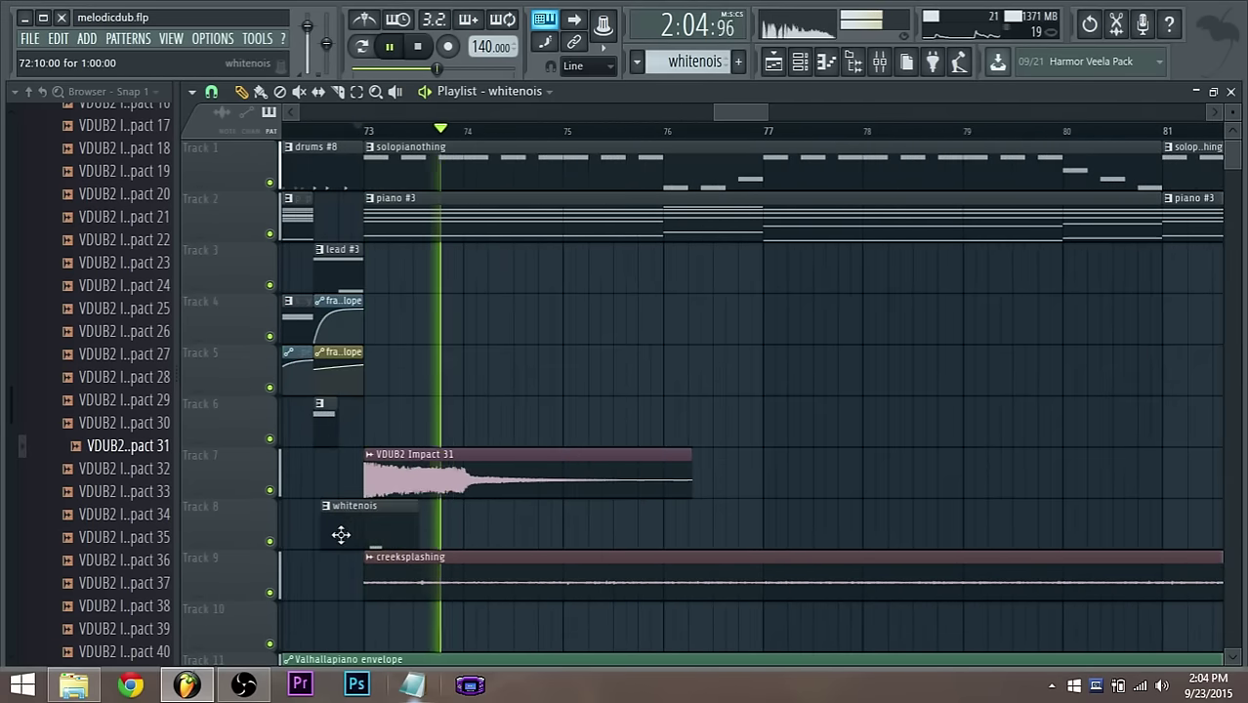
# Trim the whitenois clip to a length of 0:09:00 starting at 72:16:00 and play it back
pyautogui.press('space')
pyautogui.moveTo(376, 530); pyautogui.dragTo(361, 540)
pyautogui.press('space')
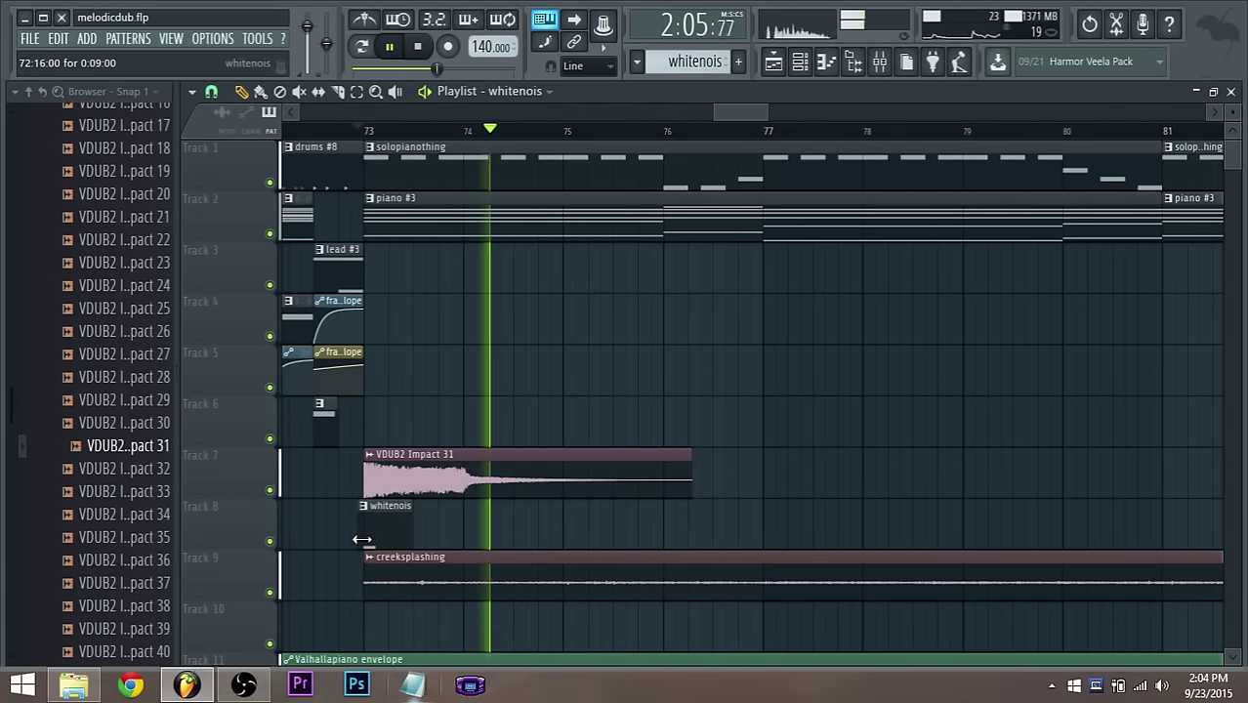
# Set the VDUB2 Impact 31 sample's time-stretching mode to e3 generic and raise its time multiplier to lengthen the impact
pyautogui.scroll(-1, 380, 530)
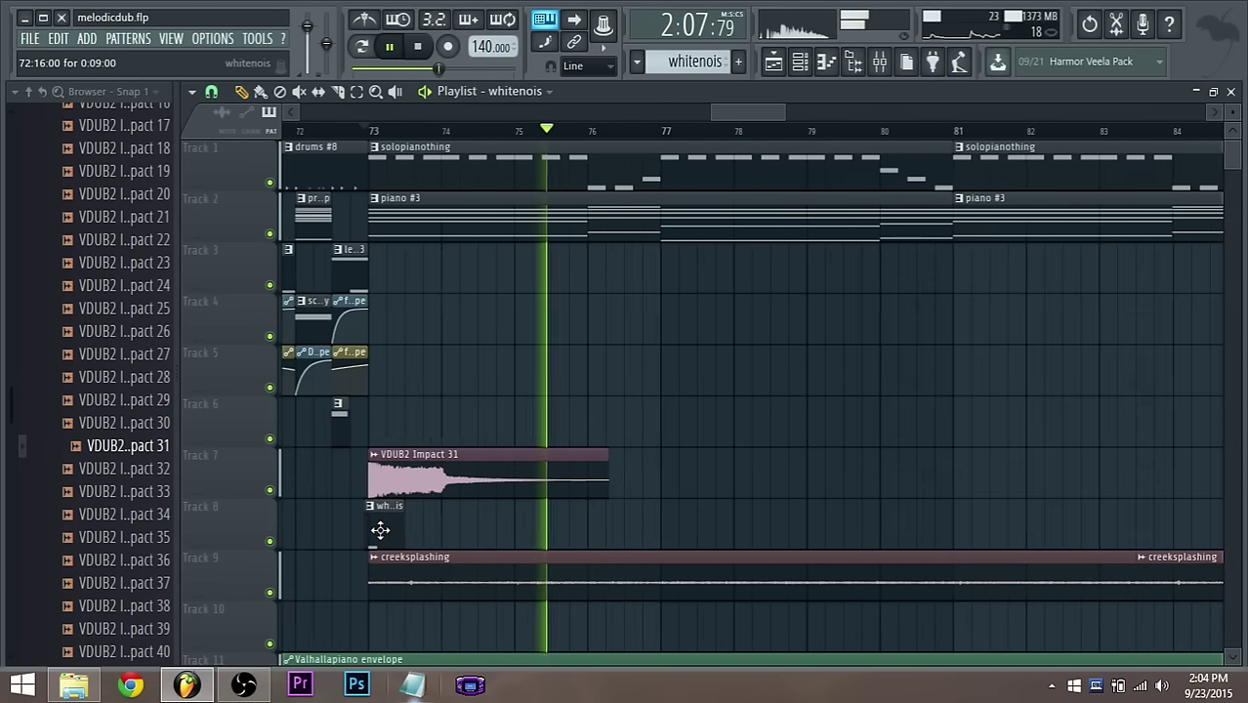
pyautogui.scroll(-1, 380, 530)
pyautogui.press('space')
pyautogui.doubleClick(412, 491)
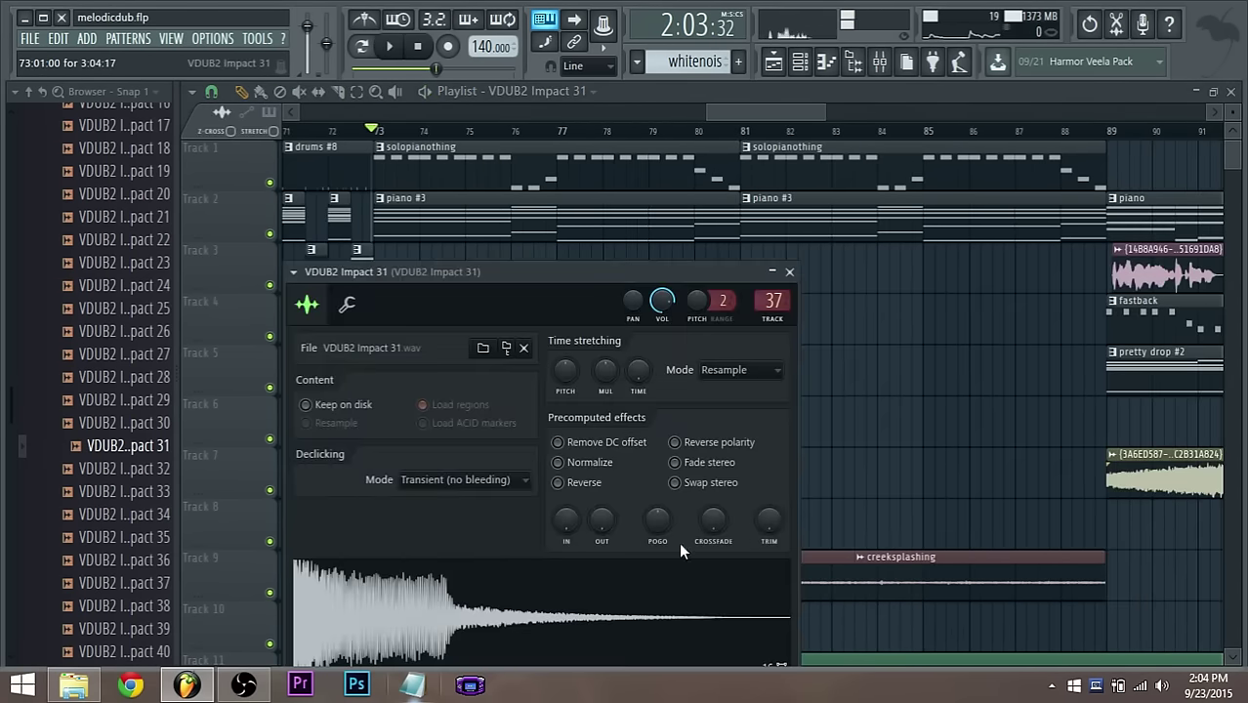
pyautogui.click(739, 374)
pyautogui.click(745, 449)
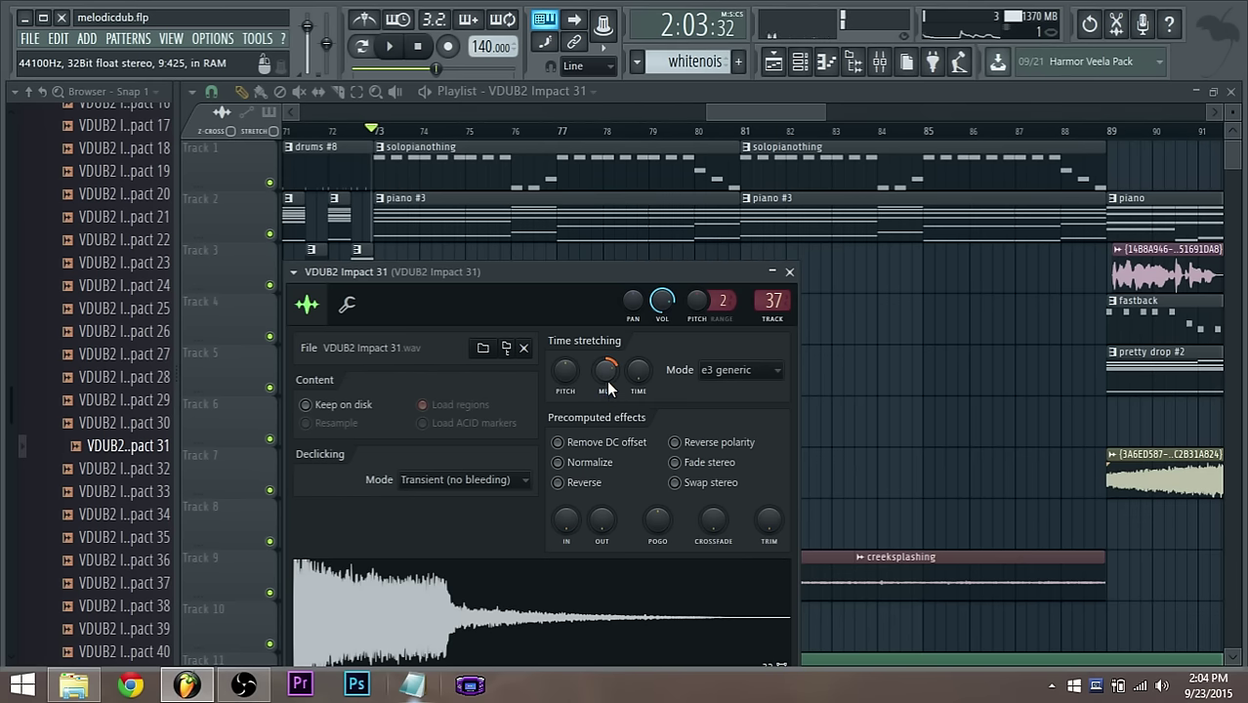
pyautogui.moveTo(606, 380); pyautogui.dragTo(607, 375)
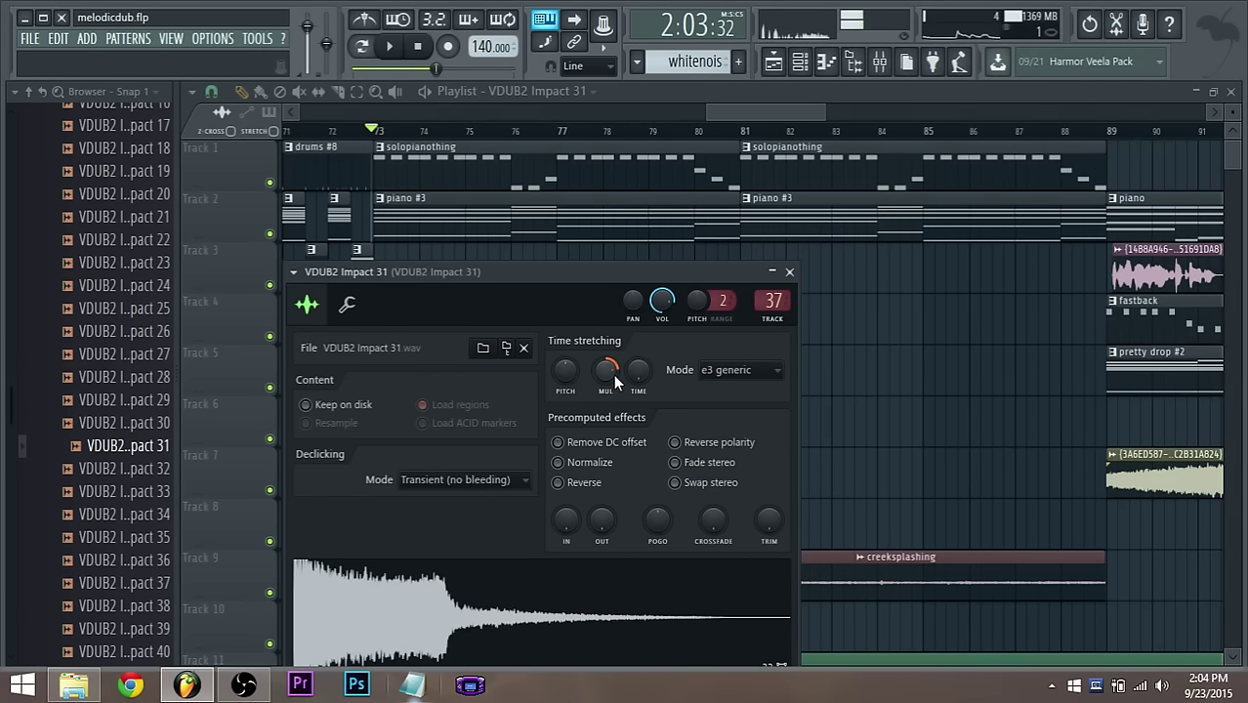
# Try the e2 generic stretching mode on the impact sample and play back the start of the breakdown
pyautogui.click(708, 372)
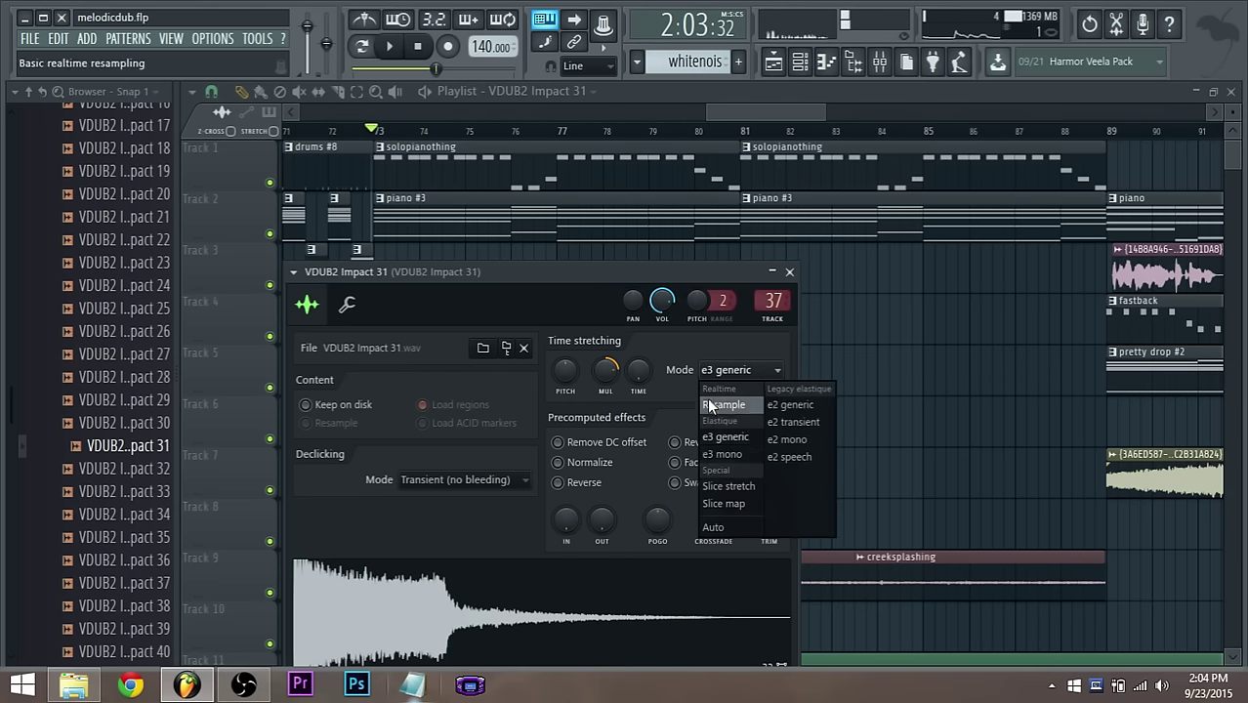
pyautogui.click(642, 373)
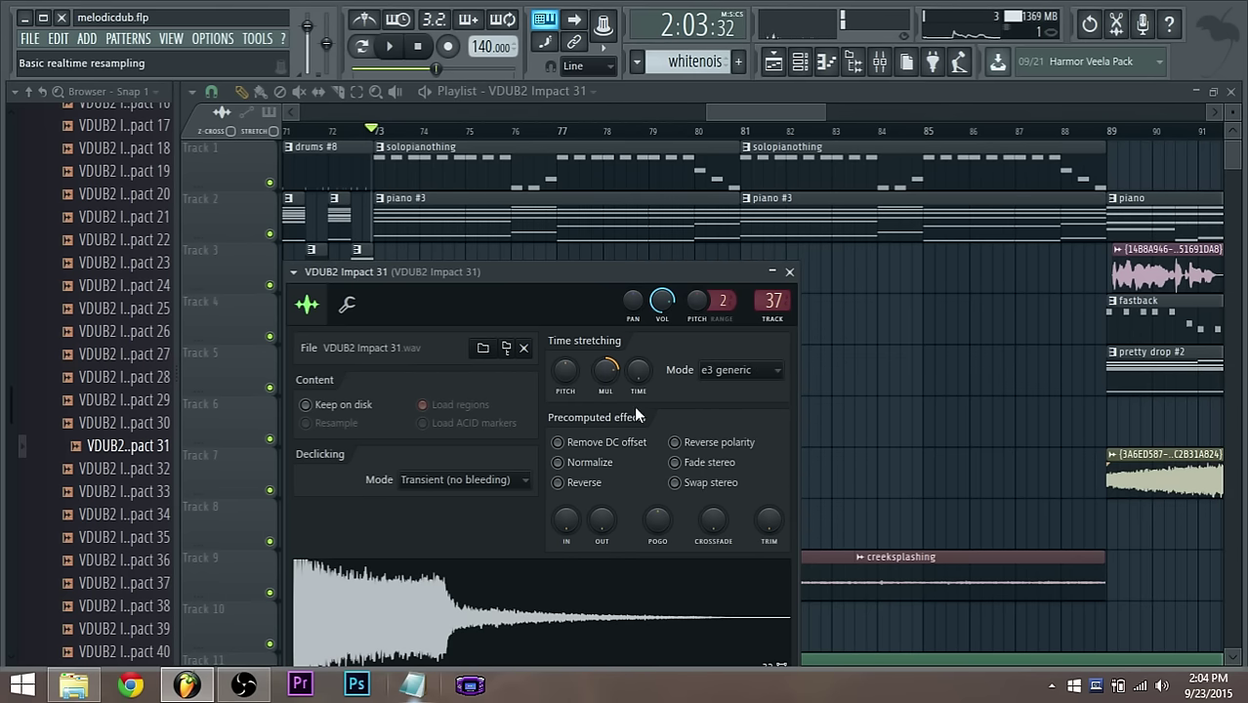
pyautogui.click(748, 371)
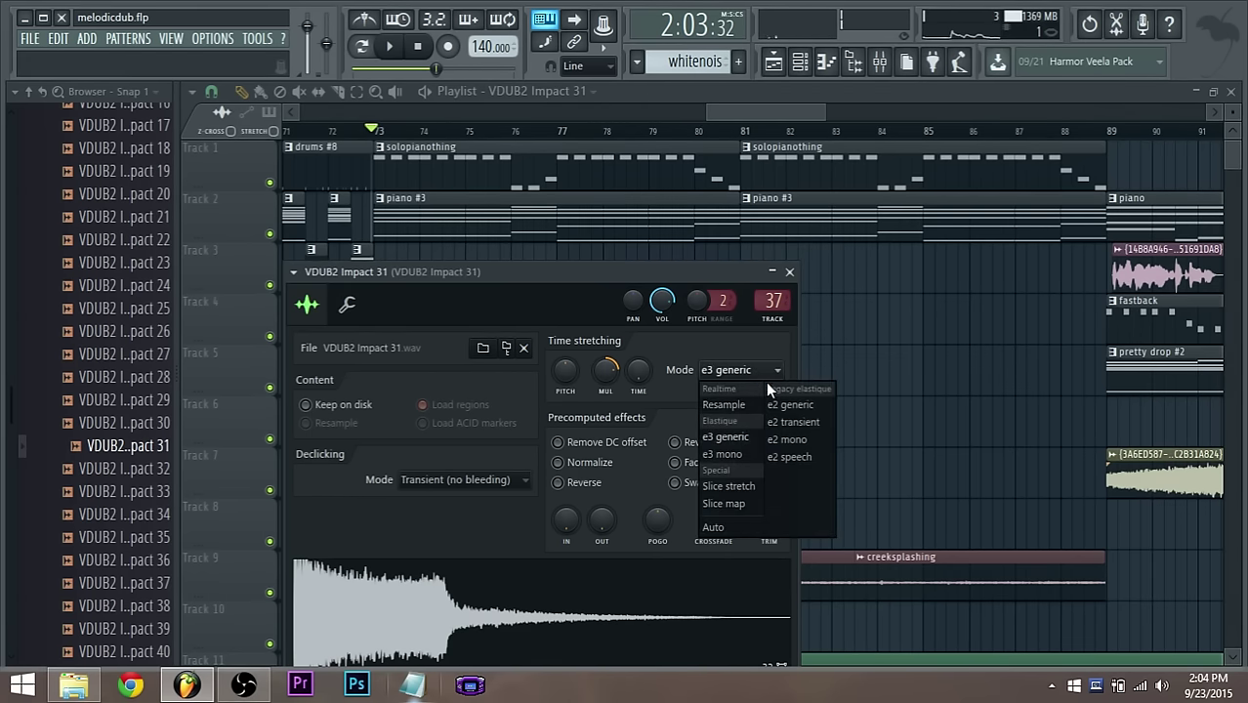
pyautogui.click(810, 409)
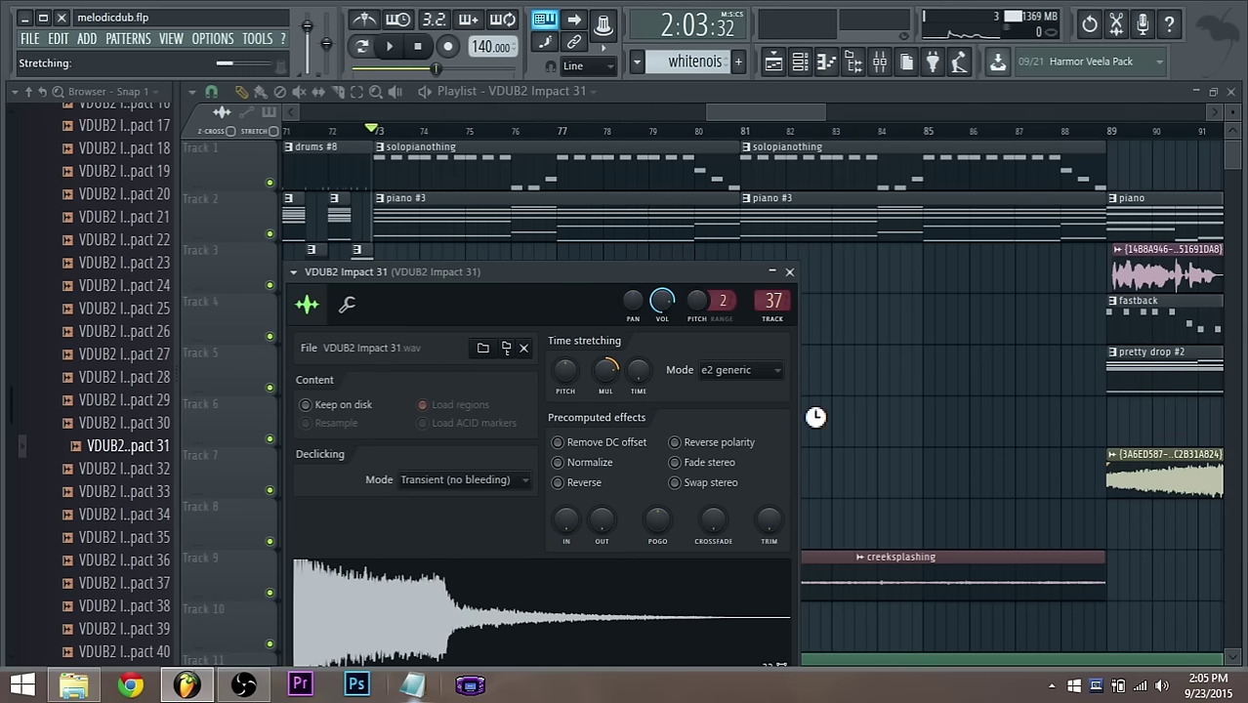
pyautogui.press('space')
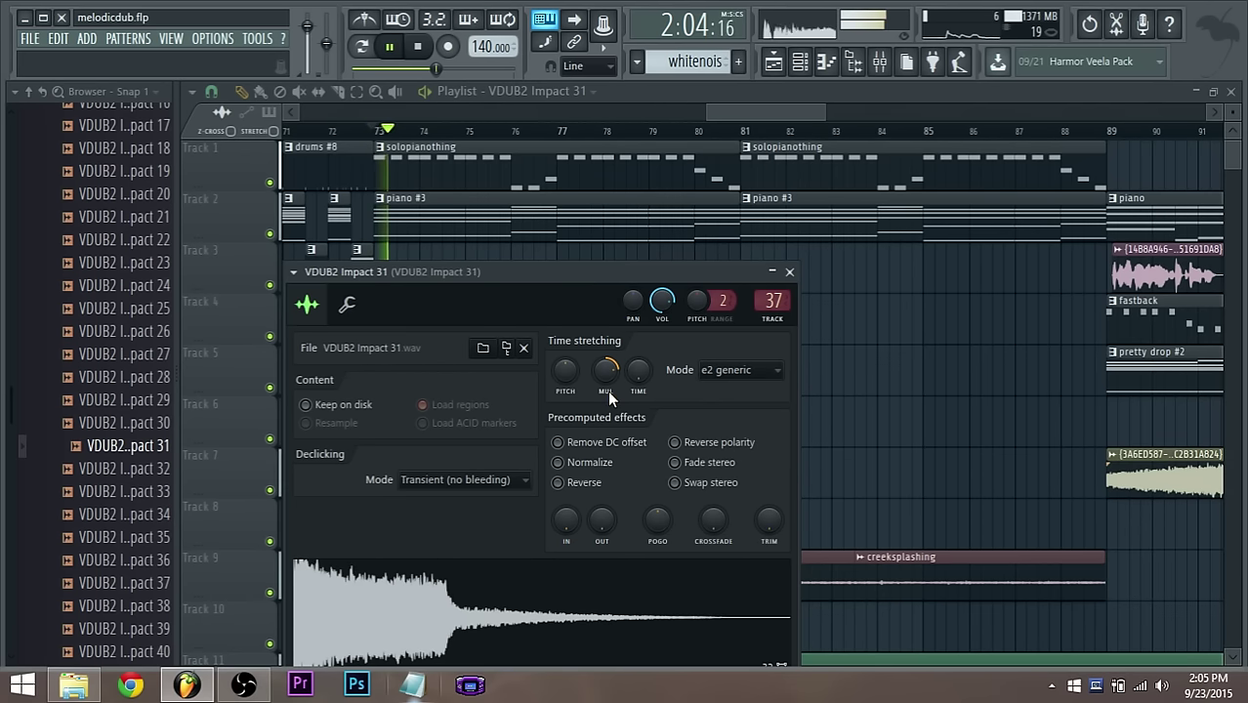
pyautogui.press('space')
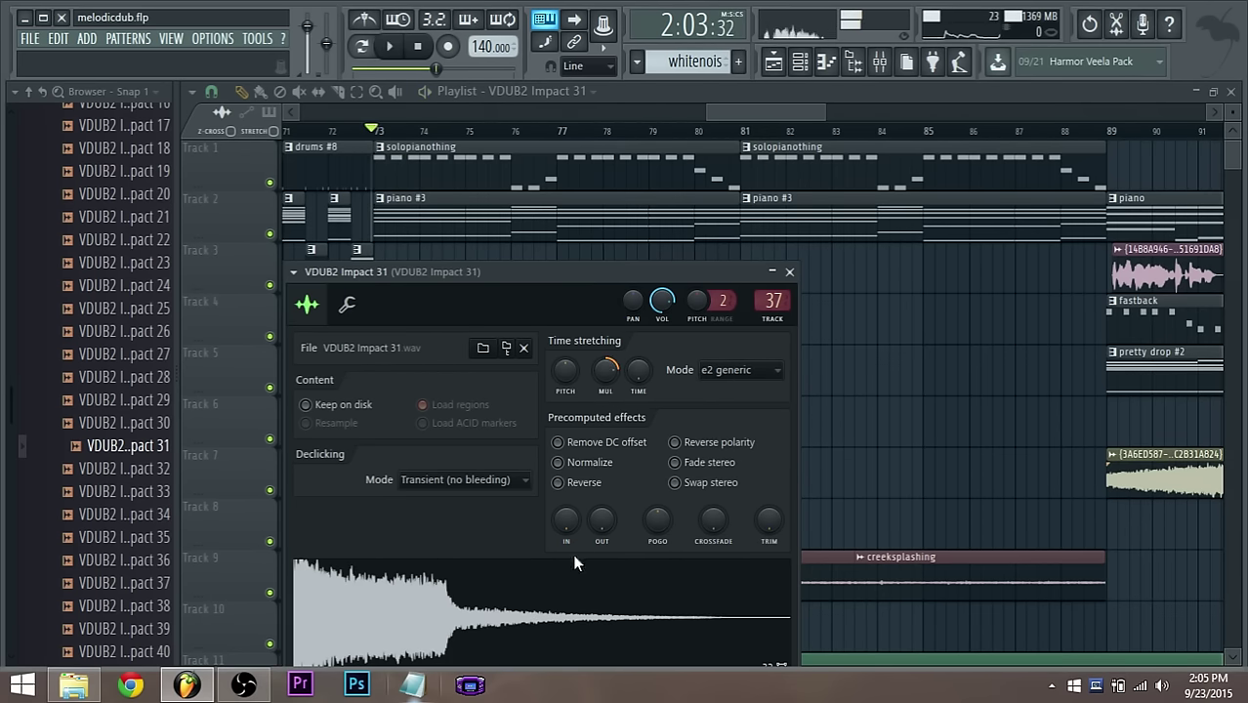
# Try the e2 transient, e2 mono, e2 speech and Resample stretching modes on the impact sample
pyautogui.click(758, 369)
pyautogui.click(783, 424)
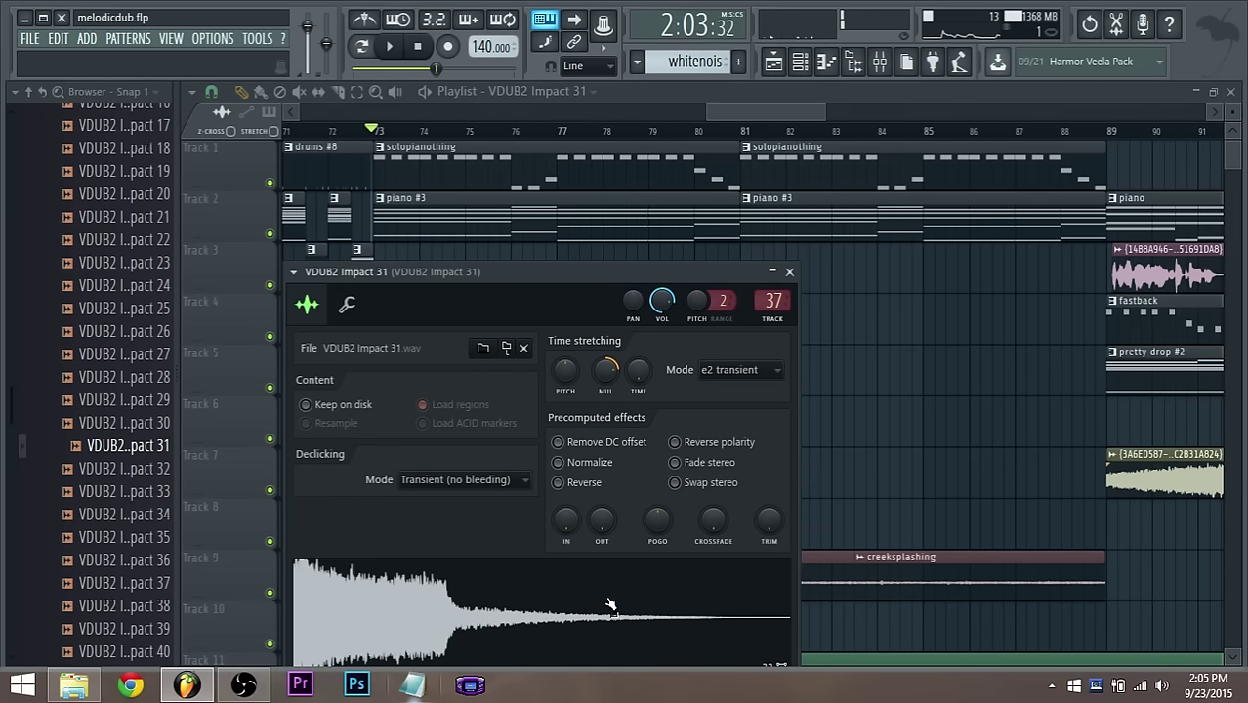
pyautogui.click(767, 369)
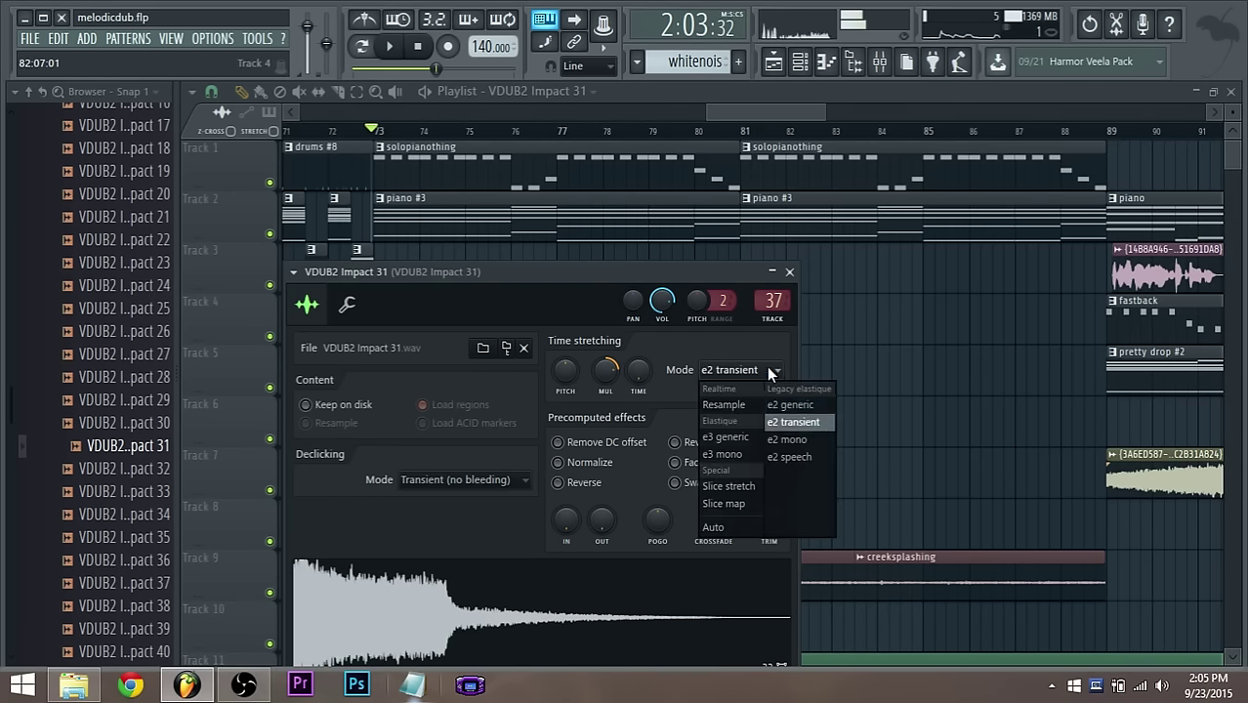
pyautogui.click(775, 440)
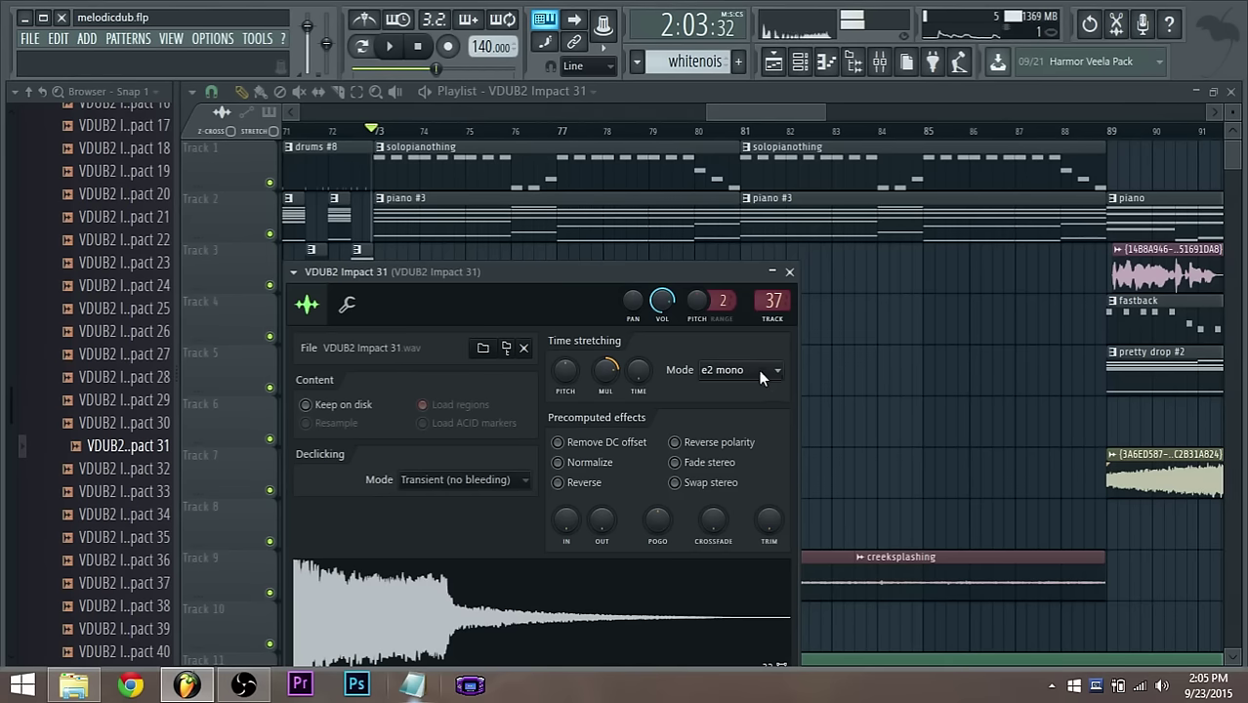
pyautogui.click(759, 369)
pyautogui.click(786, 479)
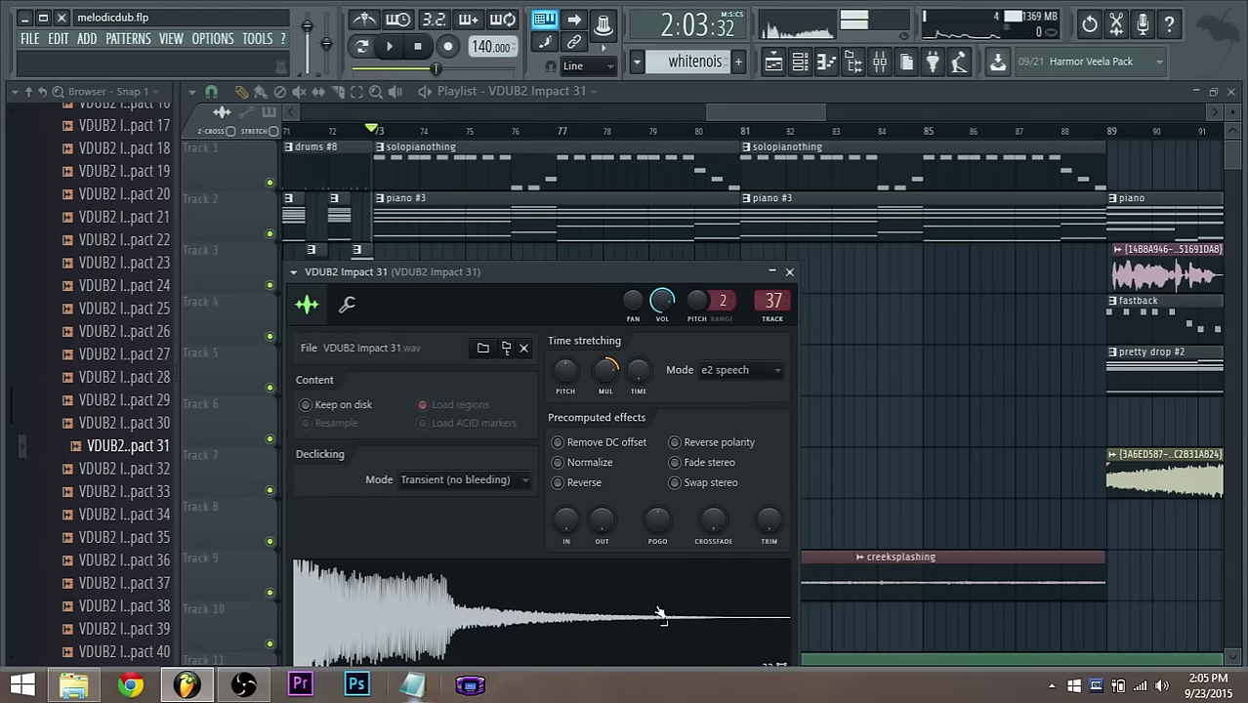
pyautogui.click(760, 368)
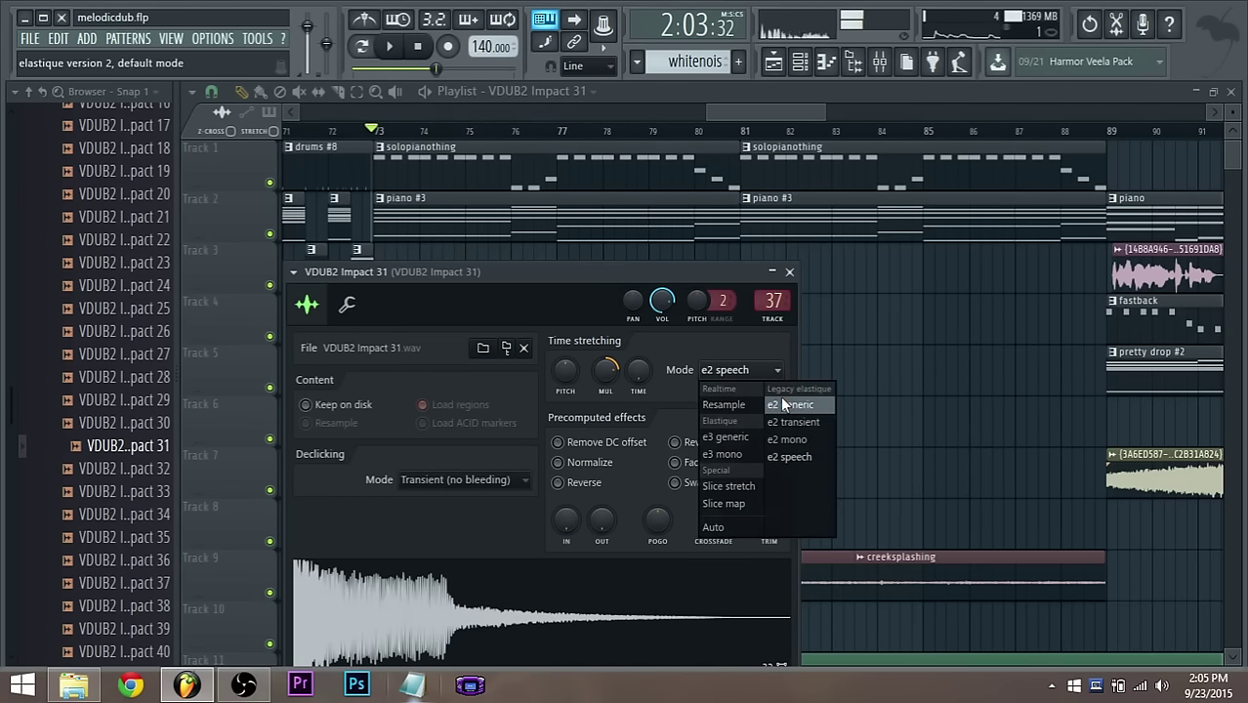
pyautogui.click(731, 405)
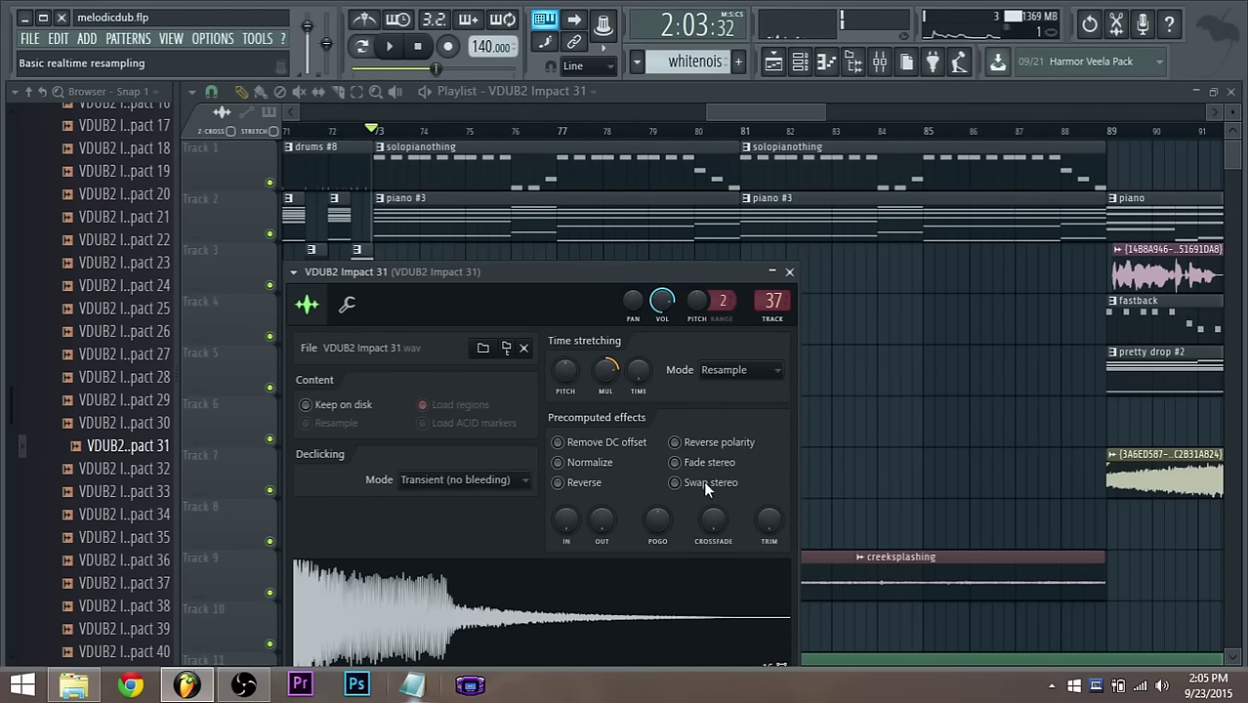
# Set the impact's stretching mode back to e3 generic and listen to the stretched impact in the arrangement at bar 73
pyautogui.click(756, 373)
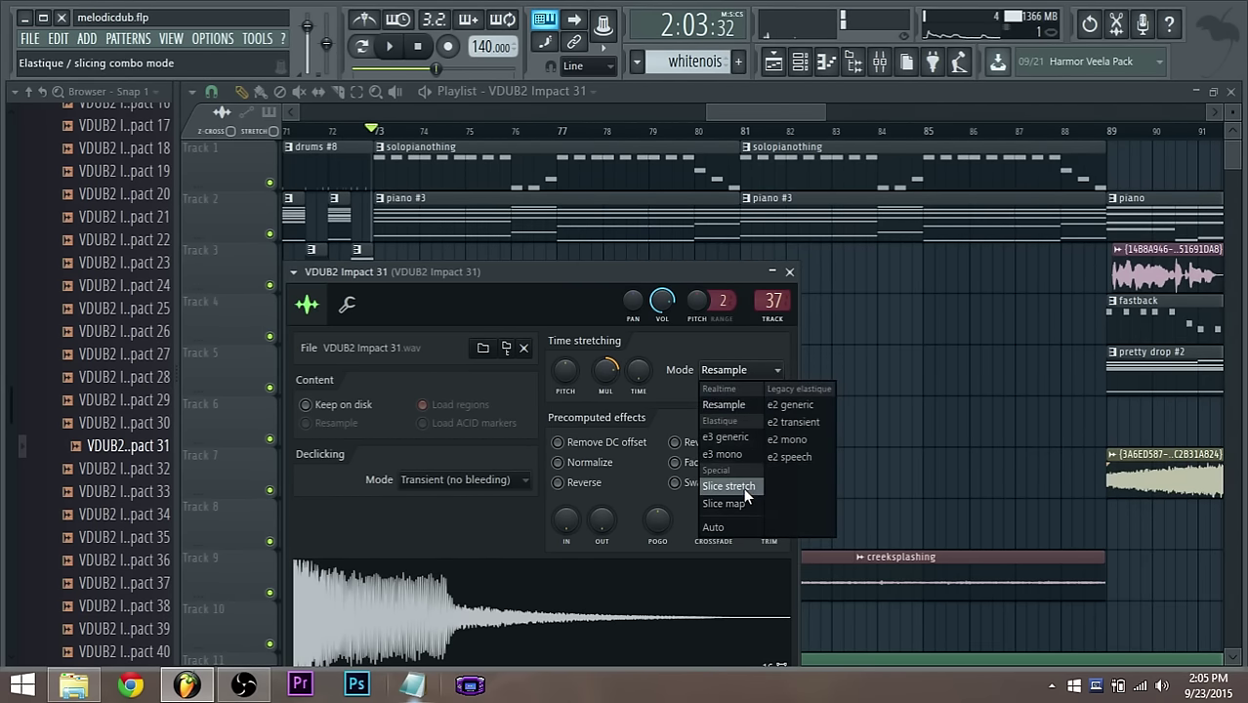
pyautogui.click(725, 436)
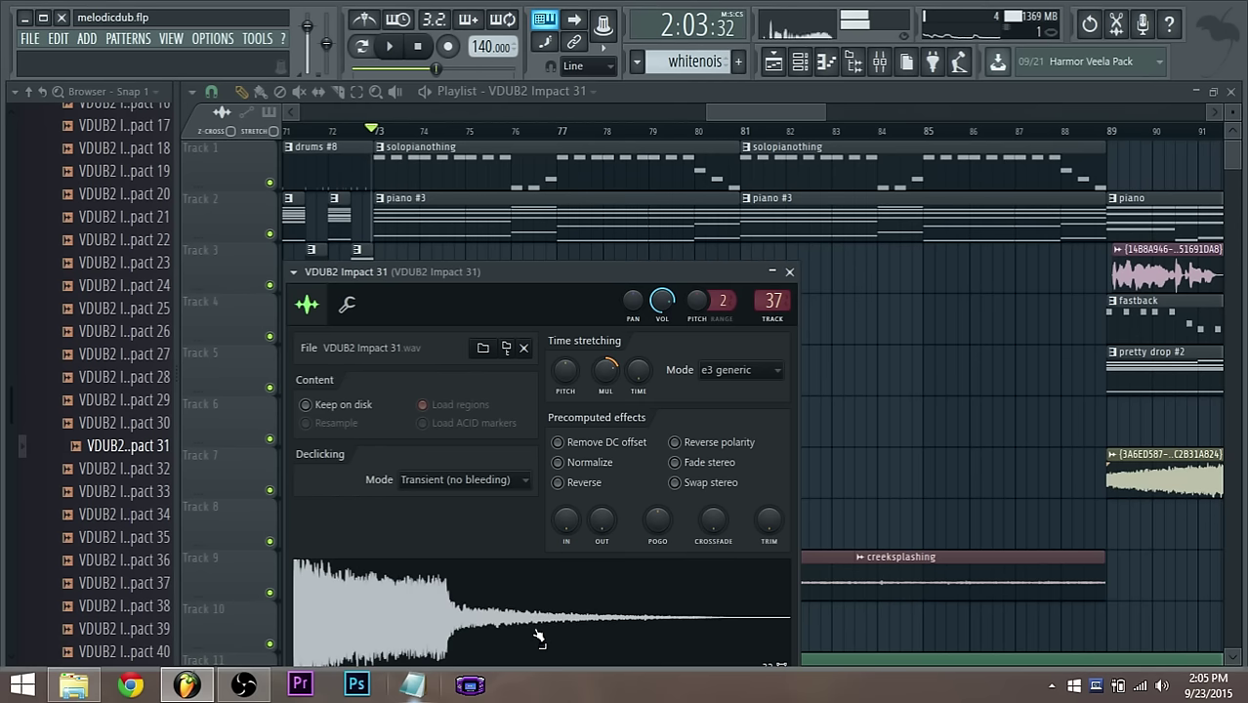
pyautogui.click(350, 303)
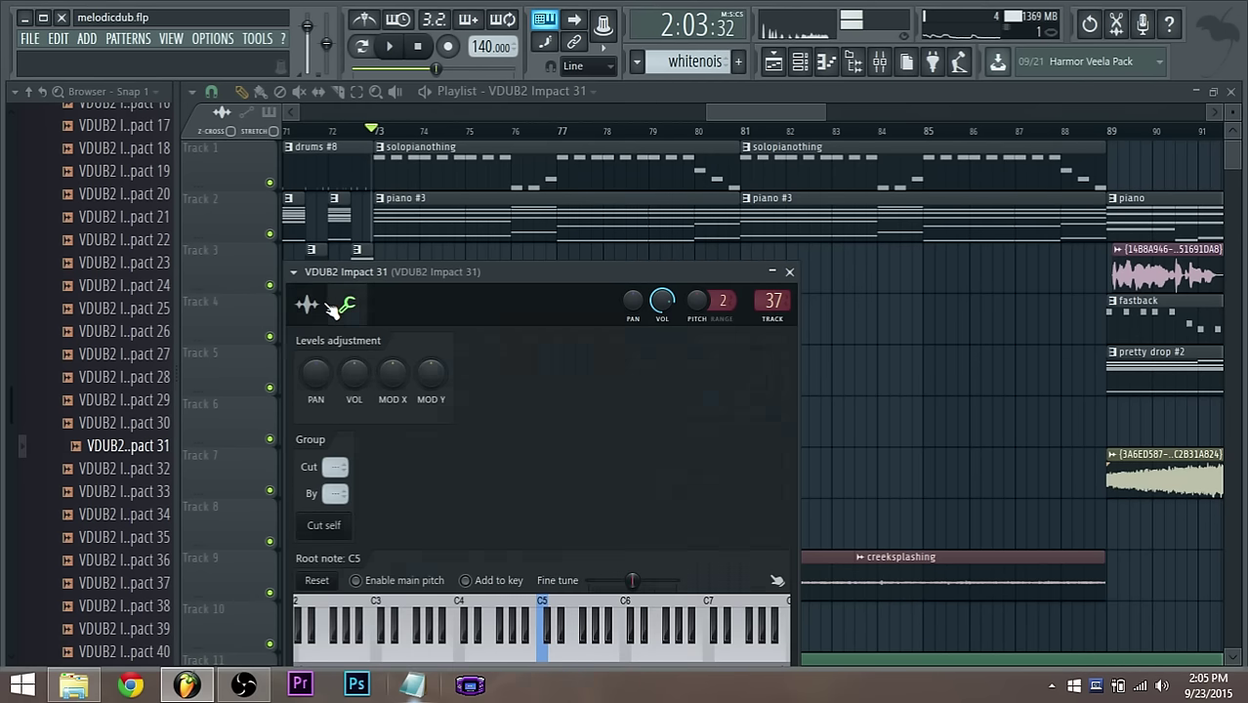
pyautogui.click(326, 304)
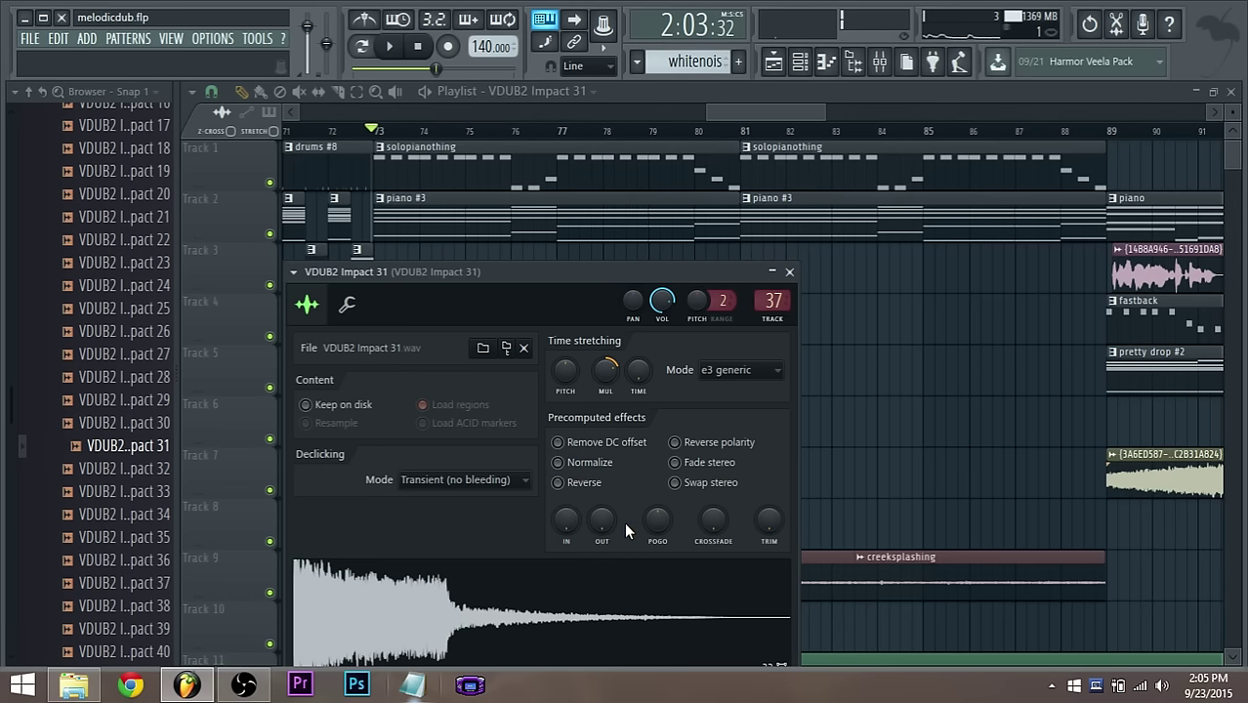
pyautogui.click(732, 117)
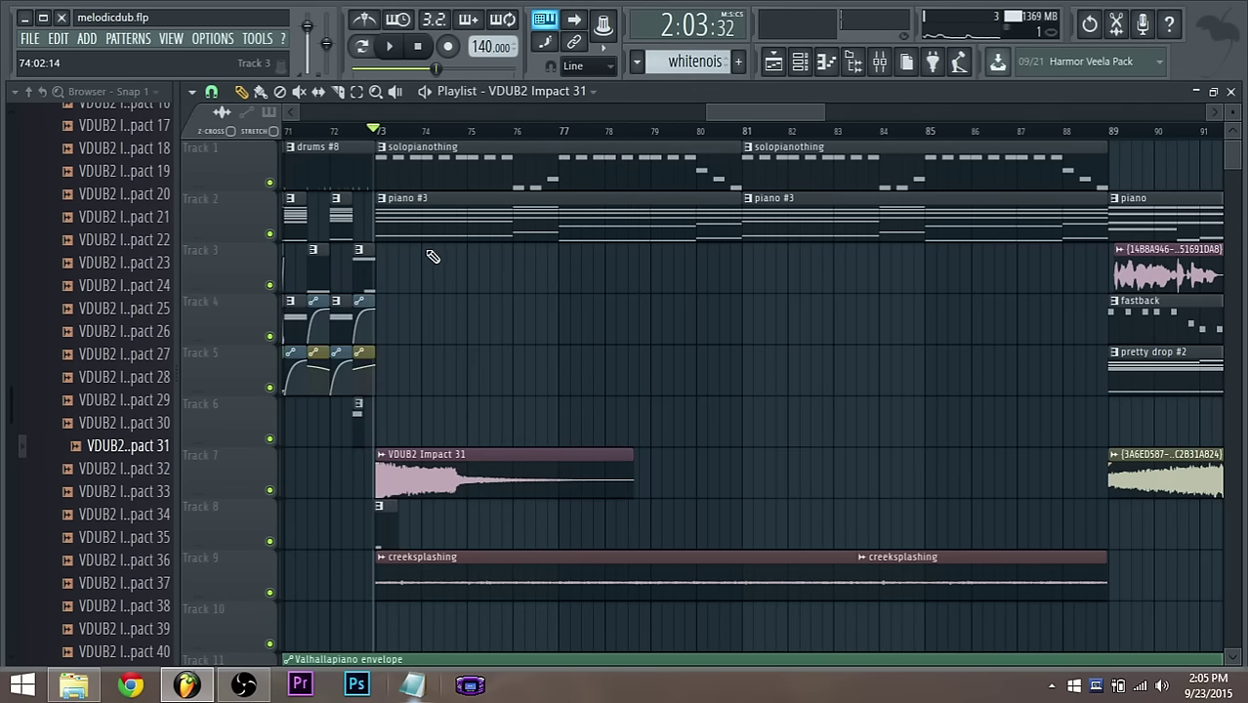
pyautogui.press('space')
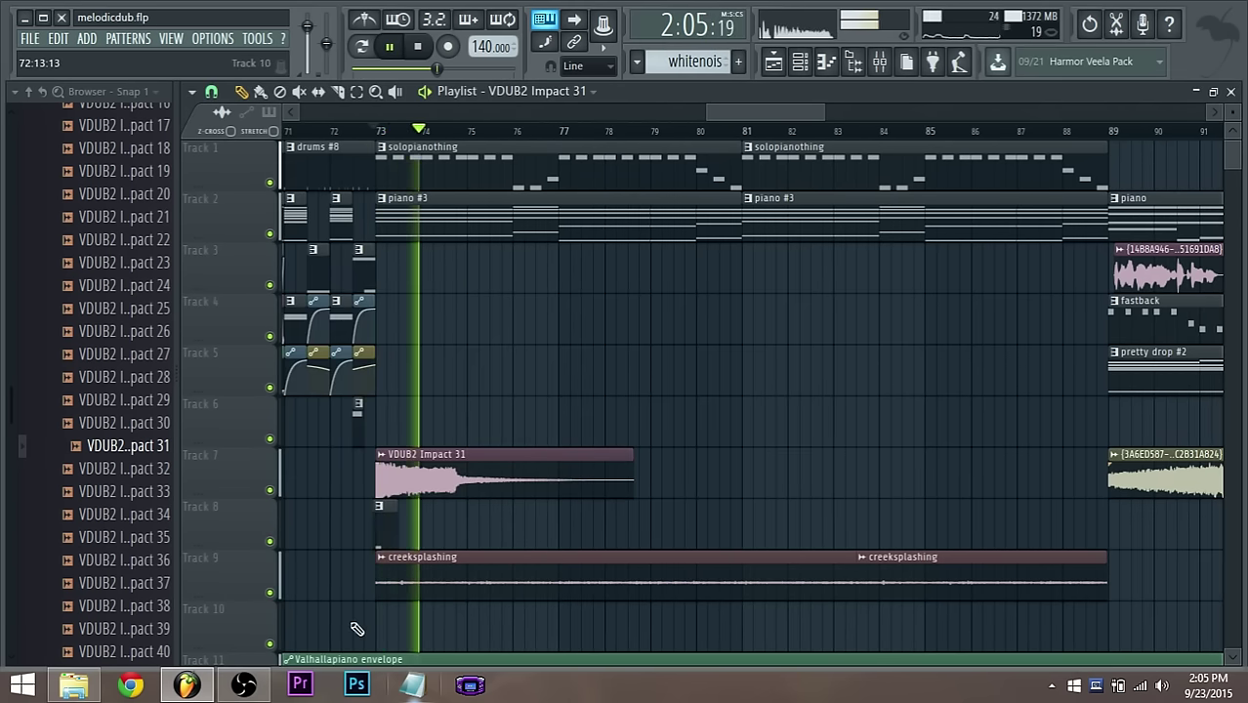
pyautogui.scroll(-2, 674, 218)
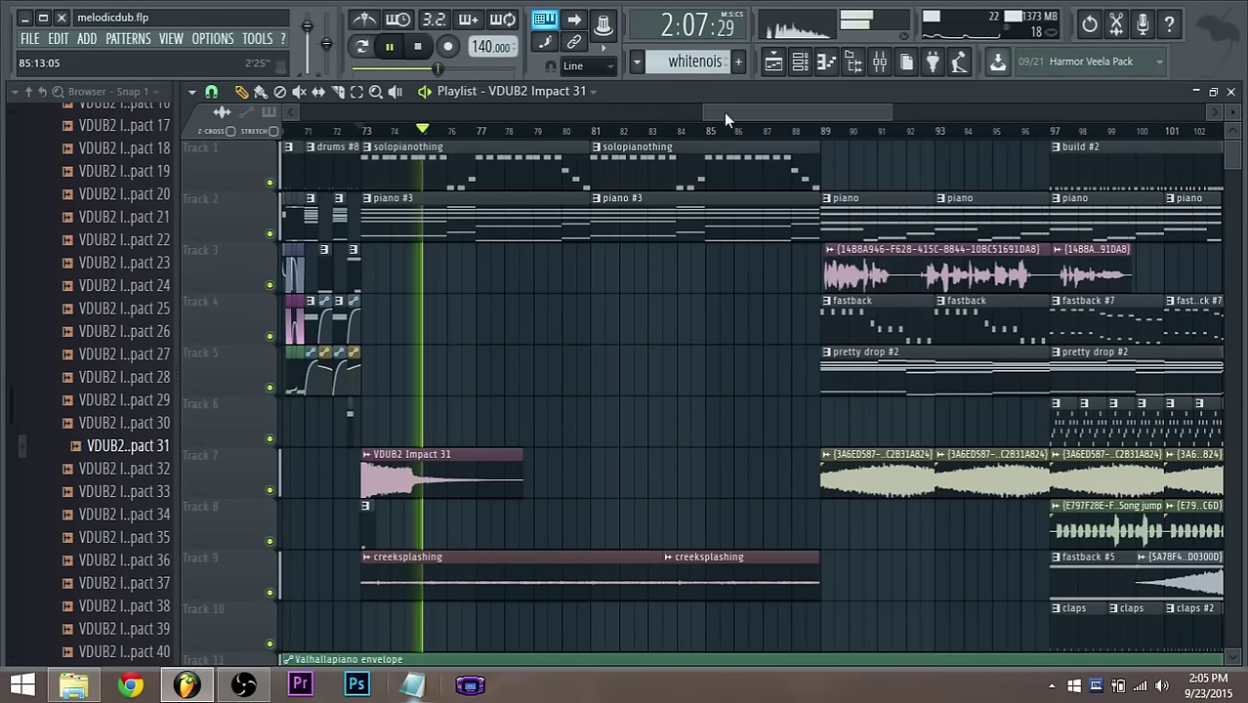
# Raise the fade-out of the VDUB2 Impact 31 sample and play back the breakdown from bar 73
pyautogui.doubleClick(404, 459)
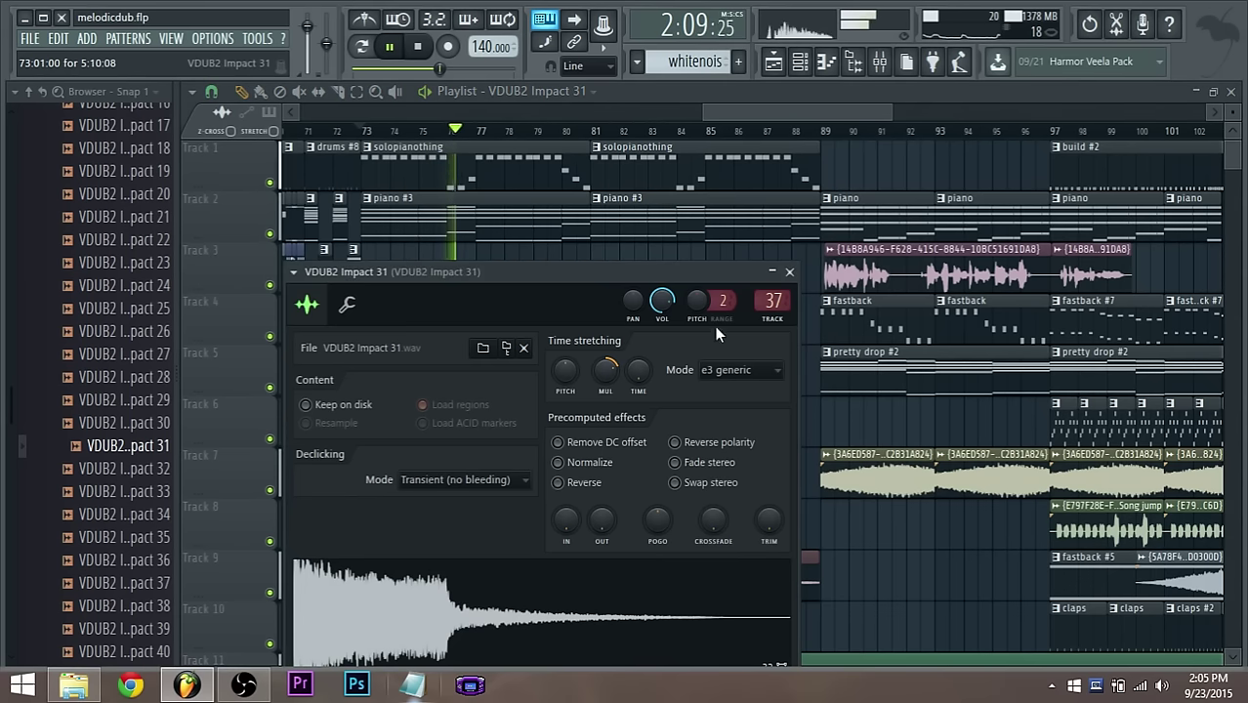
pyautogui.press('space')
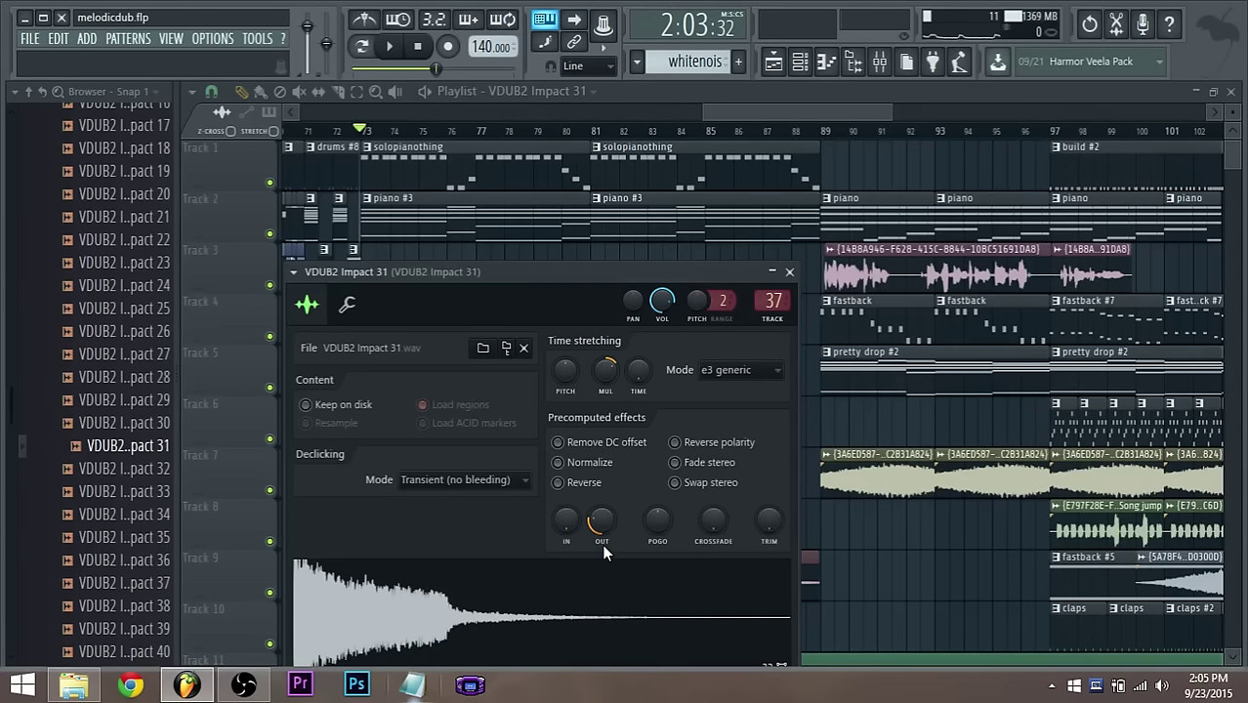
pyautogui.press('space')
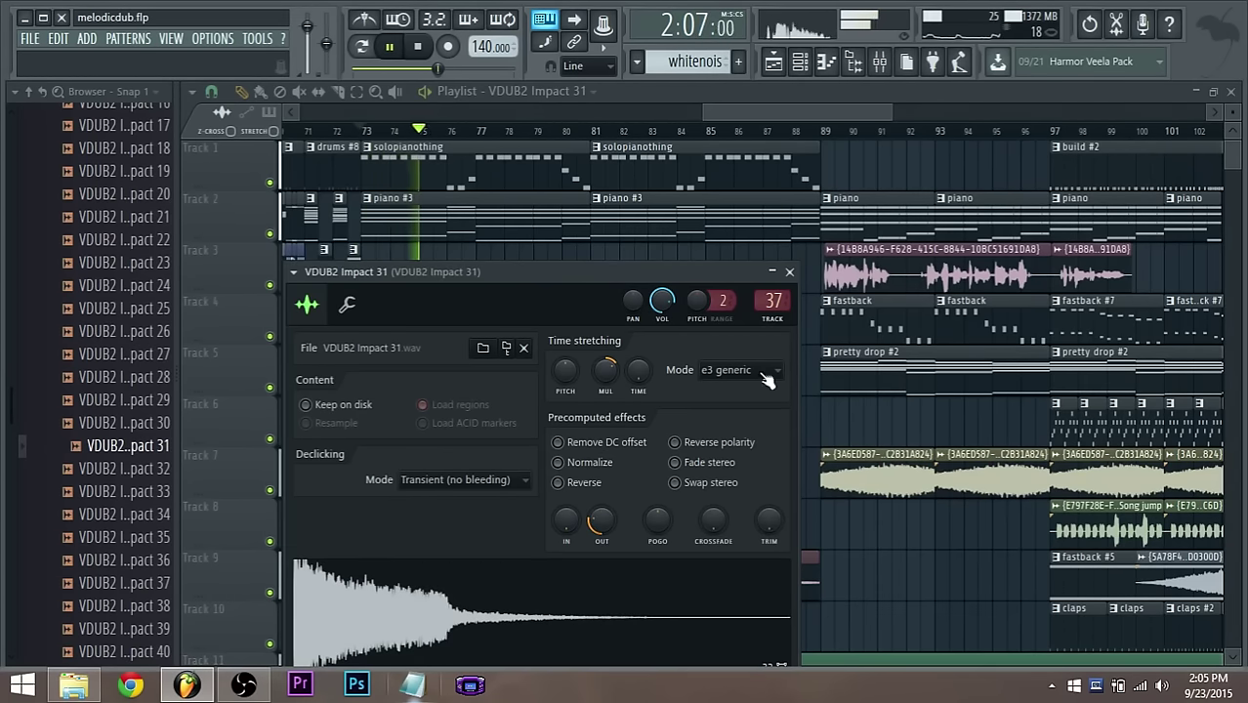
# Place two copies of the E797F28E audio clip on Track 5 at bars 81 and 85, under the second solopianothing pattern
pyautogui.click(746, 110)
pyautogui.scroll(-3, 411, 456)
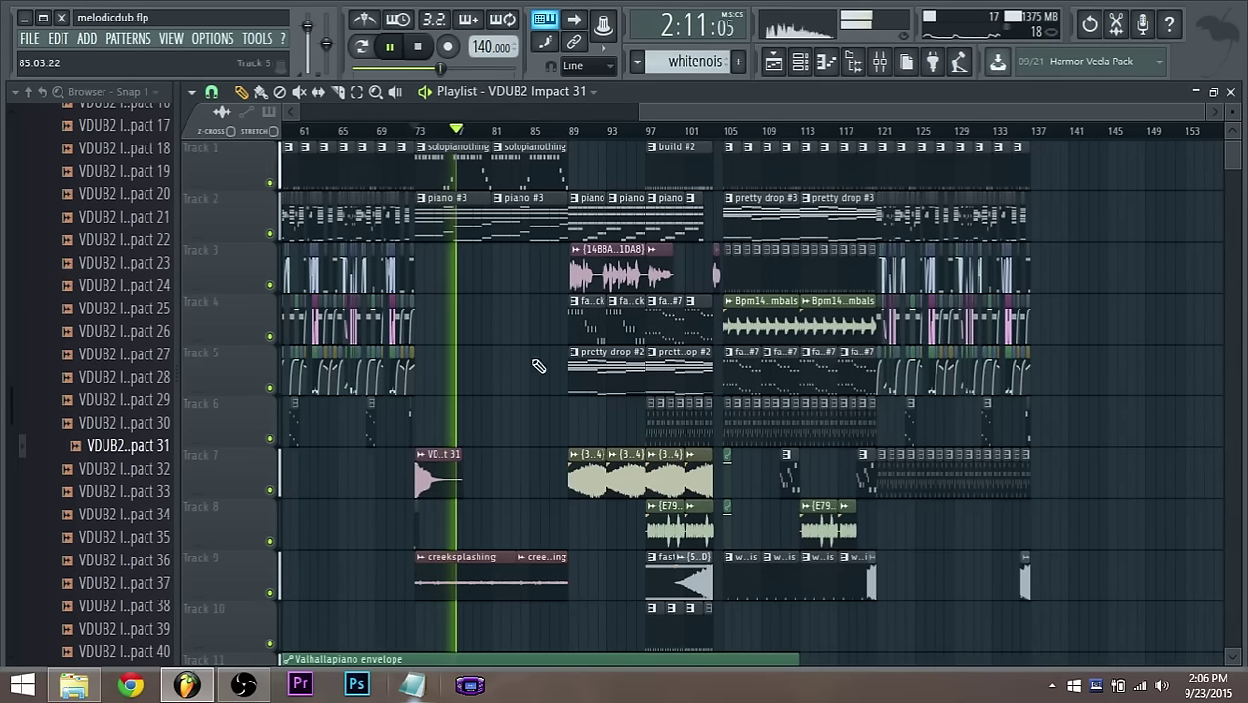
pyautogui.moveTo(703, 109); pyautogui.dragTo(425, 111)
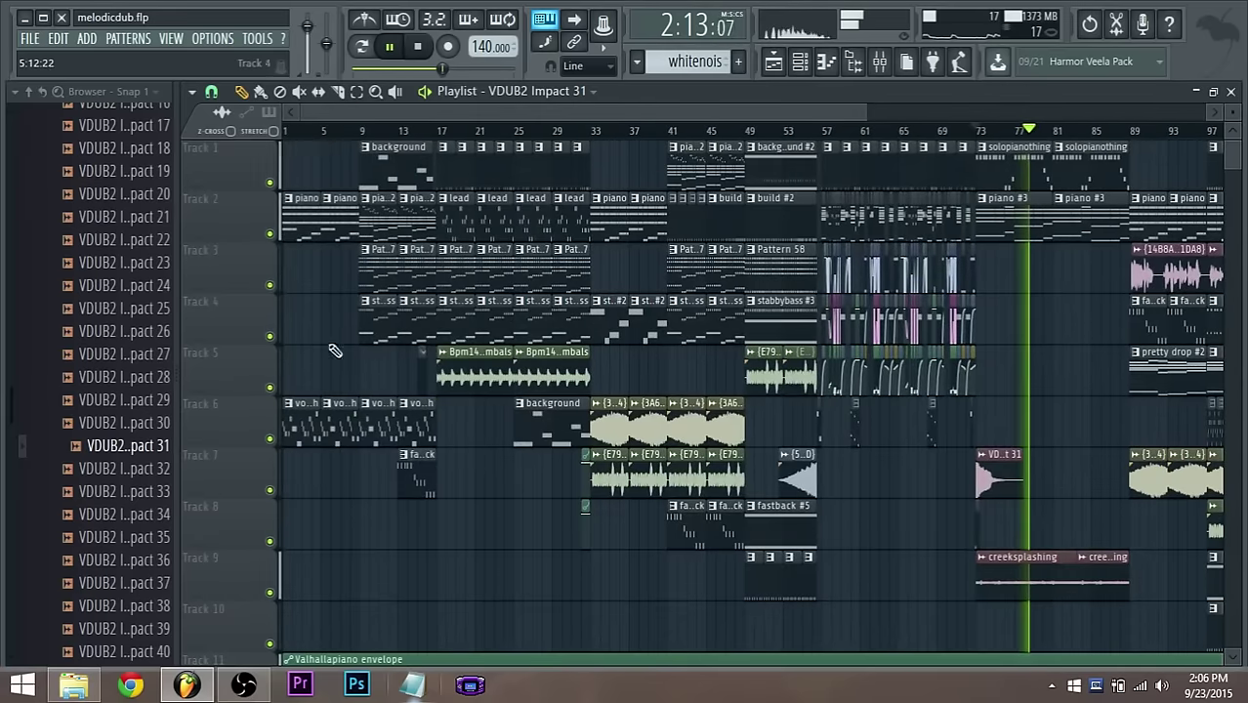
pyautogui.scroll(2, 1131, 538)
pyautogui.scroll(2, 1131, 538)
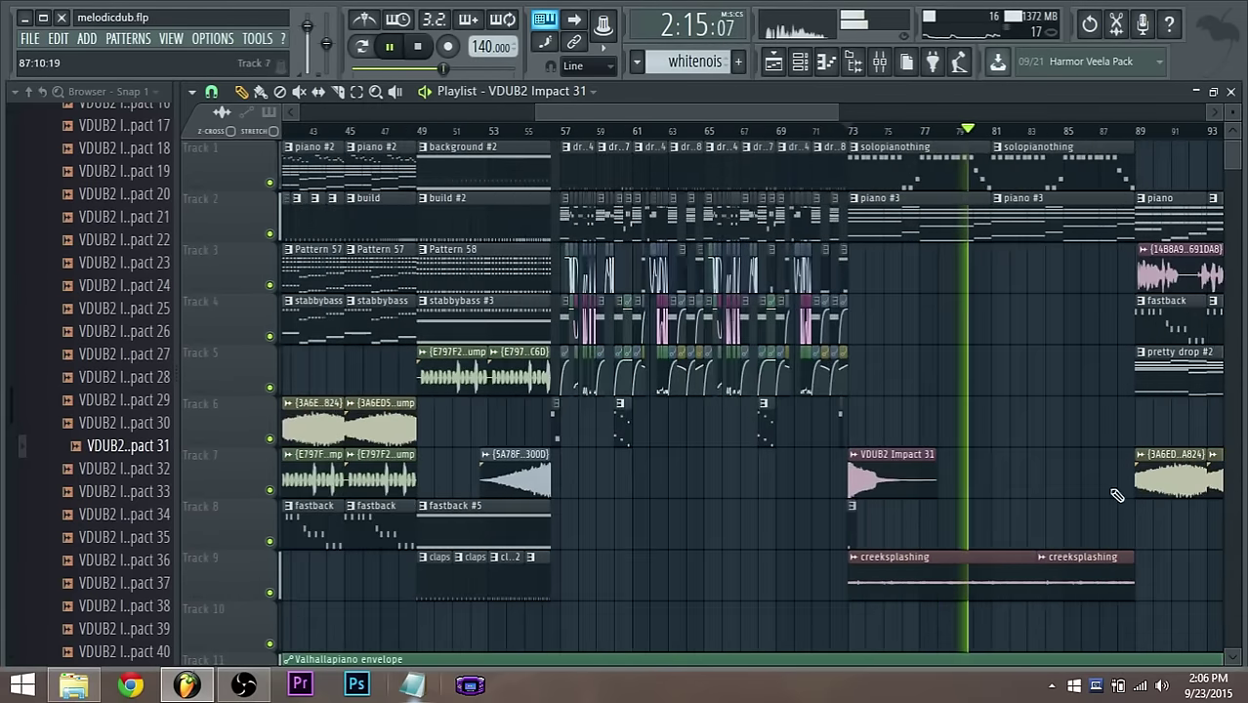
pyautogui.moveTo(785, 111); pyautogui.dragTo(849, 133)
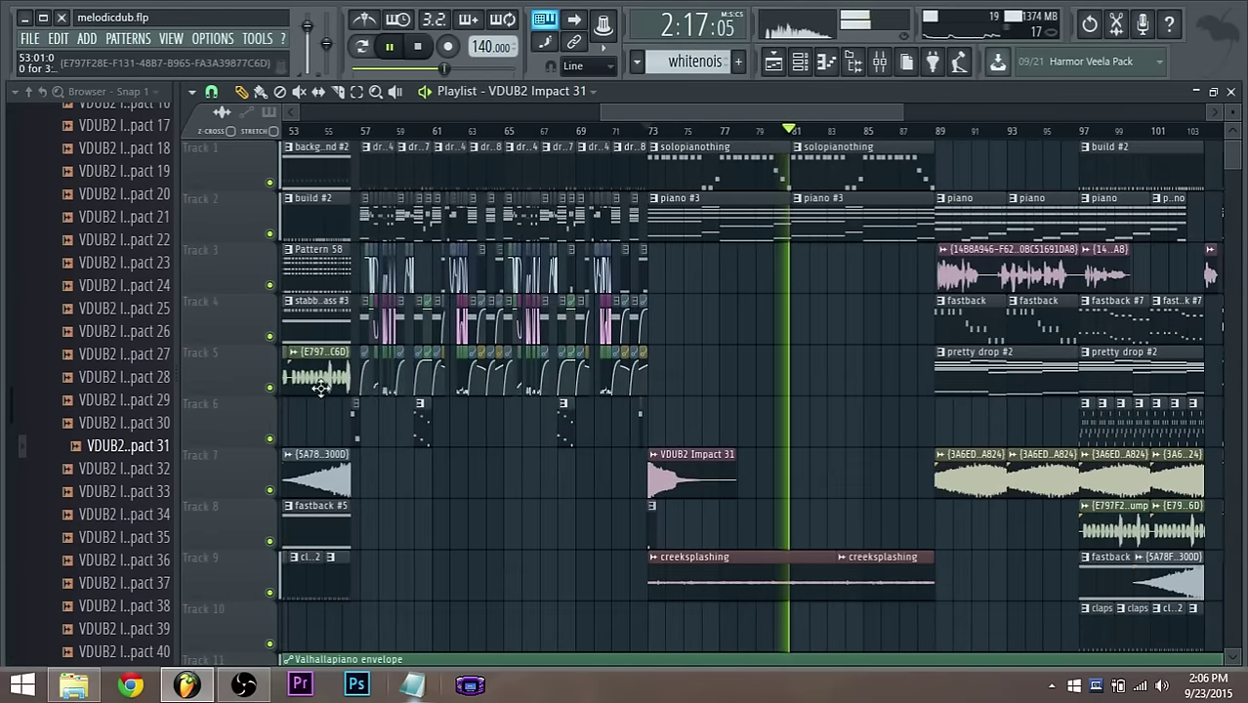
pyautogui.click(317, 383)
pyautogui.click(796, 372)
pyautogui.scroll(2, 796, 376)
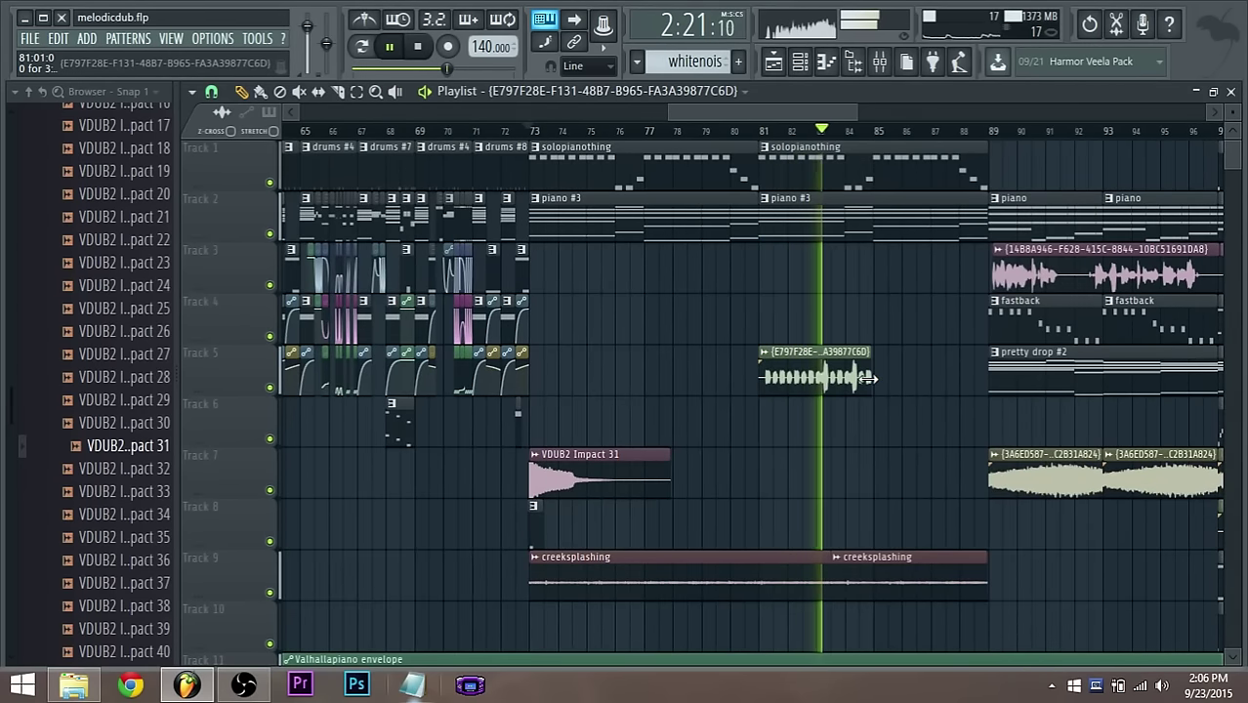
pyautogui.moveTo(861, 378); pyautogui.dragTo(874, 380)
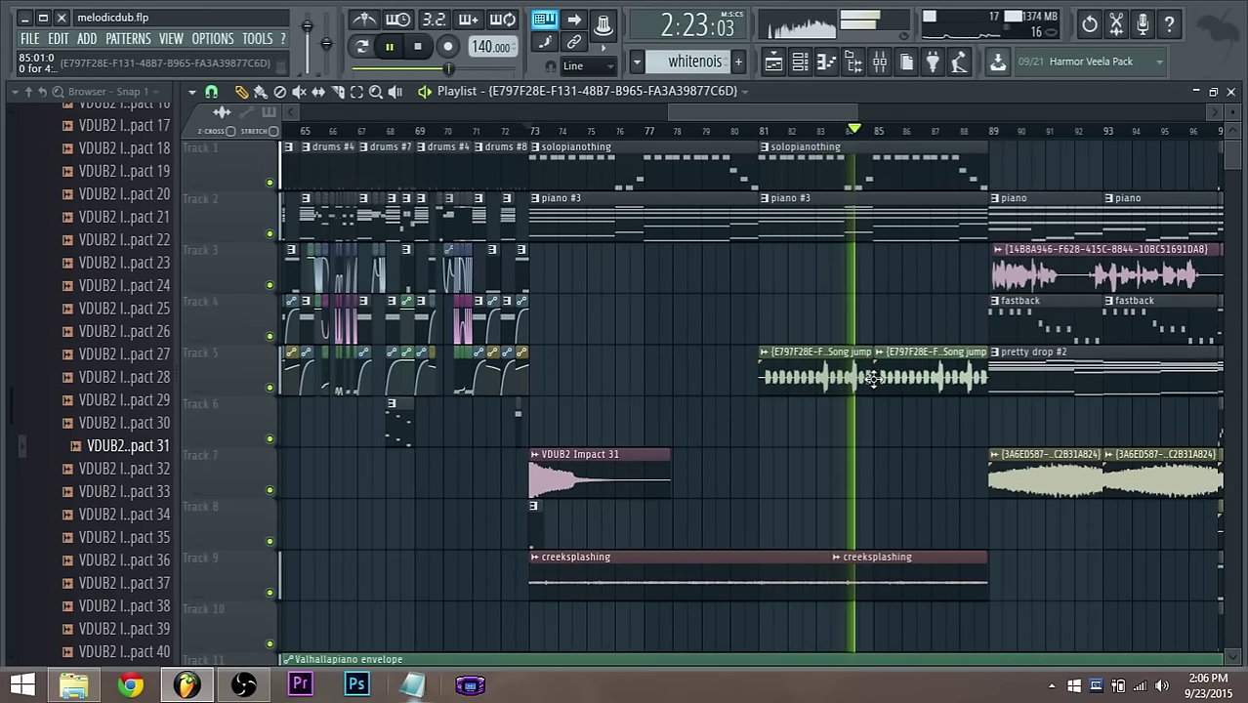
pyautogui.scroll(-4, 876, 386)
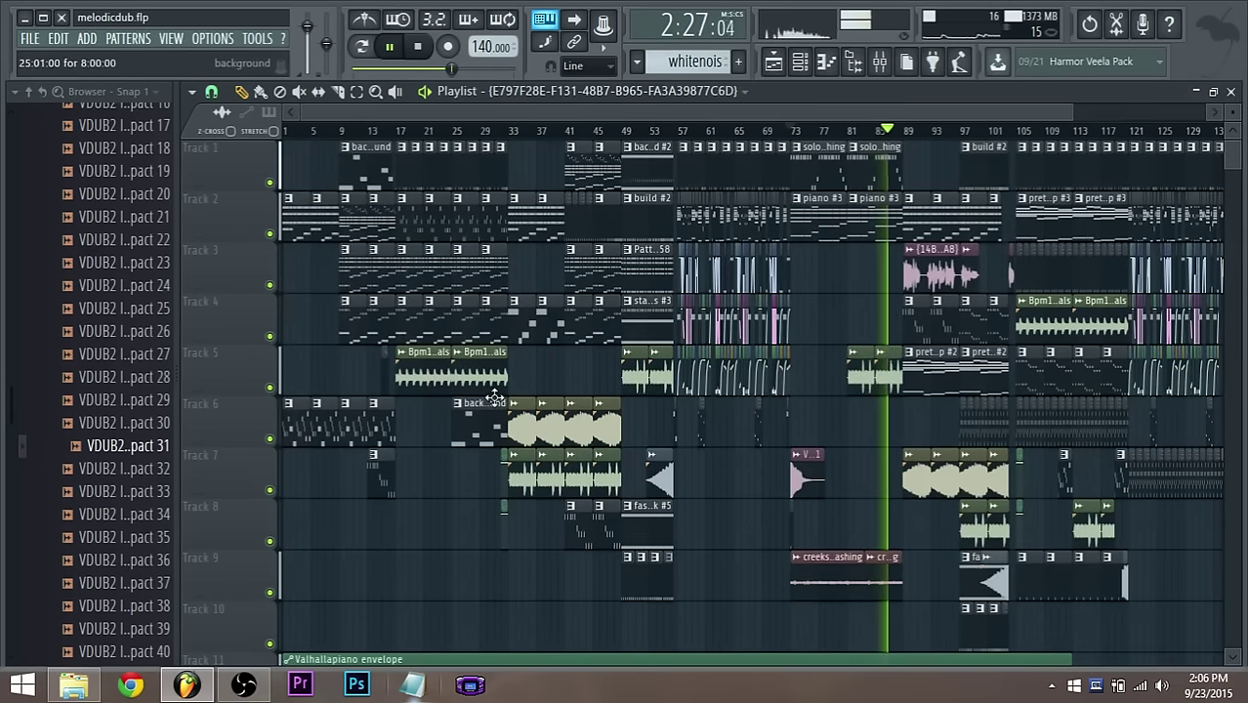
pyautogui.scroll(-1, 500, 399)
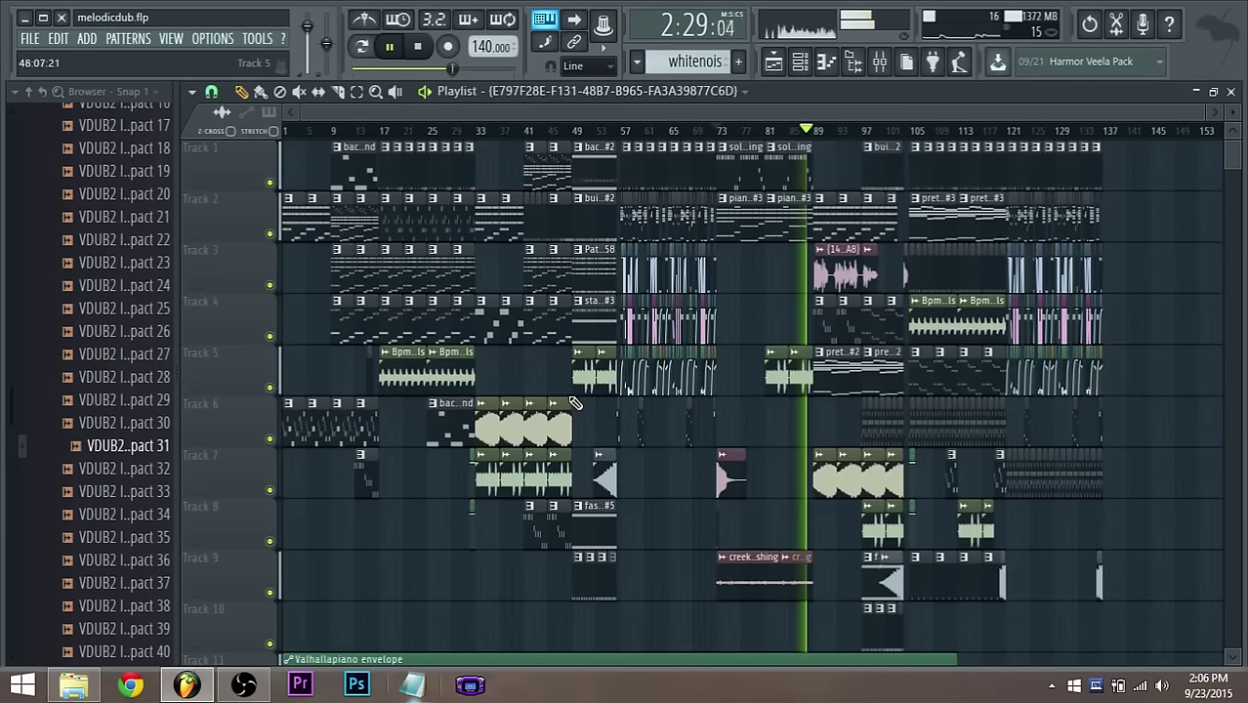
pyautogui.scroll(2, 574, 404)
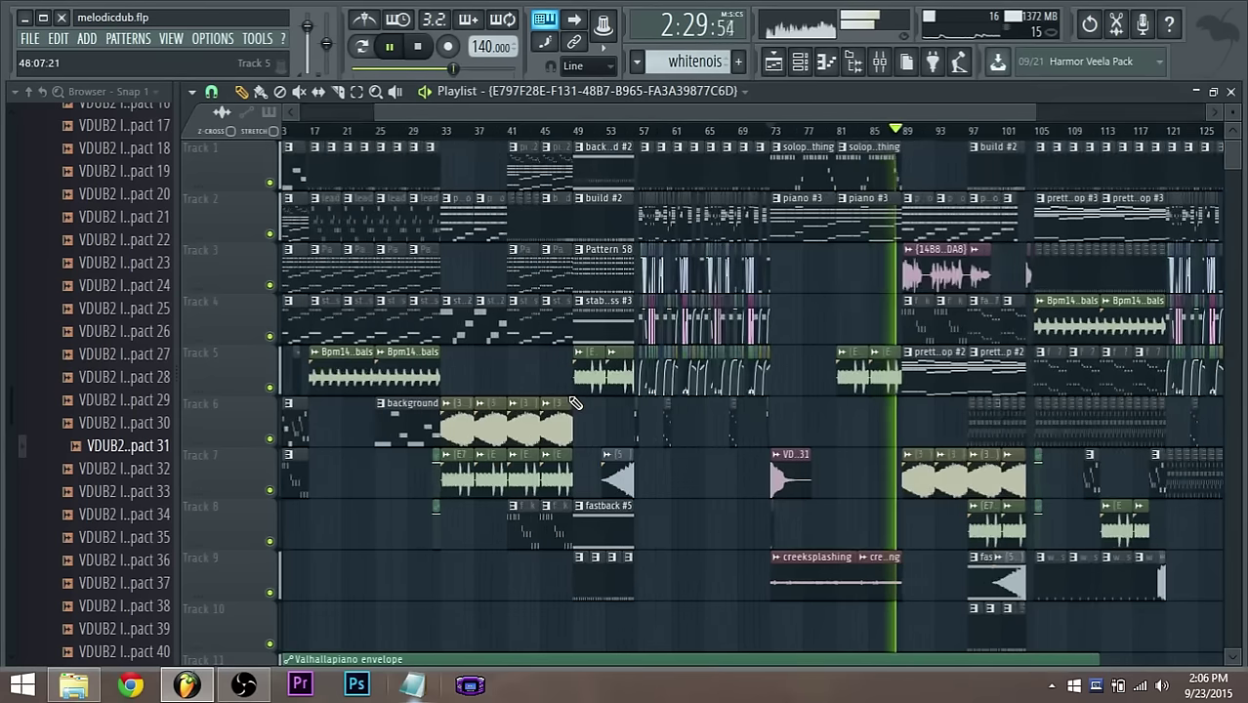
# Delete the two E797F28E audio clips on Track 5 at bars 81 and 85
pyautogui.rightClick(882, 384)
pyautogui.rightClick(853, 391)
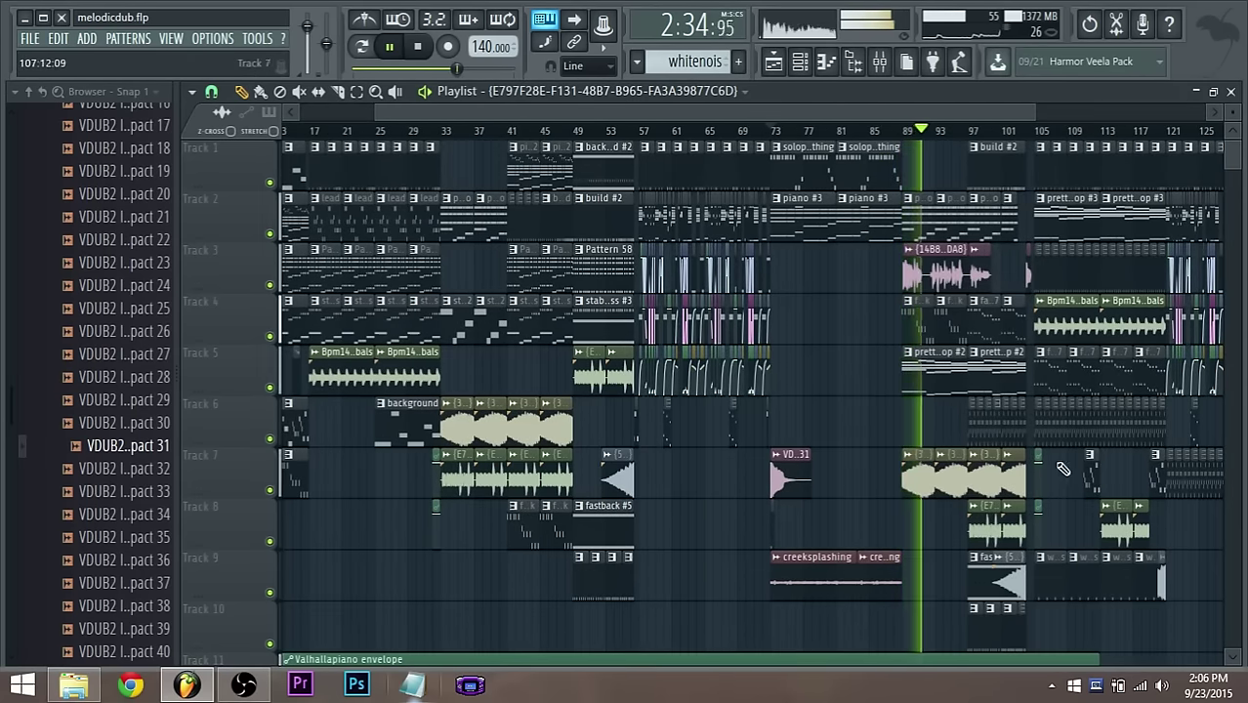
pyautogui.scroll(3, 1063, 467)
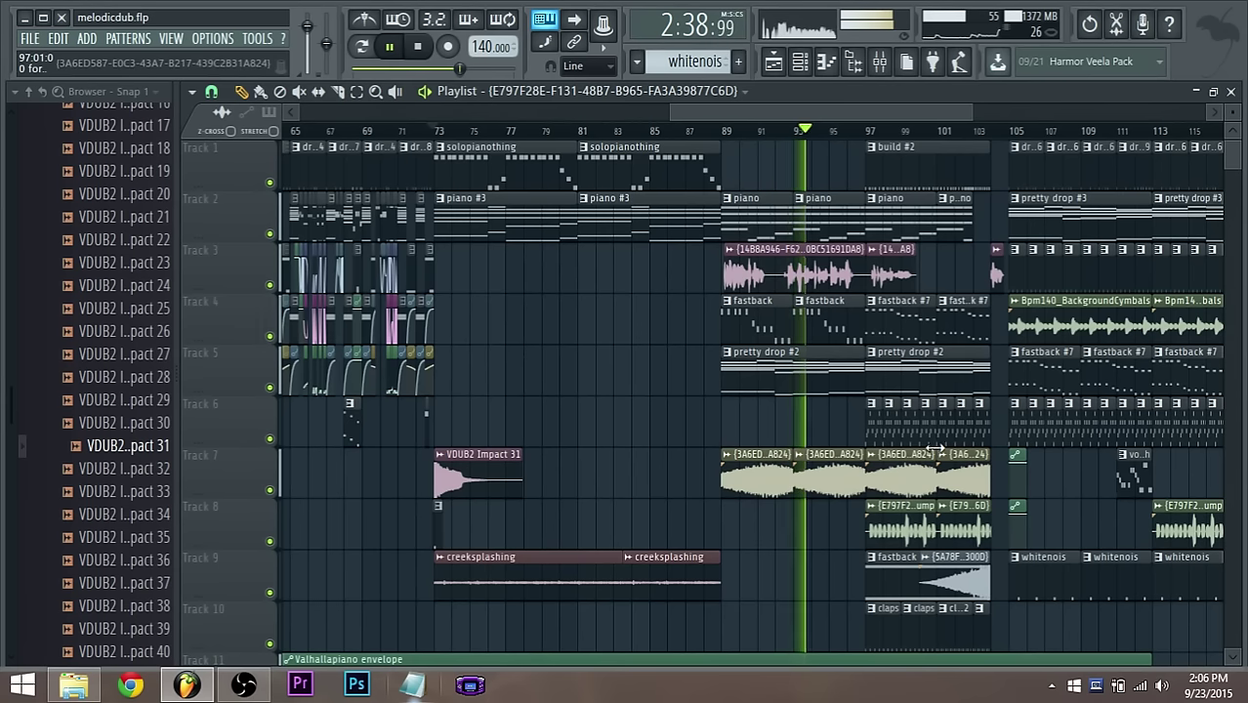
# Add another solopianothing pattern on Track 1 at bar 89, above the vocal section, and listen through the build
pyautogui.click(696, 162)
pyautogui.moveTo(728, 170); pyautogui.dragTo(720, 171)
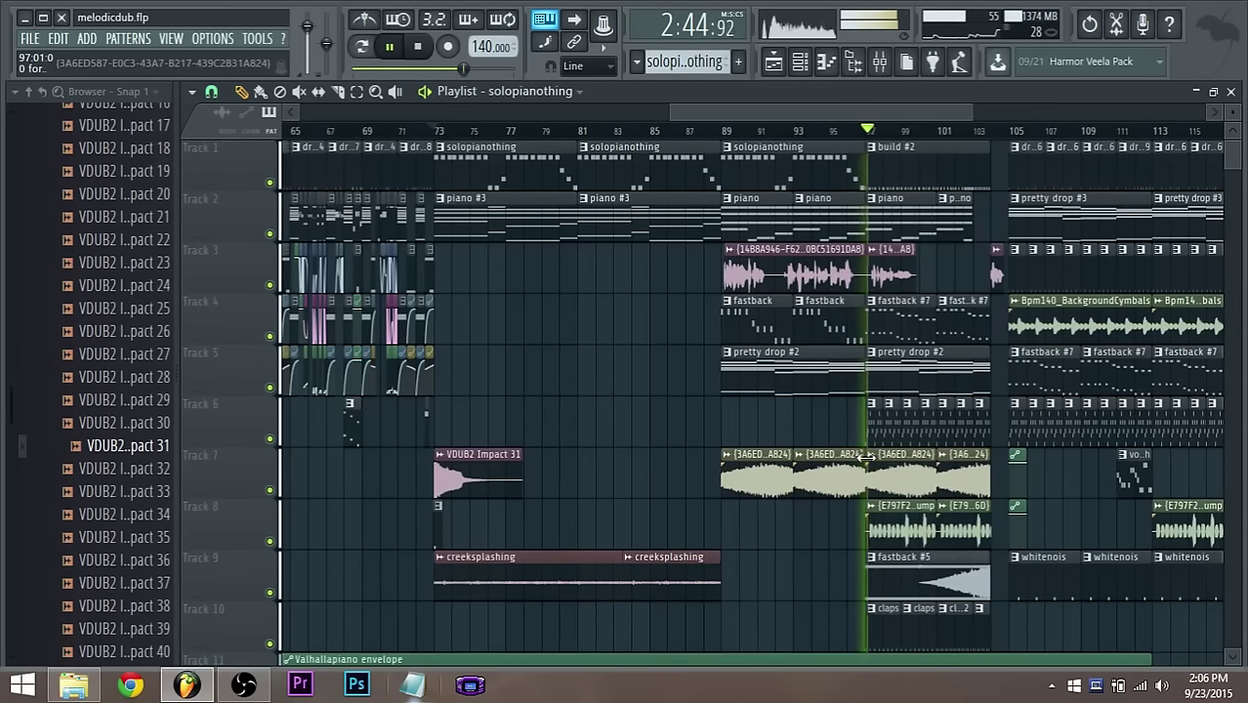
pyautogui.scroll(-4, 864, 452)
pyautogui.scroll(-6, 864, 452)
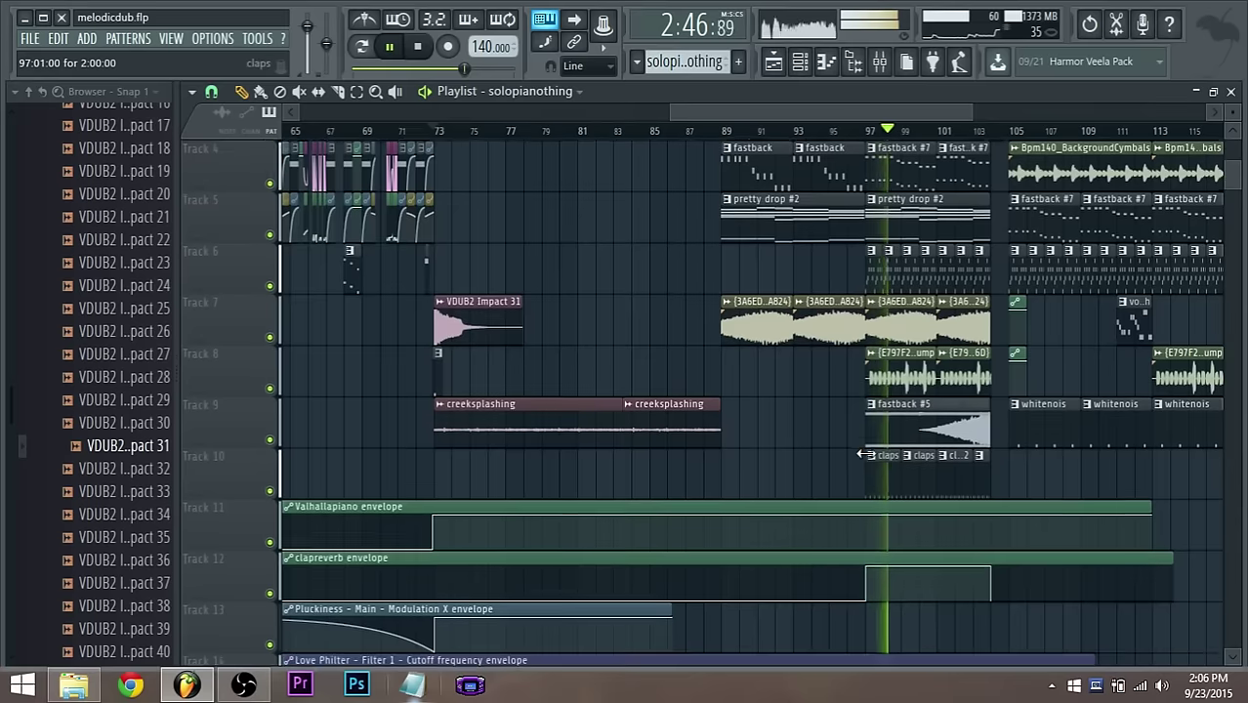
pyautogui.scroll(8, 865, 454)
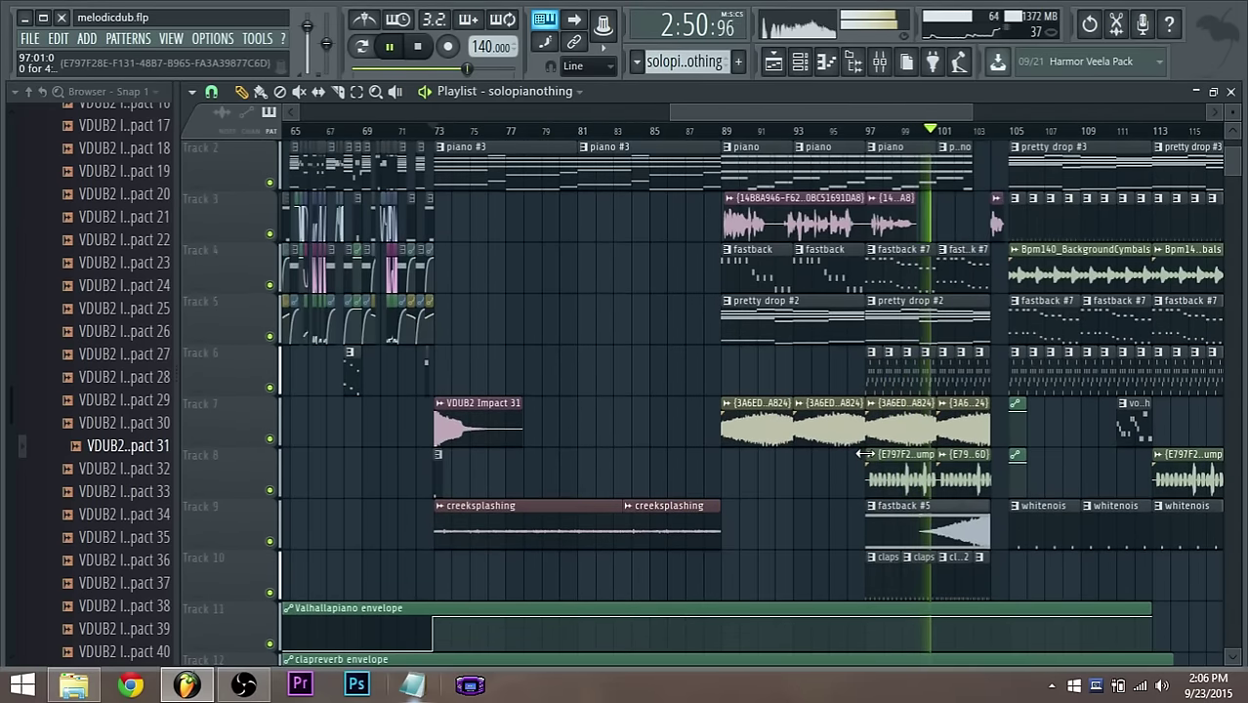
pyautogui.scroll(2, 833, 395)
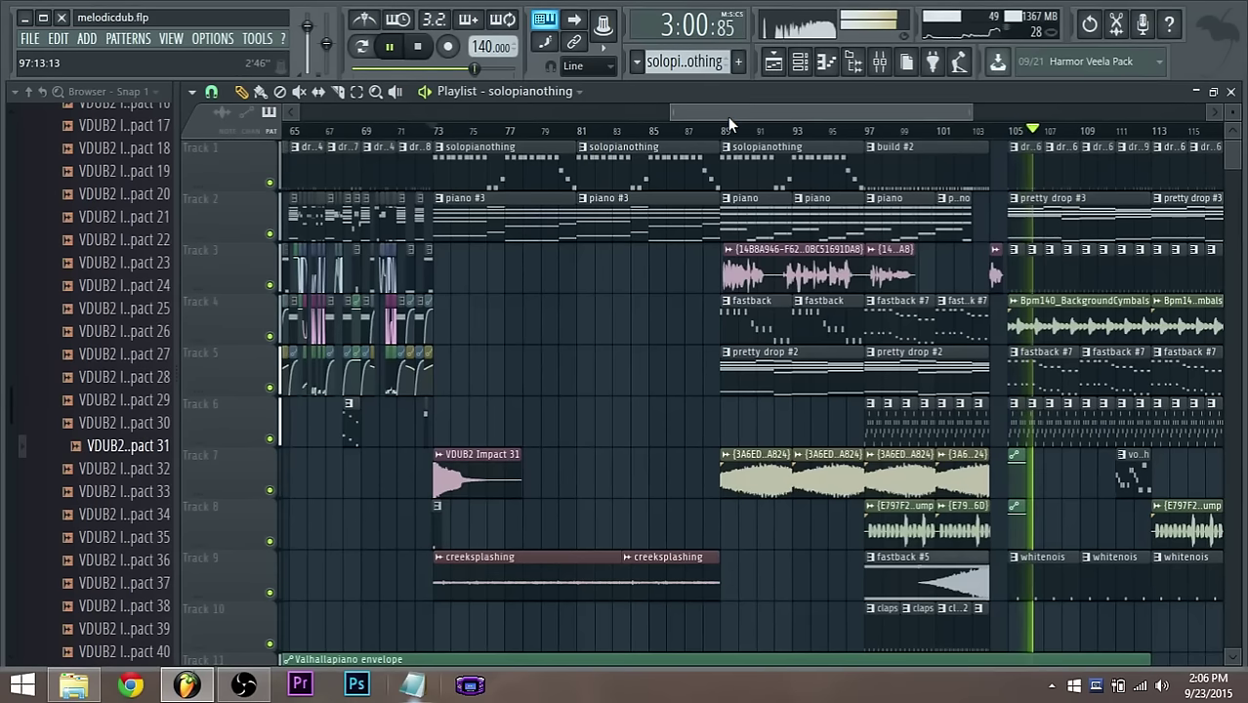
# Stop playback and replay the solo piano breakdown from about bar 72
pyautogui.click(416, 47)
pyautogui.click(416, 48)
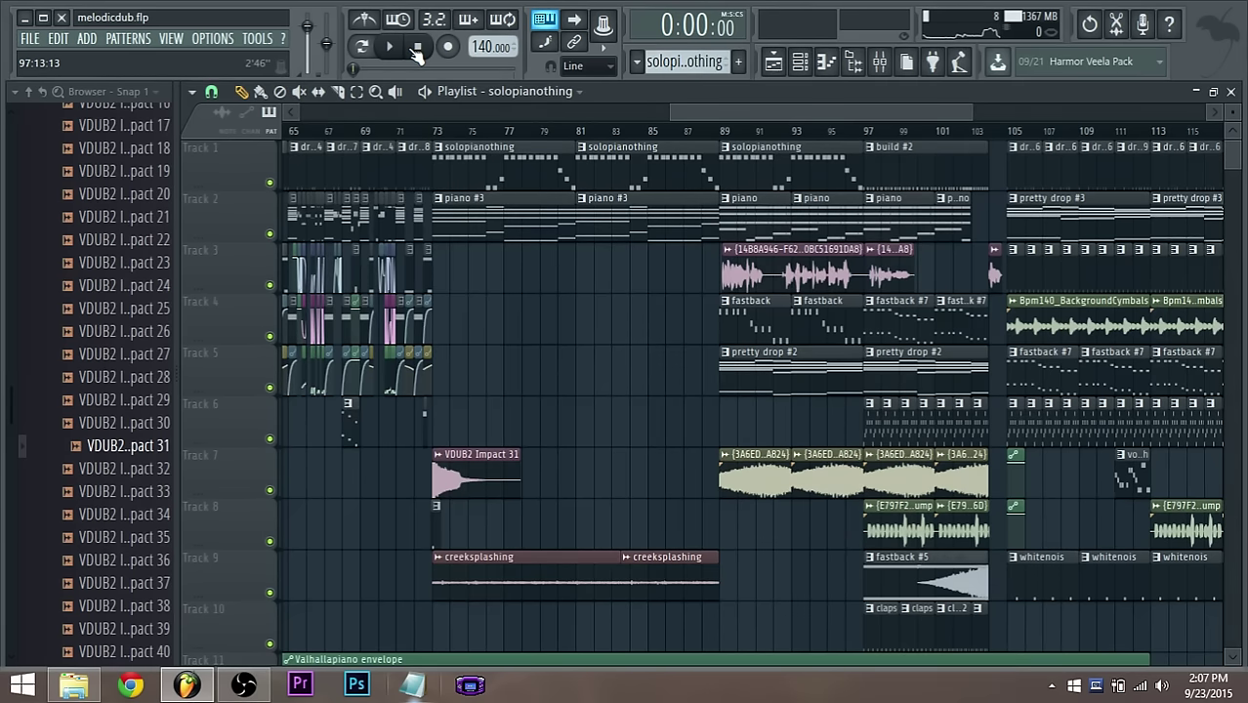
pyautogui.hscroll(2, 818, 122)
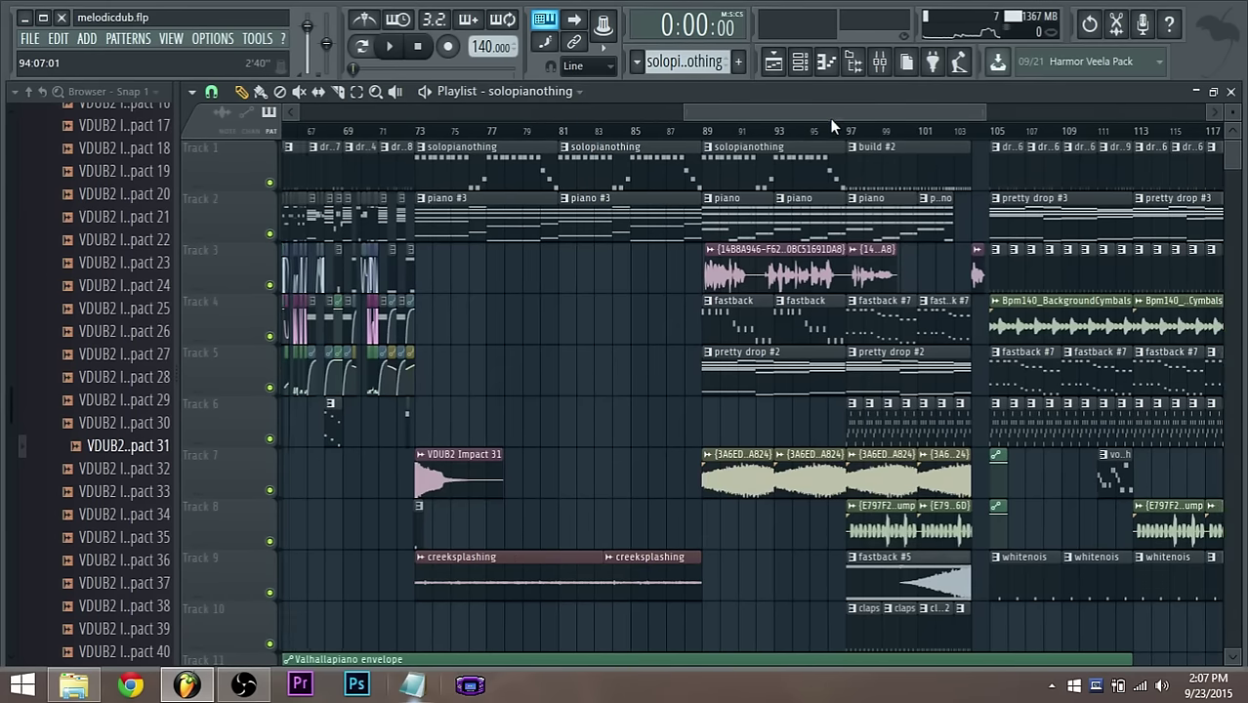
pyautogui.click(396, 133)
pyautogui.press('space')
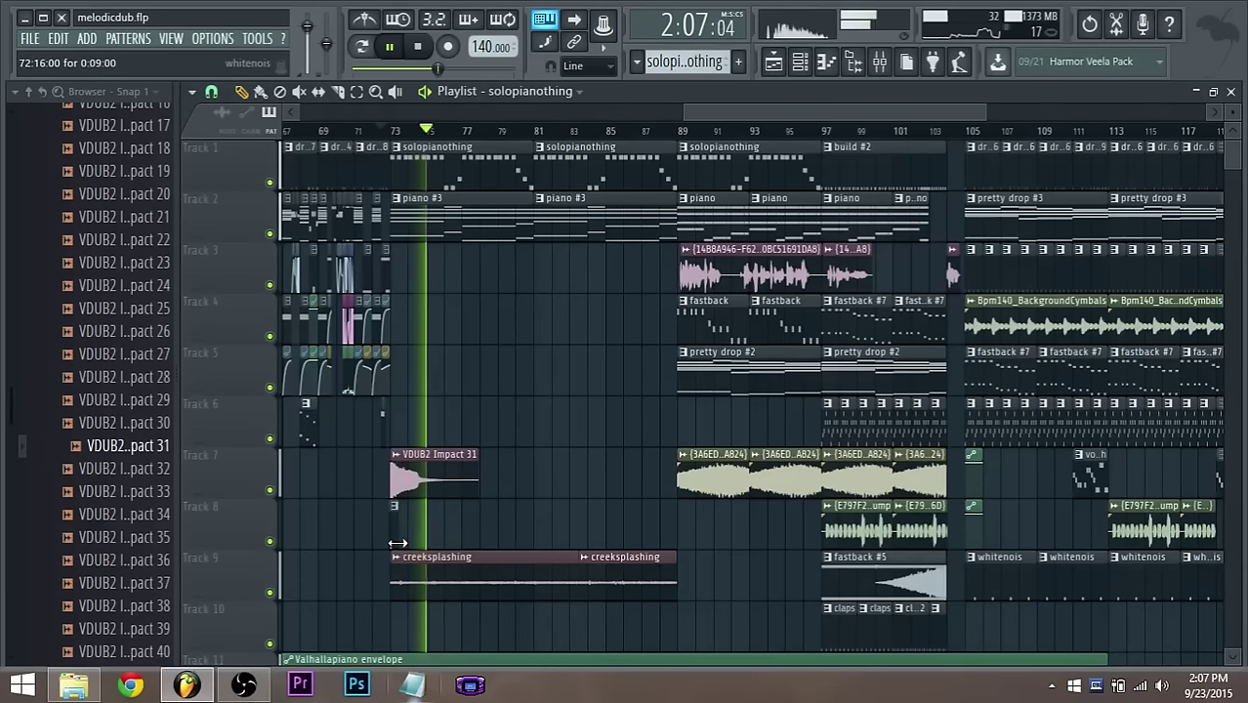
pyautogui.scroll(-3, 406, 542)
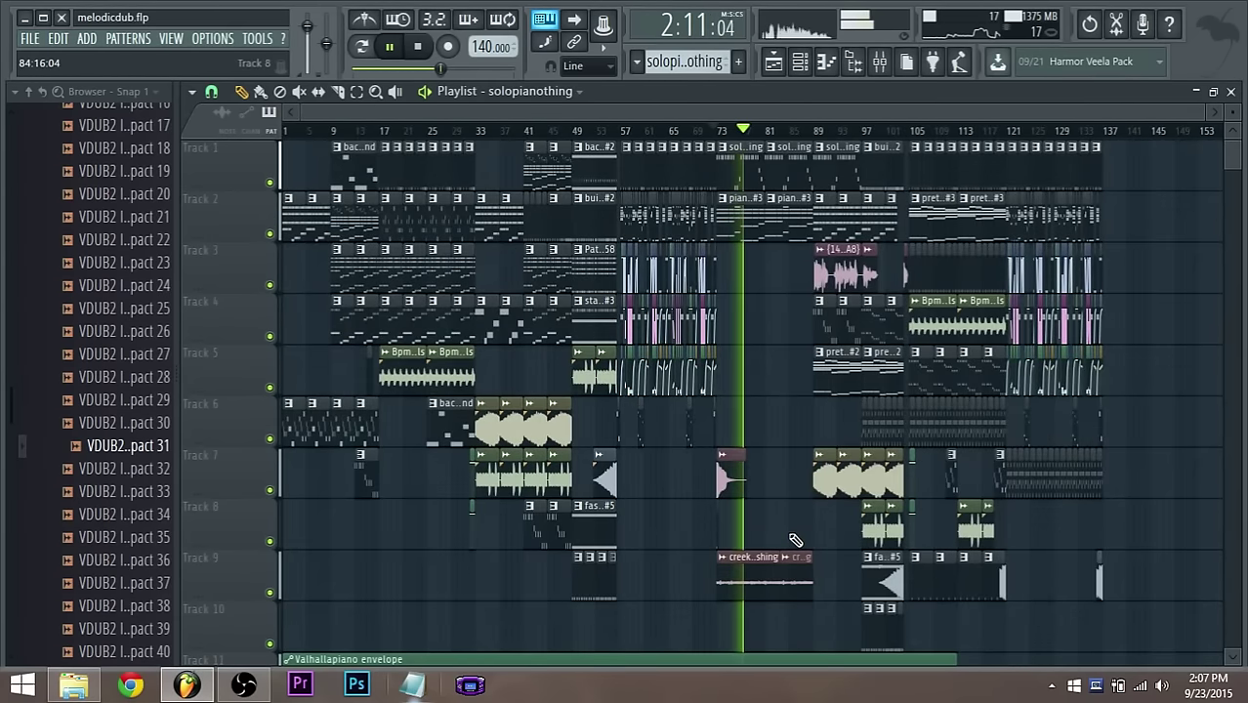
# On the creeksplashing mixer track, move Fruity Reeverb 2 down to slot 2 and load Fruity Parametric EQ 2 in slot 1
pyautogui.click(882, 62)
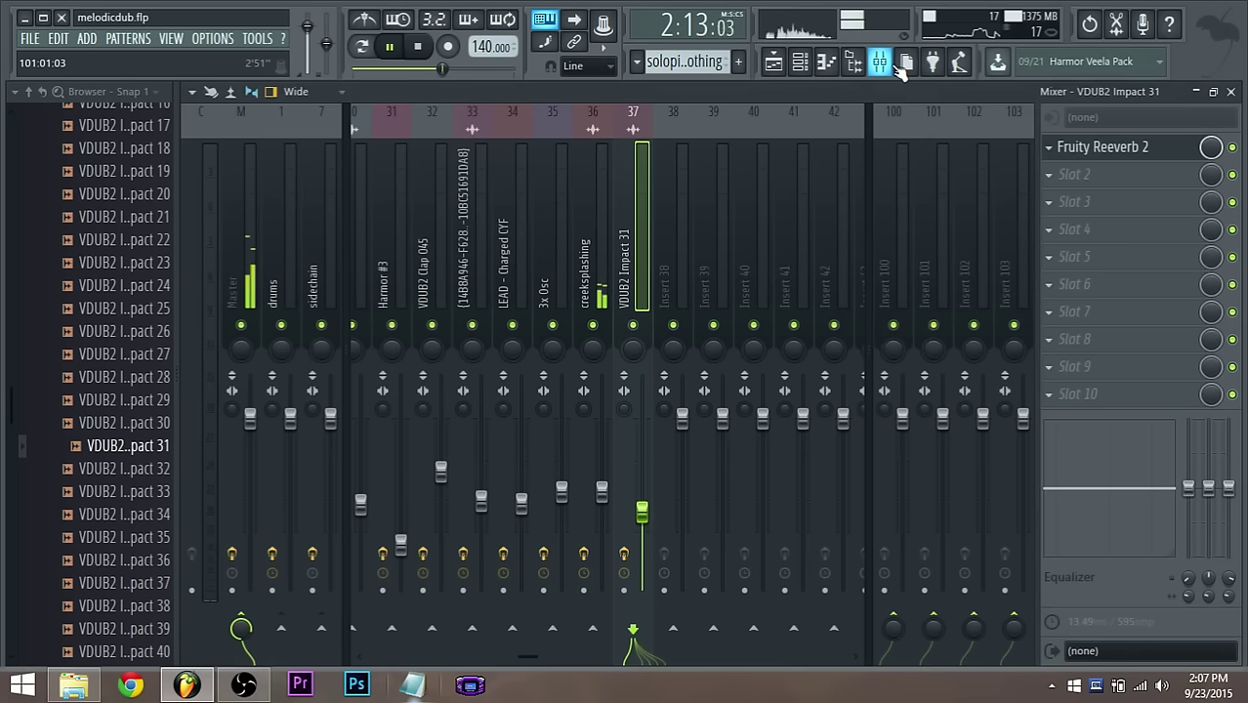
pyautogui.click(600, 303)
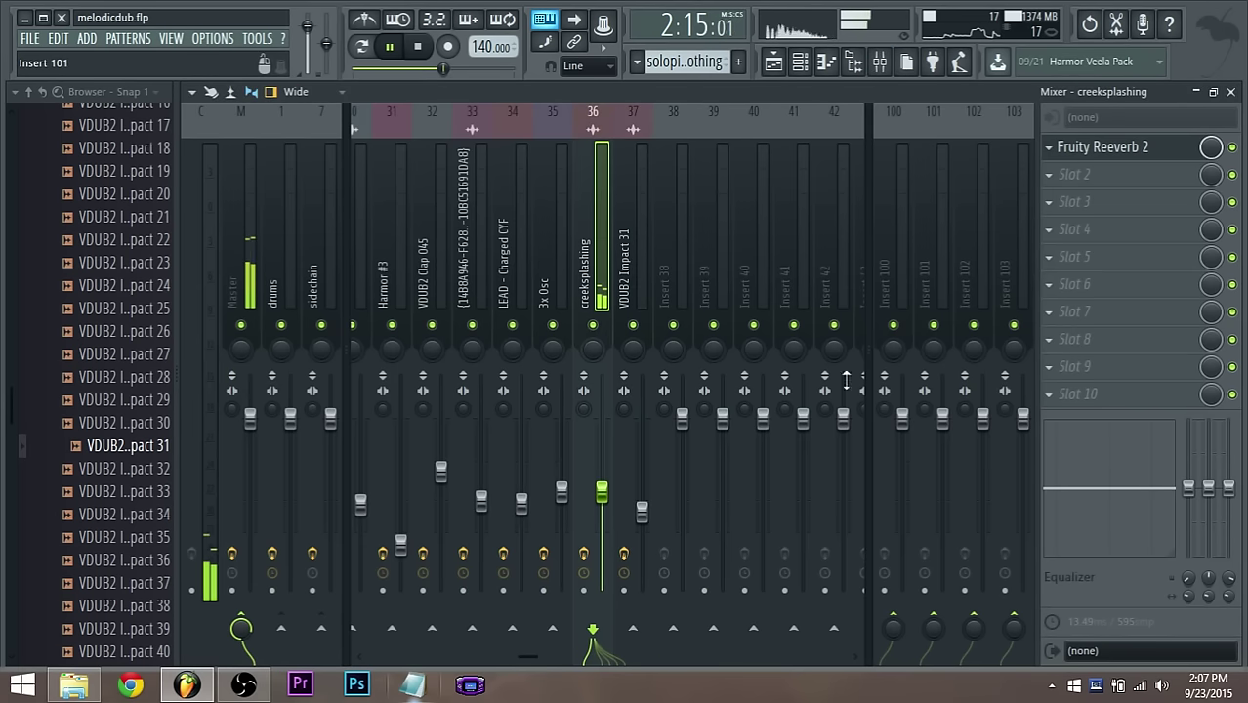
pyautogui.moveTo(1087, 159); pyautogui.dragTo(1088, 176)
pyautogui.click(1074, 146)
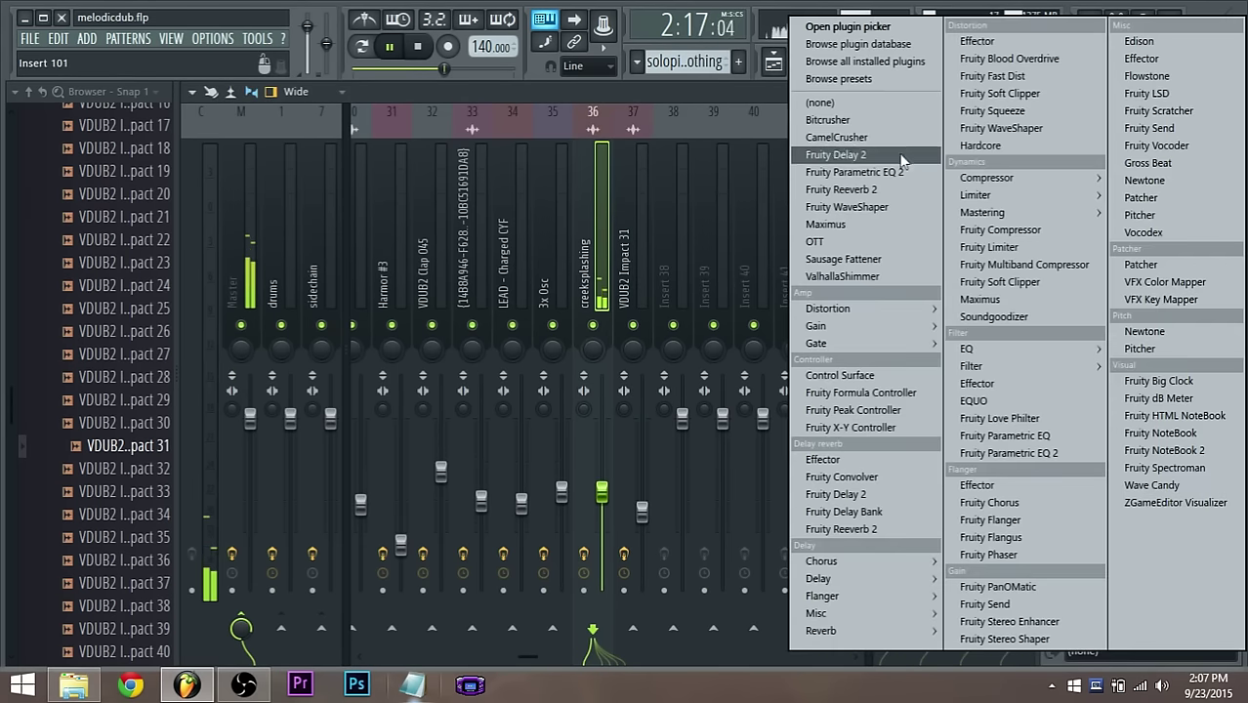
pyautogui.click(875, 174)
# Roll off the low end and slightly boost the treble of creeksplashing in the parametric EQ
pyautogui.moveTo(424, 424); pyautogui.dragTo(350, 475)
pyautogui.moveTo(592, 402); pyautogui.dragTo(644, 404)
pyautogui.moveTo(554, 399); pyautogui.dragTo(609, 384)
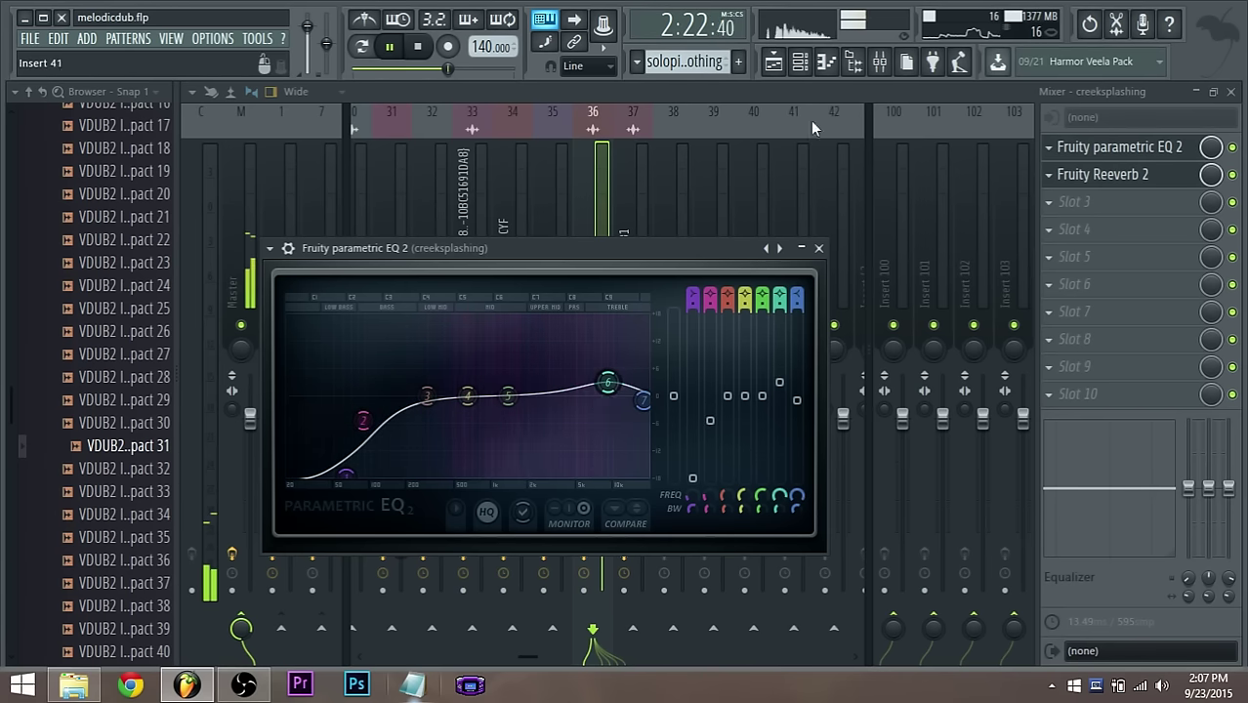
# Find the creeksplashing audio channel and examine its sample settings
pyautogui.click(799, 62)
pyautogui.scroll(-5, 464, 498)
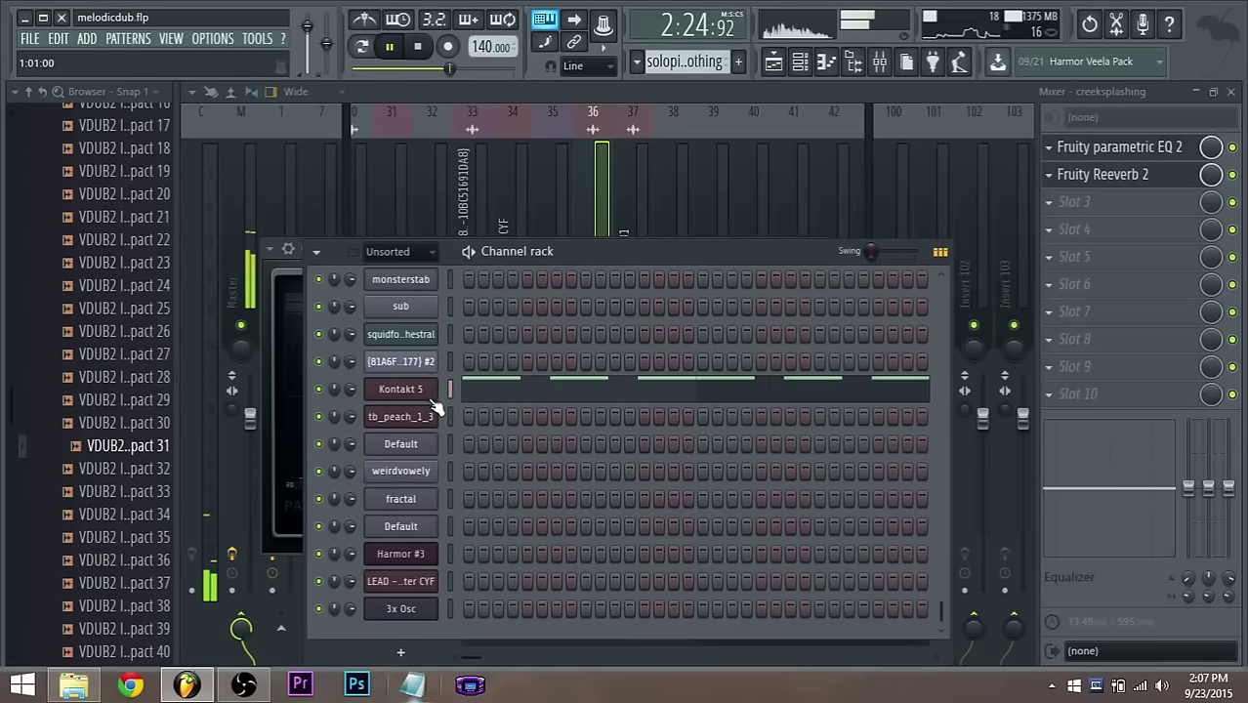
pyautogui.click(773, 61)
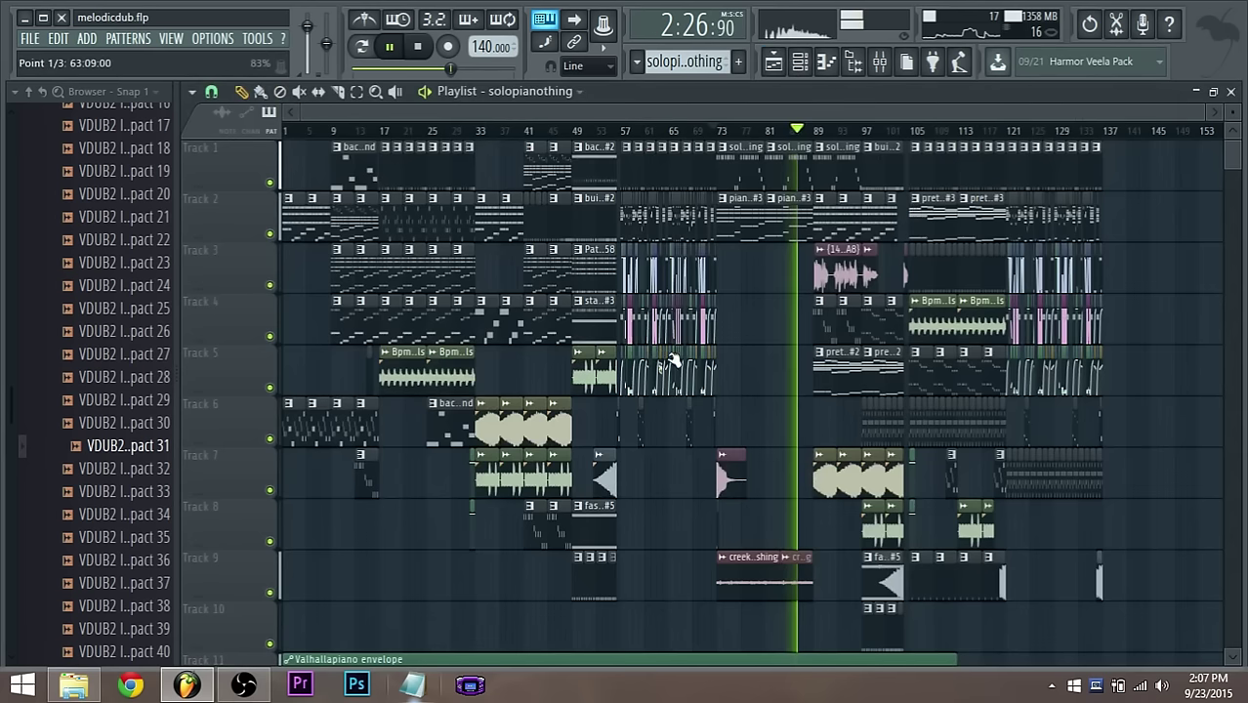
pyautogui.doubleClick(753, 569)
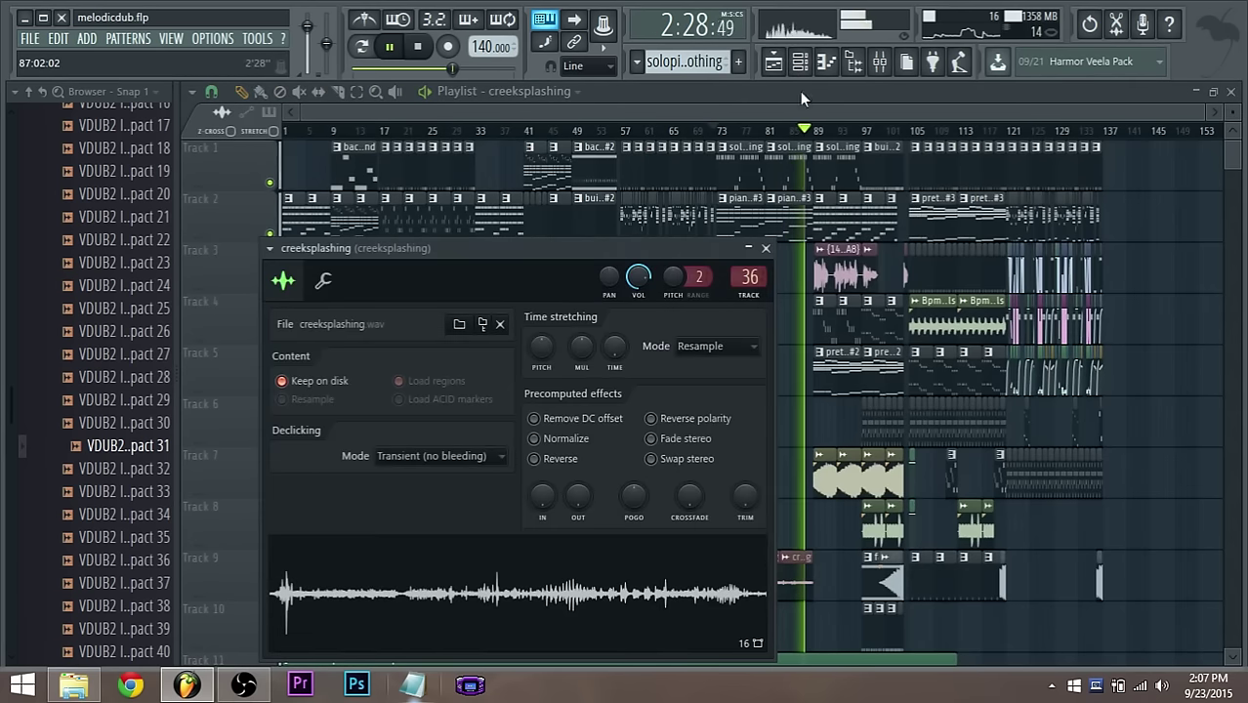
pyautogui.click(800, 62)
pyautogui.click(880, 61)
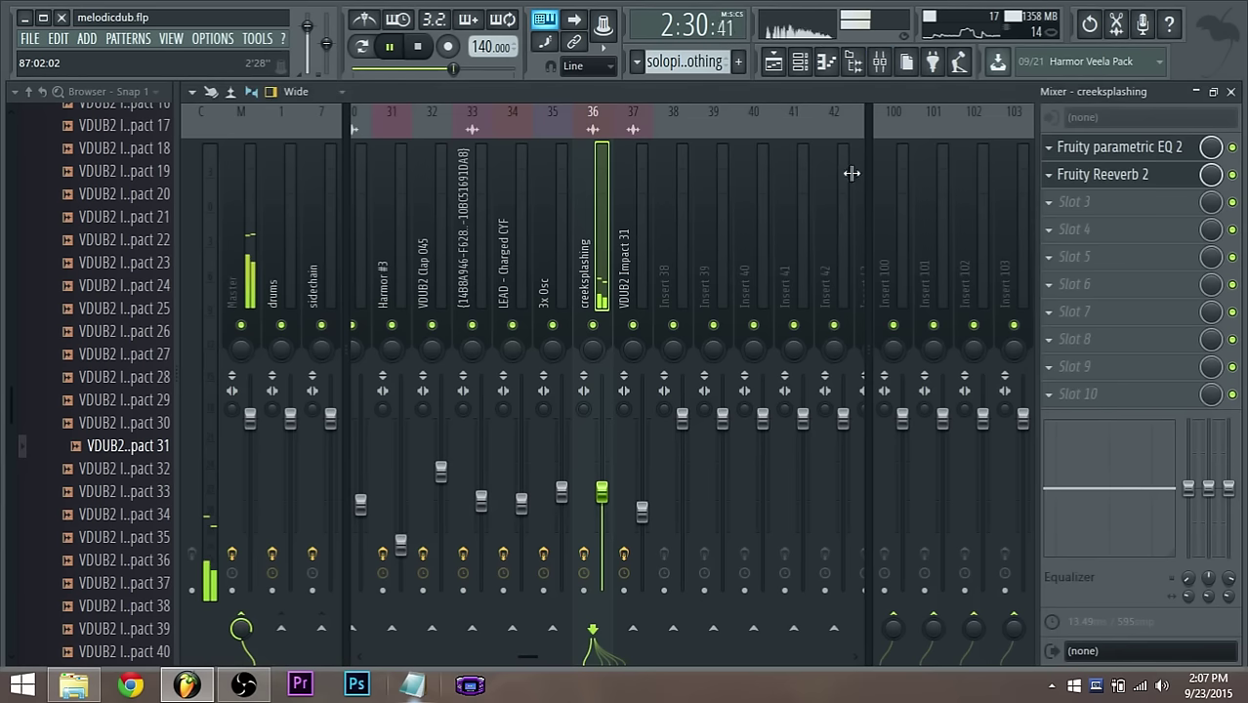
pyautogui.click(802, 65)
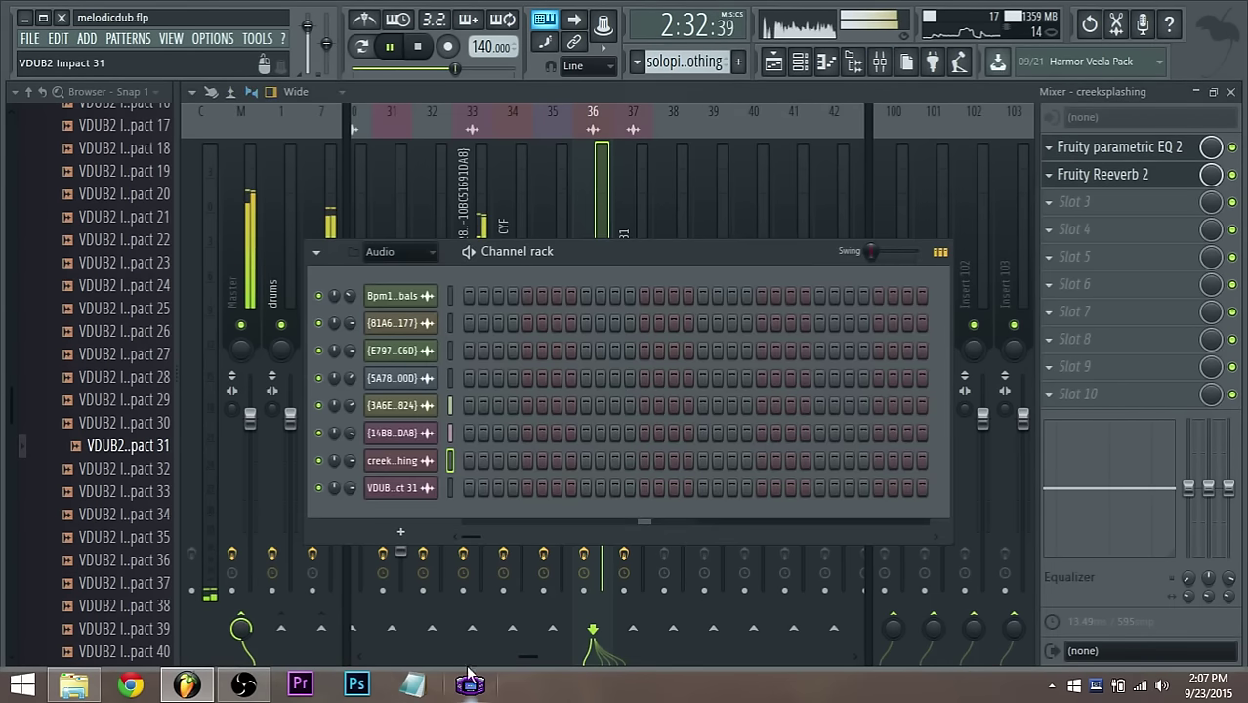
pyautogui.click(439, 465)
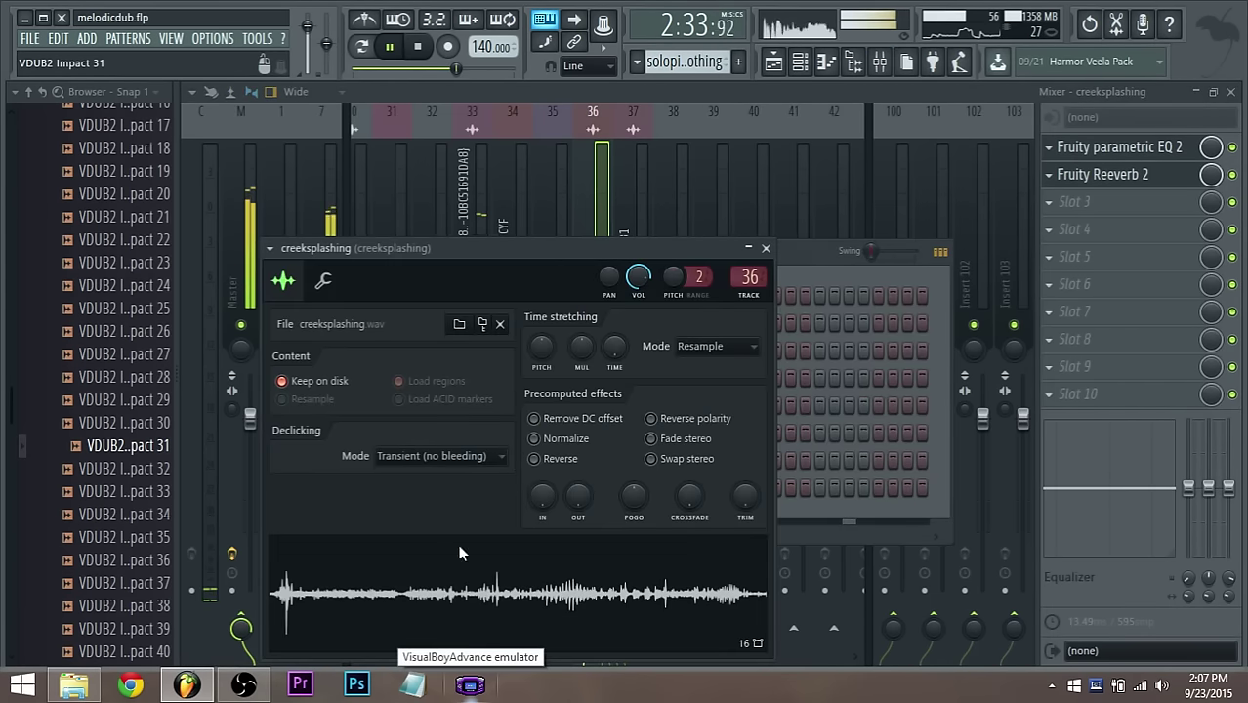
pyautogui.click(547, 446)
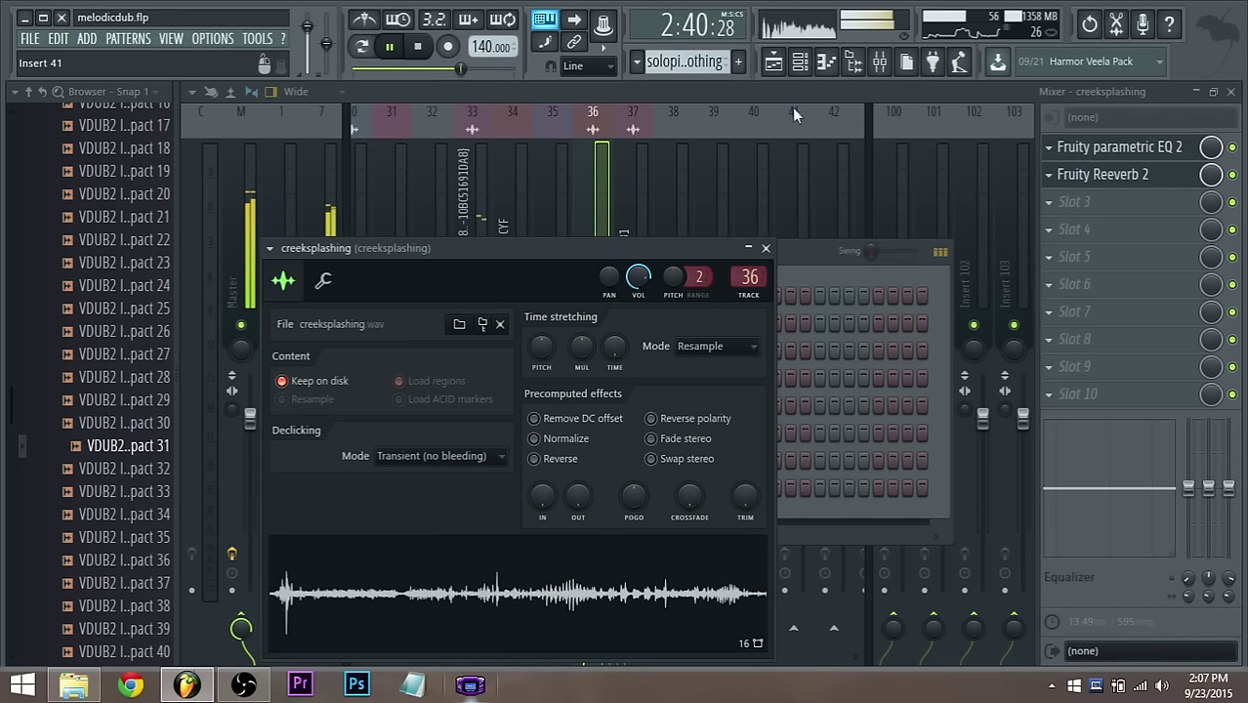
# Play the build through to bar 105 and remove the short audio clip on Track 3 at bar 104
pyautogui.click(799, 60)
pyautogui.click(826, 60)
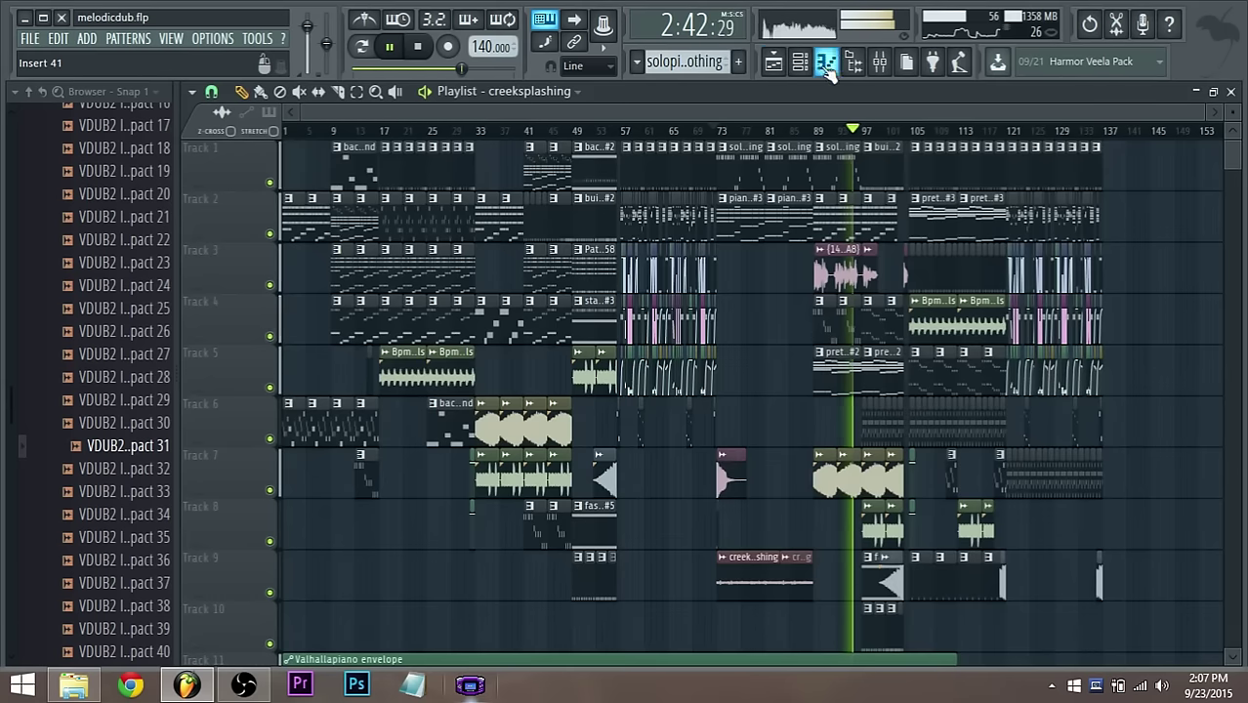
pyautogui.scroll(3, 877, 300)
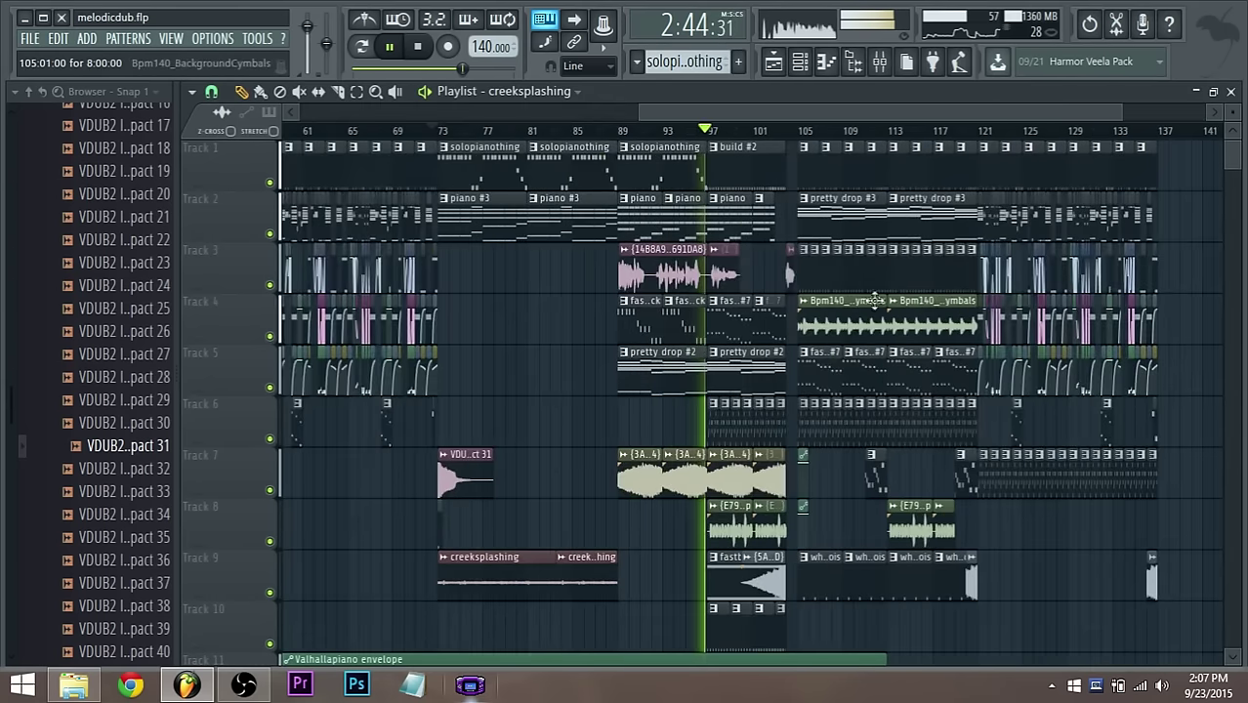
pyautogui.scroll(3, 785, 306)
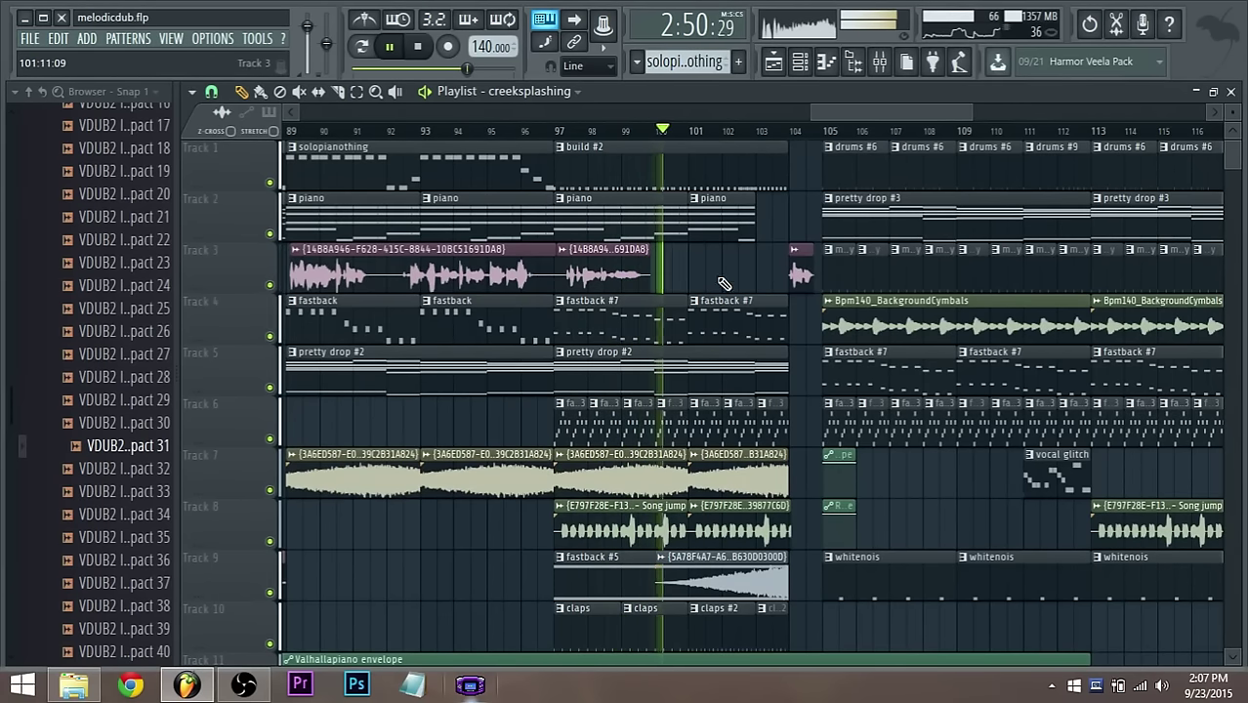
pyautogui.click(881, 61)
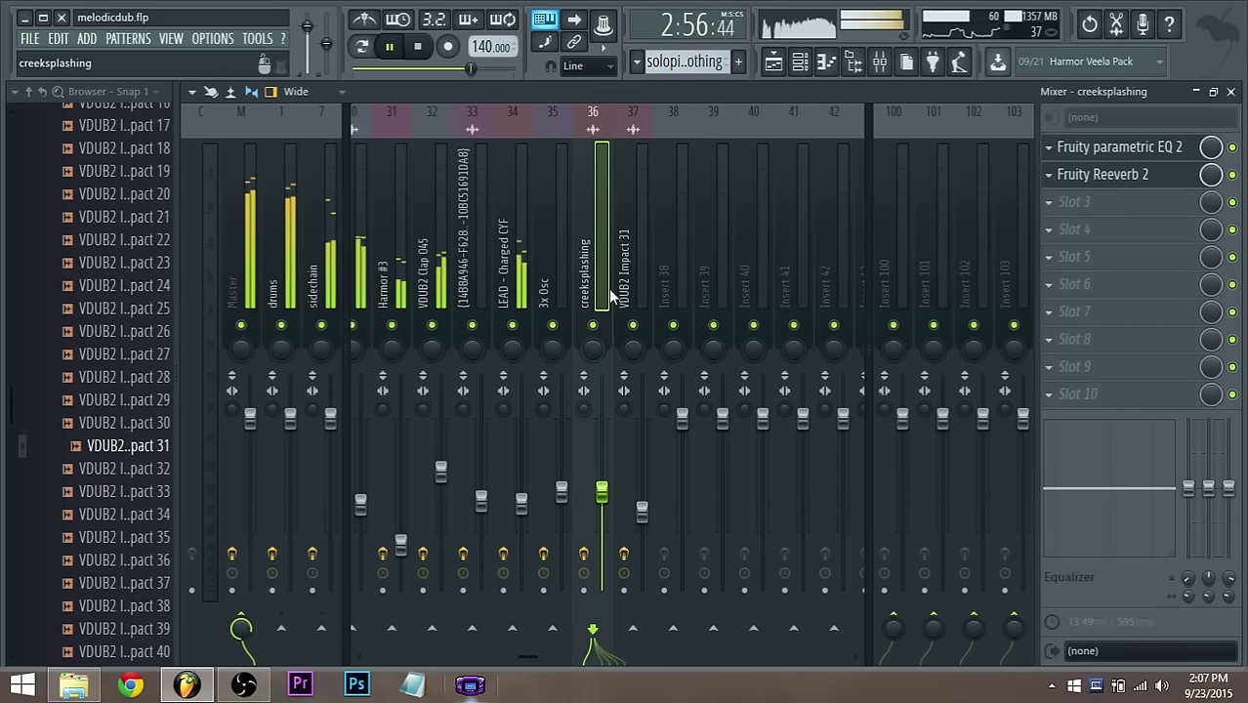
pyautogui.click(773, 62)
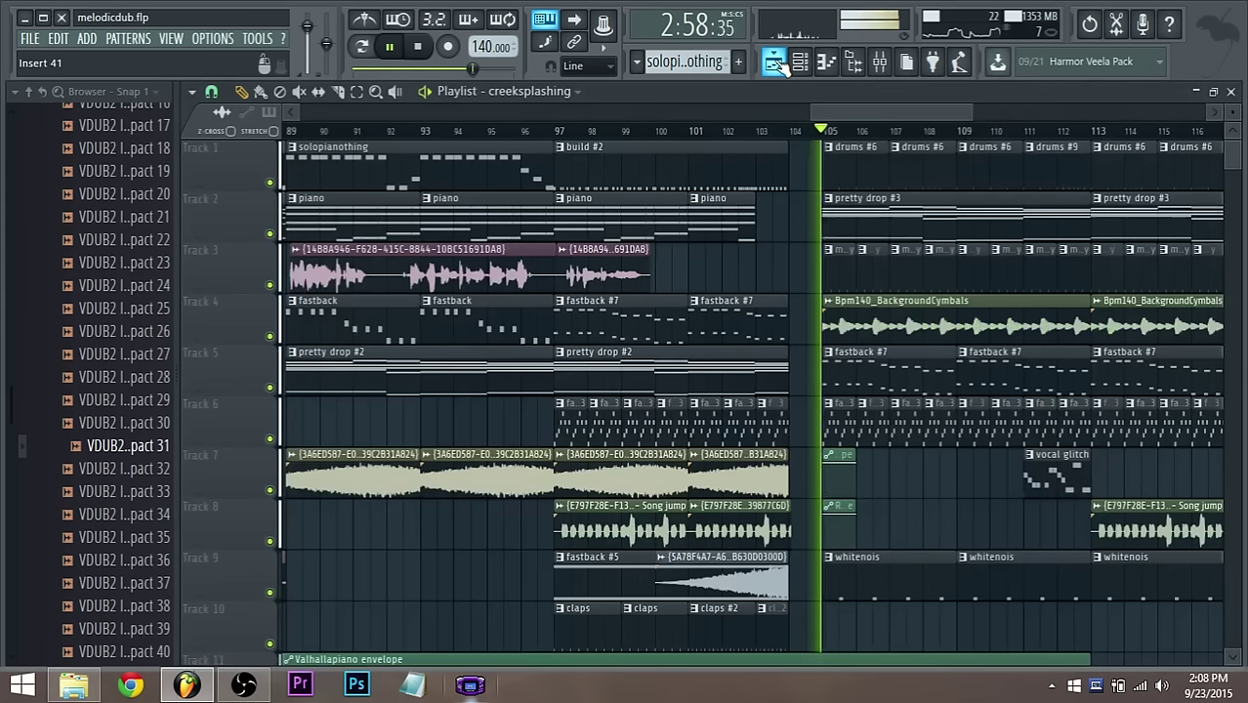
# Play from bar 97 and briefly solo the mixer track of the 14B8A946 vocal clip to hear it alone
pyautogui.click(553, 133)
pyautogui.doubleClick(605, 279)
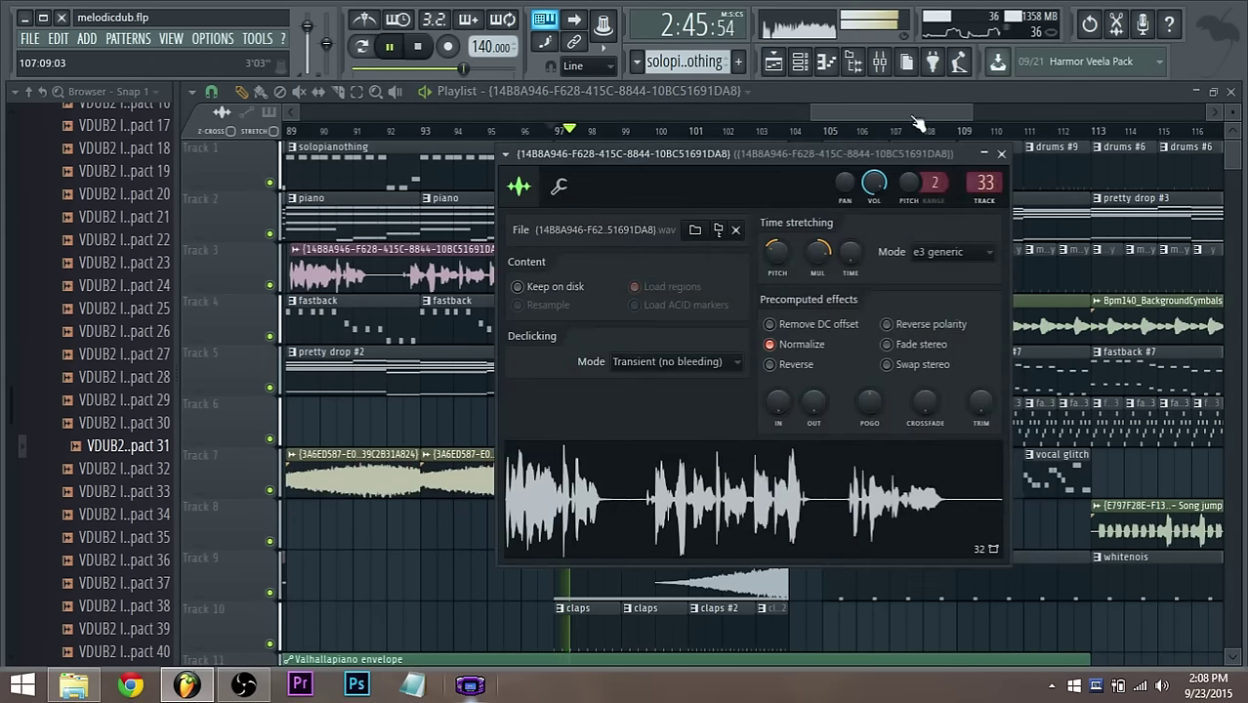
pyautogui.click(881, 68)
pyautogui.rightClick(472, 326)
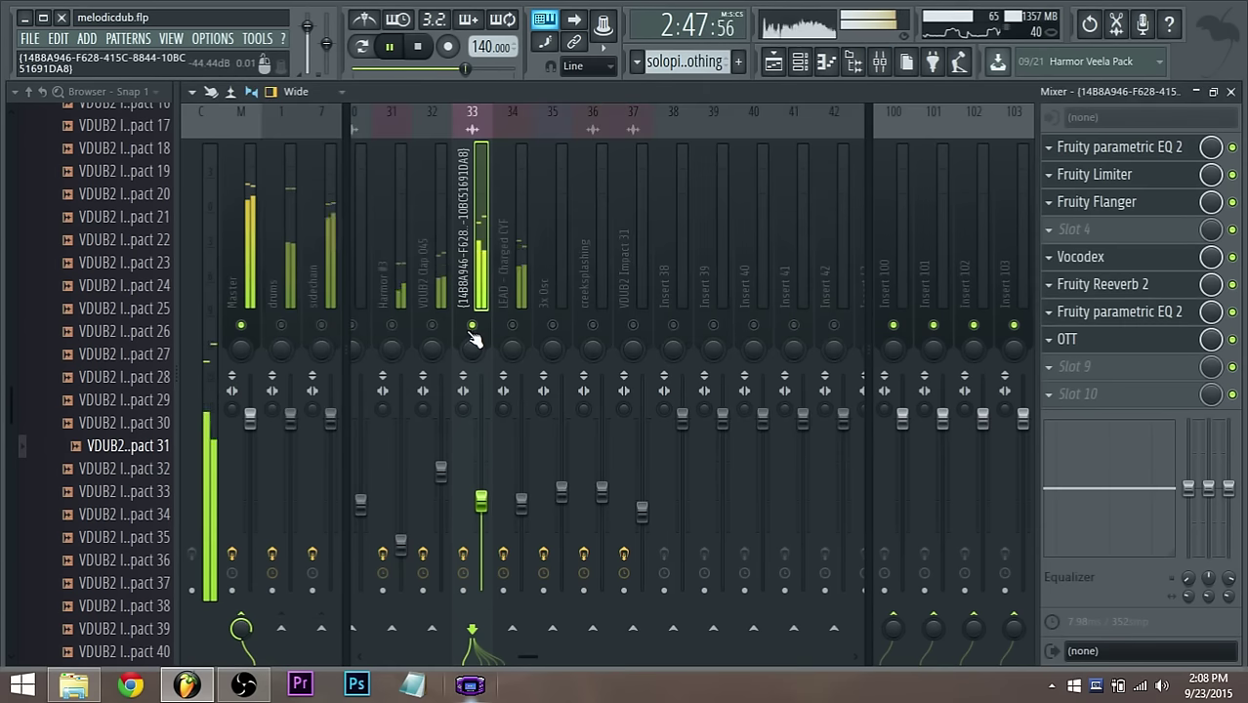
pyautogui.rightClick(472, 327)
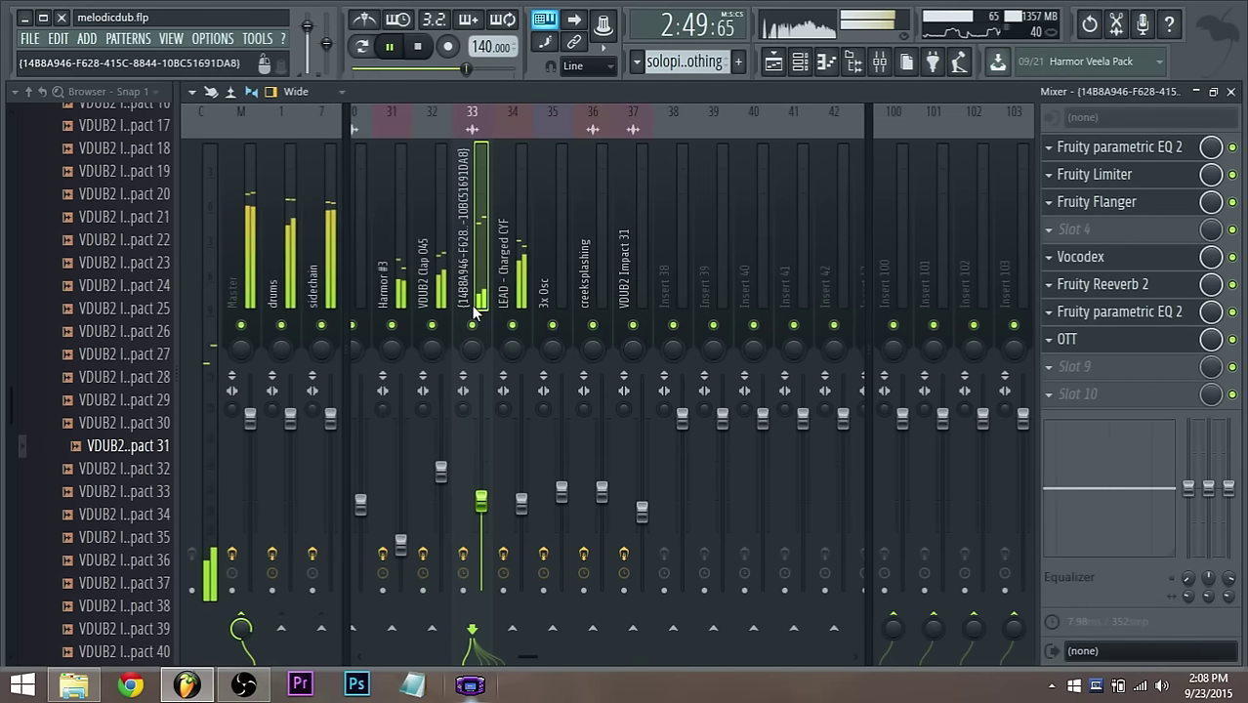
# In the 14B8A946 track's Fruity Reeverb 2, set the decay to 3.8 sec, raise the early reflections and set the stereo separation to 27%
pyautogui.press('space')
pyautogui.click(1102, 283)
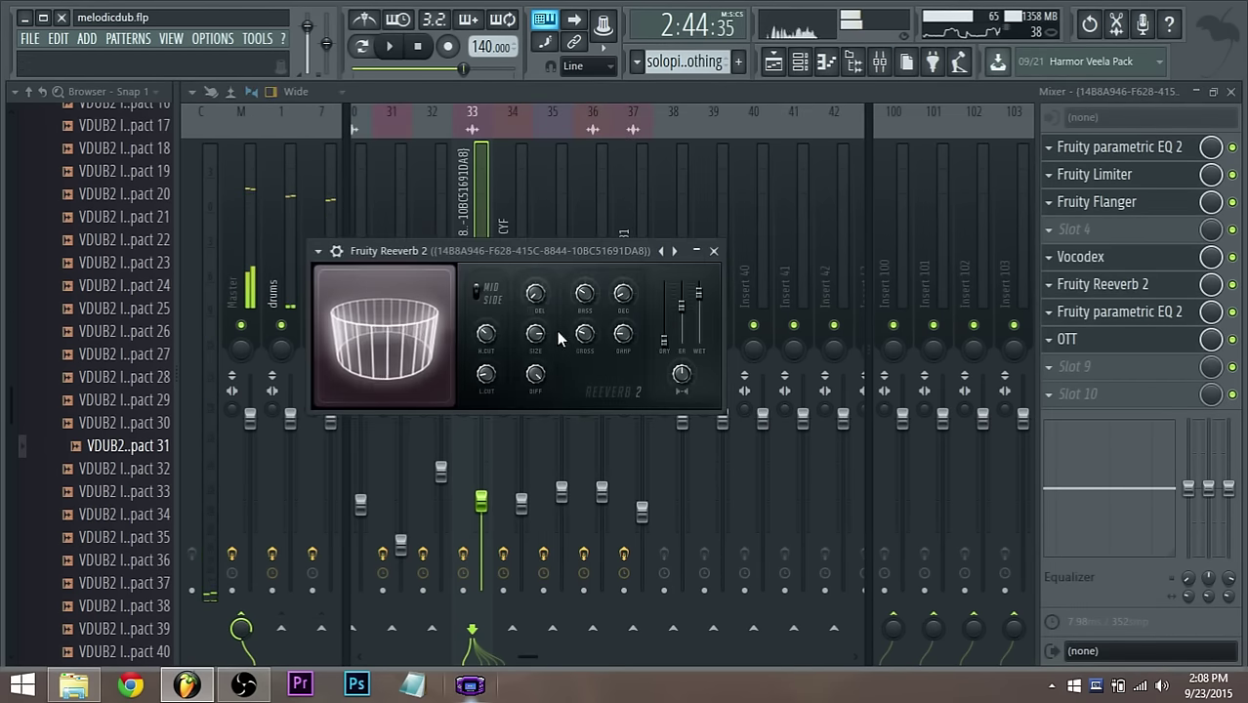
pyautogui.moveTo(630, 299); pyautogui.dragTo(629, 295)
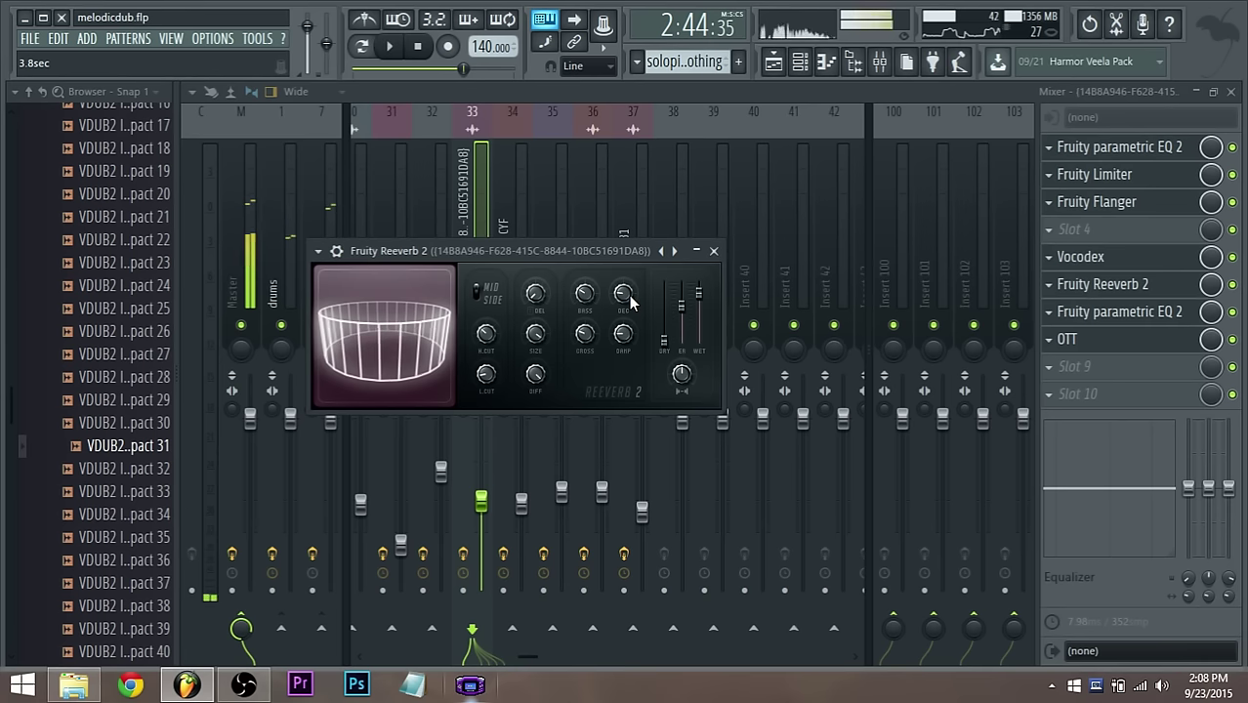
pyautogui.press('space')
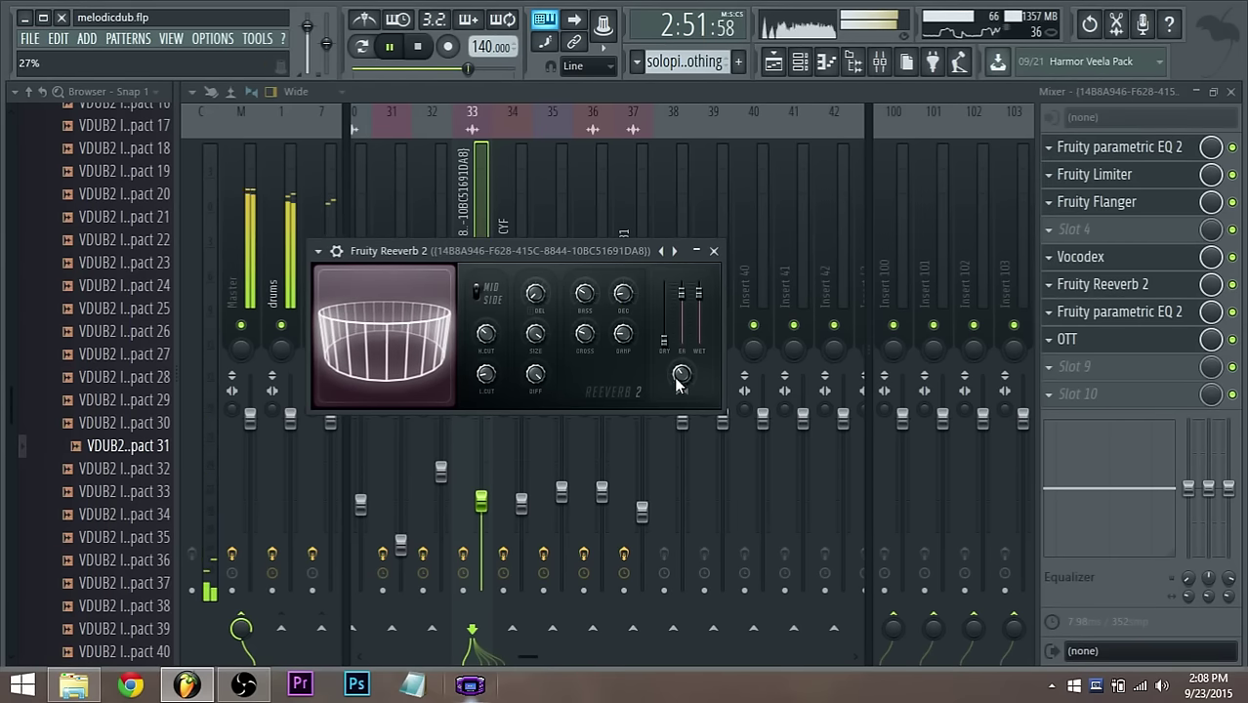
# Play the vocal section from bar 89 and slightly raise the dry level in the 14B8A946 track's Fruity Reeverb 2
pyautogui.press('F5')
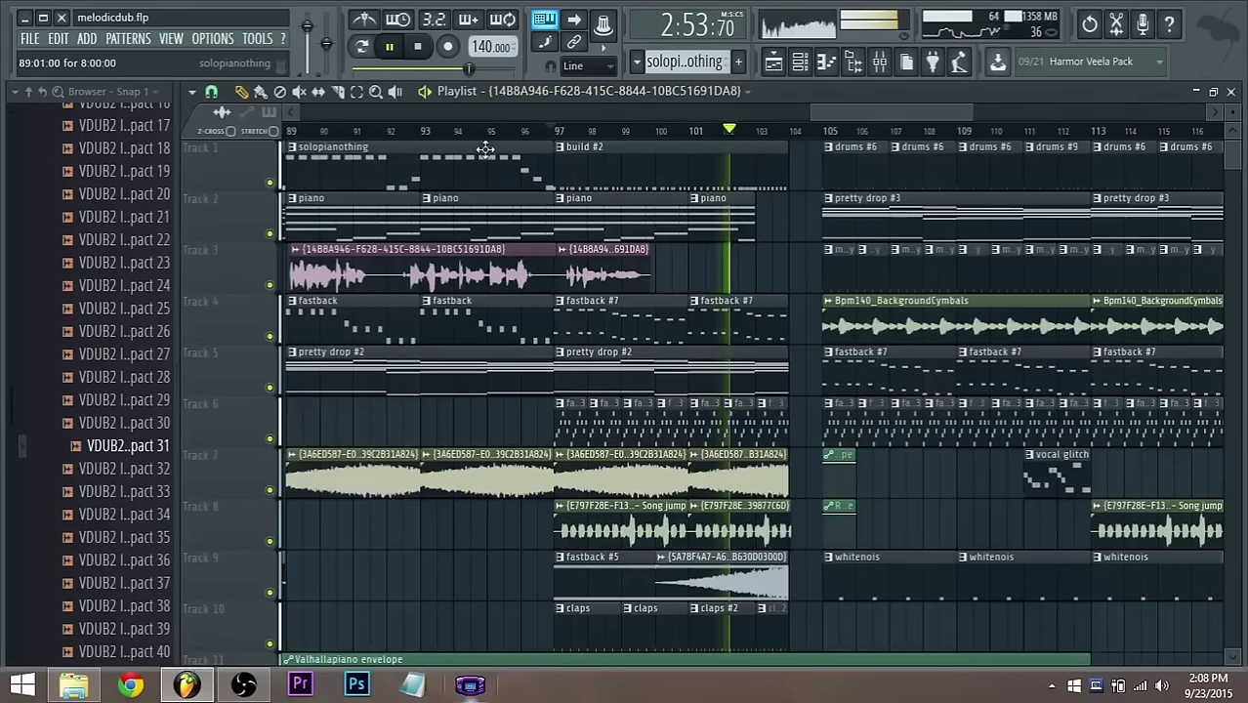
pyautogui.click(420, 131)
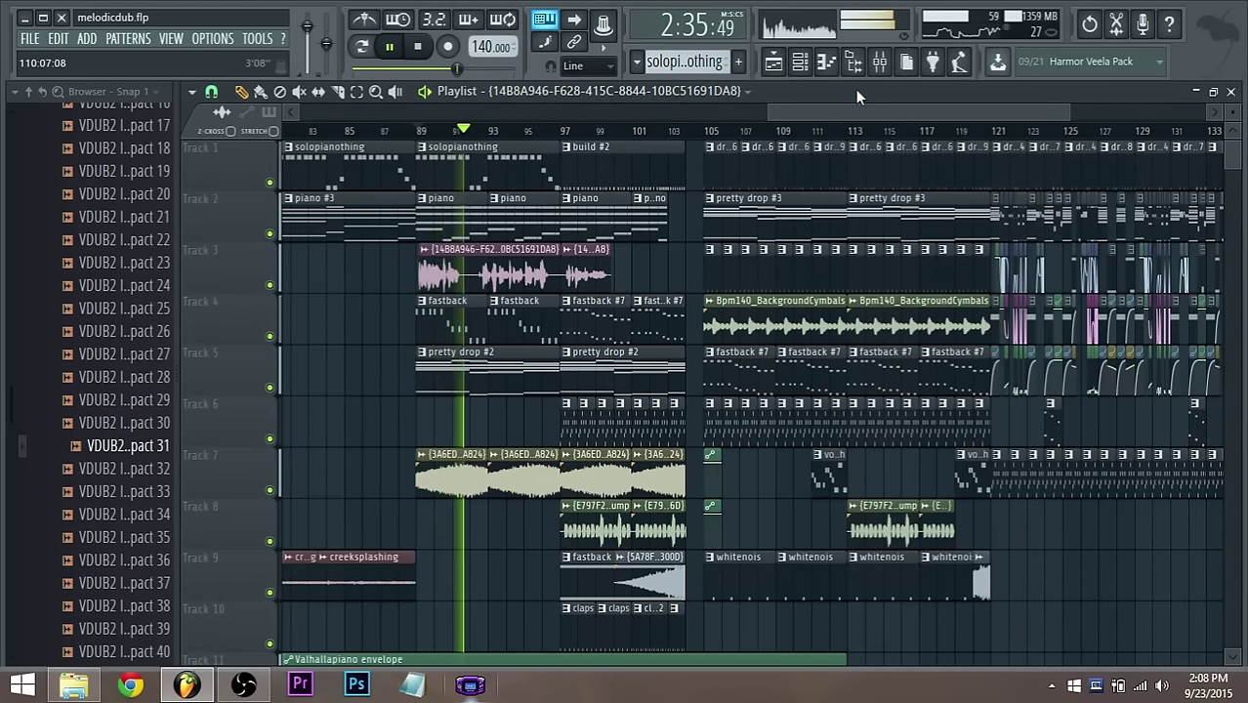
pyautogui.click(882, 67)
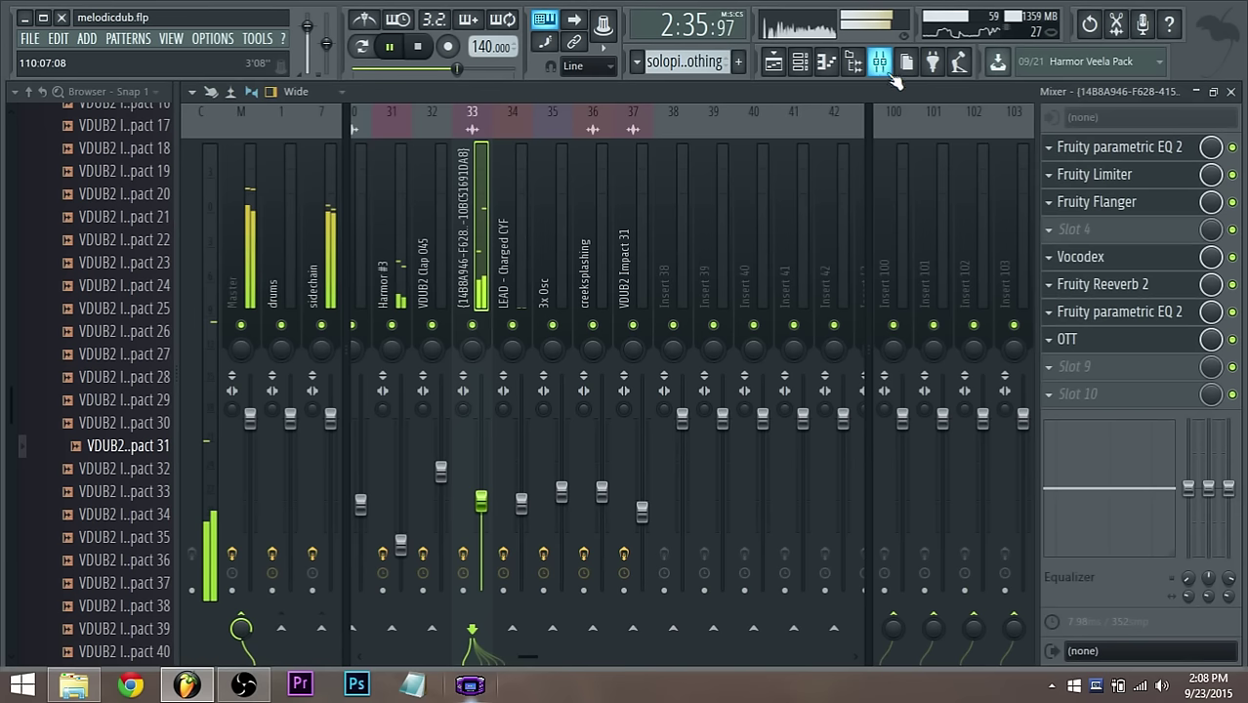
pyautogui.click(1099, 284)
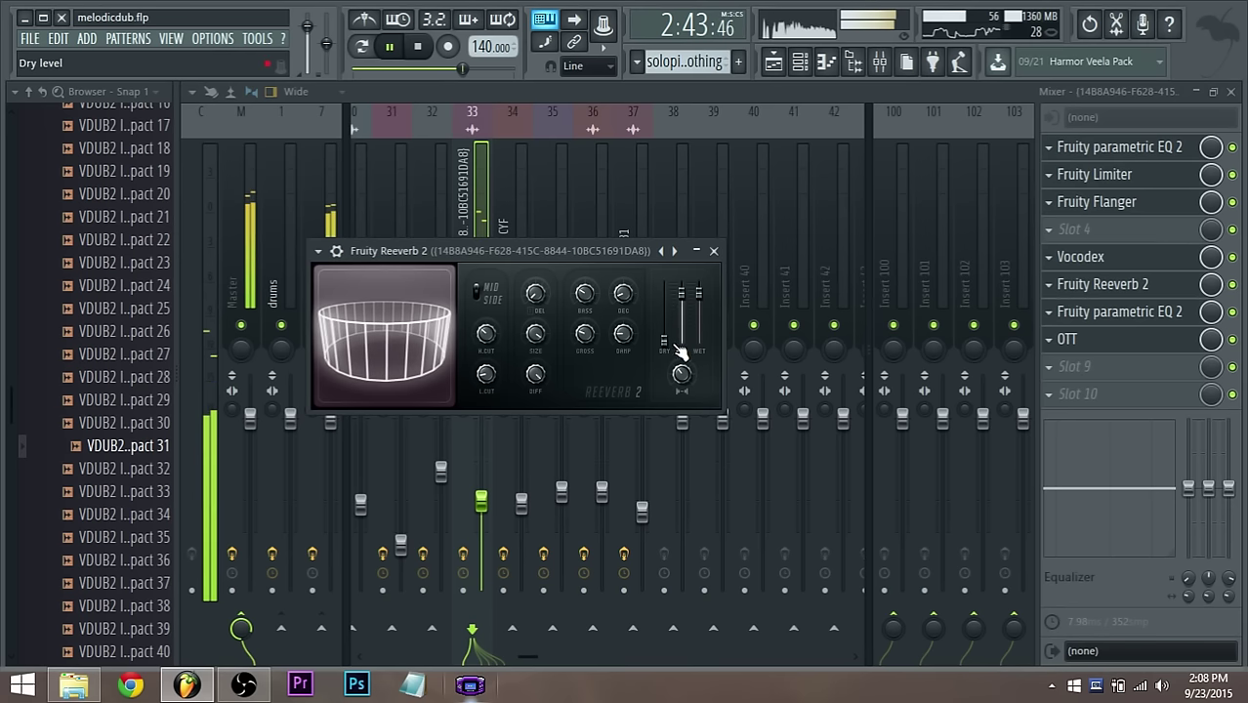
pyautogui.moveTo(664, 328); pyautogui.dragTo(670, 335)
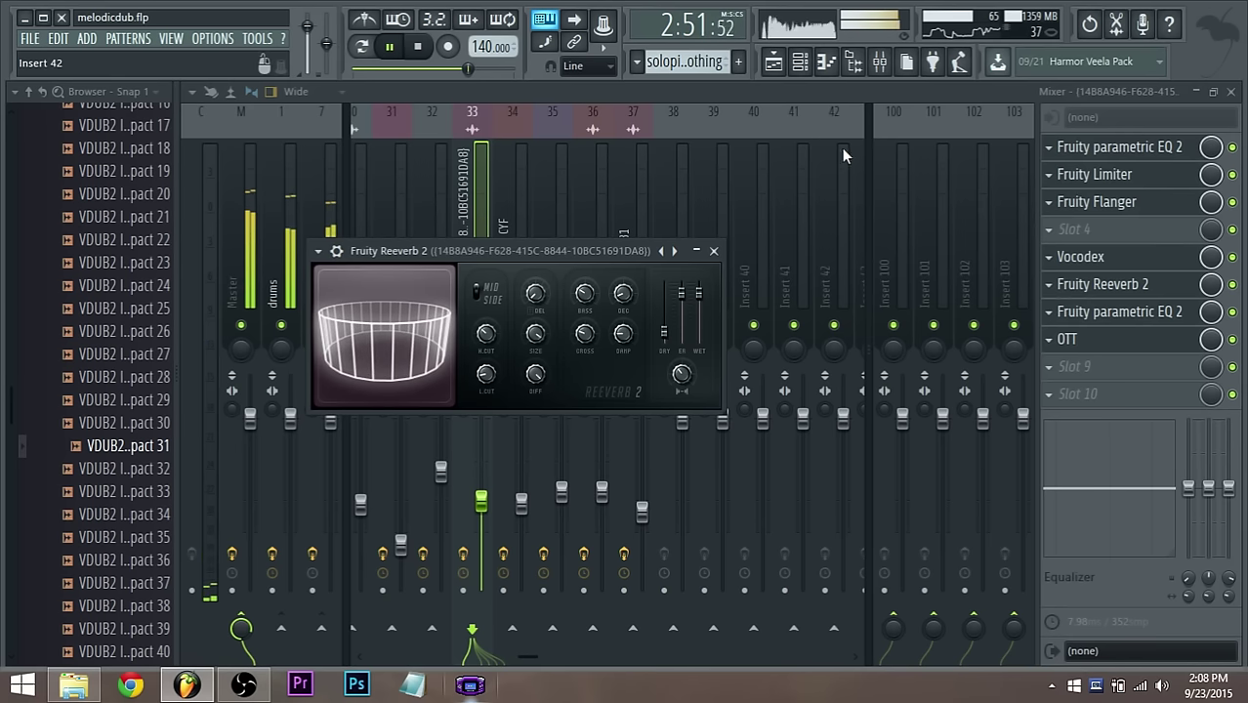
pyautogui.press('space')
pyautogui.click(1072, 365)
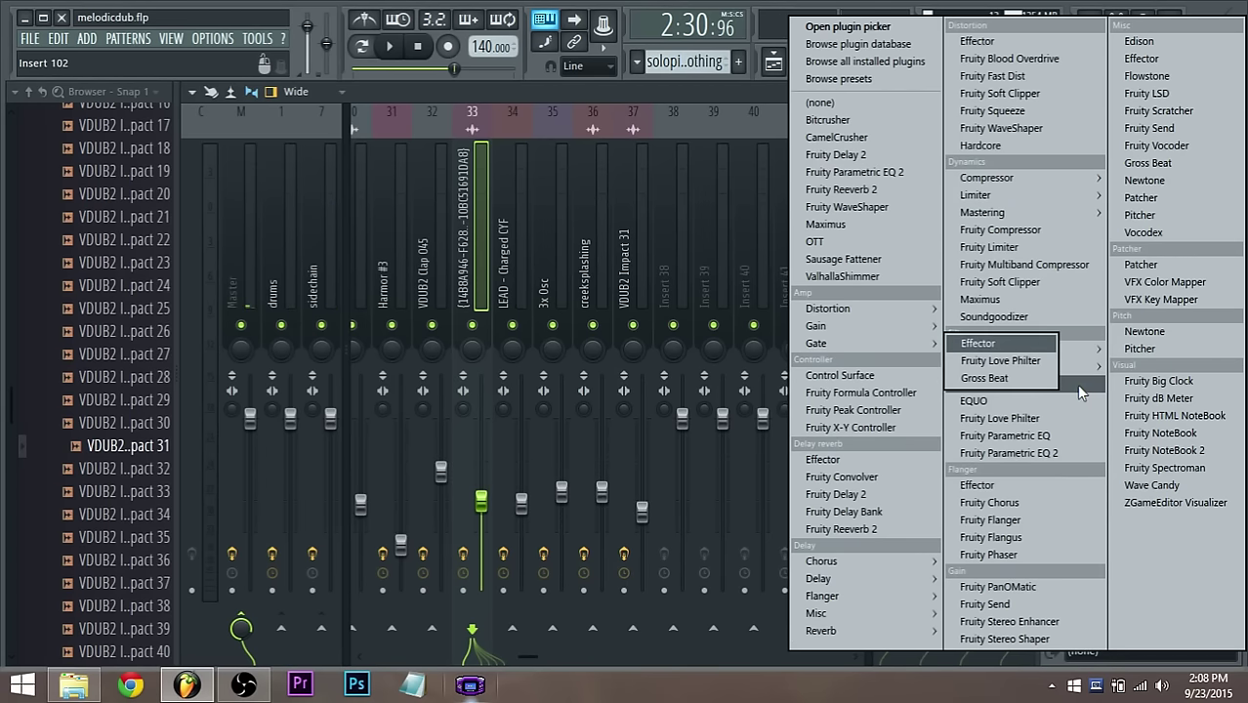
pyautogui.moveTo(1085, 350)
pyautogui.moveTo(1082, 371)
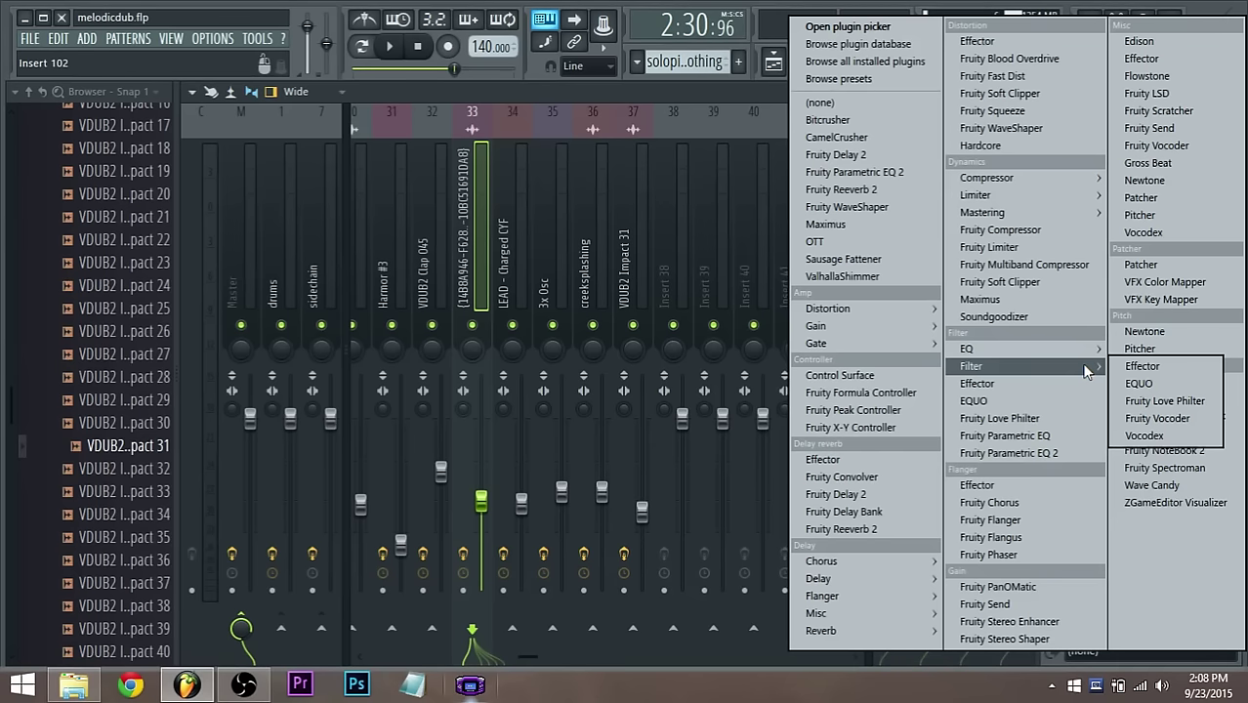
pyautogui.click(621, 697)
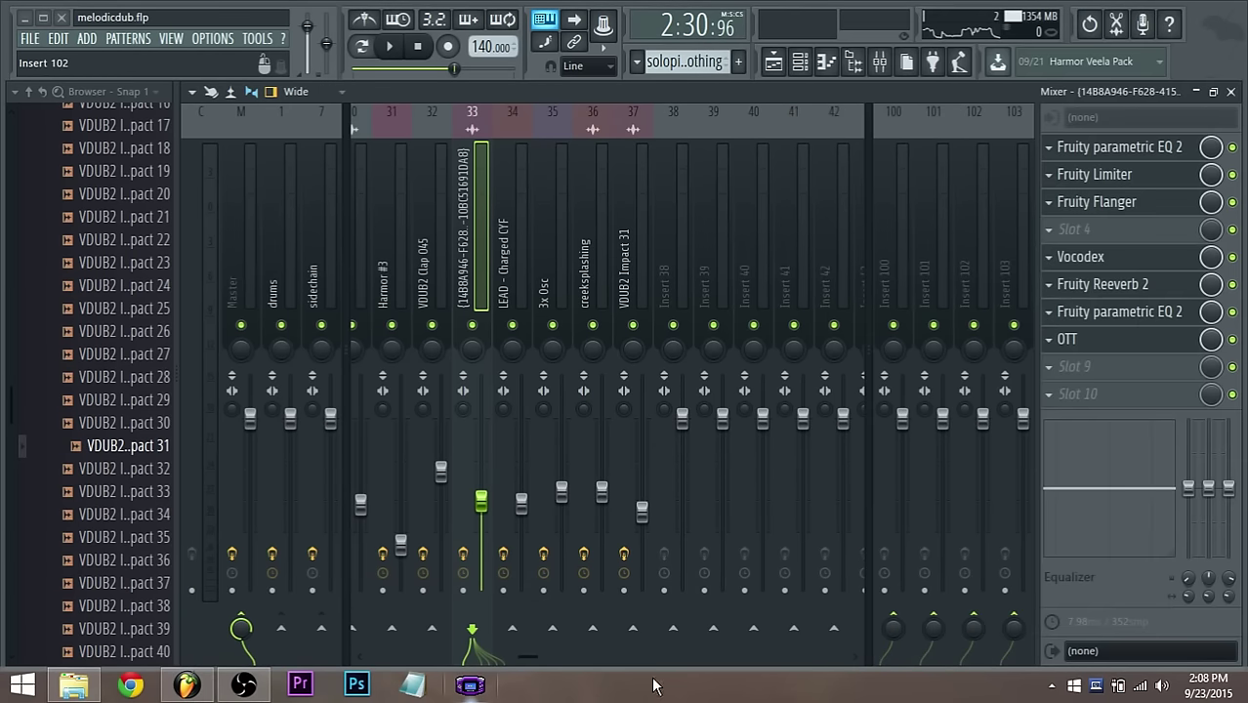
# Play the playlist from bar 97 through the build and into the section at bar 105 to check the transition
pyautogui.click(781, 69)
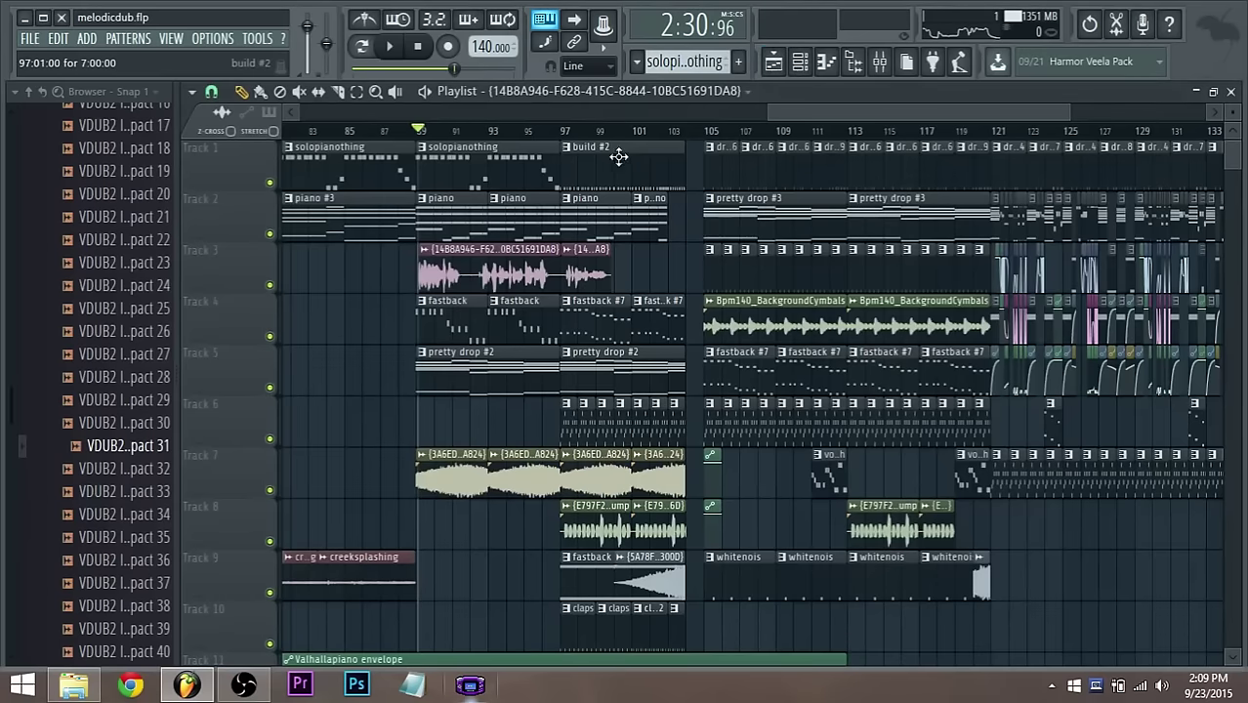
pyautogui.click(561, 132)
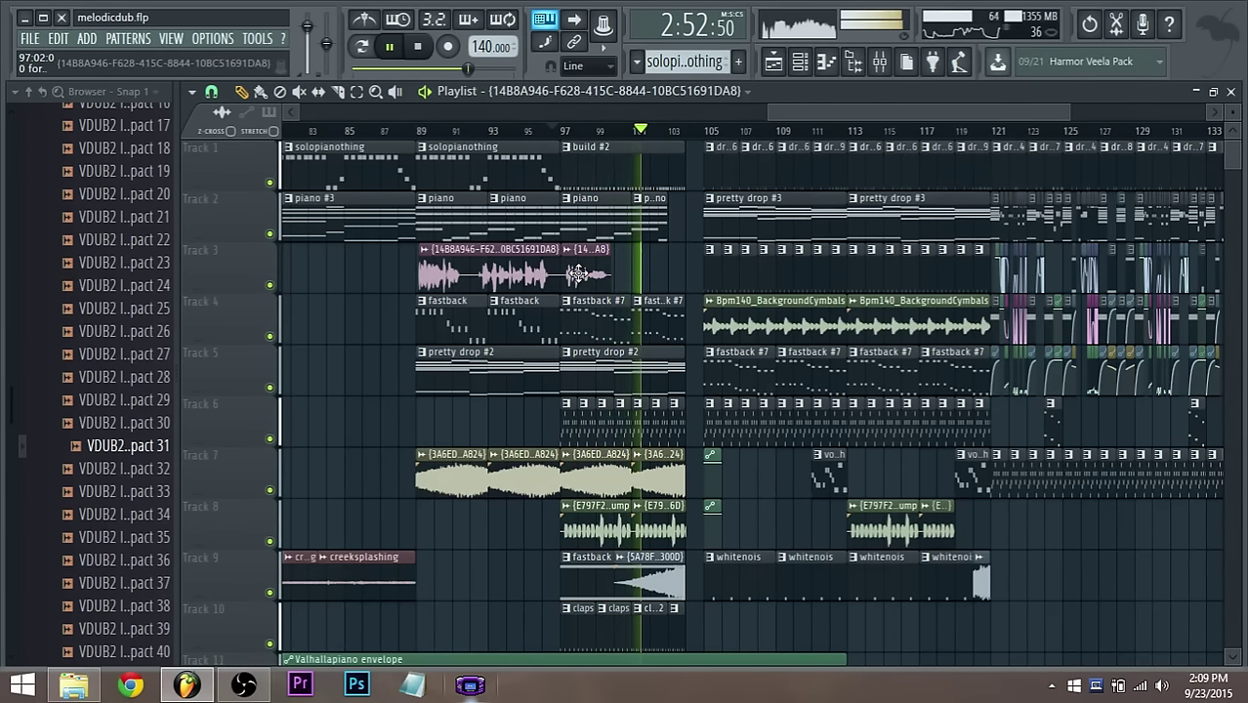
pyautogui.scroll(-3, 645, 270)
pyautogui.scroll(3, 723, 264)
pyautogui.scroll(1, 730, 264)
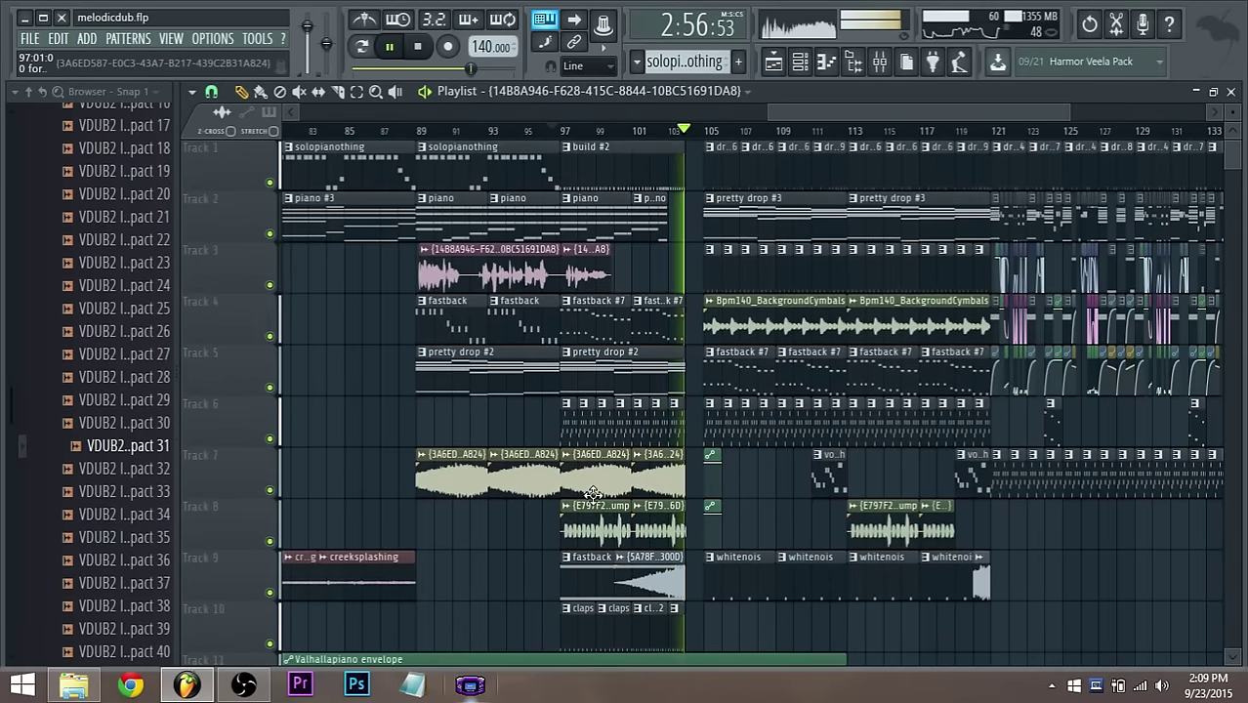
pyautogui.scroll(6, 591, 491)
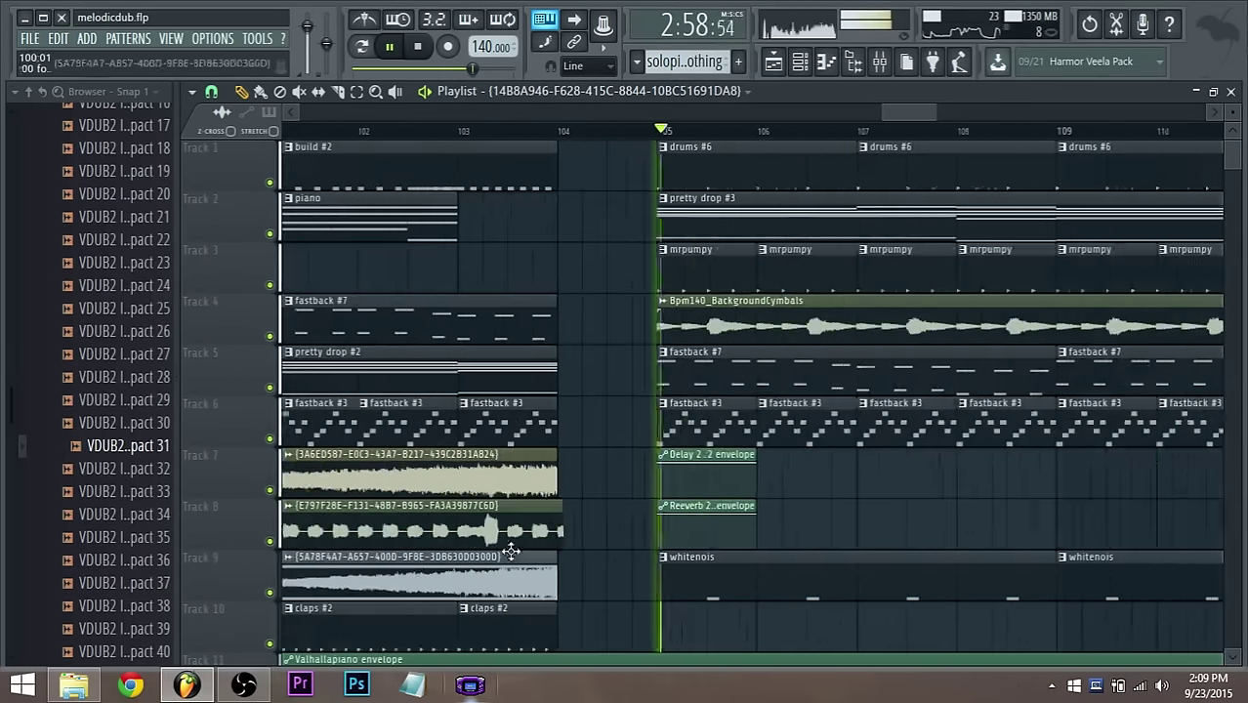
pyautogui.scroll(-6, 547, 520)
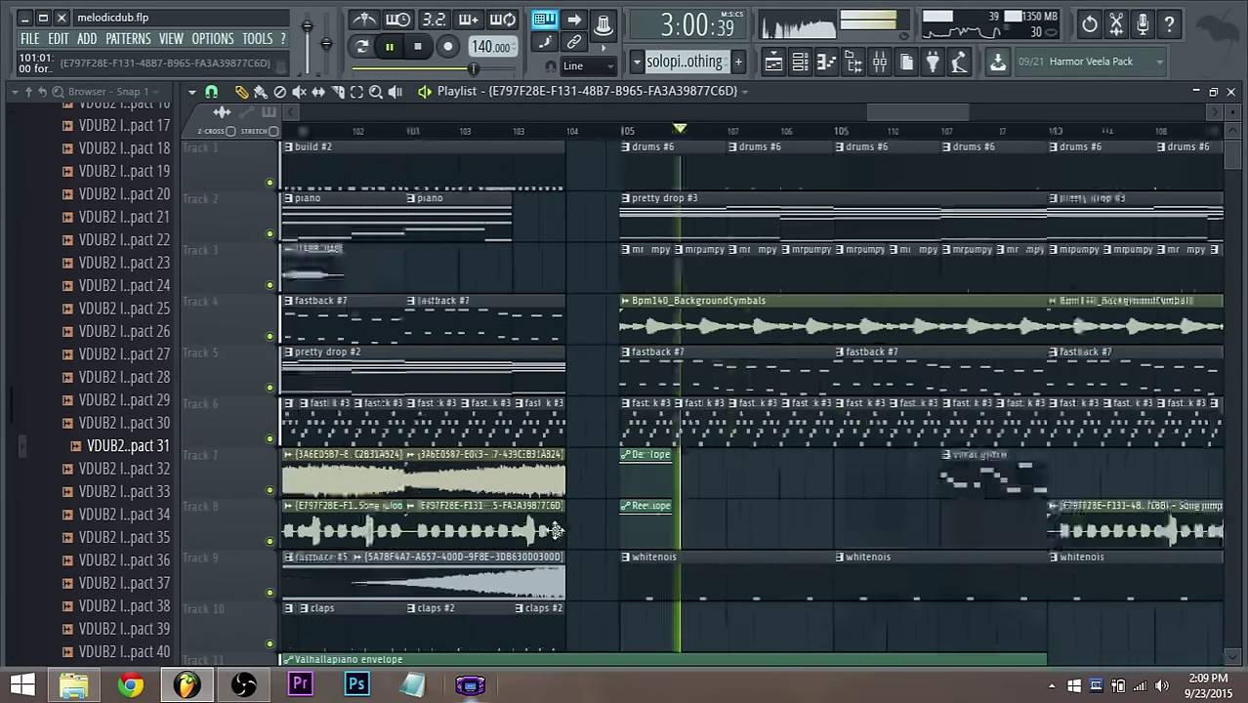
pyautogui.scroll(-2, 432, 516)
pyautogui.scroll(-5, 432, 516)
pyautogui.scroll(2, 460, 498)
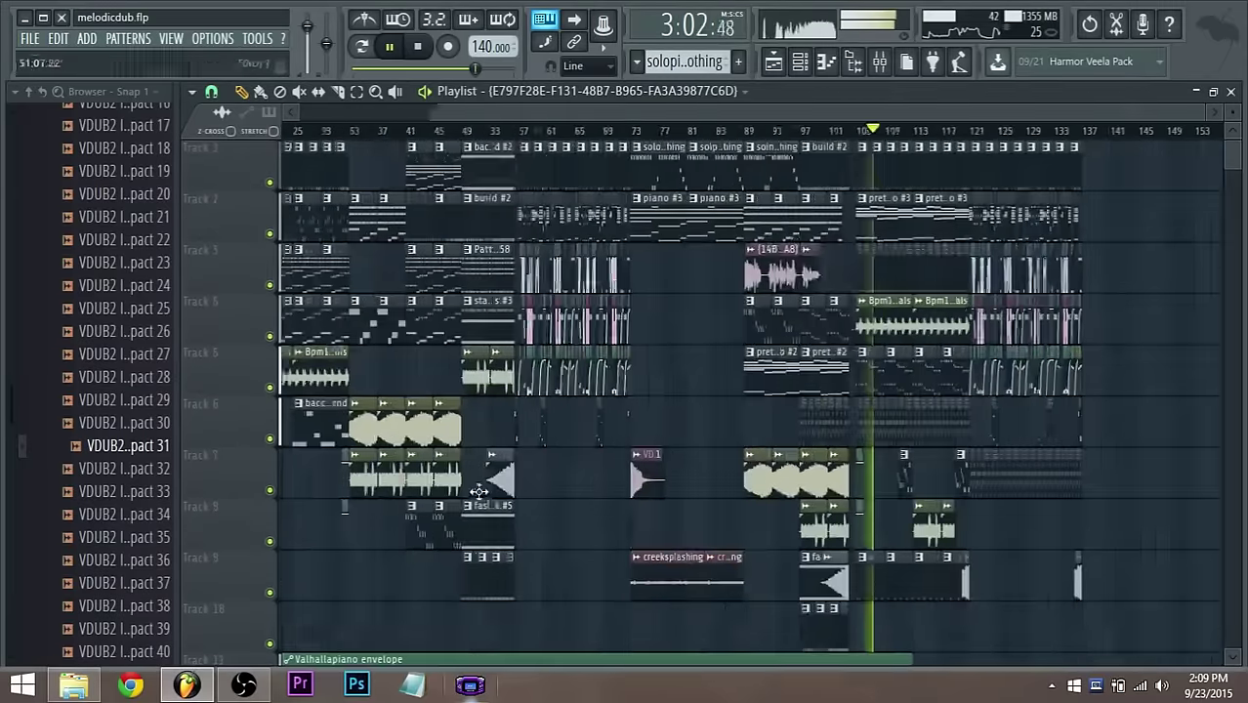
pyautogui.press('space')
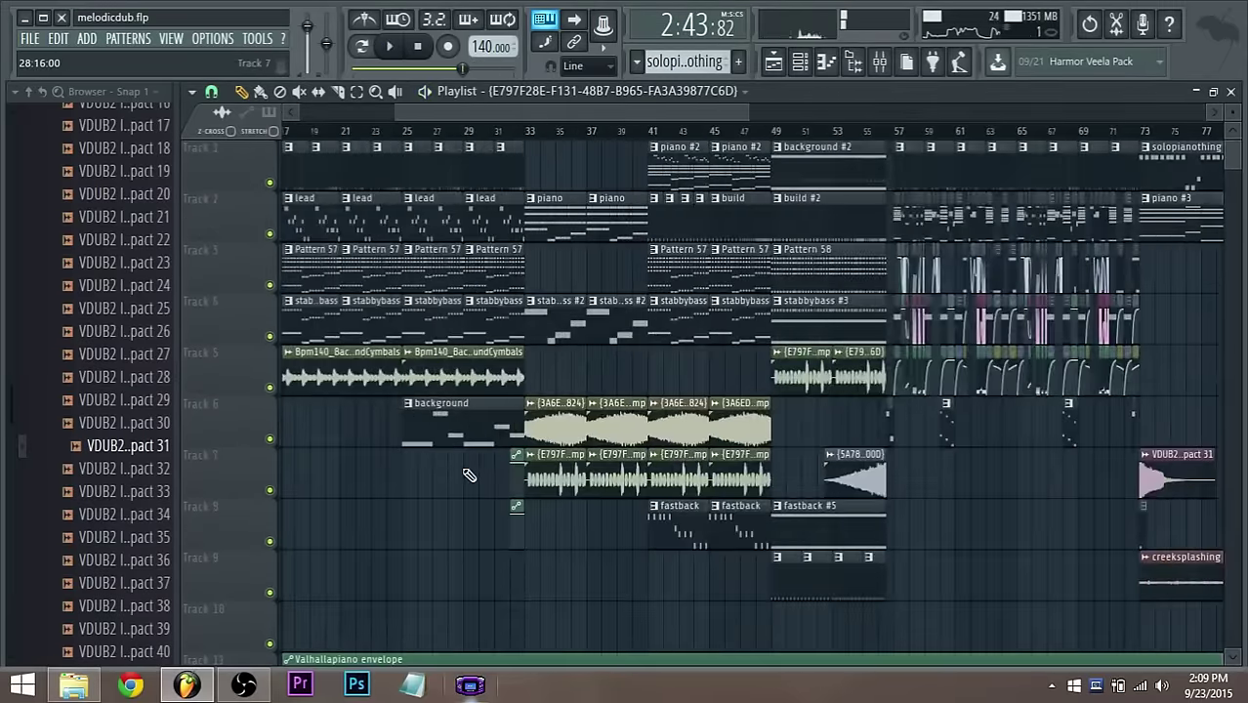
# Add a half-bar vocal glitch clip at bar 104 on Track 5, reusing the pattern found just before bar 57 on Track 6
pyautogui.scroll(-1, 470, 475)
pyautogui.scroll(1, 813, 475)
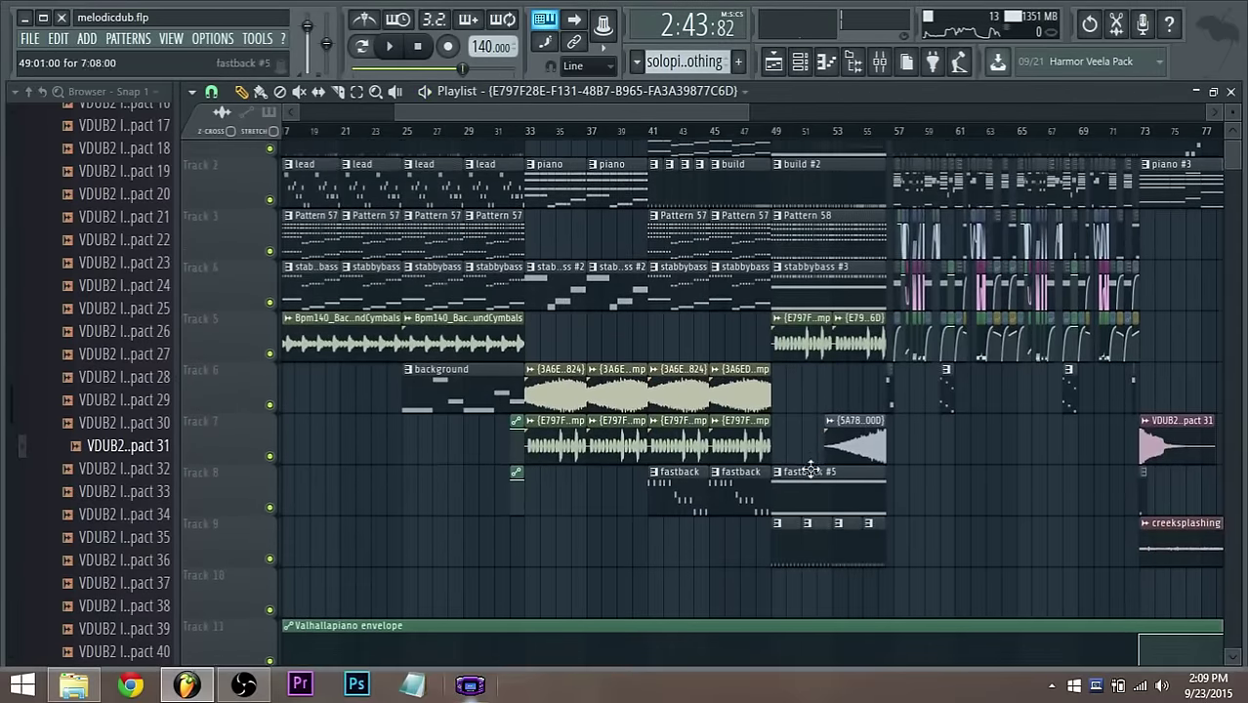
pyautogui.scroll(-4, 796, 482)
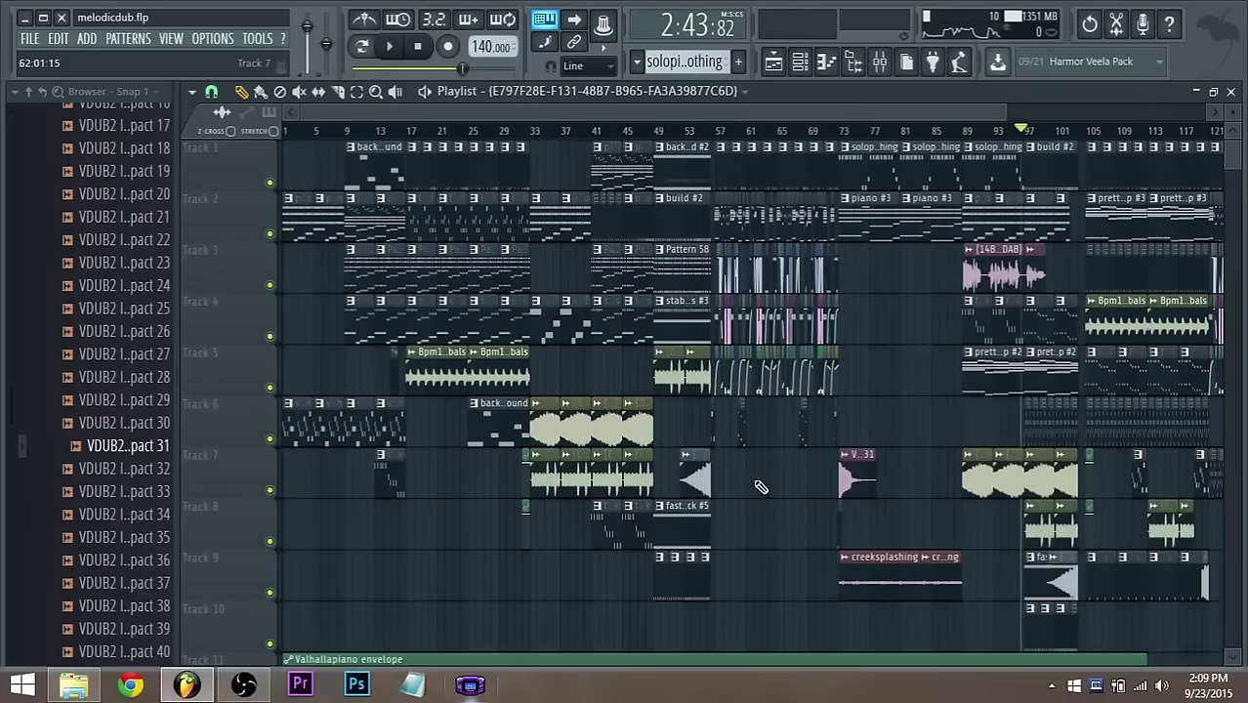
pyautogui.scroll(5, 623, 279)
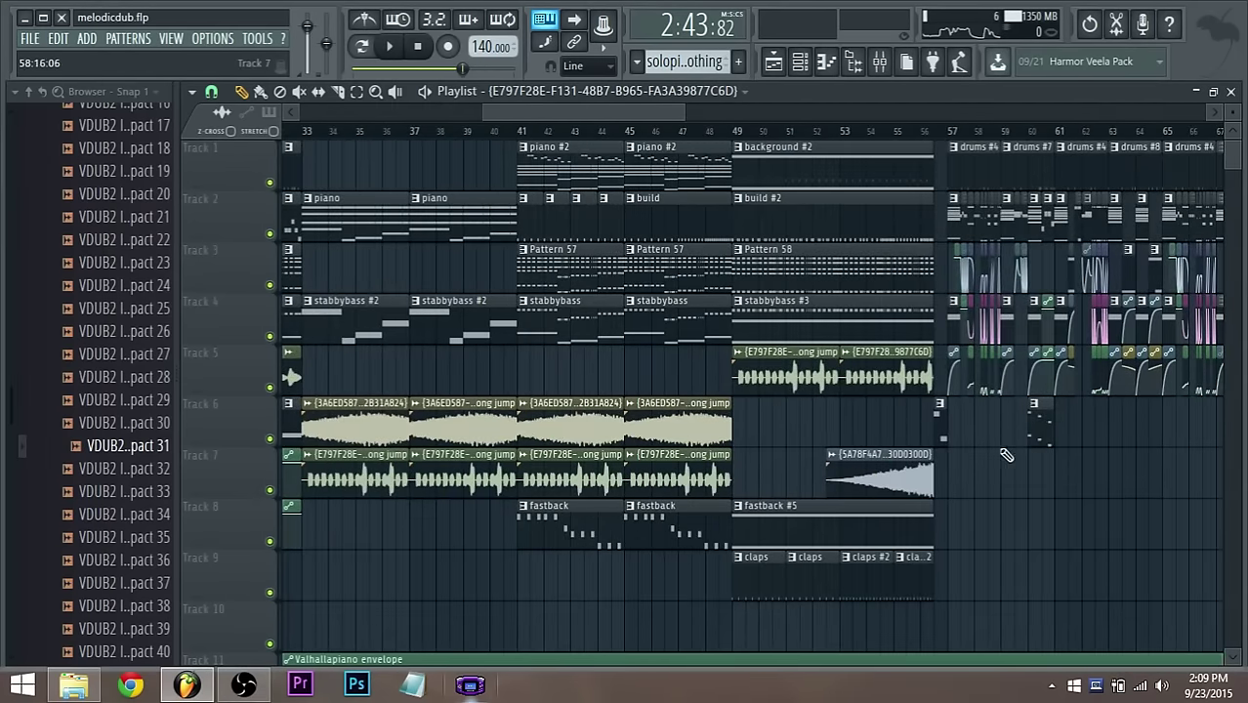
pyautogui.click(942, 433)
pyautogui.hscroll(10, 747, 137)
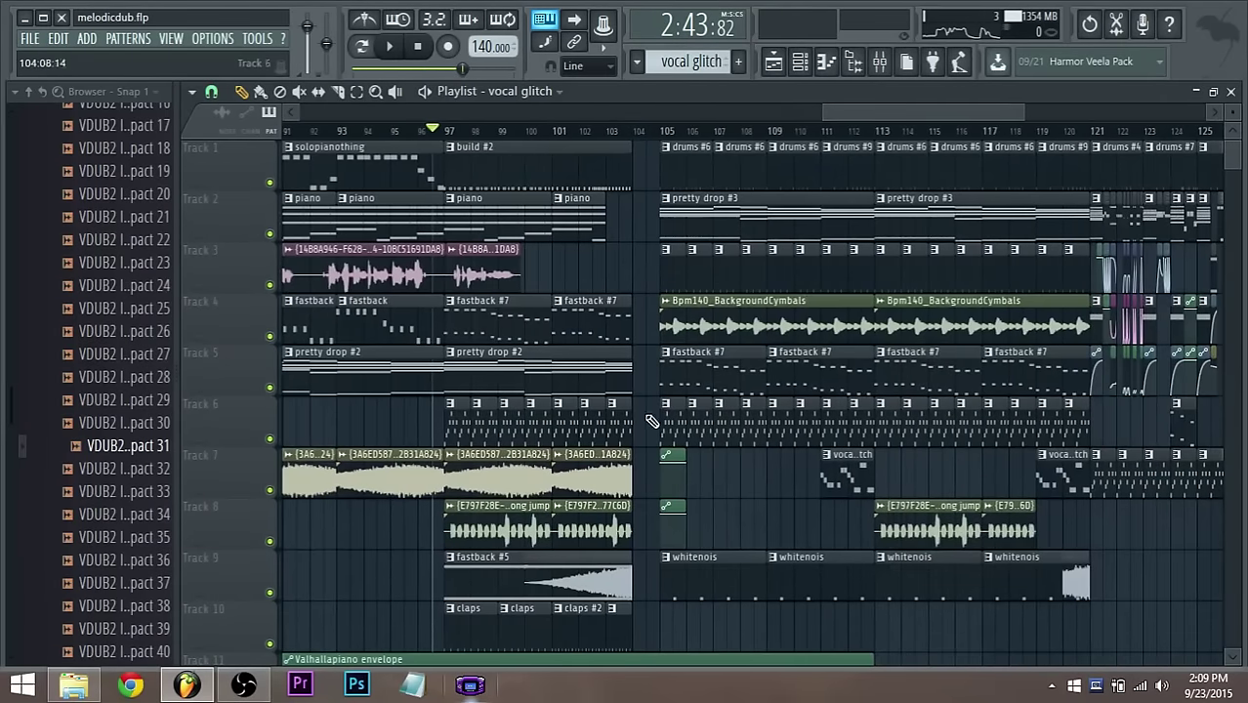
pyautogui.scroll(3, 635, 388)
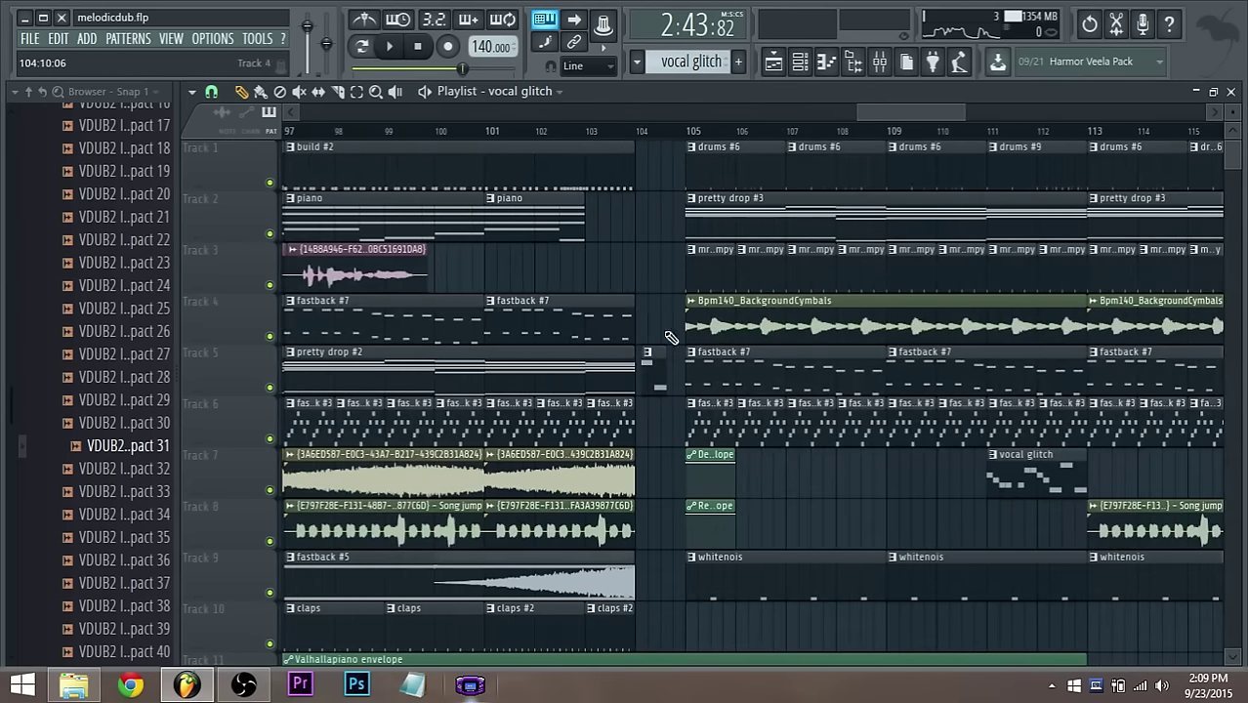
pyautogui.scroll(-3, 649, 384)
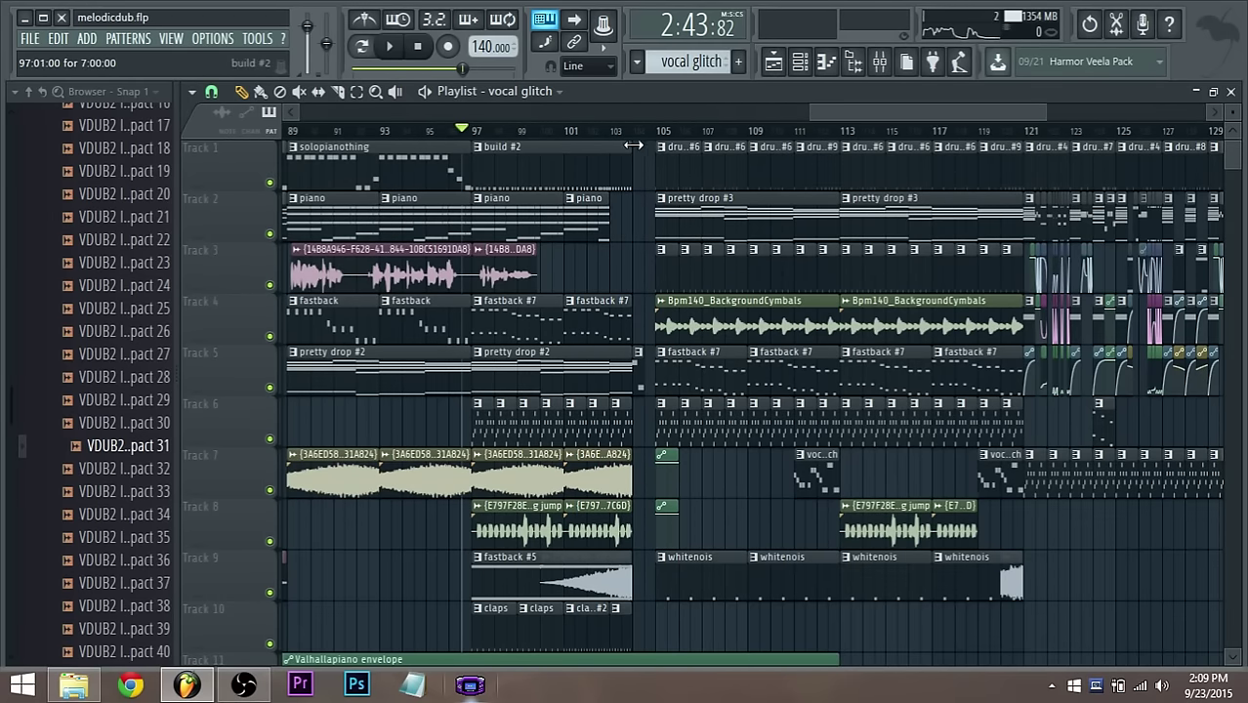
# Play the build from bar 97 and move the vocal glitch clip on Track 5 to 104:09:00
pyautogui.press('space')
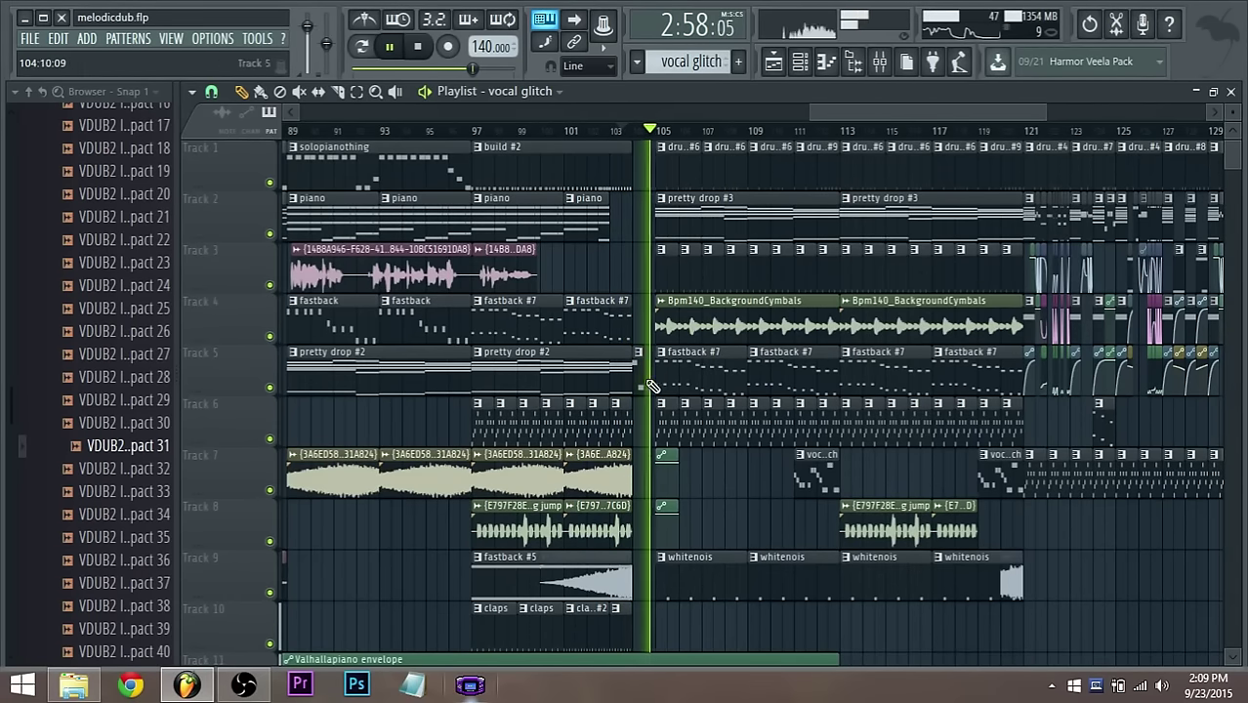
pyautogui.moveTo(639, 379); pyautogui.dragTo(653, 382)
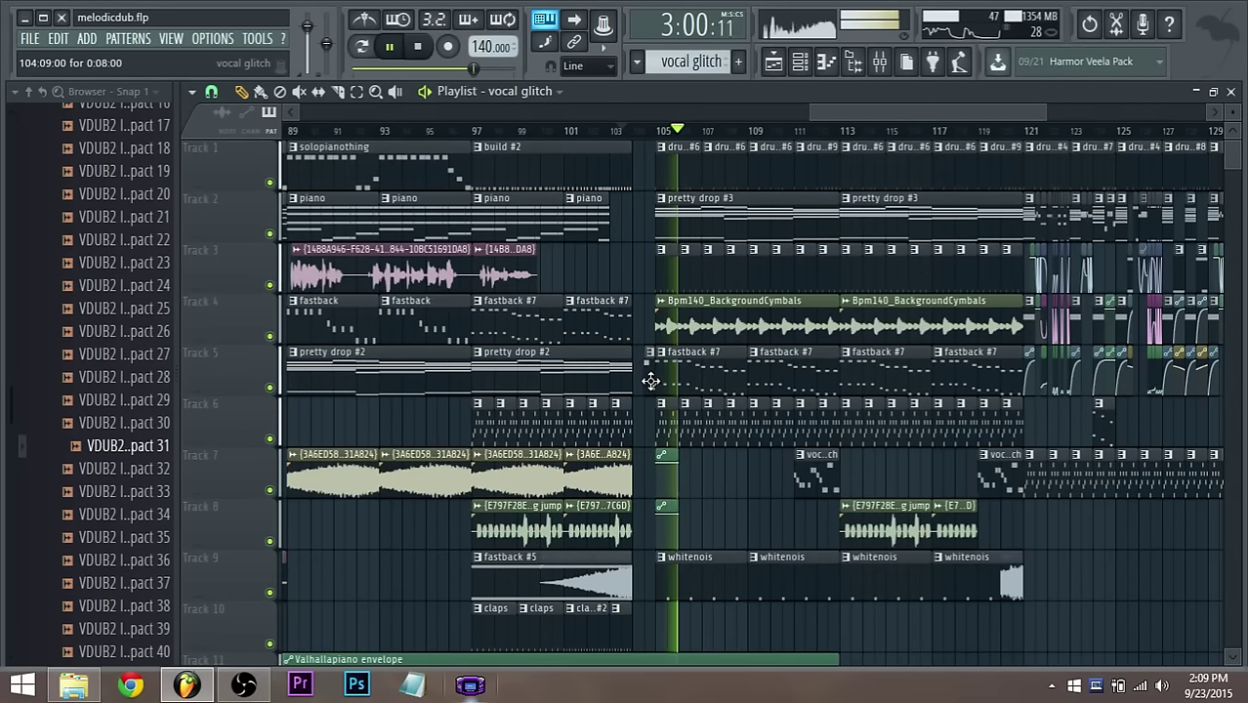
# Listen through the section from bar 105 to about bar 117 while examining its tracks
pyautogui.scroll(-2, 621, 495)
pyautogui.scroll(2, 622, 495)
pyautogui.scroll(1, 621, 496)
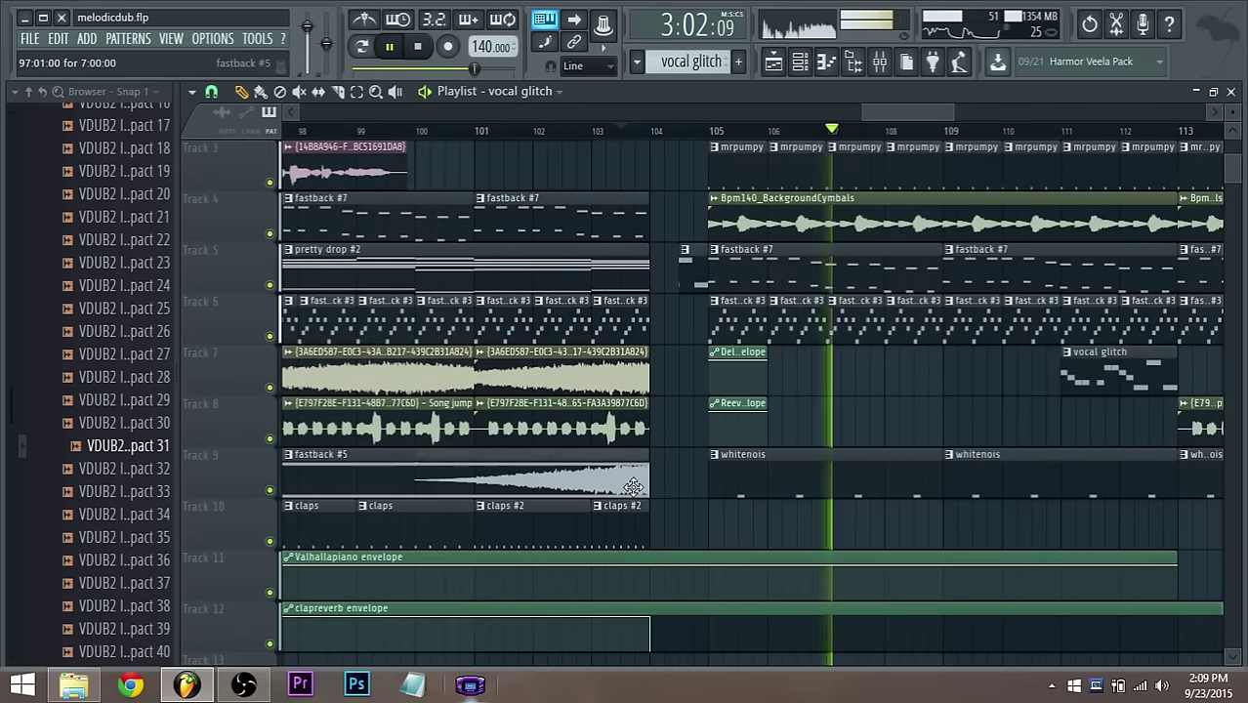
pyautogui.scroll(-1, 714, 403)
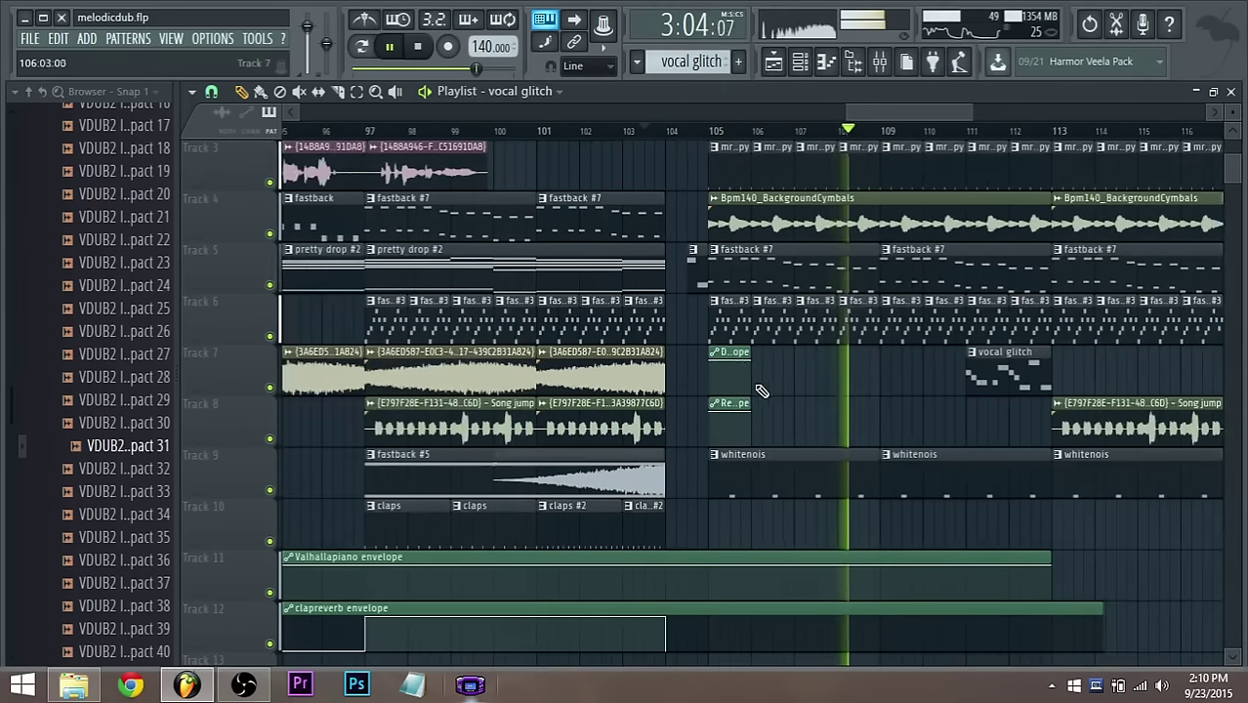
pyautogui.scroll(1, 766, 390)
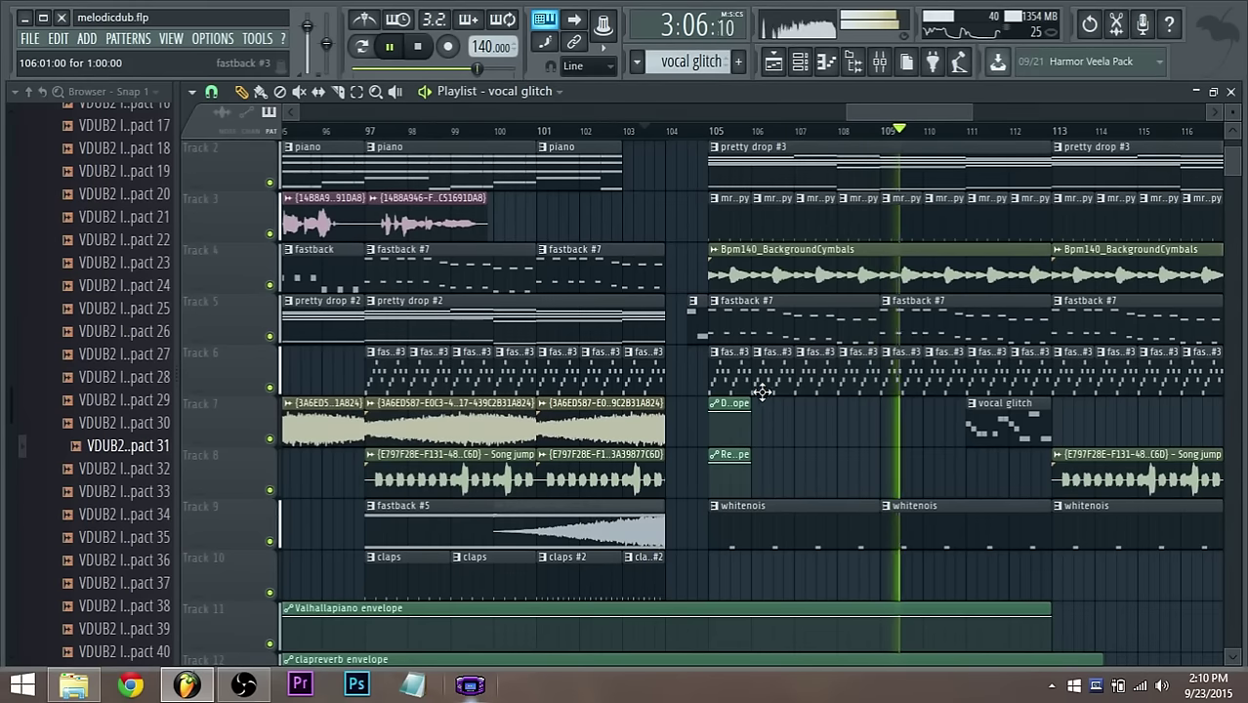
pyautogui.scroll(1, 765, 390)
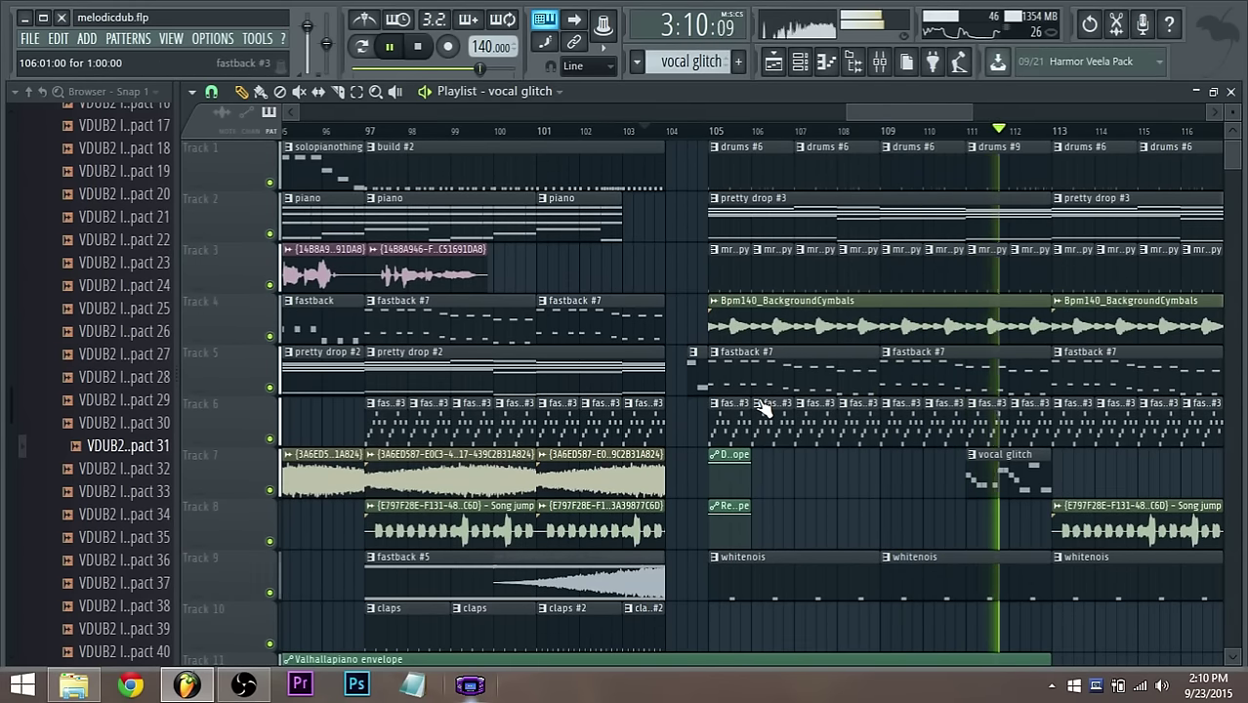
pyautogui.scroll(-1, 751, 401)
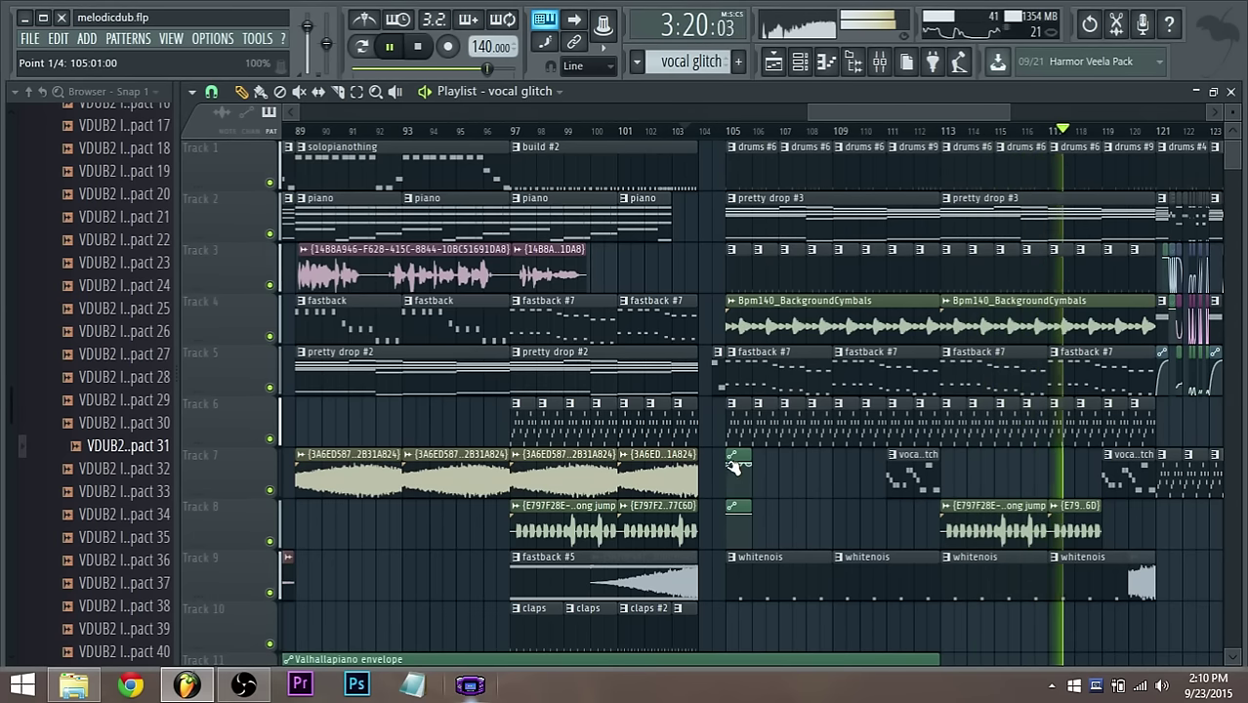
# Replay the transition from bar 103 and delete the vocal glitch clip before bar 105 on Track 5
pyautogui.keyDown('ctrl'); pyautogui.scroll(-2, 733, 459); pyautogui.keyUp('ctrl')
pyautogui.click(693, 133)
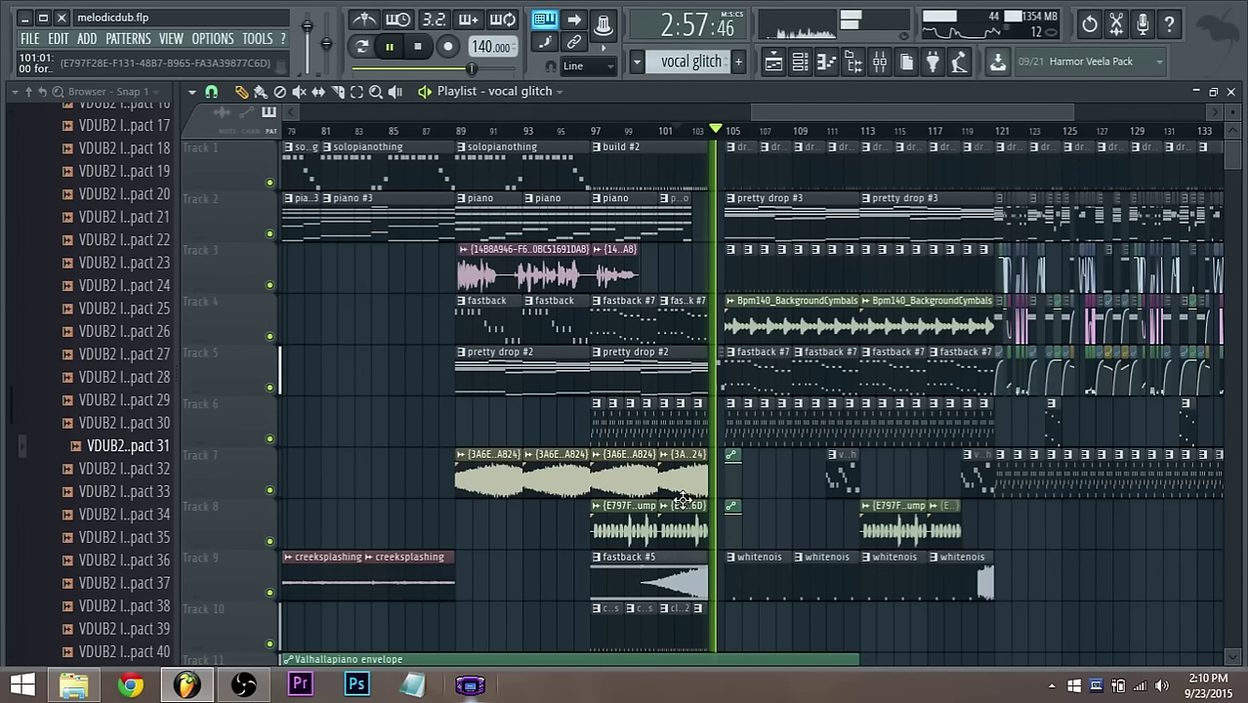
pyautogui.scroll(4, 703, 495)
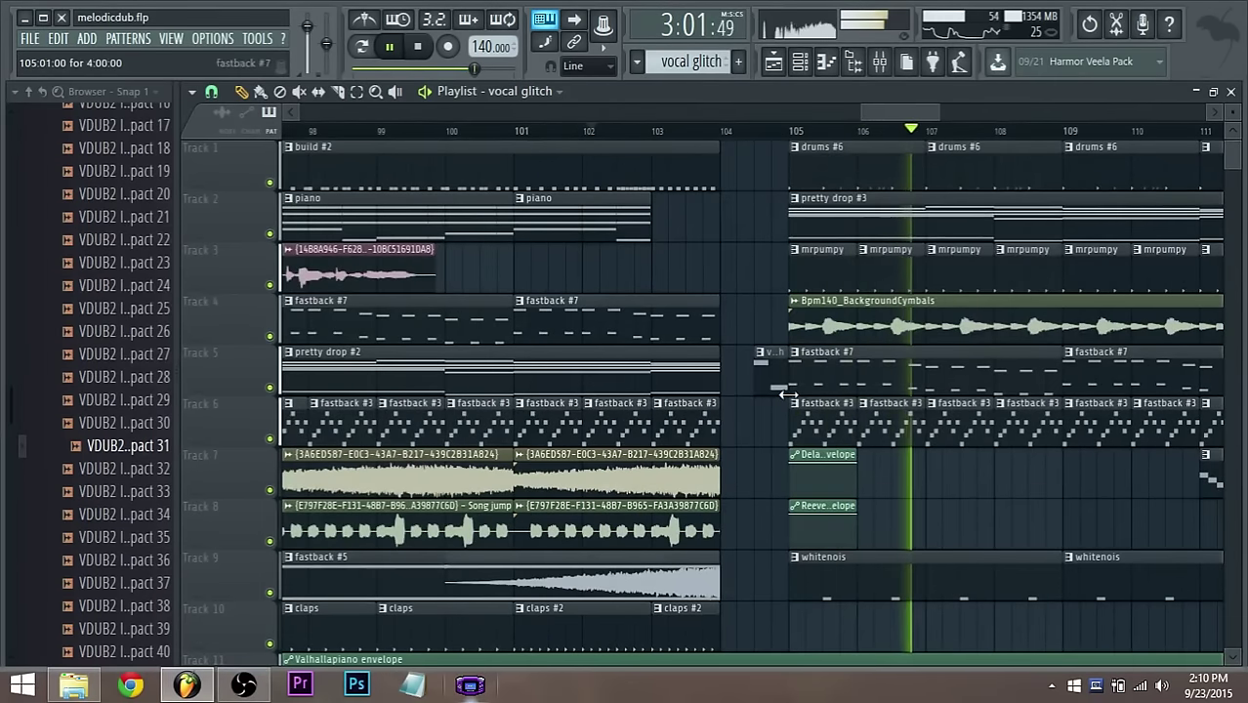
pyautogui.scroll(-1, 786, 394)
pyautogui.scroll(-6, 786, 395)
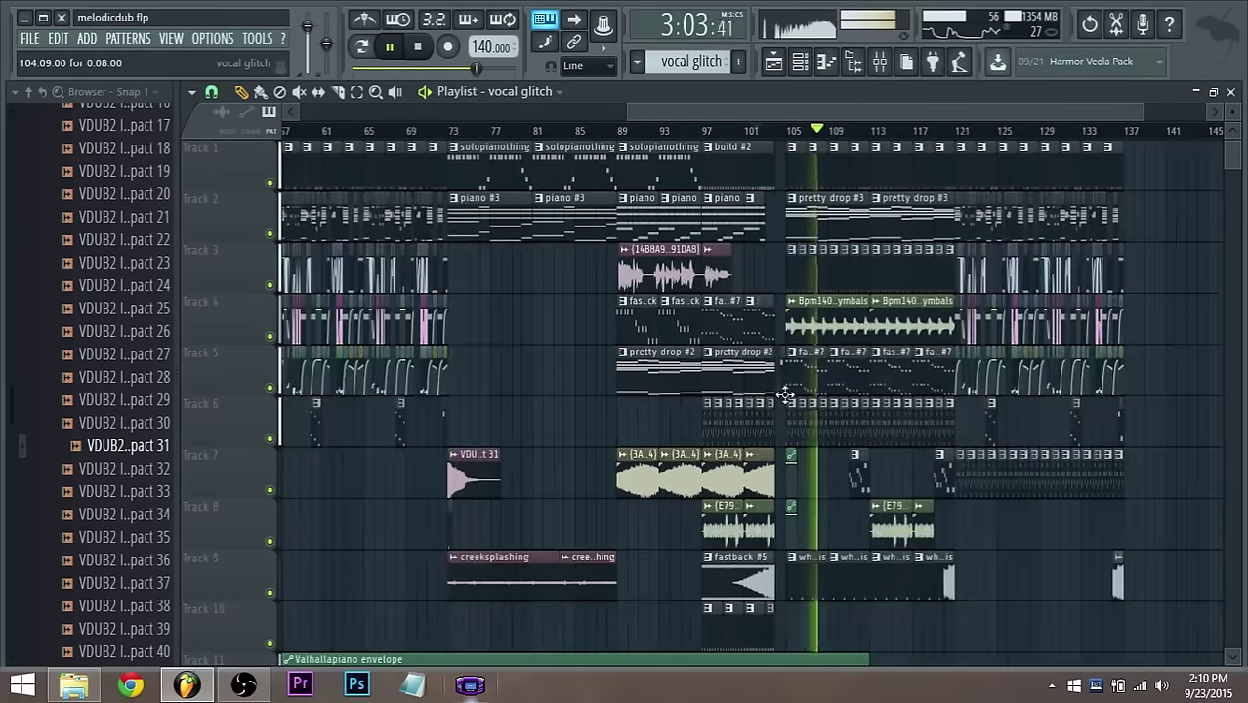
pyautogui.scroll(3, 925, 427)
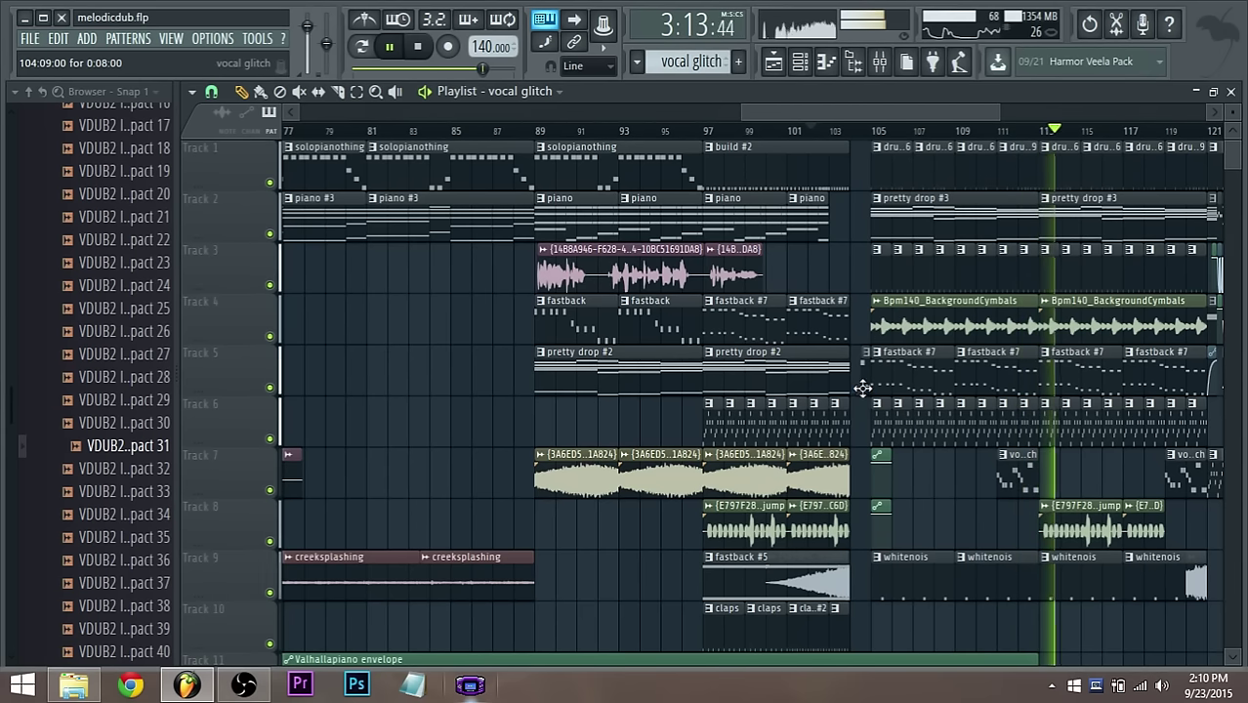
pyautogui.press('space')
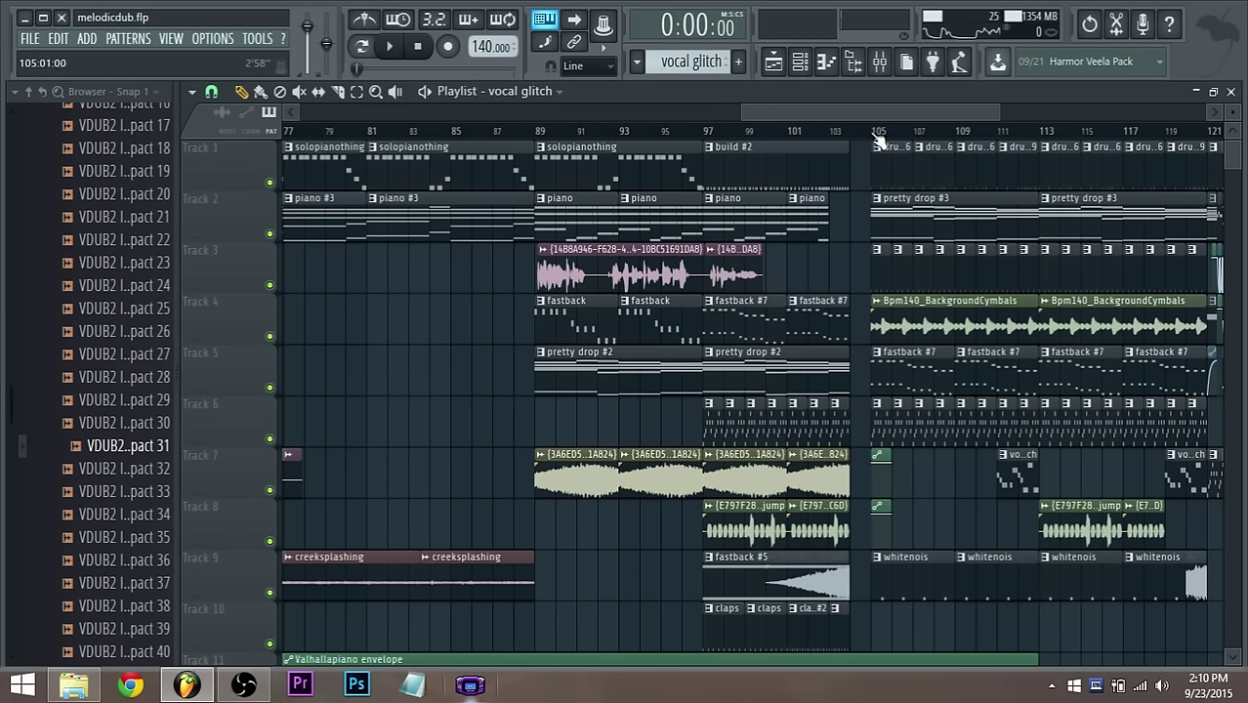
# Play the transition into bar 105 again from bar 103 and examine the surrounding arrangement
pyautogui.press('space')
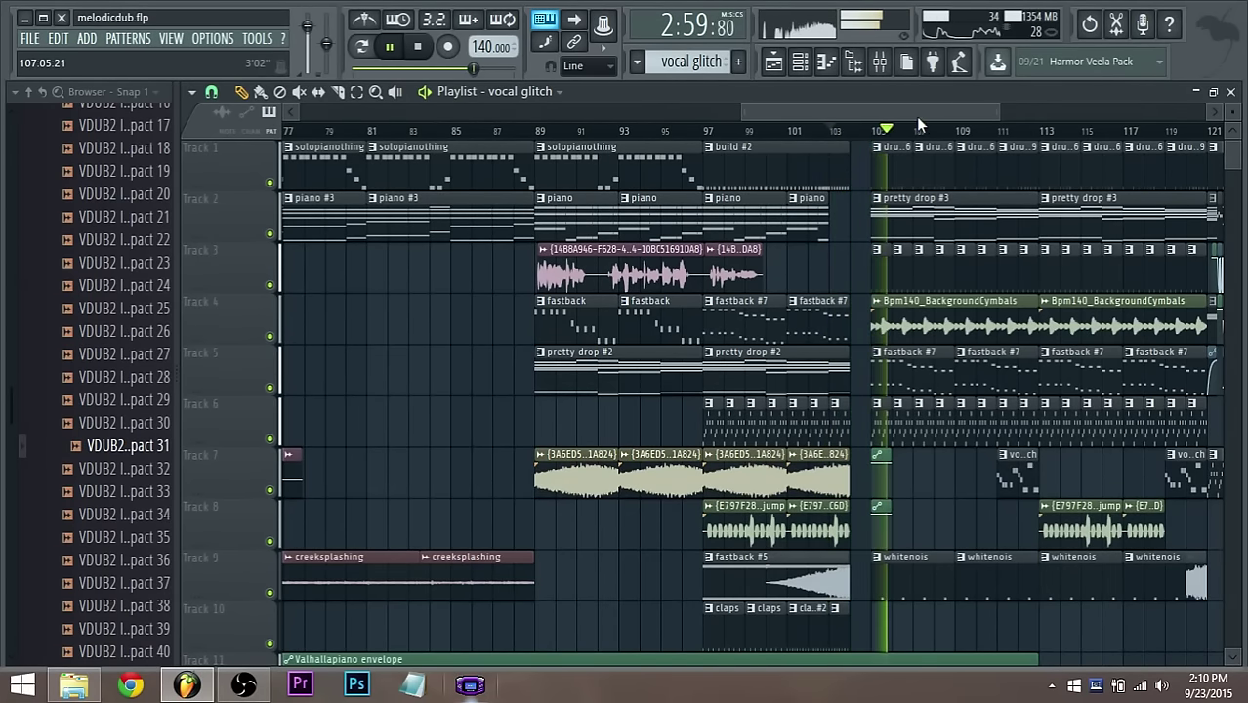
pyautogui.moveTo(916, 116); pyautogui.dragTo(949, 116)
pyautogui.press('space')
pyautogui.scroll(-2, 650, 571)
pyautogui.scroll(-1, 649, 571)
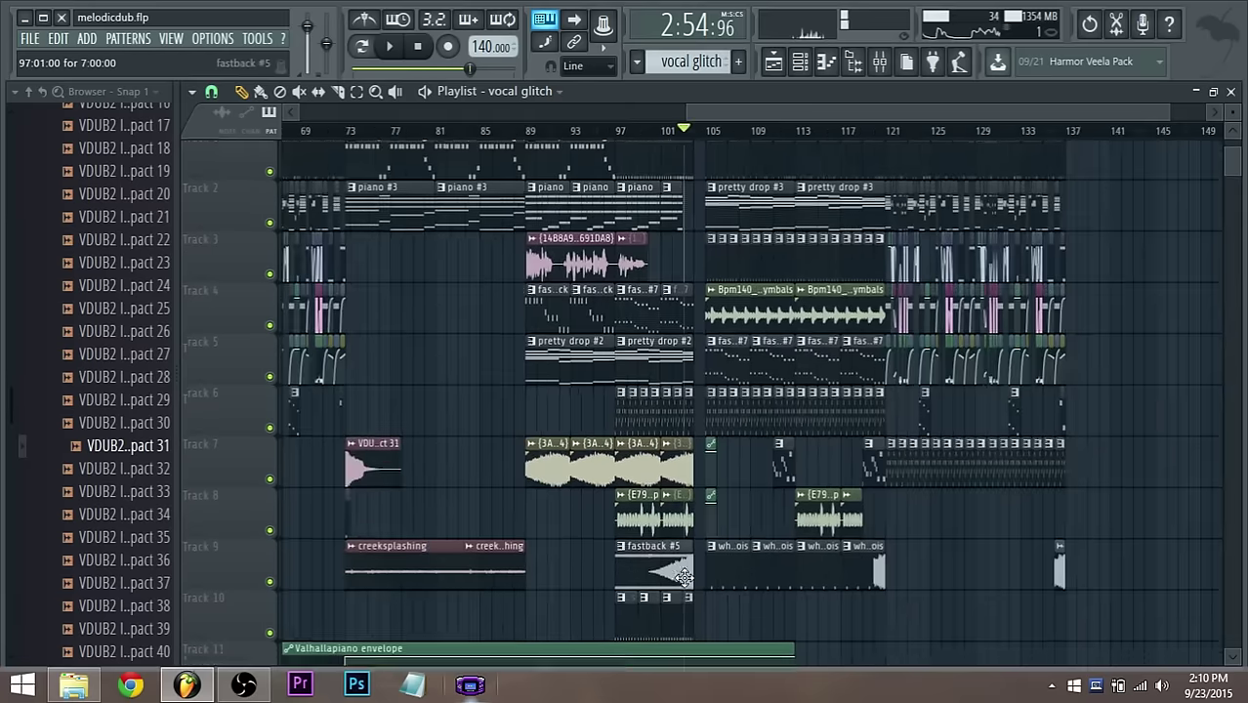
# Open the whitenois pattern from Track 9 and clone its 3x Osc channel
pyautogui.scroll(4, 723, 540)
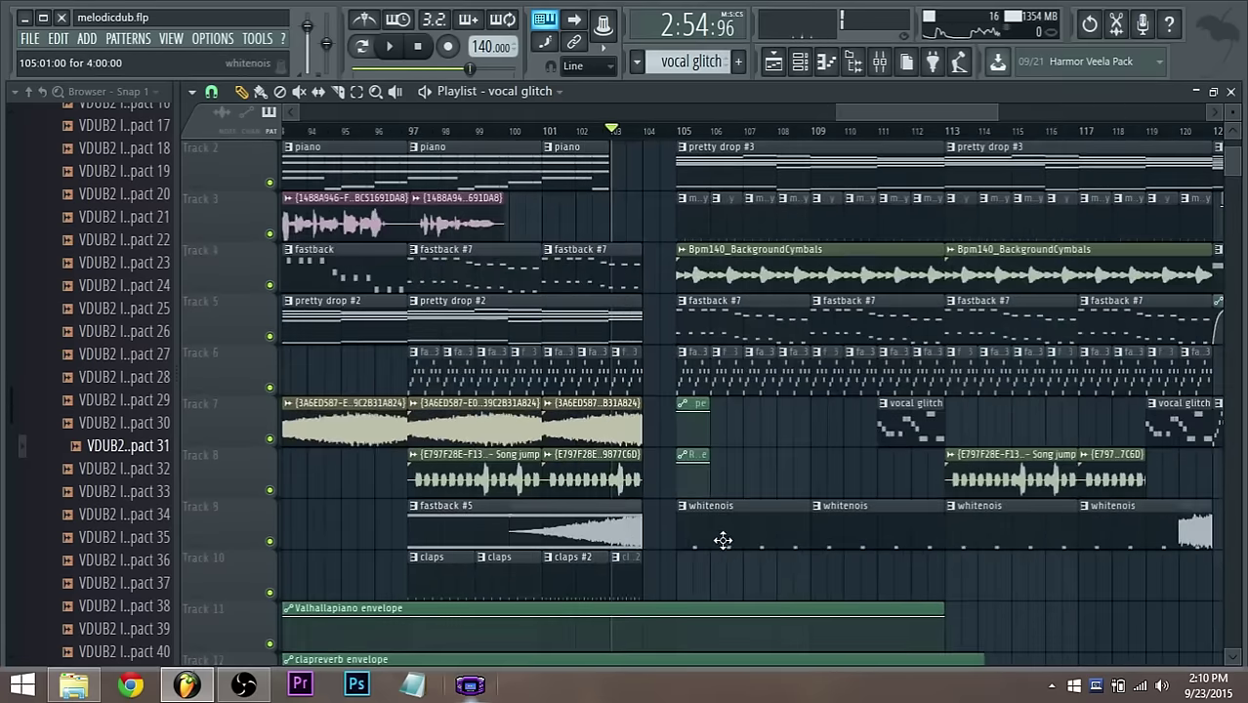
pyautogui.click(811, 66)
pyautogui.click(811, 67)
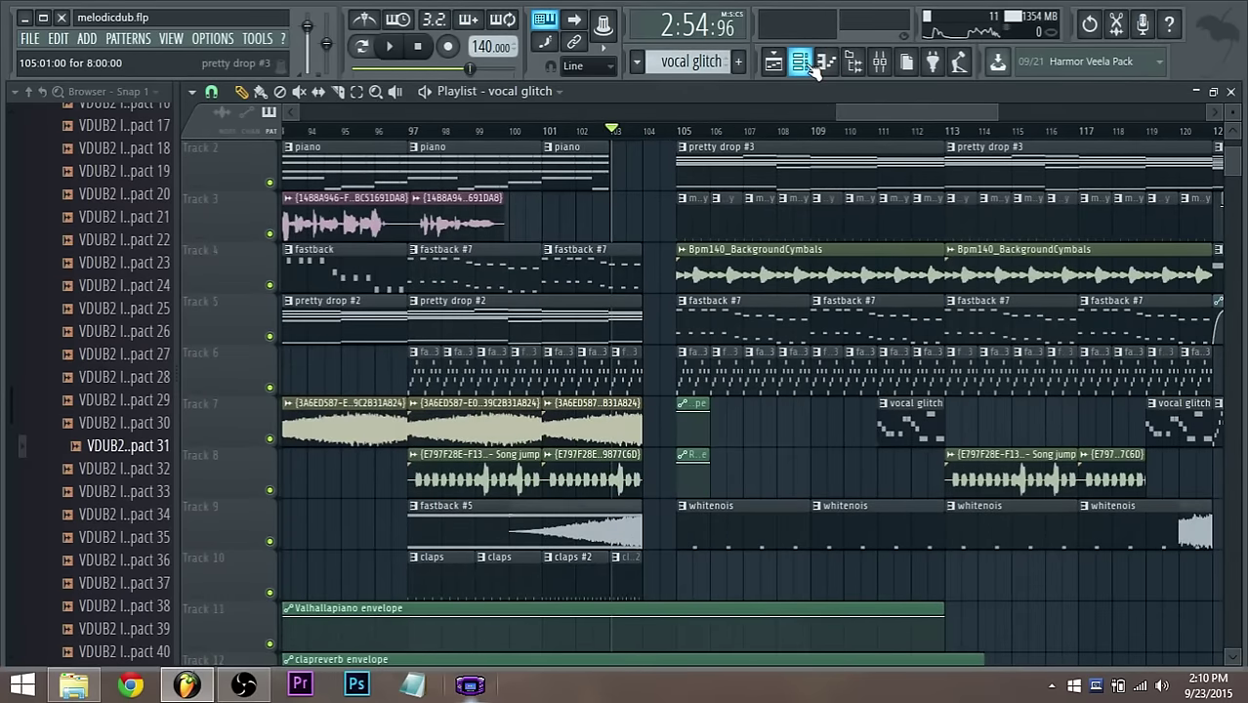
pyautogui.doubleClick(723, 519)
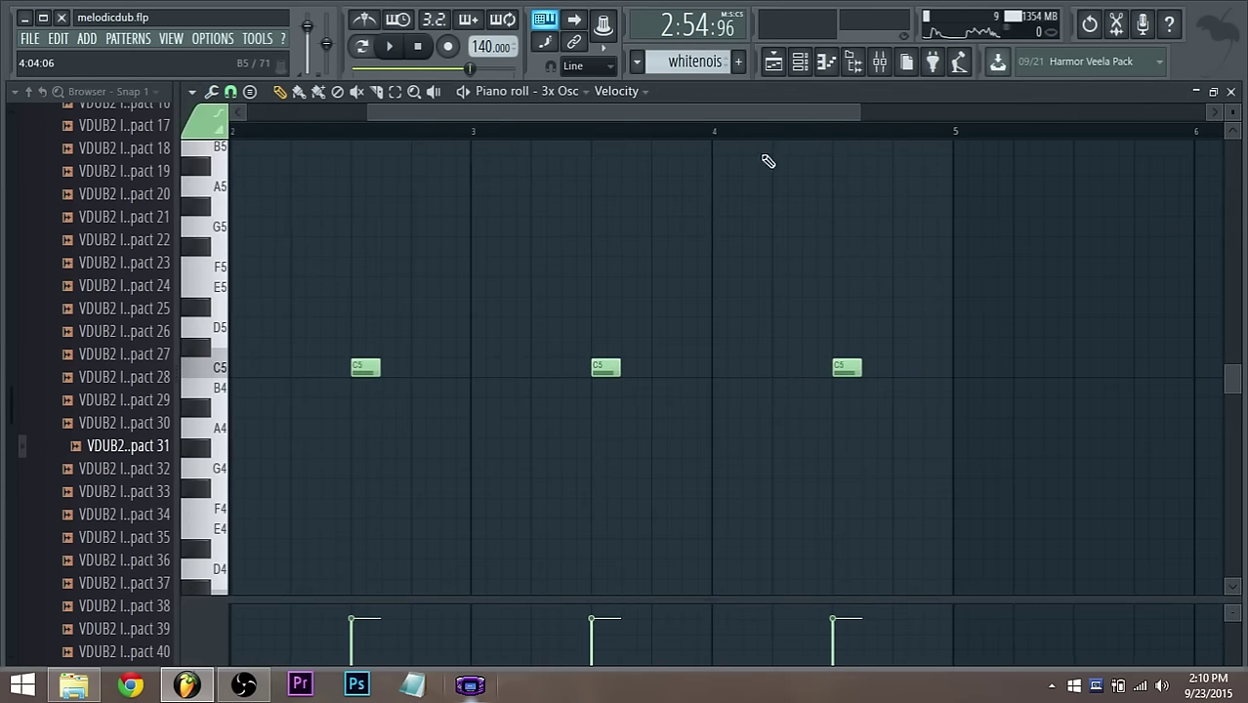
pyautogui.click(800, 61)
pyautogui.scroll(-6, 430, 517)
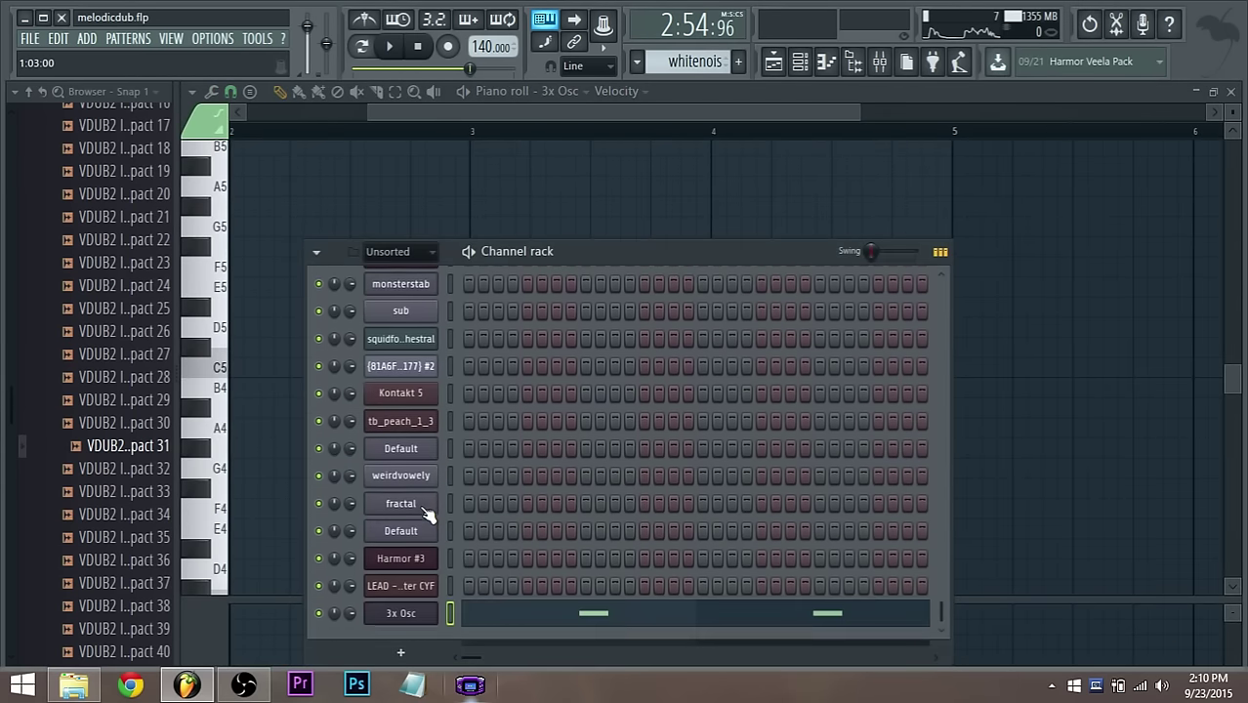
pyautogui.rightClick(415, 617)
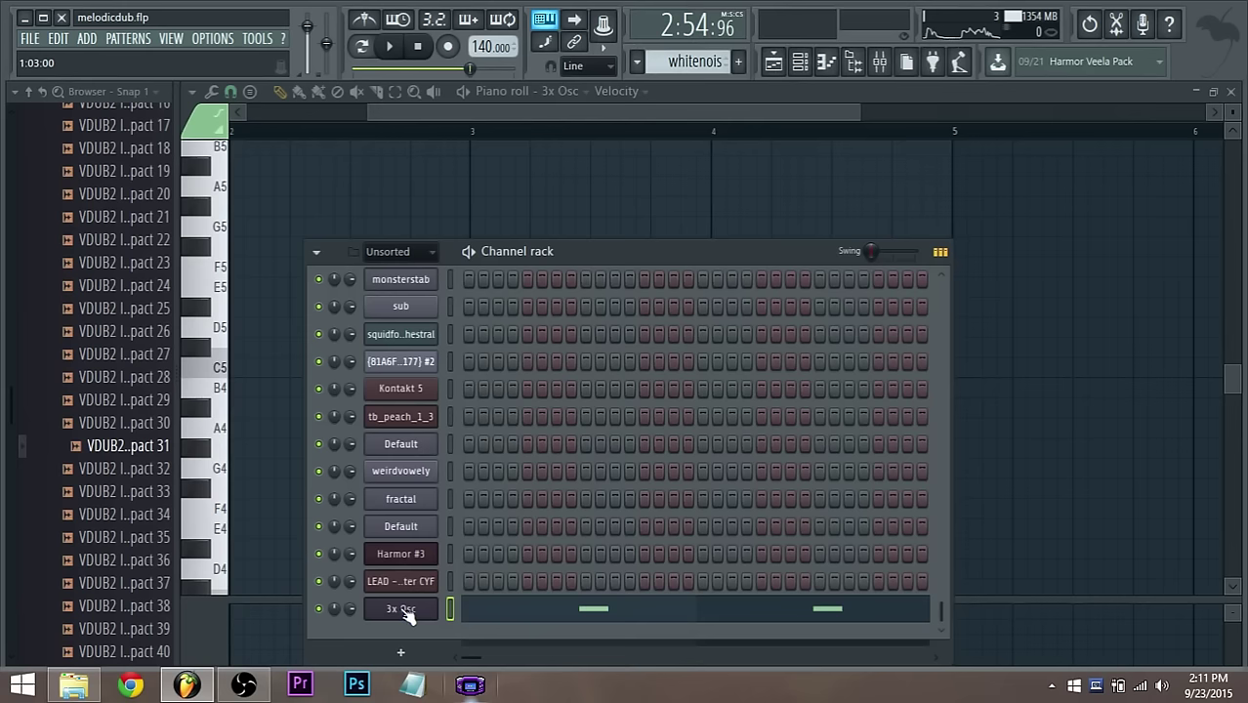
pyautogui.rightClick(400, 608)
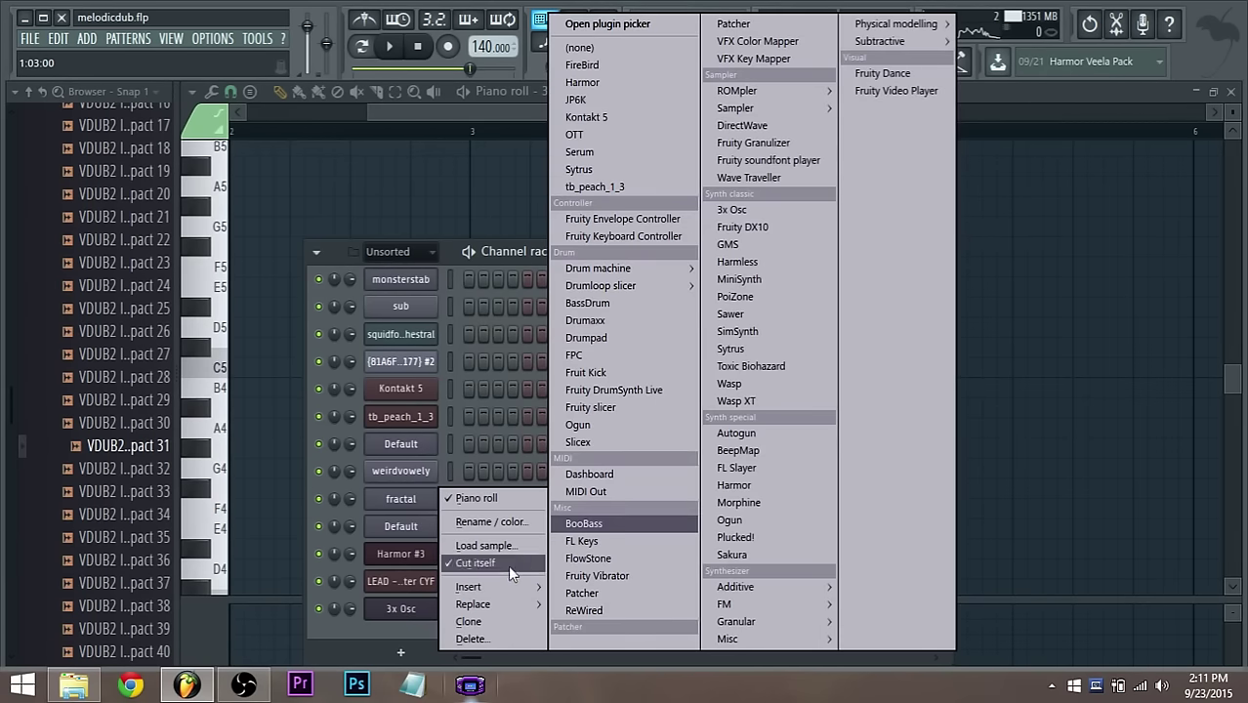
pyautogui.click(420, 620)
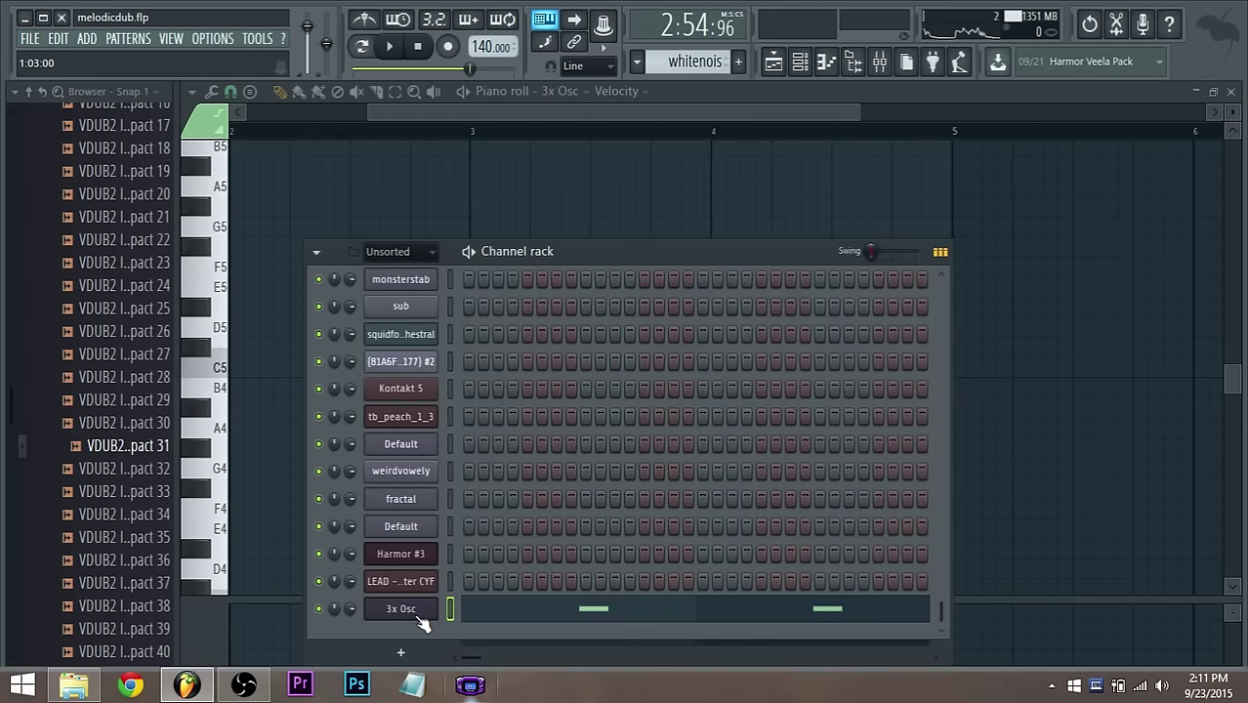
pyautogui.rightClick(416, 615)
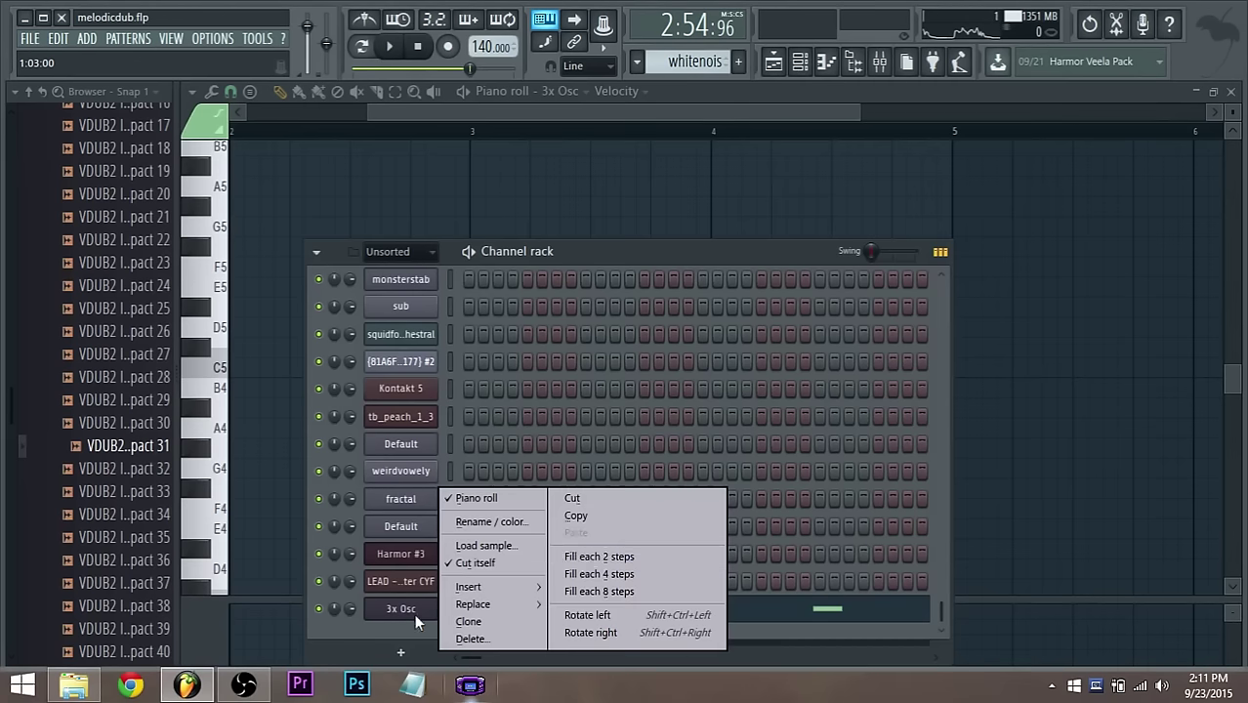
pyautogui.click(479, 621)
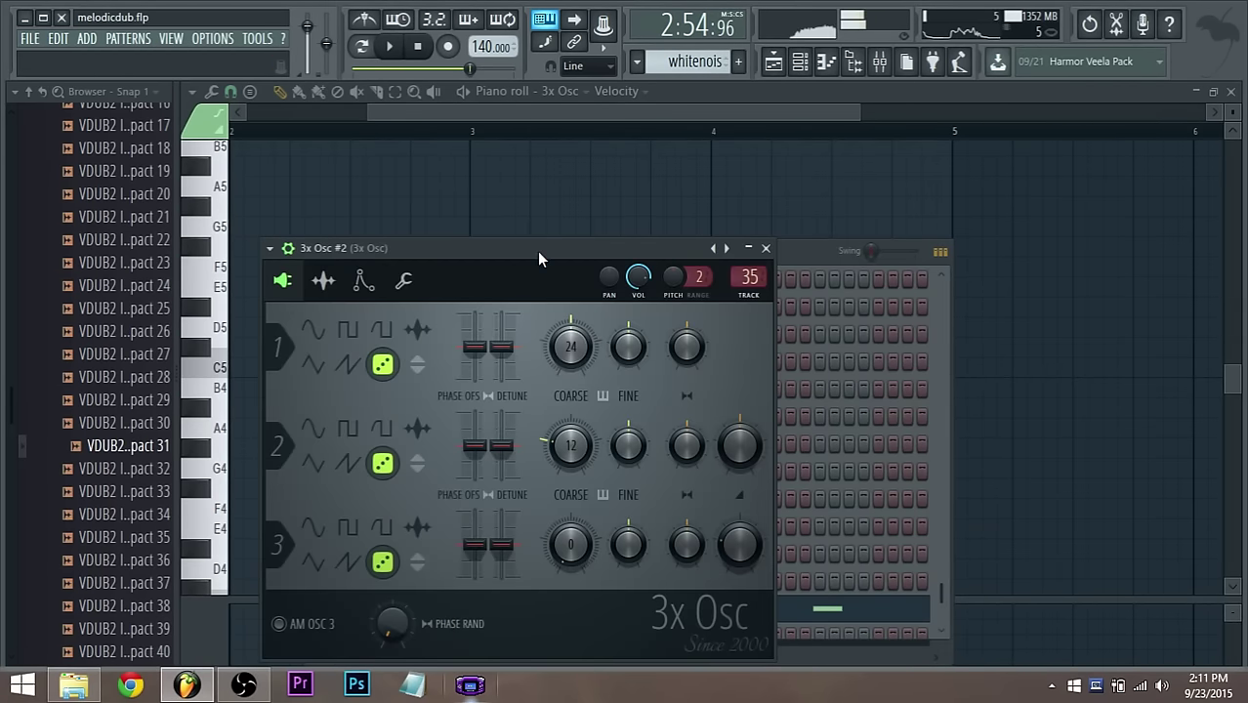
# Check the volume envelope of 3x Osc #2, route the channel to mixer track 38 and audition it
pyautogui.click(367, 282)
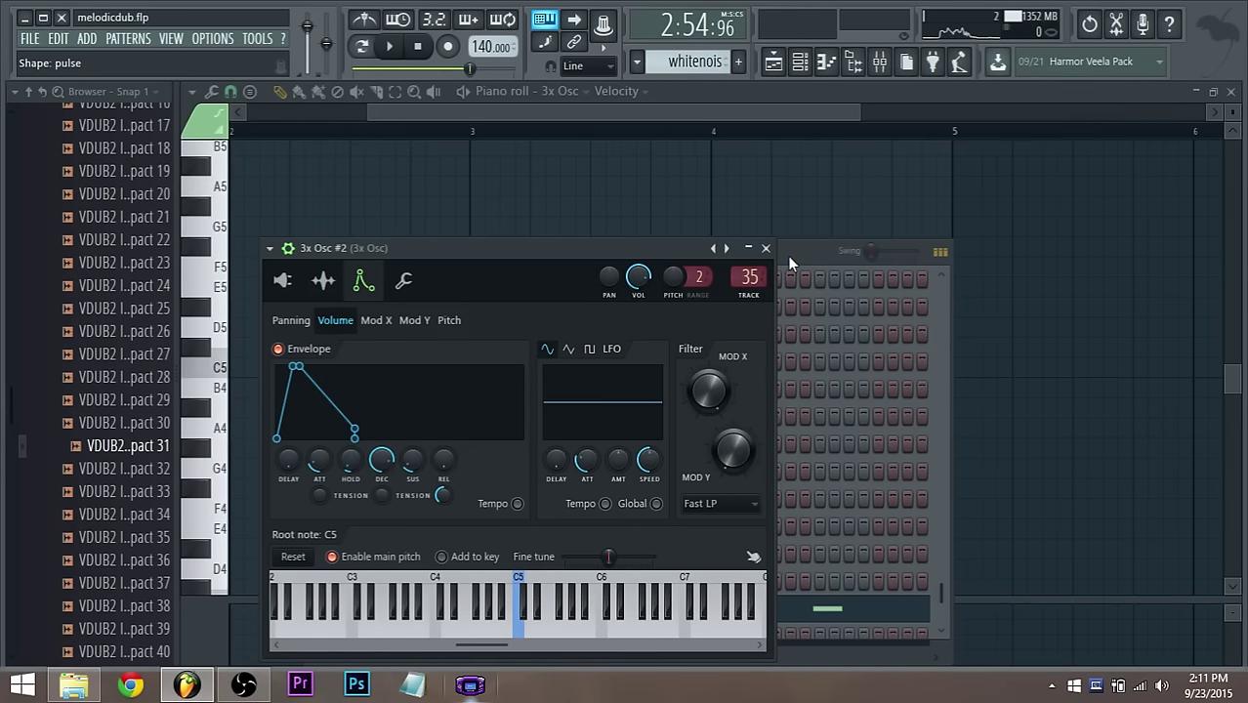
pyautogui.click(880, 67)
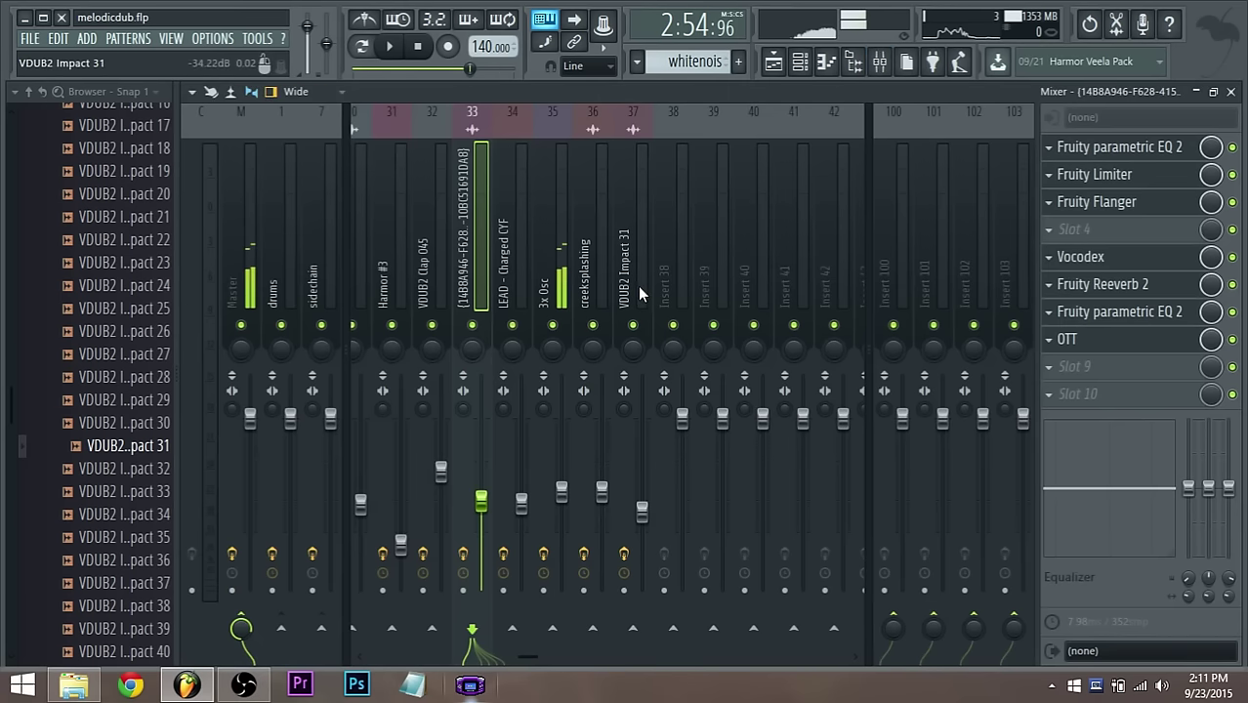
pyautogui.click(670, 285)
pyautogui.rightClick(674, 285)
pyautogui.moveTo(832, 218)
pyautogui.click(886, 217)
pyautogui.press('m')
pyautogui.press('m')
pyautogui.press('m')
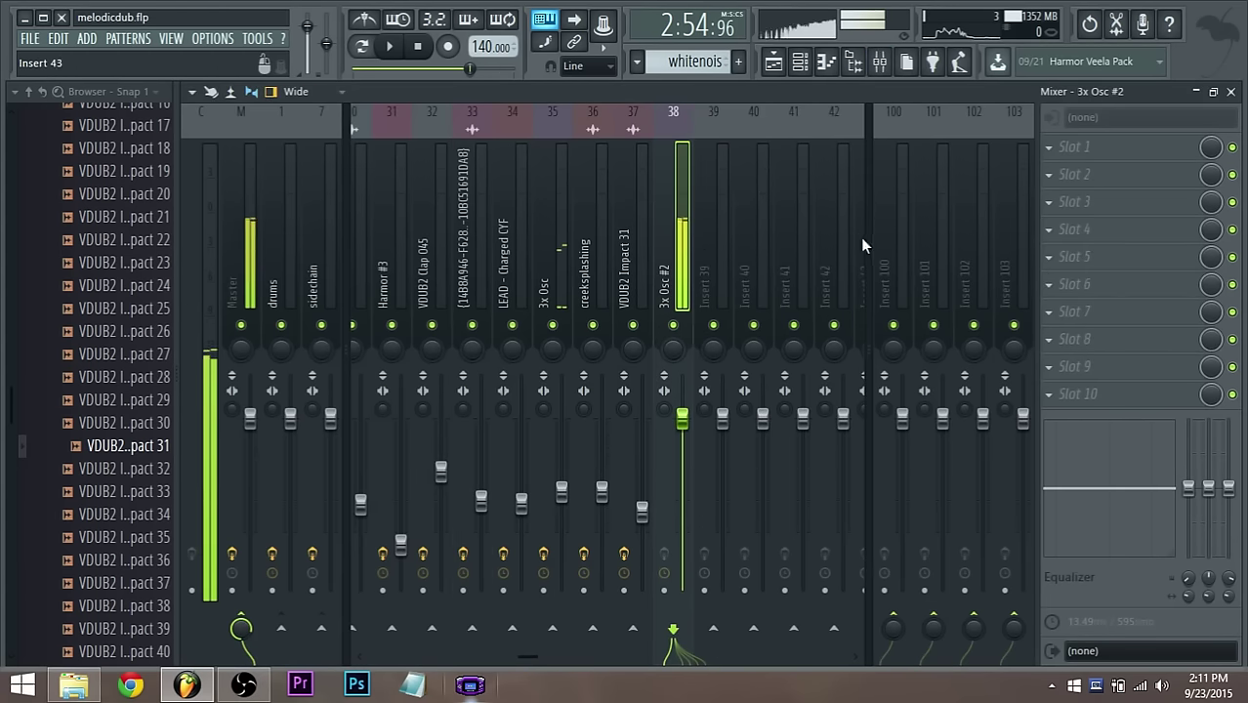
# Add Fruity parametric EQ 2 to mixer track 38, cutting bands 1 to 3, 5 and 7 and shifting band 6 into the treble
pyautogui.click(1054, 173)
pyautogui.click(897, 185)
pyautogui.press('m')
pyautogui.press('m')
pyautogui.press('m')
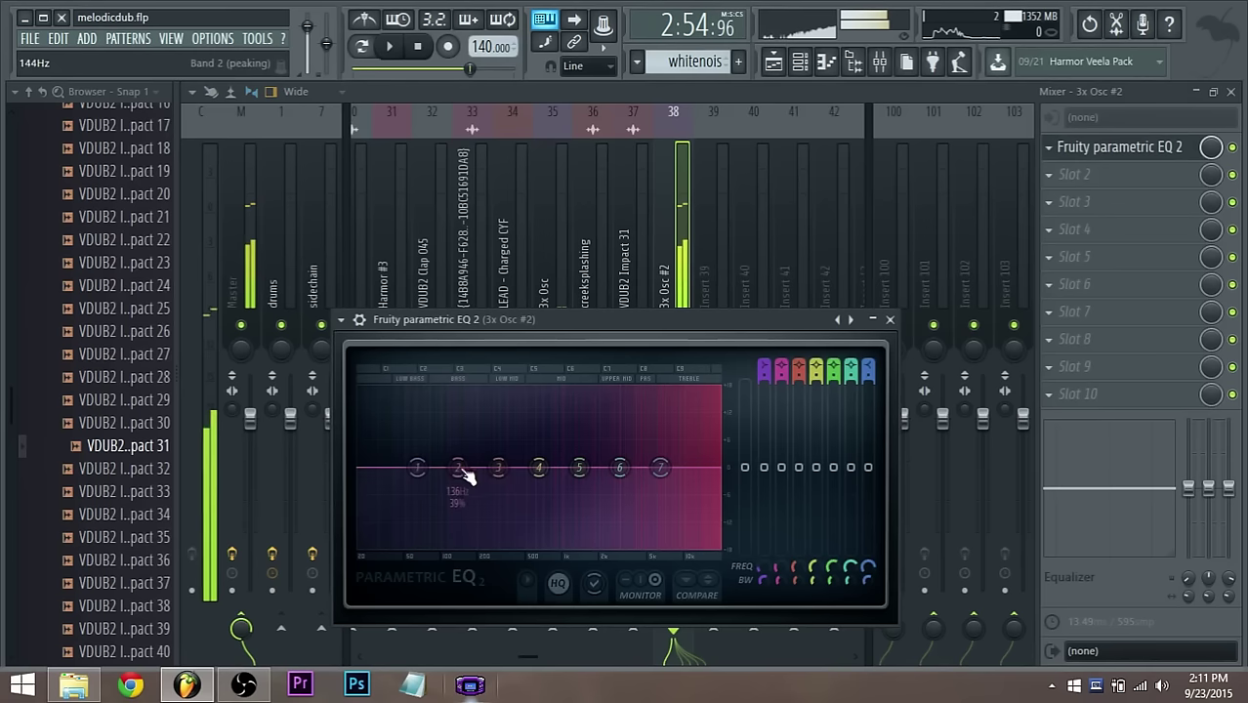
pyautogui.moveTo(418, 468); pyautogui.dragTo(453, 530)
pyautogui.moveTo(458, 468); pyautogui.dragTo(472, 539)
pyautogui.moveTo(498, 468); pyautogui.dragTo(512, 497)
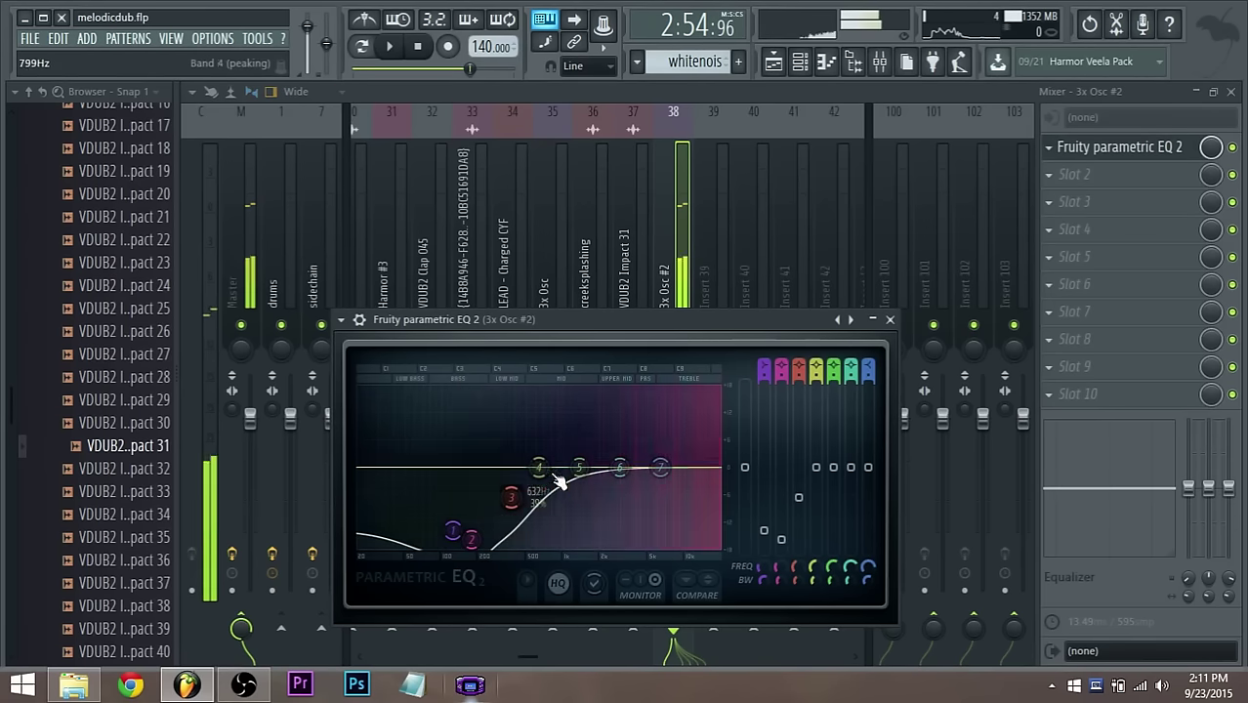
pyautogui.moveTo(661, 468); pyautogui.dragTo(713, 483)
pyautogui.moveTo(579, 468); pyautogui.dragTo(693, 460)
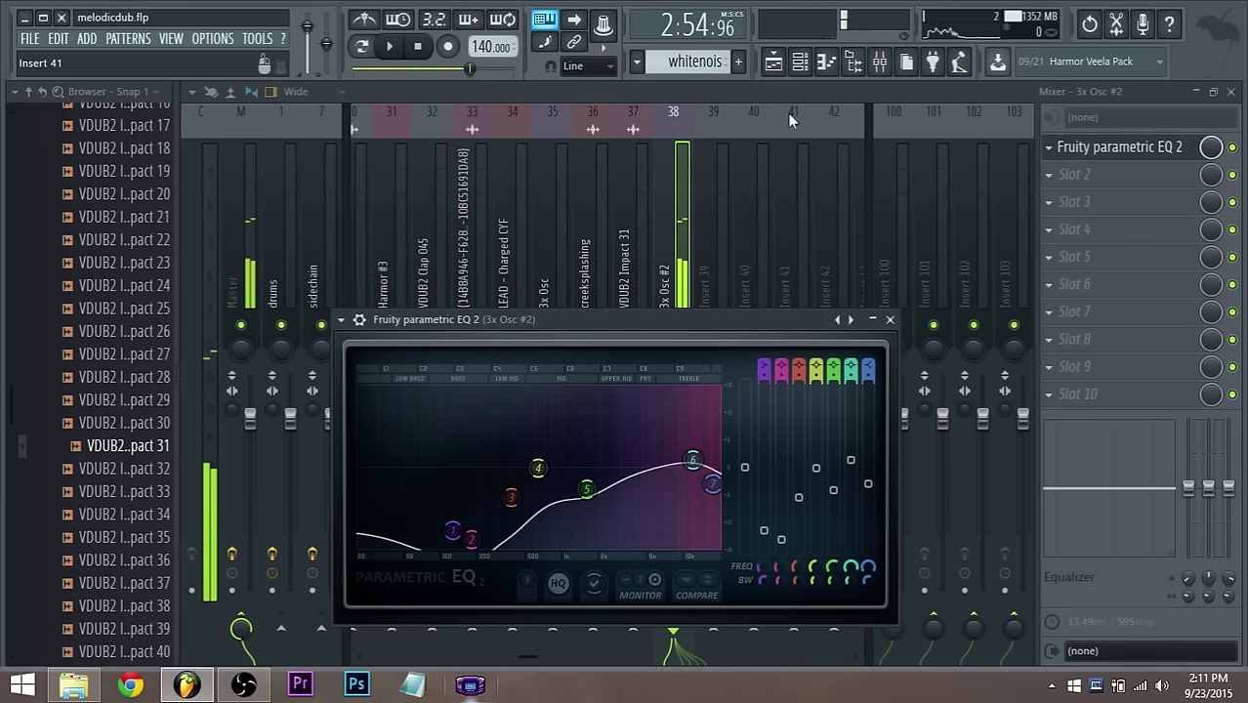
# Return to the playlist, remove the stray whitenois clip on Track 10 and create a new pattern named woosh
pyautogui.click(773, 61)
pyautogui.keyDown('ctrl'); pyautogui.scroll(5, 683, 489); pyautogui.keyUp('ctrl')
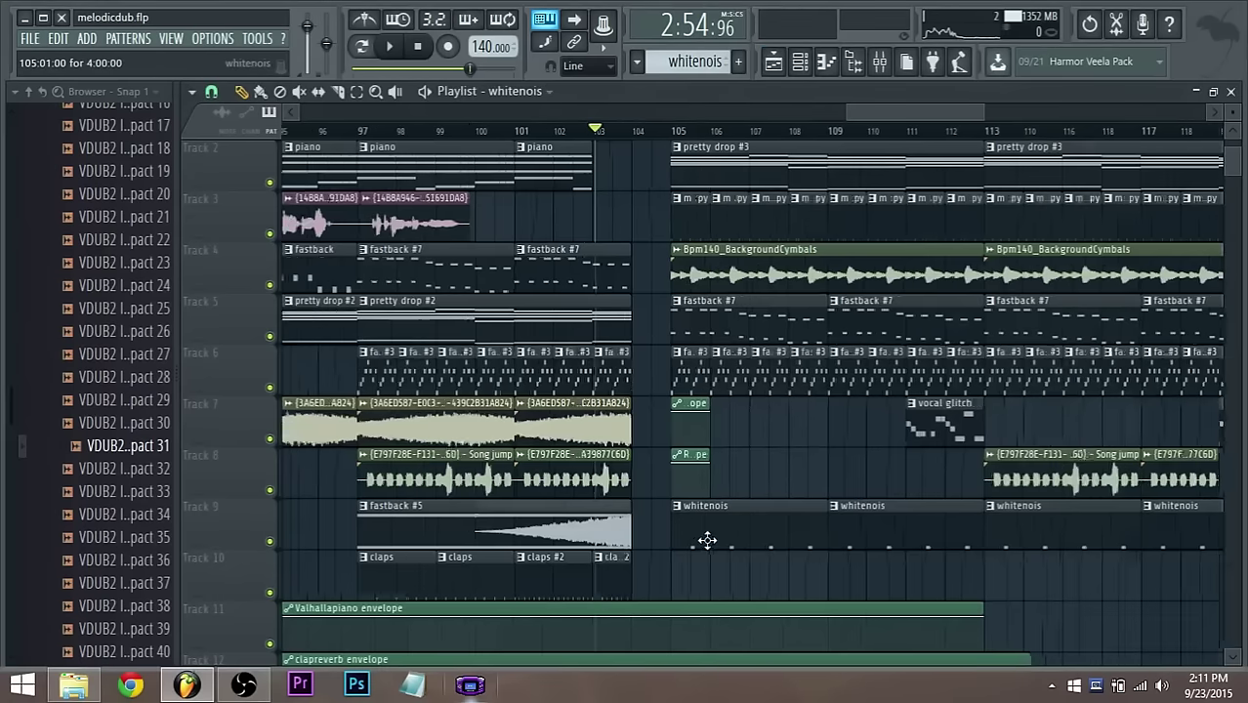
pyautogui.scroll(-3, 674, 547)
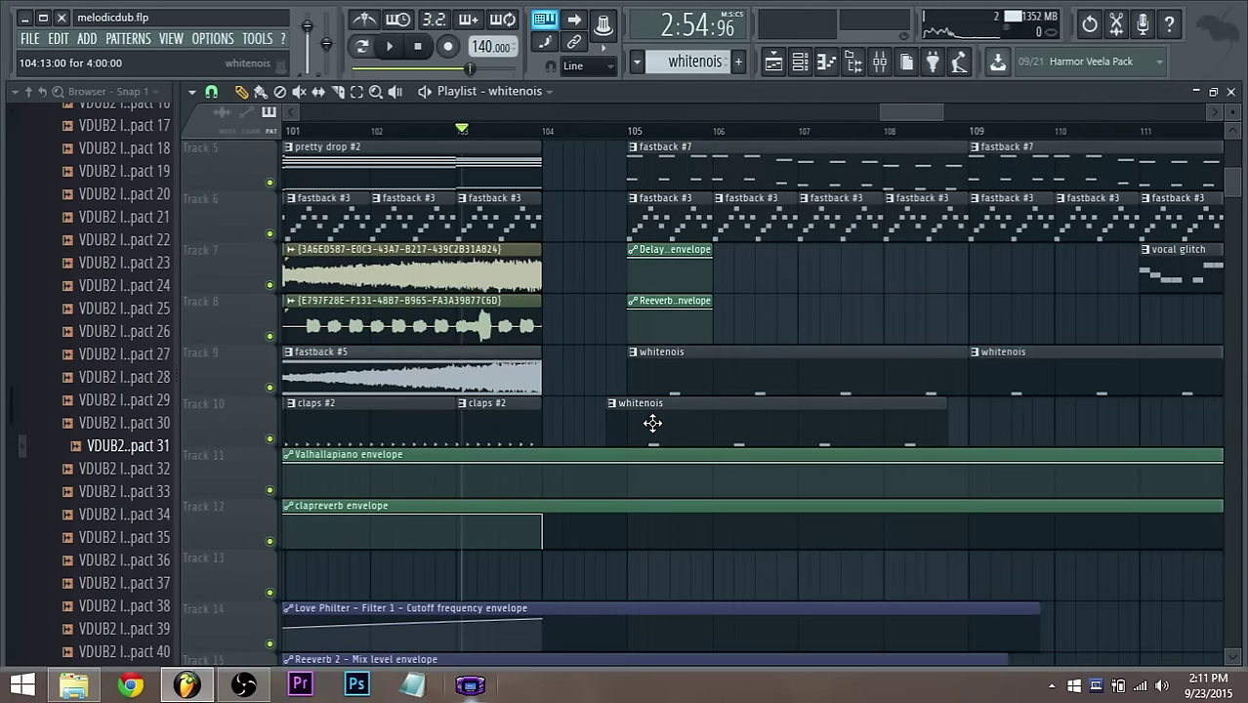
pyautogui.rightClick(724, 427)
pyautogui.click(714, 66)
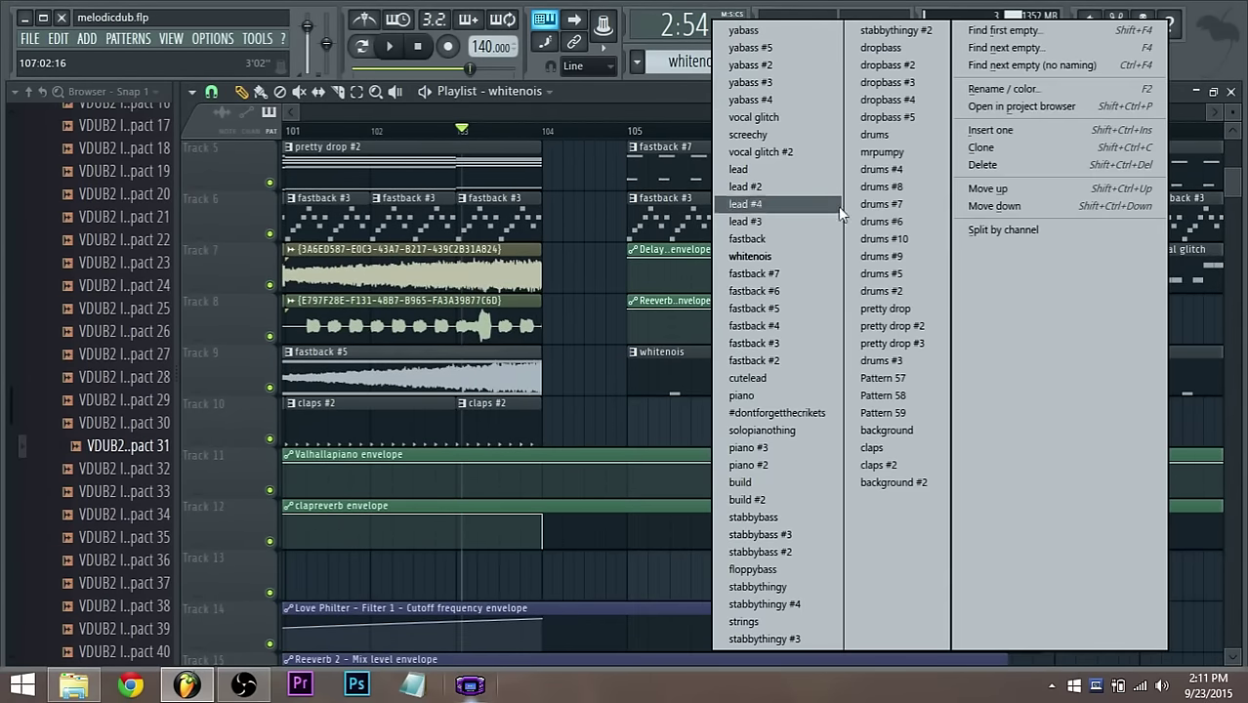
pyautogui.click(714, 63)
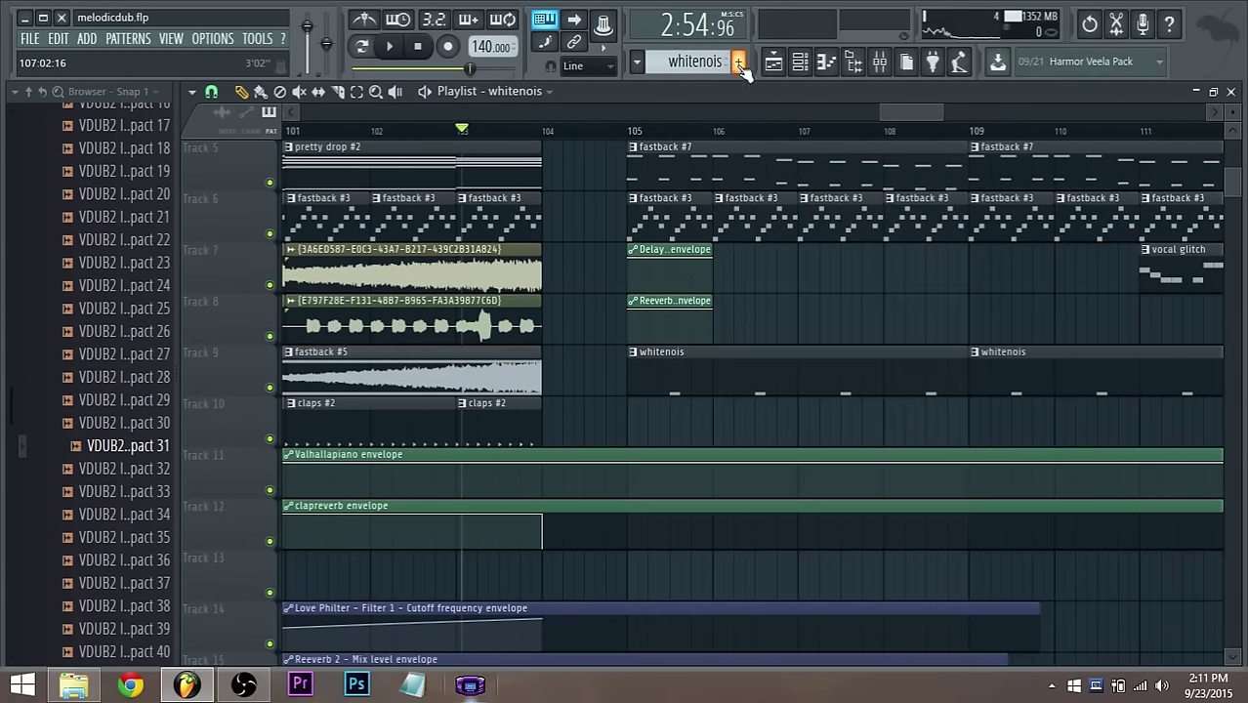
pyautogui.click(739, 62)
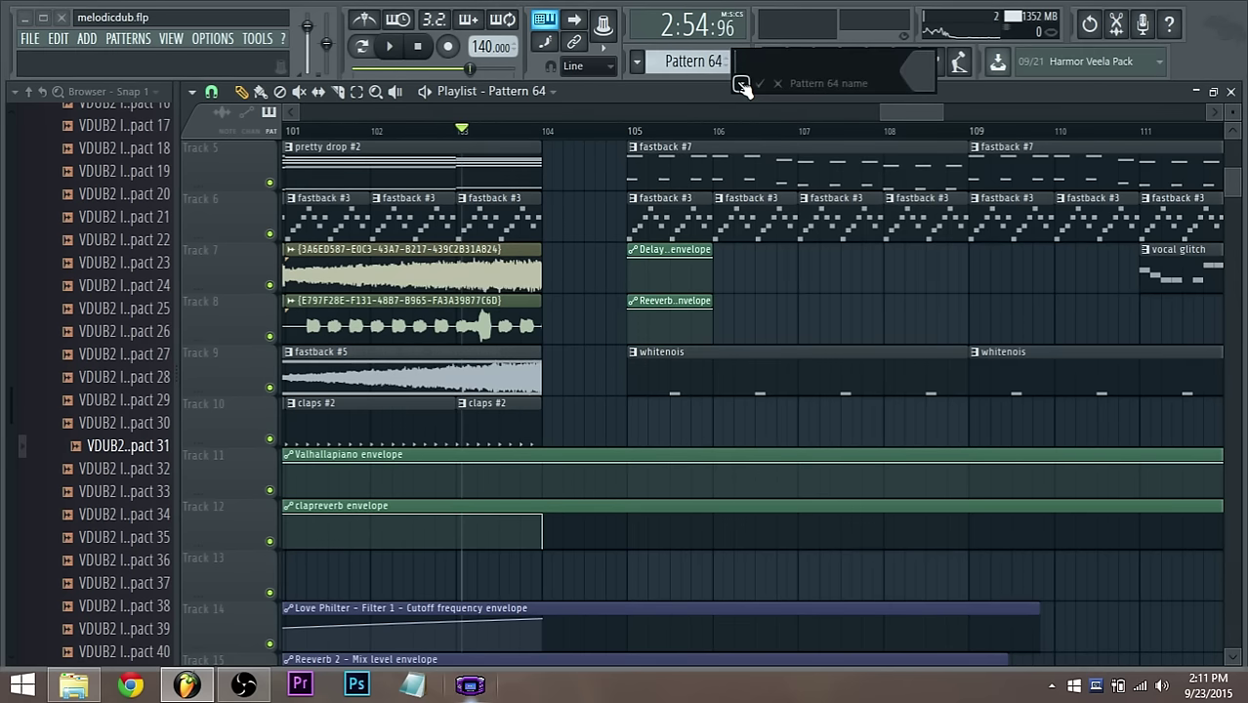
pyautogui.press('Return')
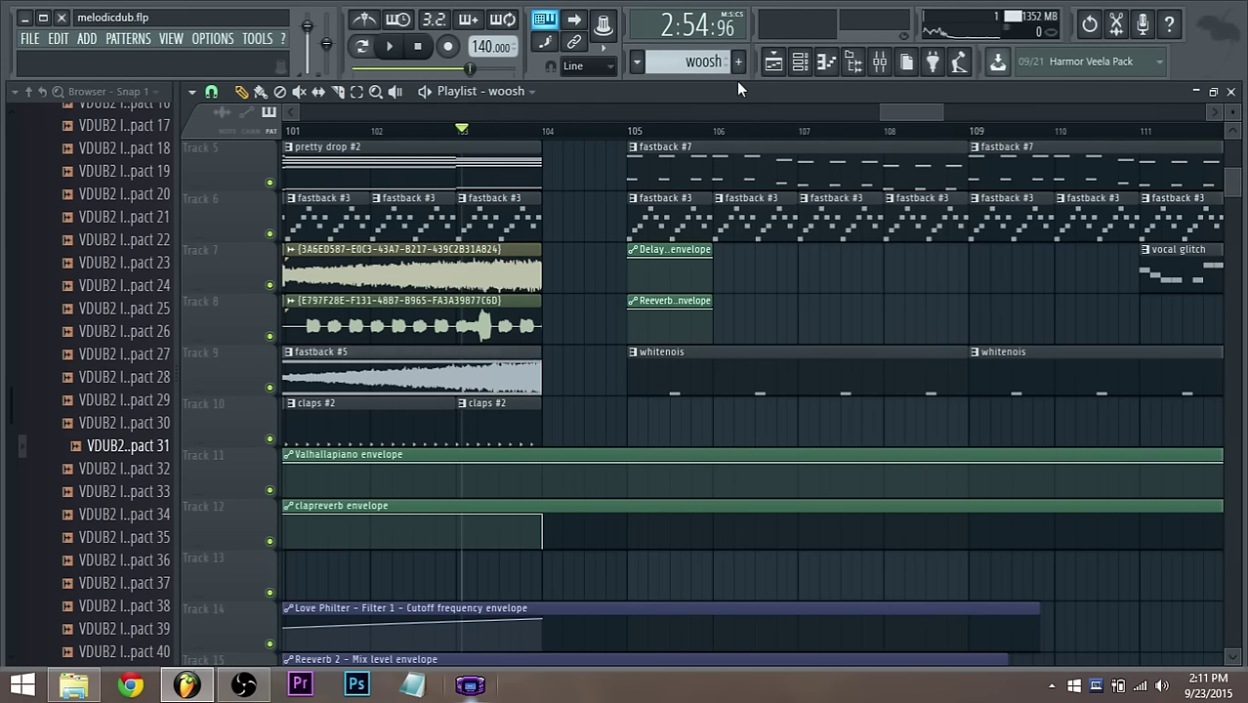
# Place a woosh clip on Track 10 at 104:13:00 and give 3x Osc #2 a note on its first step
pyautogui.click(619, 424)
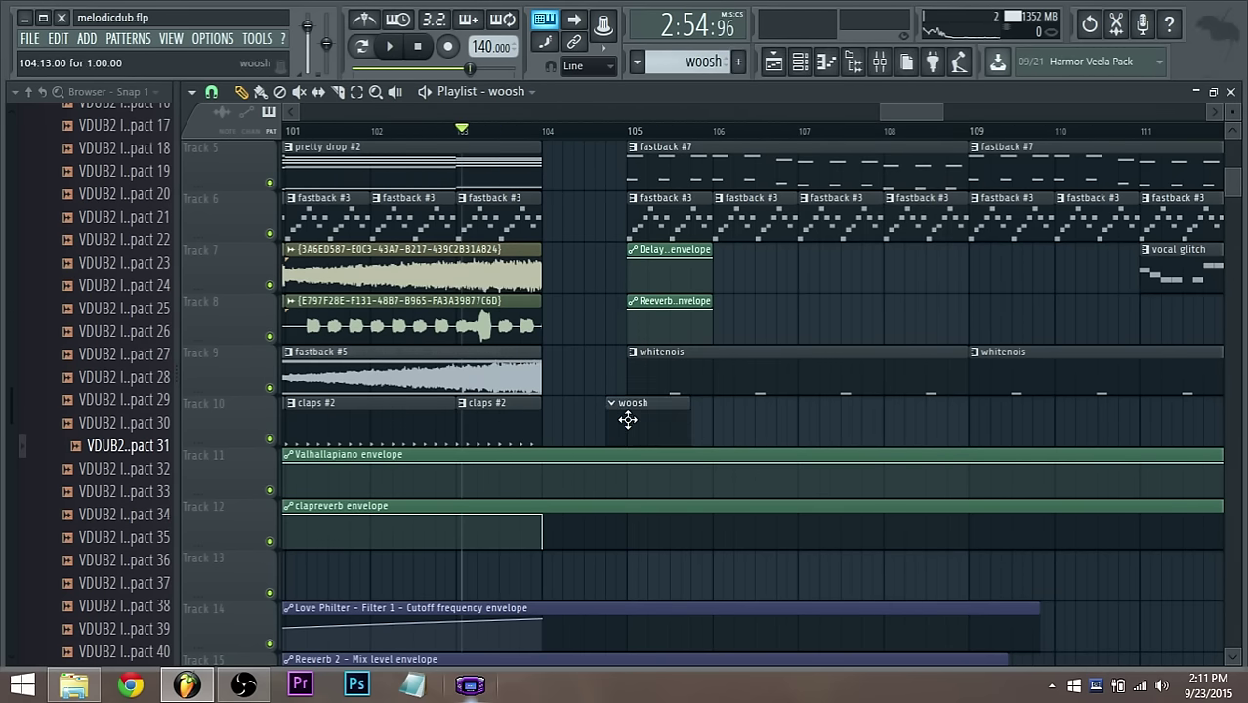
pyautogui.press('F6')
pyautogui.scroll(-2, 614, 418)
pyautogui.rightClick(419, 613)
pyautogui.click(455, 614)
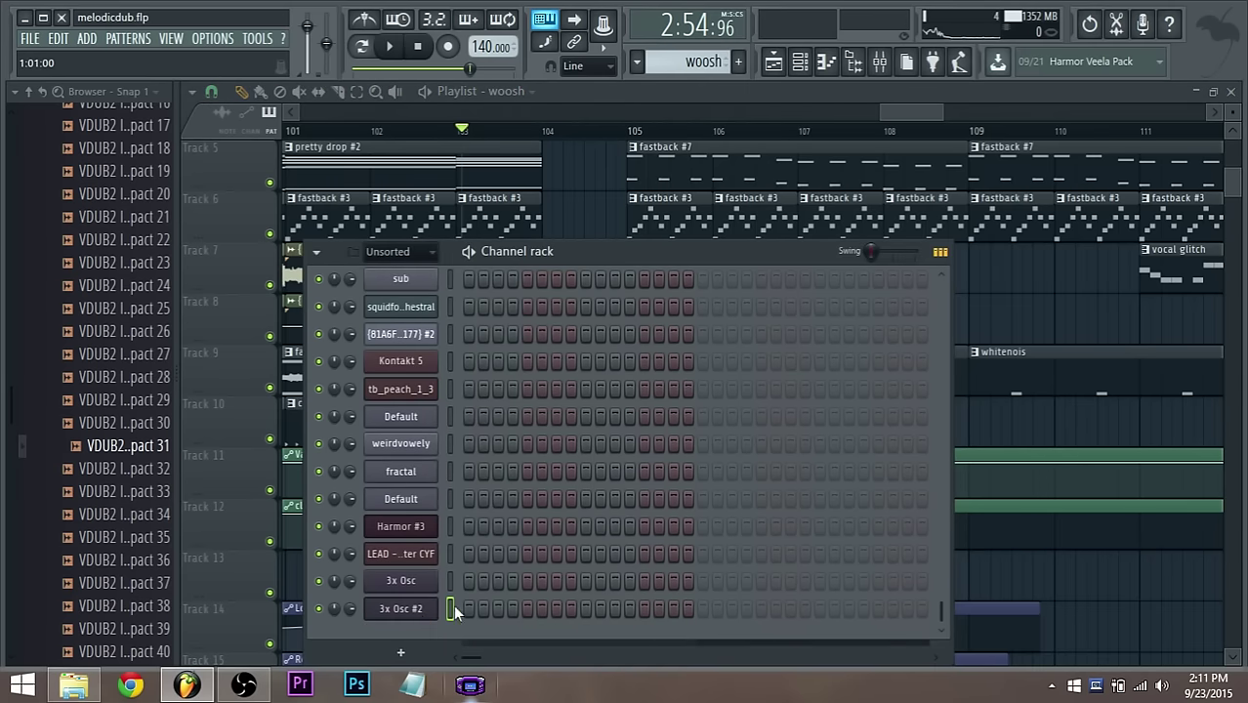
# Play the transition into bar 105 from just before bar 104 to hear the woosh clip in context
pyautogui.click(633, 113)
pyautogui.scroll(-7, 669, 224)
pyautogui.scroll(2, 1126, 357)
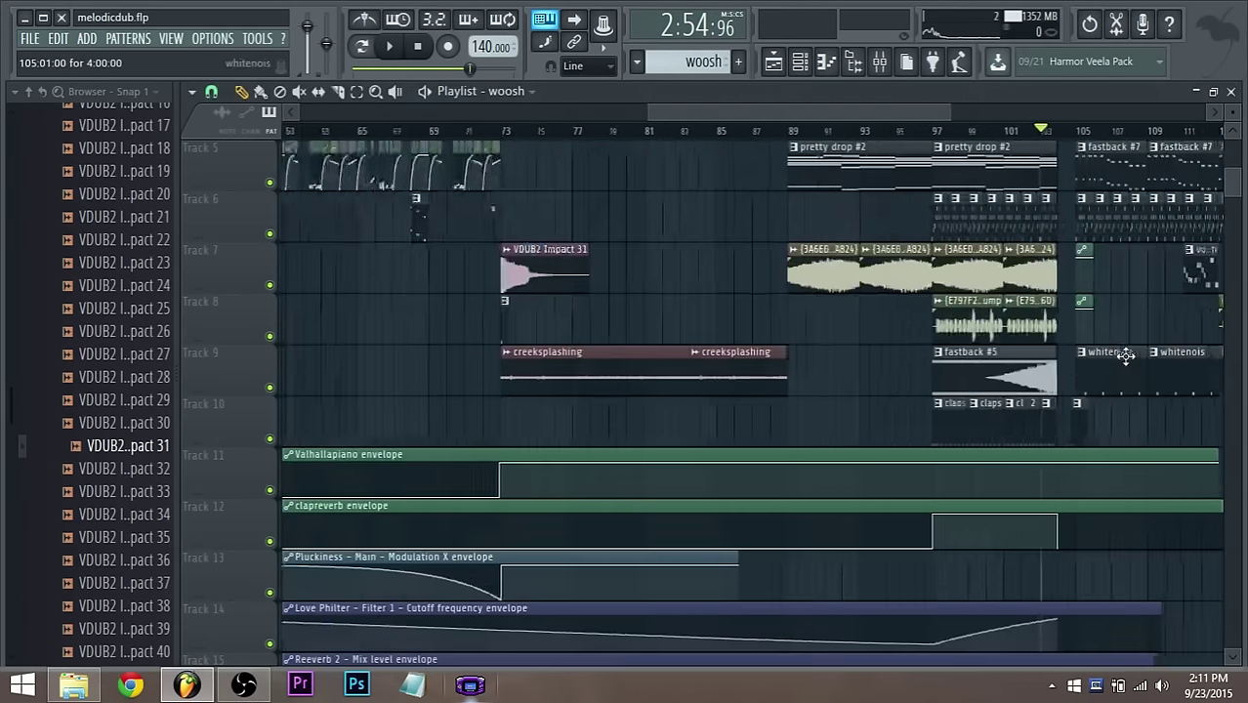
pyautogui.scroll(4, 1126, 356)
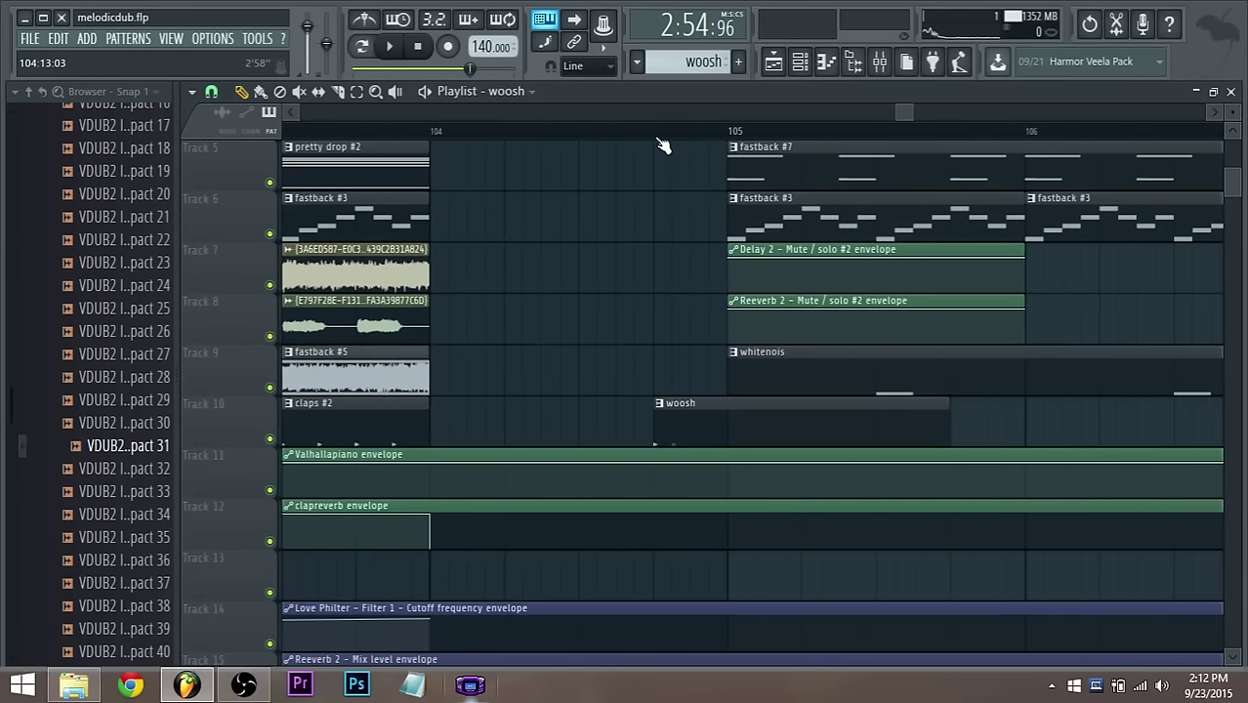
pyautogui.click(660, 138)
pyautogui.press('space')
pyautogui.press('space')
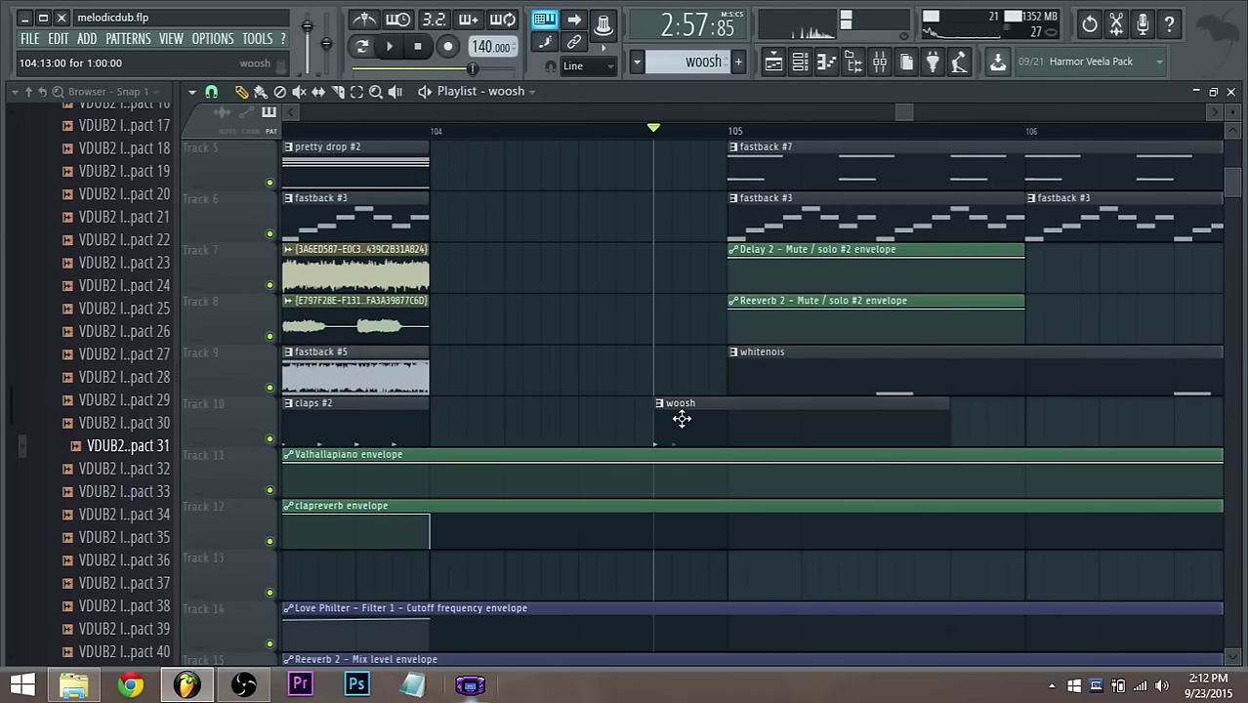
pyautogui.press('space')
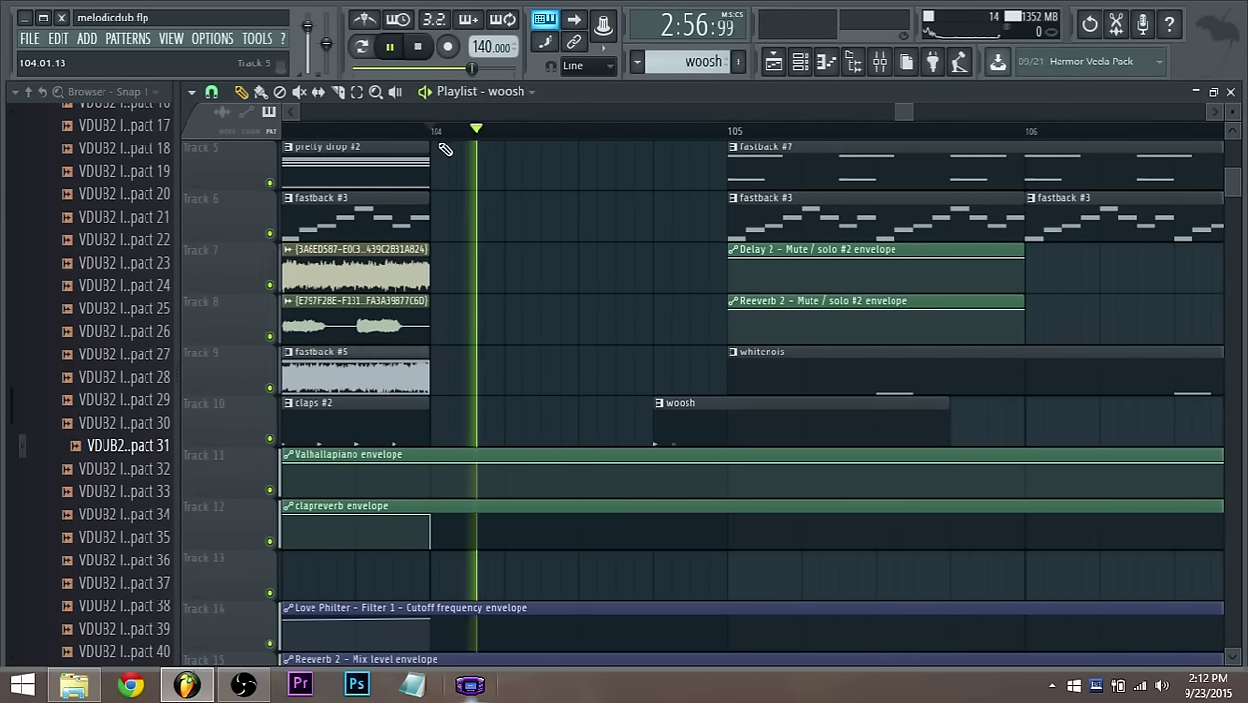
pyautogui.click(361, 135)
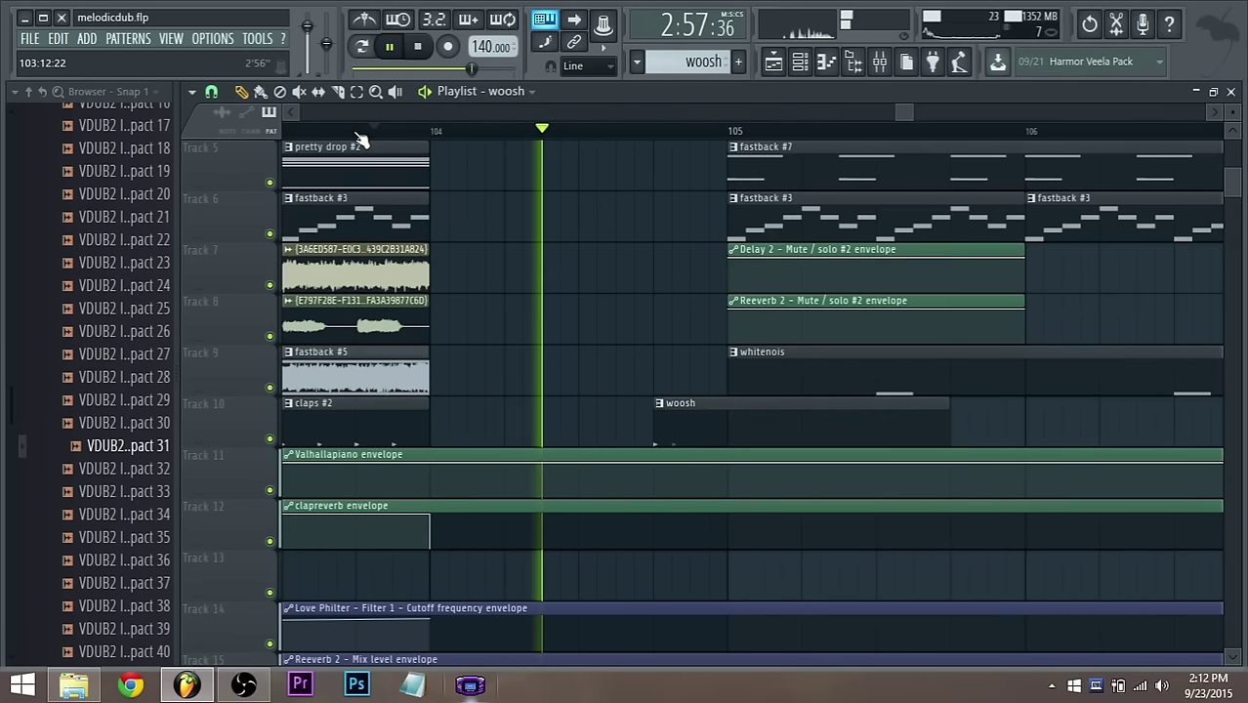
pyautogui.press('space')
# Shorten the decay and fine-tune the hold of the volume envelope on 3x Osc #2 while replaying the transition
pyautogui.doubleClick(725, 427)
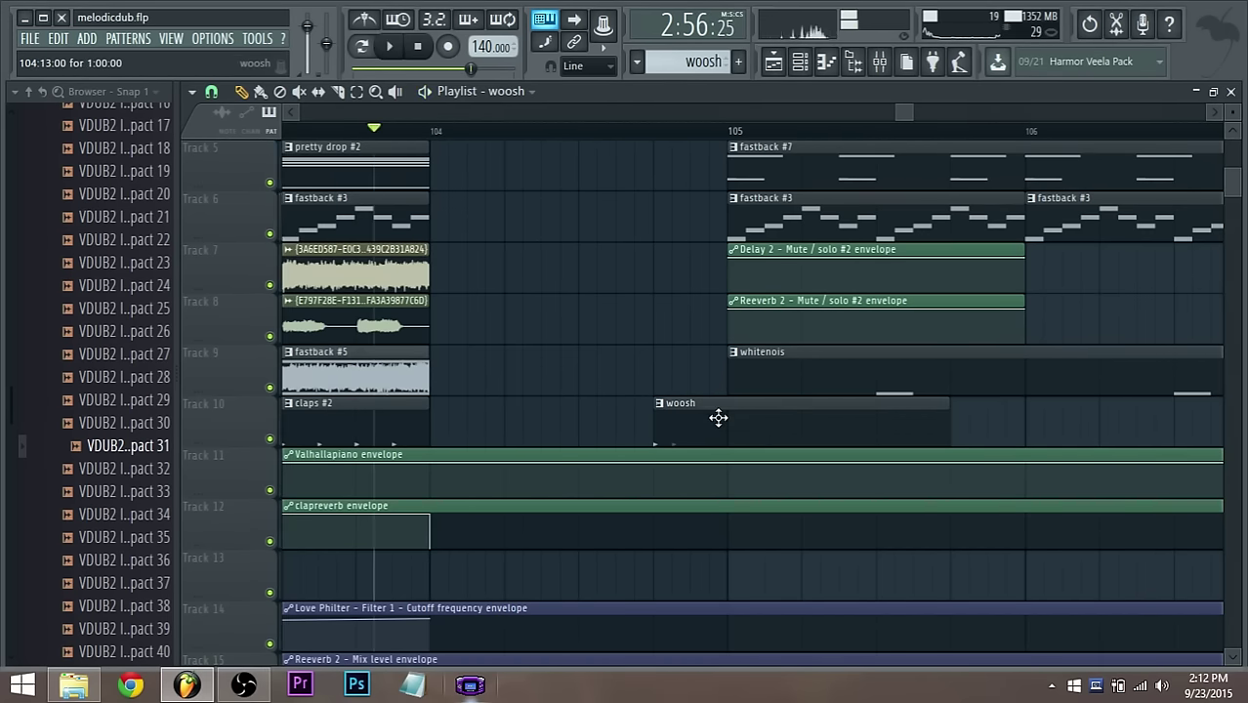
pyautogui.press('F6')
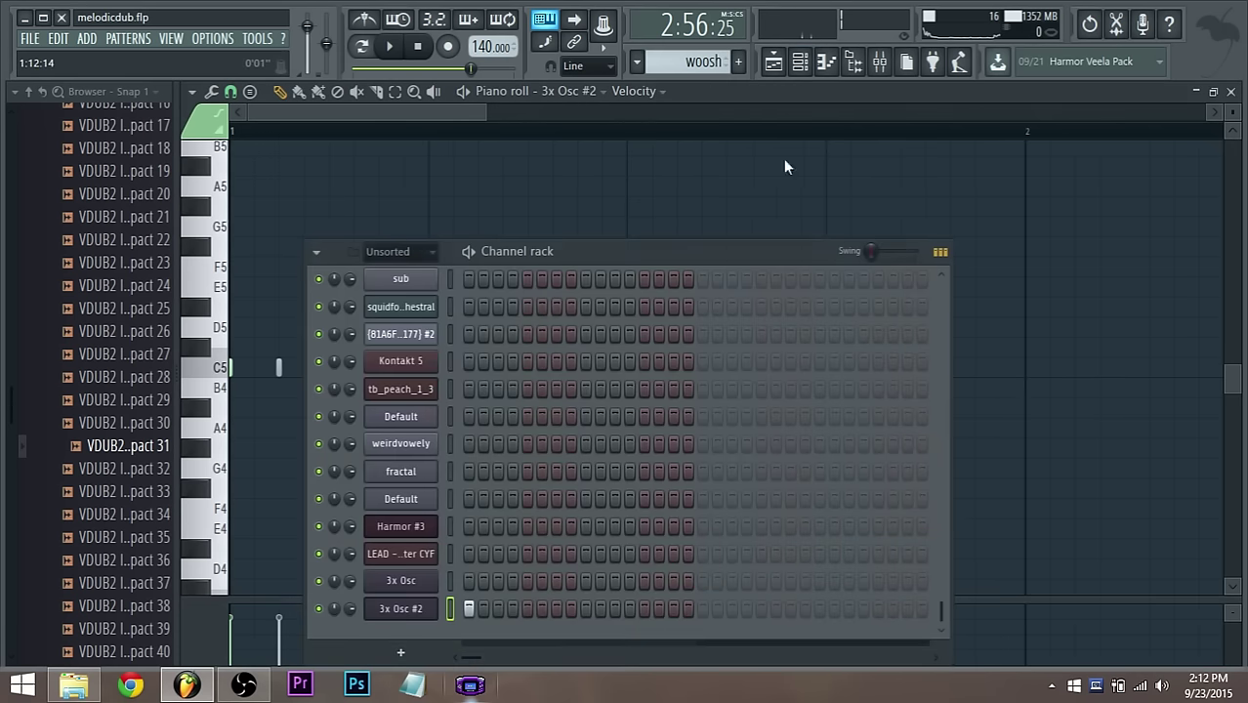
pyautogui.click(412, 608)
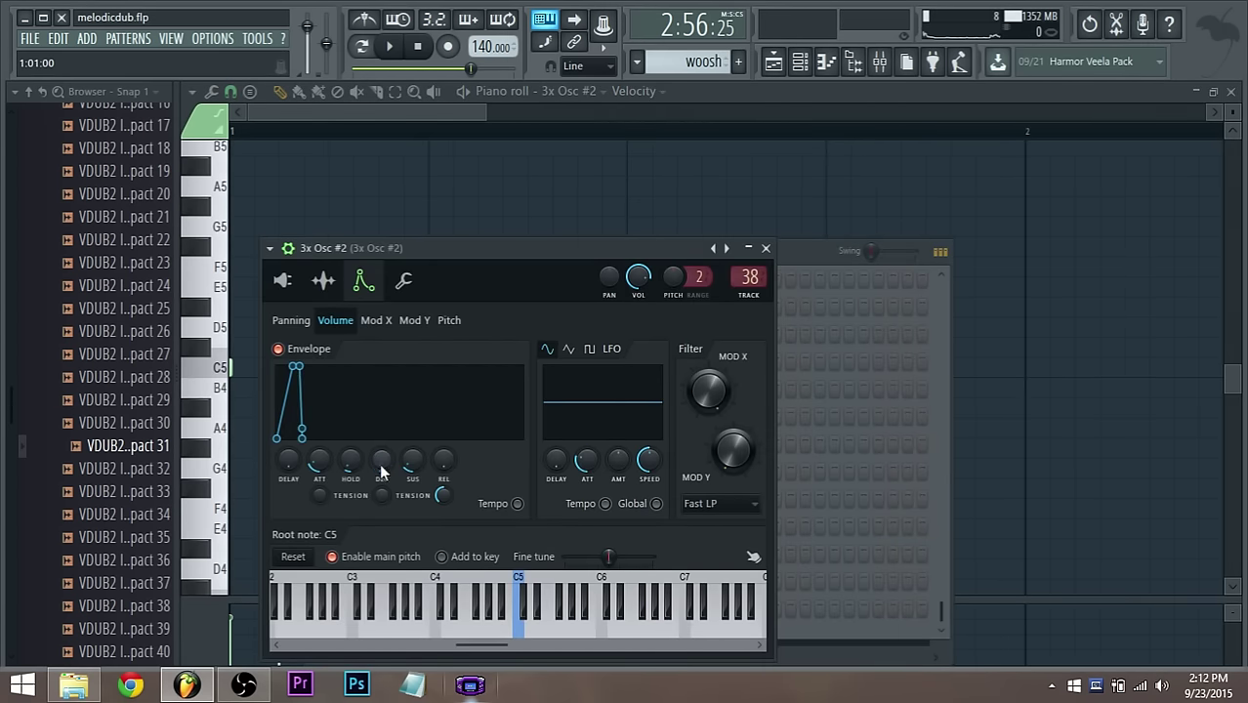
pyautogui.press('space')
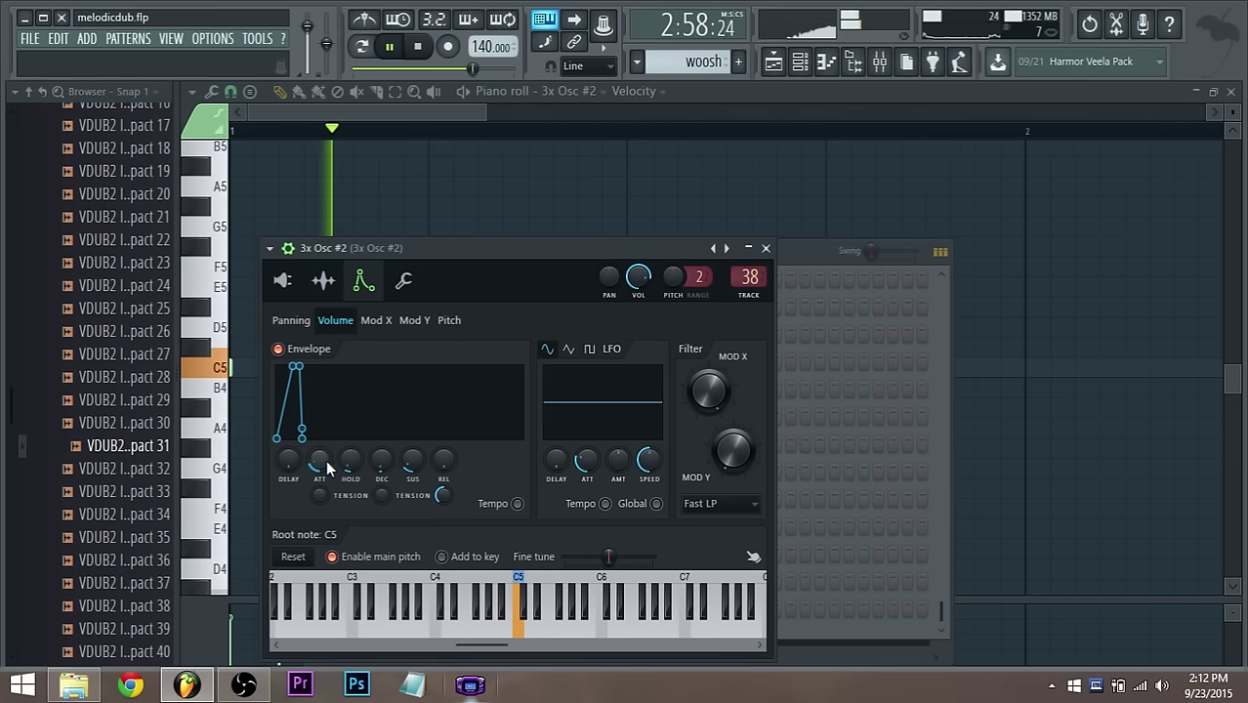
pyautogui.moveTo(351, 459); pyautogui.dragTo(352, 444)
pyautogui.press('space')
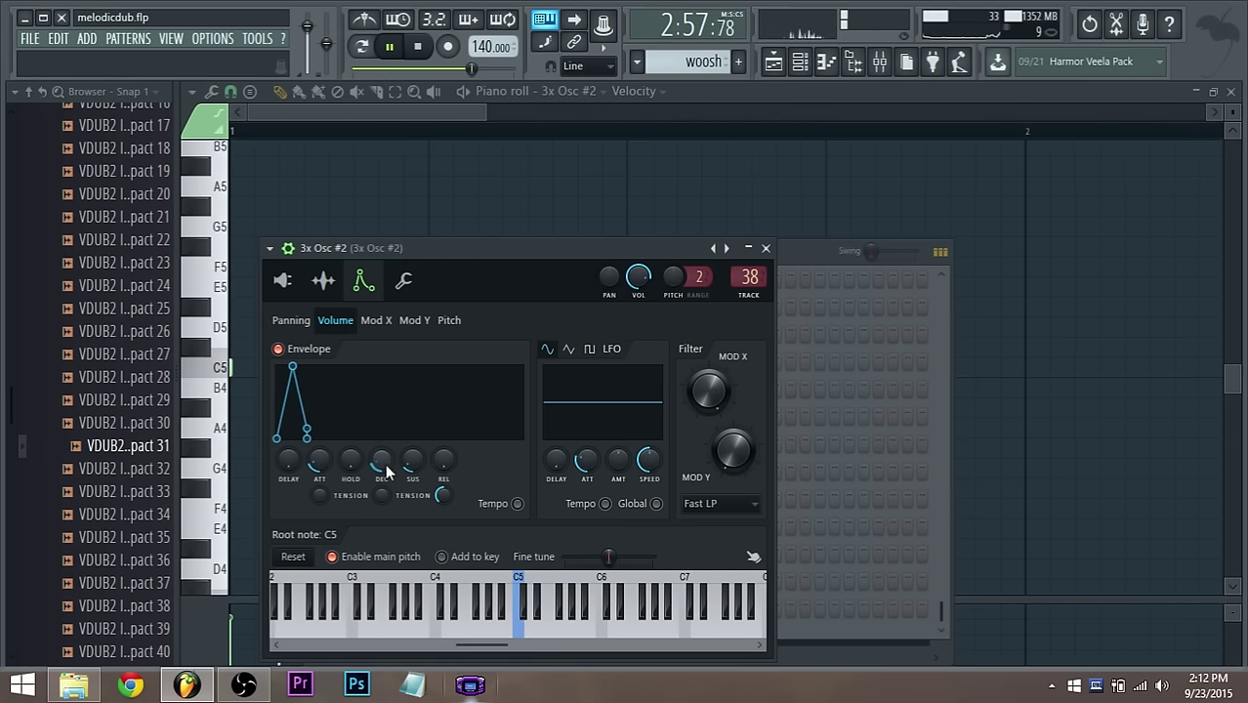
pyautogui.press('space')
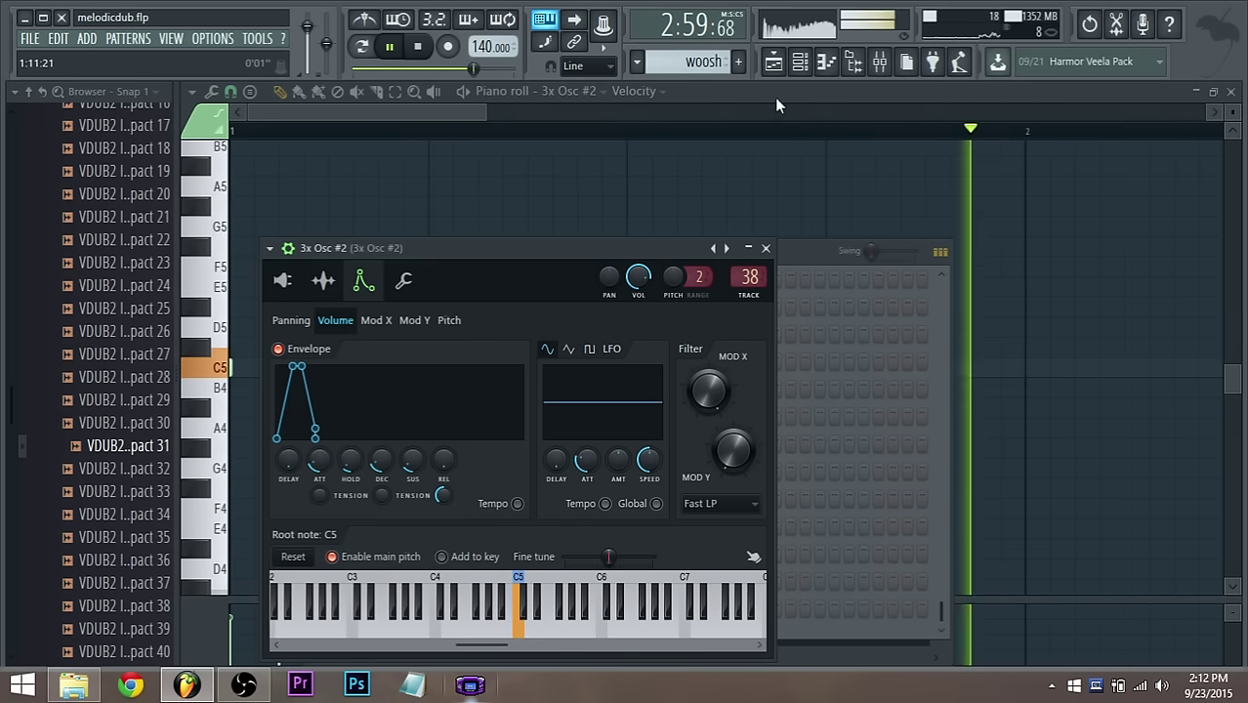
# Shorten the woosh clip on Track 10 to three steps from 104:13:00 and play the transition into bar 105
pyautogui.click(773, 62)
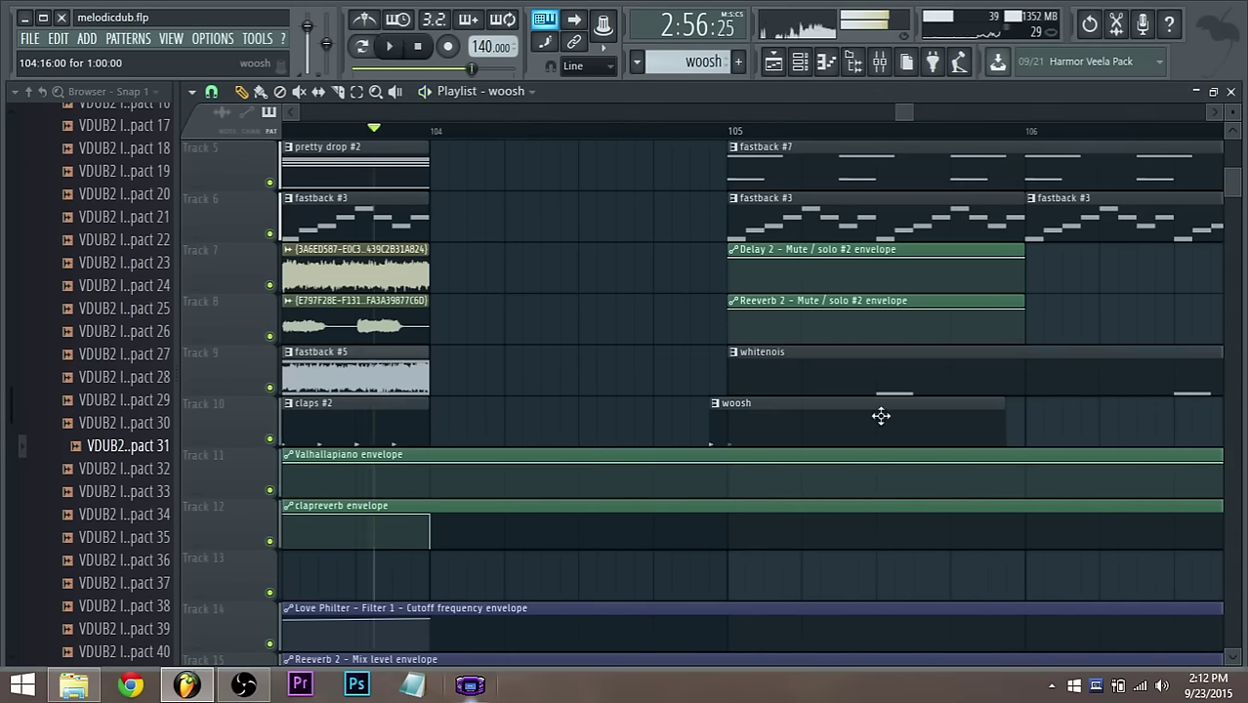
pyautogui.moveTo(1005, 430); pyautogui.dragTo(661, 437)
pyautogui.press('space')
pyautogui.press('space')
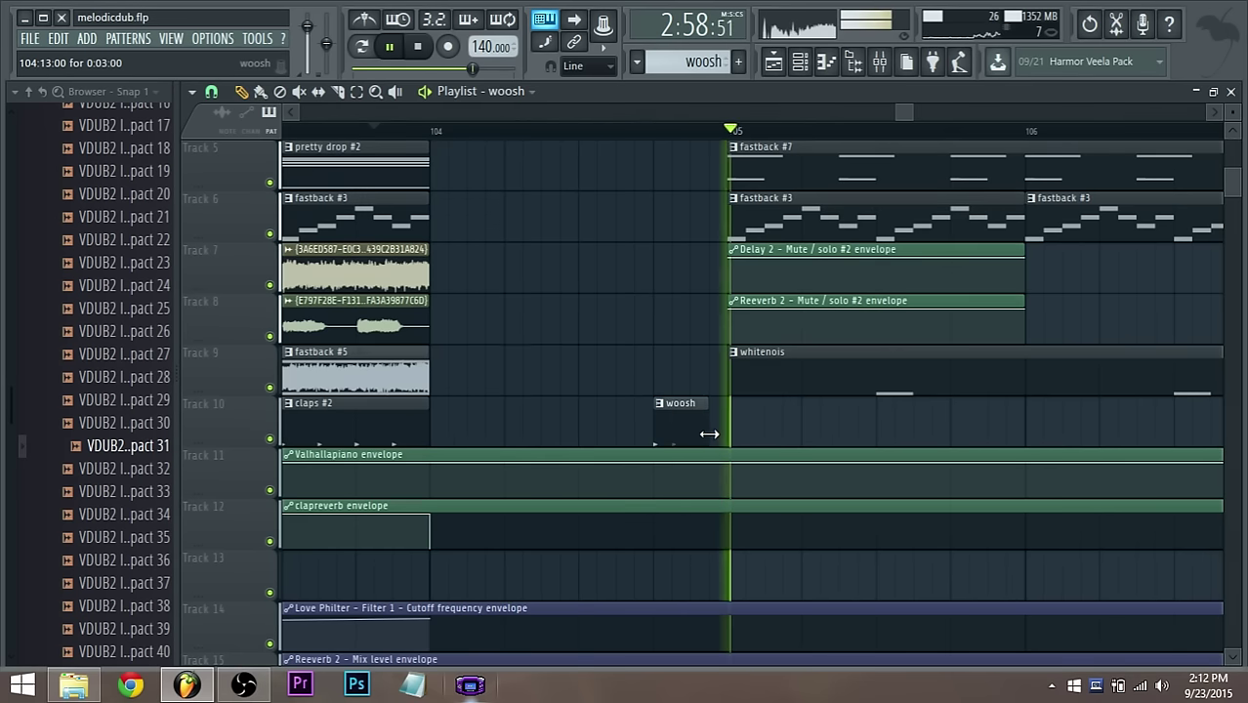
pyautogui.press('space')
# Delete the woosh clip from Track 10 and delete the 3x Osc #2 channel
pyautogui.rightClick(690, 433)
pyautogui.click(807, 68)
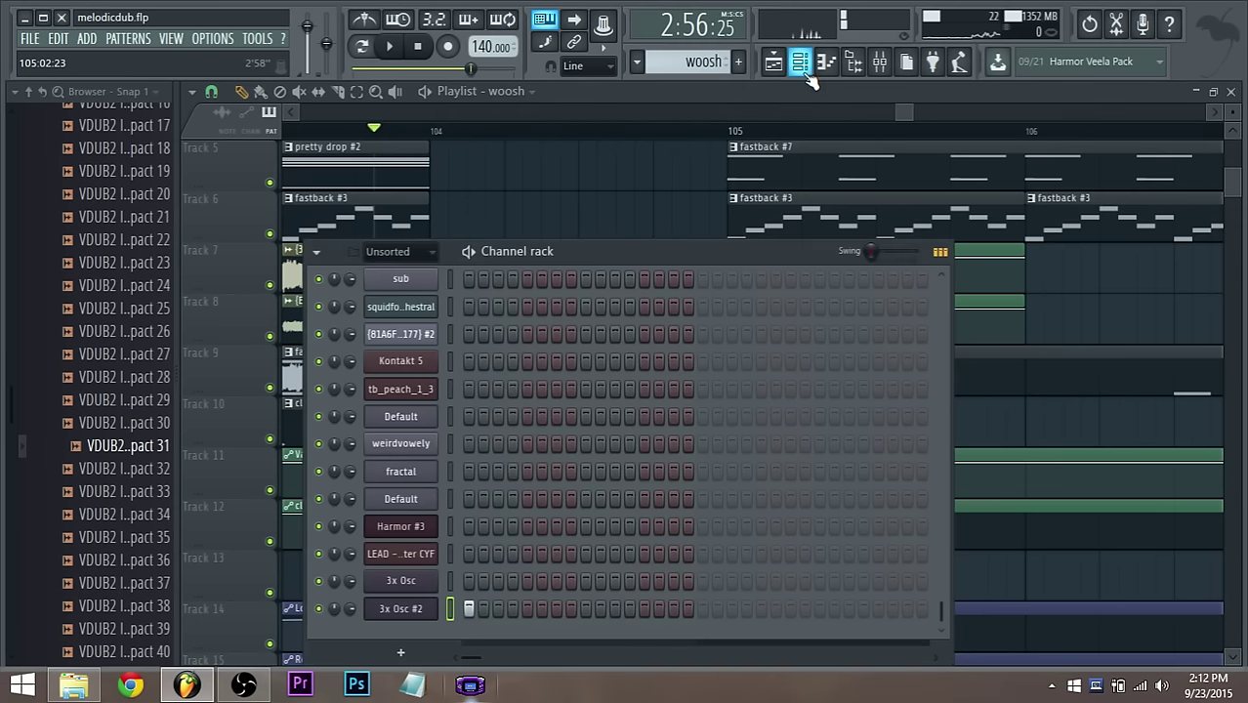
pyautogui.rightClick(430, 640)
pyautogui.click(506, 642)
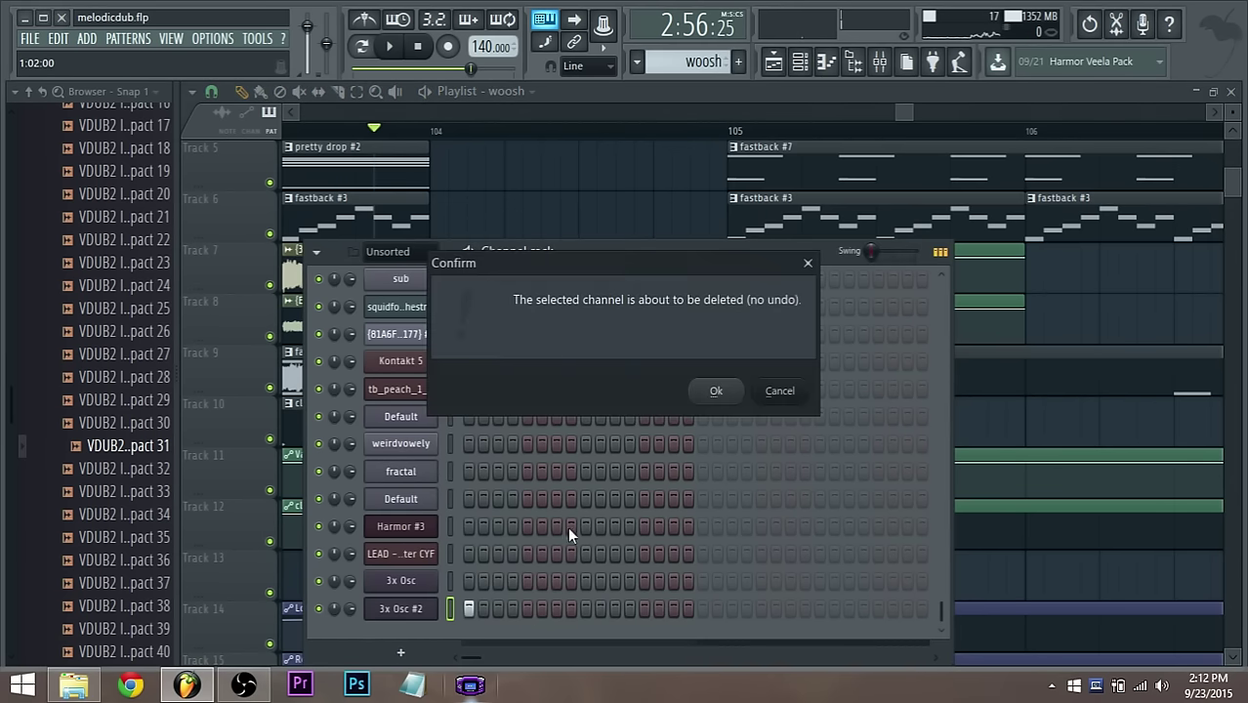
pyautogui.click(716, 390)
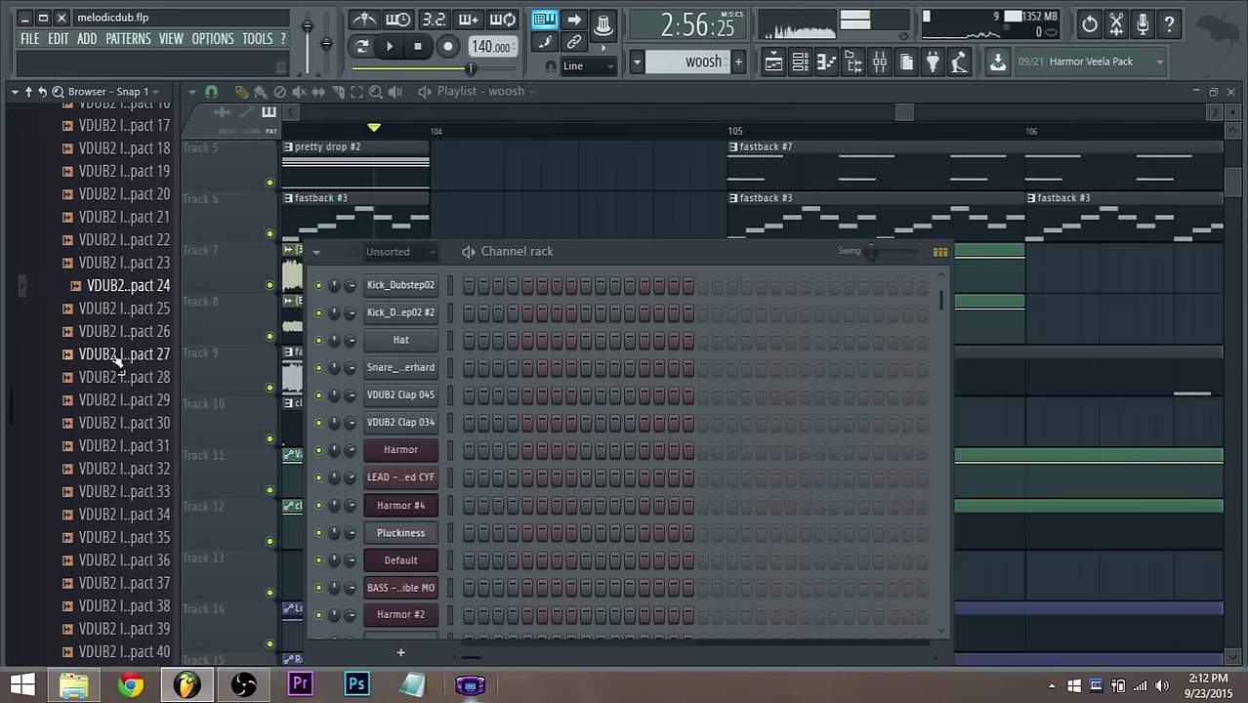
# Look through the VDUB2 Effects samples and audition VDUB2 Downlifter 05 with the channel rack hidden
pyautogui.scroll(5, 88, 309)
pyautogui.scroll(8, 88, 308)
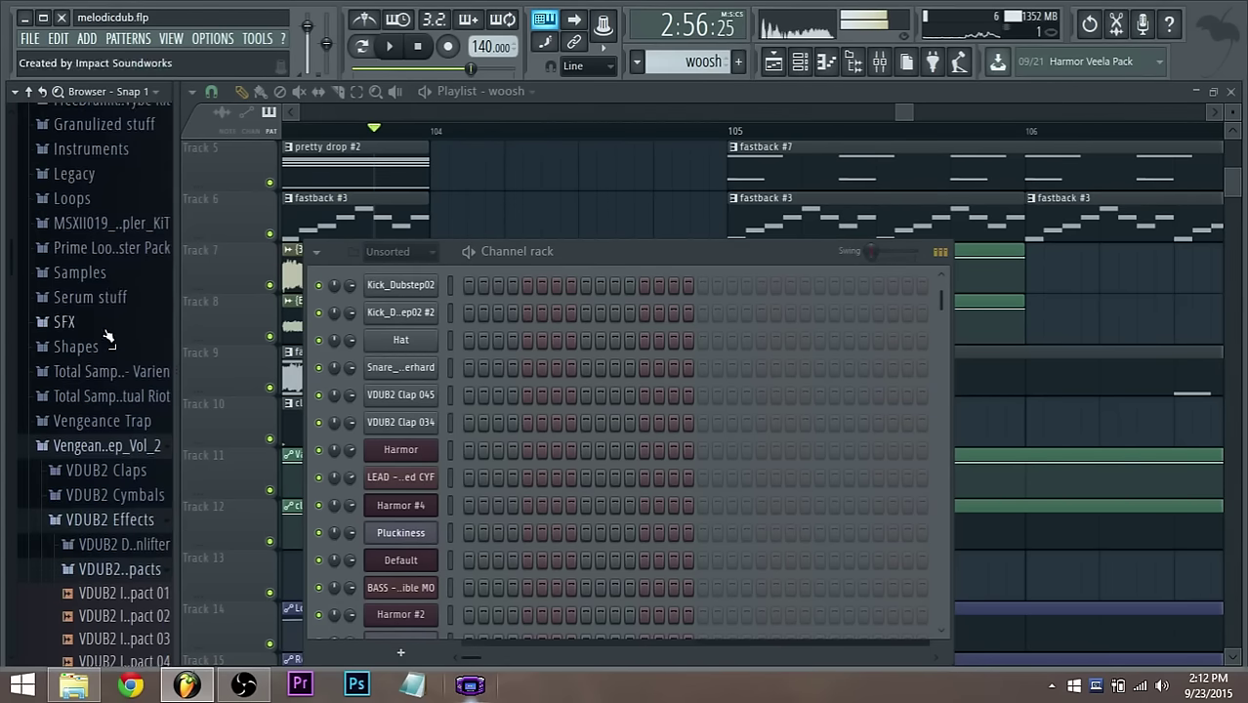
pyautogui.click(125, 569)
pyautogui.scroll(-3, 129, 429)
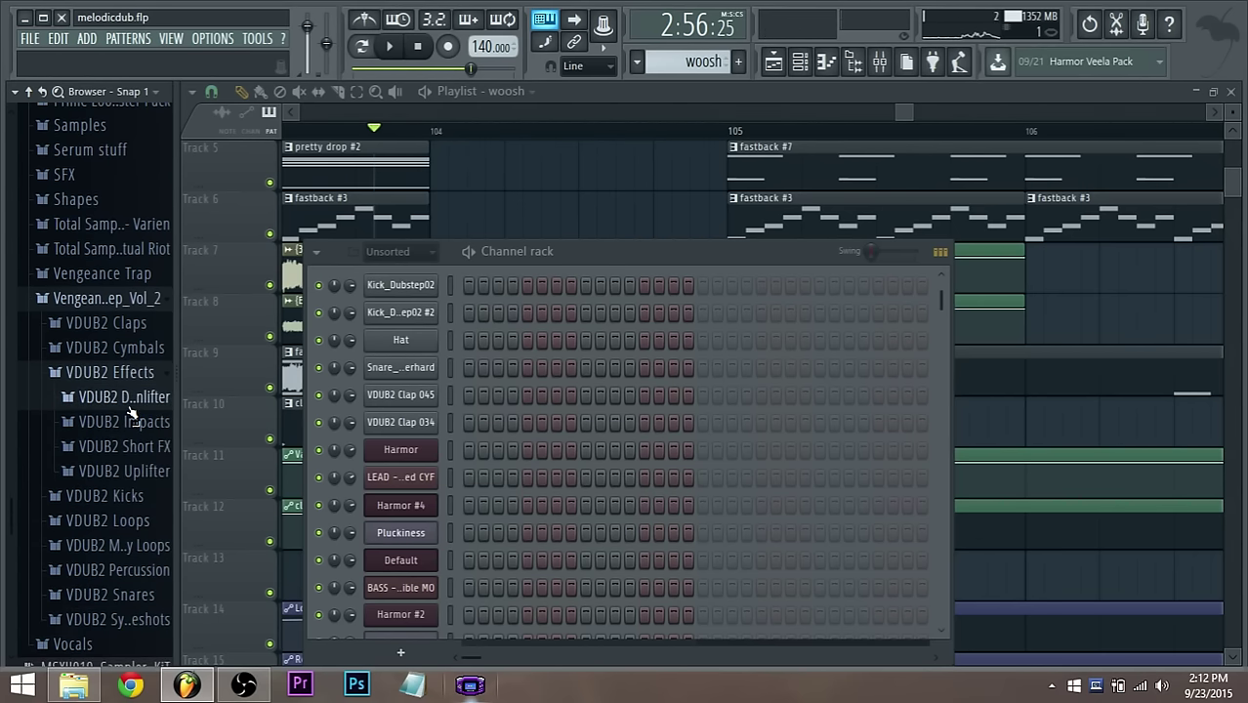
pyautogui.click(119, 397)
pyautogui.click(95, 515)
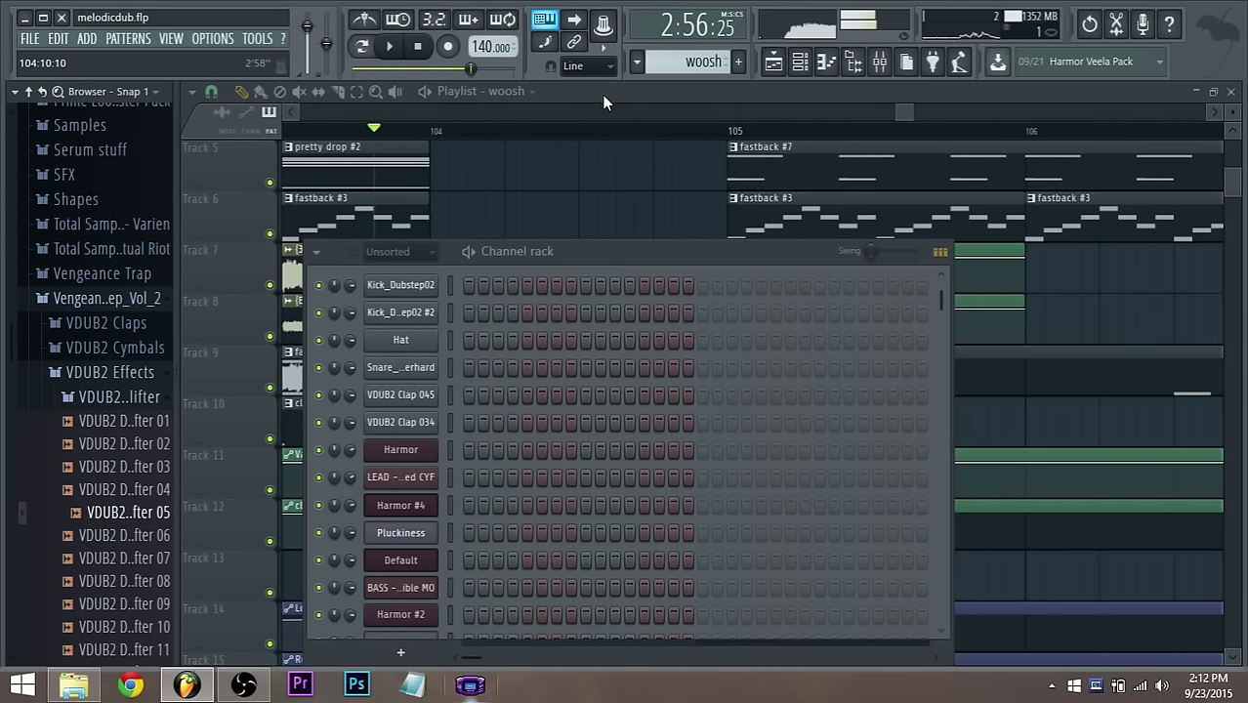
pyautogui.press('F6')
pyautogui.click(139, 396)
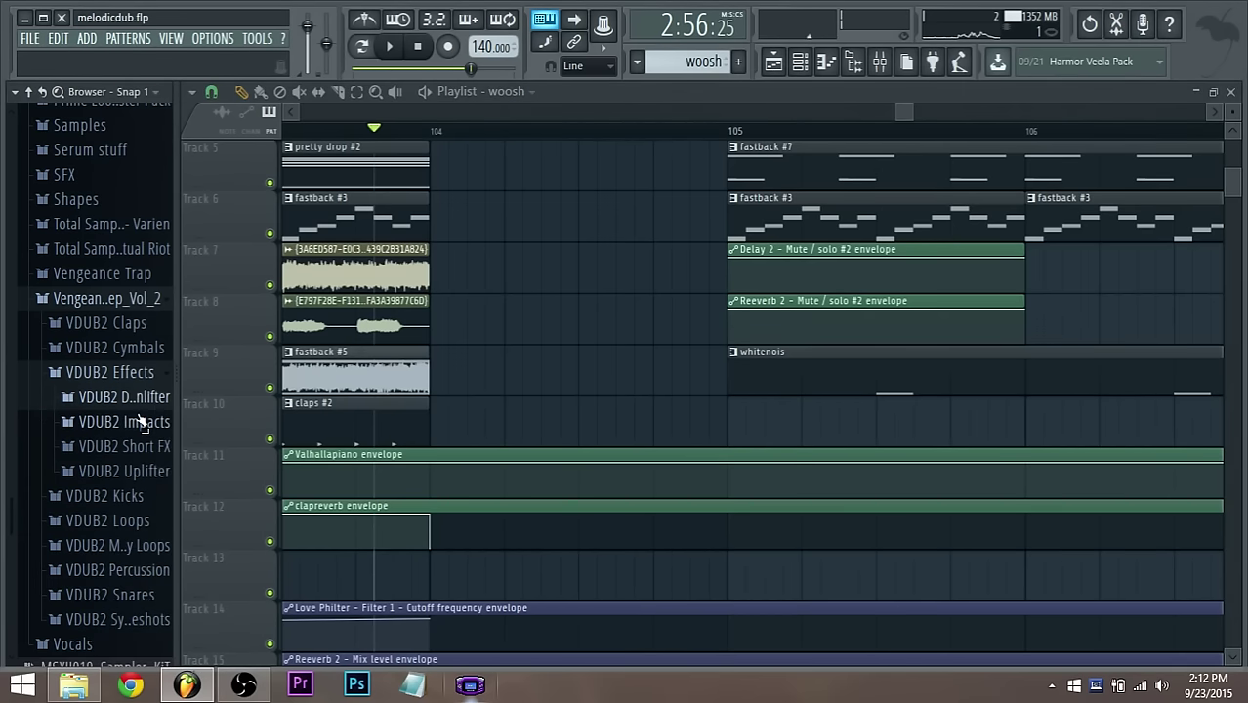
# Find VDUB2 Uplifter 31 among the uplifter samples and place it on Track 10 at 103:07:00, ending at bar 105
pyautogui.click(129, 470)
pyautogui.scroll(-5, 126, 496)
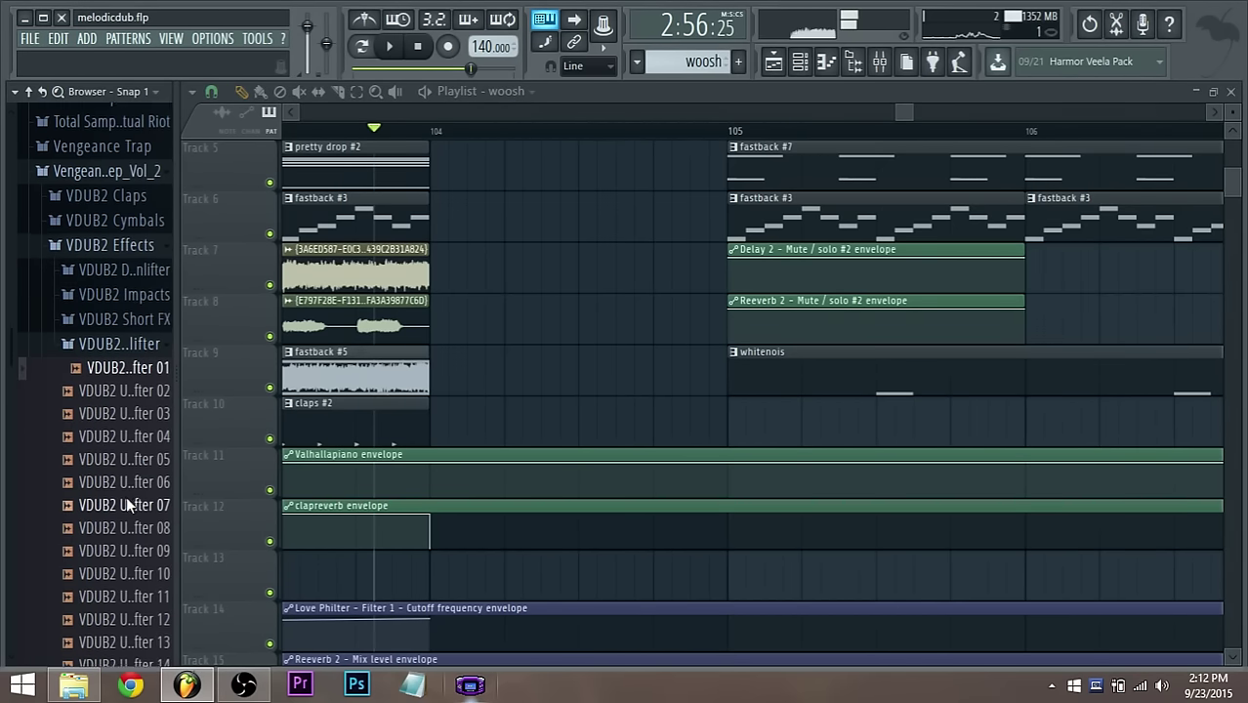
pyautogui.scroll(-4, 125, 518)
pyautogui.scroll(-6, 127, 539)
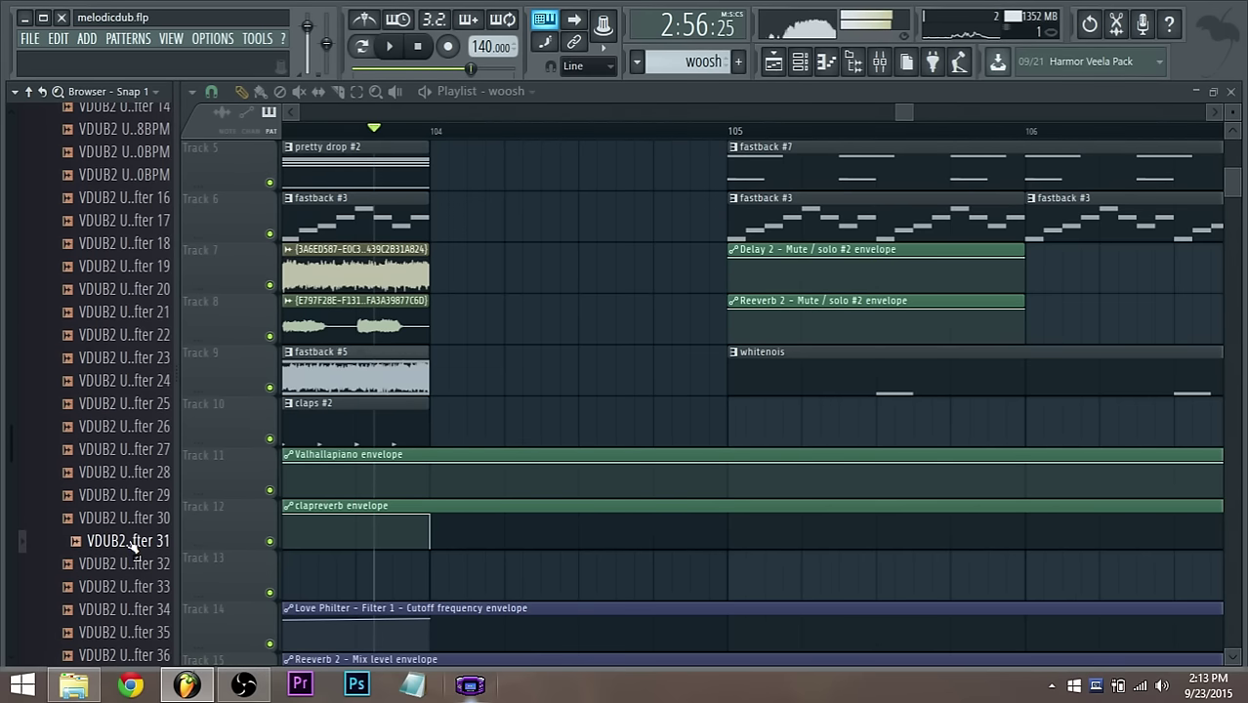
pyautogui.moveTo(132, 547); pyautogui.dragTo(438, 422)
pyautogui.scroll(-5, 606, 442)
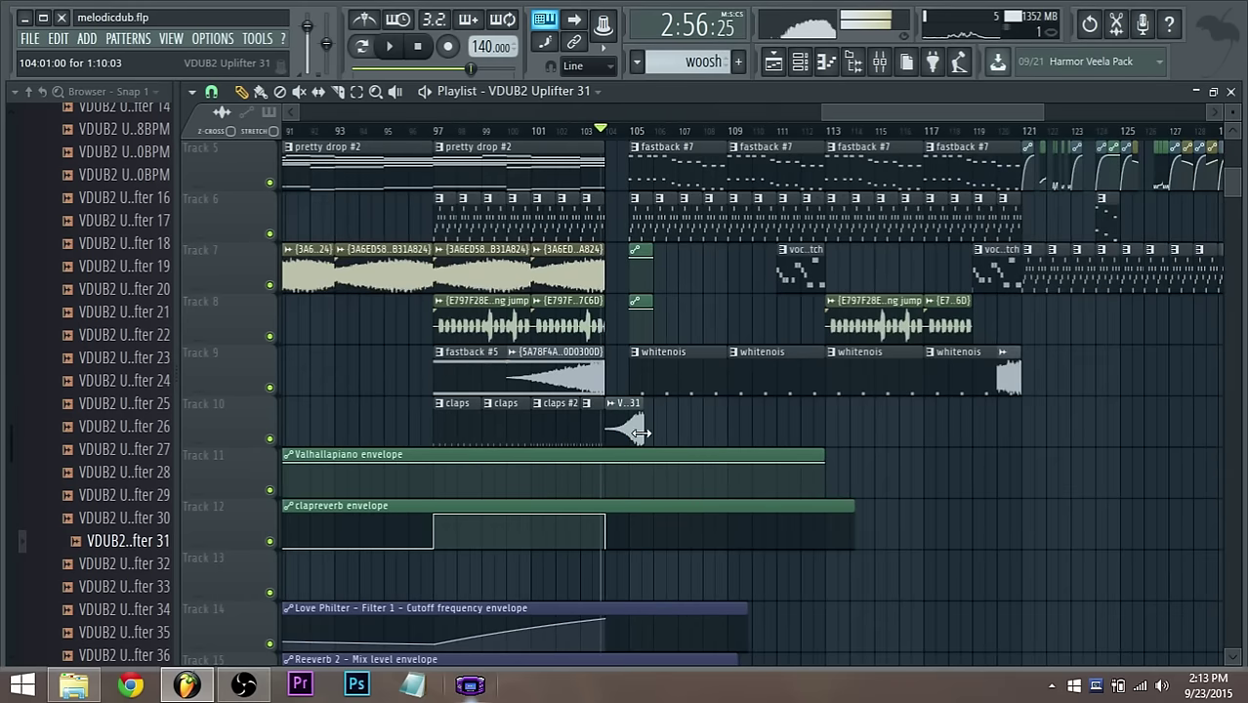
pyautogui.scroll(5, 607, 430)
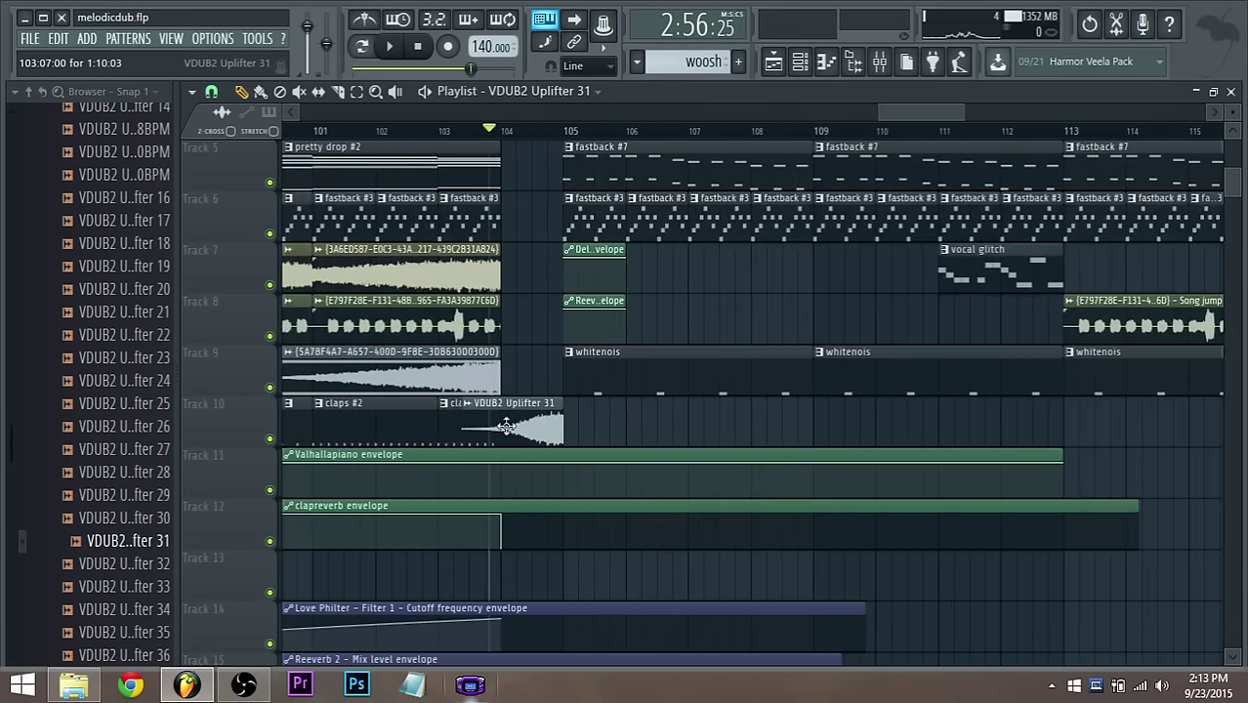
# Play from about bar 103 to hear the uplifter lead into bar 105
pyautogui.click(440, 133)
pyautogui.press('space')
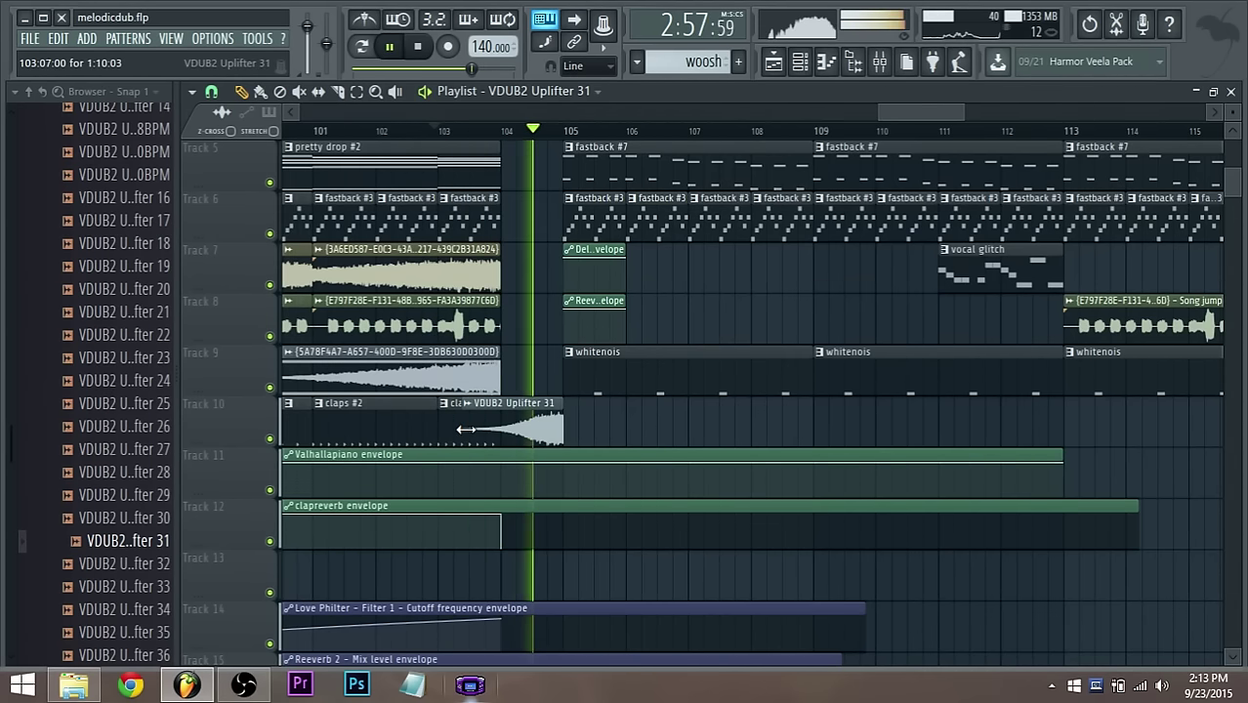
pyautogui.press('space')
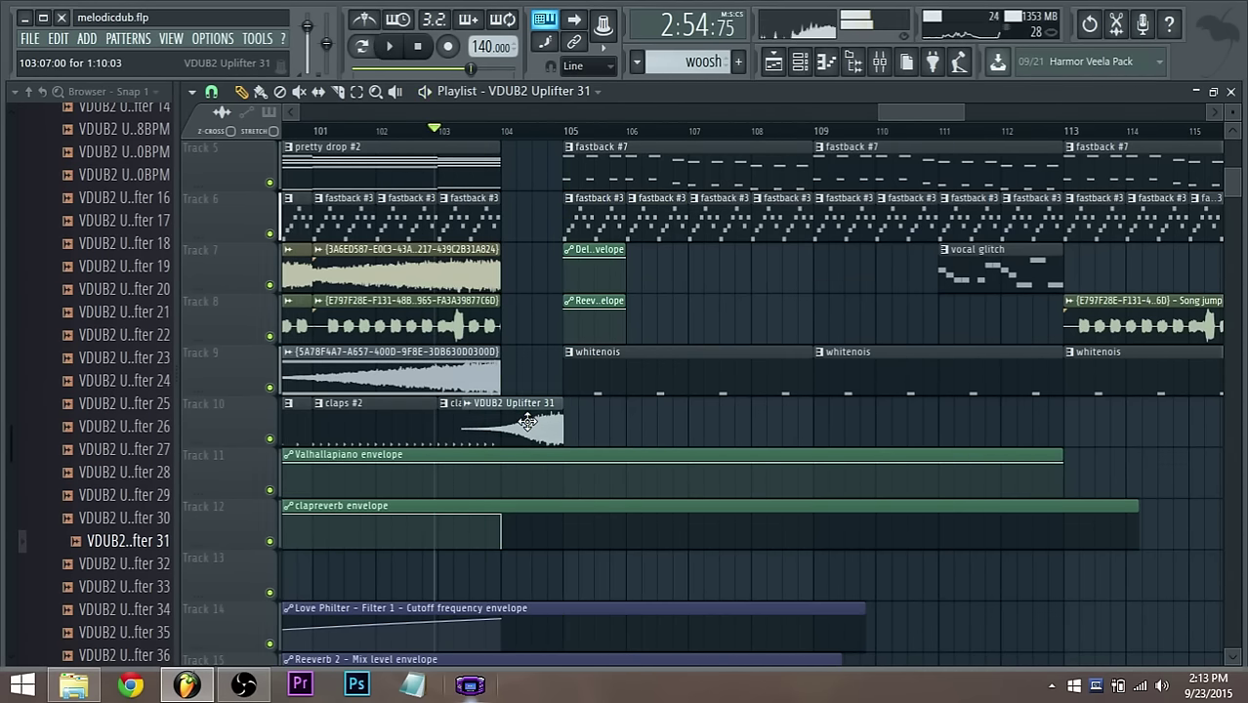
# Route the VDUB2 Uplifter 31 channel to mixer track 38 (3x Osc #2) and lower that track's fader during playback
pyautogui.doubleClick(471, 422)
pyautogui.click(885, 64)
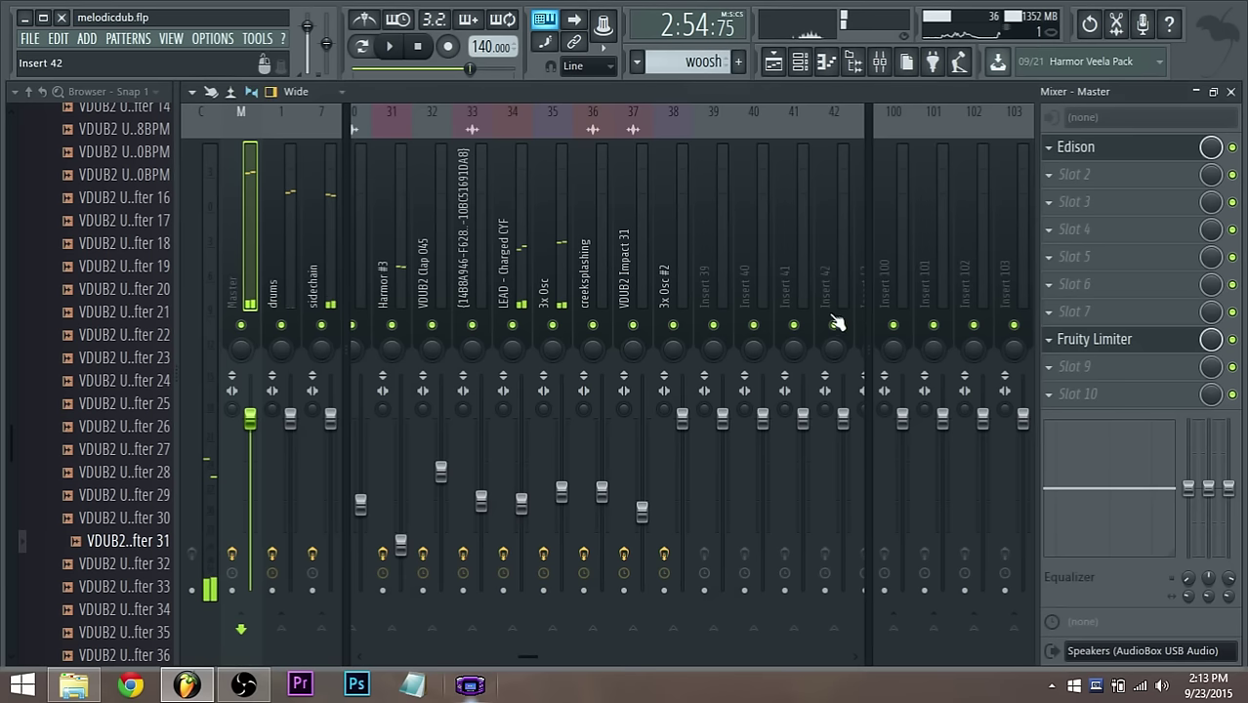
pyautogui.click(663, 286)
pyautogui.rightClick(664, 286)
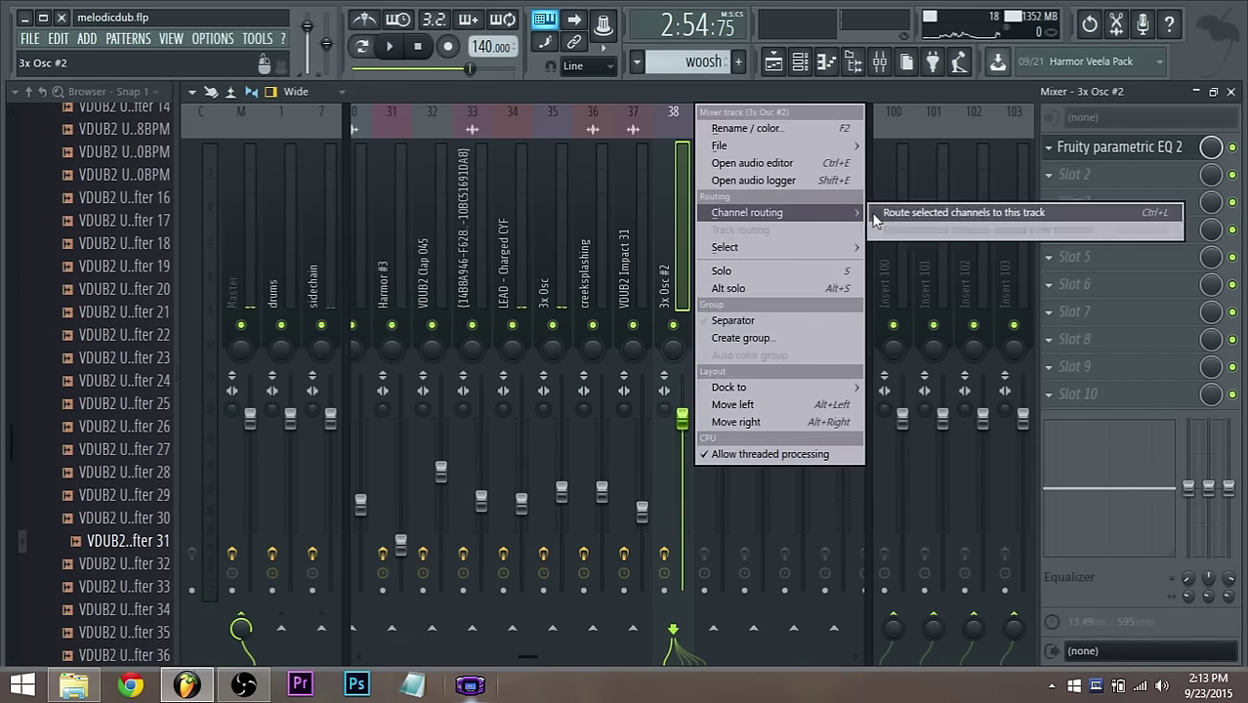
pyautogui.press('space')
pyautogui.moveTo(687, 427); pyautogui.dragTo(687, 478)
pyautogui.press('space')
pyautogui.press('space')
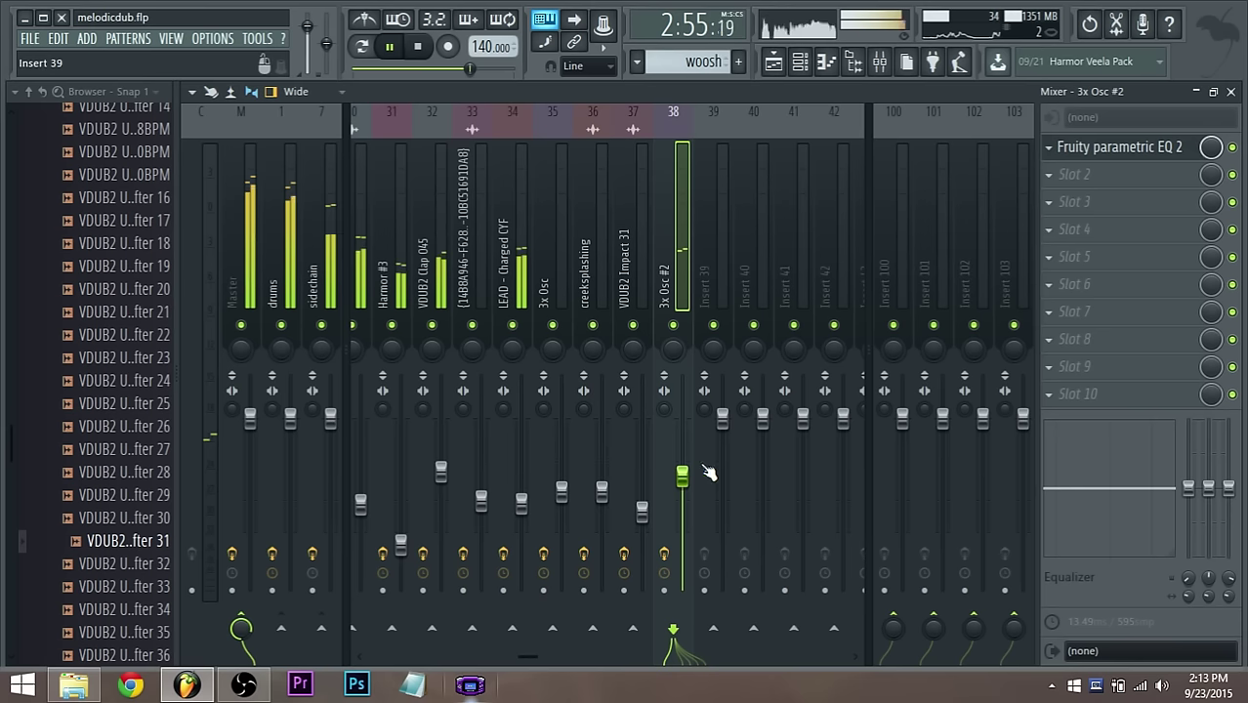
# In the Fruity parametric EQ 2 on mixer track 38, lower bands 4 and 5 and move band 6 to about 12.5 kHz
pyautogui.click(1128, 155)
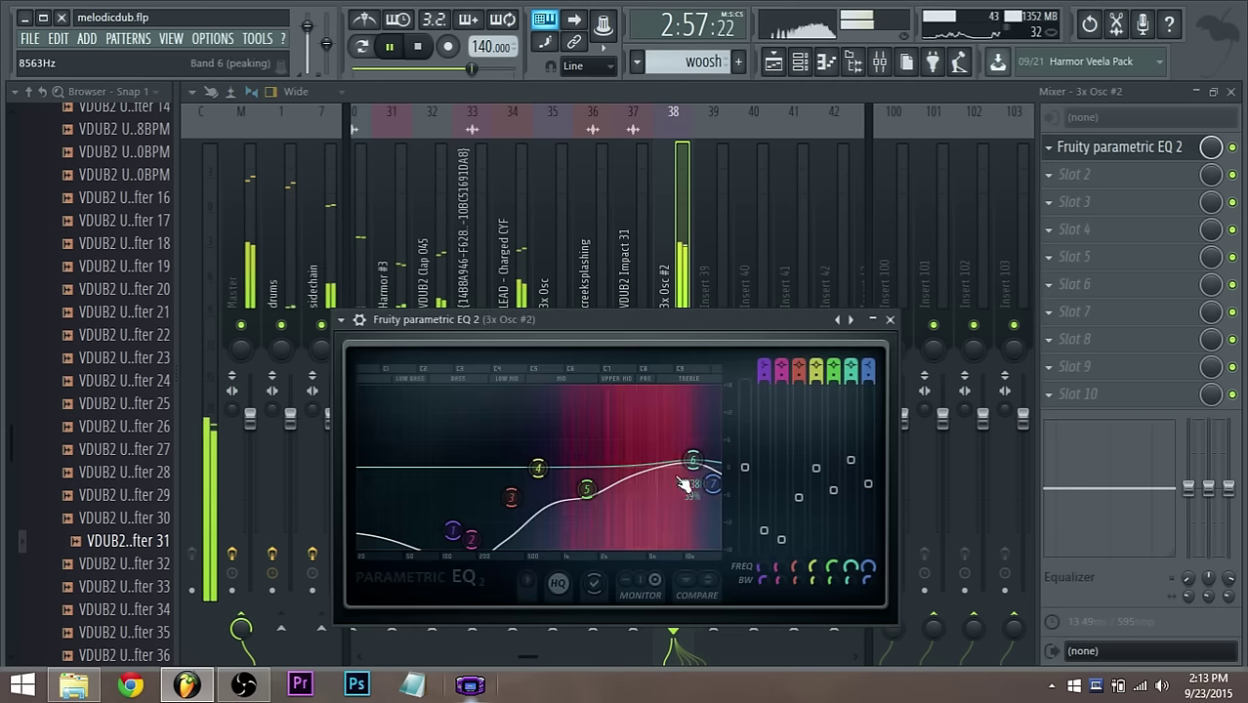
pyautogui.moveTo(586, 487); pyautogui.dragTo(570, 503)
pyautogui.moveTo(696, 451); pyautogui.dragTo(691, 449)
pyautogui.moveTo(548, 473); pyautogui.dragTo(548, 493)
pyautogui.moveTo(694, 460); pyautogui.dragTo(703, 471)
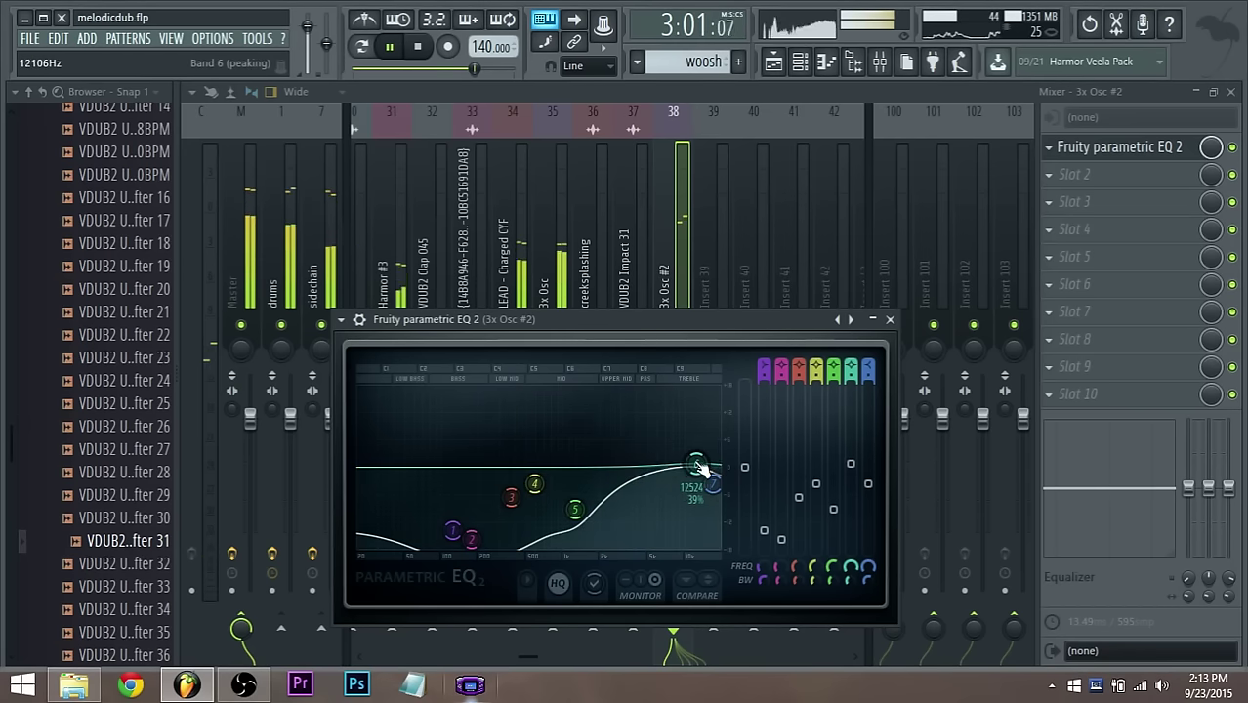
# Replay the transition from about bar 103 in the playlist and check the track levels in the mixer
pyautogui.click(779, 72)
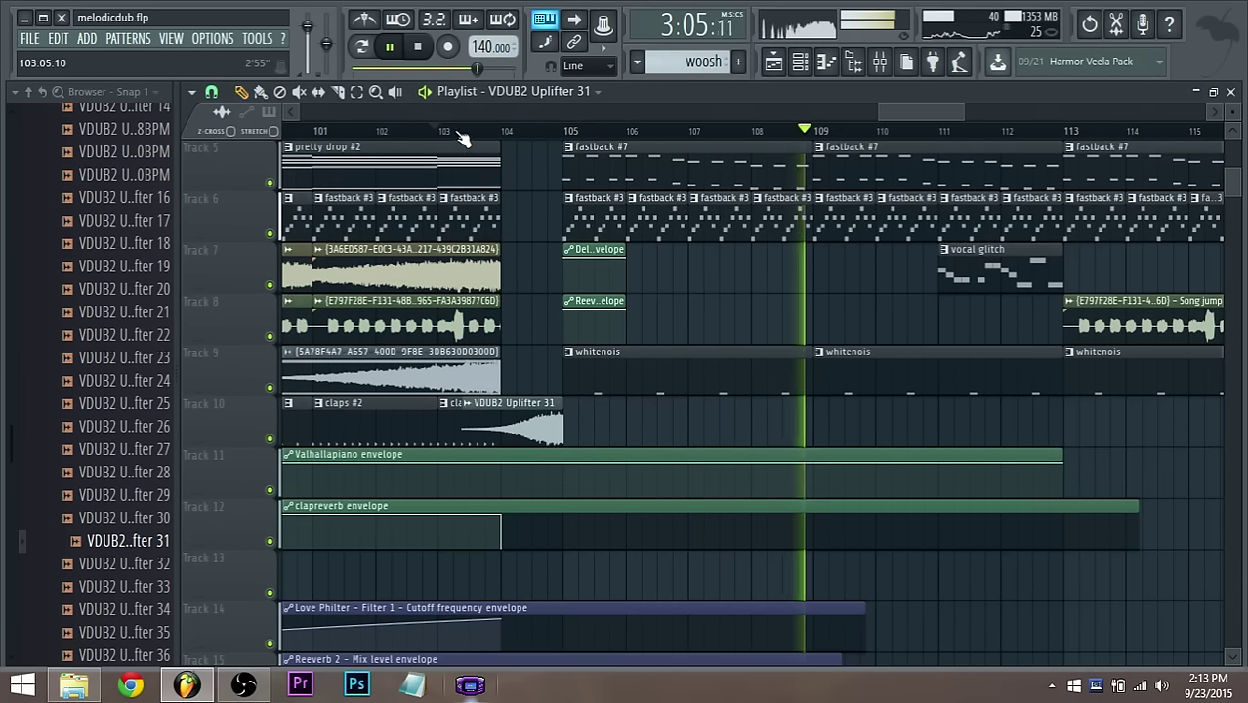
pyautogui.click(431, 130)
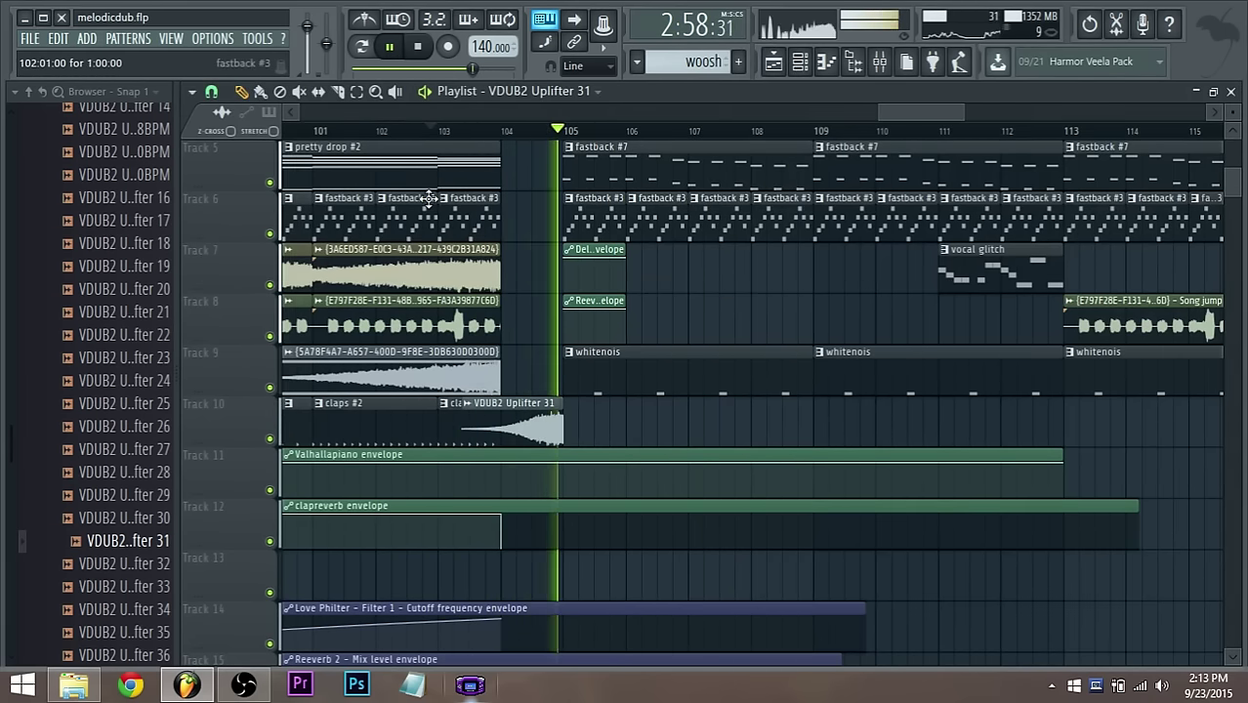
pyautogui.scroll(4, 536, 408)
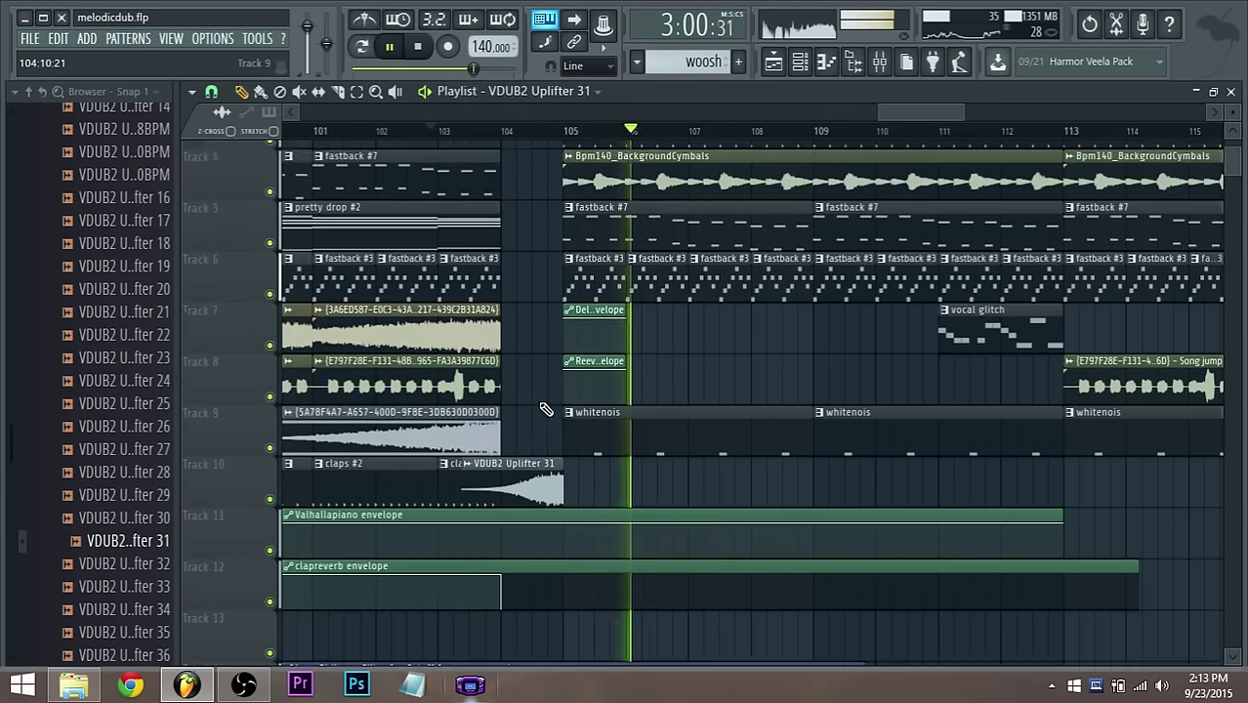
pyautogui.scroll(-1, 545, 408)
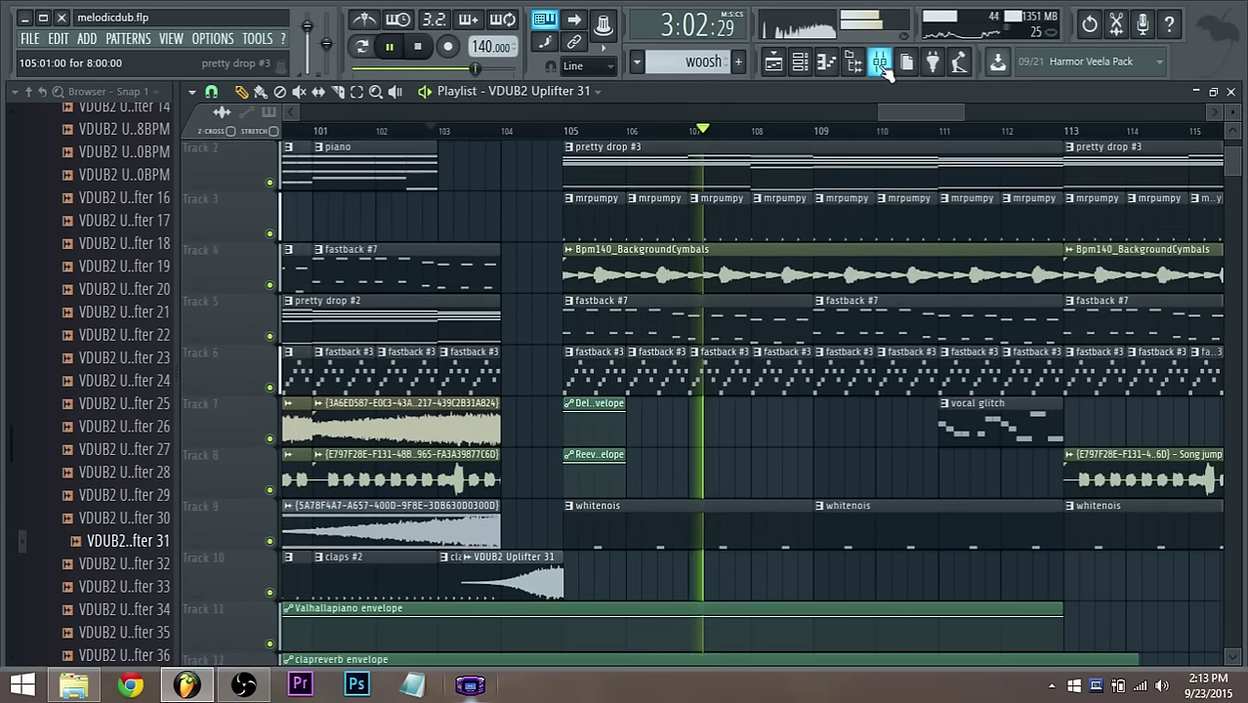
pyautogui.click(880, 62)
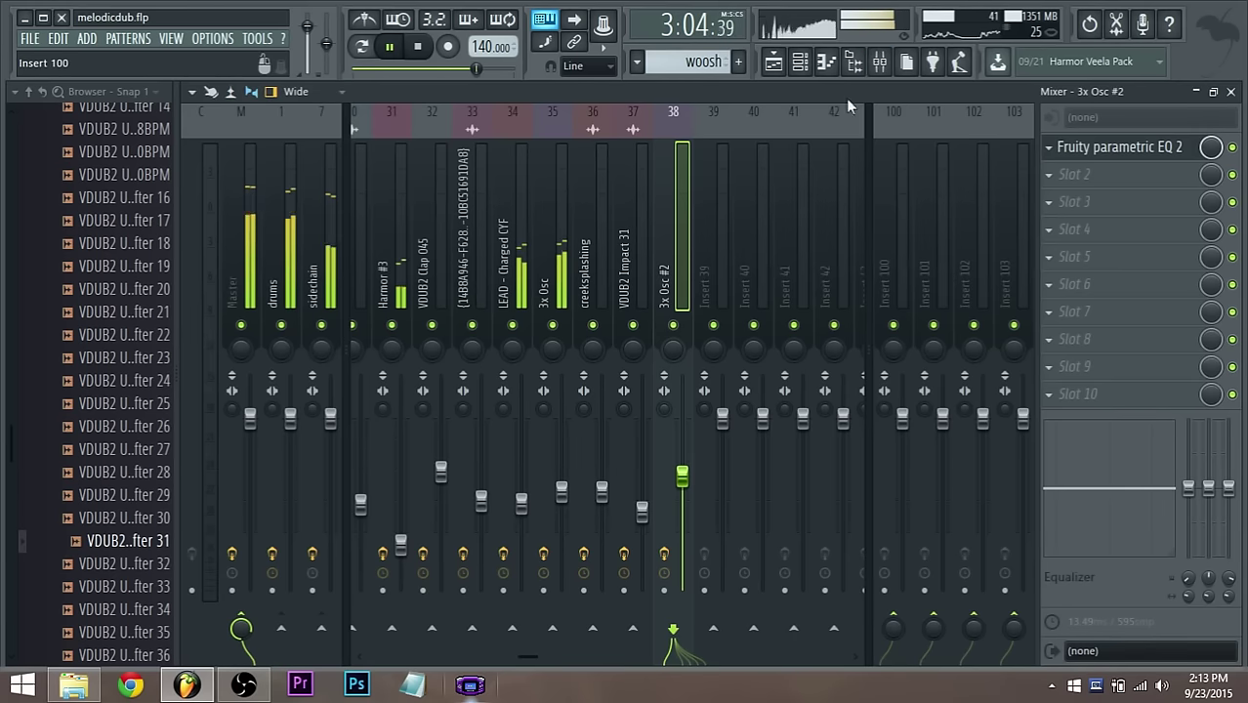
pyautogui.click(773, 61)
# Move the VDUB2 Uplifter 31 clip along Track 10 to 119:05:00 so it leads into bar 121
pyautogui.scroll(-5, 606, 521)
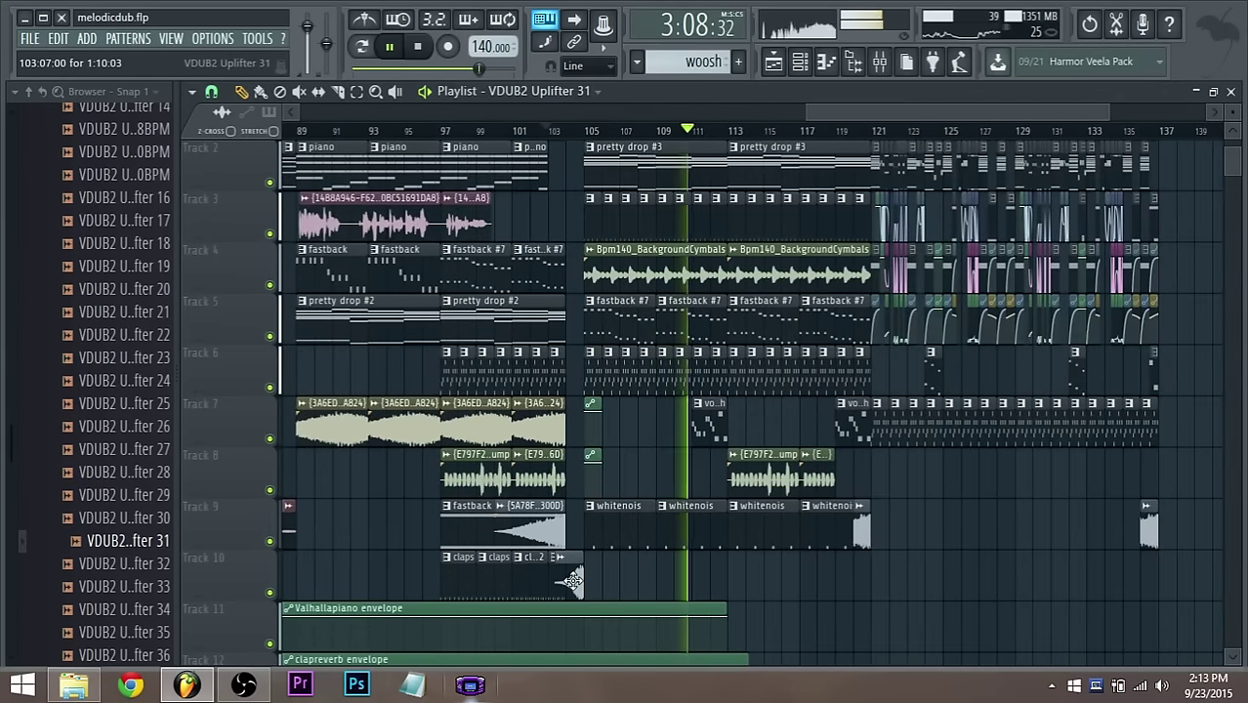
pyautogui.moveTo(572, 582); pyautogui.dragTo(869, 582)
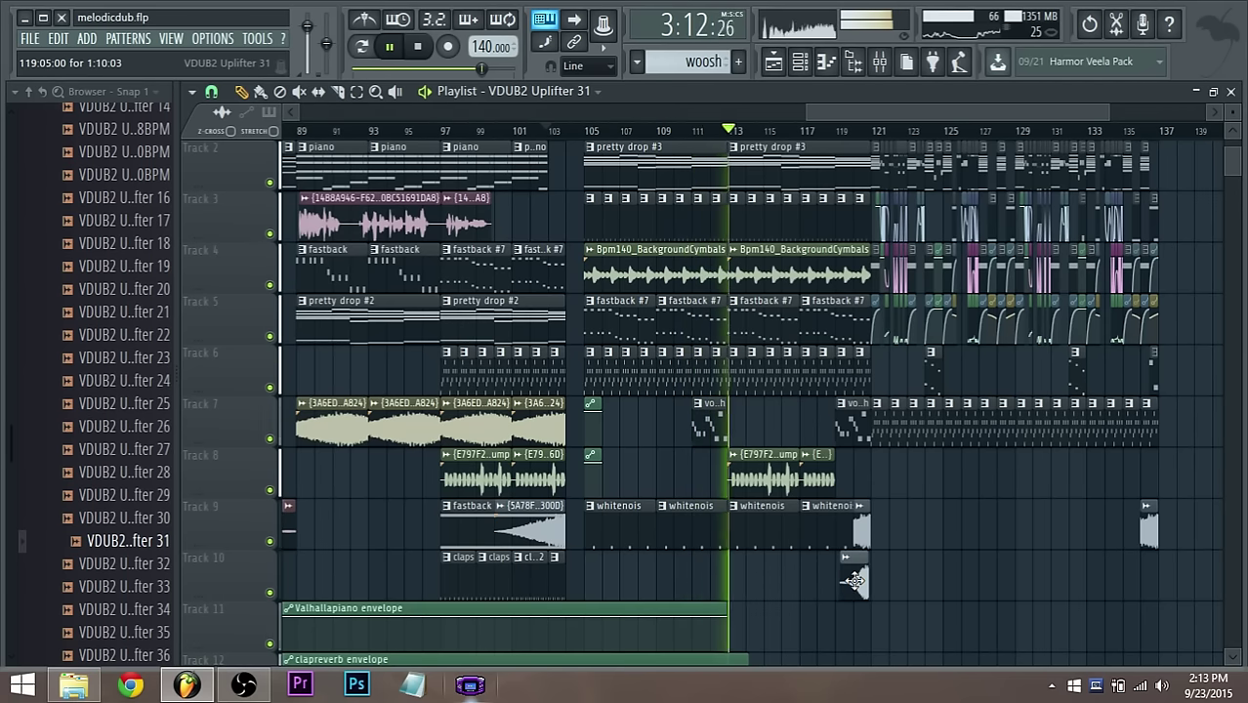
pyautogui.scroll(3, 864, 584)
# Play the transition into bar 121 and adjust the fader of mixer track 38 further down
pyautogui.click(811, 131)
pyautogui.click(886, 67)
pyautogui.moveTo(682, 419); pyautogui.dragTo(686, 517)
pyautogui.click(773, 61)
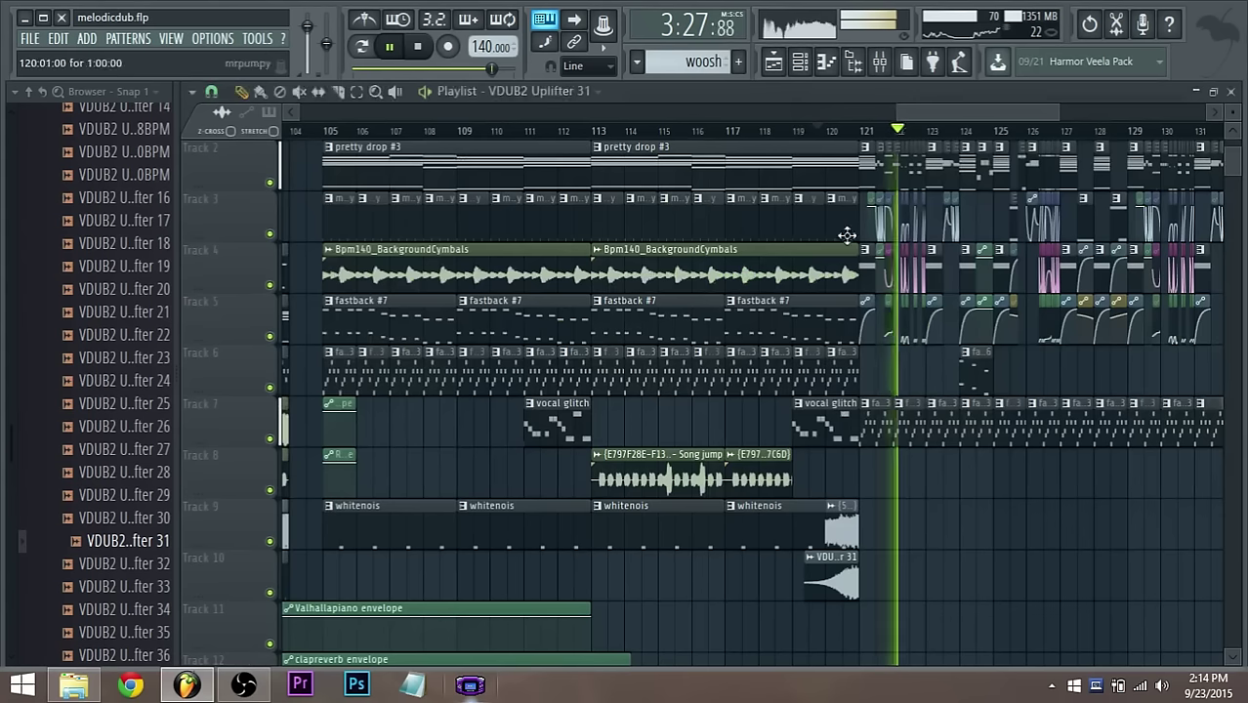
# Play the build from just before bar 101 into the section at bar 105 without the uplifter
pyautogui.scroll(-3, 401, 388)
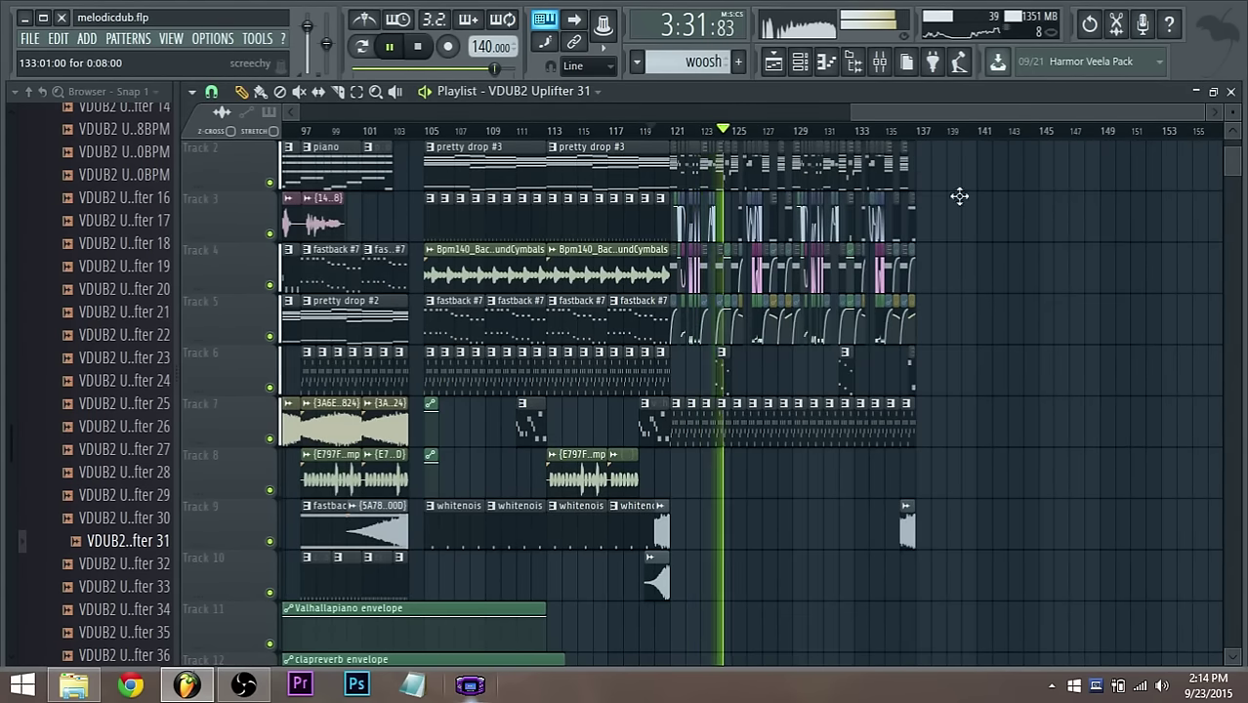
pyautogui.moveTo(911, 109); pyautogui.dragTo(862, 112)
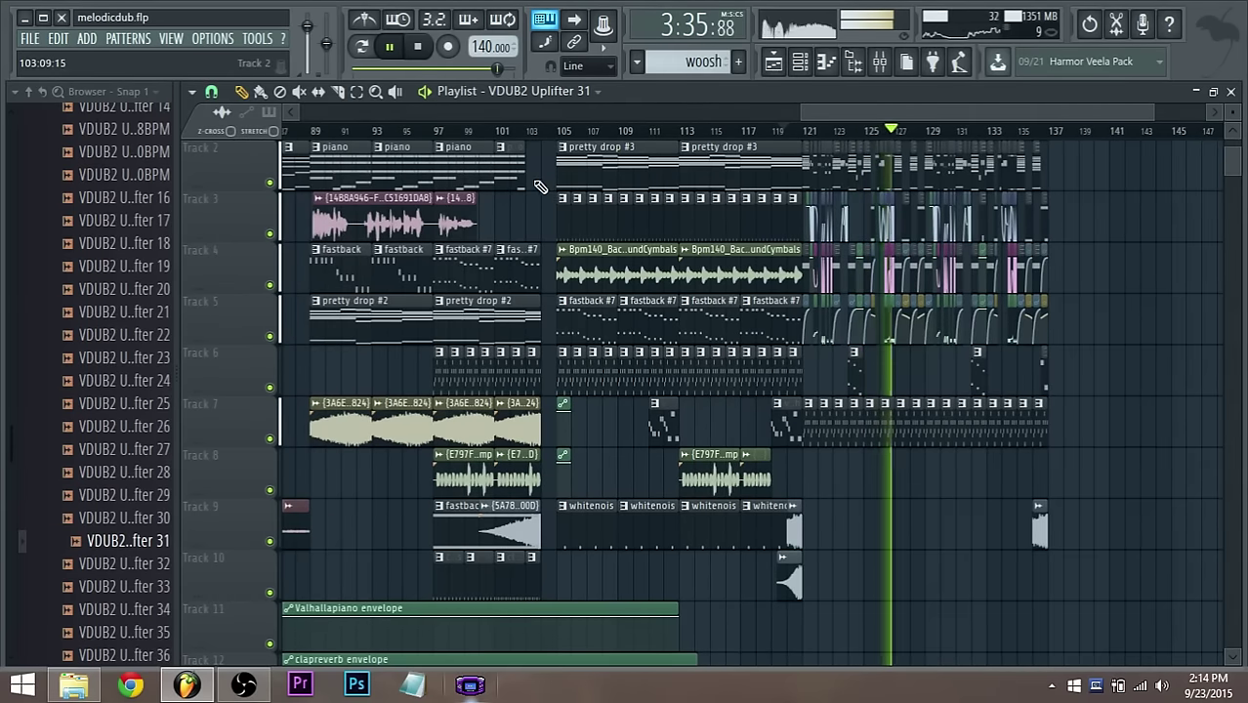
pyautogui.press('space')
pyautogui.scroll(3, 547, 184)
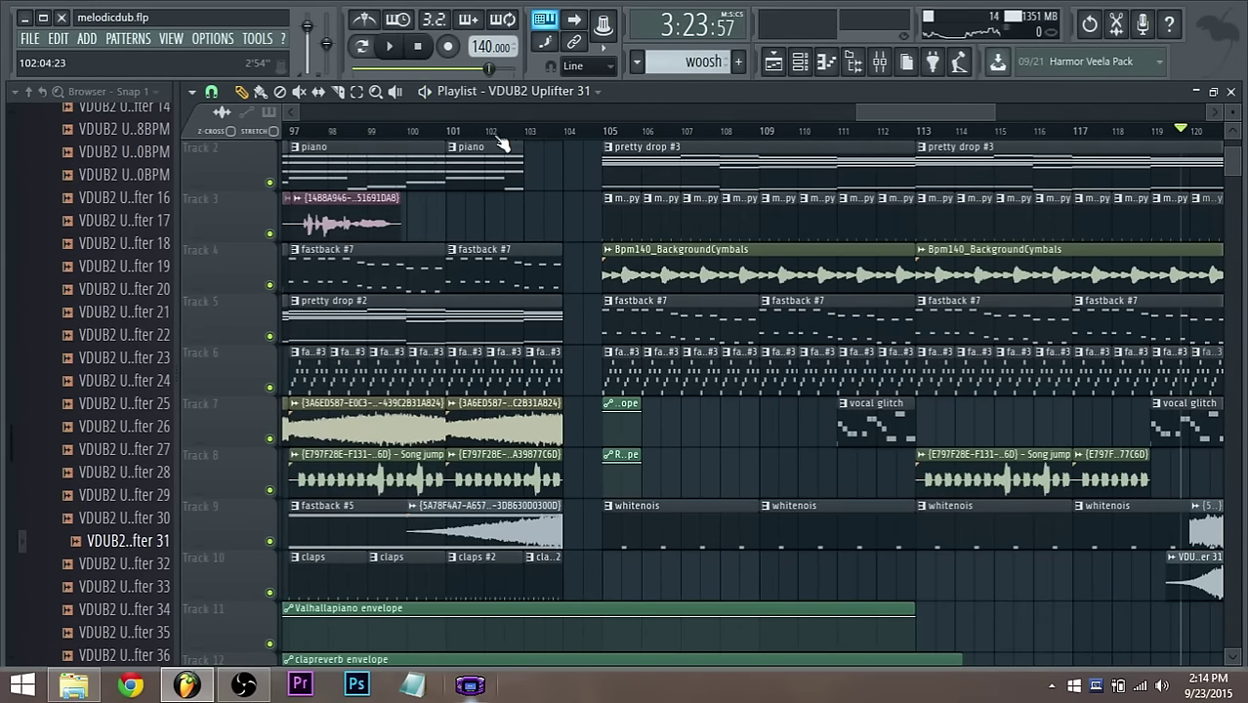
pyautogui.click(450, 137)
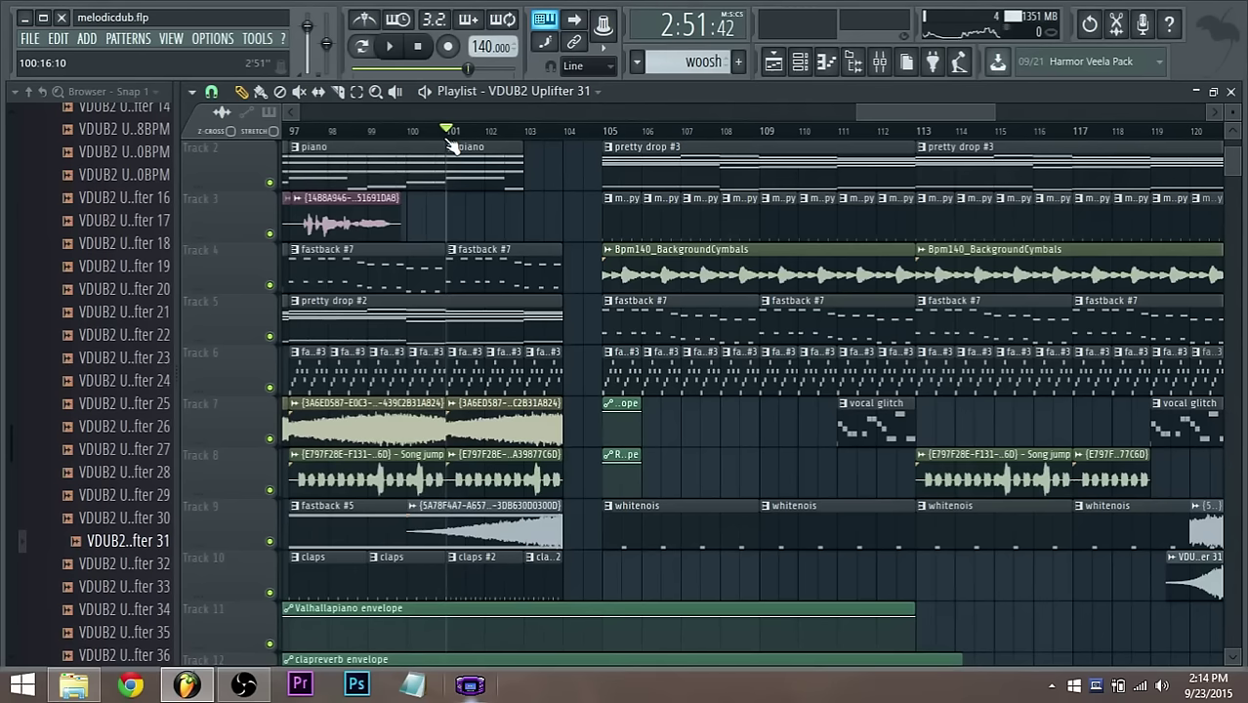
pyautogui.press('space')
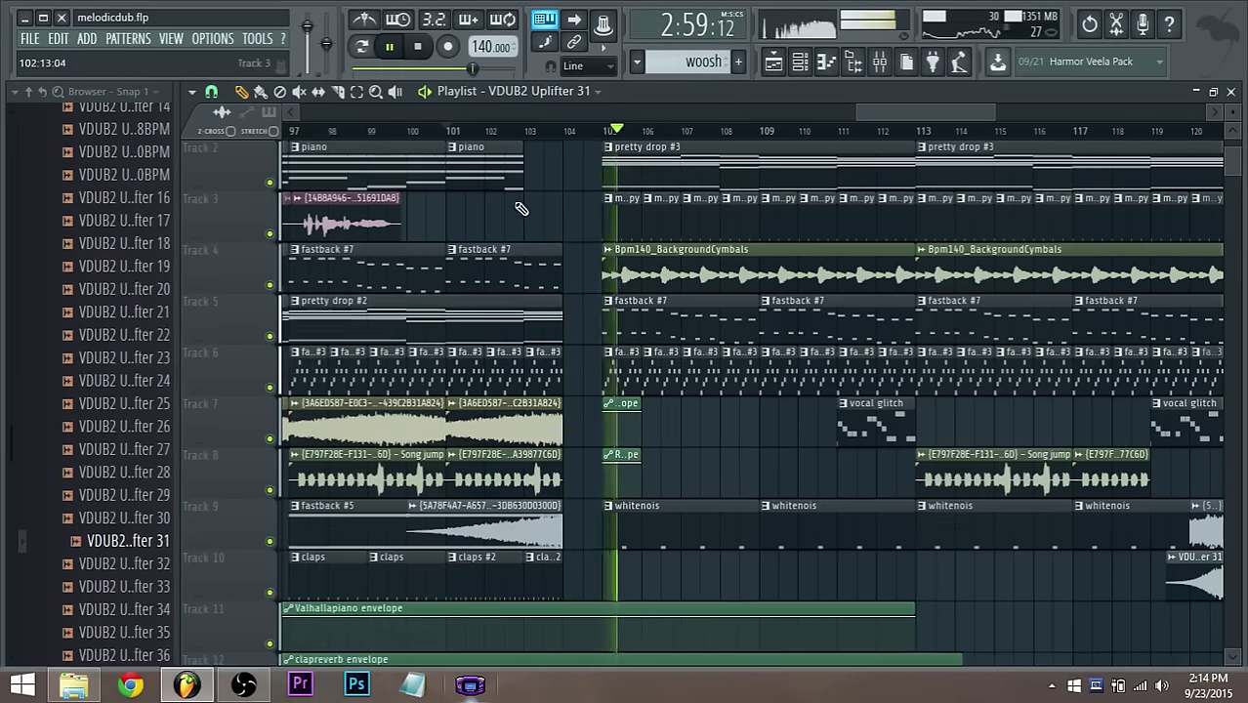
pyautogui.scroll(-3, 521, 208)
pyautogui.press('space')
# Save the melodicdub.flp project and go back to the earlier part of the arrangement
pyautogui.click(30, 38)
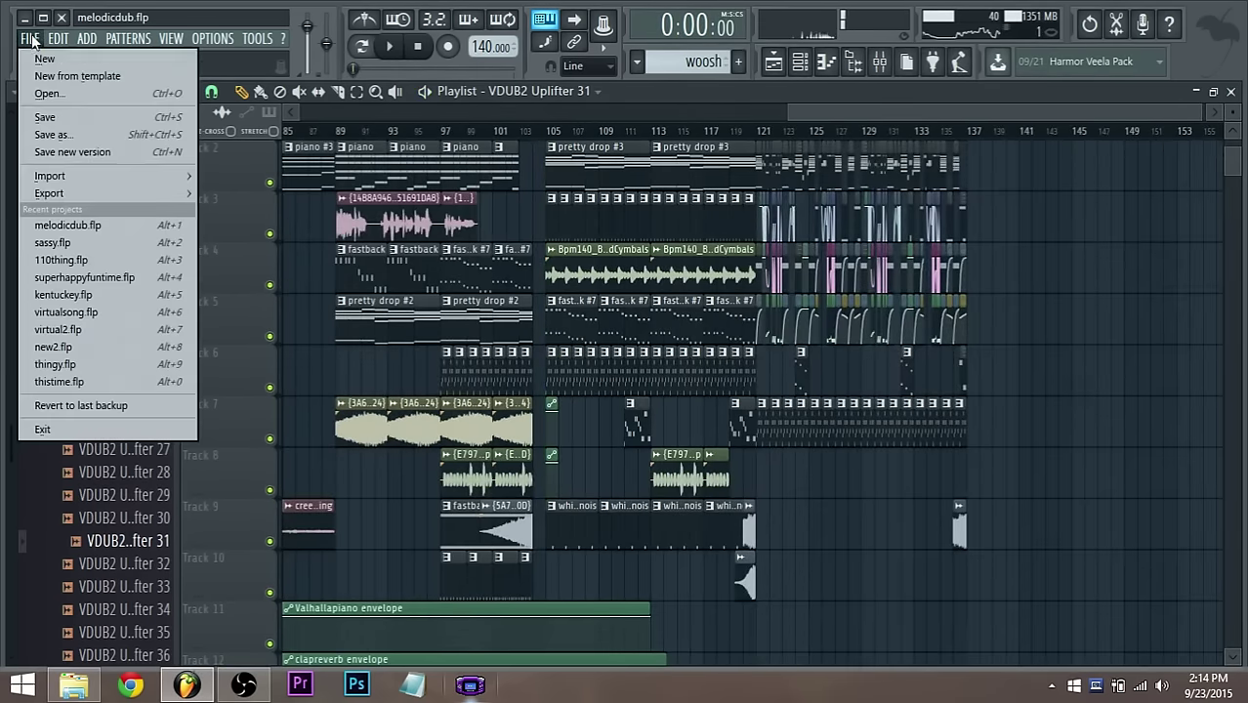
pyautogui.click(45, 121)
pyautogui.moveTo(897, 115); pyautogui.dragTo(576, 115)
pyautogui.scroll(-2, 450, 257)
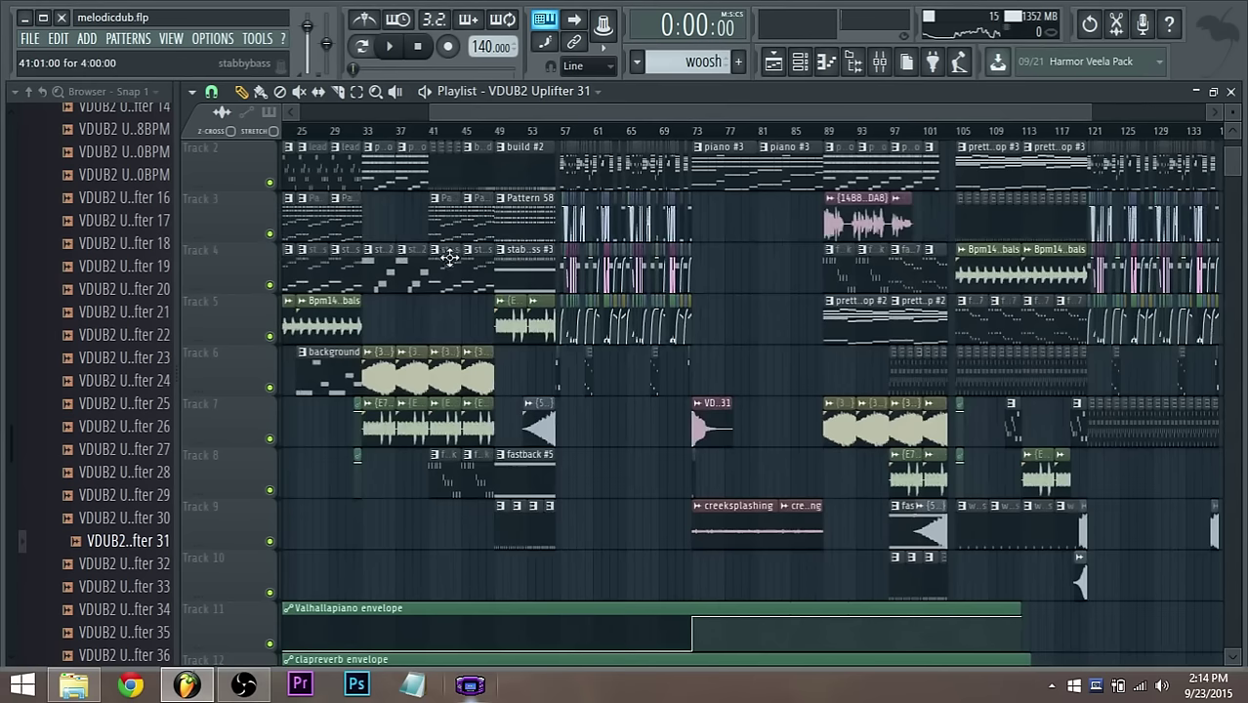
# Review the whole arrangement in the playlist, examining the builds, drops and piano break up close and in full overview
pyautogui.scroll(-1, 799, 371)
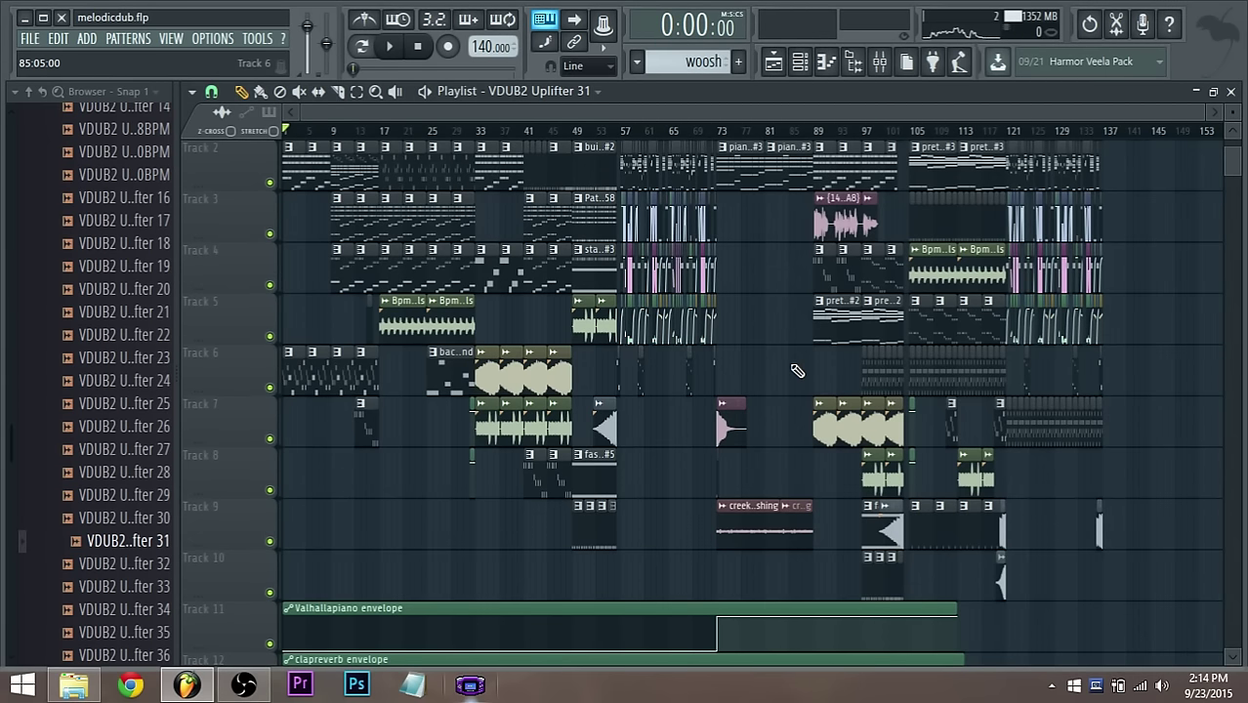
pyautogui.hscroll(4, 719, 329)
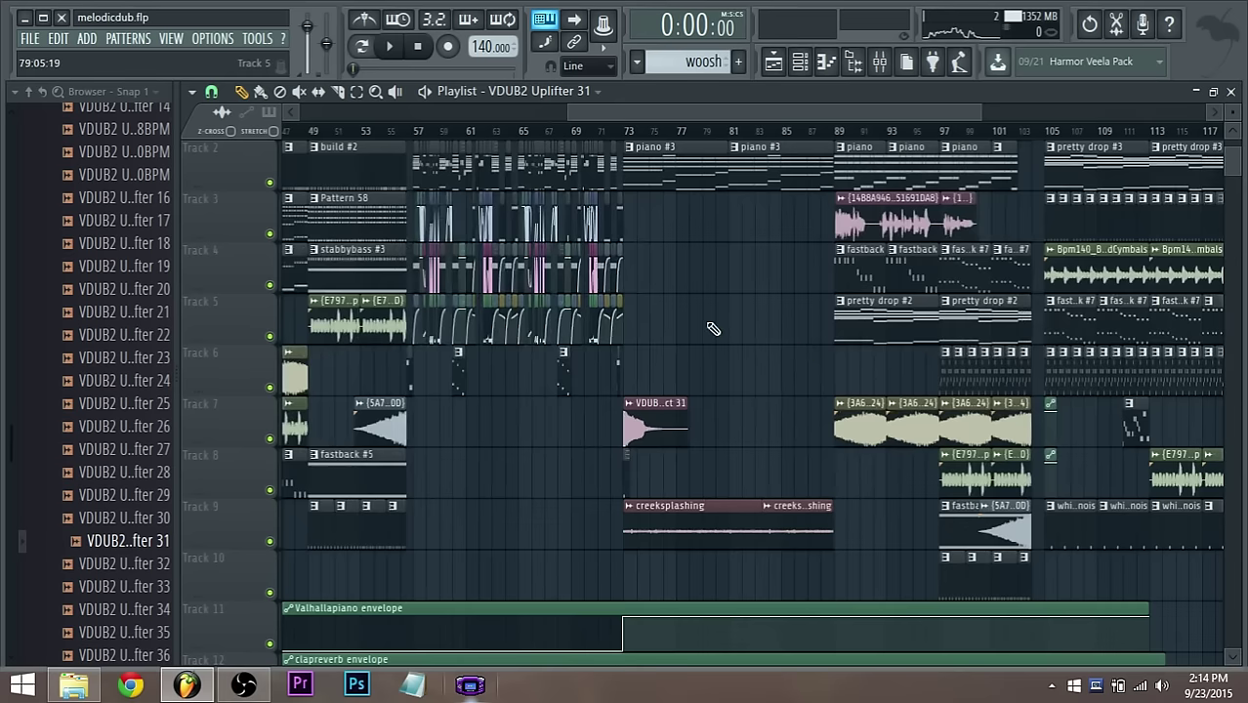
pyautogui.hscroll(-4, 684, 332)
pyautogui.scroll(2, 586, 361)
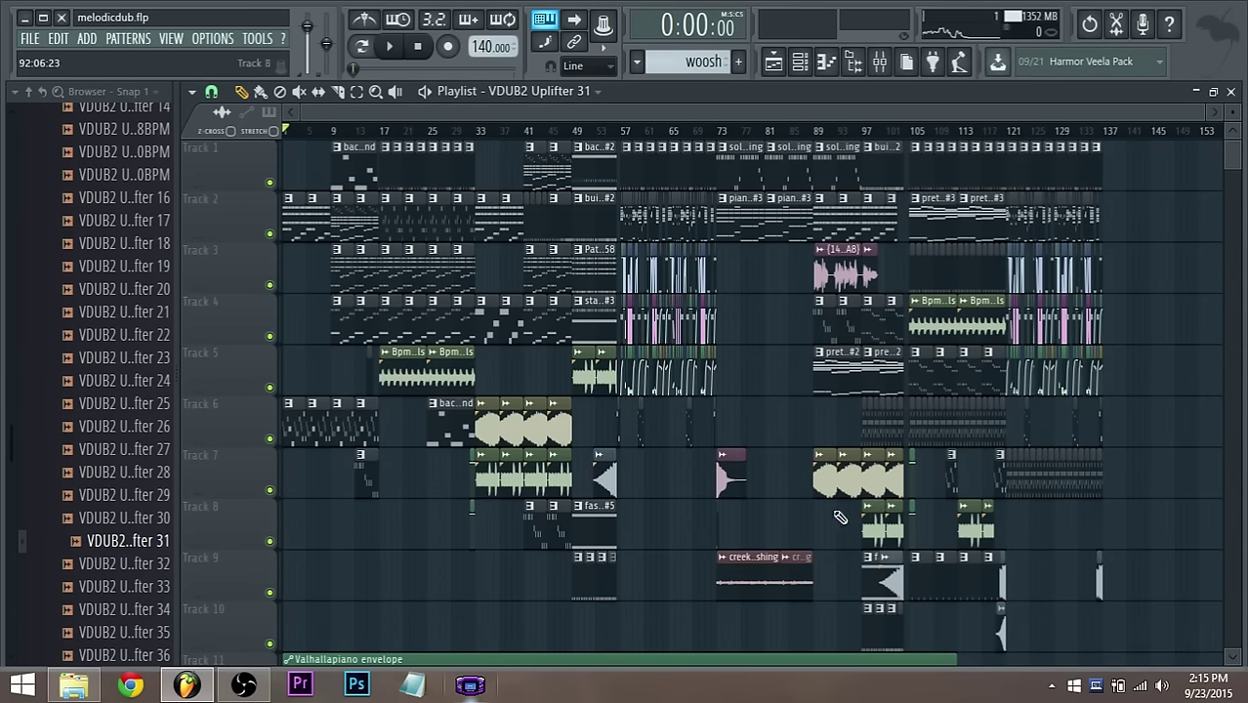
pyautogui.scroll(4, 677, 461)
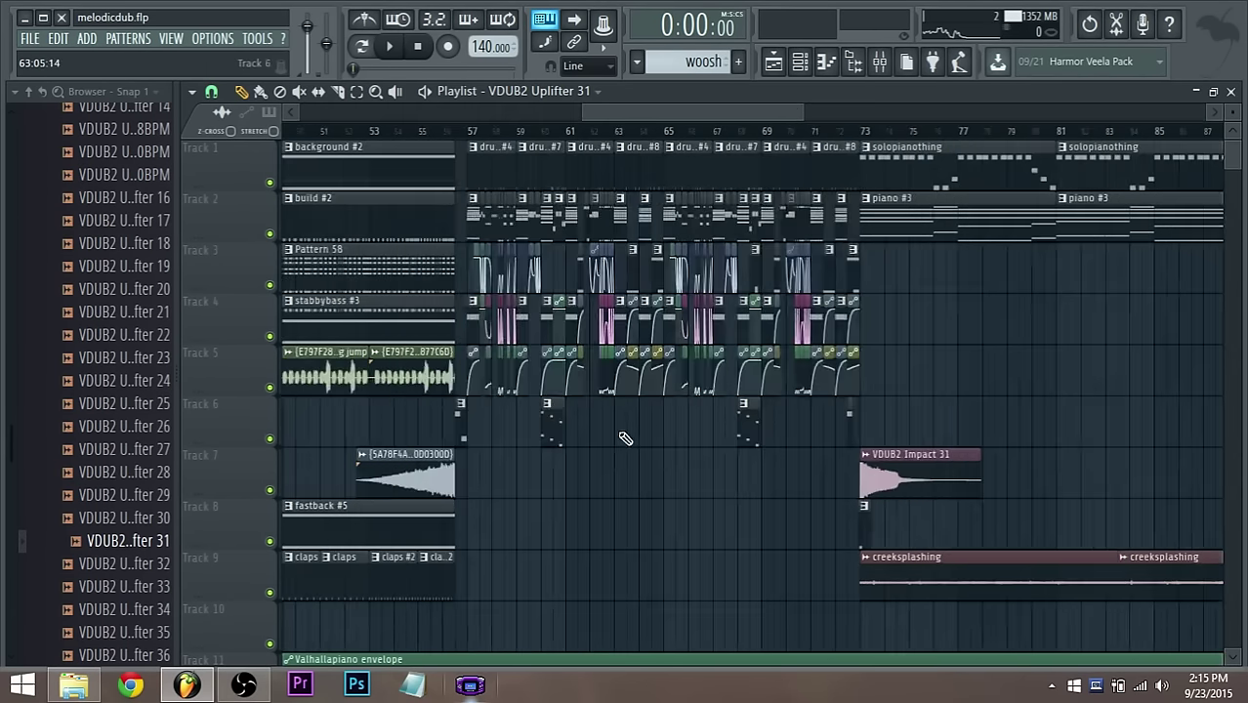
pyautogui.scroll(-3, 565, 440)
pyautogui.scroll(4, 330, 502)
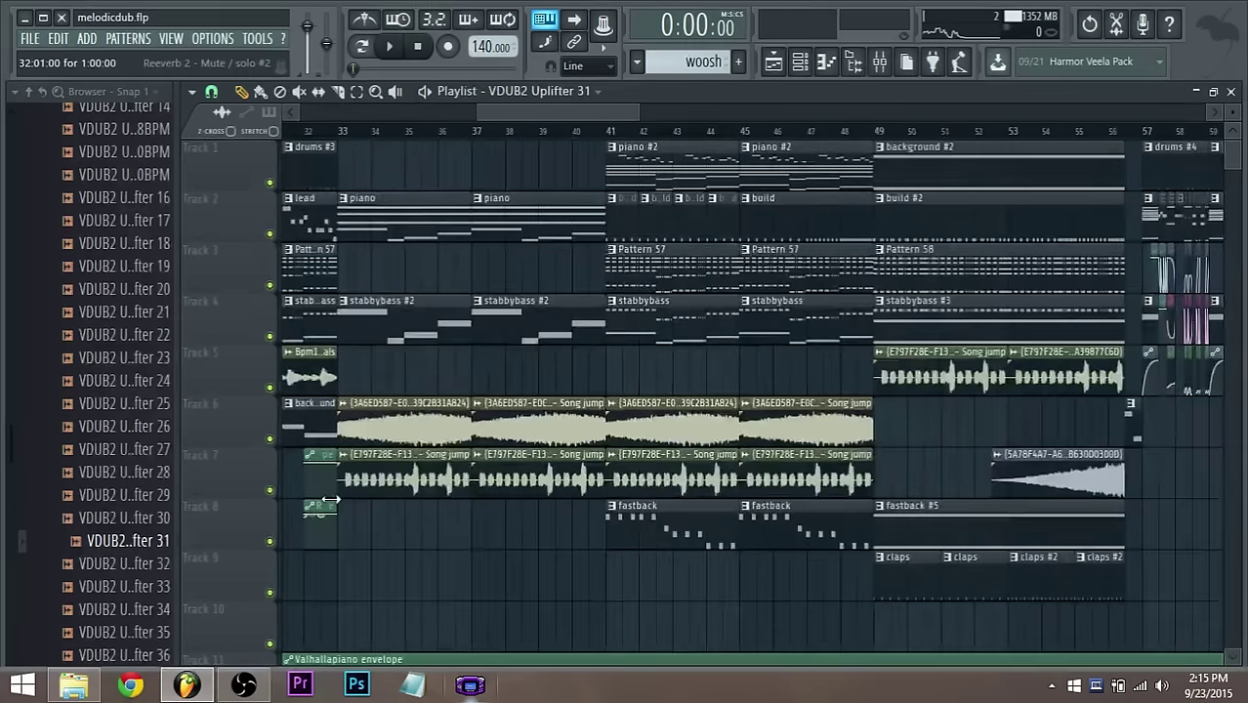
pyautogui.scroll(-4, 330, 502)
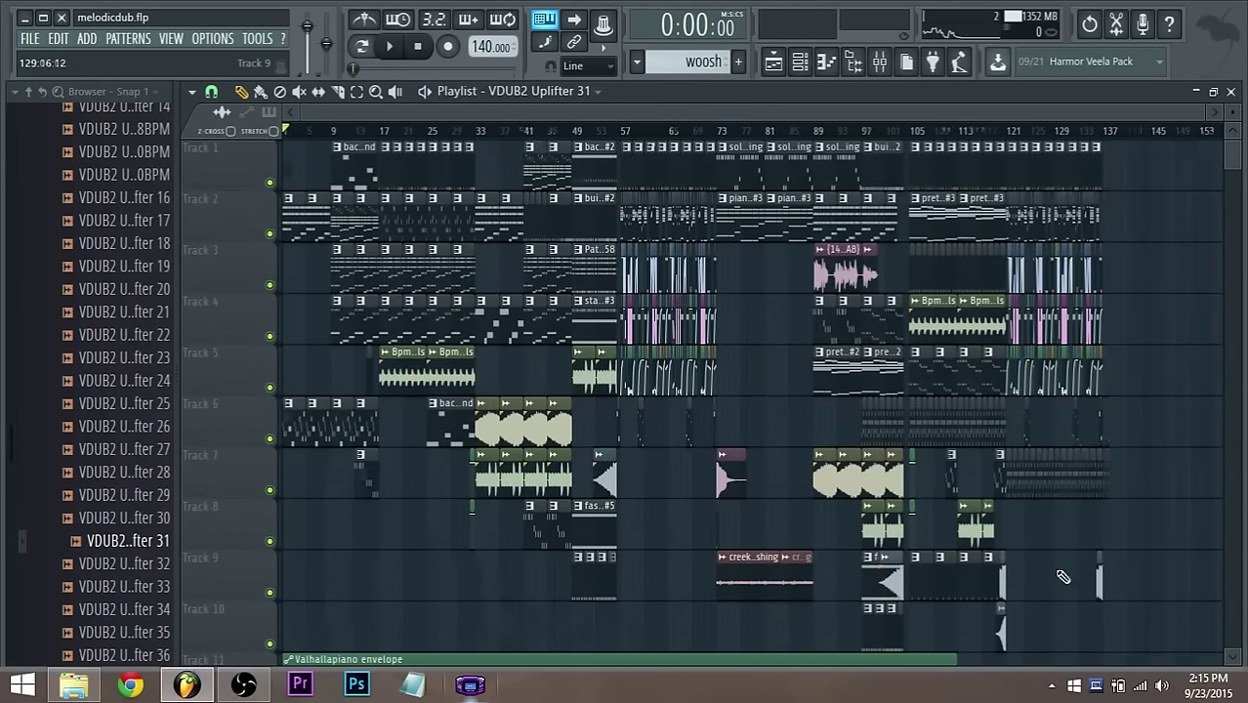
pyautogui.scroll(3, 1061, 576)
pyautogui.scroll(-3, 1060, 574)
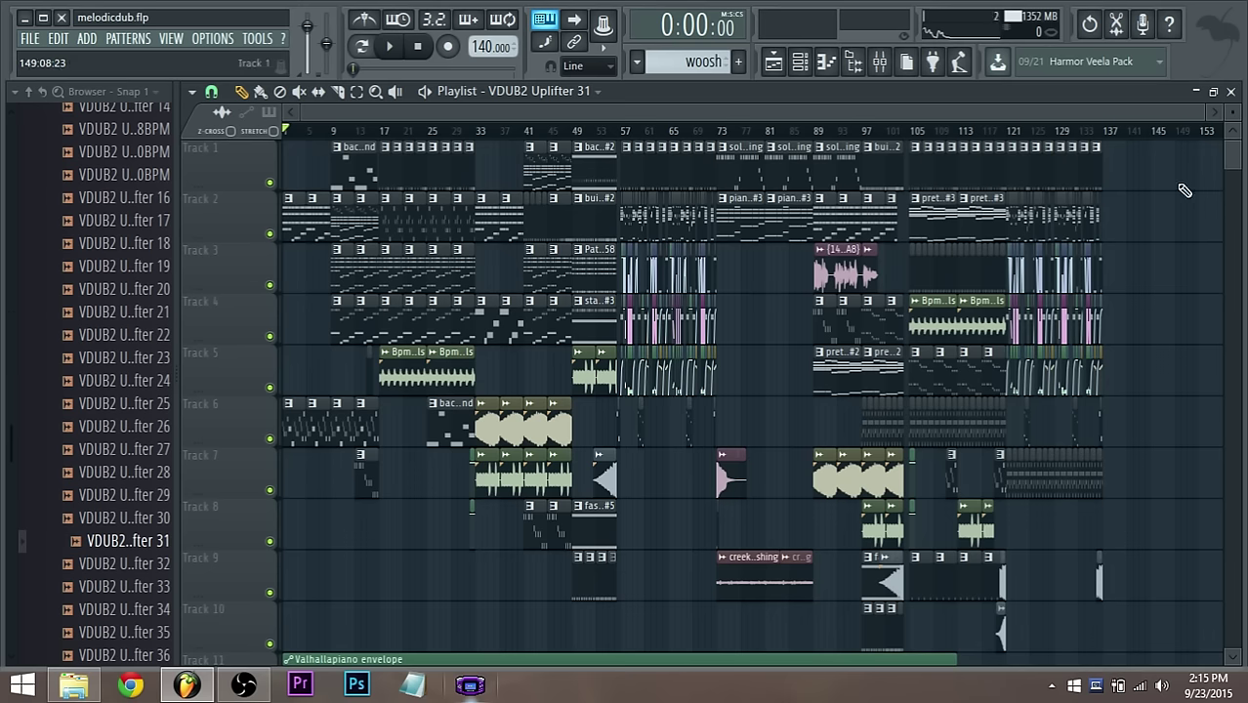
pyautogui.scroll(-2, 713, 412)
pyautogui.scroll(2, 712, 411)
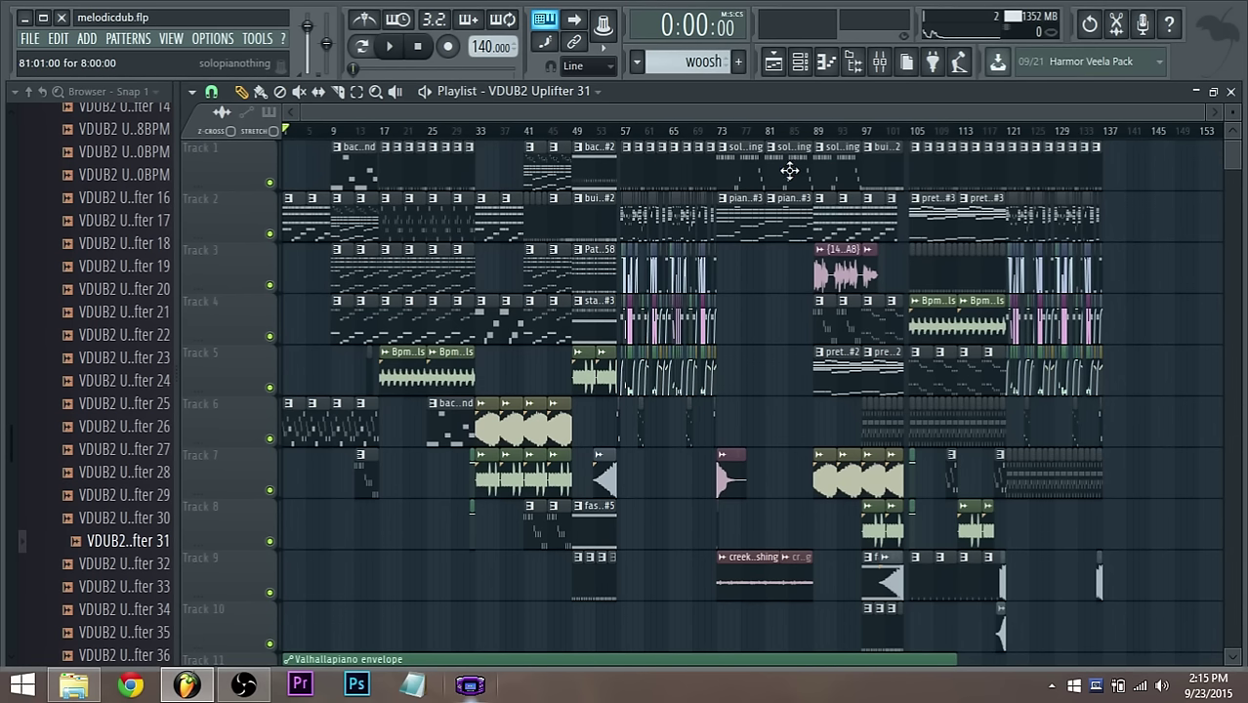
pyautogui.scroll(5, 674, 533)
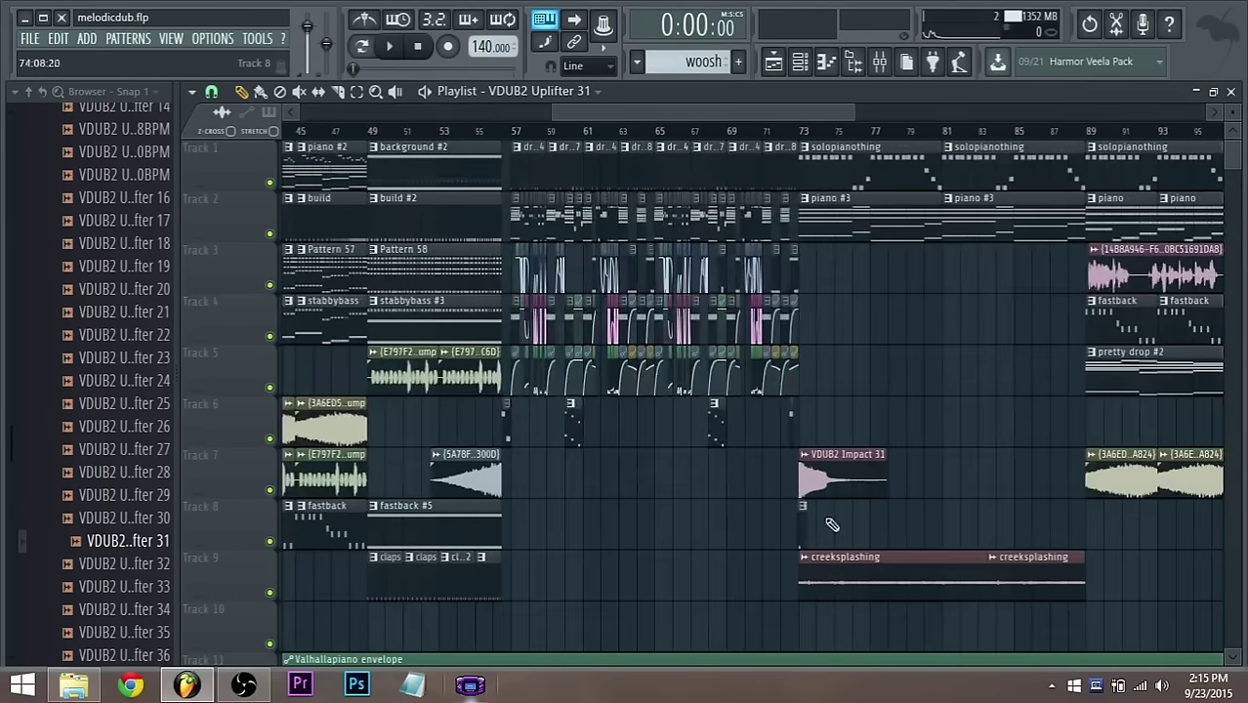
pyautogui.scroll(-4, 887, 524)
pyautogui.scroll(-2, 684, 469)
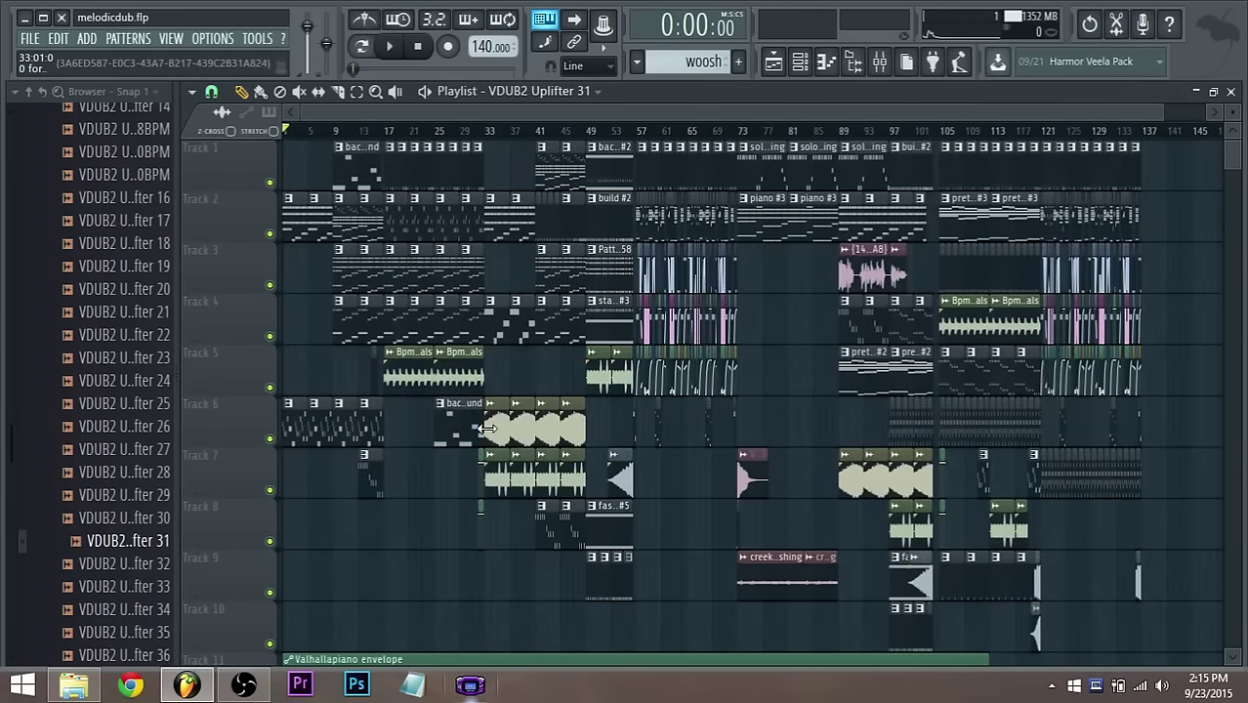
pyautogui.scroll(-1, 487, 428)
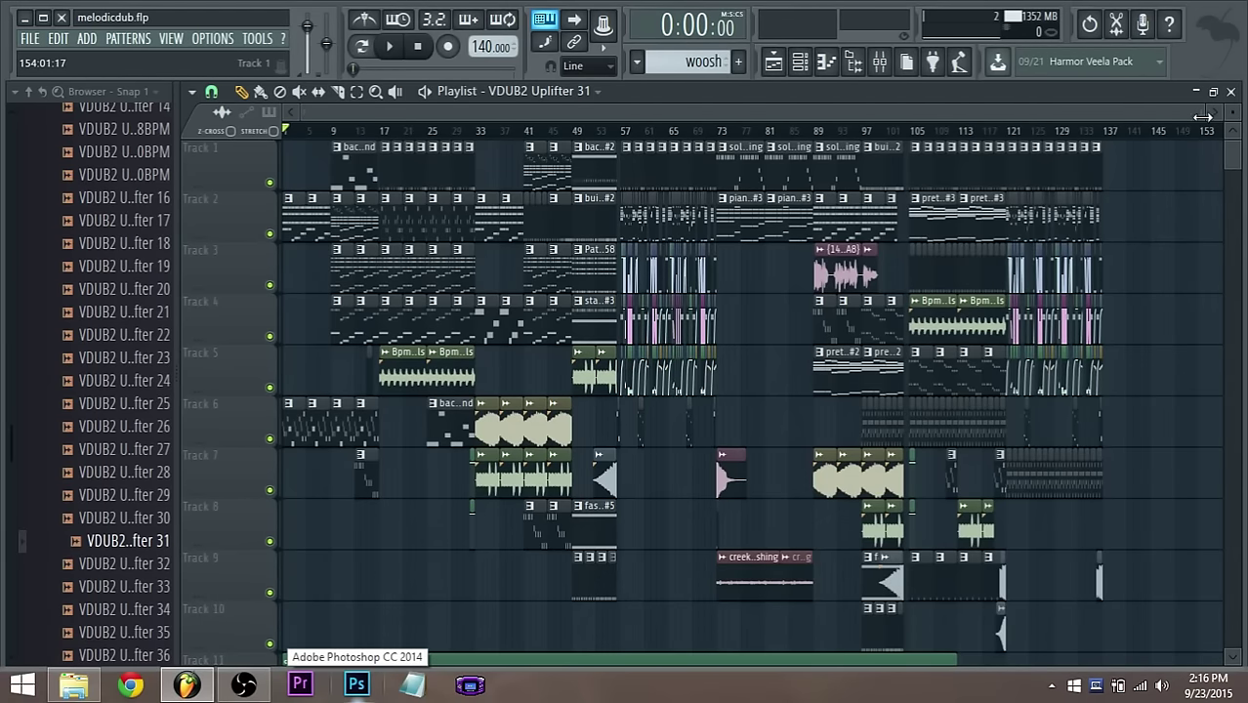
pyautogui.moveTo(1211, 117); pyautogui.dragTo(1241, 225)
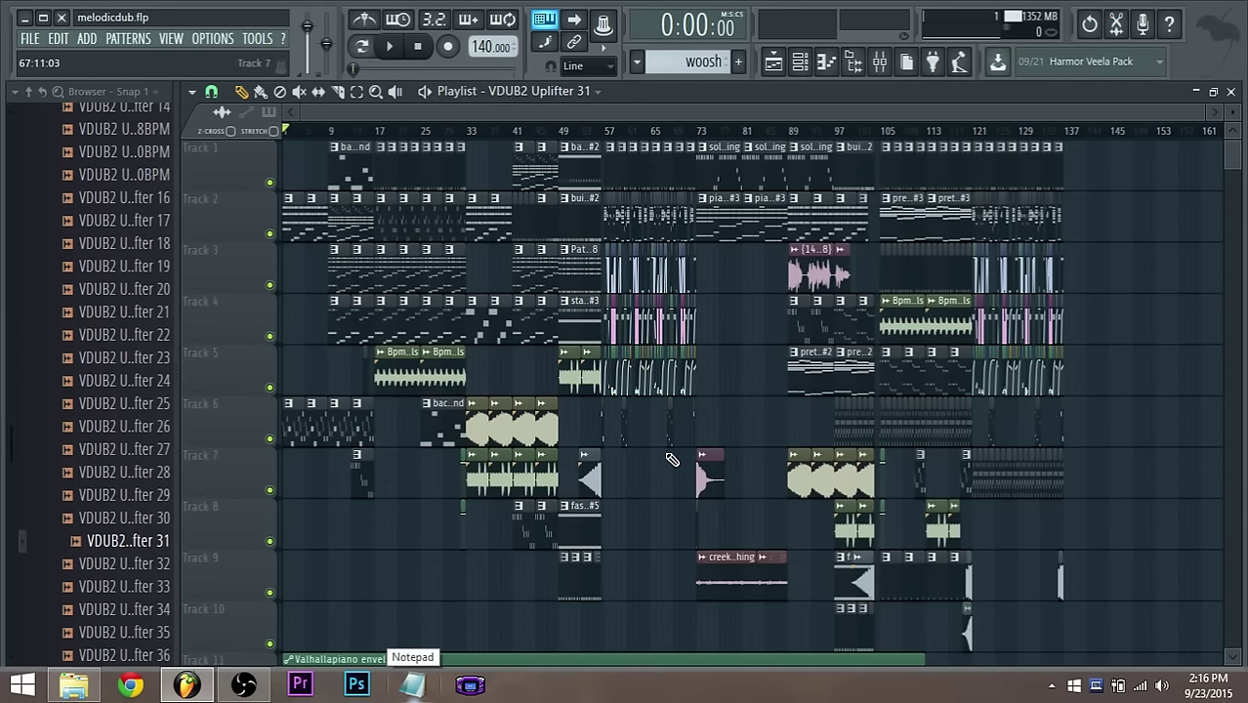
pyautogui.click(243, 685)
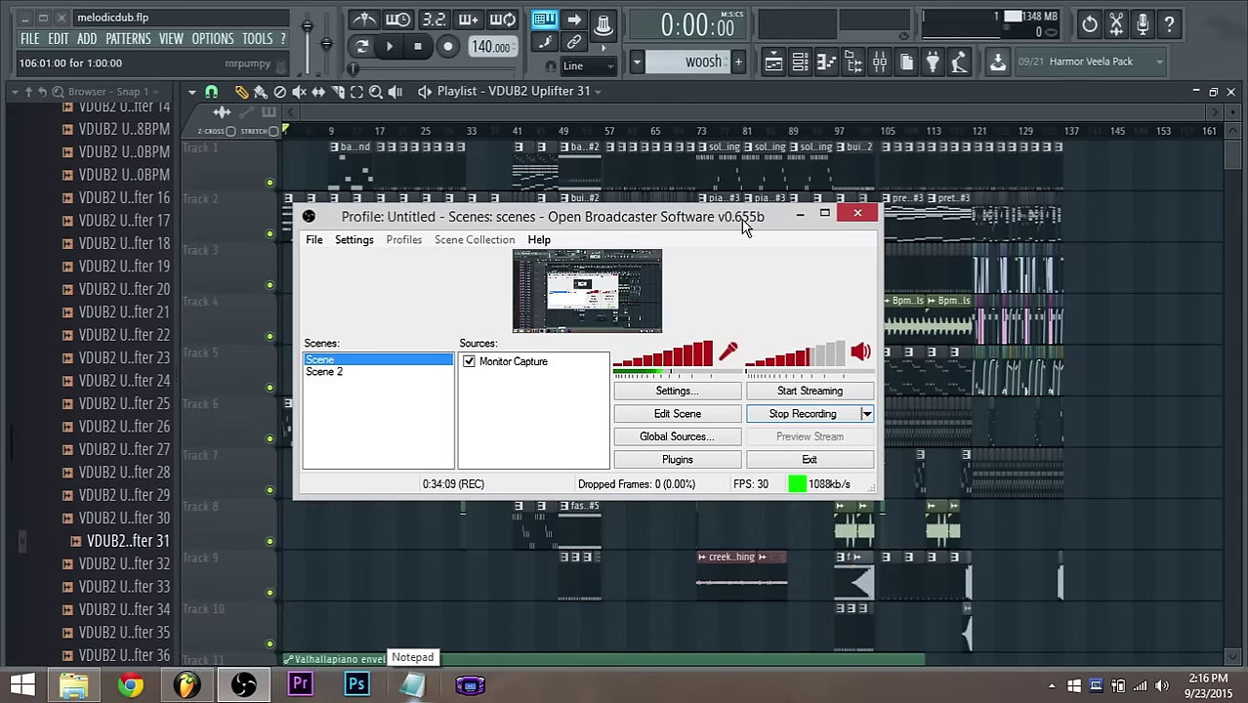
pyautogui.moveTo(746, 226); pyautogui.dragTo(893, 144)
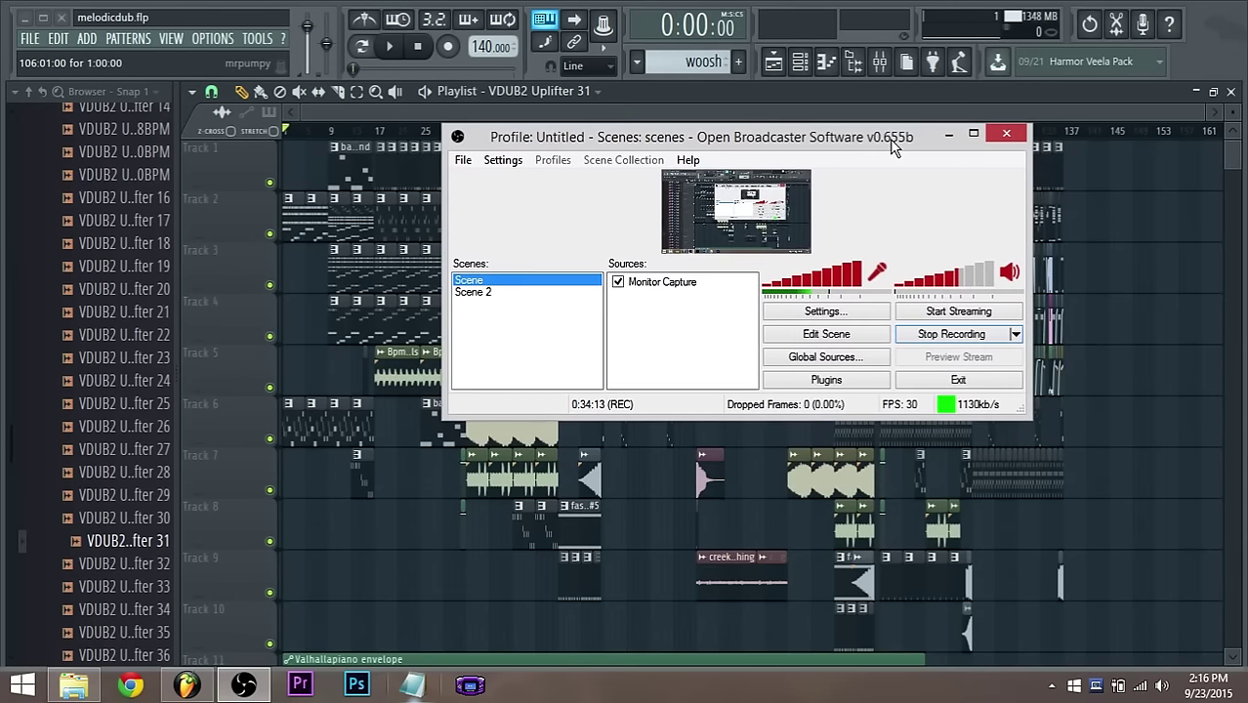